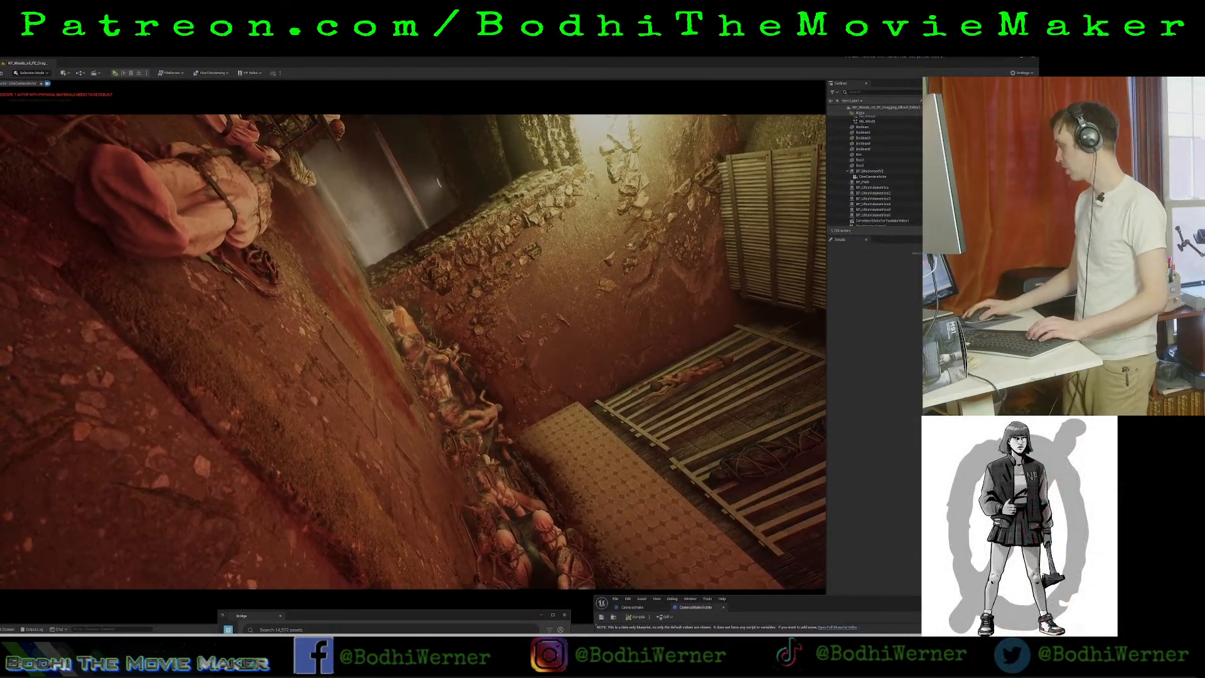
Turn off game view and switch the viewport from the cine camera to the free perspective view.
{"action": "key", "text": "g"}
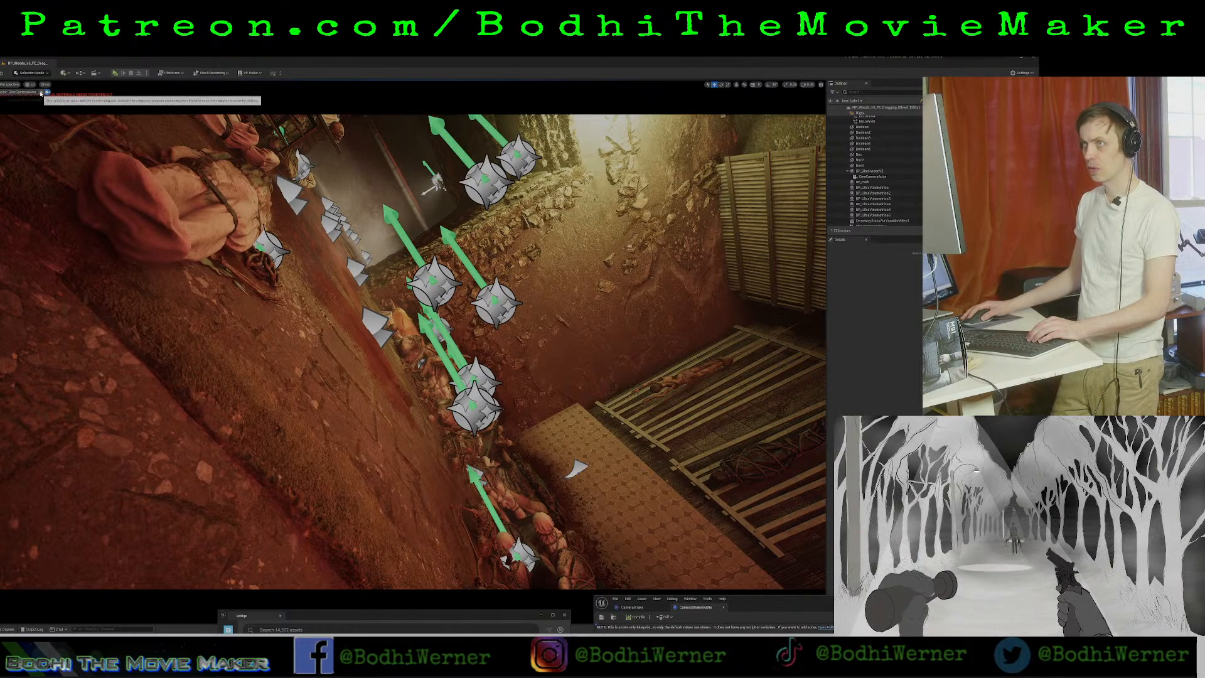
{"action": "left_click", "coordinate": [10, 85]}
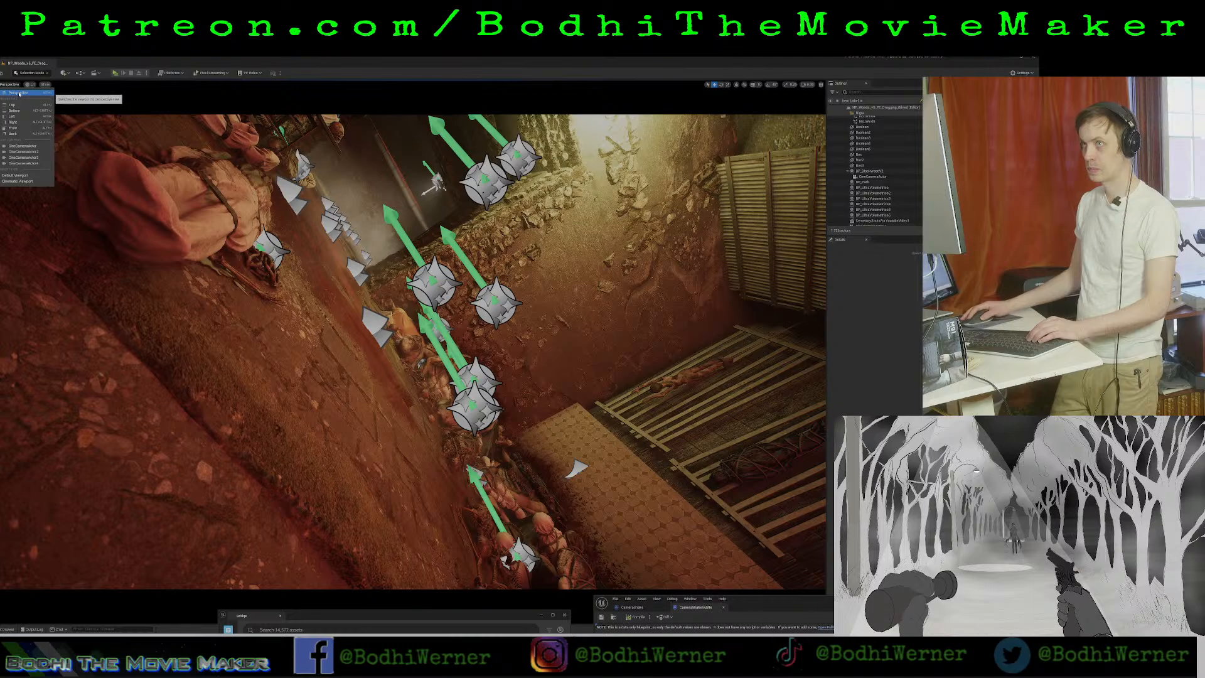
{"action": "left_click", "coordinate": [20, 94]}
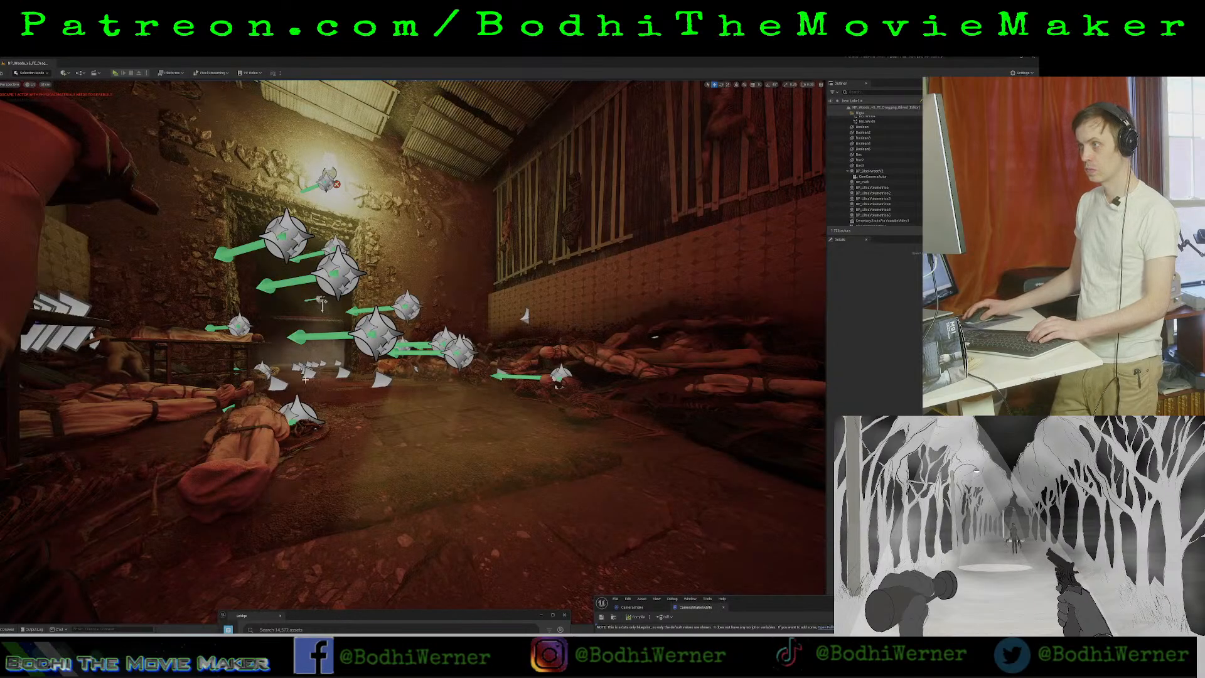
Examine the woman lying on the floor and the pile of bodies in front of the tiled wall.
{"action": "right_click_drag", "start_coordinate": [305, 379], "coordinate": [71, 347]}
{"action": "key", "text": "s"}
{"action": "key", "text": "d"}
{"action": "key", "text": "s"}
{"action": "right_click_drag", "start_coordinate": [298, 369], "coordinate": [352, 390]}
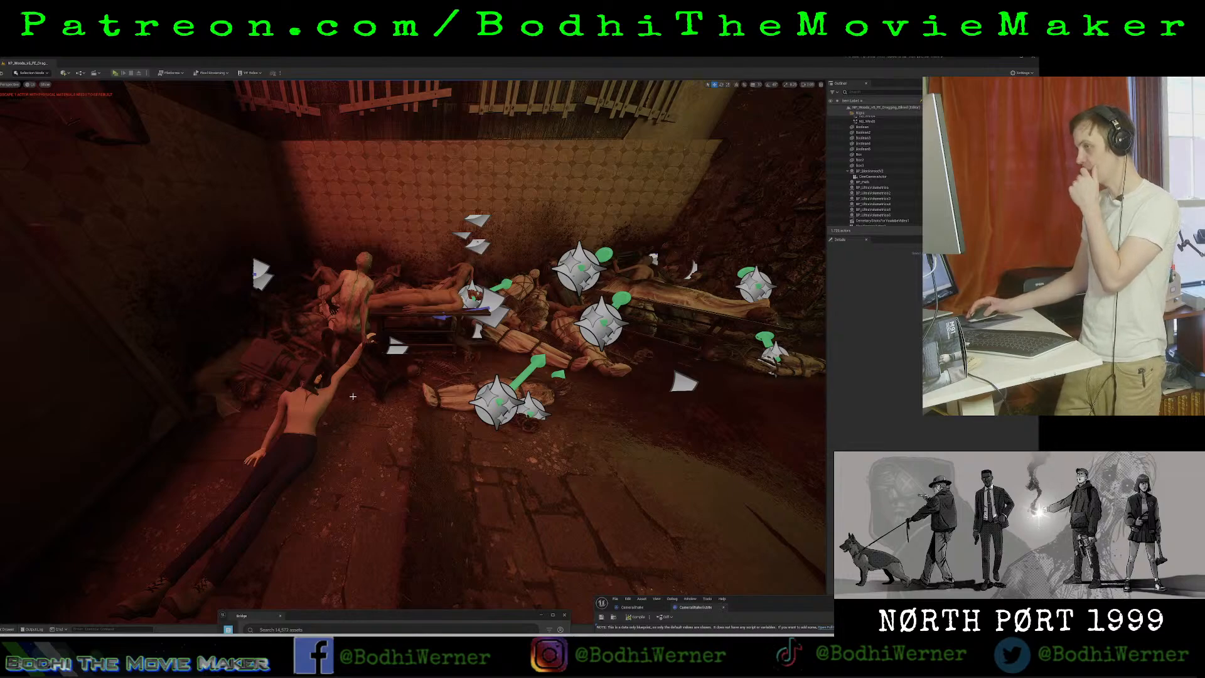
{"action": "right_click_drag", "start_coordinate": [354, 391], "coordinate": [356, 381]}
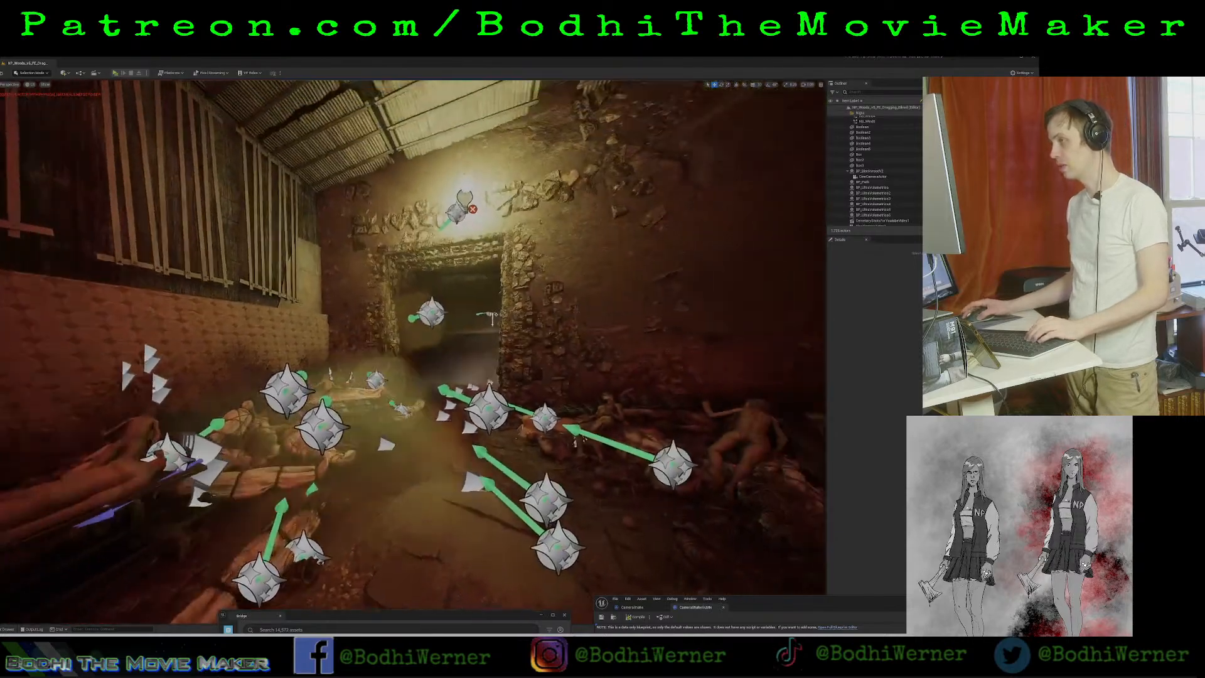
{"action": "right_click_drag", "start_coordinate": [413, 351], "coordinate": [681, 337]}
{"action": "right_click_drag", "start_coordinate": [473, 272], "coordinate": [337, 283]}
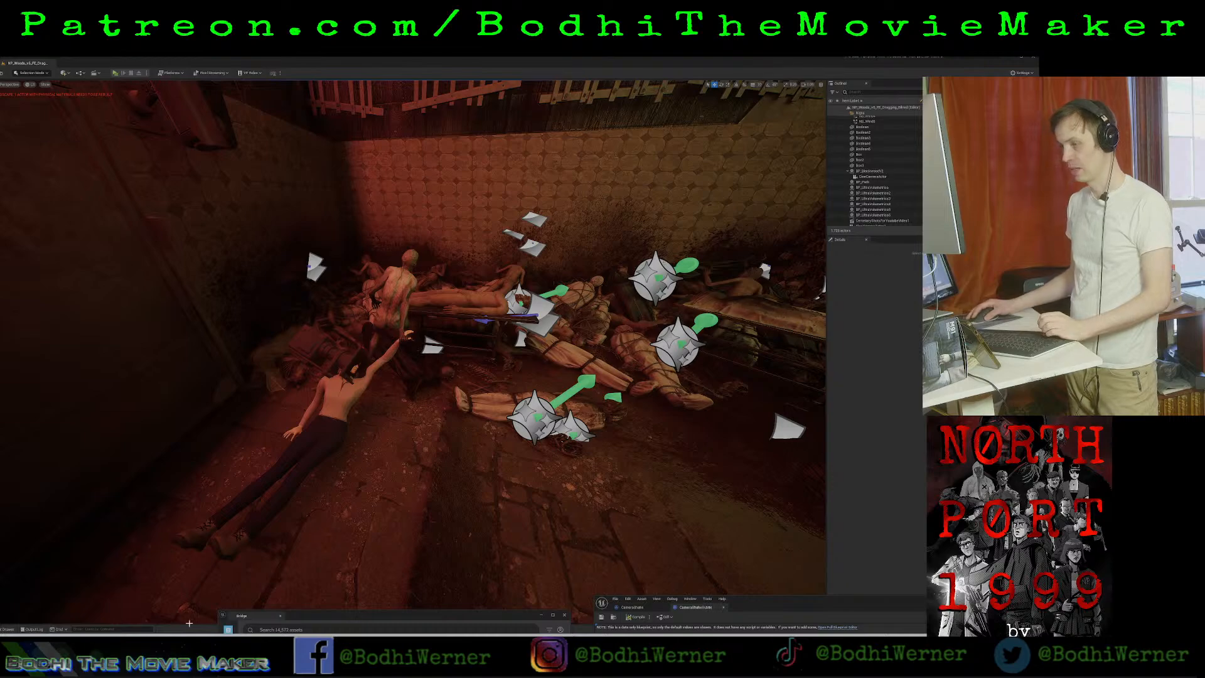
Go to the project's Sequences folder, enlarge the asset browser and open one of the level sequences.
{"action": "left_click", "coordinate": [5, 630]}
{"action": "scroll", "coordinate": [16, 584], "scroll_direction": "down", "scroll_amount": 1}
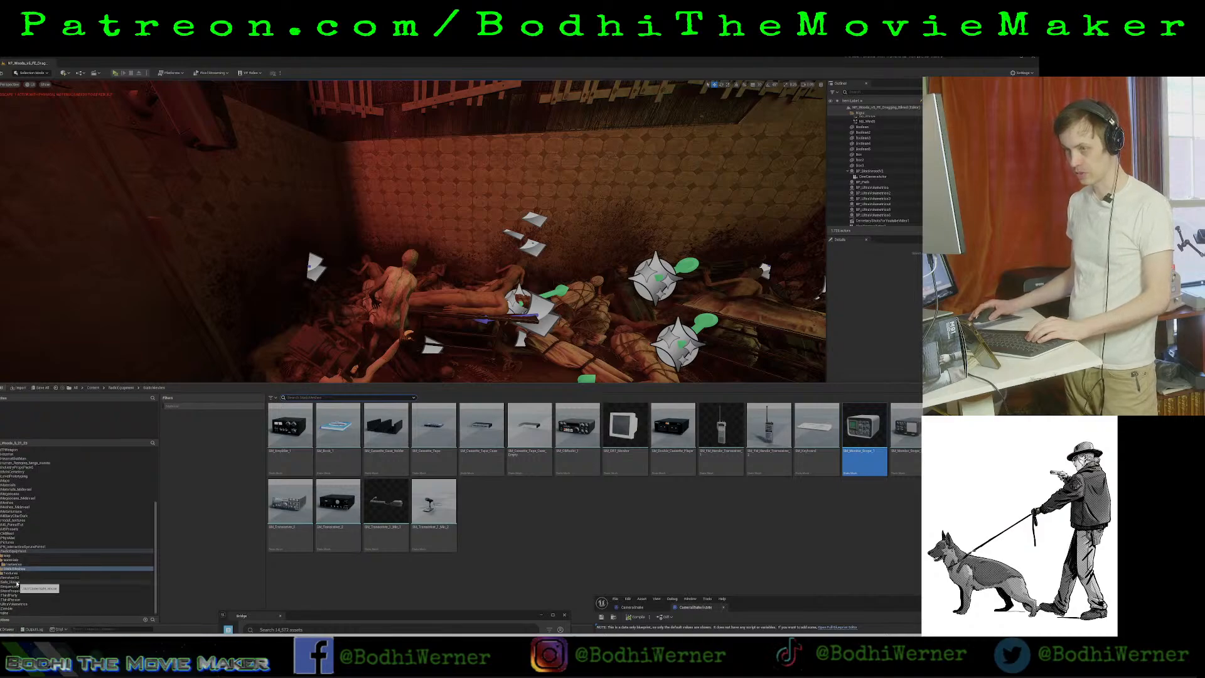
{"action": "left_click", "coordinate": [19, 587]}
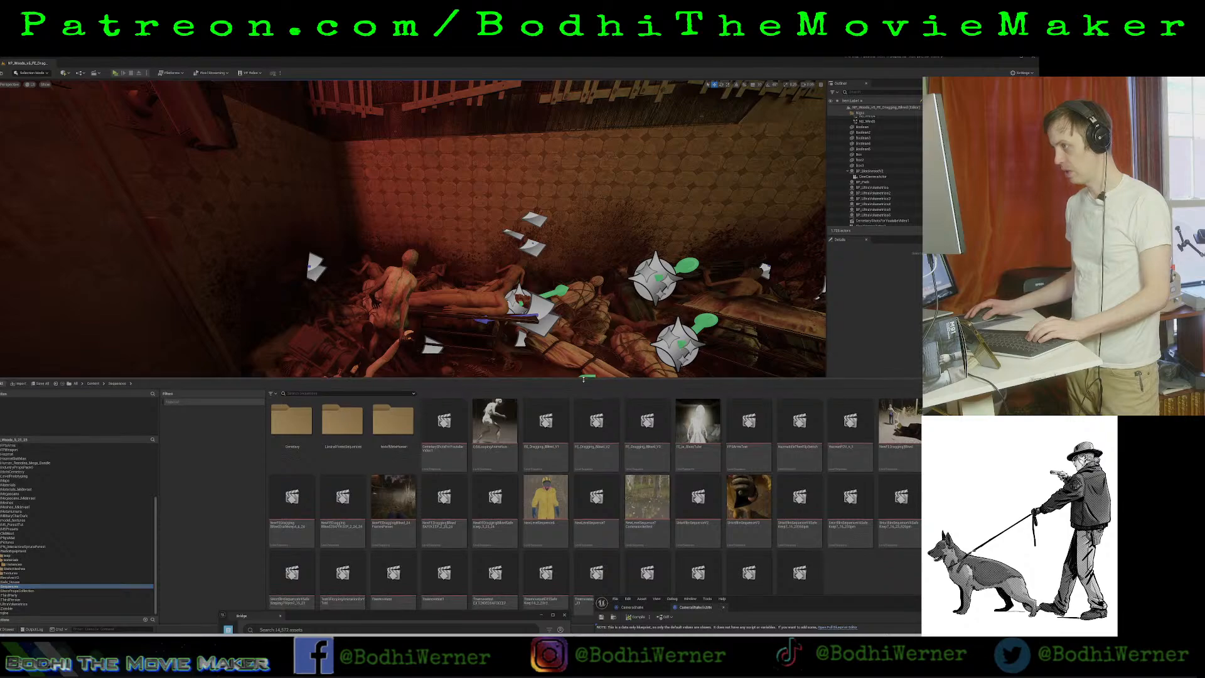
{"action": "left_click_drag", "start_coordinate": [584, 384], "coordinate": [587, 323]}
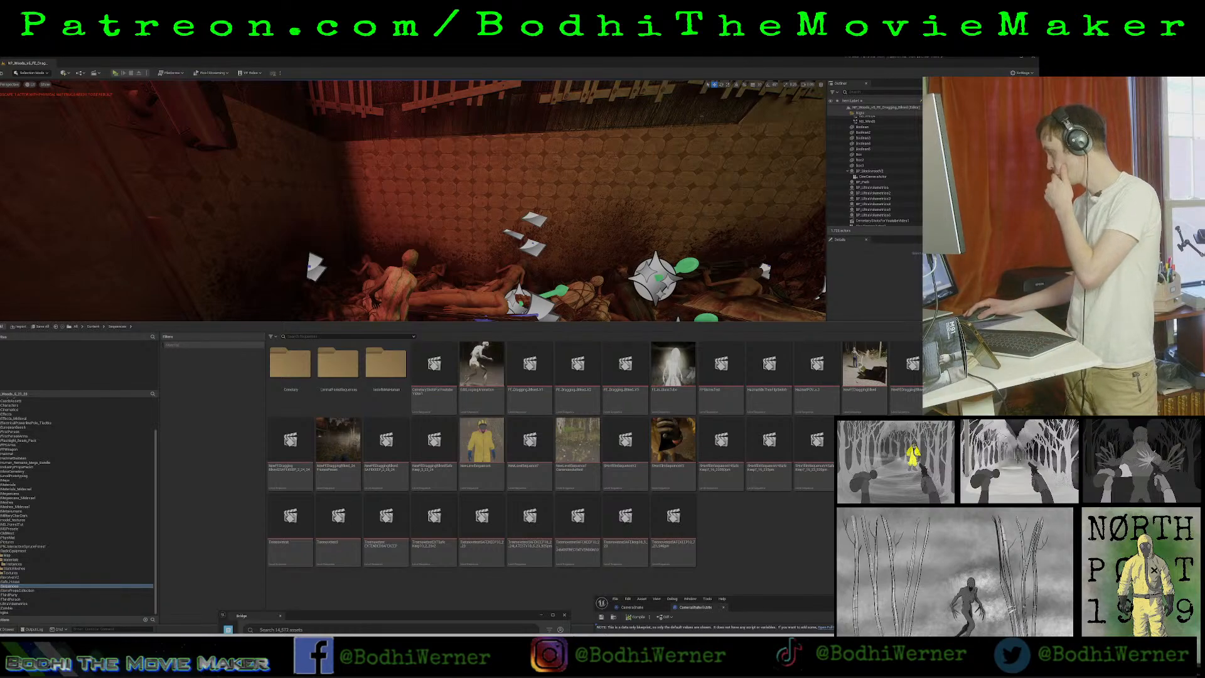
{"action": "double_click", "coordinate": [960, 370]}
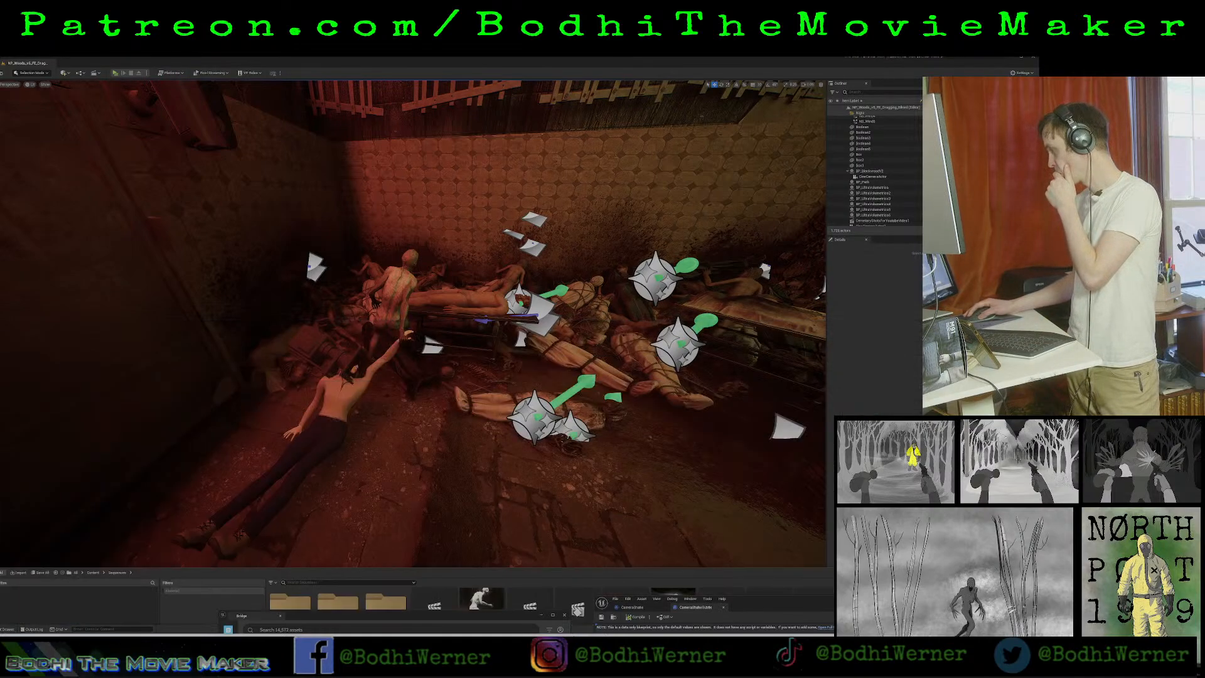
{"action": "key", "text": "w"}
{"action": "right_click_drag", "start_coordinate": [628, 301], "coordinate": [679, 318]}
{"action": "key", "text": "a"}
{"action": "key", "text": "s"}
{"action": "left_click", "coordinate": [5, 629]}
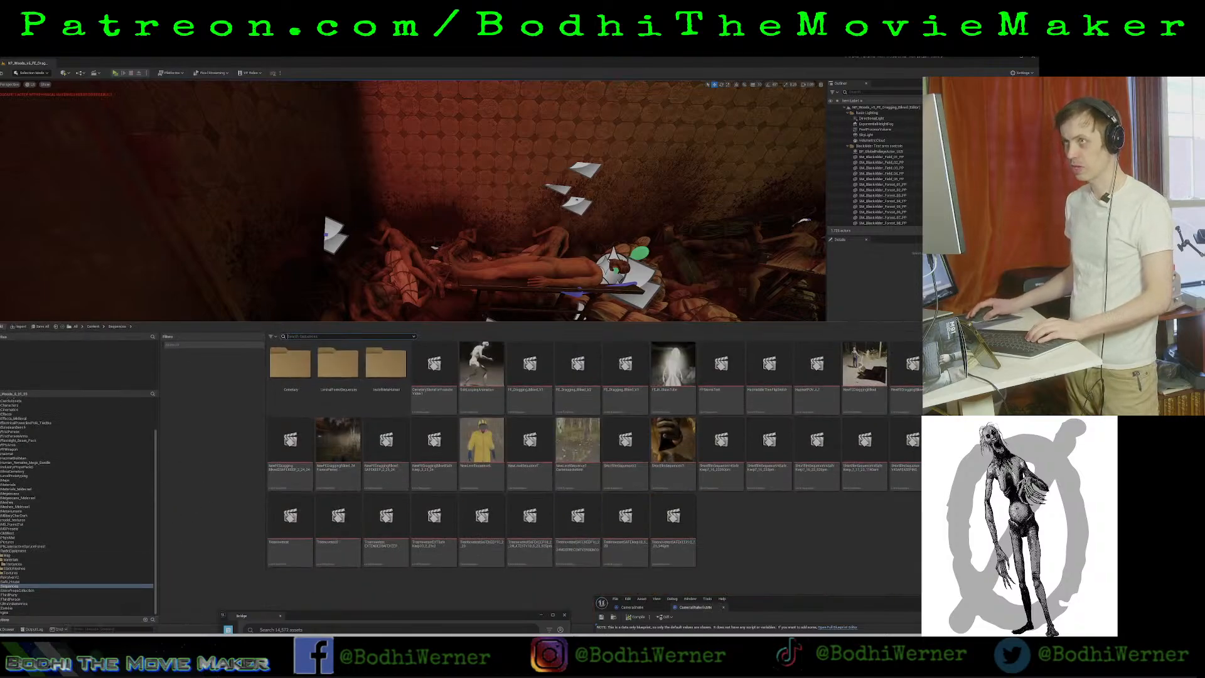
Create a level sequence and save it under a name starting with Blackwood_in and ending in 6_24.
{"action": "left_click", "coordinate": [94, 74]}
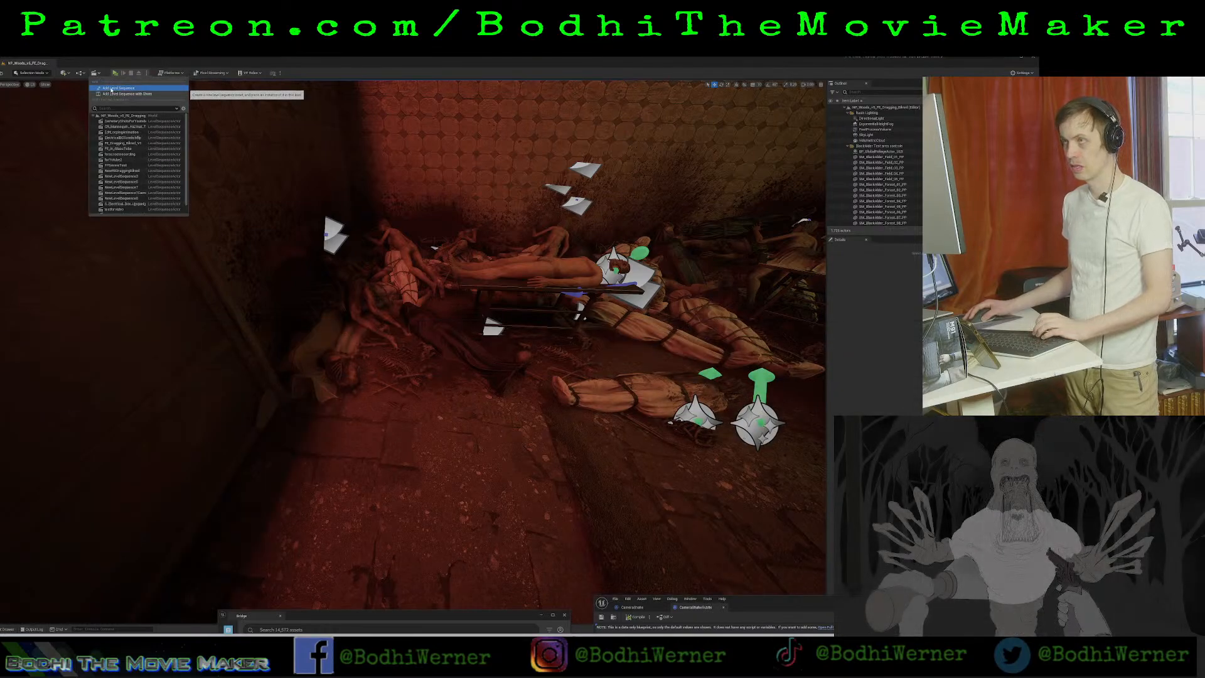
{"action": "left_click", "coordinate": [111, 89]}
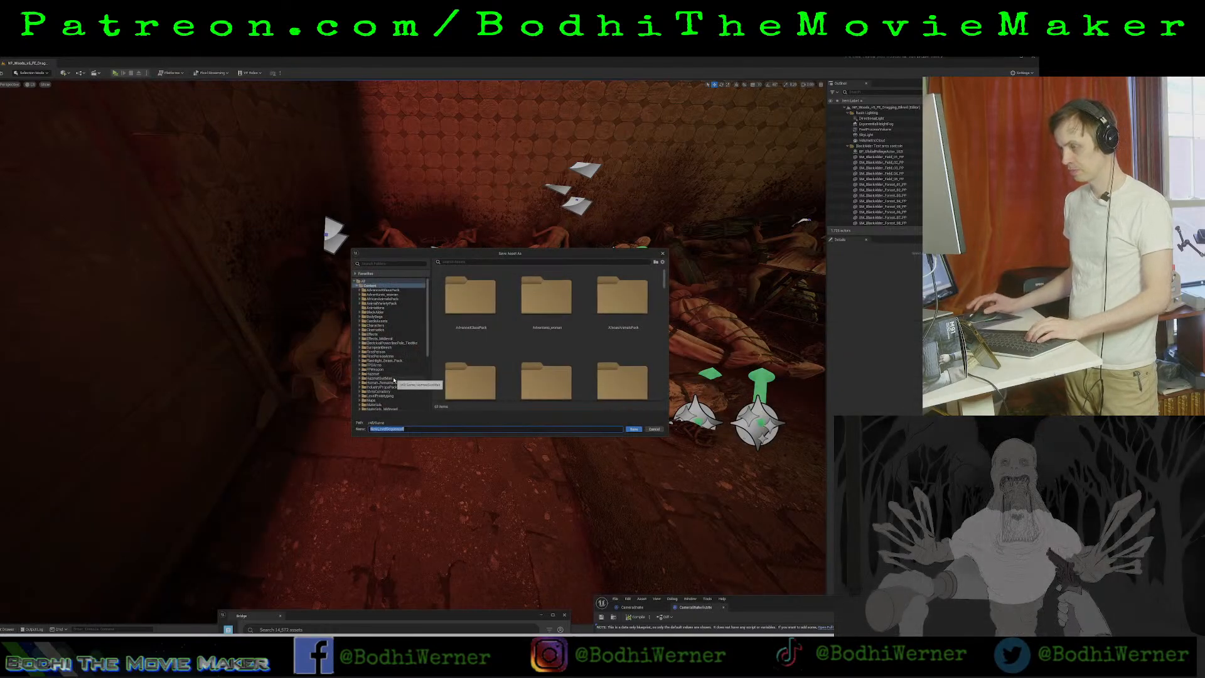
{"action": "type", "text": "Blo"}
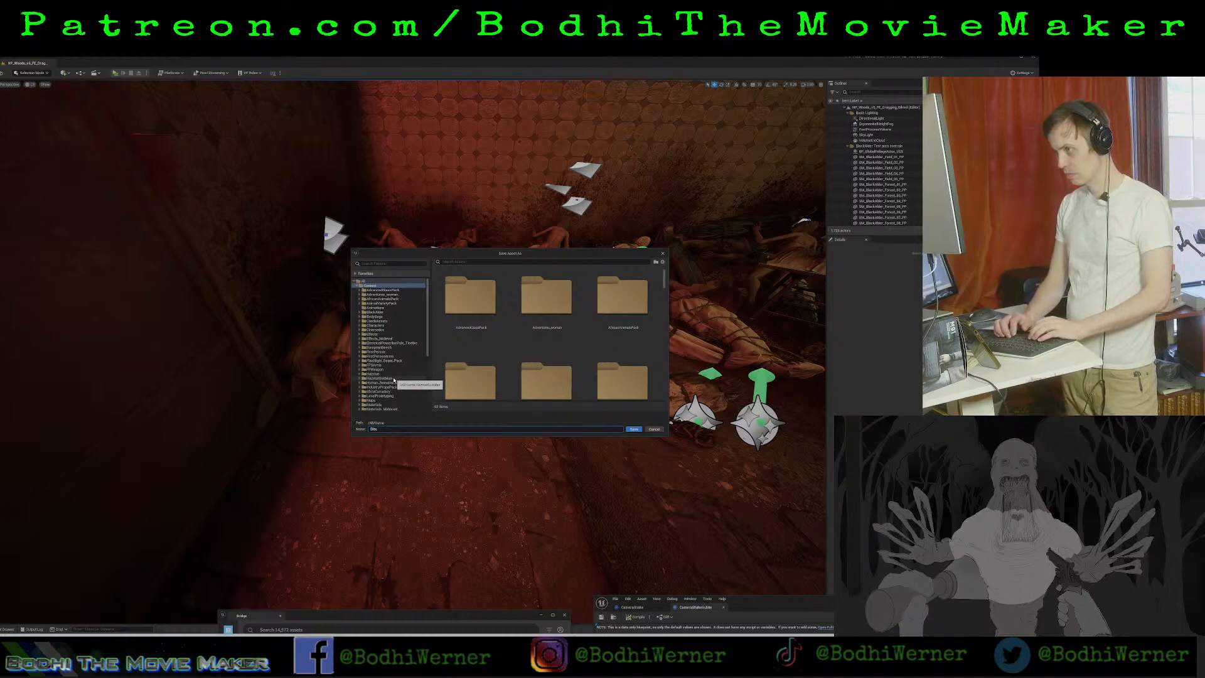
{"action": "type", "text": "odwood"}
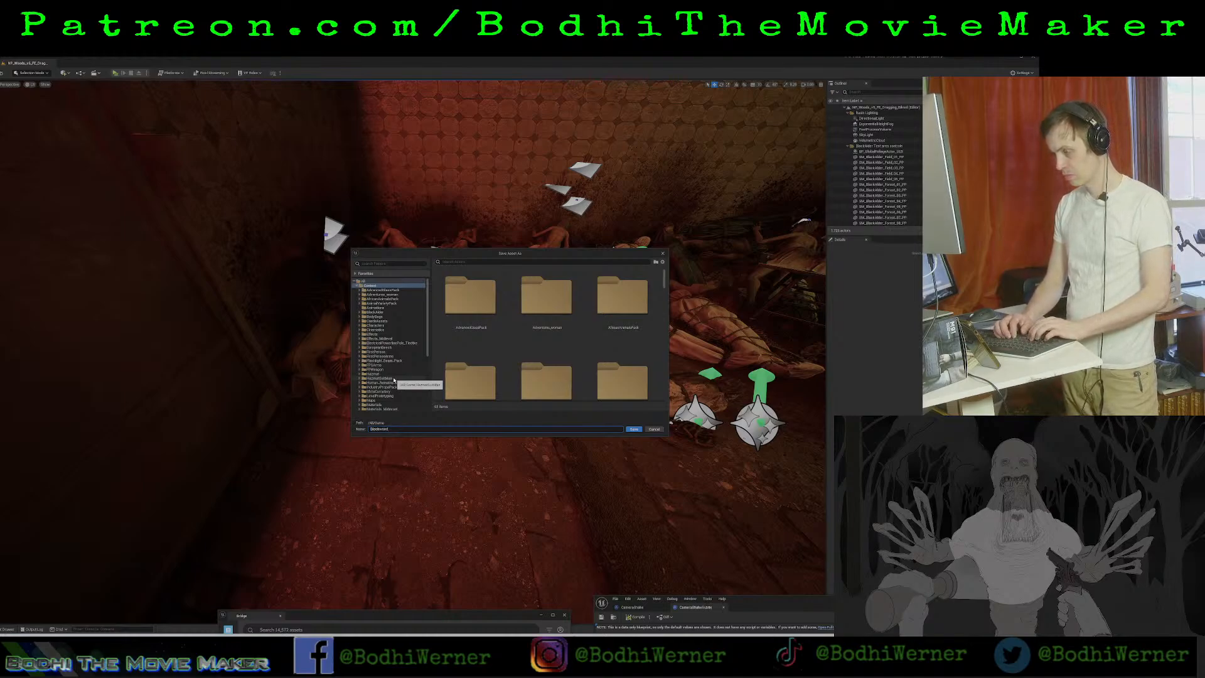
{"action": "type", "text": "_in_larder_4_"}
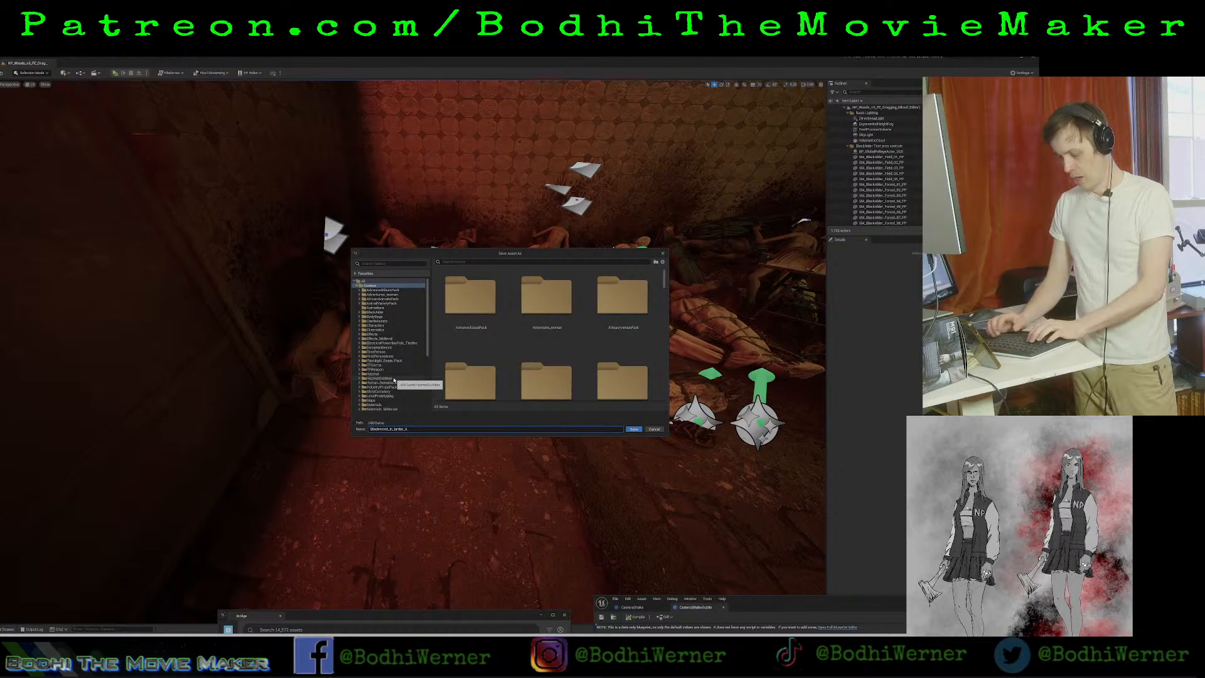
{"action": "type", "text": "6"}
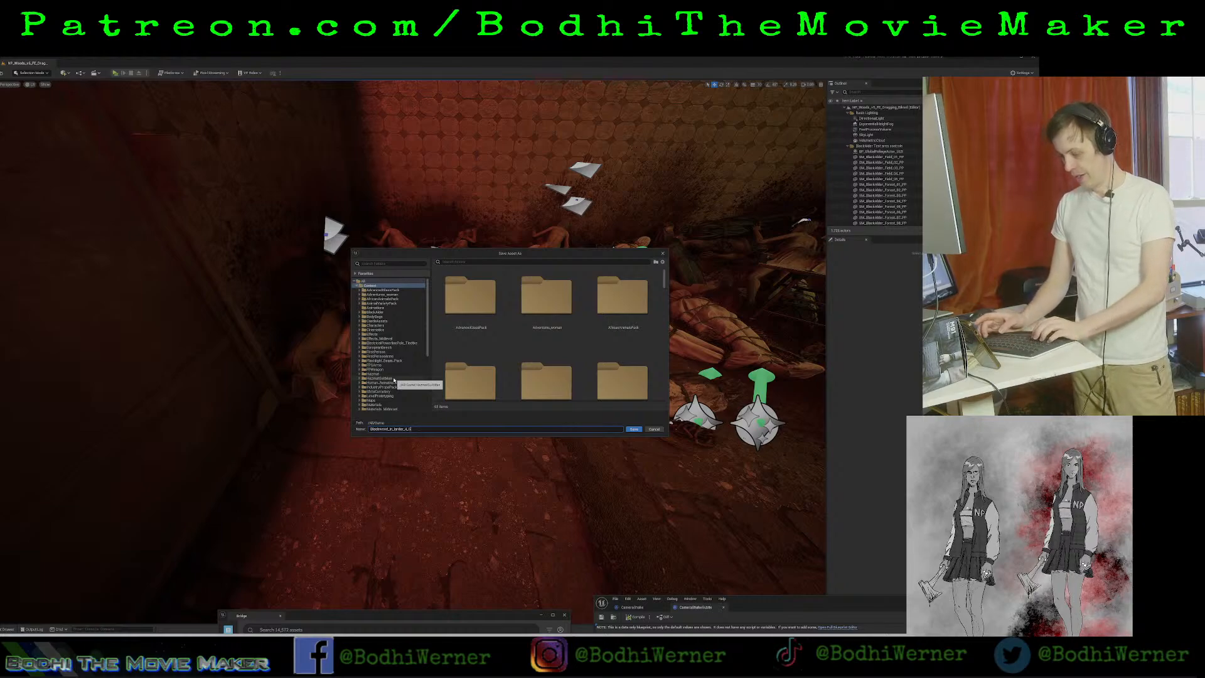
{"action": "type", "text": "_24"}
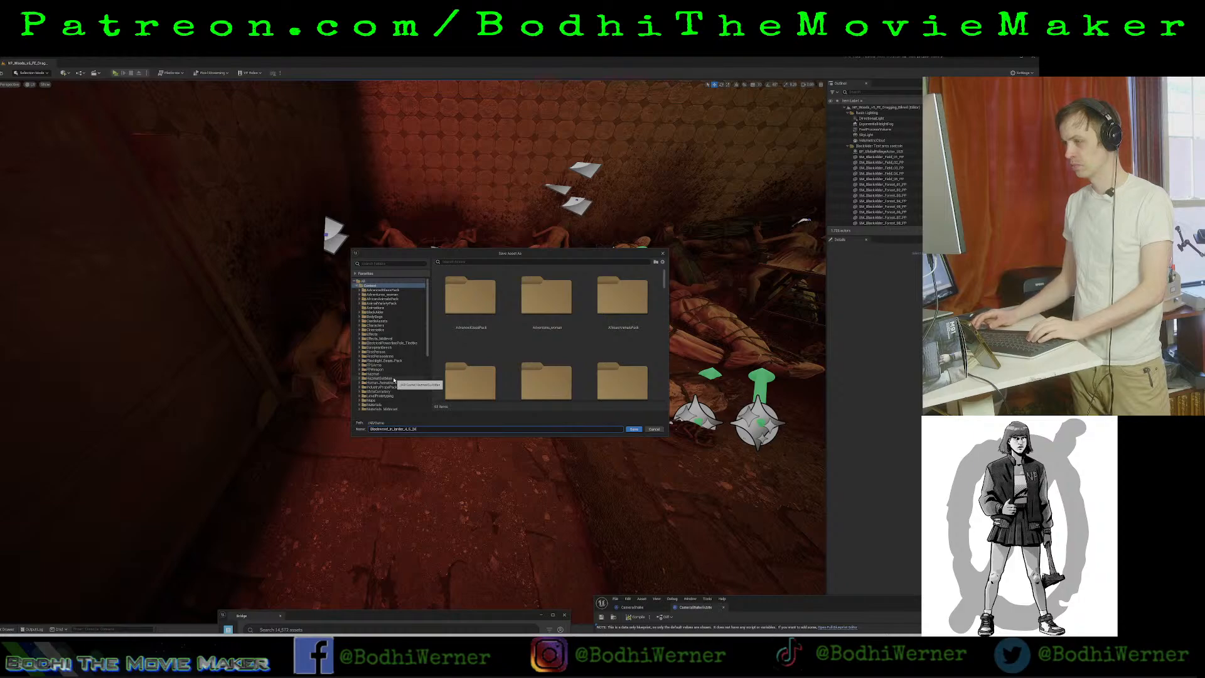
{"action": "key", "text": "Return"}
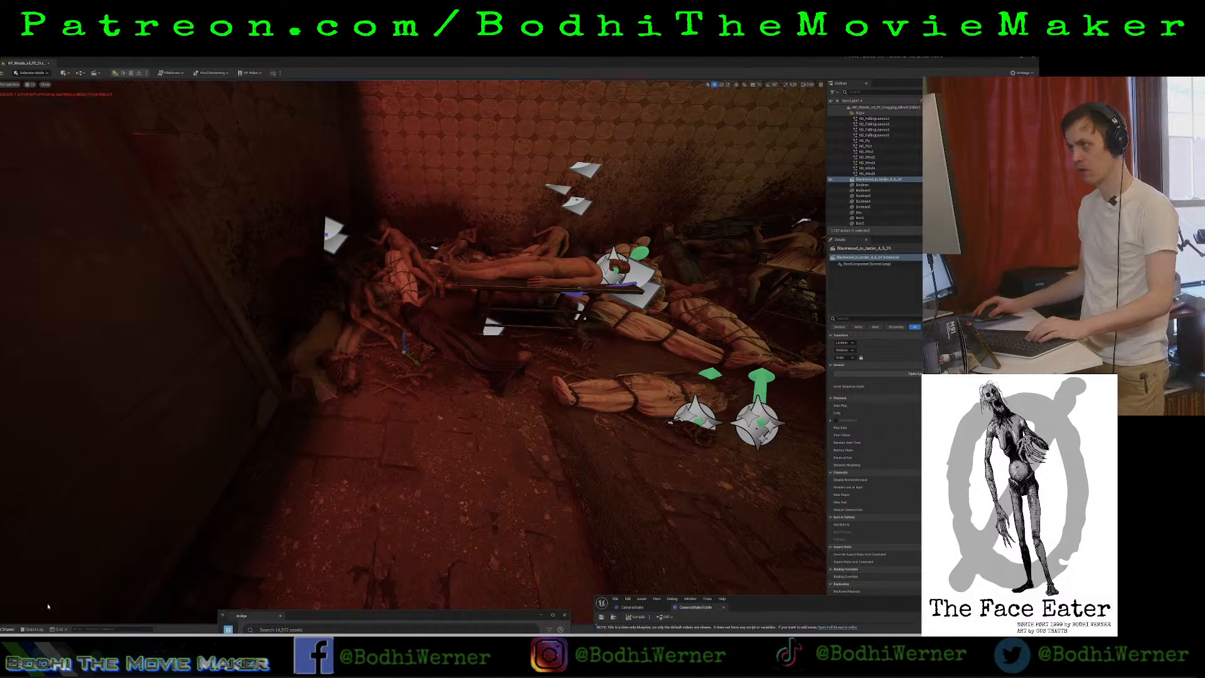
Place the BP_BlackwoodV1 character from its MetaHumans folder into the scene beside the pile of bodies.
{"action": "mouse_move", "coordinate": [48, 605]}
{"action": "right_mouse_down"}
{"action": "mouse_move", "coordinate": [47, 540]}
{"action": "mouse_move", "coordinate": [19, 483]}
{"action": "mouse_move", "coordinate": [46, 552]}
{"action": "mouse_move", "coordinate": [37, 596]}
{"action": "right_mouse_up"}
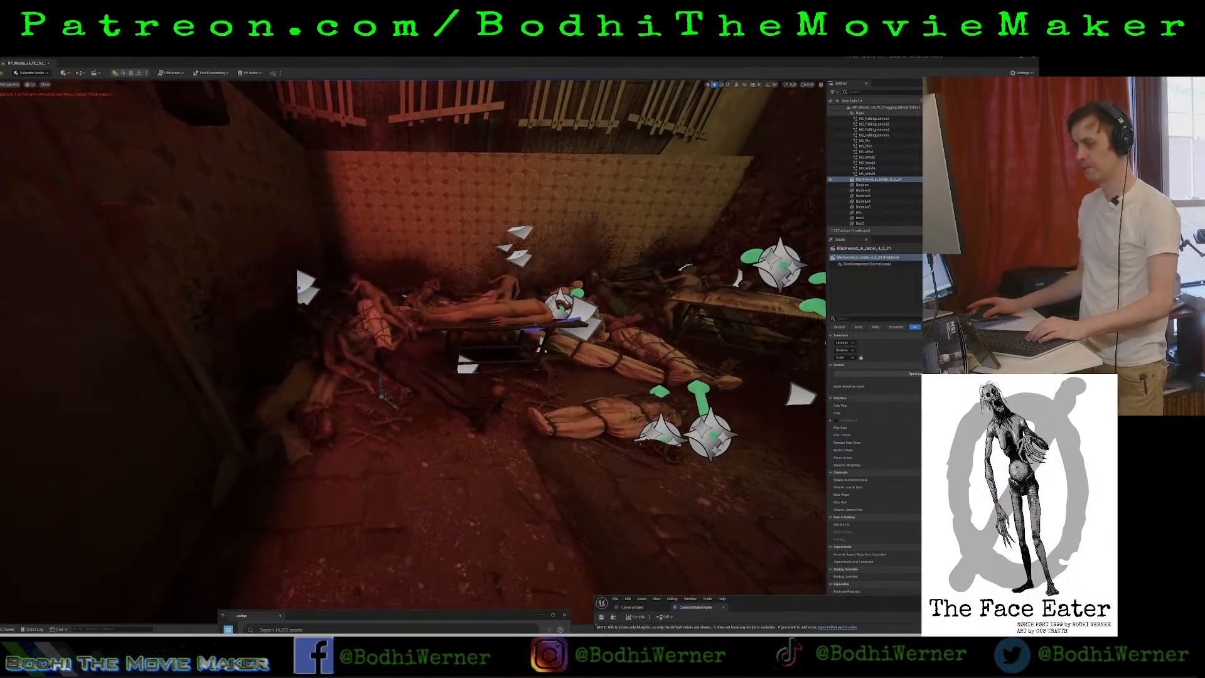
{"action": "left_click", "coordinate": [8, 628]}
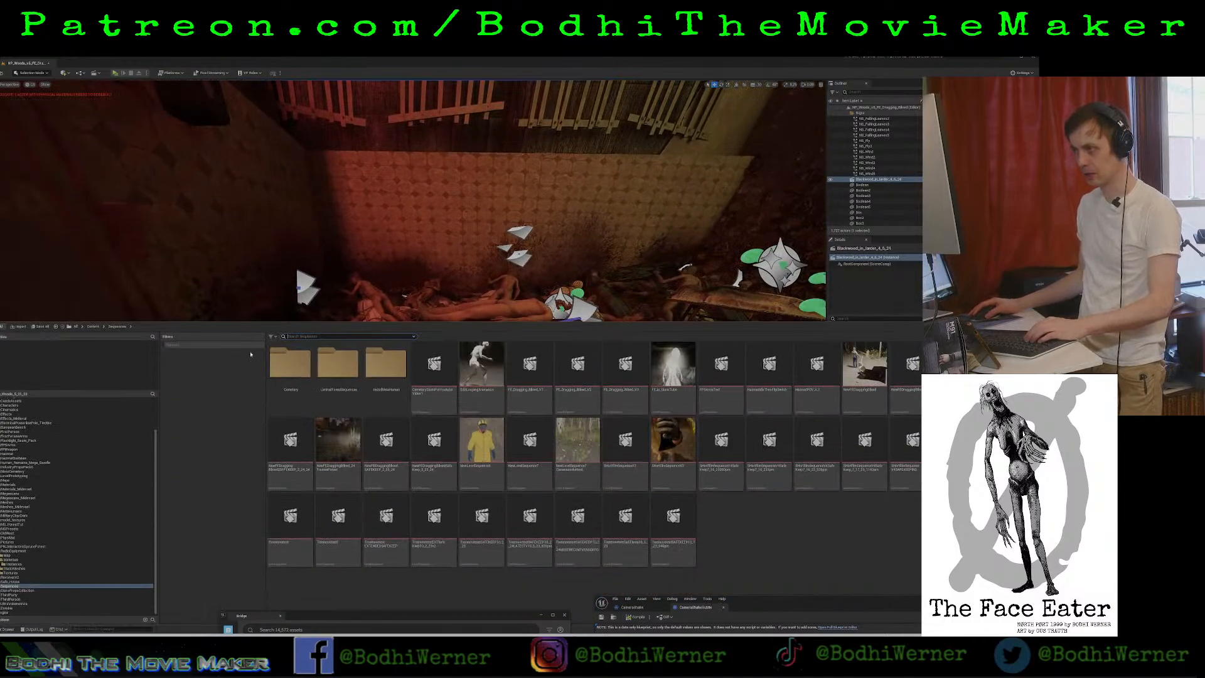
{"action": "scroll", "coordinate": [22, 424], "scroll_direction": "up", "scroll_amount": 3}
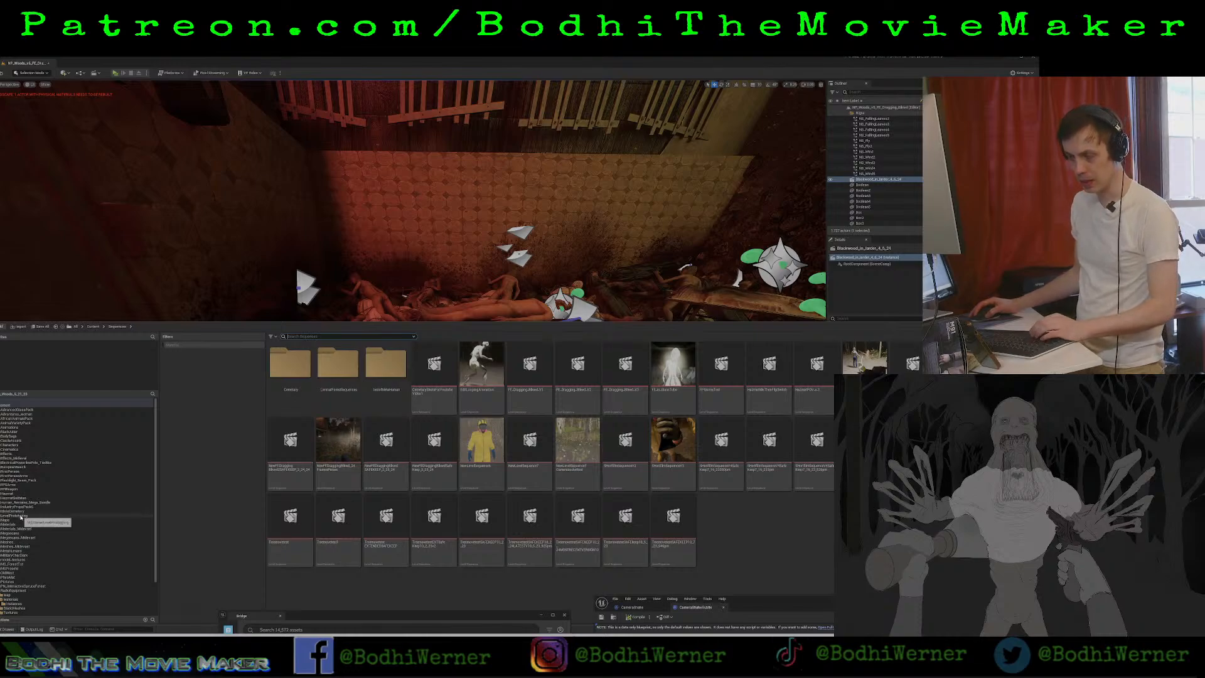
{"action": "left_click", "coordinate": [25, 595]}
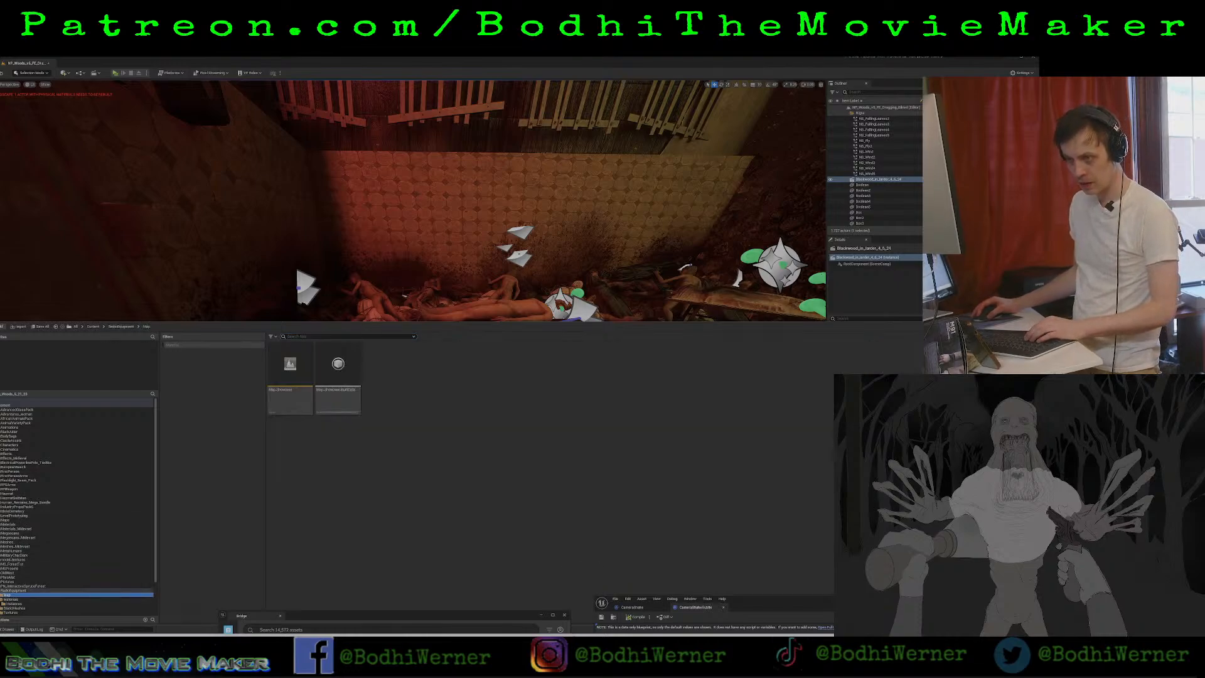
{"action": "left_click", "coordinate": [12, 551]}
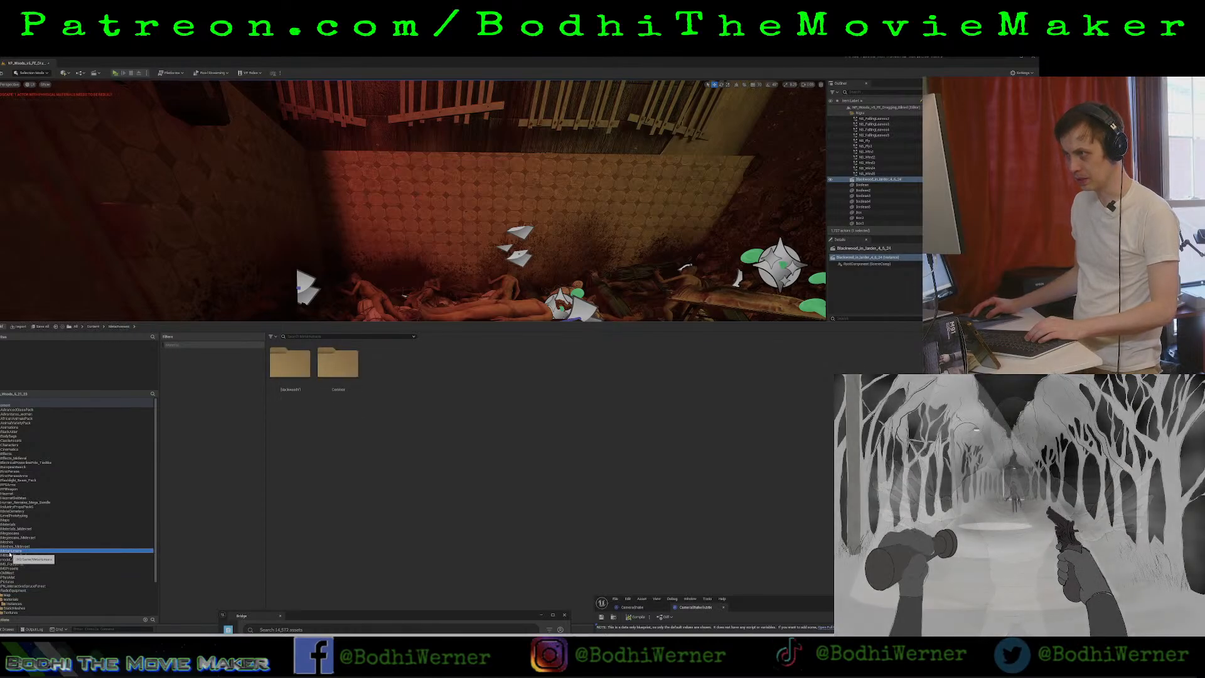
{"action": "double_click", "coordinate": [300, 370]}
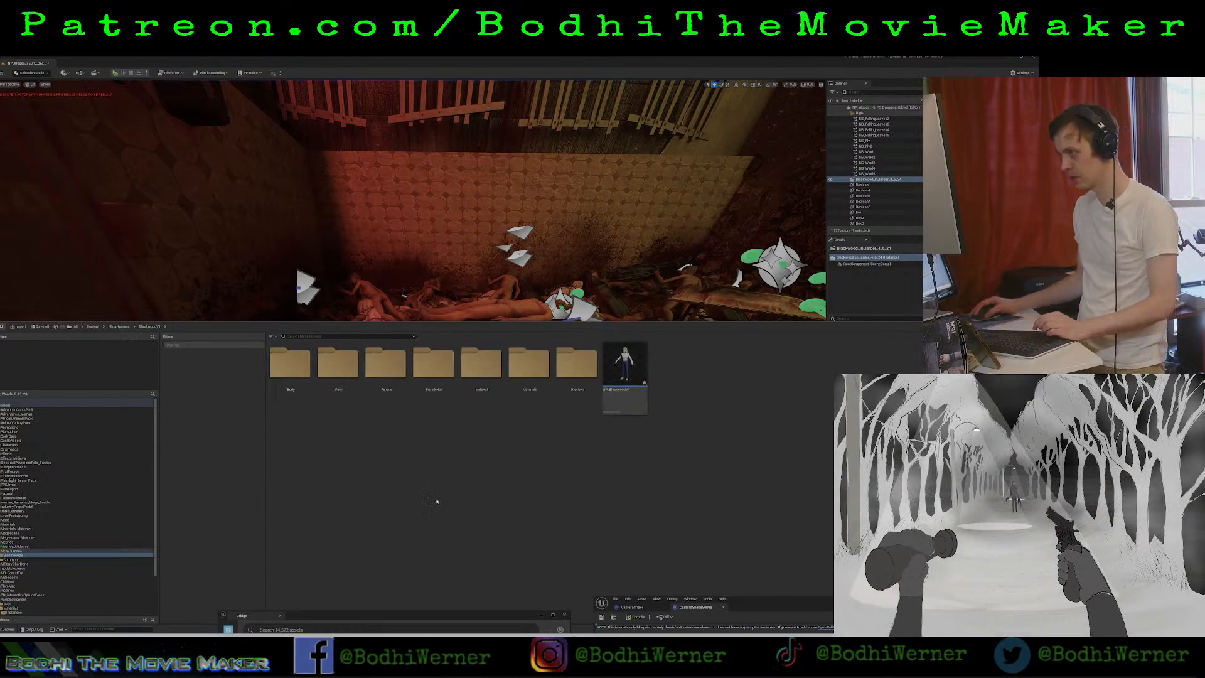
{"action": "left_click", "coordinate": [627, 370]}
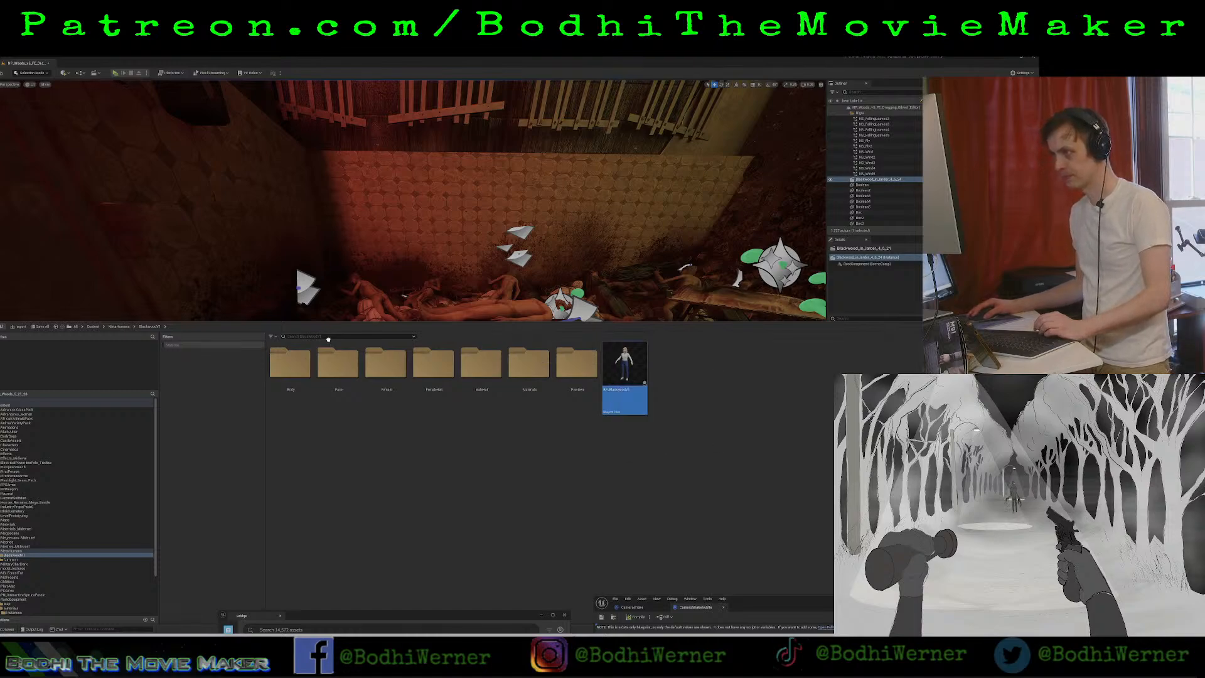
{"action": "left_click_drag", "start_coordinate": [342, 312], "coordinate": [345, 315]}
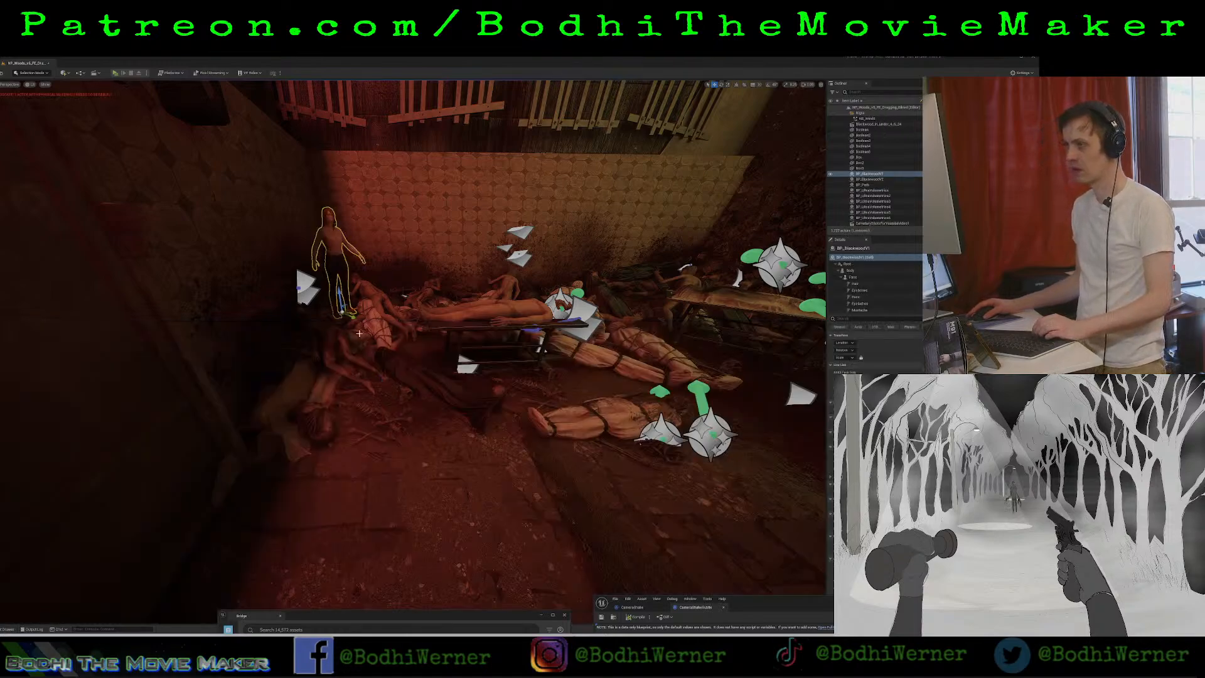
Move the standing character forward onto the open floor in front of the bodies and adjust its rotation.
{"action": "left_click_drag", "start_coordinate": [363, 444], "coordinate": [366, 458]}
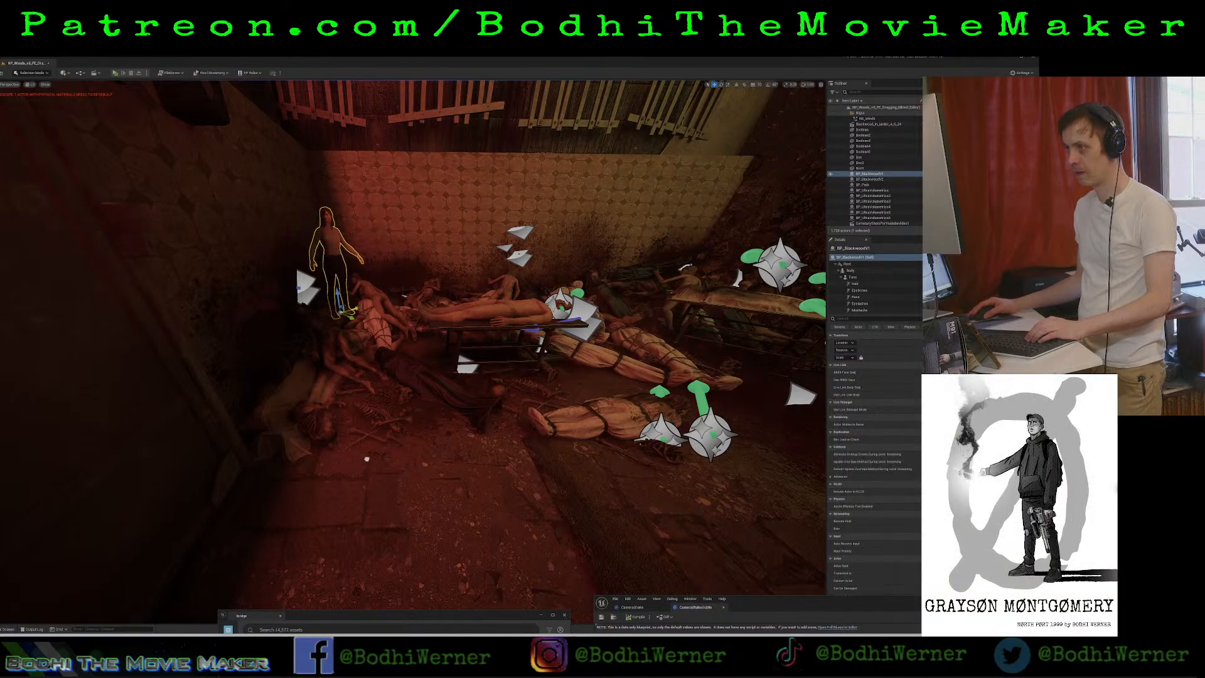
{"action": "left_click_drag", "start_coordinate": [352, 316], "coordinate": [448, 506]}
{"action": "left_click_drag", "start_coordinate": [468, 359], "coordinate": [339, 472]}
{"action": "key", "text": "e"}
{"action": "middle_click_drag", "start_coordinate": [340, 472], "coordinate": [349, 421], "text": "alt"}
{"action": "left_click", "coordinate": [346, 487], "text": "ctrl"}
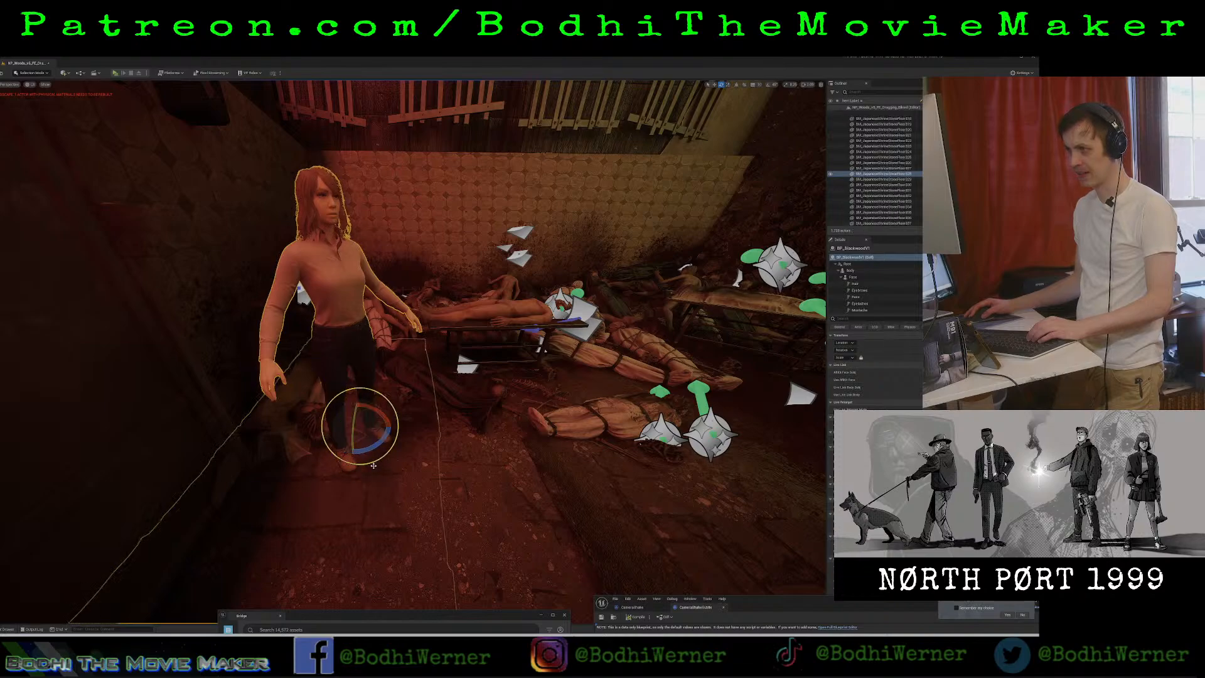
{"action": "left_click_drag", "start_coordinate": [346, 487], "coordinate": [342, 490]}
{"action": "key", "text": "ctrl+z"}
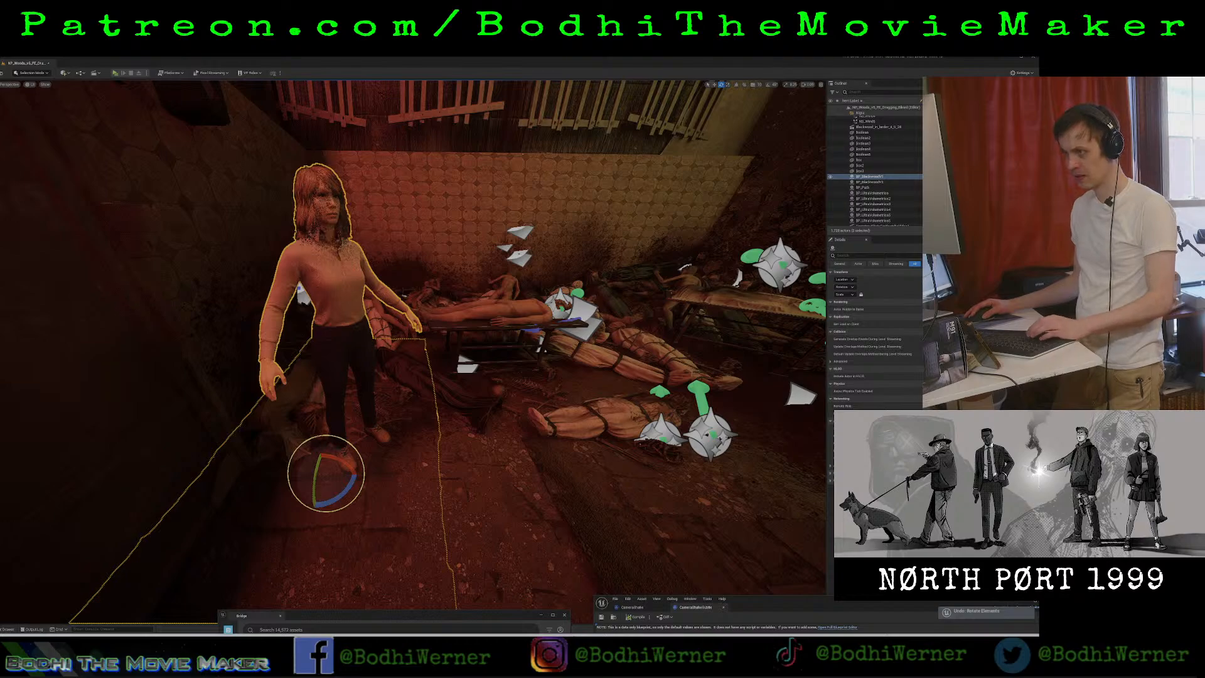
Turn the standing character to face the view and lower it to floor level.
{"action": "left_click", "coordinate": [358, 471], "text": "ctrl"}
{"action": "left_click_drag", "start_coordinate": [361, 465], "coordinate": [341, 466]}
{"action": "key", "text": "r"}
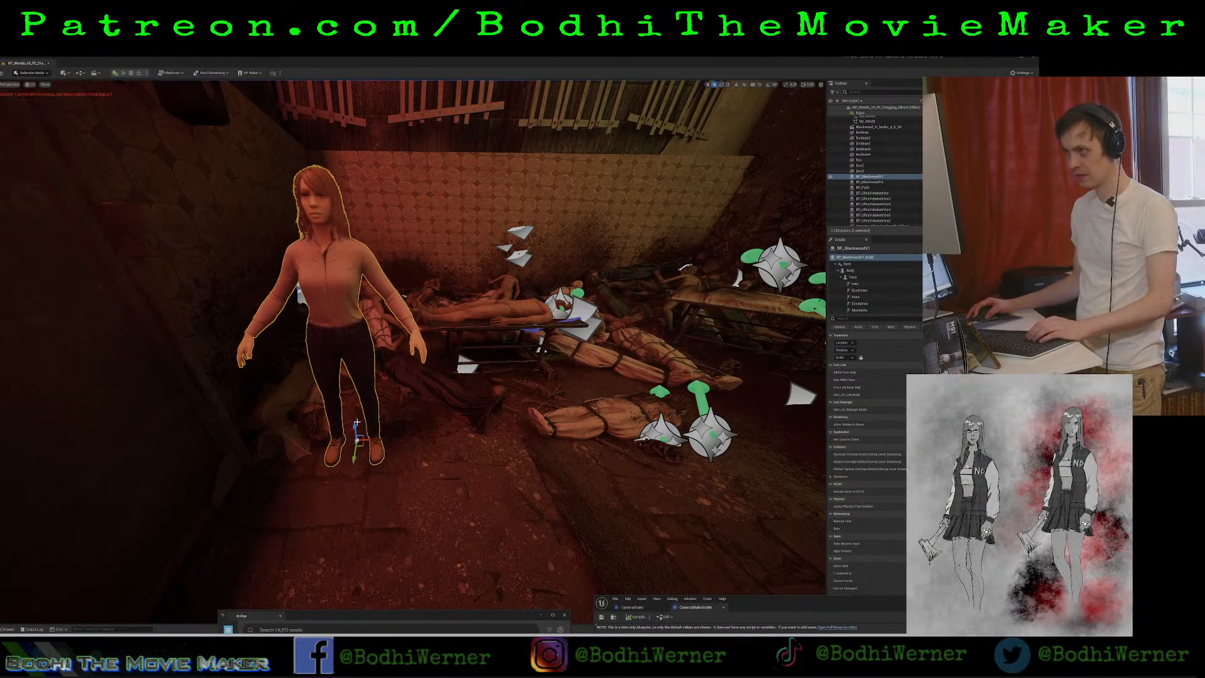
{"action": "left_click_drag", "start_coordinate": [357, 422], "coordinate": [357, 456]}
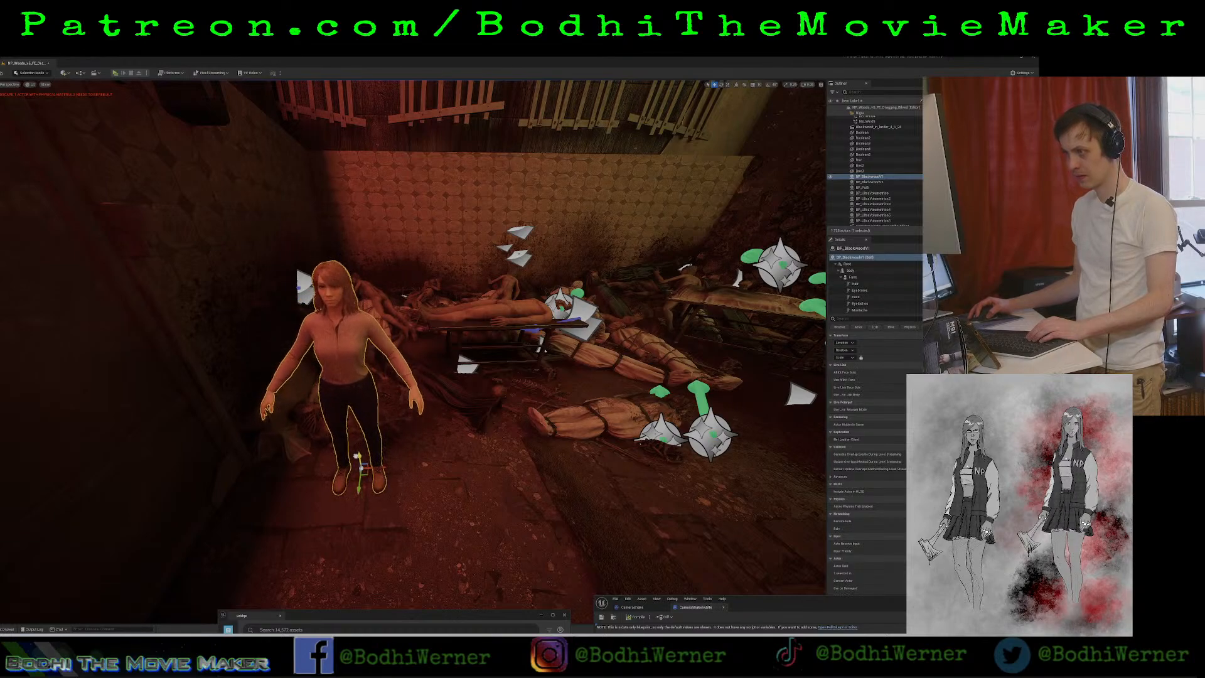
Shift the character across the floor and rotate it to lie on its back, head toward the pile of bodies.
{"action": "key", "text": "d"}
{"action": "right_click_drag", "start_coordinate": [306, 526], "coordinate": [176, 539]}
{"action": "key", "text": "w"}
{"action": "key", "text": "w"}
{"action": "key", "text": "s"}
{"action": "right_click_drag", "start_coordinate": [389, 497], "coordinate": [400, 497]}
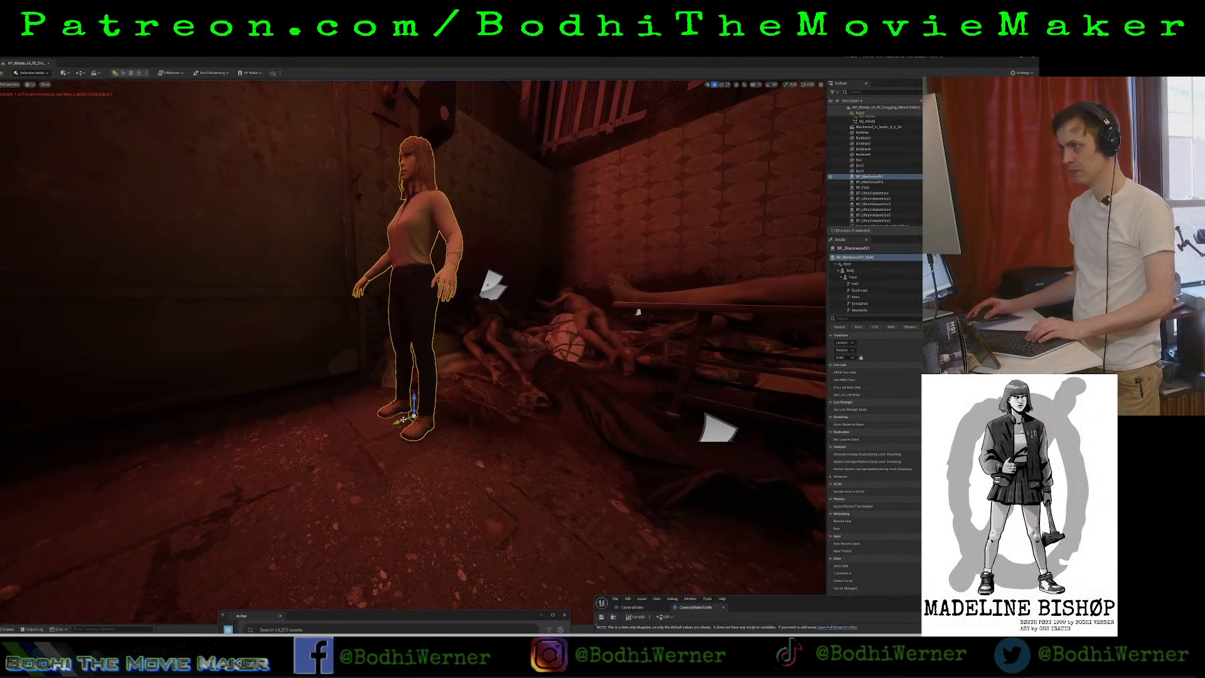
{"action": "left_click_drag", "start_coordinate": [403, 419], "coordinate": [339, 452]}
{"action": "key", "text": "e"}
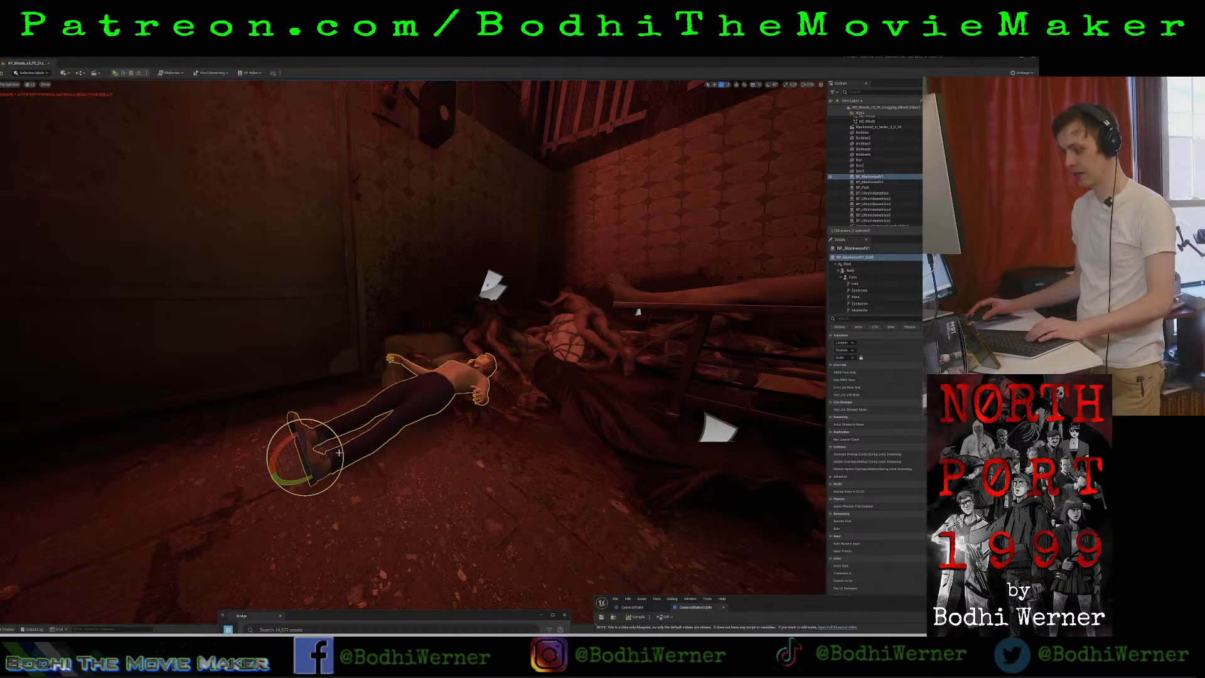
{"action": "right_click_drag", "start_coordinate": [339, 452], "coordinate": [347, 456]}
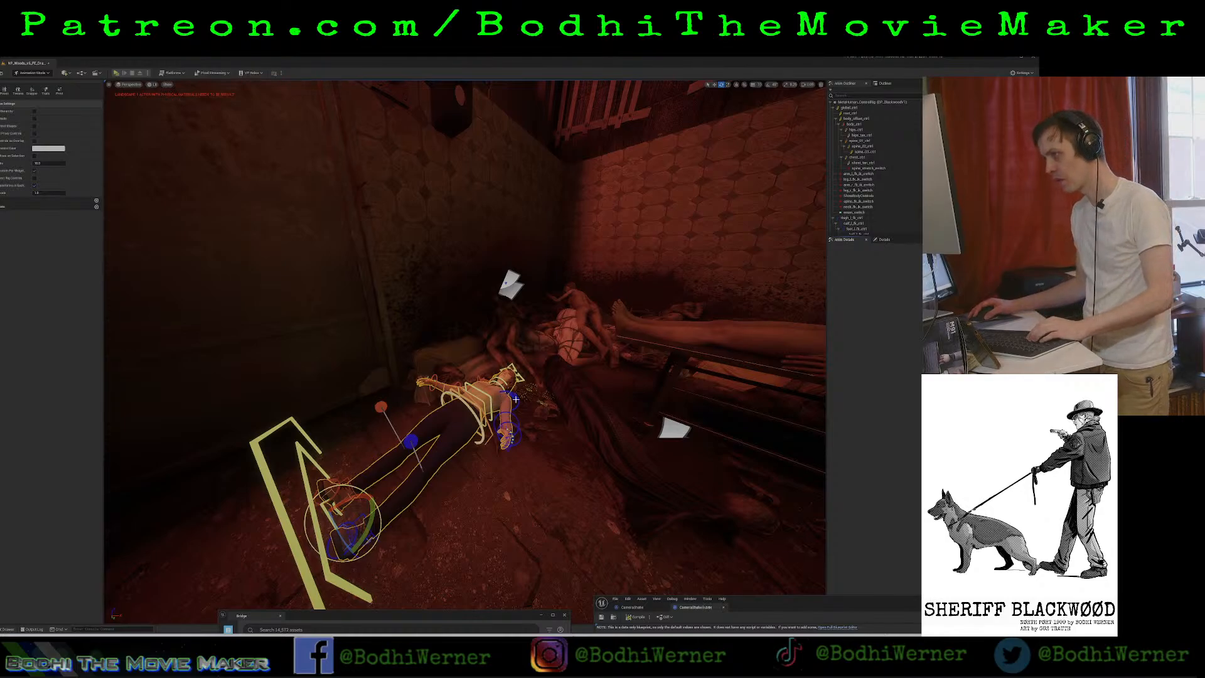
Try to rotate the blue leg control on the lying character's body rig.
{"action": "right_click_drag", "start_coordinate": [516, 399], "coordinate": [423, 352]}
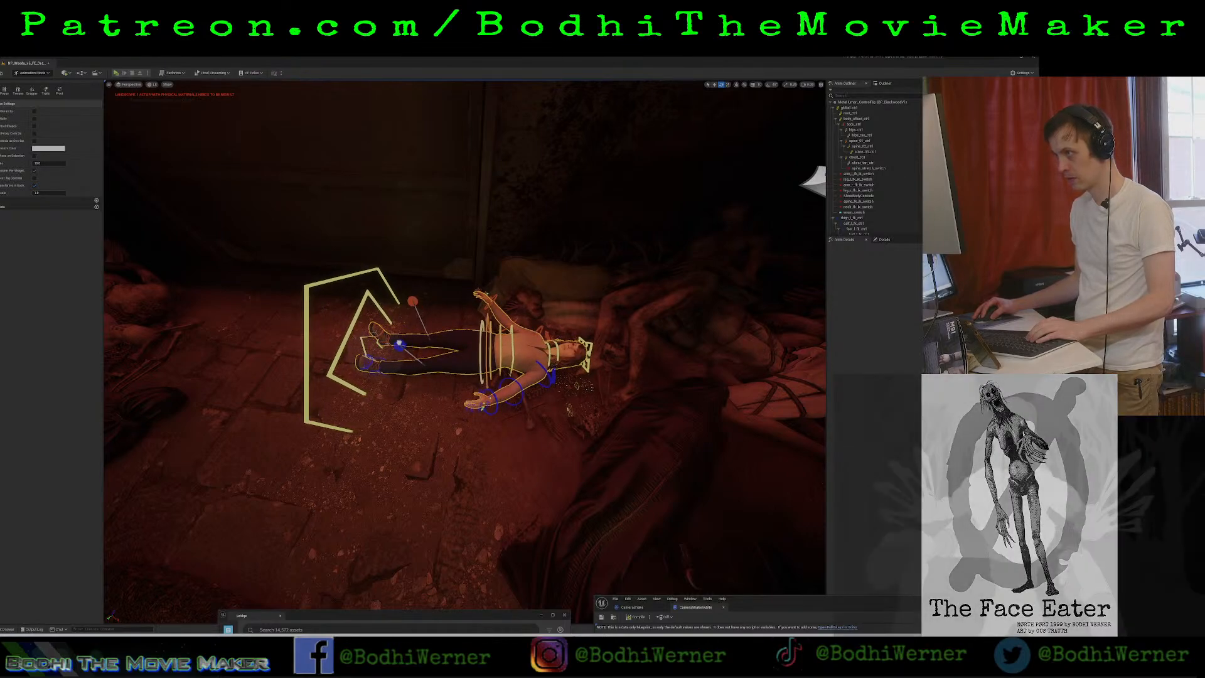
{"action": "left_click", "coordinate": [412, 354]}
{"action": "left_click", "coordinate": [420, 359]}
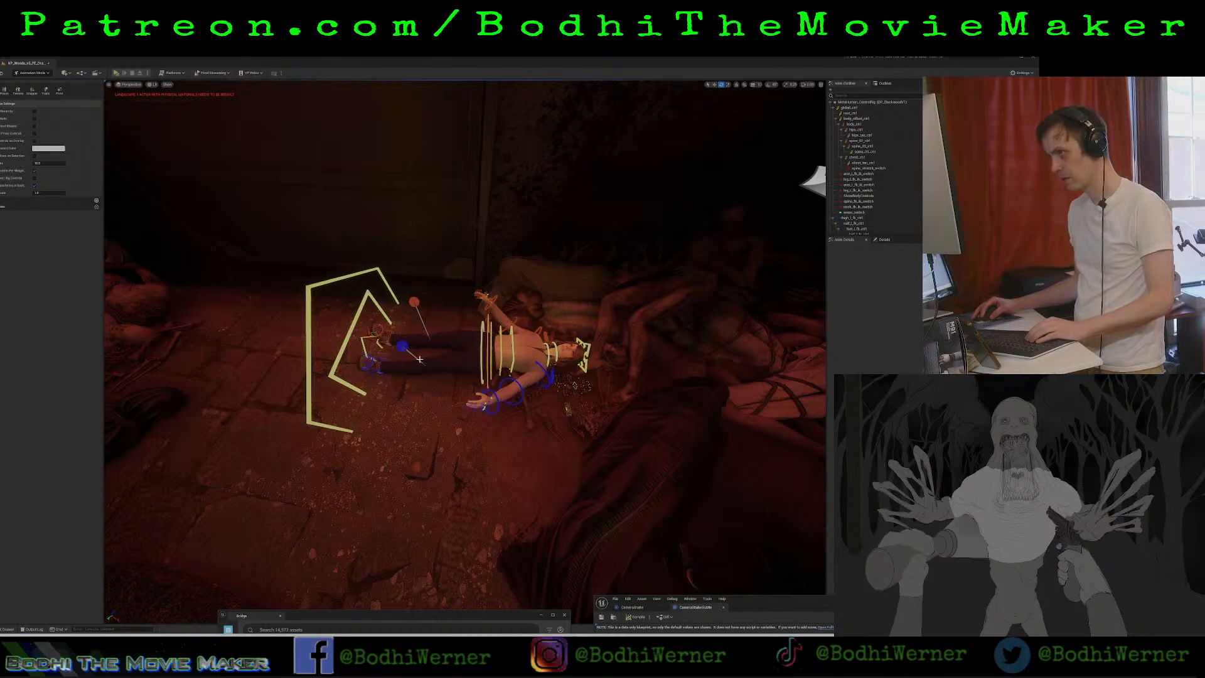
{"action": "left_click", "coordinate": [403, 347]}
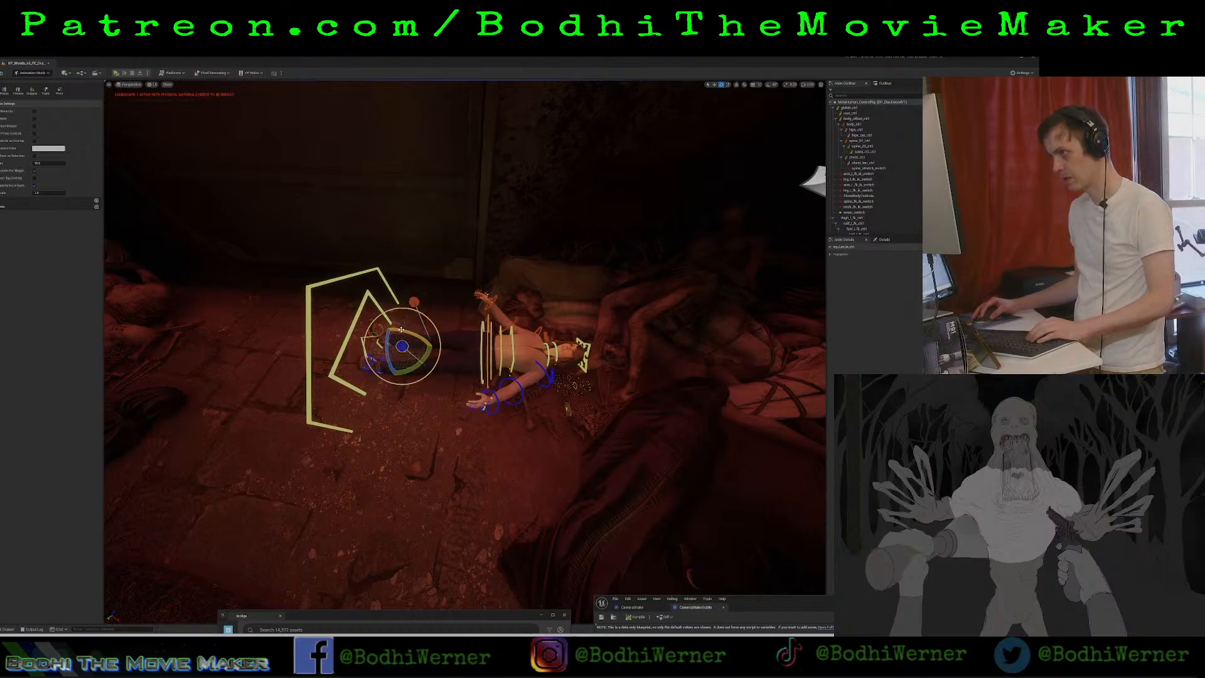
{"action": "left_click_drag", "start_coordinate": [415, 334], "coordinate": [423, 342]}
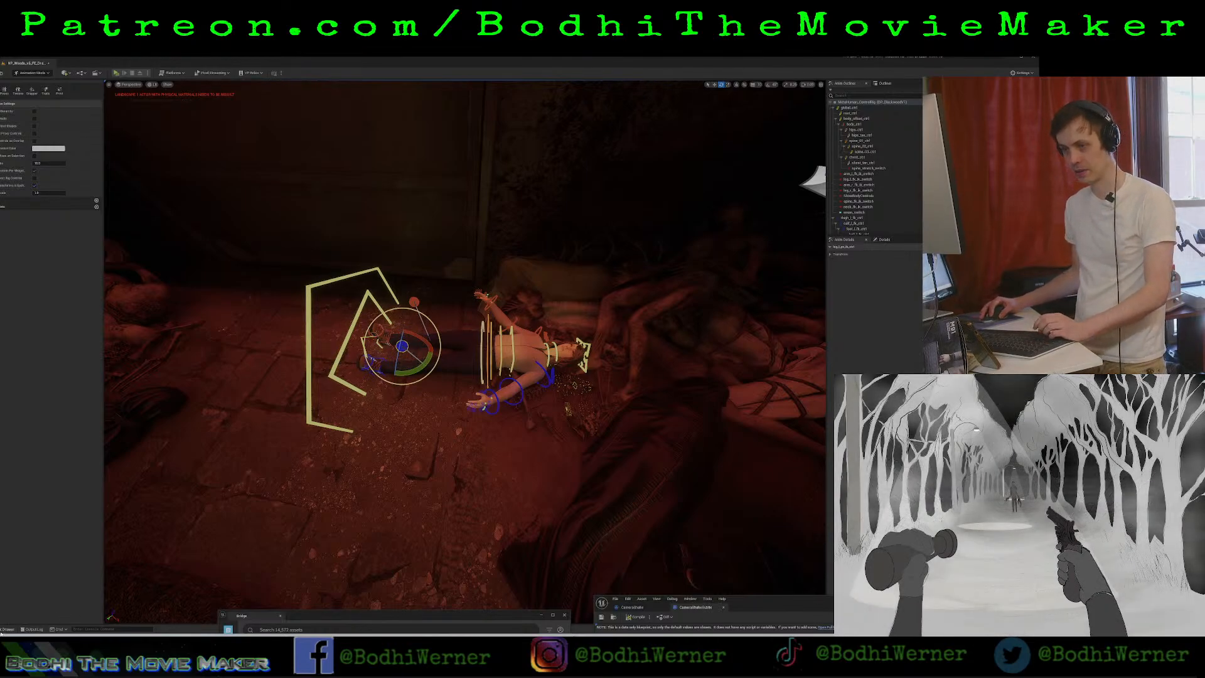
Delete the lying character's body and face control rig tracks from the level sequence.
{"action": "left_click", "coordinate": [9, 629]}
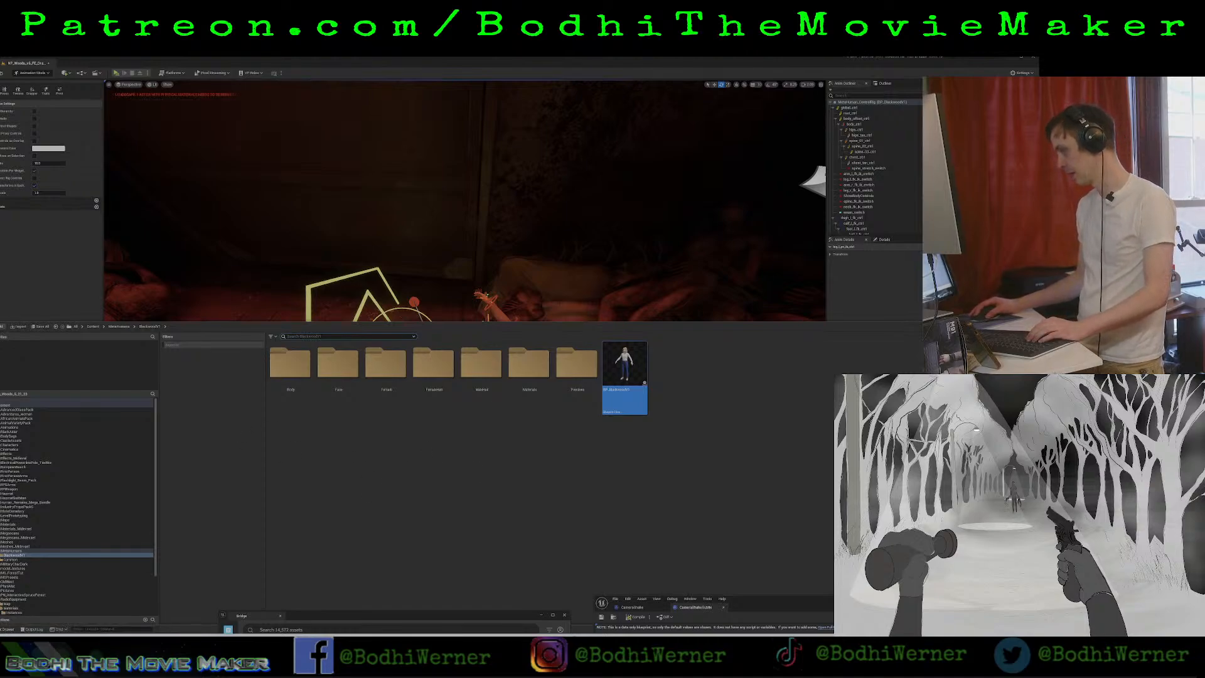
{"action": "key", "text": "ctrl+space"}
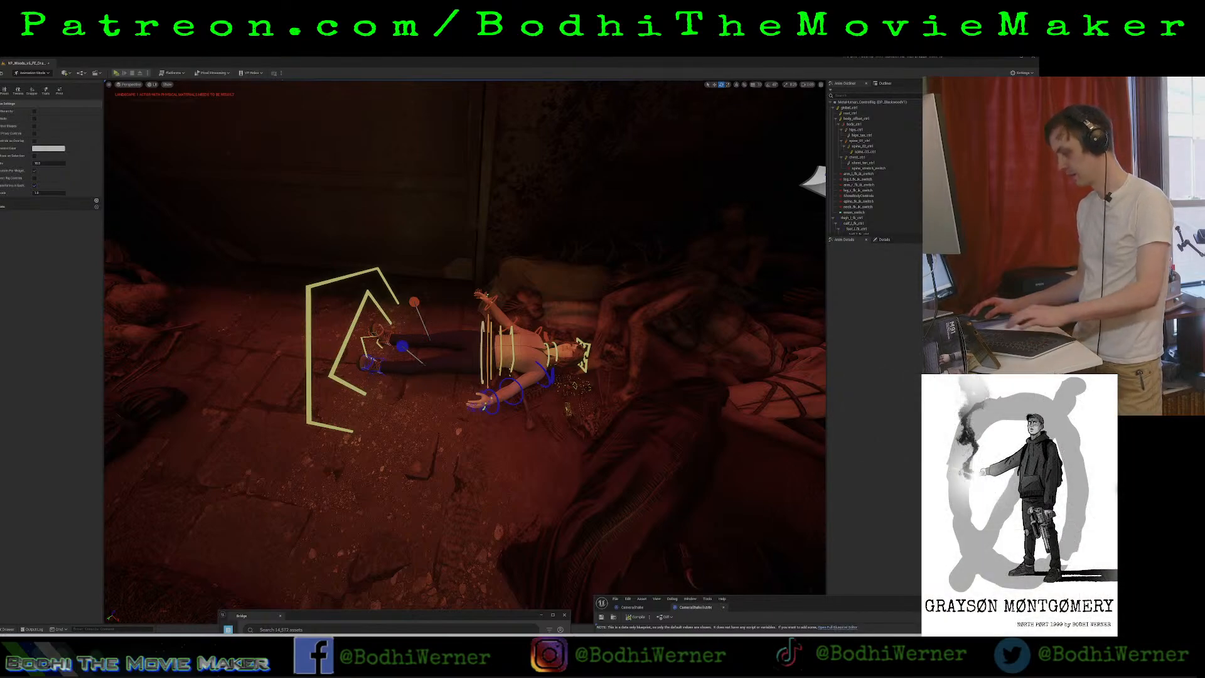
{"action": "key", "text": "Delete"}
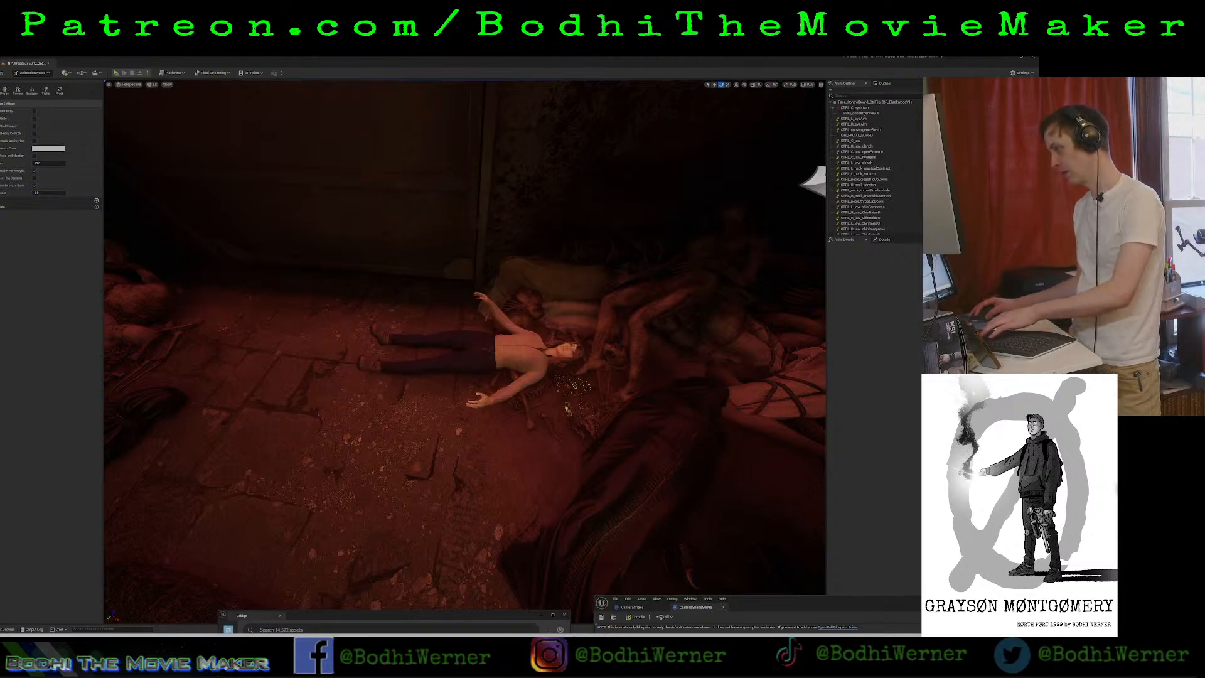
{"action": "key", "text": "Delete"}
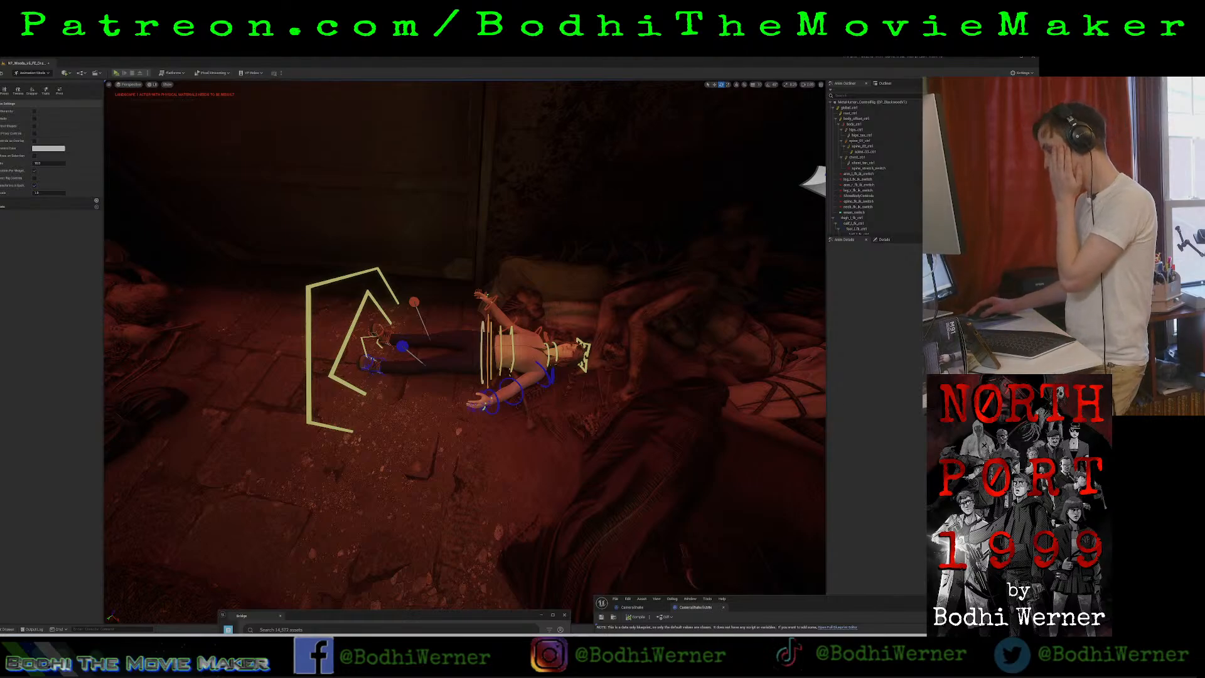
{"action": "left_click", "coordinate": [461, 349]}
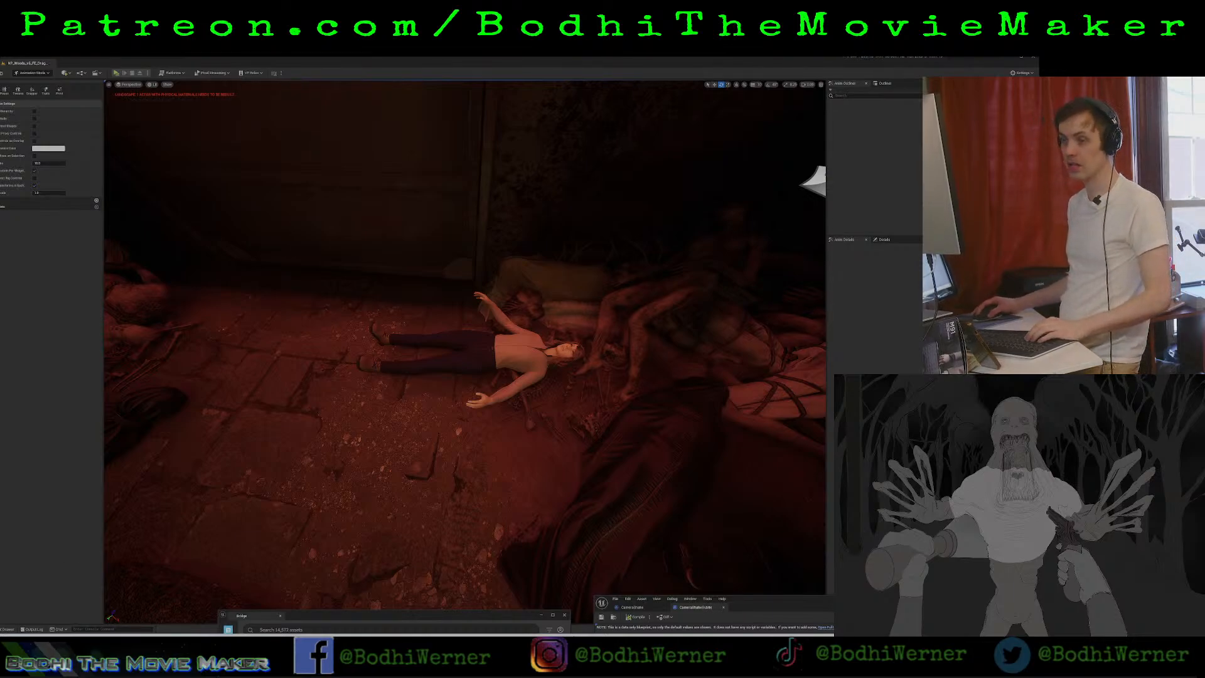
Go to the project's Sequences folder and open an existing level sequence from it.
{"action": "left_click", "coordinate": [8, 629]}
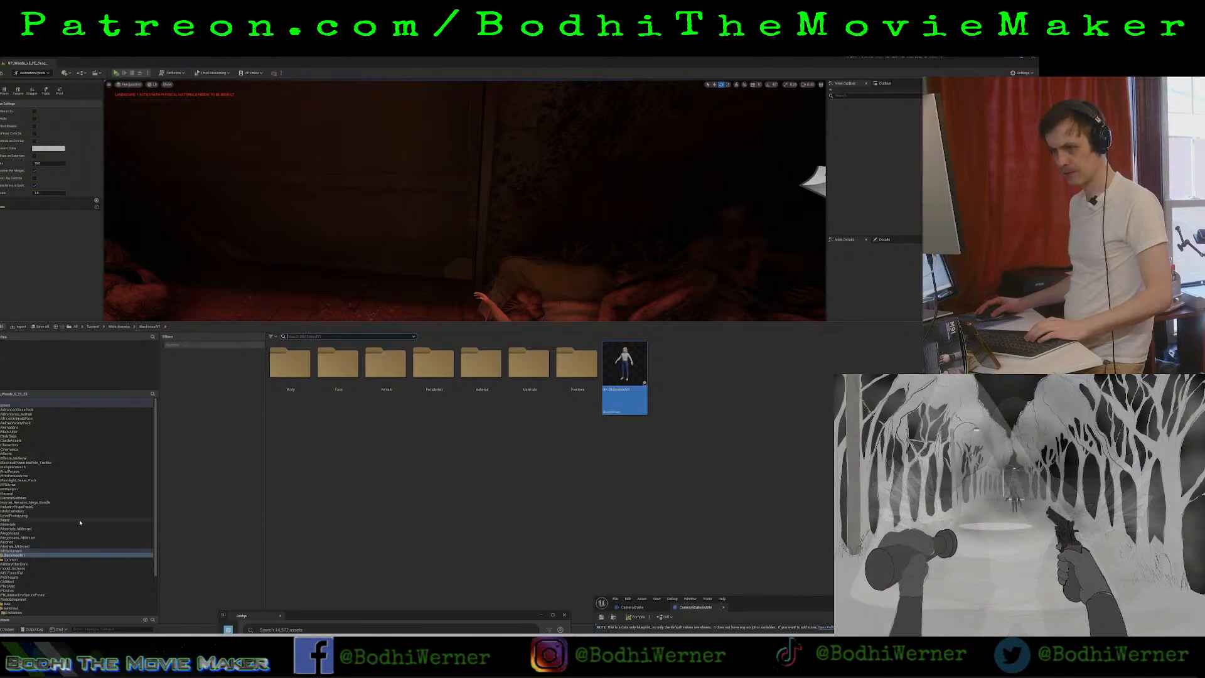
{"action": "scroll", "coordinate": [15, 585], "scroll_direction": "down", "scroll_amount": 3}
{"action": "scroll", "coordinate": [14, 588], "scroll_direction": "down", "scroll_amount": 1}
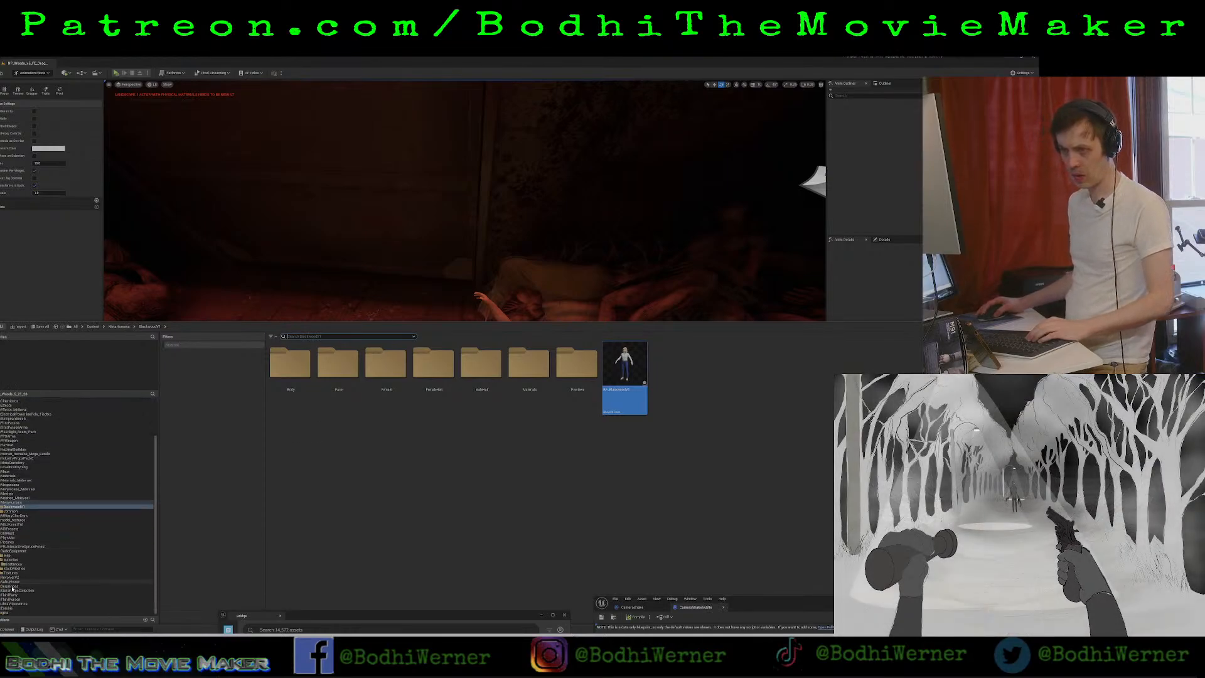
{"action": "left_click", "coordinate": [13, 585]}
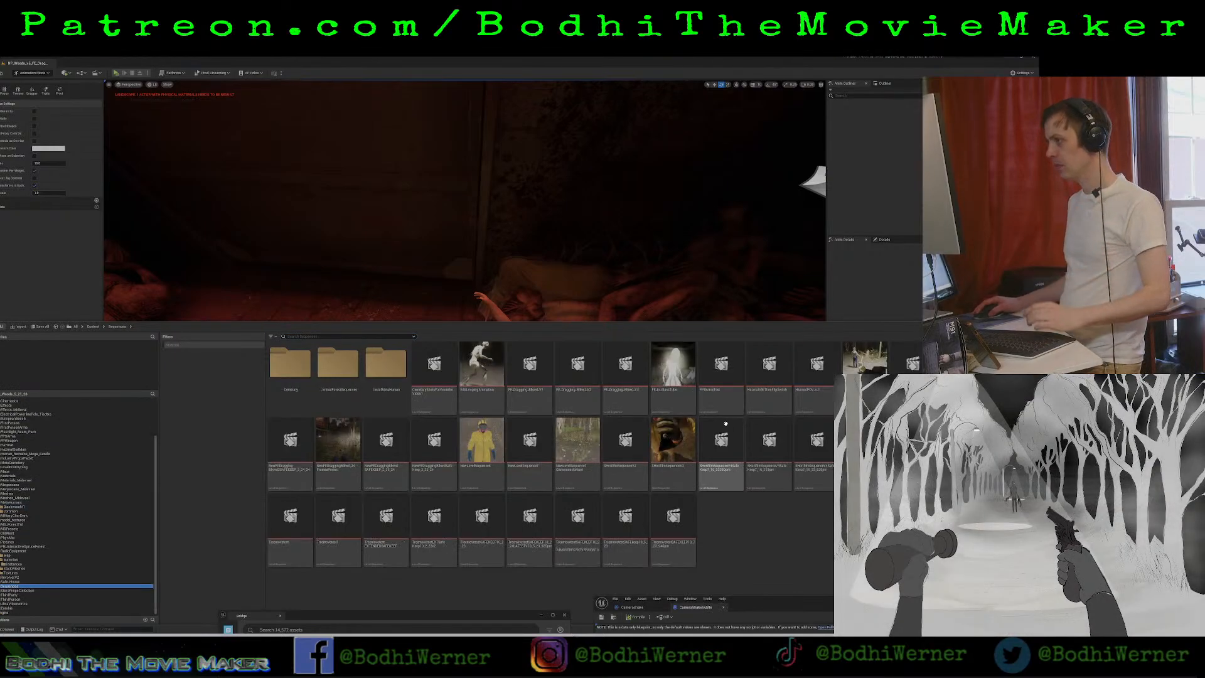
{"action": "double_click", "coordinate": [1008, 366]}
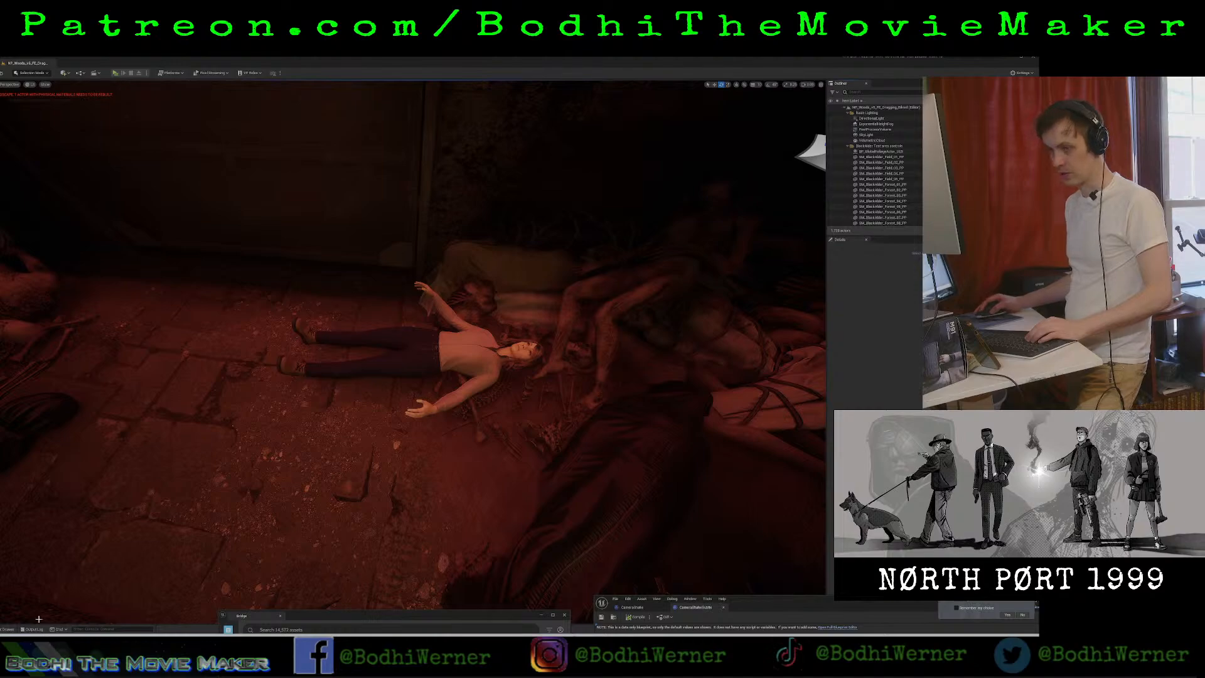
Search the whole project content for "larder" and select the matching level sequence.
{"action": "left_click", "coordinate": [5, 629]}
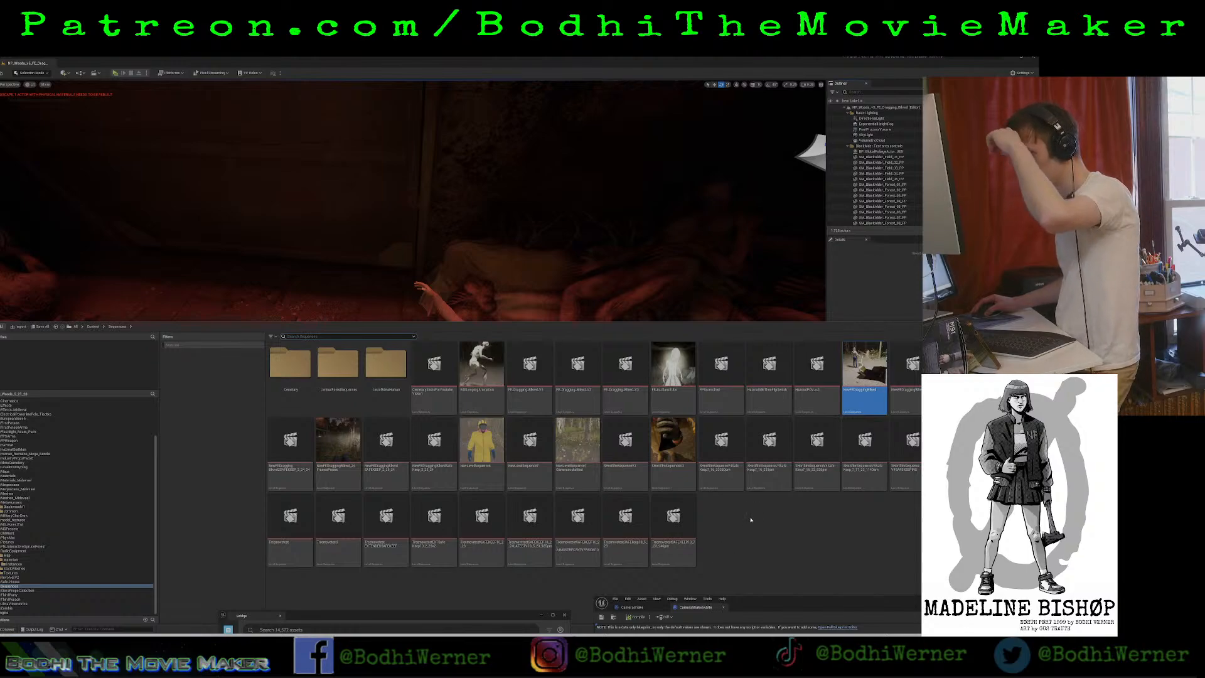
{"action": "scroll", "coordinate": [8, 406], "scroll_direction": "up", "scroll_amount": 3}
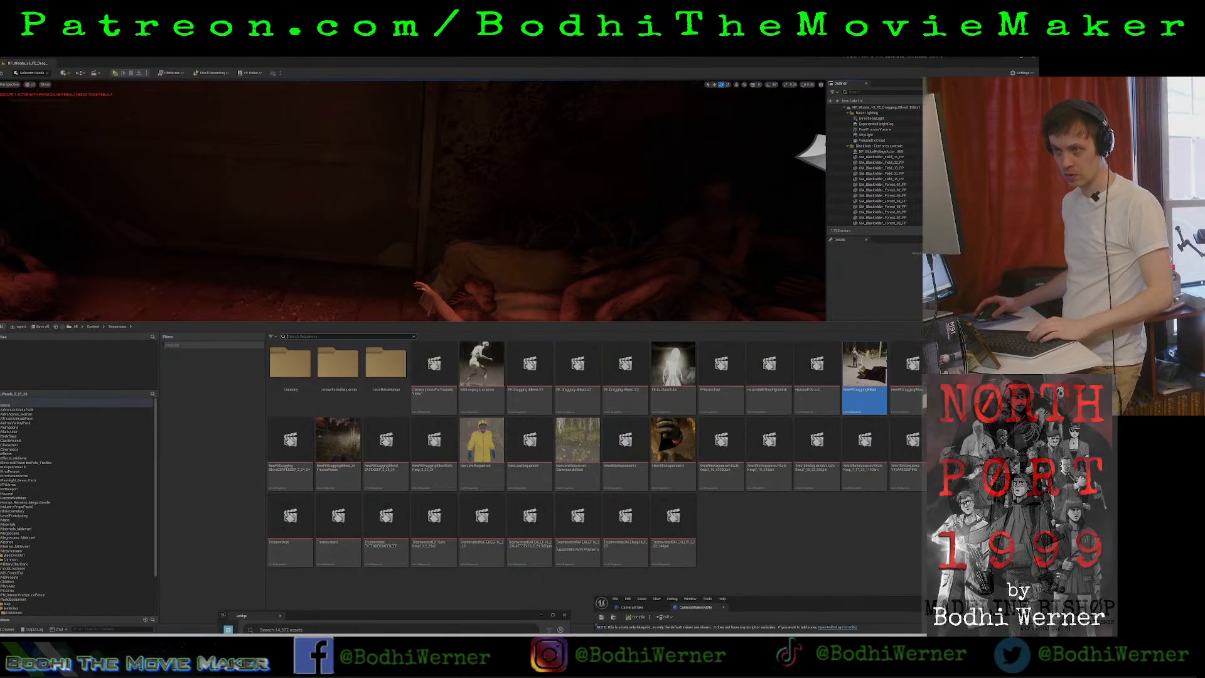
{"action": "left_click", "coordinate": [9, 405]}
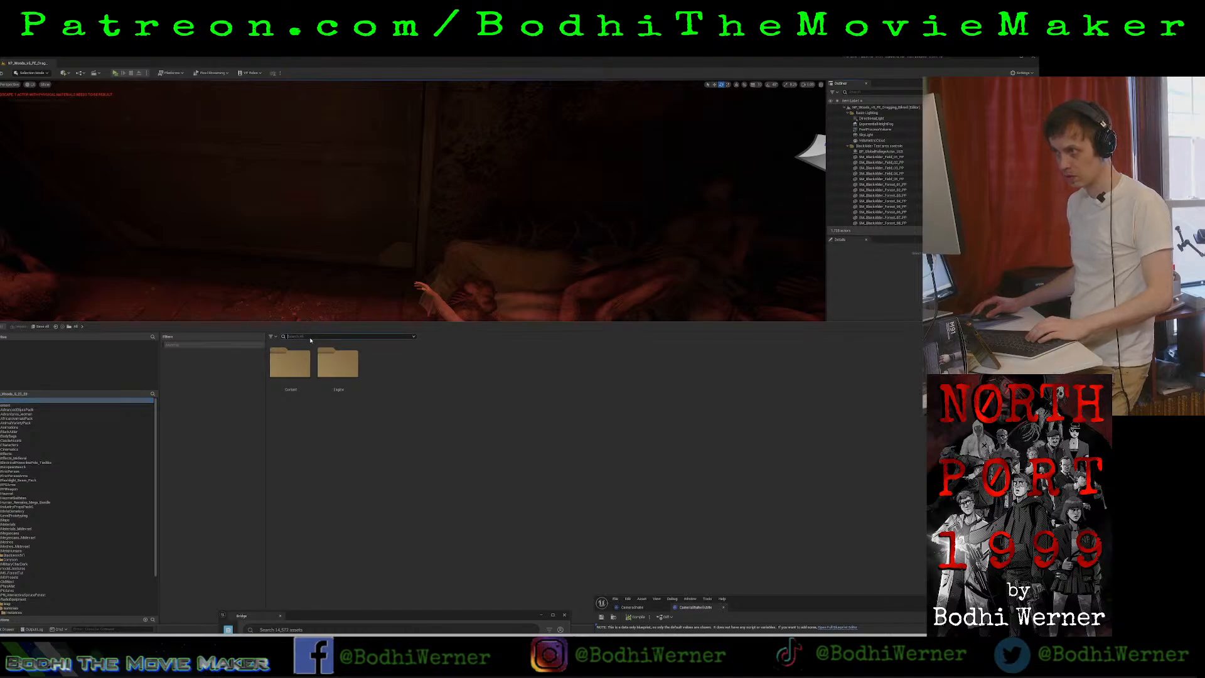
{"action": "type", "text": "lard"}
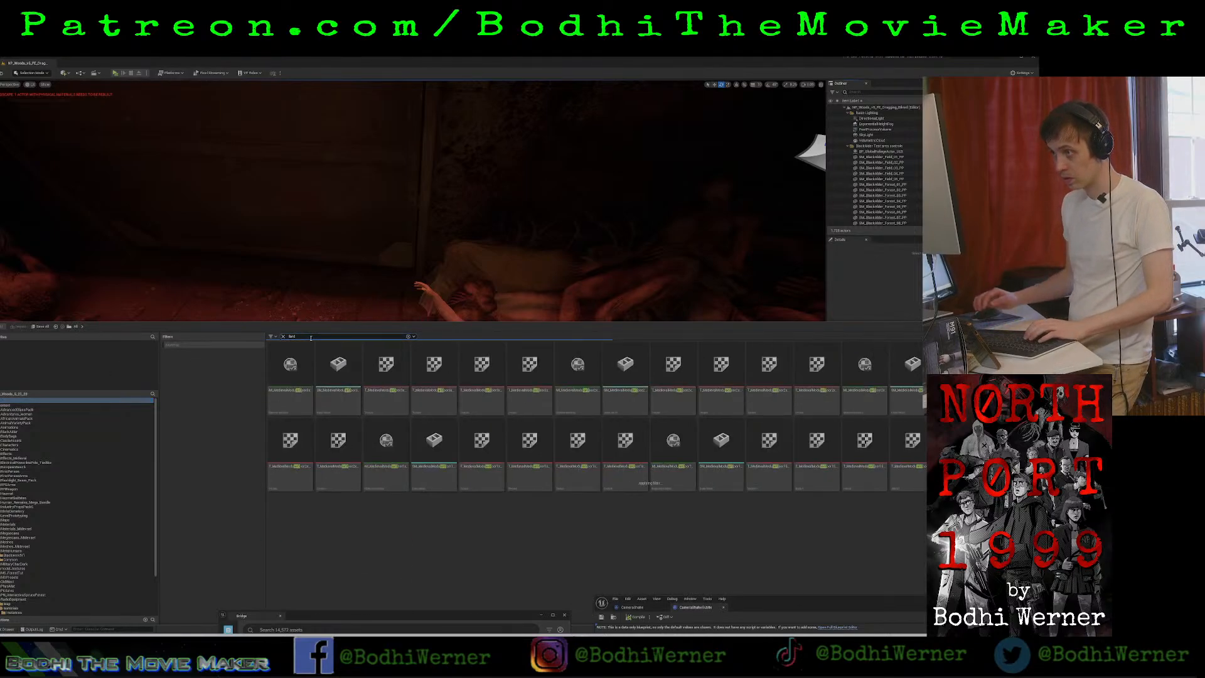
{"action": "type", "text": "er"}
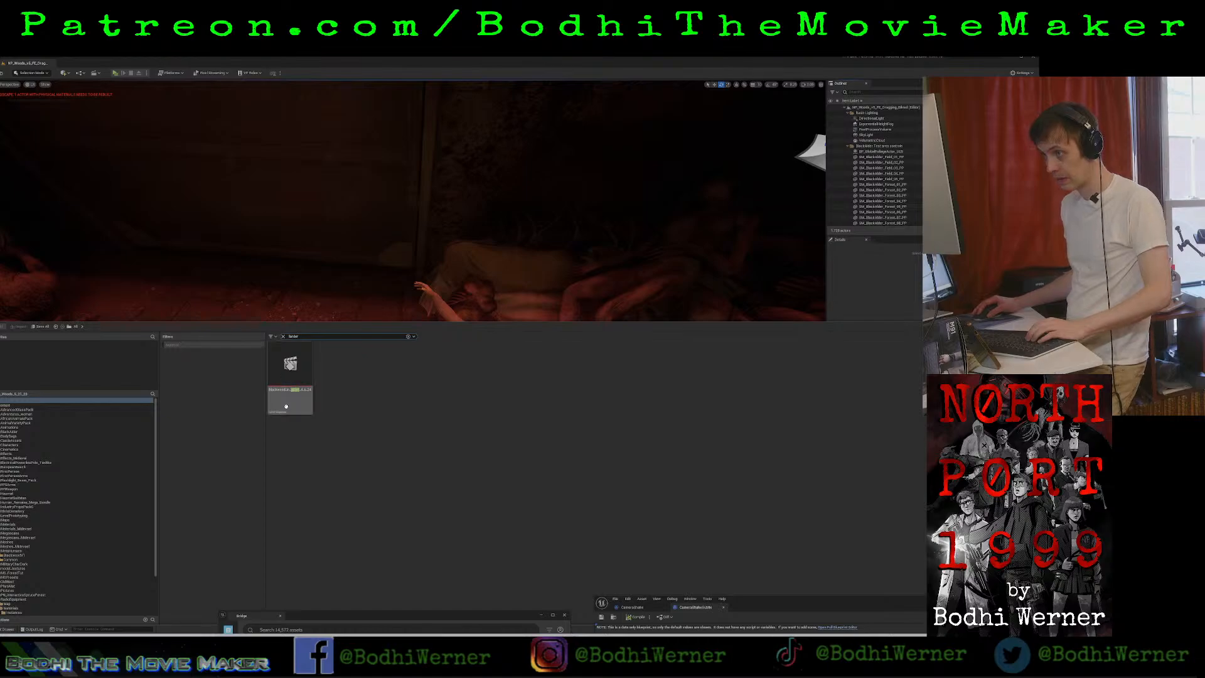
{"action": "left_click", "coordinate": [285, 406]}
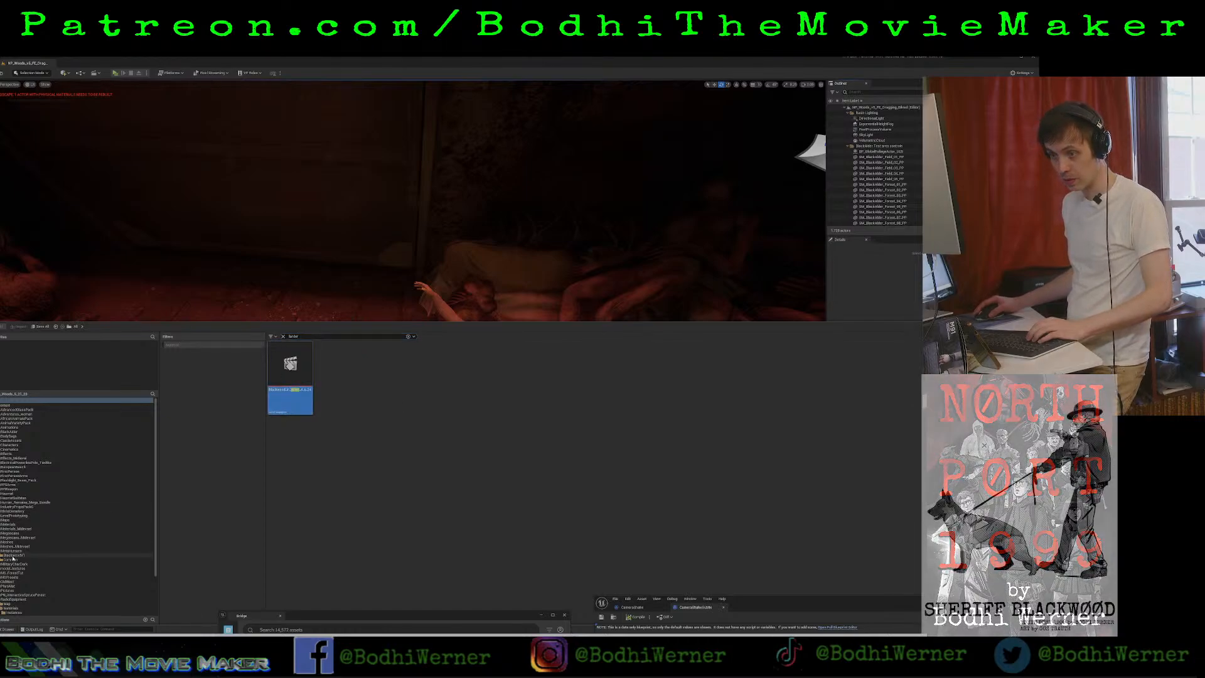
Check the asset actions and associated maps offered for the larder sequence, without applying any.
{"action": "scroll", "coordinate": [13, 558], "scroll_direction": "down", "scroll_amount": 3}
{"action": "right_click", "coordinate": [299, 401]}
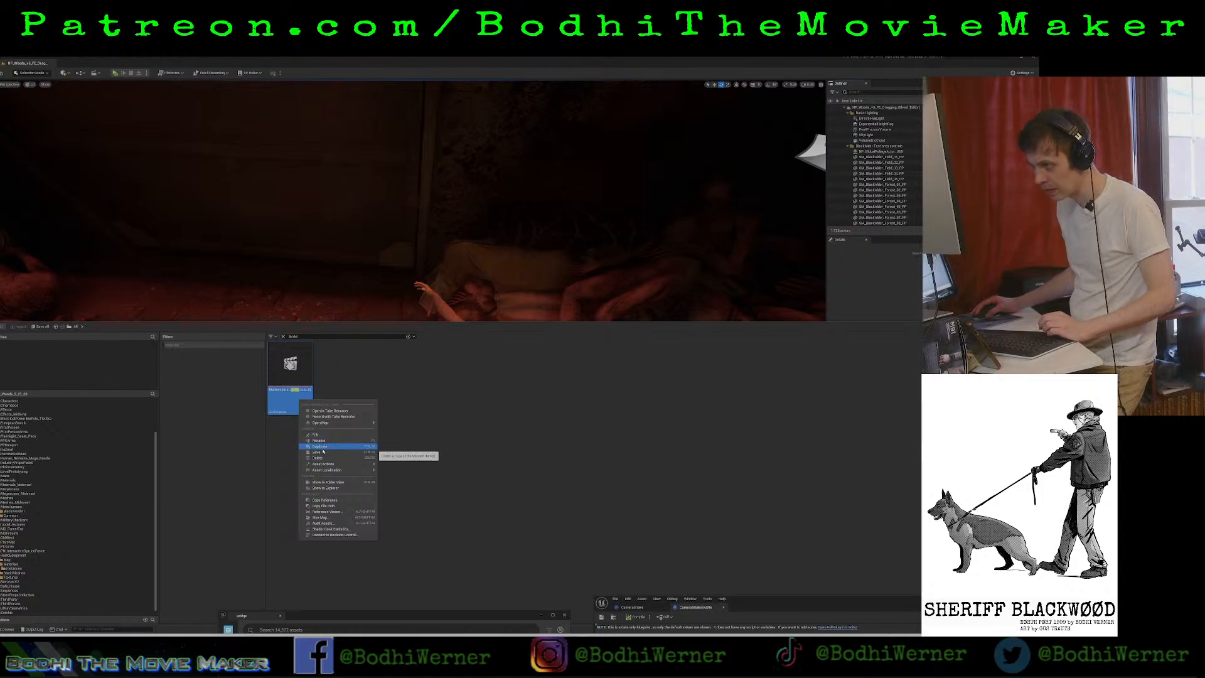
{"action": "mouse_move", "coordinate": [324, 464]}
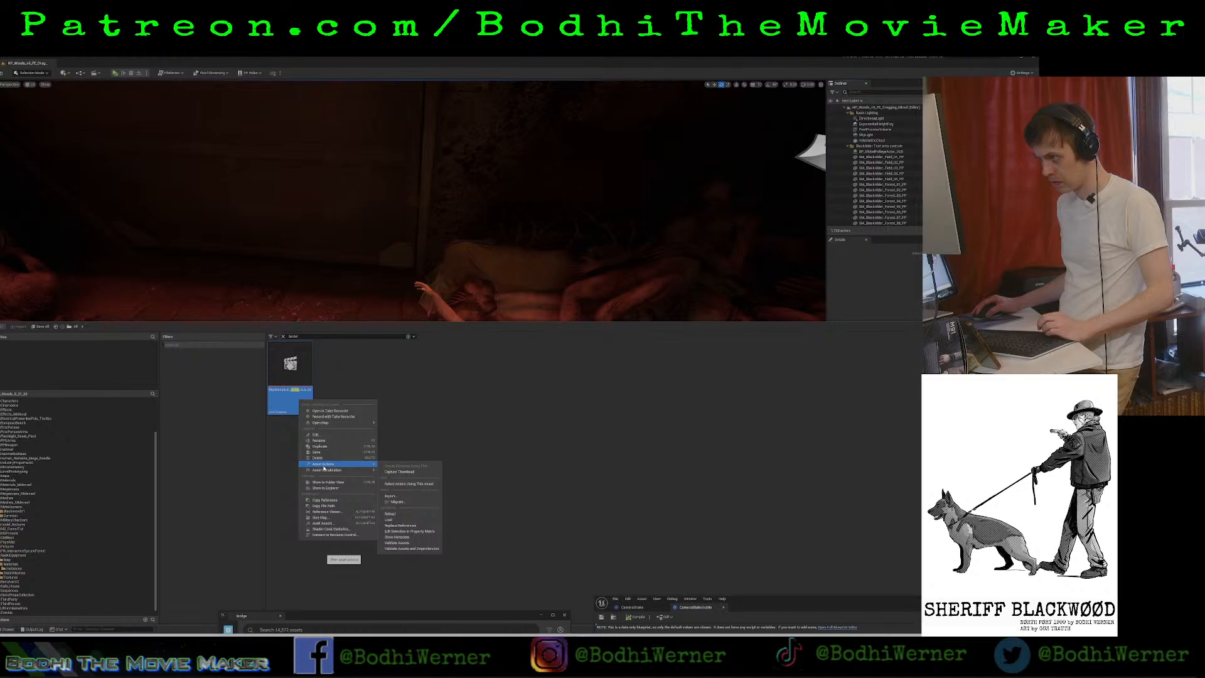
{"action": "mouse_move", "coordinate": [328, 424]}
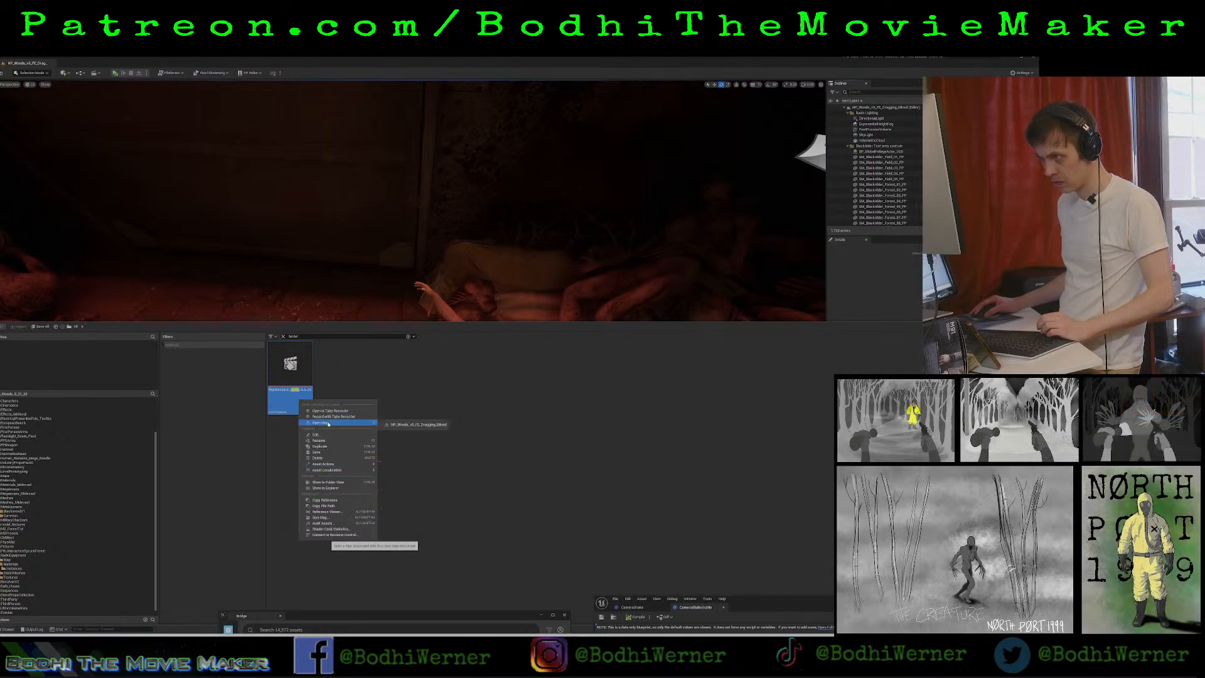
{"action": "left_click", "coordinate": [390, 401]}
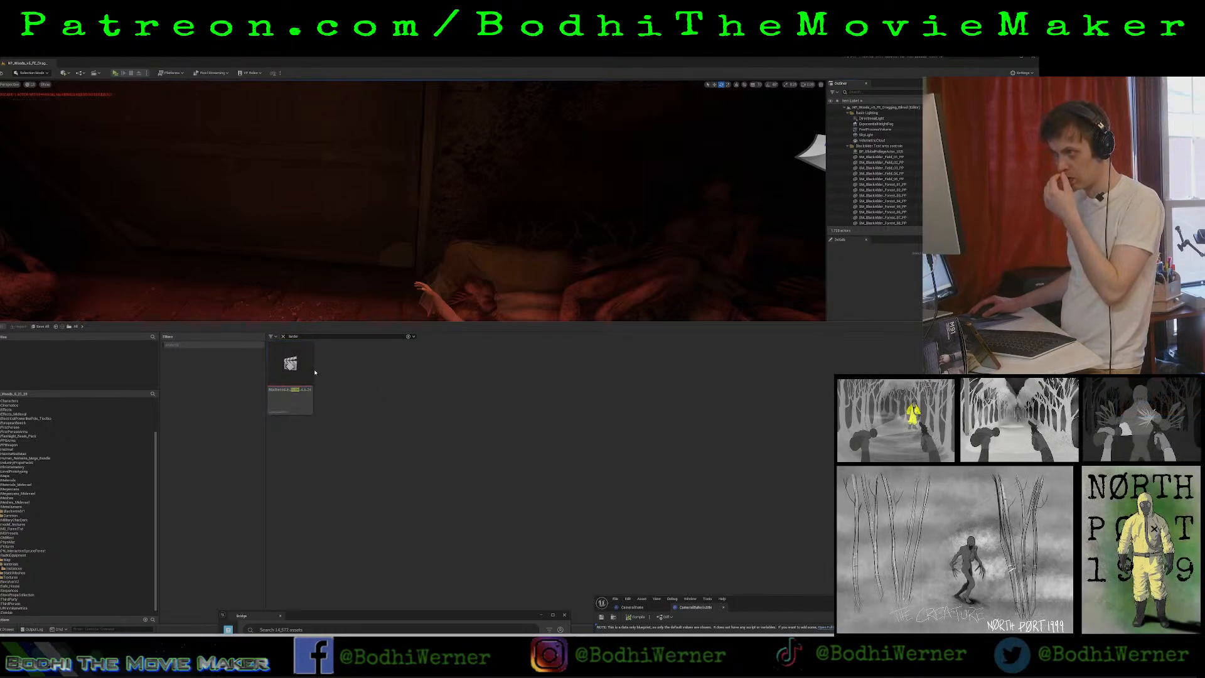
Clear the content search, search all content for "larder" again and select the matching sequence.
{"action": "left_click", "coordinate": [305, 365]}
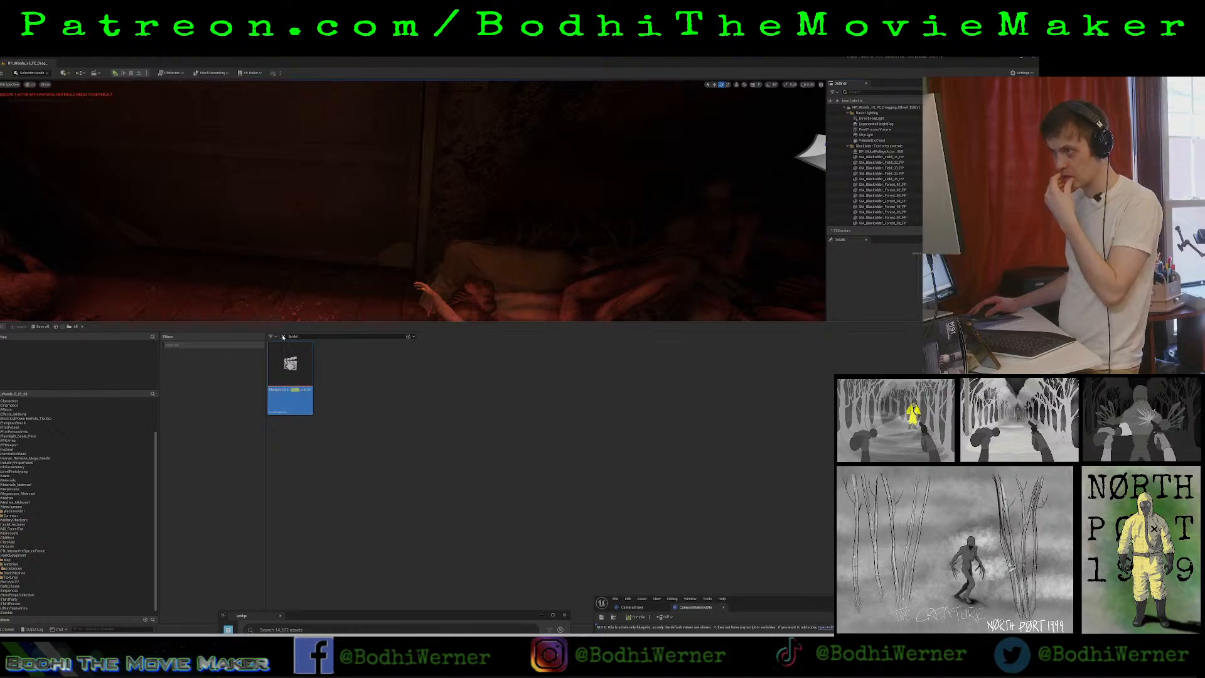
{"action": "left_click", "coordinate": [283, 336]}
{"action": "left_click", "coordinate": [307, 337]}
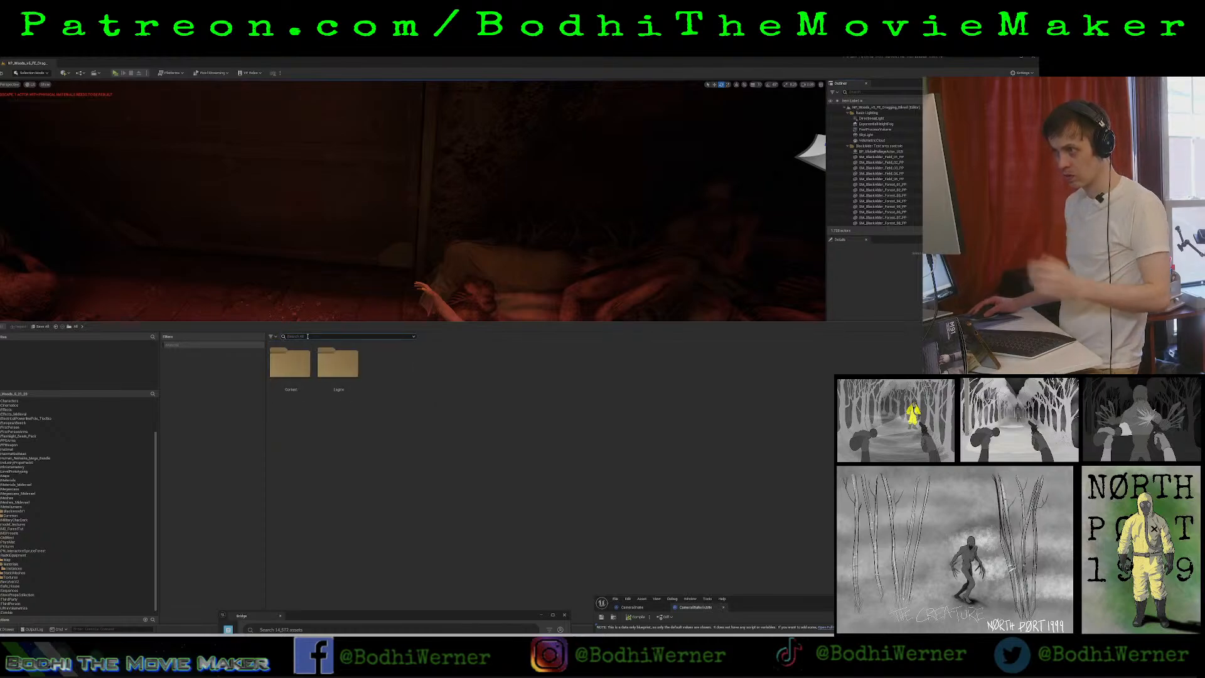
{"action": "type", "text": "larder"}
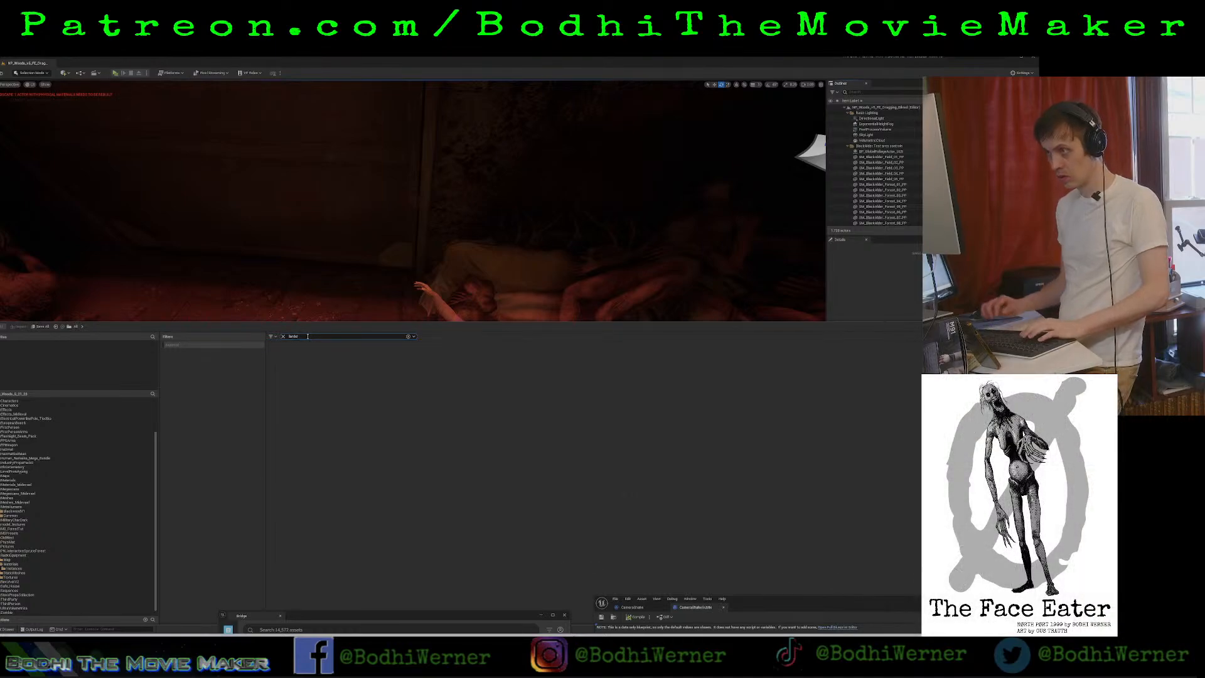
{"action": "left_click", "coordinate": [304, 404]}
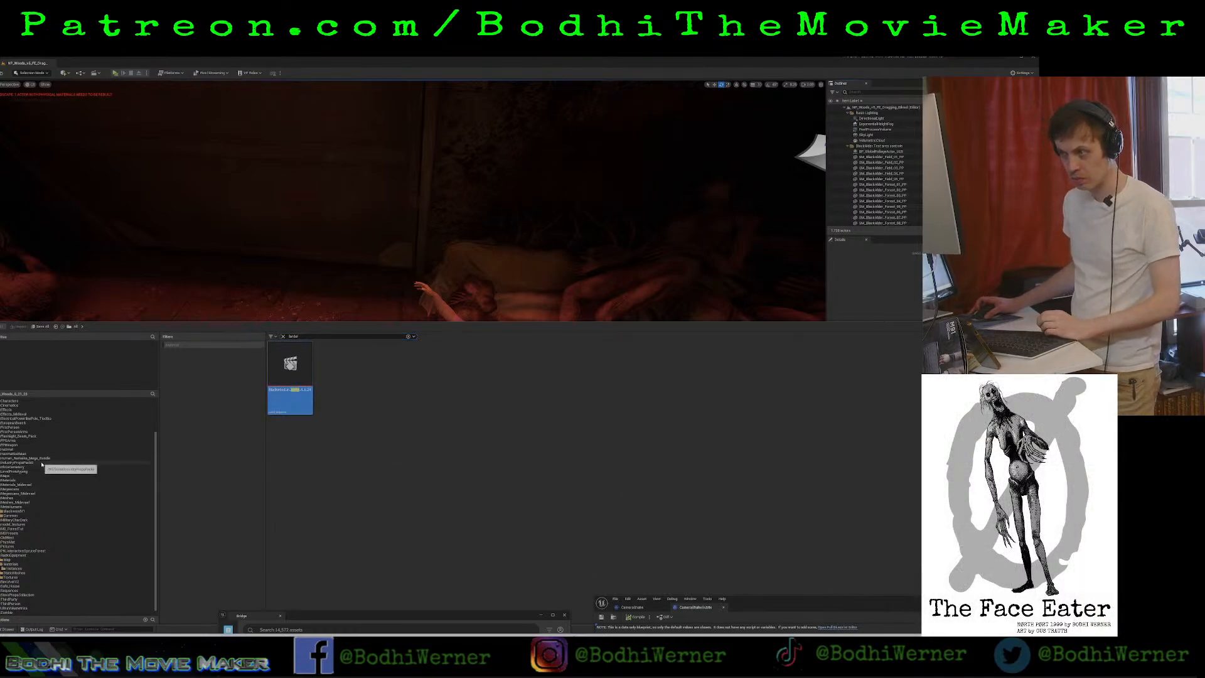
Look through the project's folder tree and the Sequences folder for the larder sequence, keeping the "larder" search applied.
{"action": "scroll", "coordinate": [42, 463], "scroll_direction": "up", "scroll_amount": 3}
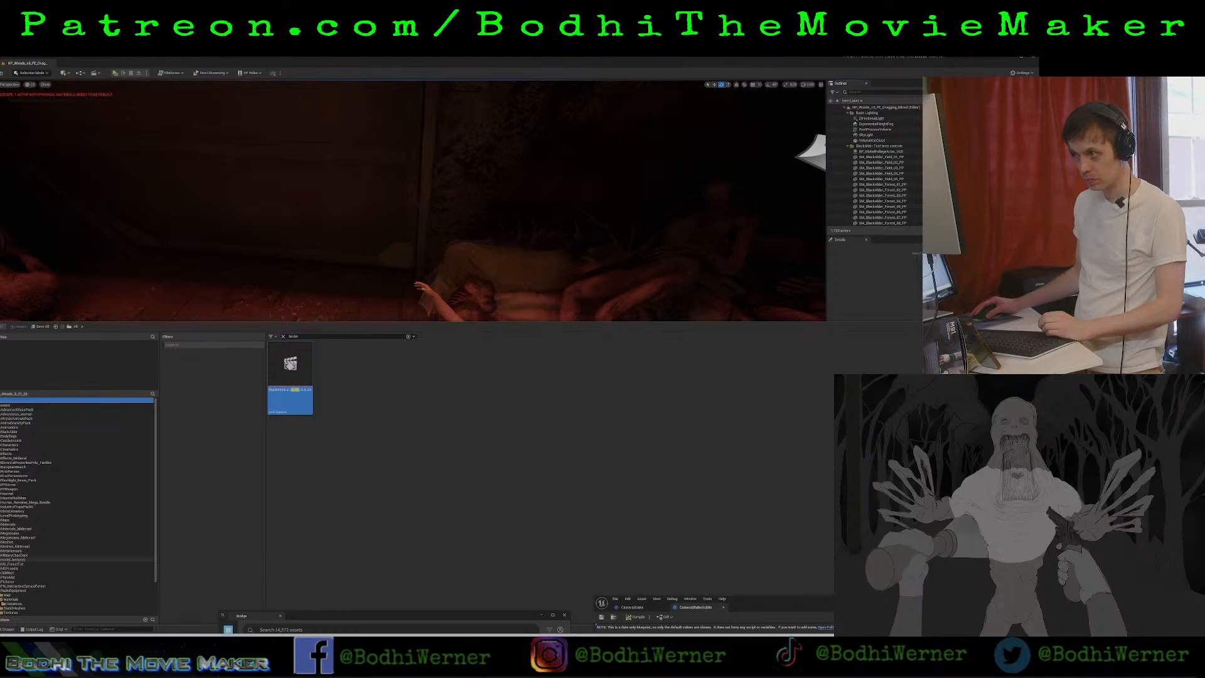
{"action": "scroll", "coordinate": [22, 561], "scroll_direction": "down", "scroll_amount": 3}
{"action": "left_click", "coordinate": [14, 586]}
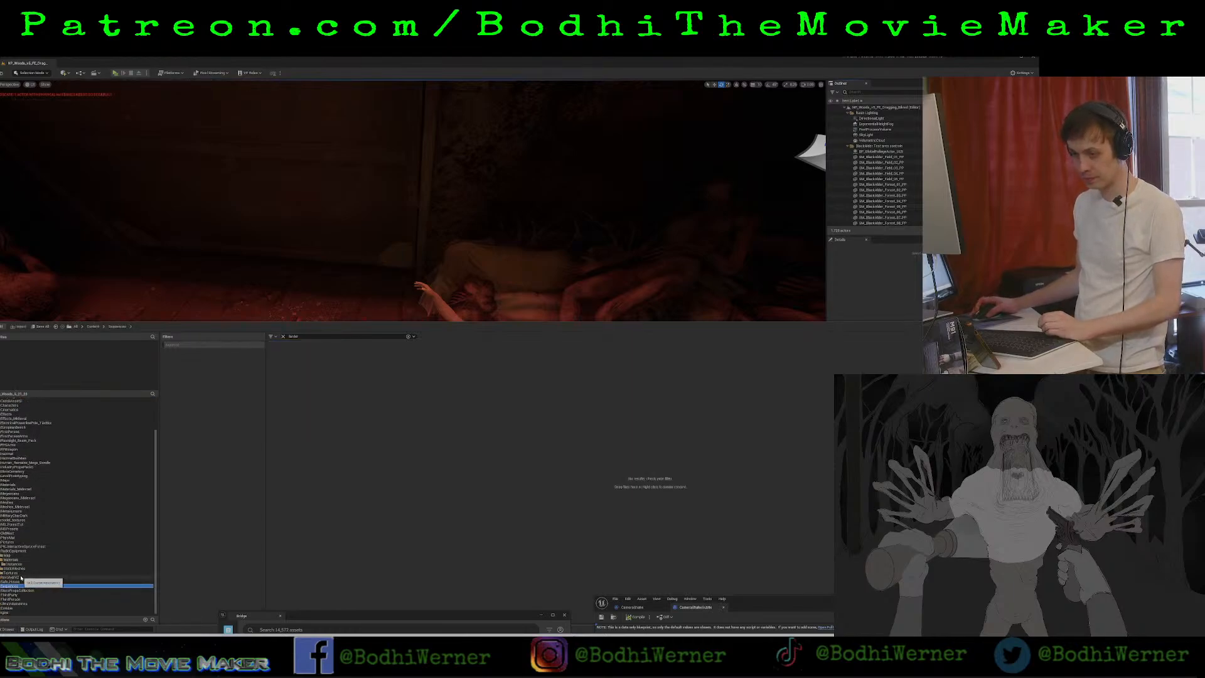
{"action": "scroll", "coordinate": [22, 576], "scroll_direction": "up", "scroll_amount": 3}
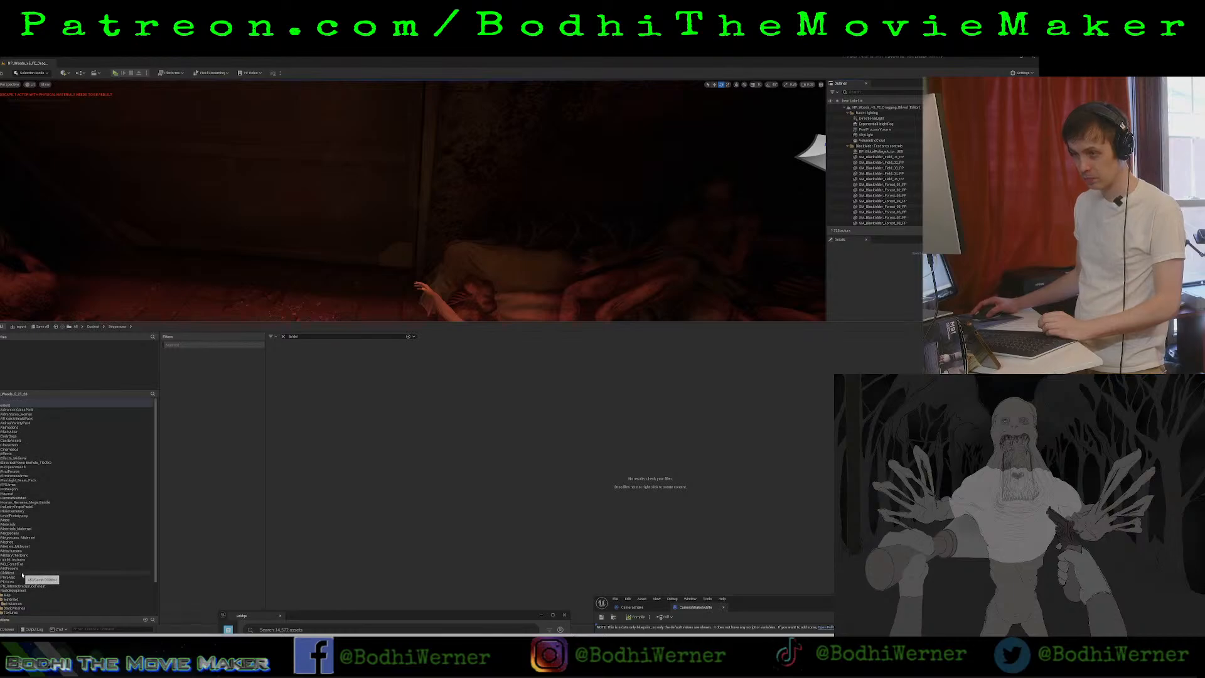
{"action": "scroll", "coordinate": [18, 467], "scroll_direction": "down", "scroll_amount": 2}
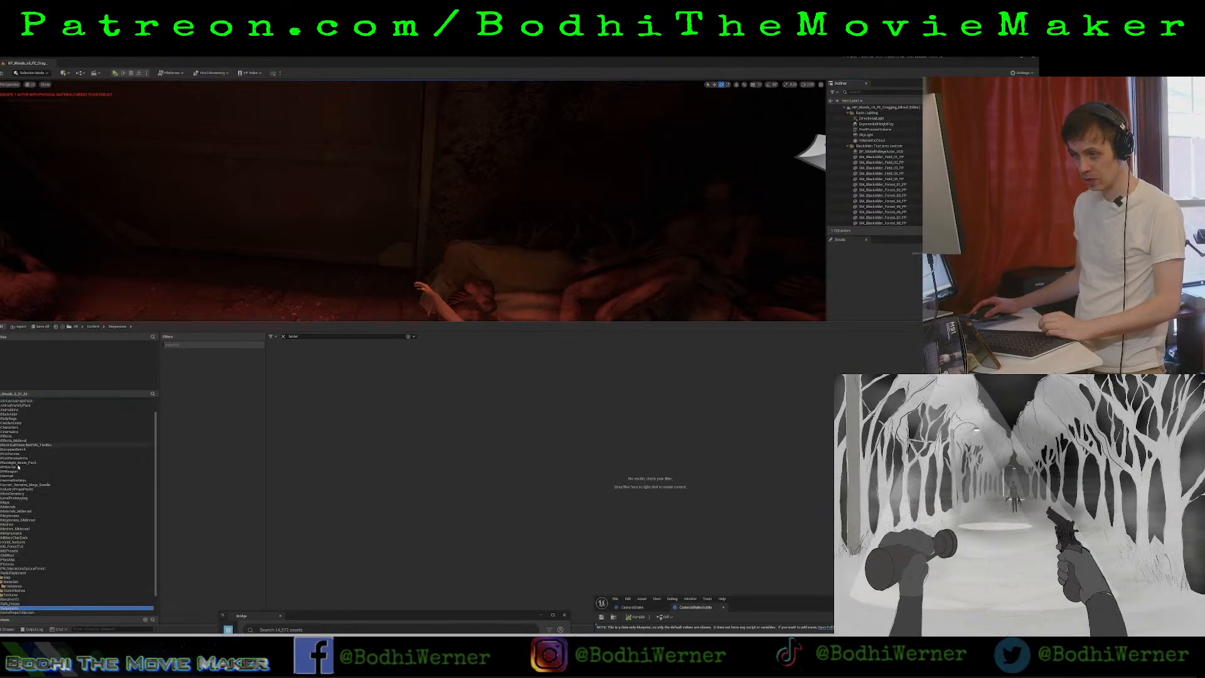
{"action": "scroll", "coordinate": [19, 467], "scroll_direction": "down", "scroll_amount": 1}
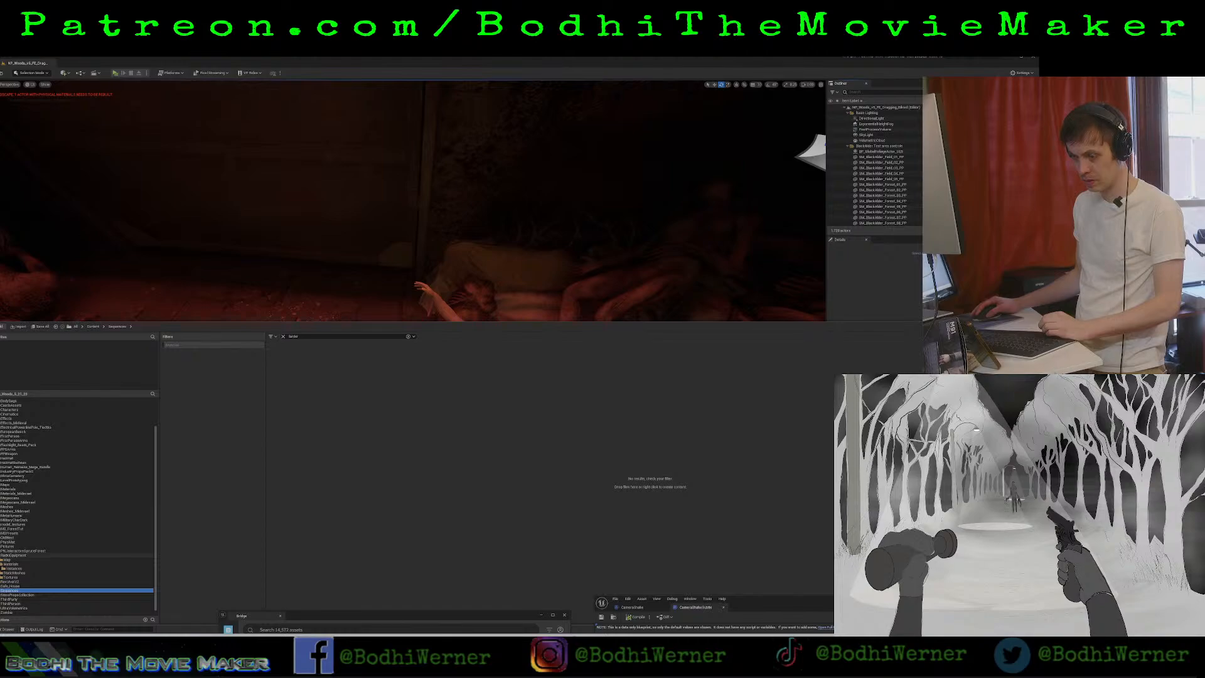
{"action": "left_click", "coordinate": [1, 556]}
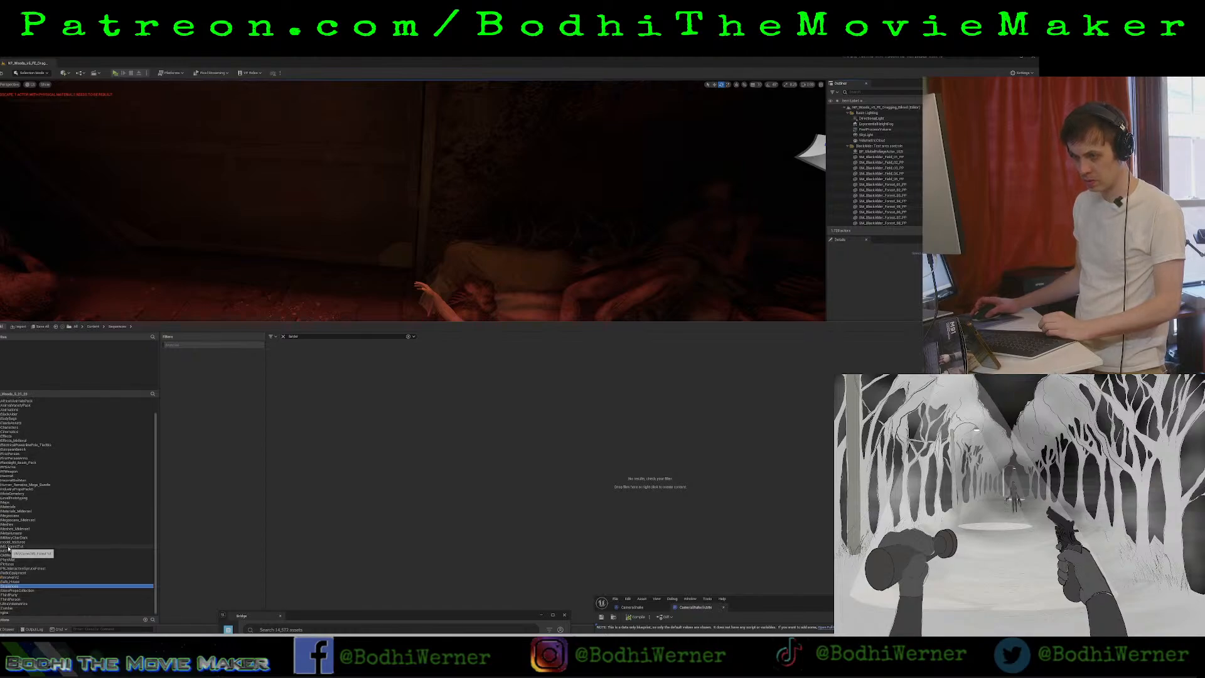
{"action": "scroll", "coordinate": [8, 548], "scroll_direction": "up", "scroll_amount": 1}
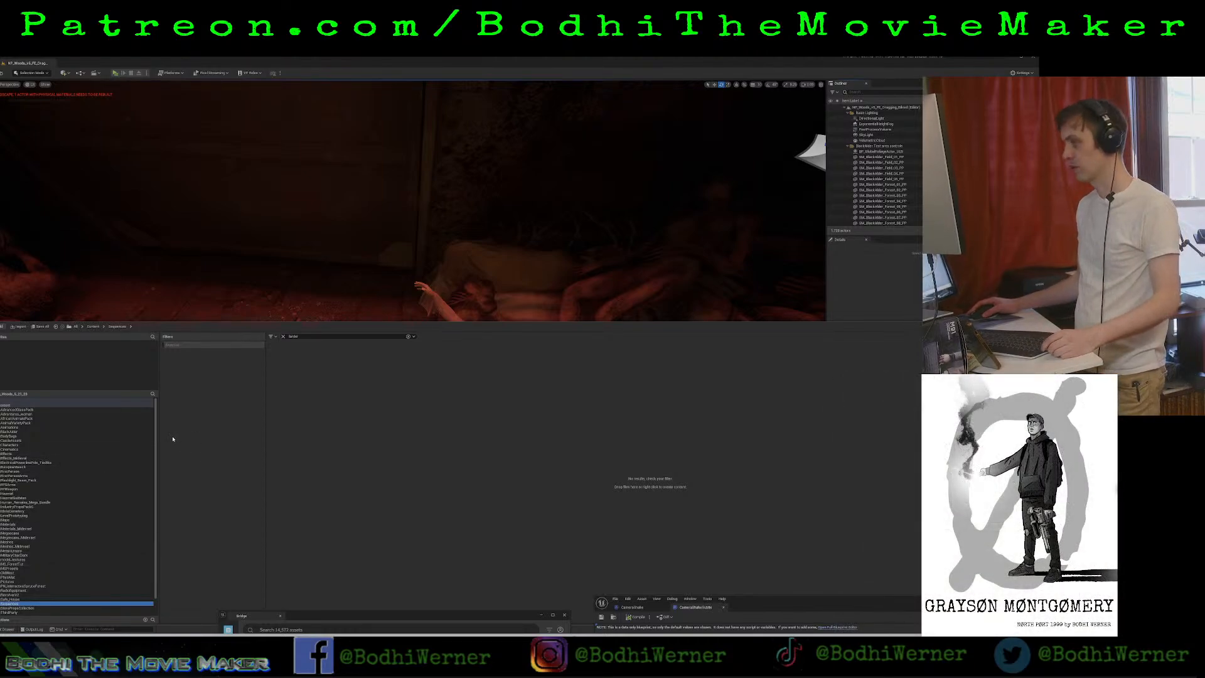
Clear the search, search all project content for "larder" again and open the matching Blackwood level sequence.
{"action": "left_click", "coordinate": [322, 336]}
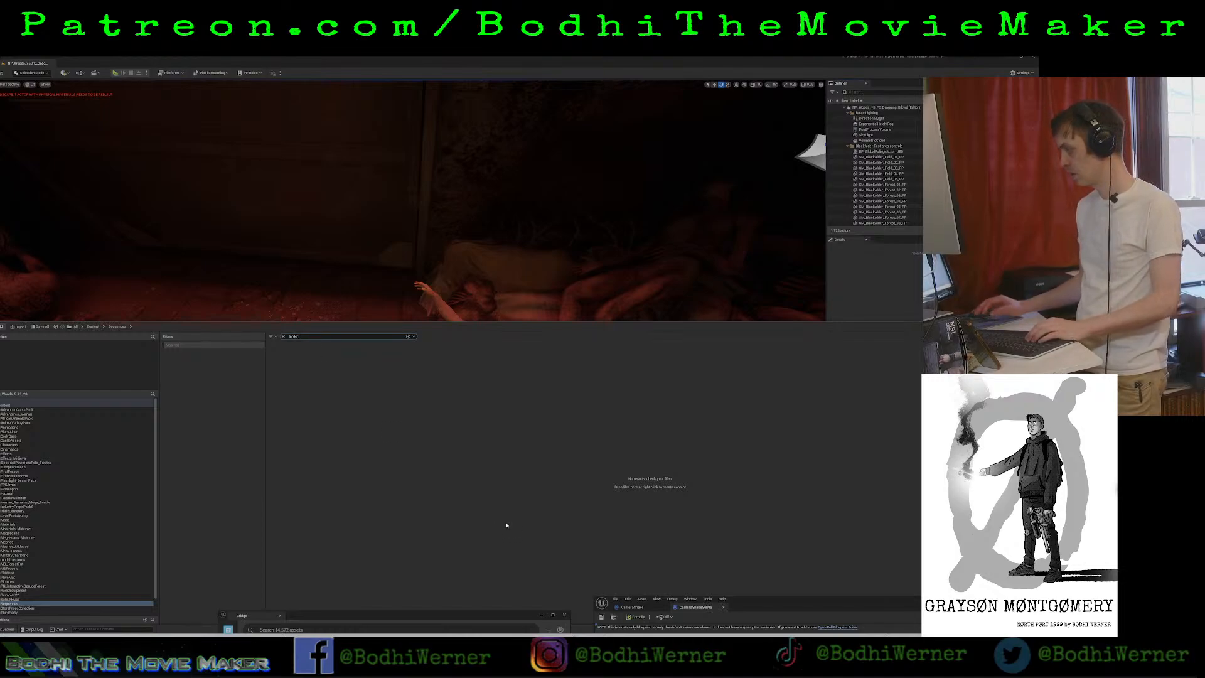
{"action": "type", "text": "1"}
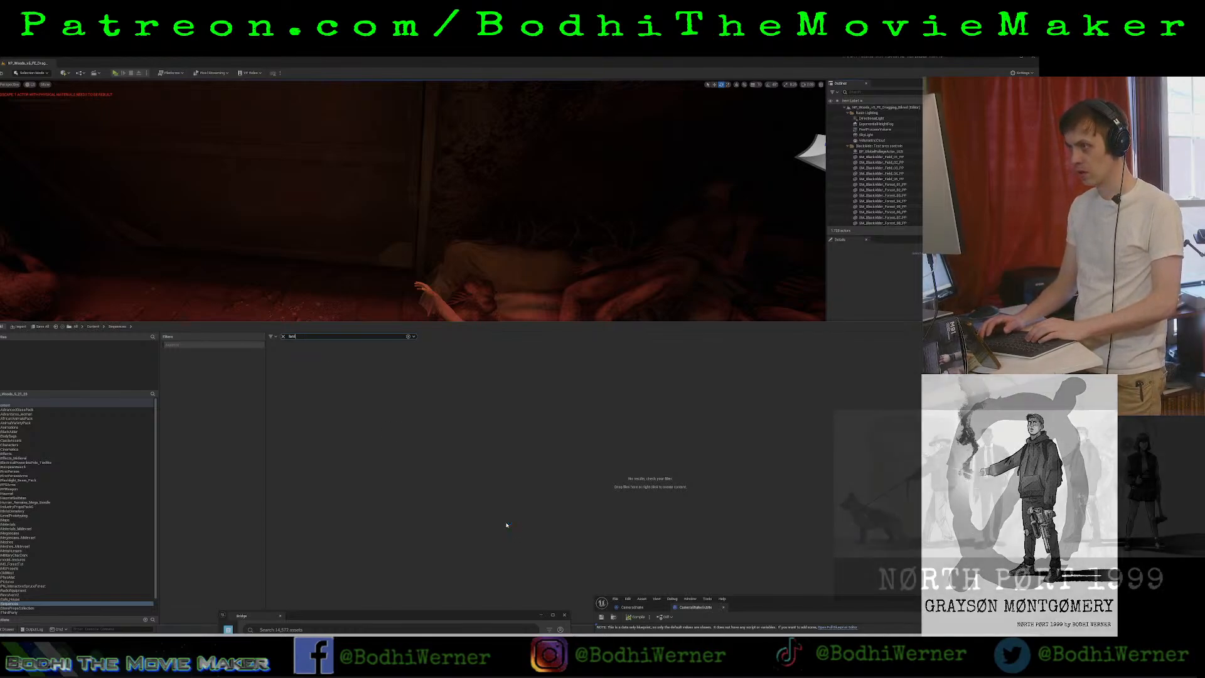
{"action": "key", "text": "BackSpace"}
{"action": "key", "text": "BackSpace"}
{"action": "key", "text": "BackSpace"}
{"action": "key", "text": "BackSpace"}
{"action": "key", "text": "BackSpace"}
{"action": "key", "text": "BackSpace"}
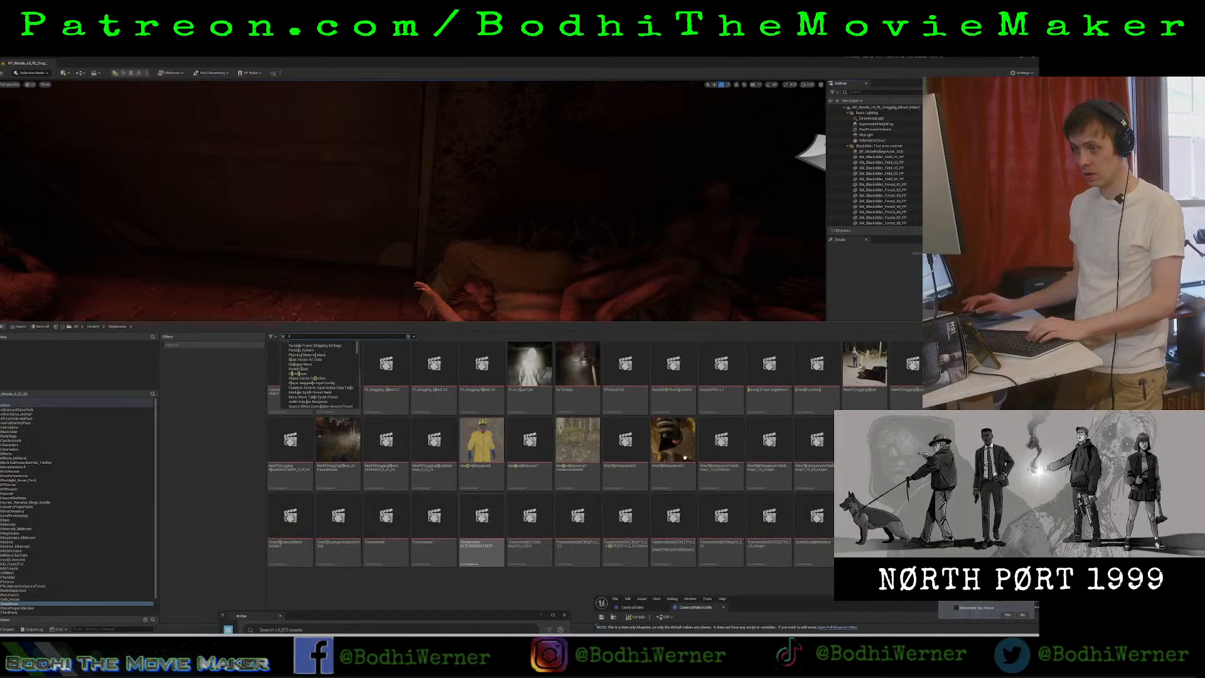
{"action": "left_click", "coordinate": [53, 402]}
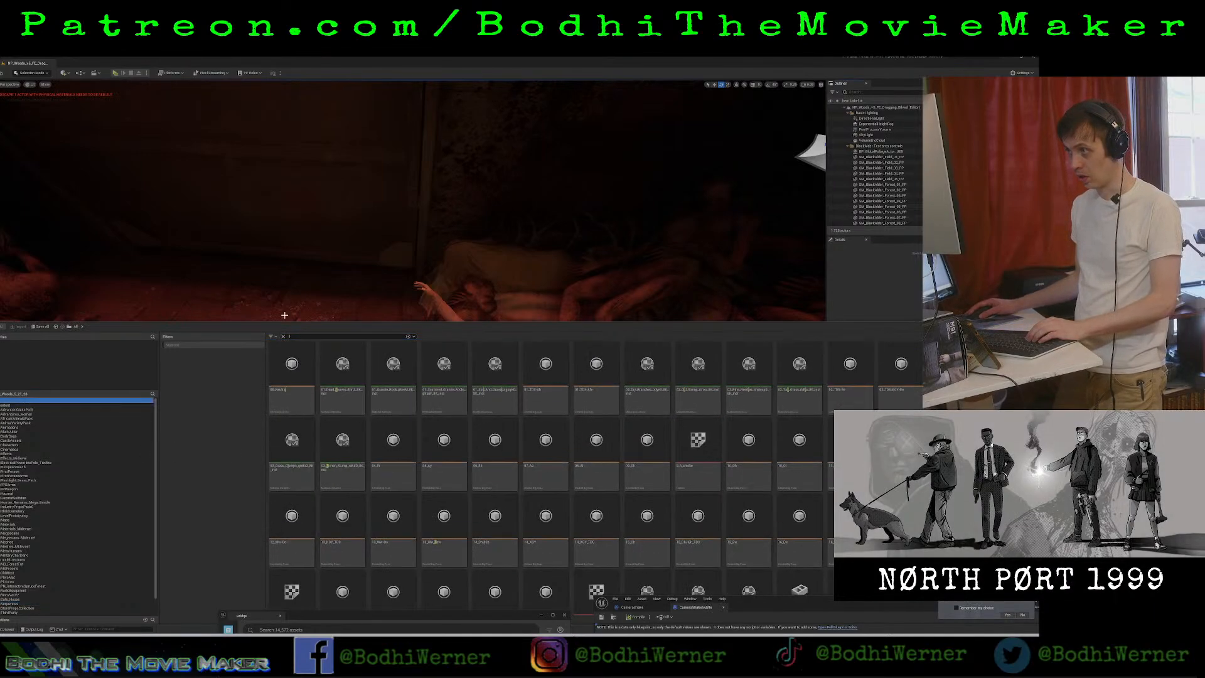
{"action": "type", "text": "arder"}
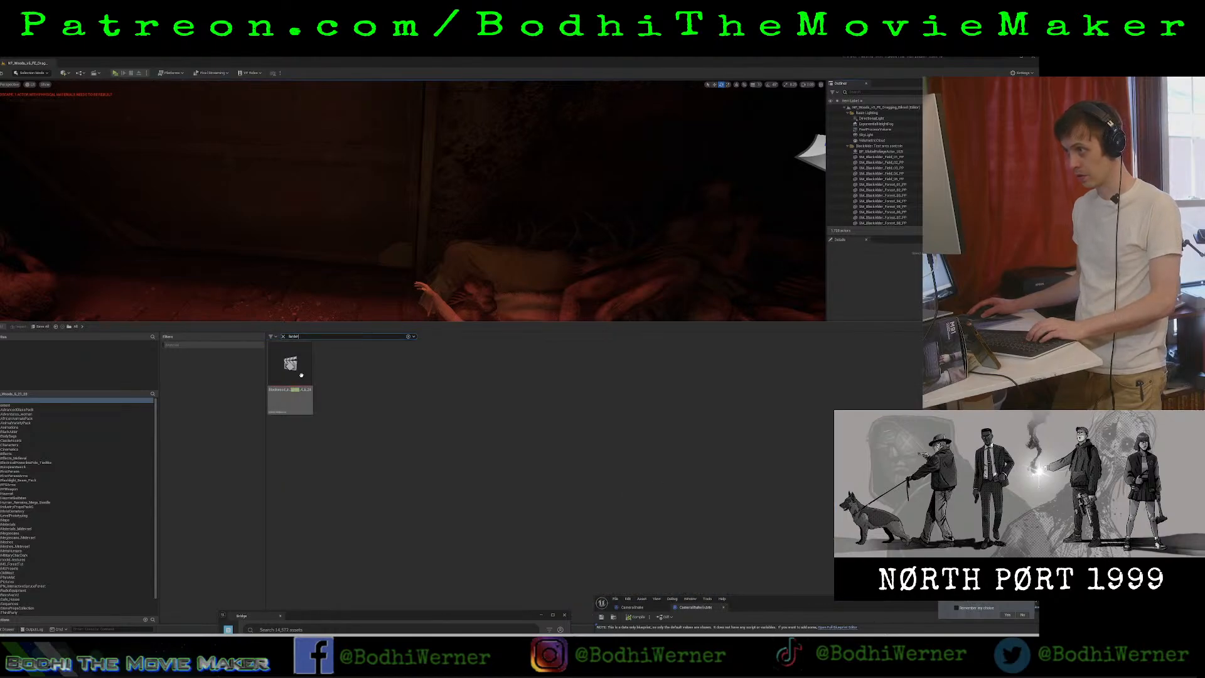
{"action": "left_click", "coordinate": [302, 374]}
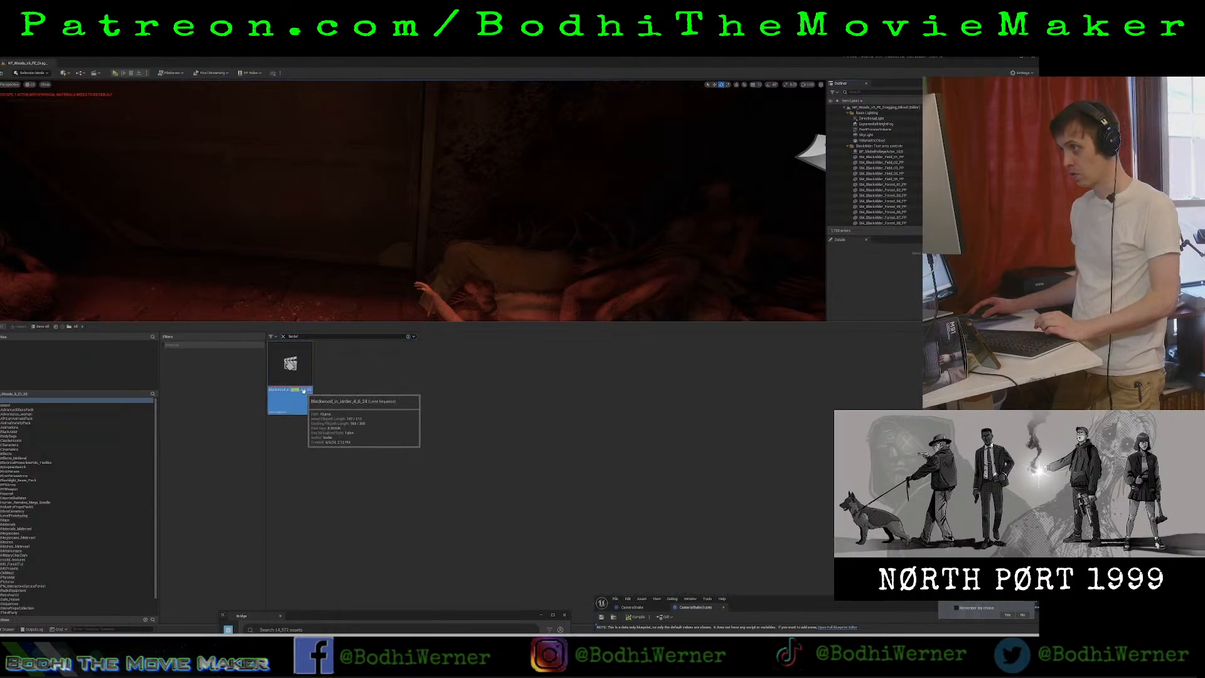
{"action": "double_click", "coordinate": [302, 381]}
{"action": "left_click", "coordinate": [651, 205]}
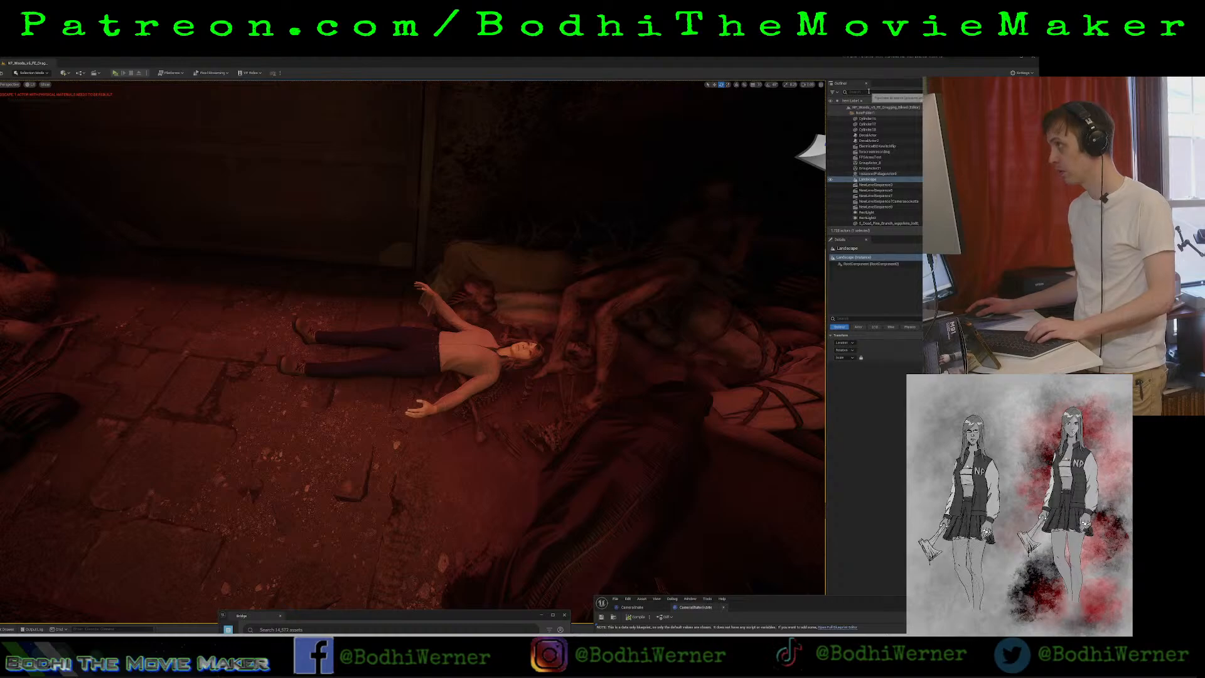
Filter the scene's actors by "larder", select the Blackwood larder sequence and browse to its asset in the project content.
{"action": "left_click", "coordinate": [868, 91]}
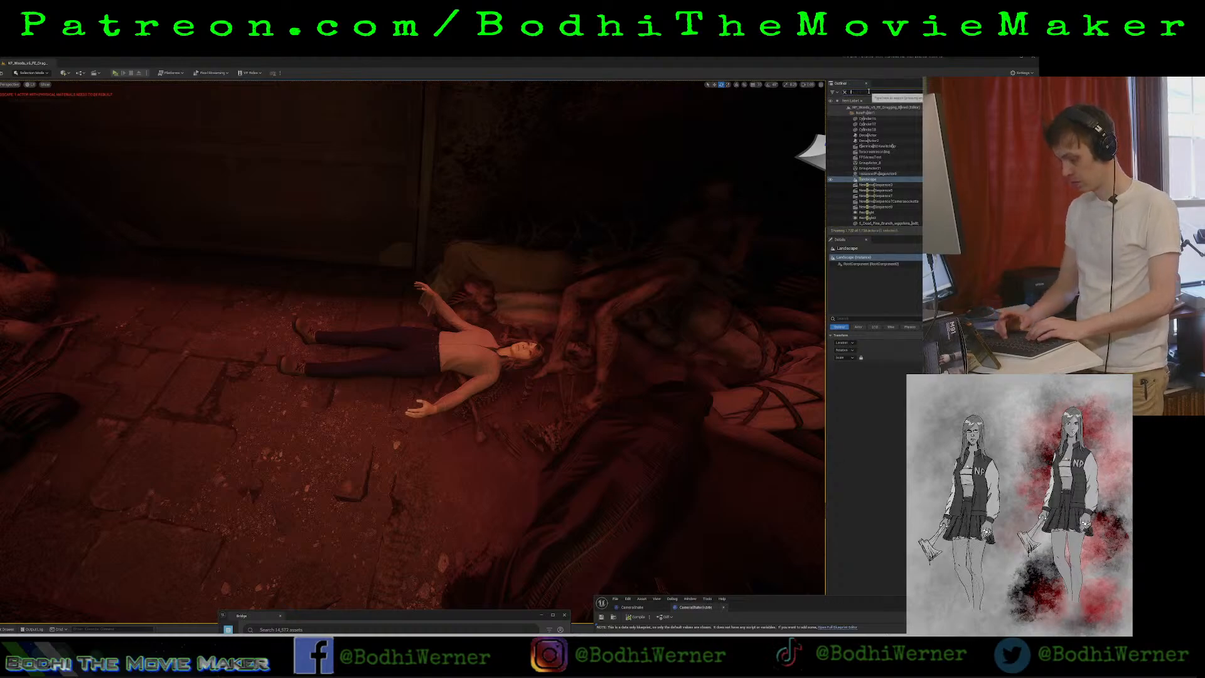
{"action": "type", "text": "larder"}
{"action": "left_click", "coordinate": [878, 112]}
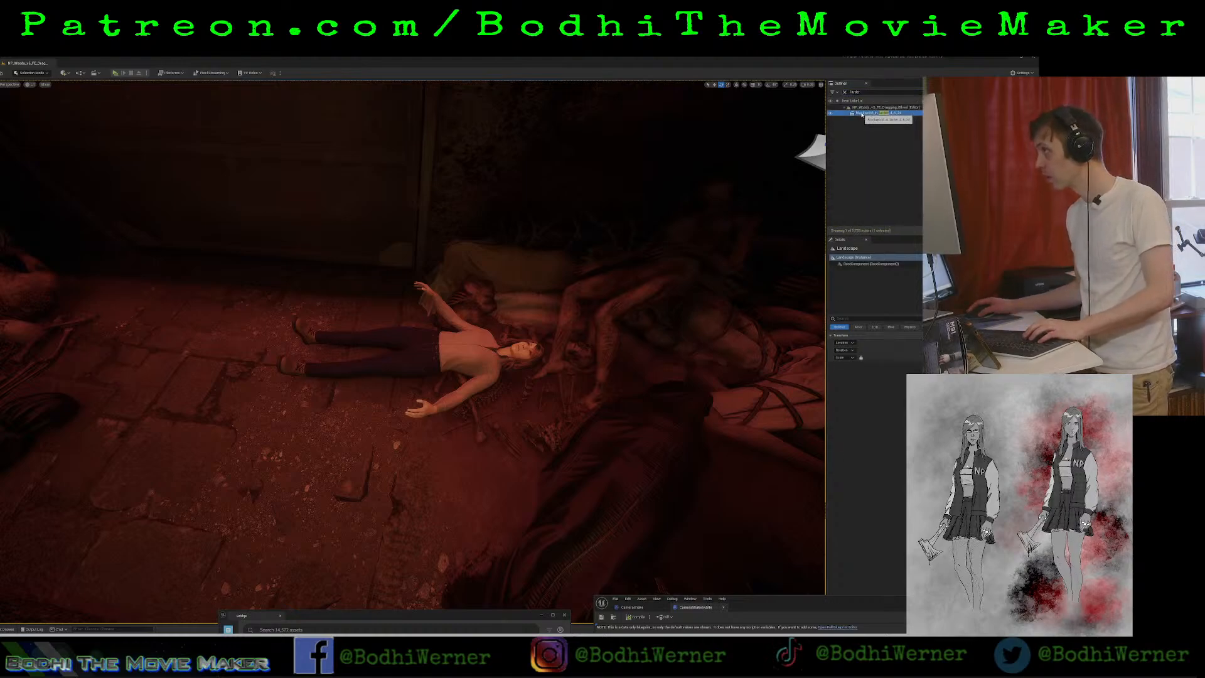
{"action": "key", "text": "ctrl+b"}
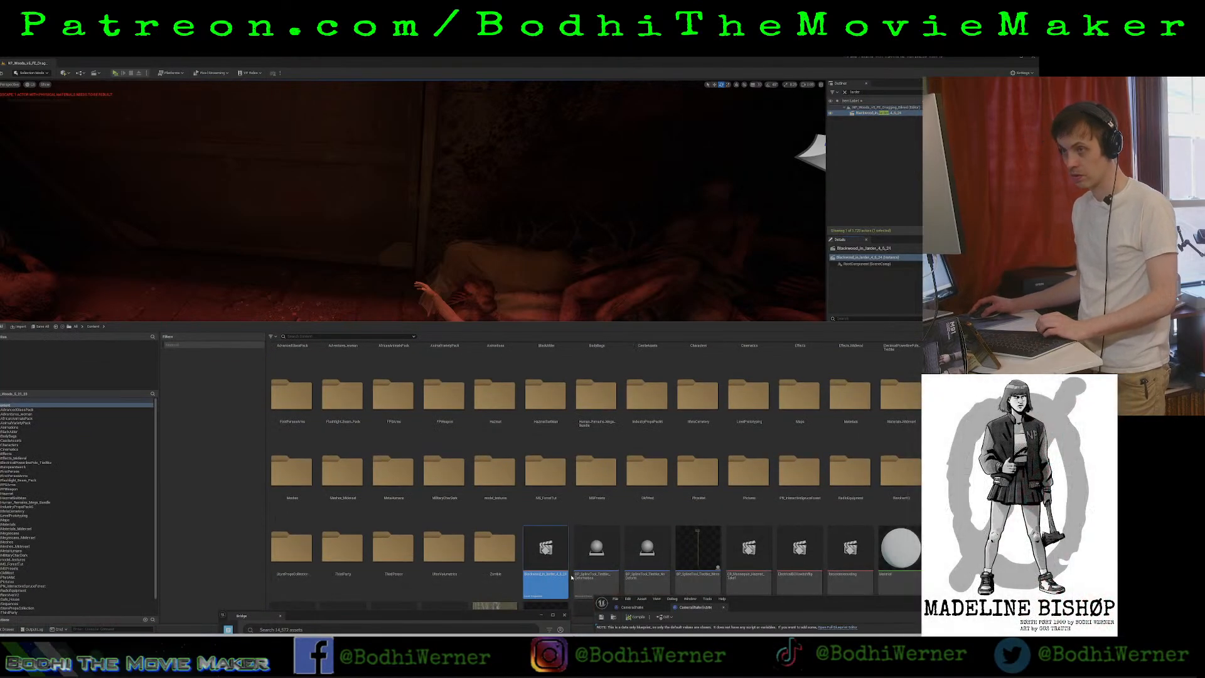
Create a new folder named Larder inside the project's Sequences folder.
{"action": "scroll", "coordinate": [556, 559], "scroll_direction": "down", "scroll_amount": 2}
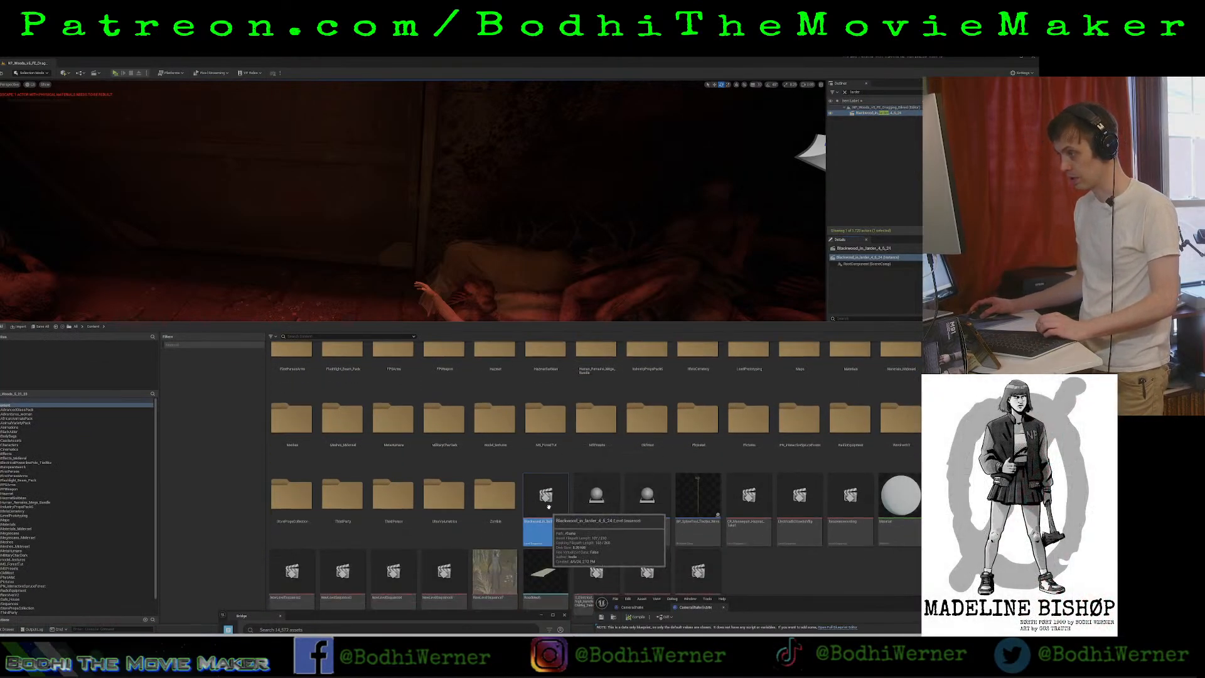
{"action": "scroll", "coordinate": [14, 579], "scroll_direction": "down", "scroll_amount": 1}
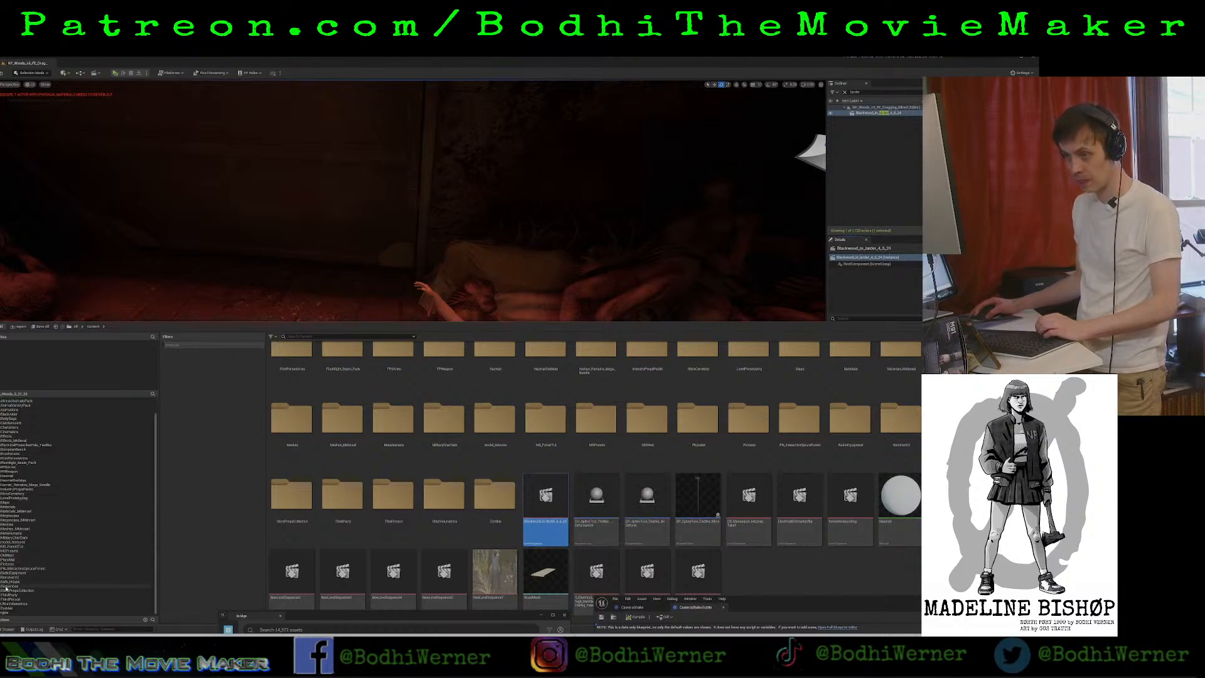
{"action": "left_click", "coordinate": [7, 587]}
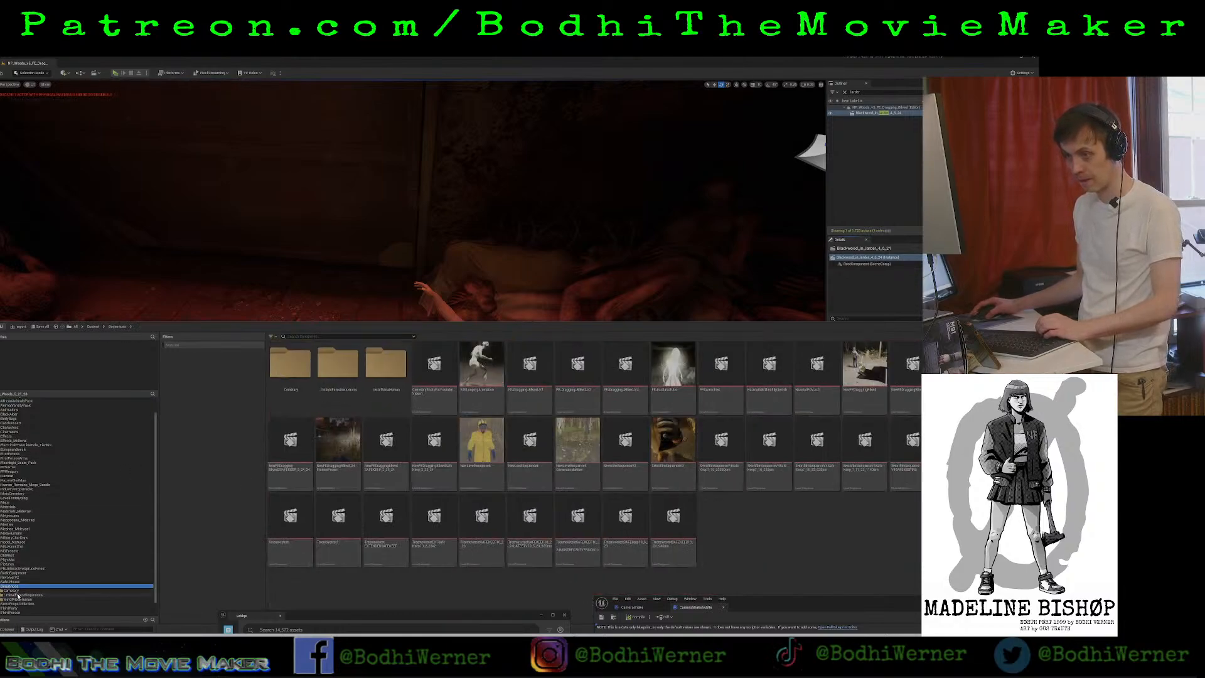
{"action": "right_click", "coordinate": [349, 369]}
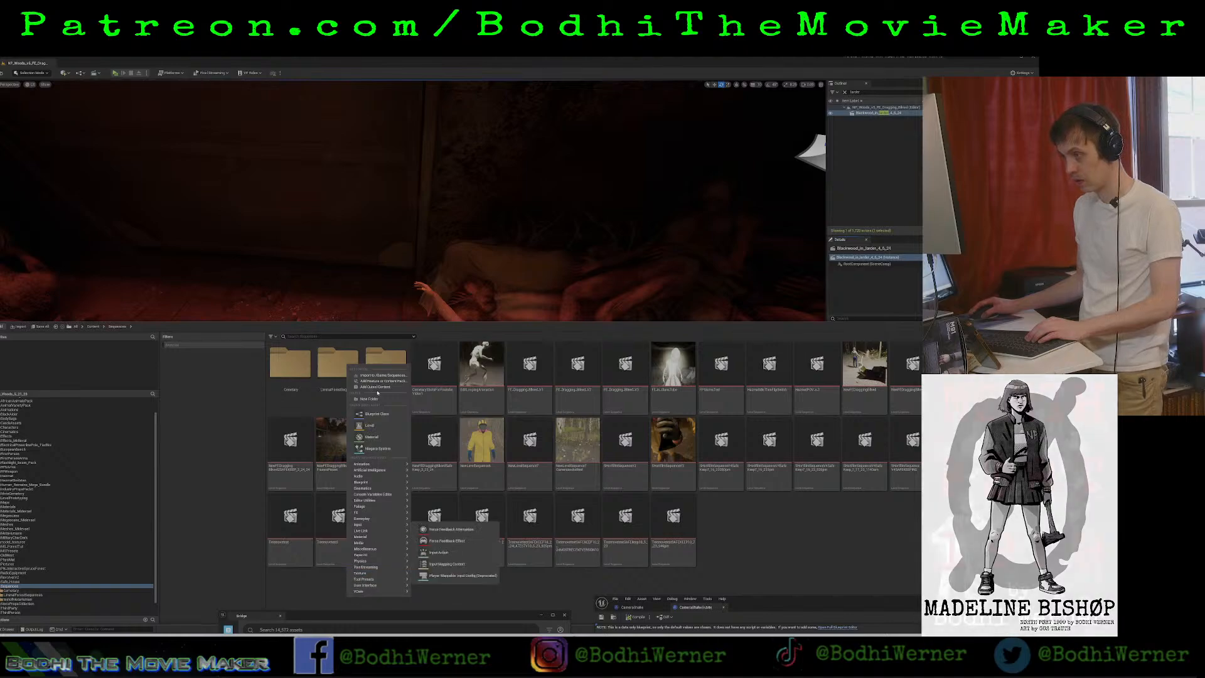
{"action": "left_click", "coordinate": [374, 399]}
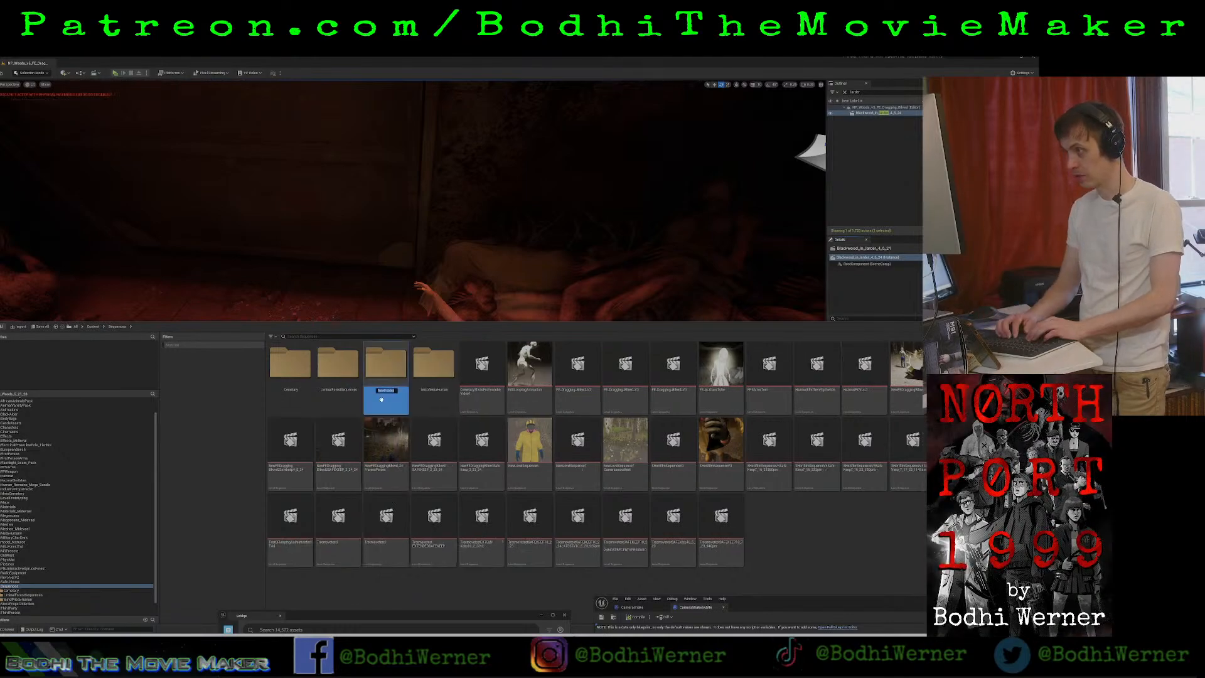
{"action": "type", "text": "Larder"}
{"action": "key", "text": "Return"}
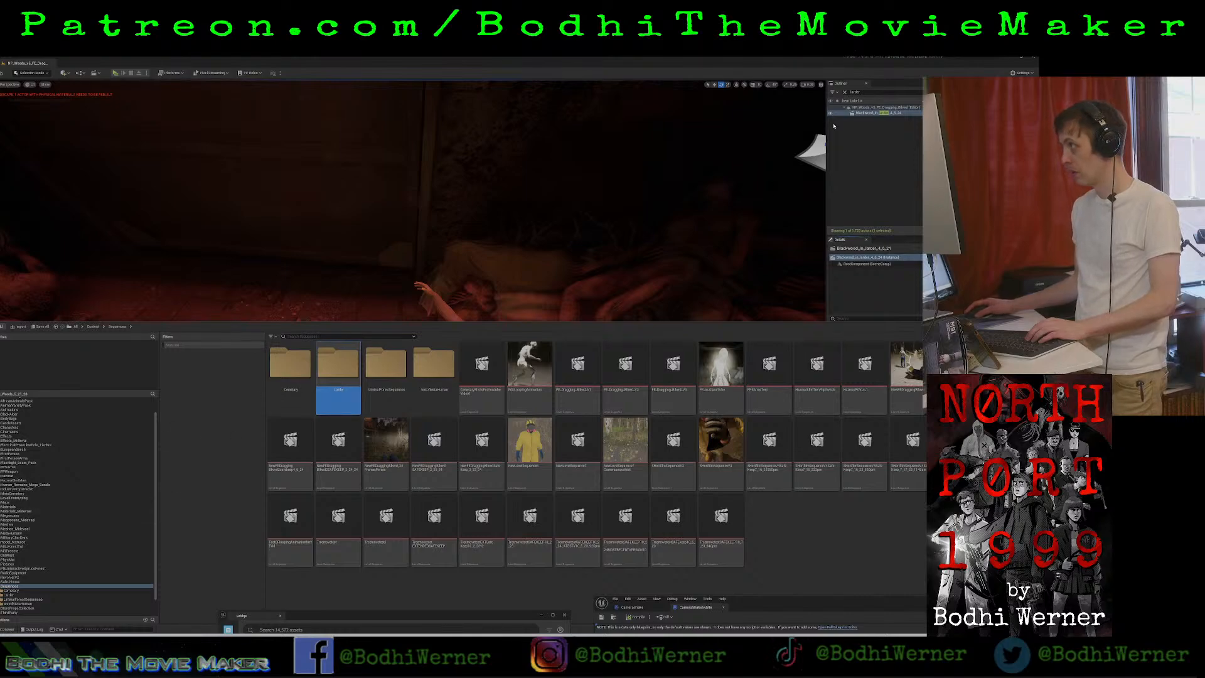
Locate the Blackwood larder sequence's asset from its scene actor, move it into the Larder folder and select it there.
{"action": "right_click", "coordinate": [884, 114]}
{"action": "mouse_move", "coordinate": [911, 148]}
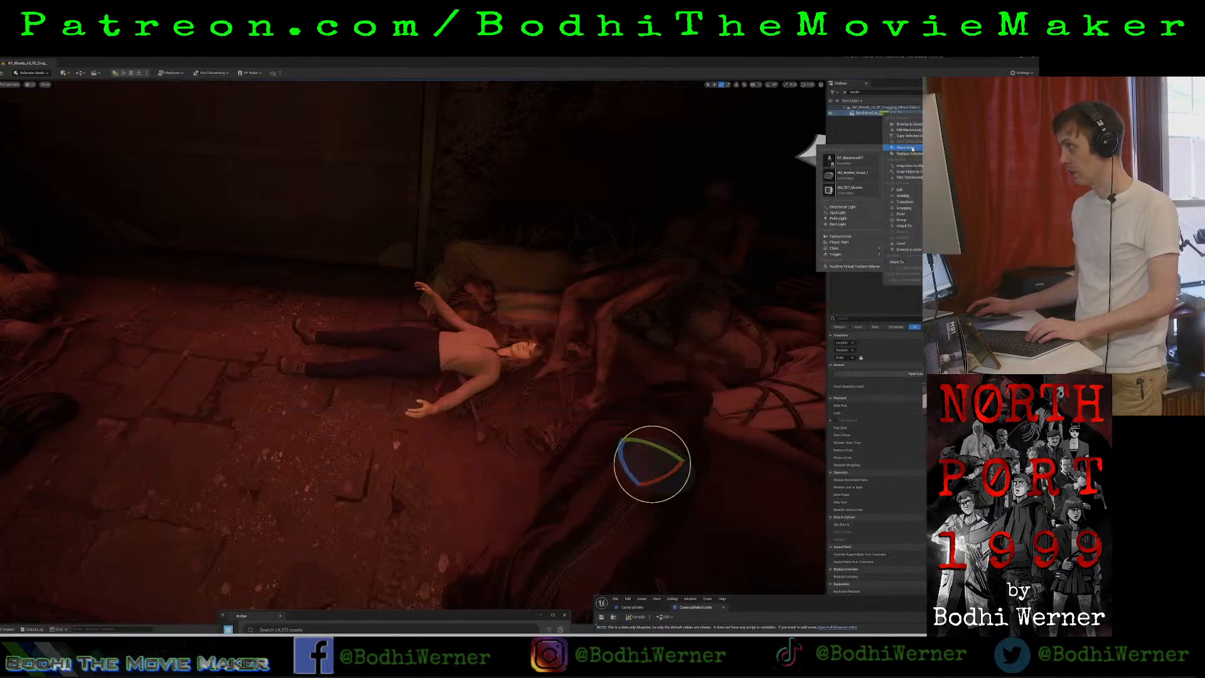
{"action": "left_click", "coordinate": [860, 130]}
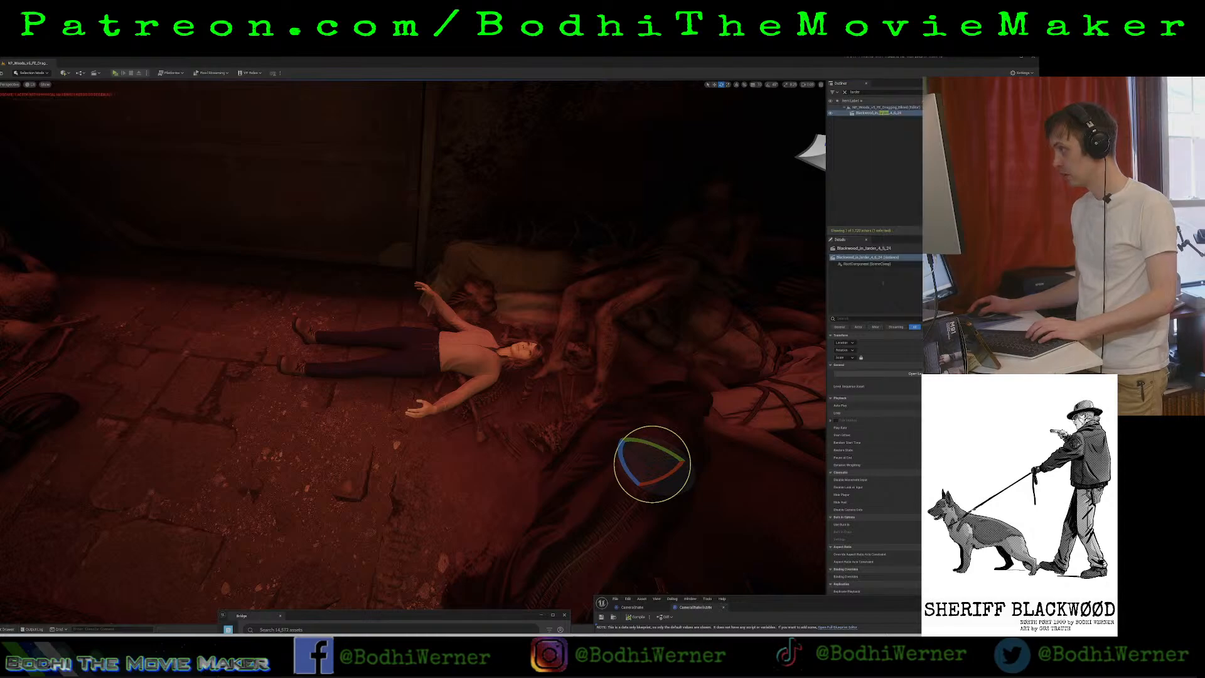
{"action": "key", "text": "ctrl+space"}
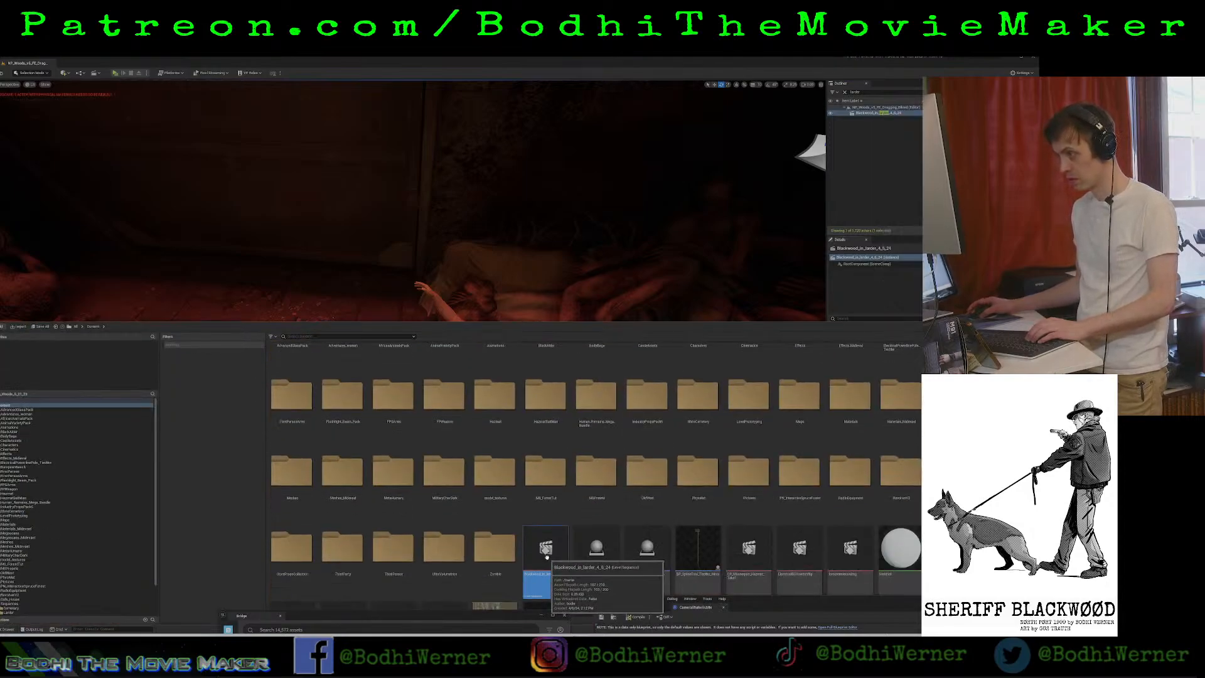
{"action": "right_click", "coordinate": [546, 556]}
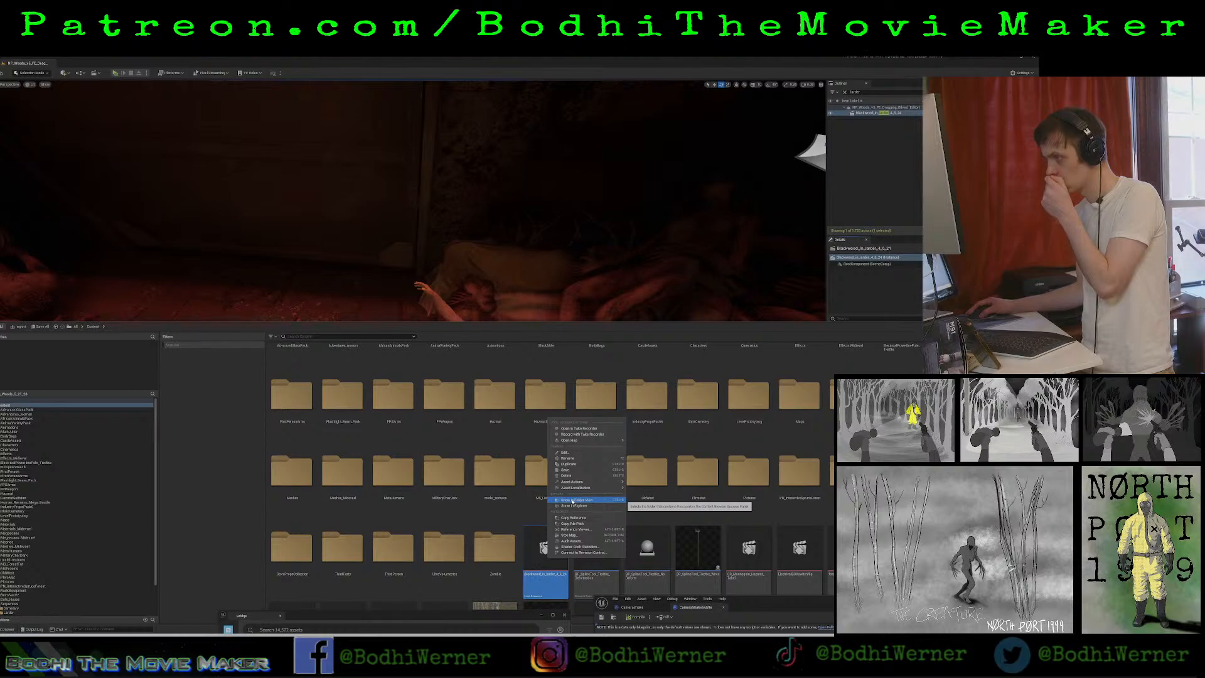
{"action": "left_click", "coordinate": [572, 501]}
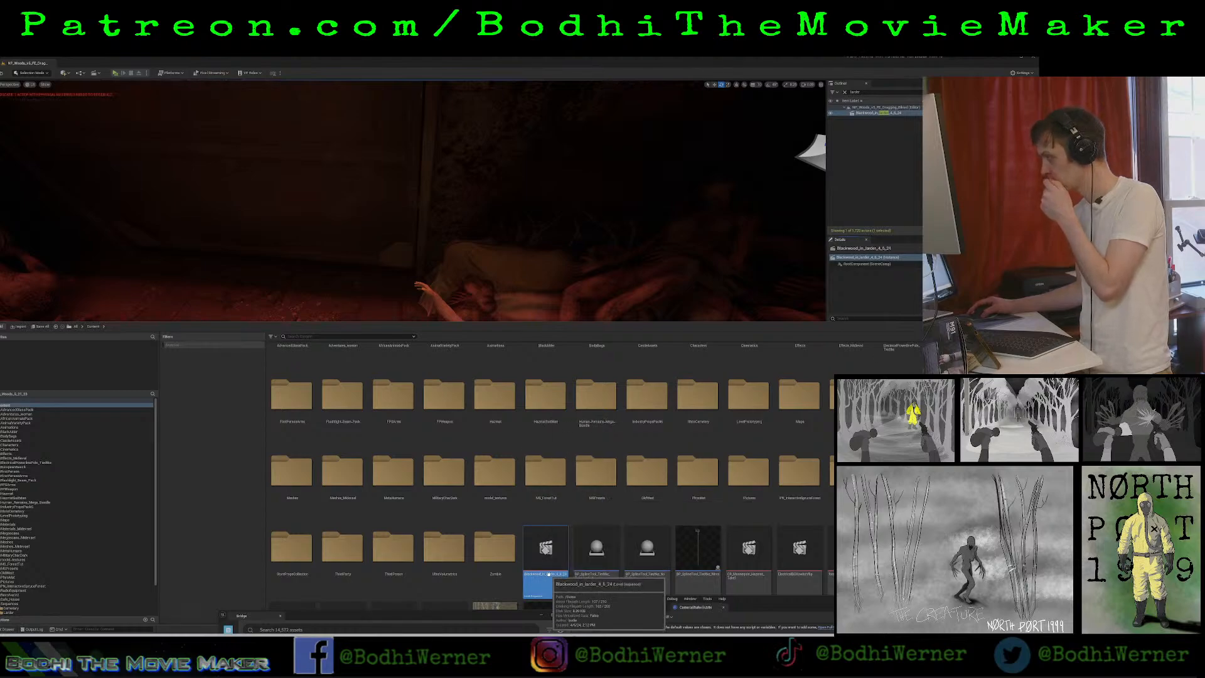
{"action": "scroll", "coordinate": [548, 528], "scroll_direction": "down", "scroll_amount": 1}
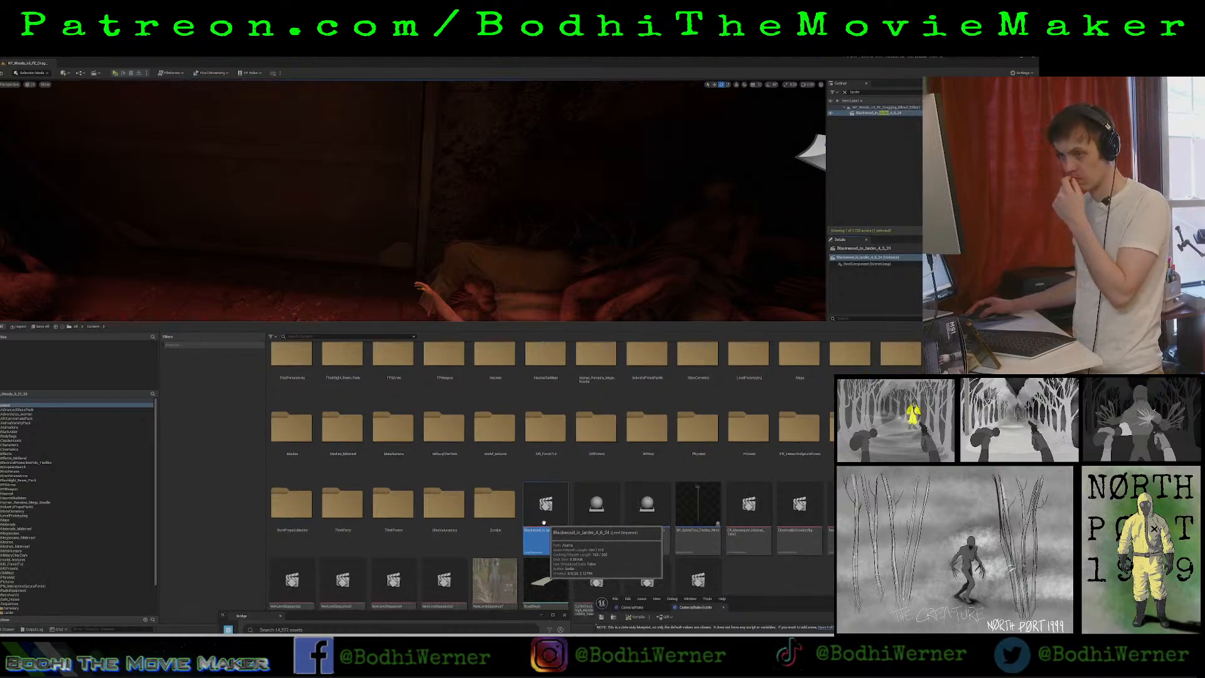
{"action": "left_click_drag", "start_coordinate": [548, 528], "coordinate": [10, 615]}
{"action": "left_click", "coordinate": [25, 596]}
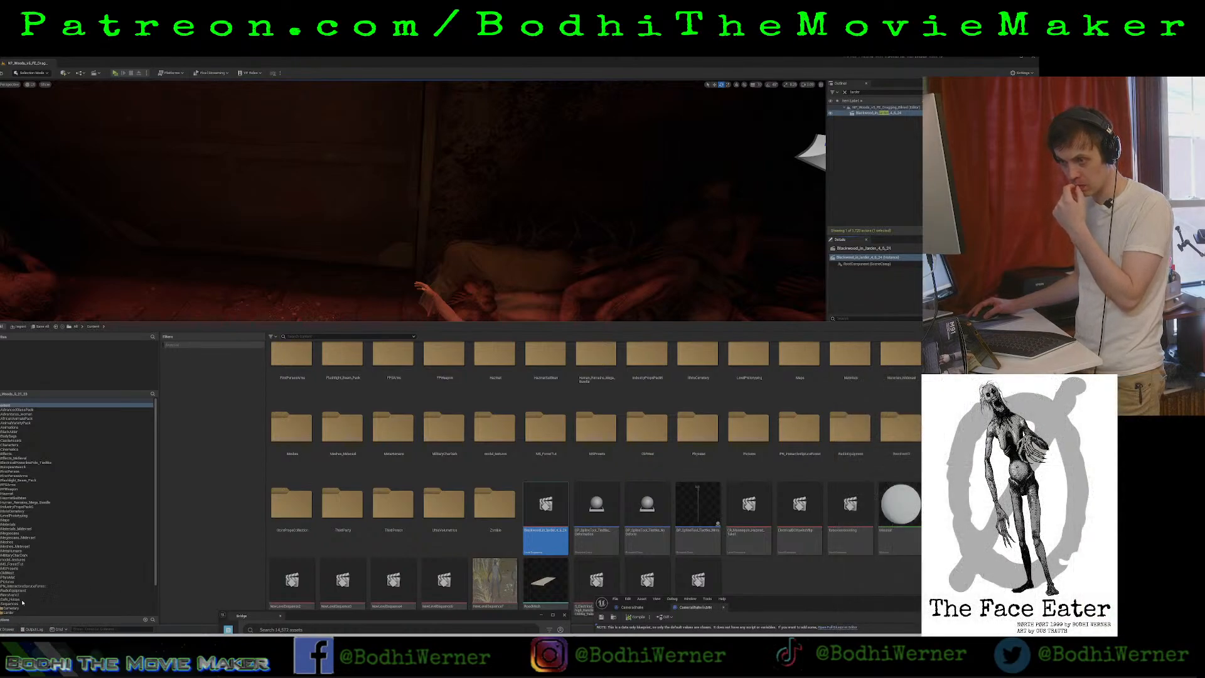
{"action": "left_click", "coordinate": [8, 613]}
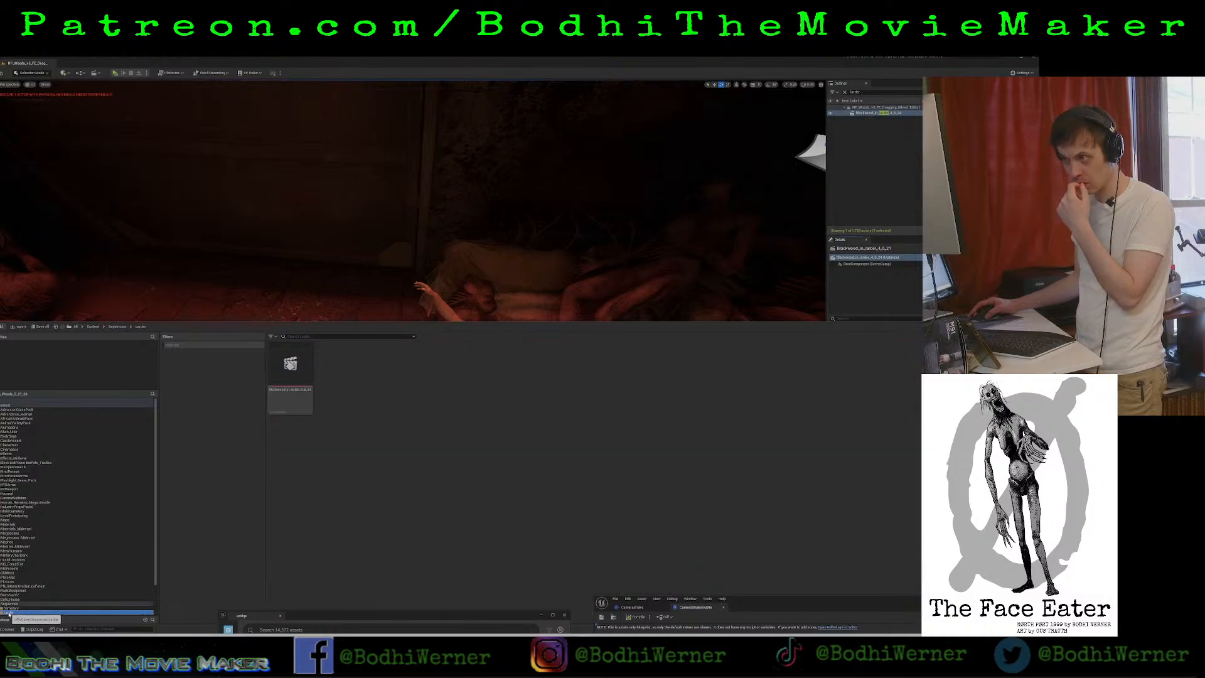
{"action": "left_click", "coordinate": [291, 389]}
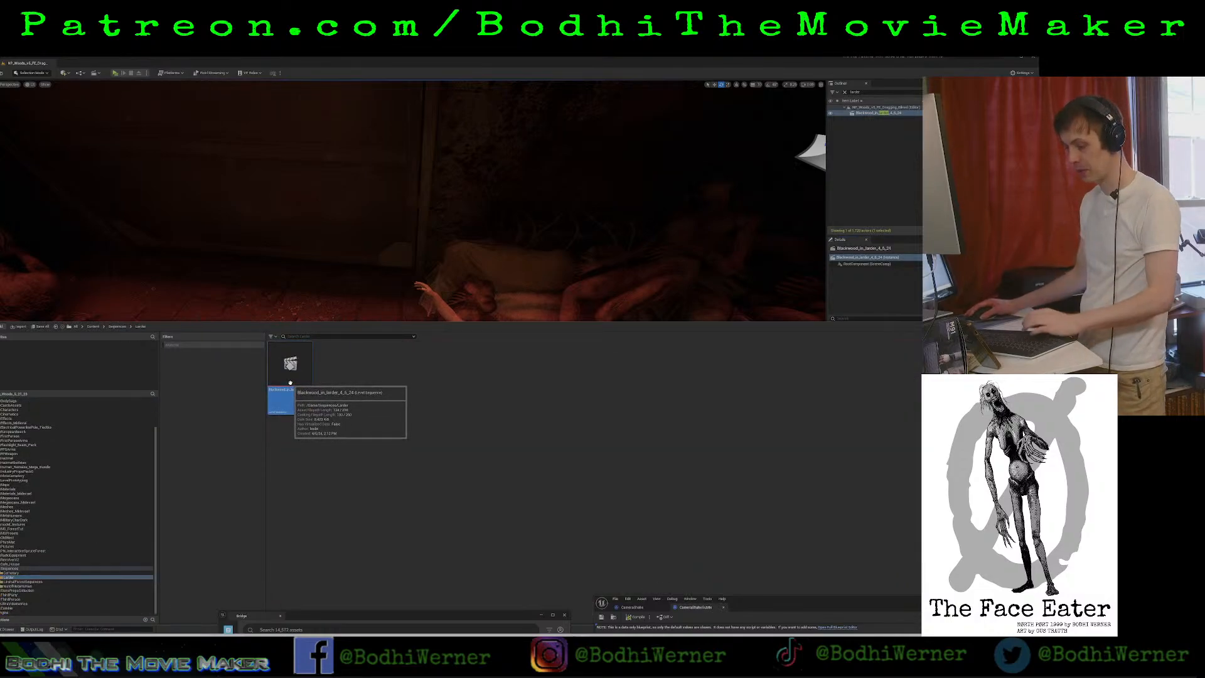
Select the body's left upper arm control and rotate it until the arm lies down alongside the torso.
{"action": "key", "text": "alt+Tab"}
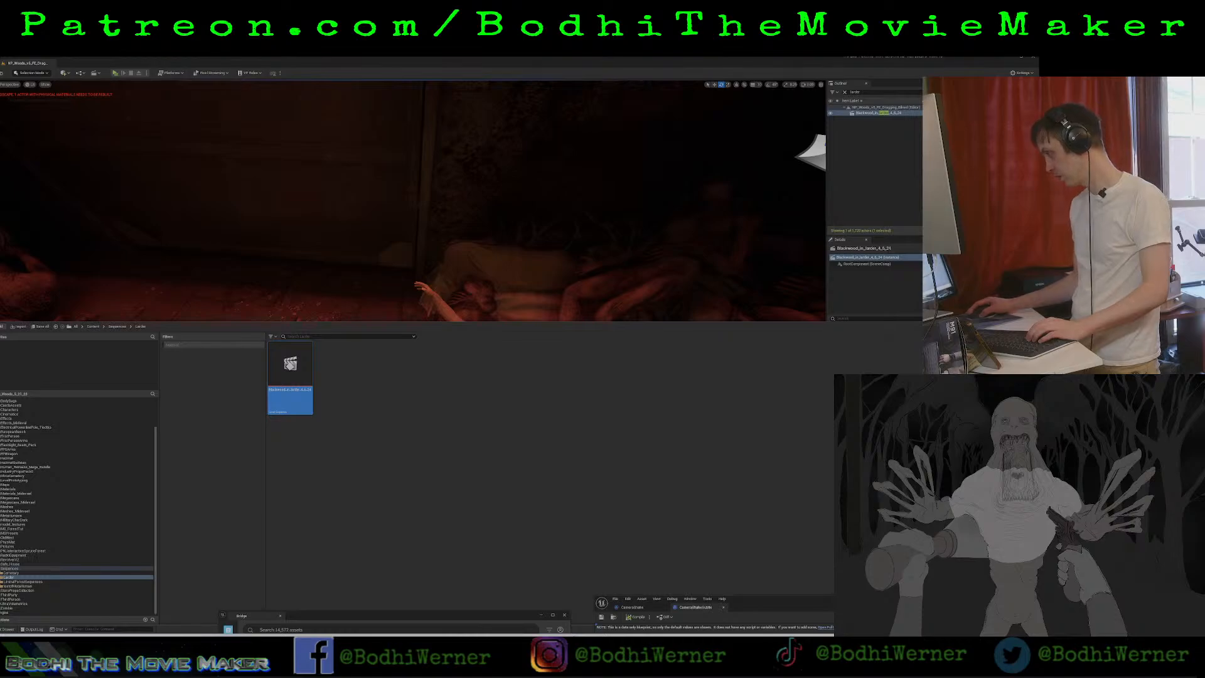
{"action": "key", "text": "ctrl+space"}
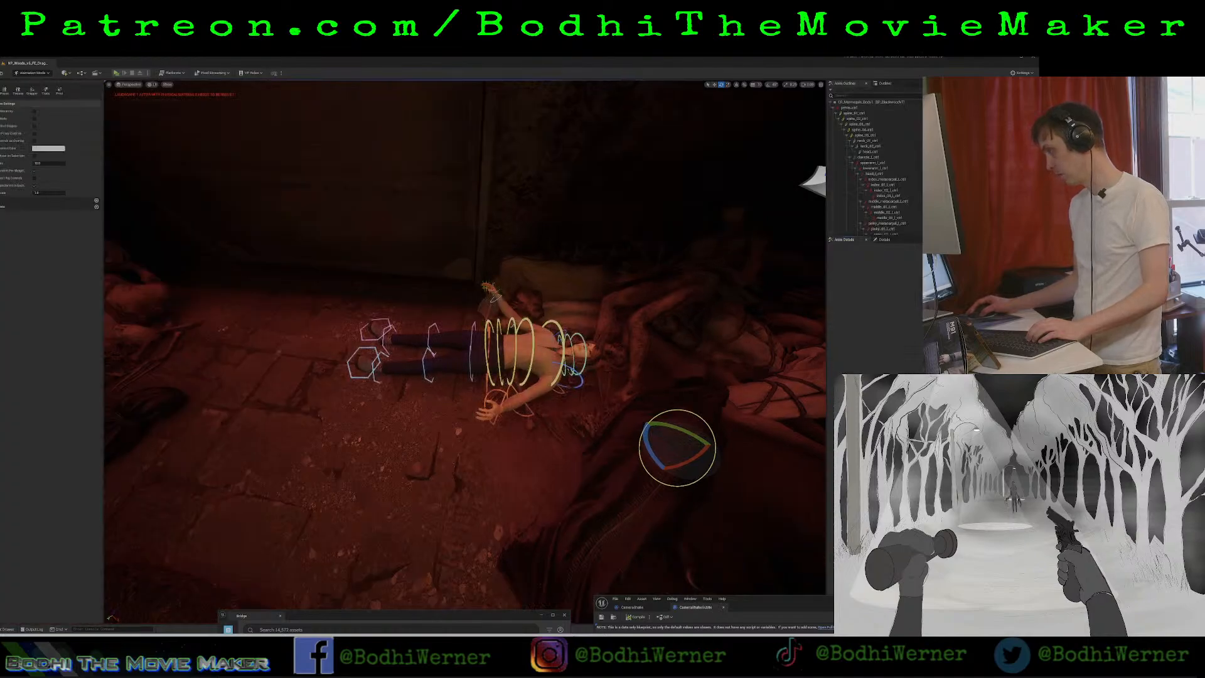
{"action": "right_click_drag", "start_coordinate": [522, 306], "coordinate": [534, 354]}
{"action": "left_click", "coordinate": [515, 354]}
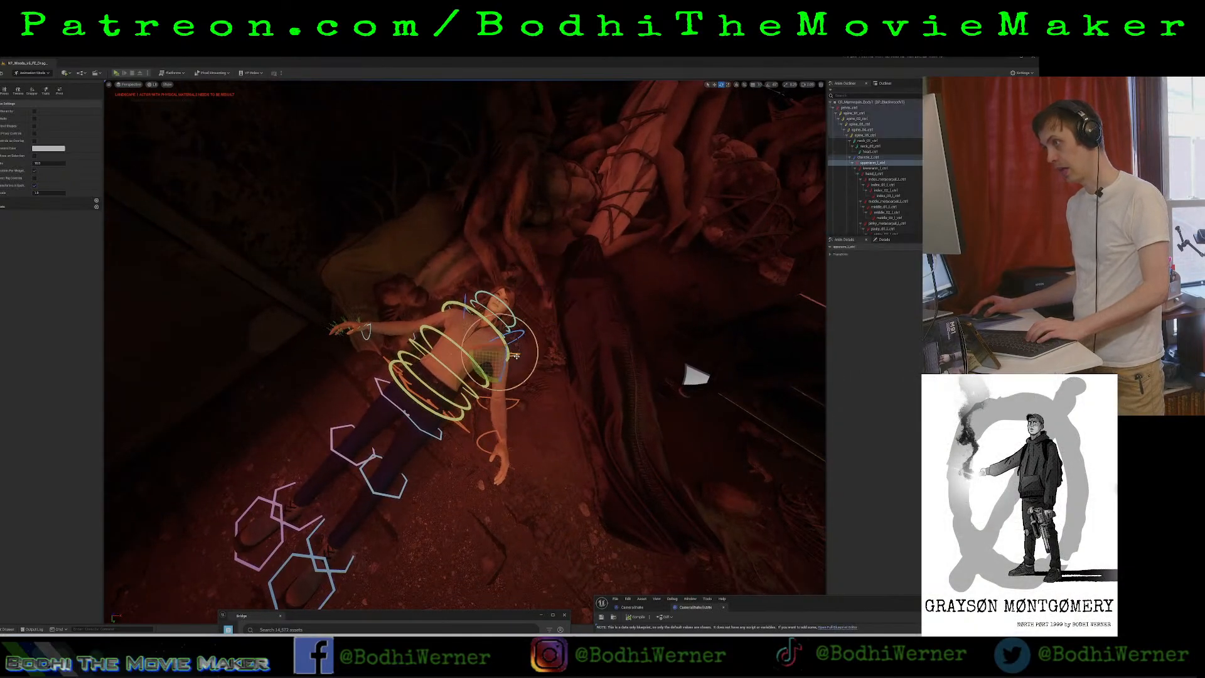
{"action": "left_click_drag", "start_coordinate": [490, 381], "coordinate": [495, 381]}
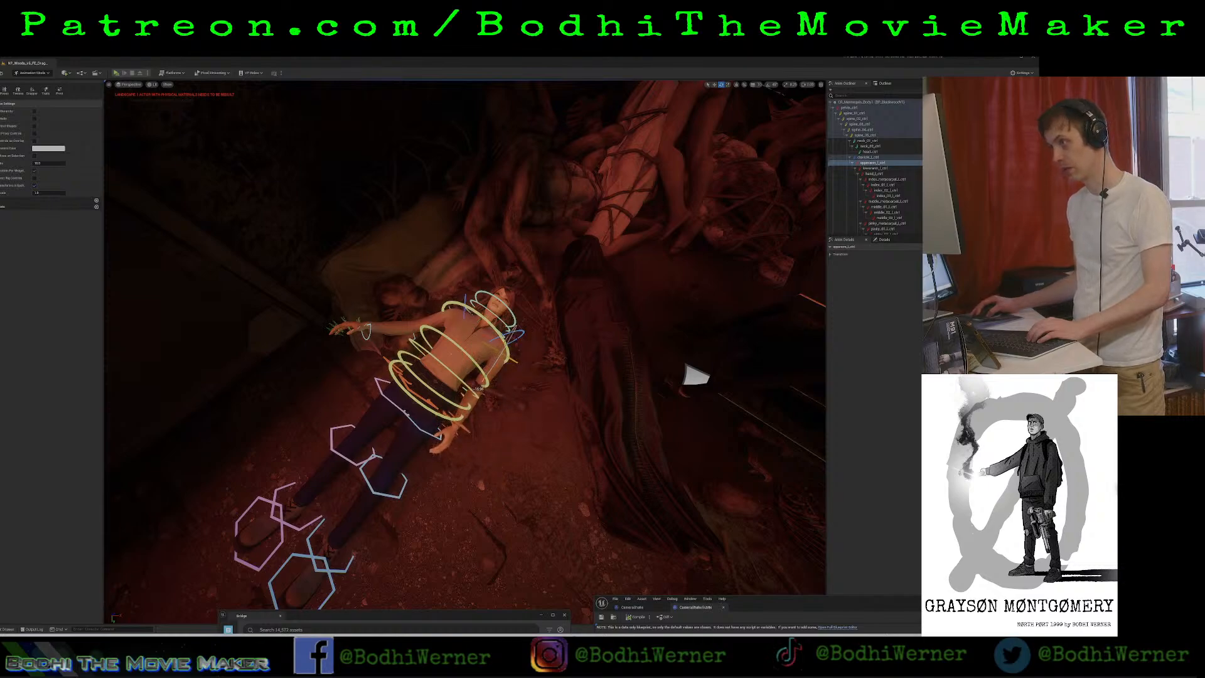
{"action": "right_click_drag", "start_coordinate": [486, 383], "coordinate": [420, 320]}
{"action": "right_click_drag", "start_coordinate": [513, 407], "coordinate": [513, 408]}
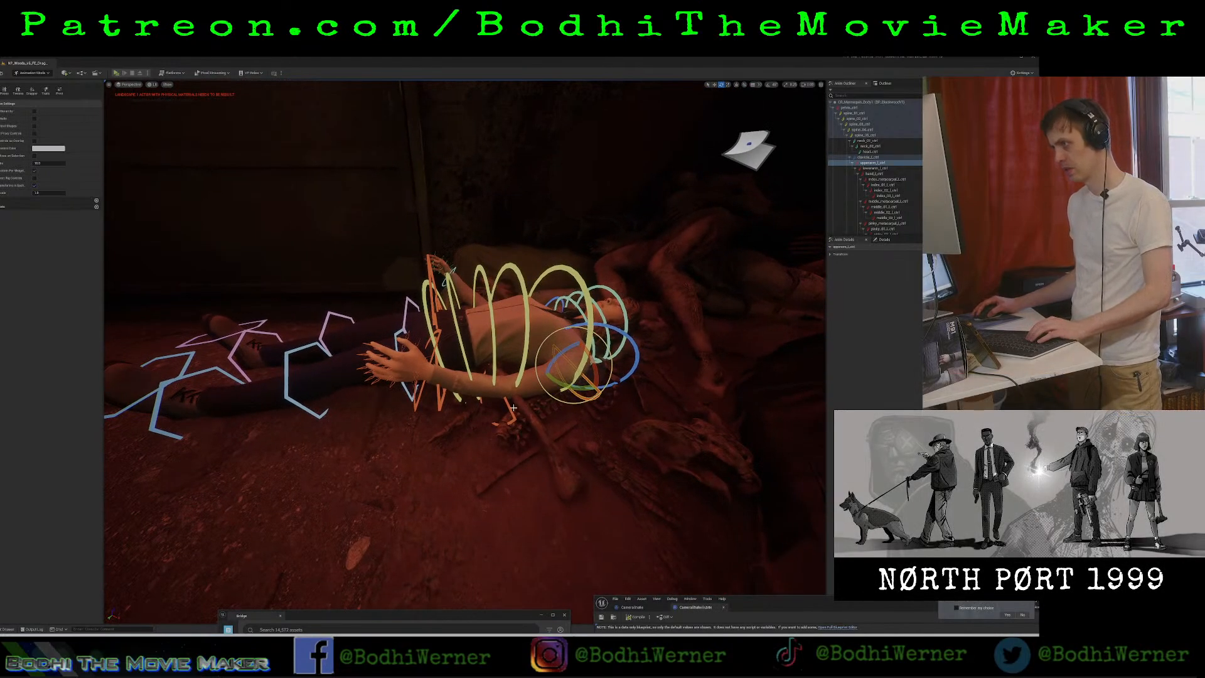
Select the body's left forearm control and rotate it to lower the hand beside the hip.
{"action": "left_click", "coordinate": [489, 398]}
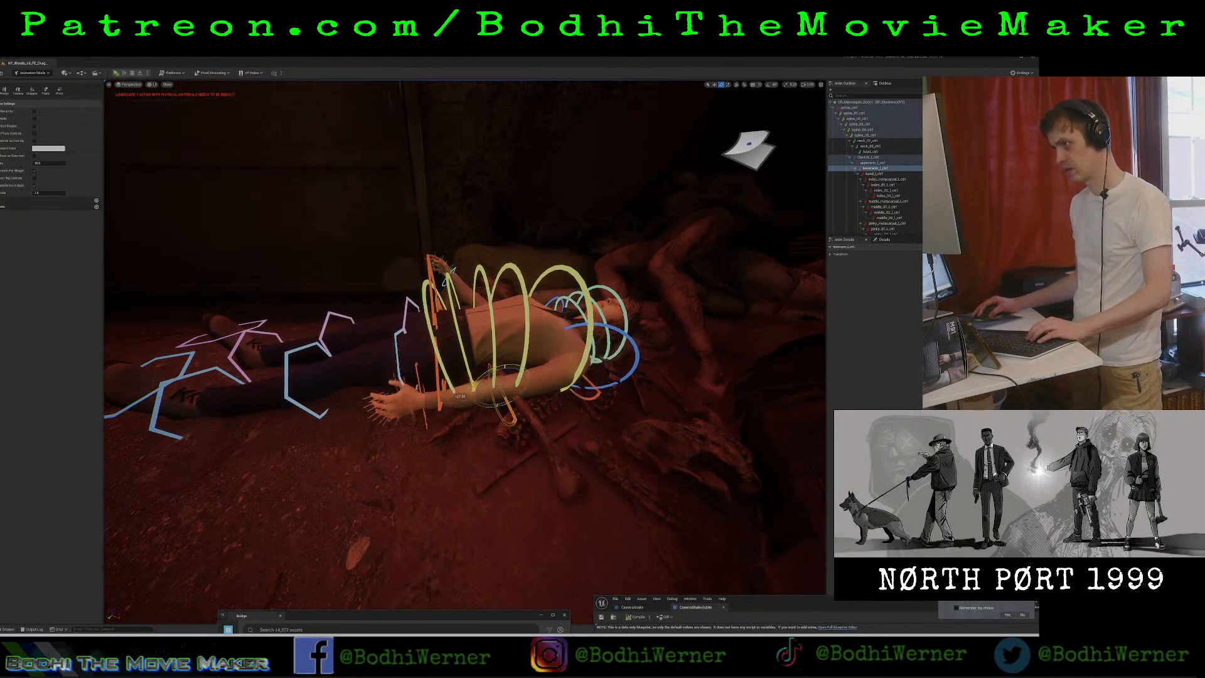
{"action": "left_click_drag", "start_coordinate": [474, 389], "coordinate": [473, 391]}
{"action": "right_click_drag", "start_coordinate": [474, 392], "coordinate": [518, 384]}
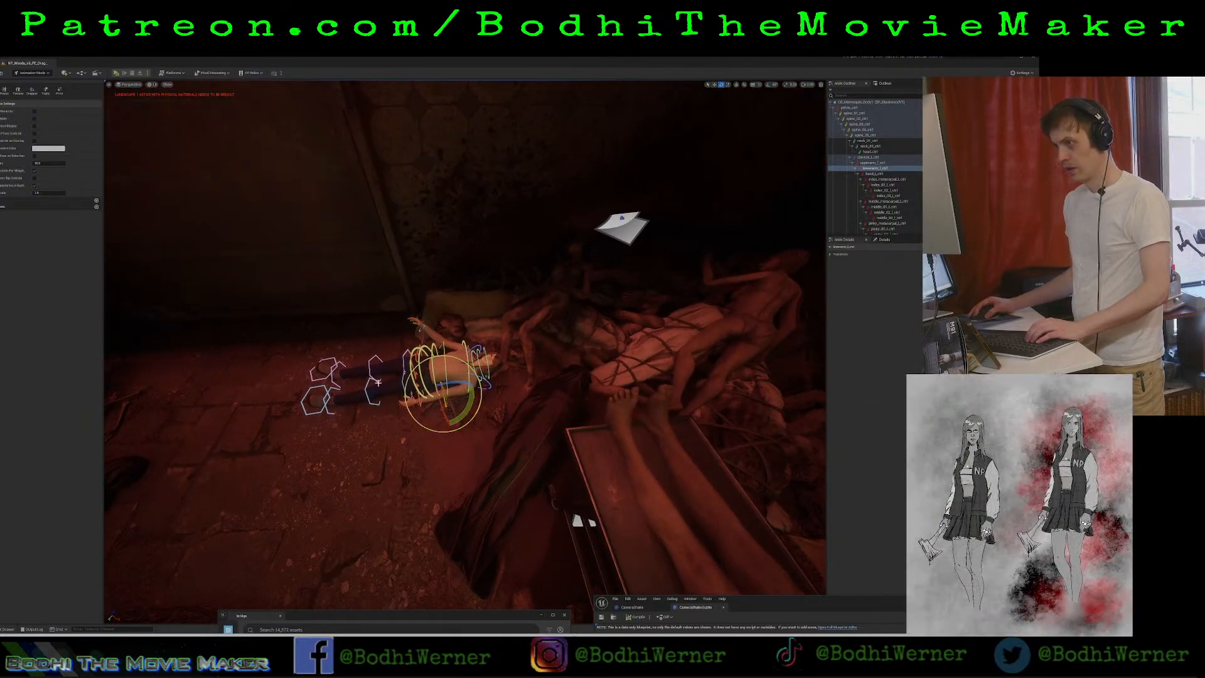
{"action": "left_click", "coordinate": [413, 365]}
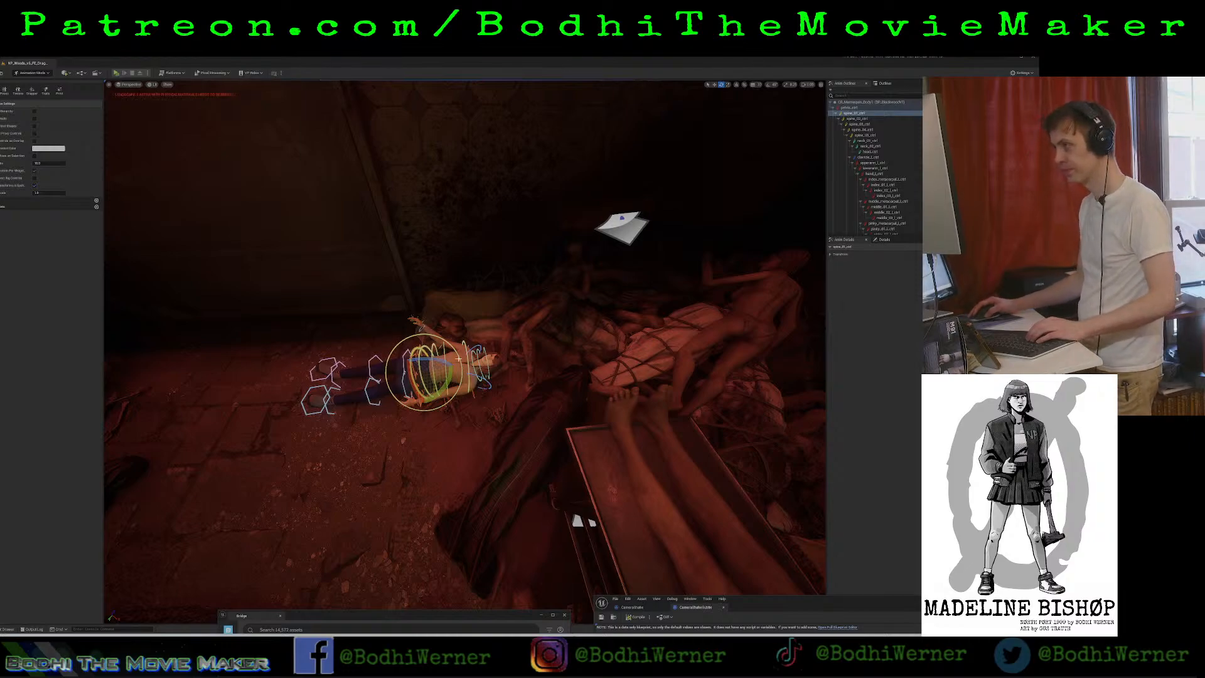
{"action": "key", "text": "w"}
{"action": "mouse_move", "coordinate": [477, 362]}
{"action": "right_mouse_down"}
{"action": "mouse_move", "coordinate": [478, 380]}
{"action": "mouse_move", "coordinate": [477, 363]}
{"action": "right_mouse_up"}
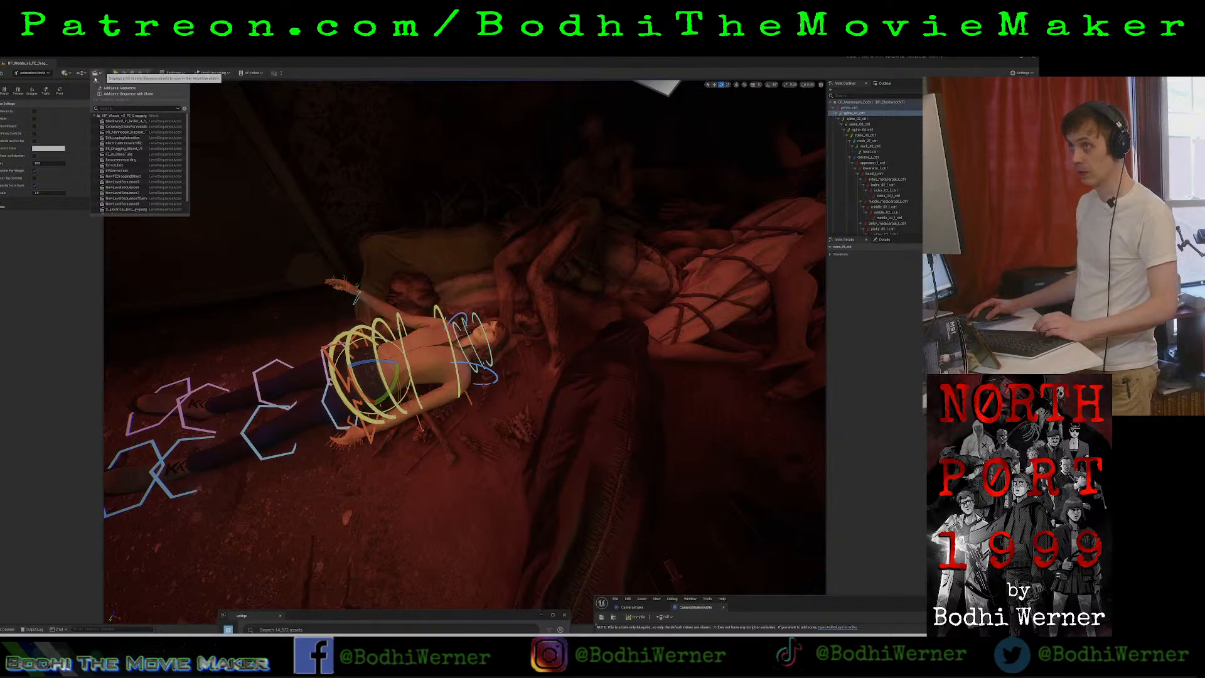
{"action": "left_click", "coordinate": [439, 426]}
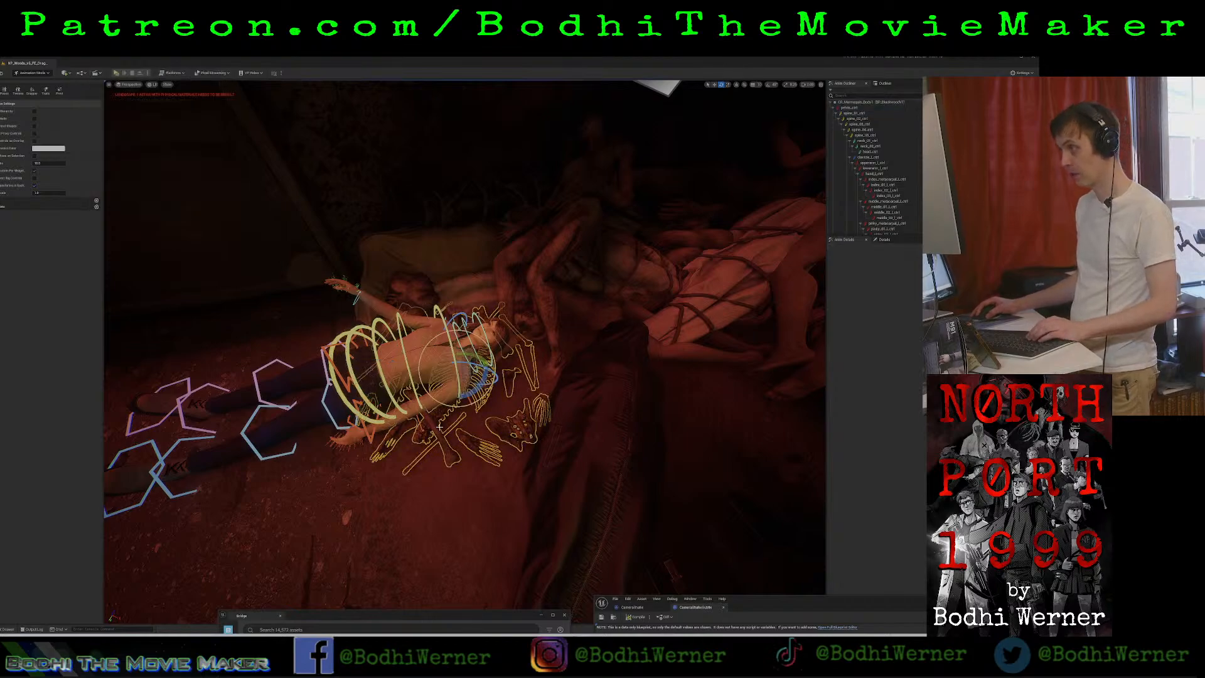
{"action": "left_click", "coordinate": [282, 378]}
{"action": "left_click", "coordinate": [80, 75]}
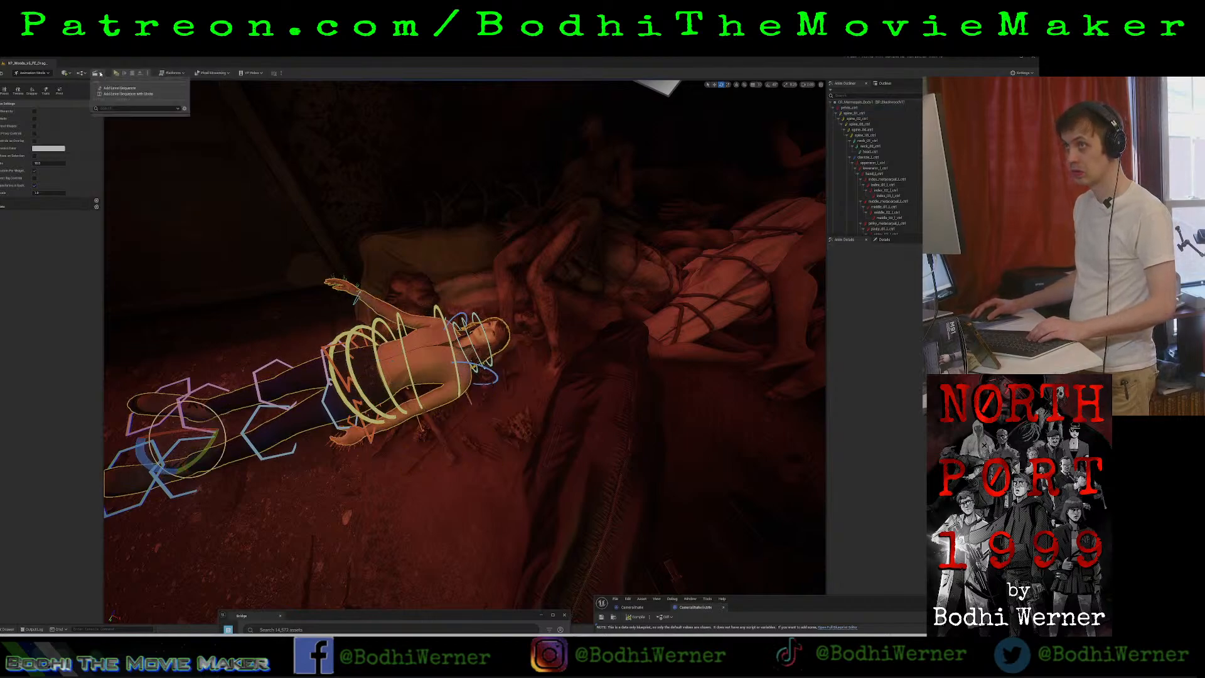
Add a Cine Camera Actor to the scene and bring it close to the body's head.
{"action": "left_click", "coordinate": [66, 73]}
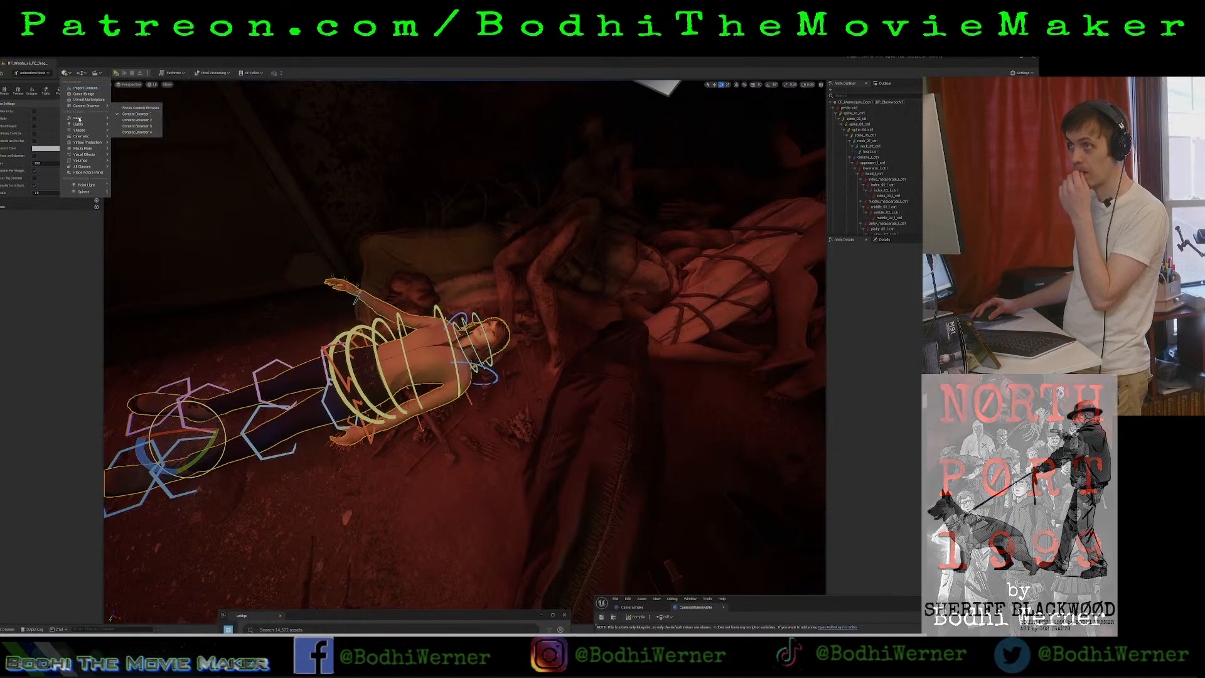
{"action": "mouse_move", "coordinate": [112, 136]}
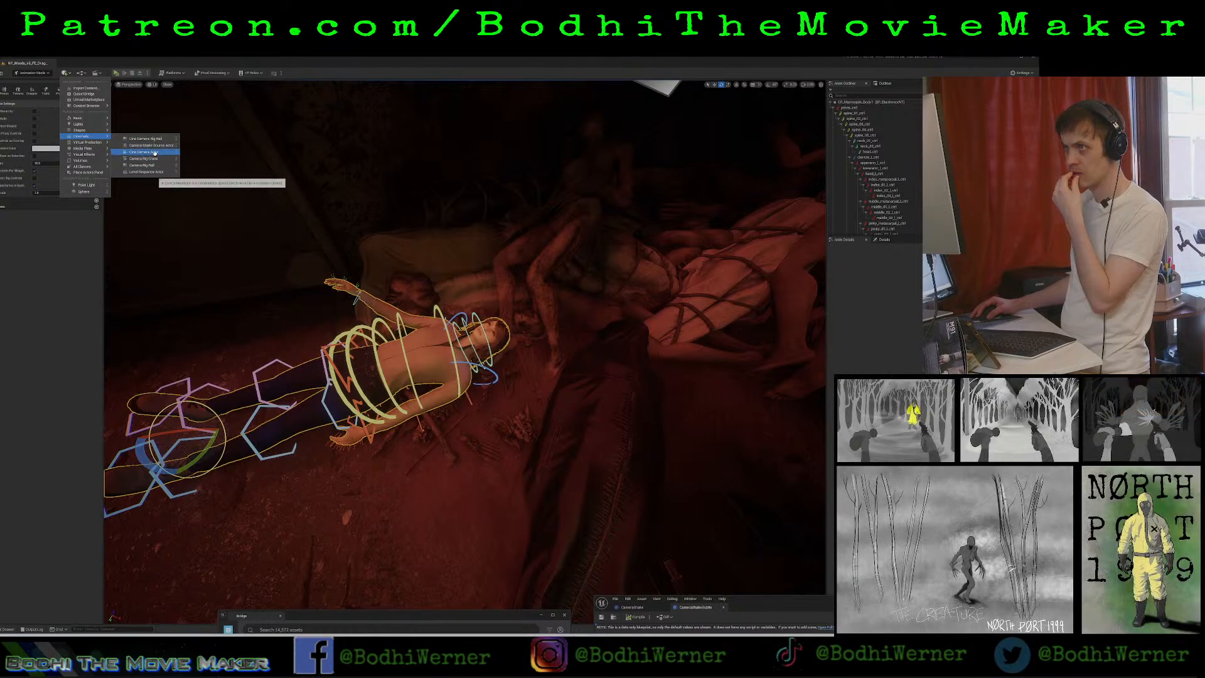
{"action": "left_click", "coordinate": [154, 153]}
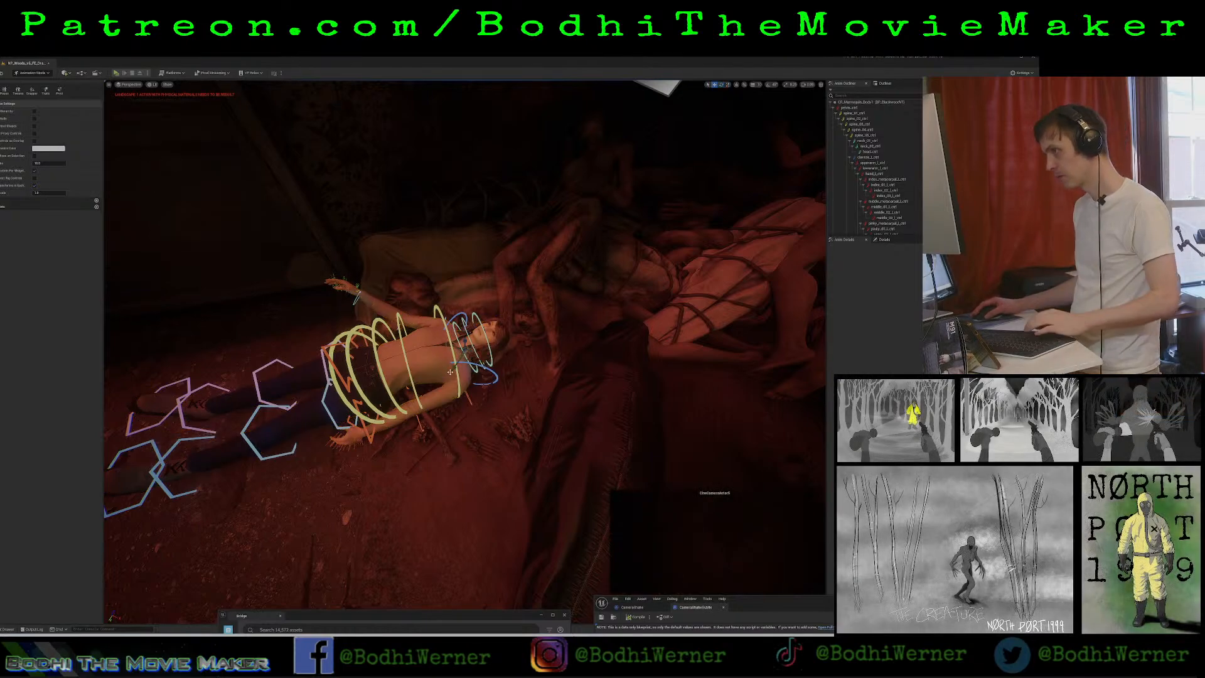
{"action": "left_click_drag", "start_coordinate": [464, 328], "coordinate": [447, 195]}
{"action": "left_click_drag", "start_coordinate": [468, 241], "coordinate": [507, 415]}
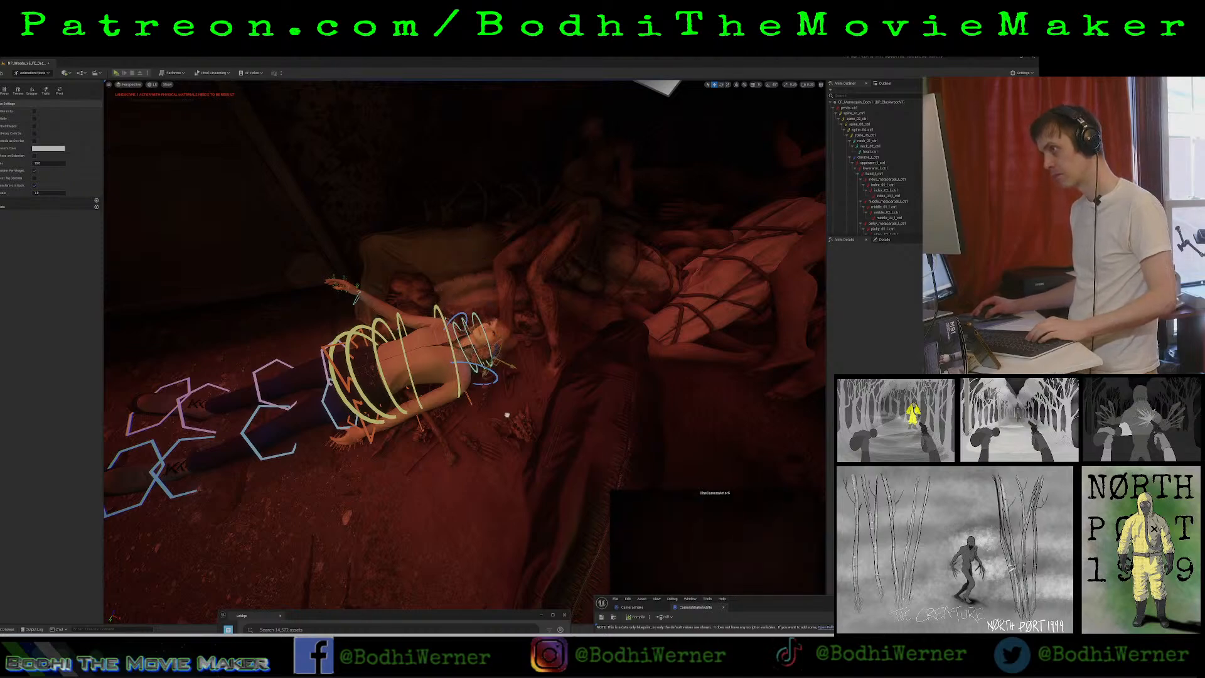
{"action": "left_click_drag", "start_coordinate": [495, 364], "coordinate": [529, 329]}
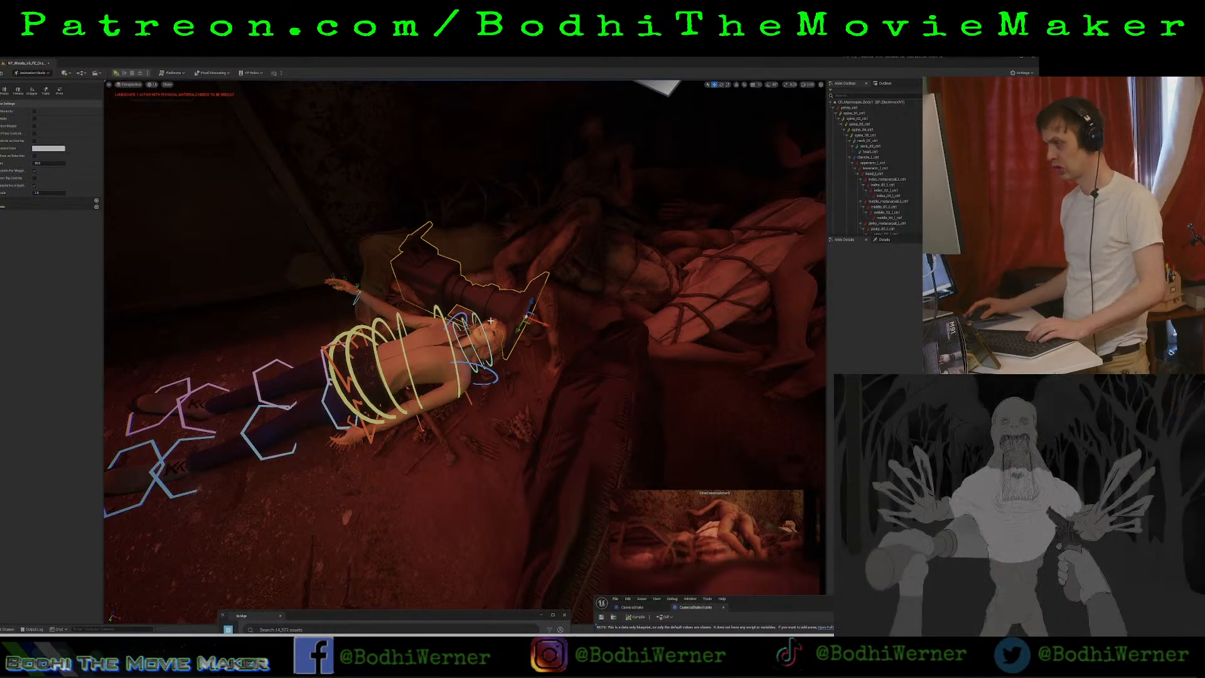
{"action": "left_click_drag", "start_coordinate": [530, 323], "coordinate": [506, 340]}
Lower the cine camera onto the body's upper chest and rotate it to point up at the ceiling.
{"action": "key", "text": "e"}
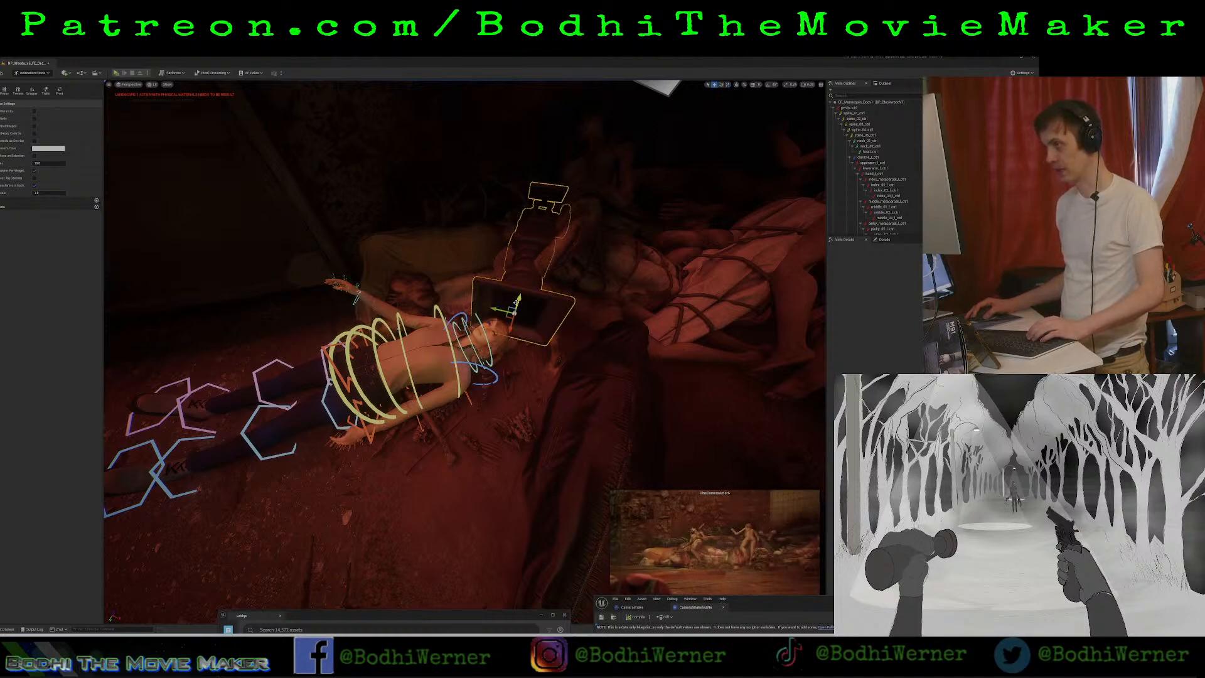
{"action": "left_click_drag", "start_coordinate": [510, 318], "coordinate": [476, 352]}
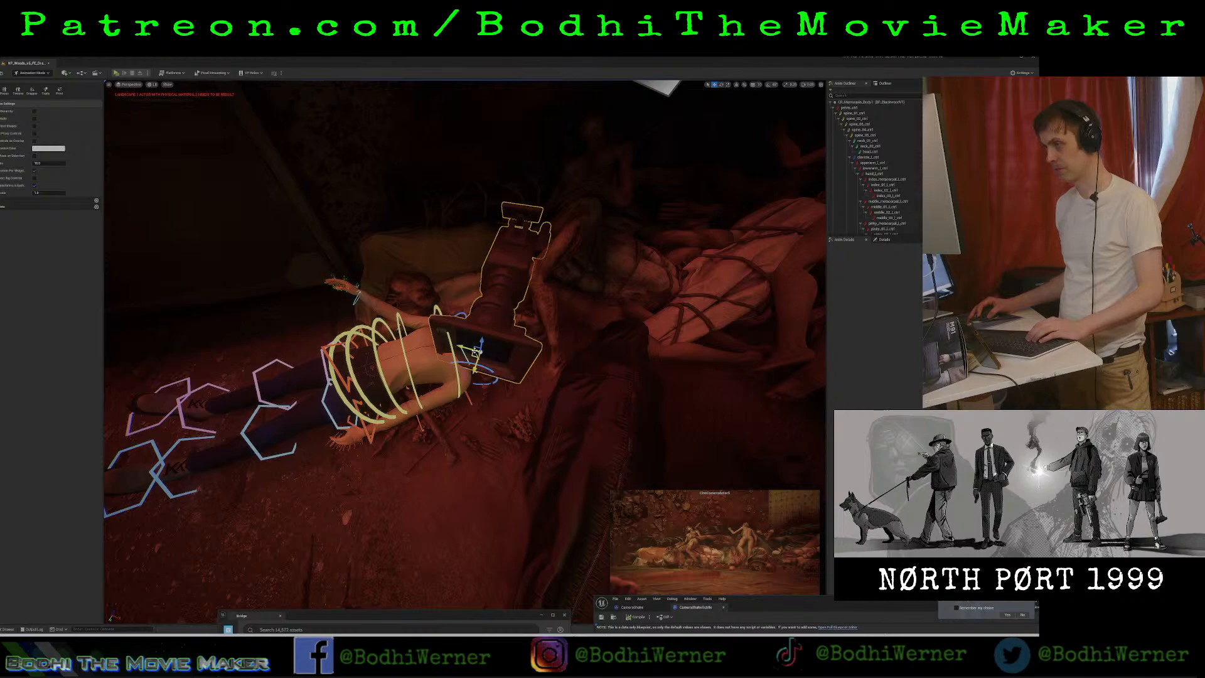
{"action": "key", "text": "space"}
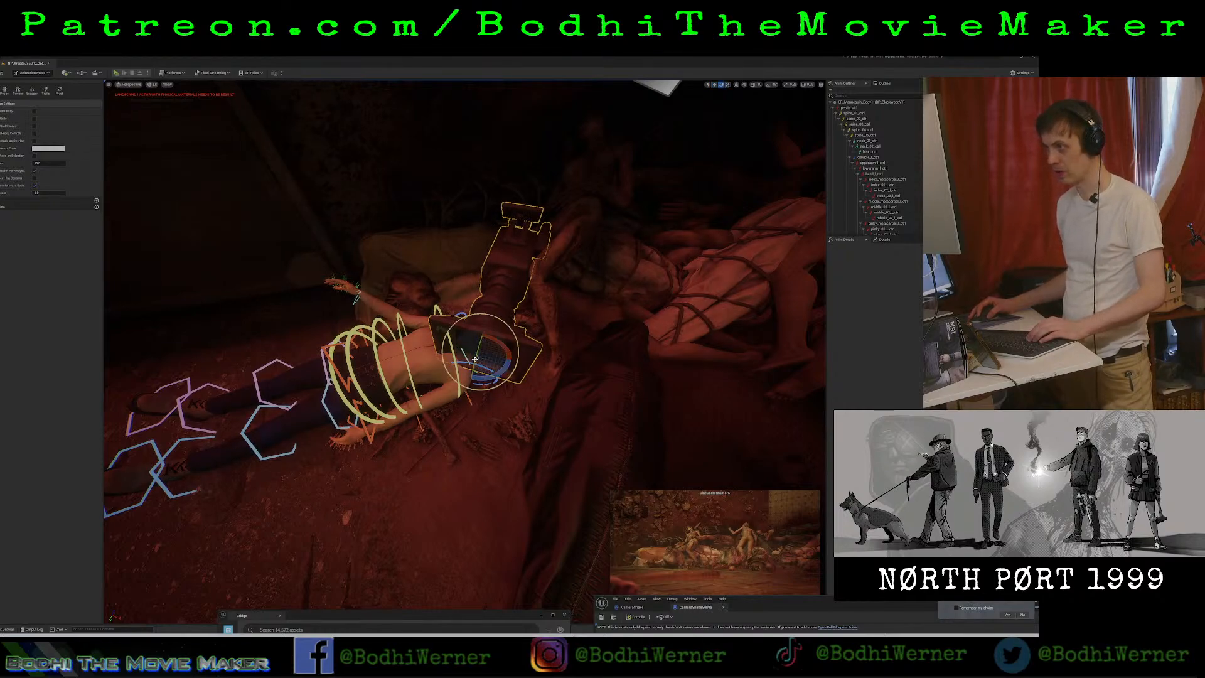
{"action": "left_click_drag", "start_coordinate": [475, 359], "coordinate": [495, 290]}
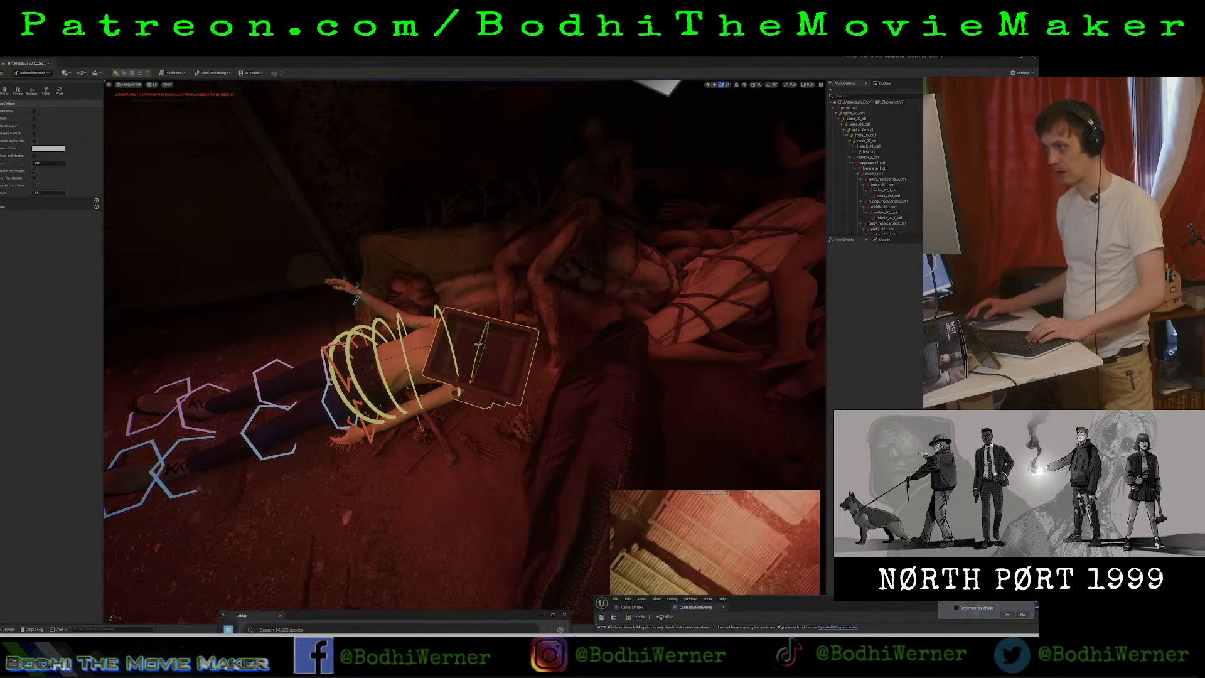
{"action": "left_click_drag", "start_coordinate": [492, 395], "coordinate": [522, 349]}
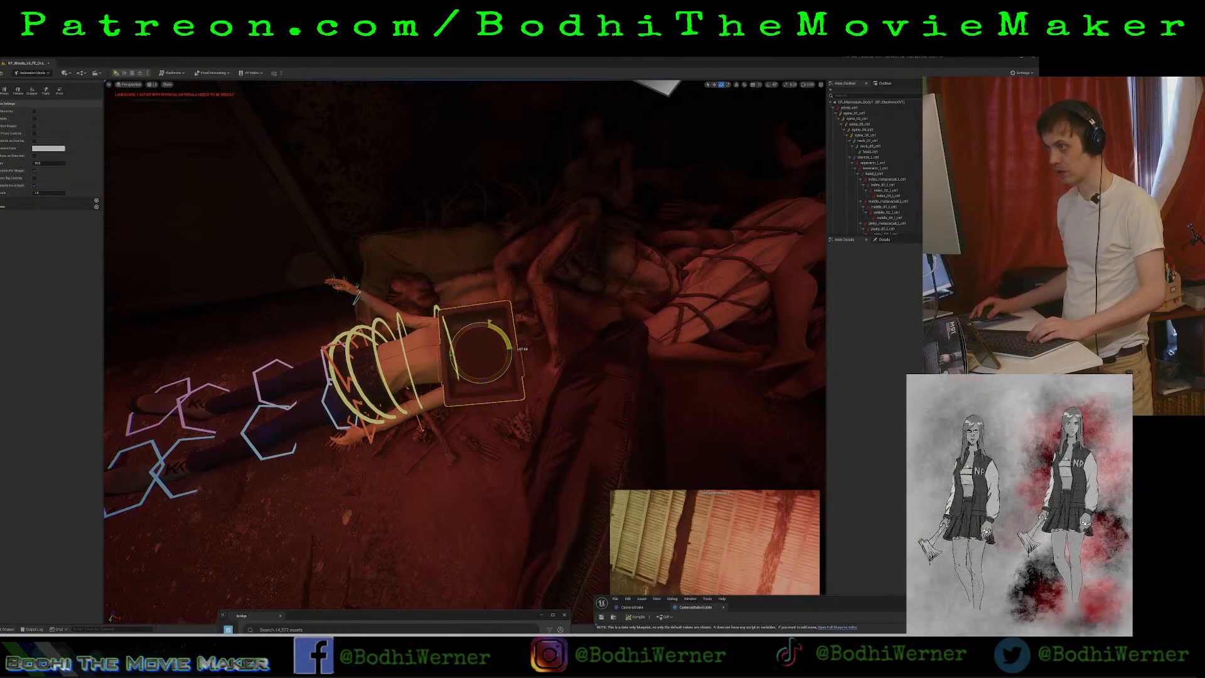
{"action": "right_click_drag", "start_coordinate": [513, 374], "coordinate": [370, 433]}
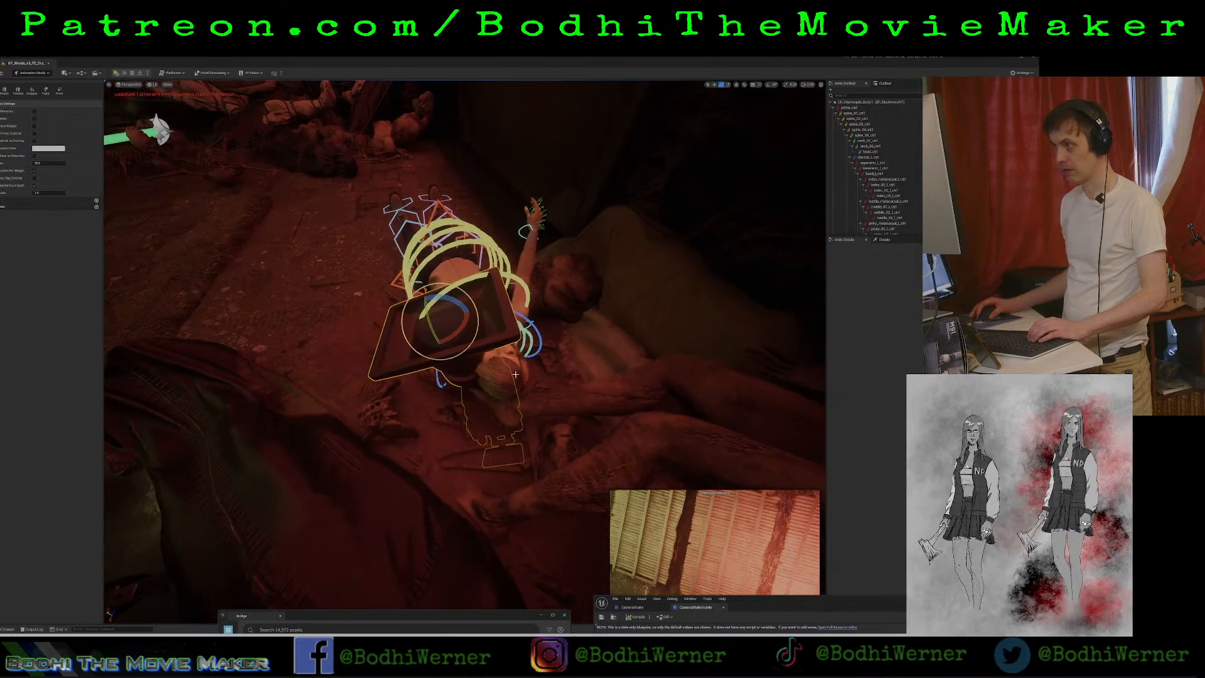
{"action": "left_click_drag", "start_coordinate": [452, 299], "coordinate": [471, 380]}
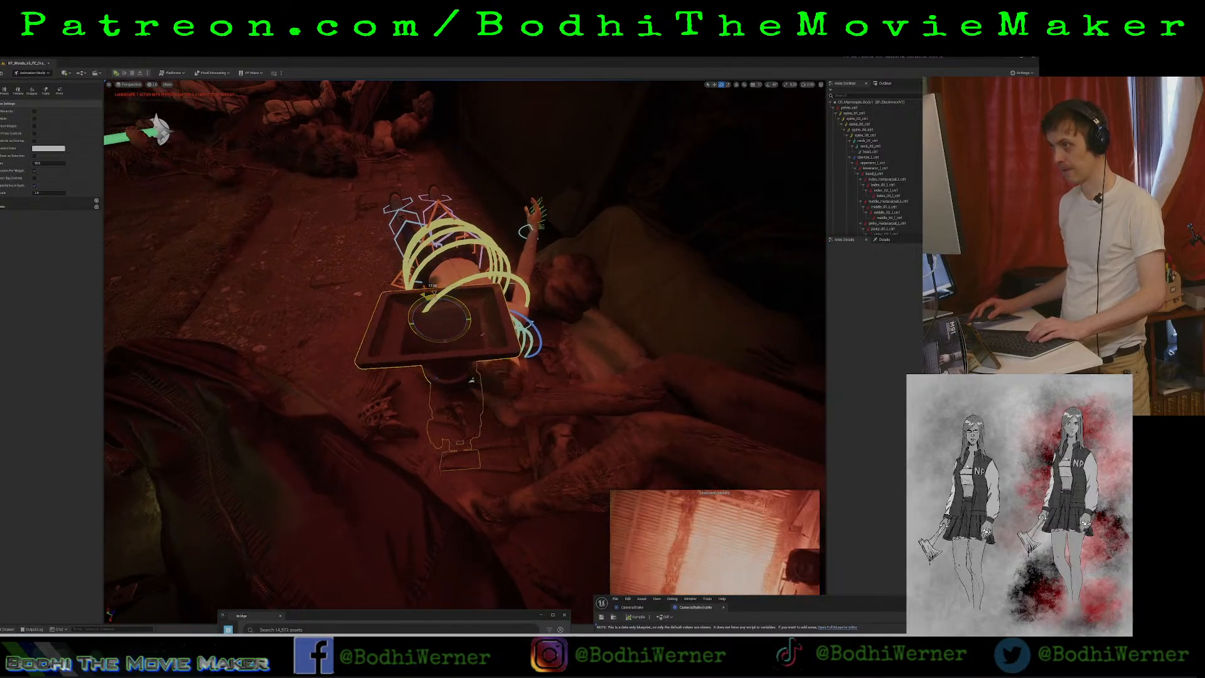
Move the upward-pointing cine camera from the chest across to the body's face.
{"action": "key", "text": "w"}
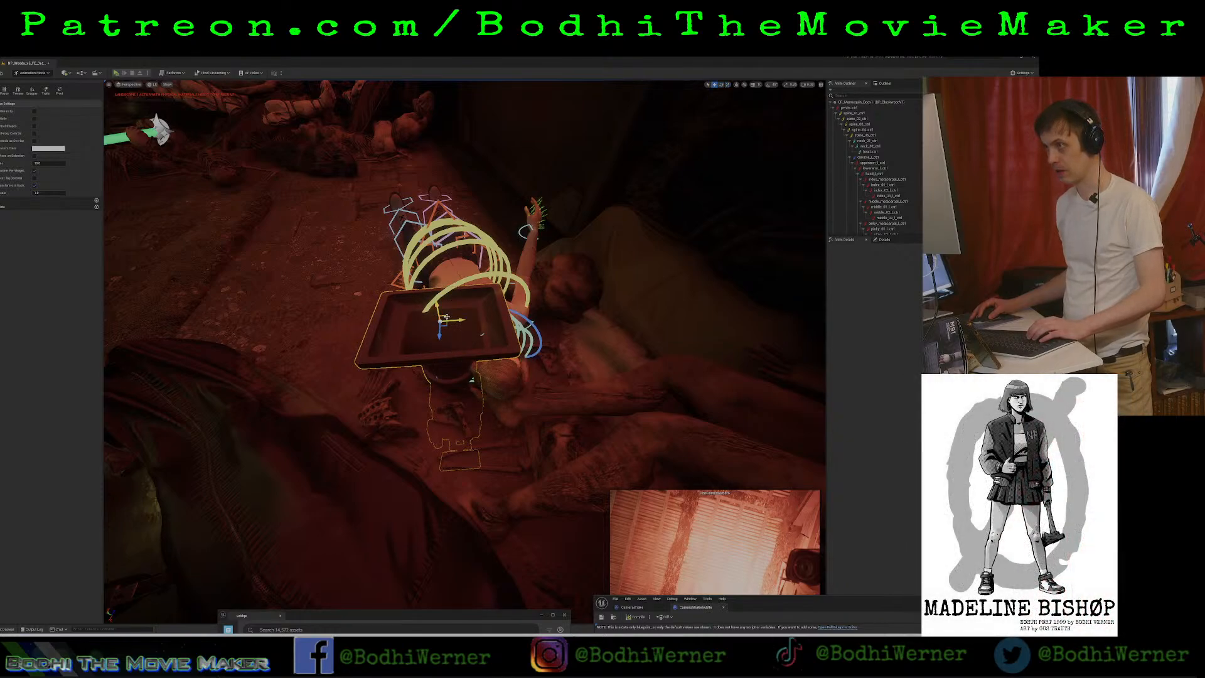
{"action": "left_click_drag", "start_coordinate": [463, 315], "coordinate": [511, 321]}
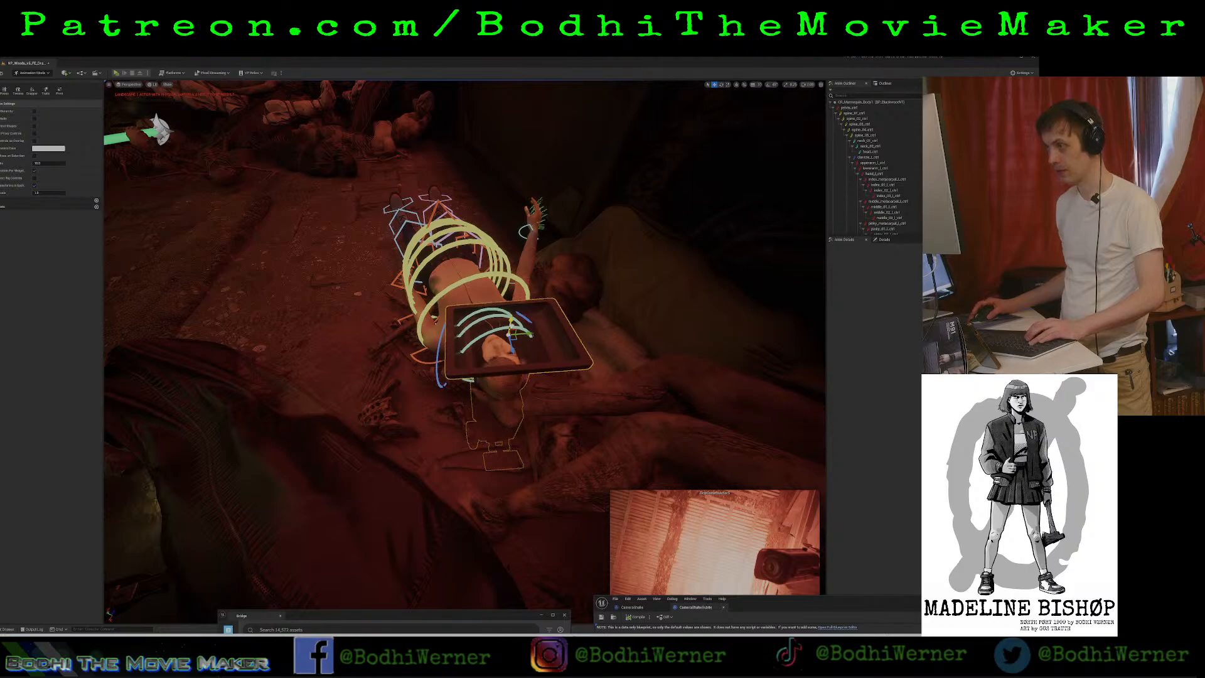
{"action": "right_click_drag", "start_coordinate": [511, 321], "coordinate": [546, 312]}
{"action": "key", "text": "w"}
{"action": "key", "text": "a"}
{"action": "key", "text": "w"}
{"action": "key", "text": "s"}
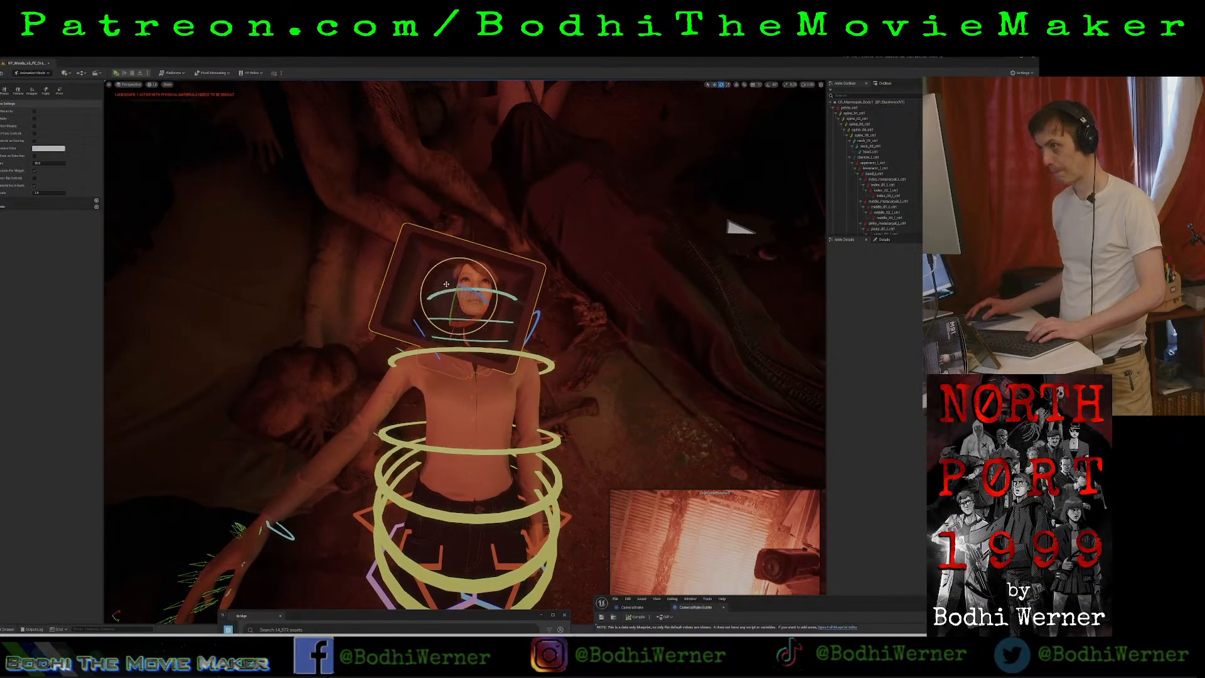
Rotate the cine camera so its frame sits square with the body's face and shoulders.
{"action": "left_click_drag", "start_coordinate": [446, 284], "coordinate": [462, 263]}
{"action": "key", "text": "w"}
{"action": "right_click_drag", "start_coordinate": [465, 266], "coordinate": [459, 342]}
{"action": "key", "text": "s"}
{"action": "key", "text": "w"}
{"action": "key", "text": "s"}
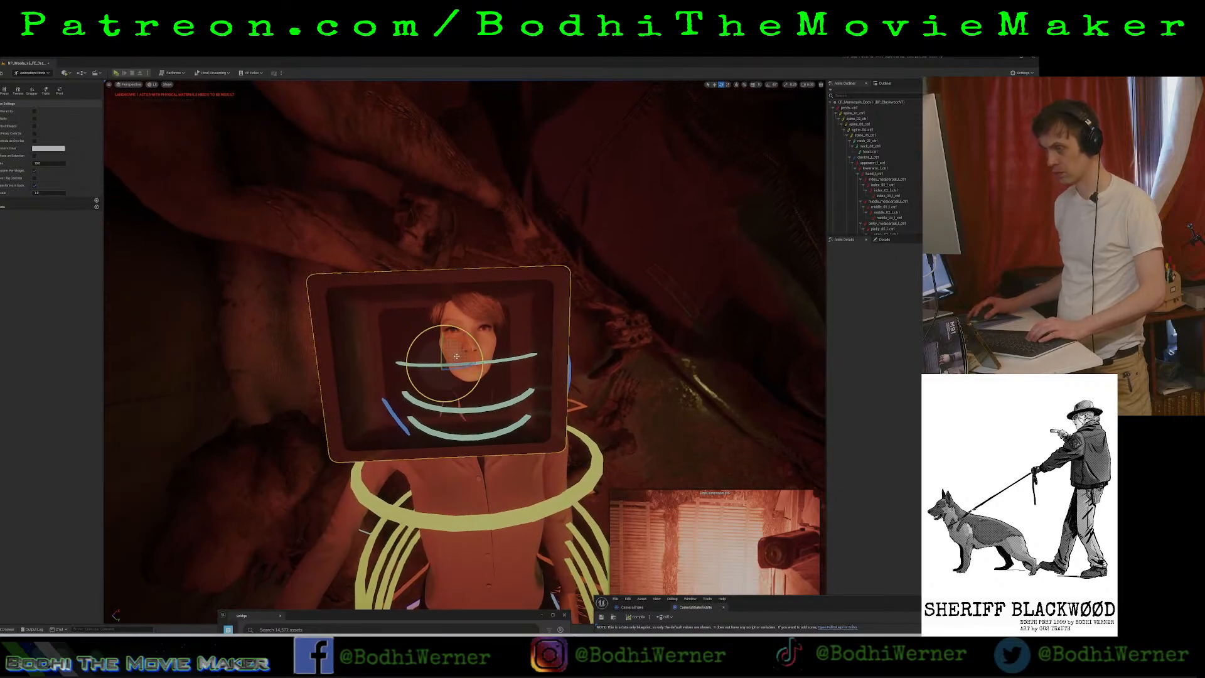
Center the cine camera on the face at eye level and shift it along its depth toward the head's surface.
{"action": "key", "text": "w"}
{"action": "left_click_drag", "start_coordinate": [438, 360], "coordinate": [469, 335]}
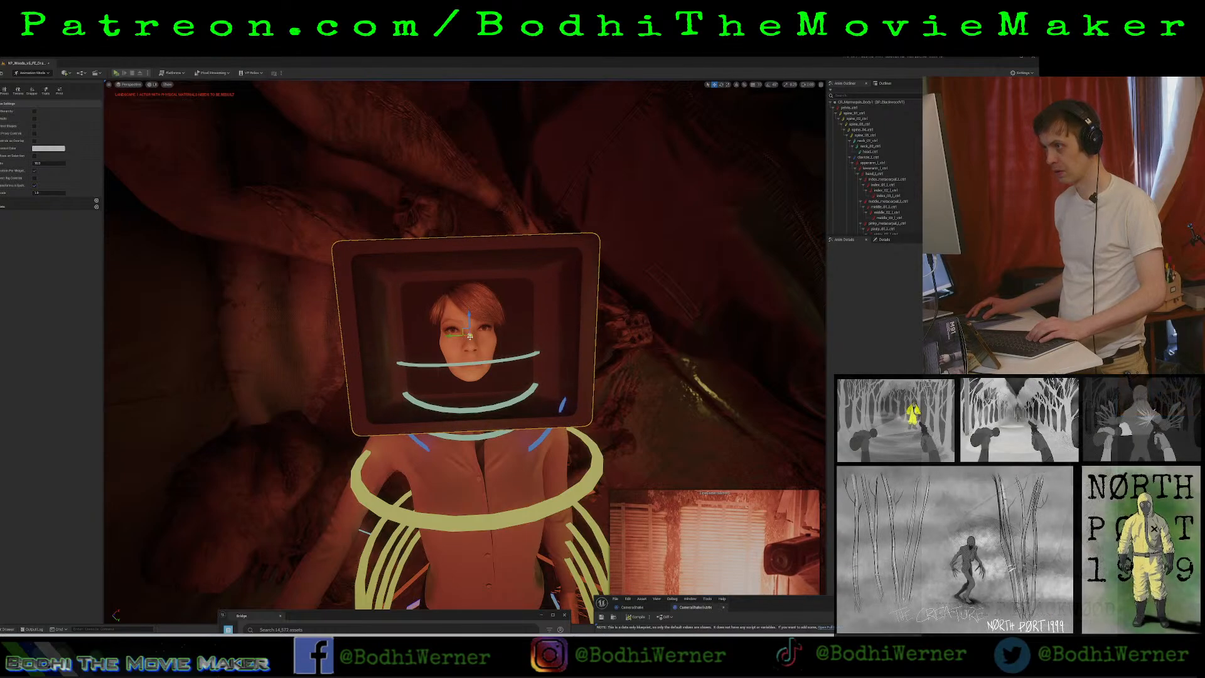
{"action": "left_click_drag", "start_coordinate": [469, 335], "coordinate": [470, 336]}
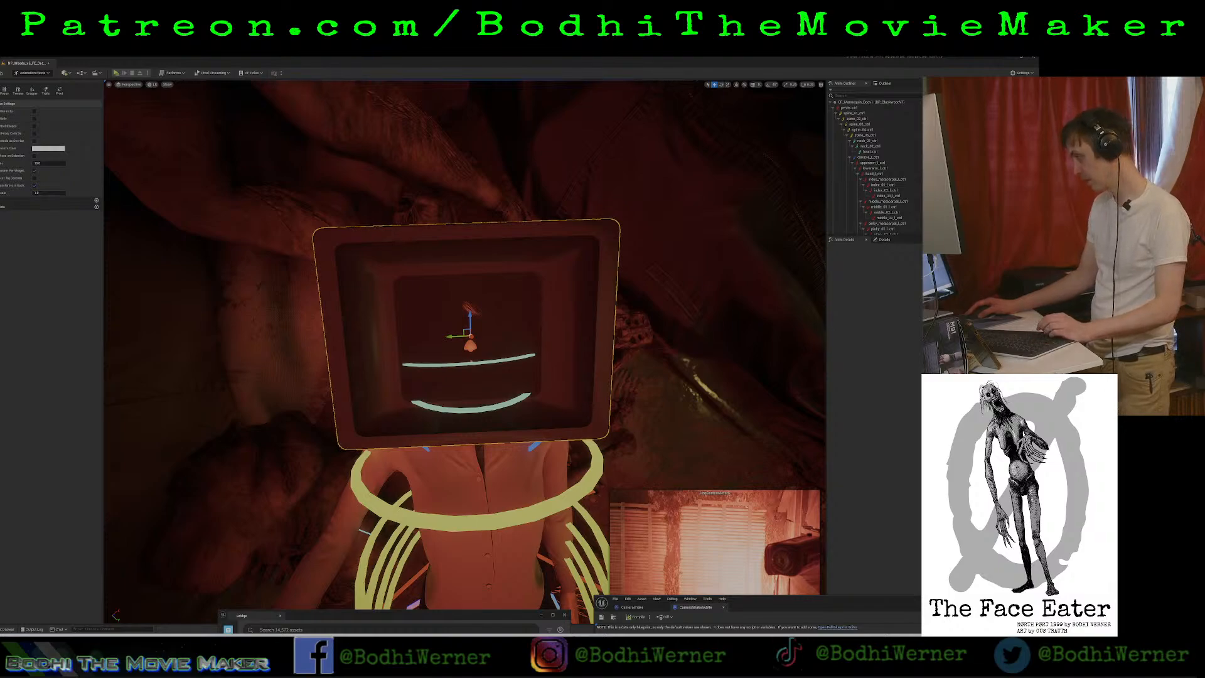
Pilot the cine camera to check its view, leave the camera view and deselect the camera.
{"action": "key", "text": "ctrl+shift+p"}
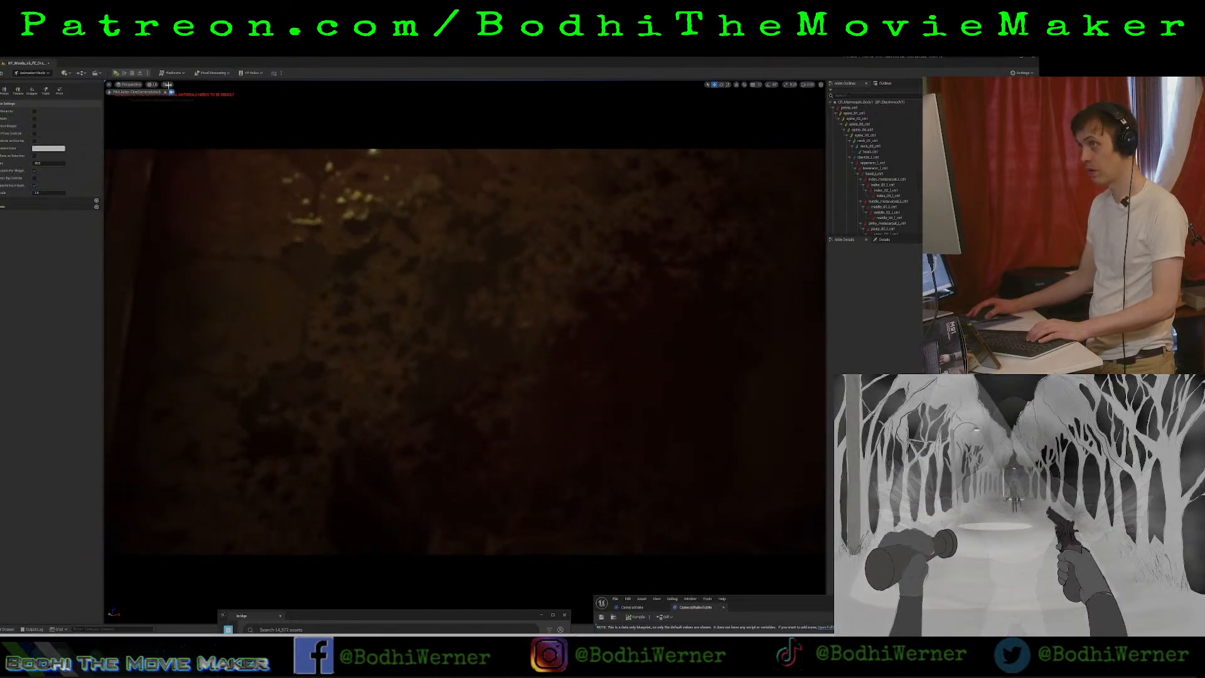
{"action": "left_click", "coordinate": [171, 93]}
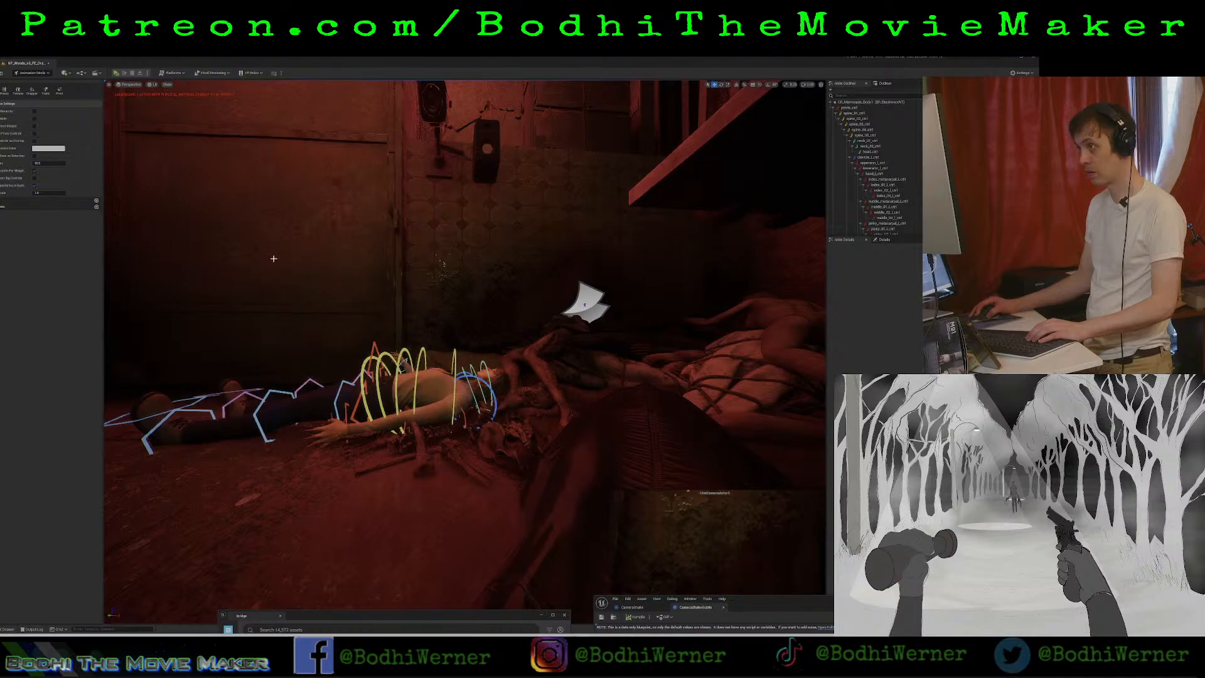
{"action": "key", "text": "w"}
{"action": "right_click_drag", "start_coordinate": [443, 265], "coordinate": [547, 379]}
{"action": "key", "text": "s"}
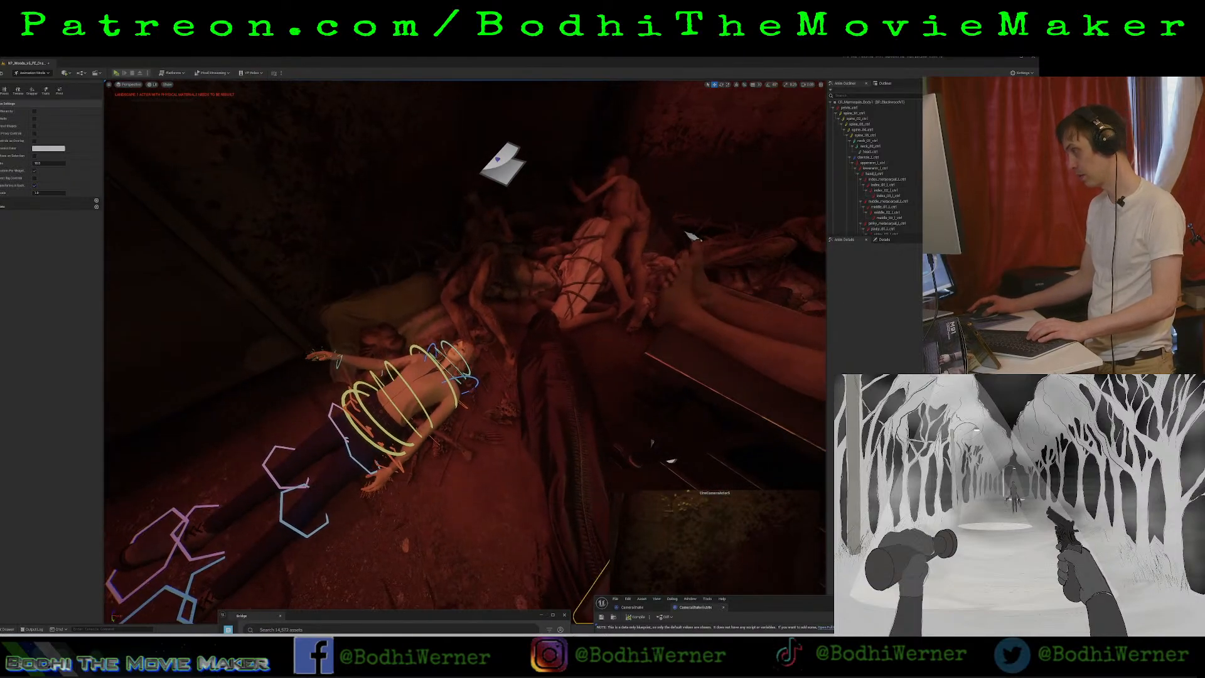
{"action": "key", "text": "Escape"}
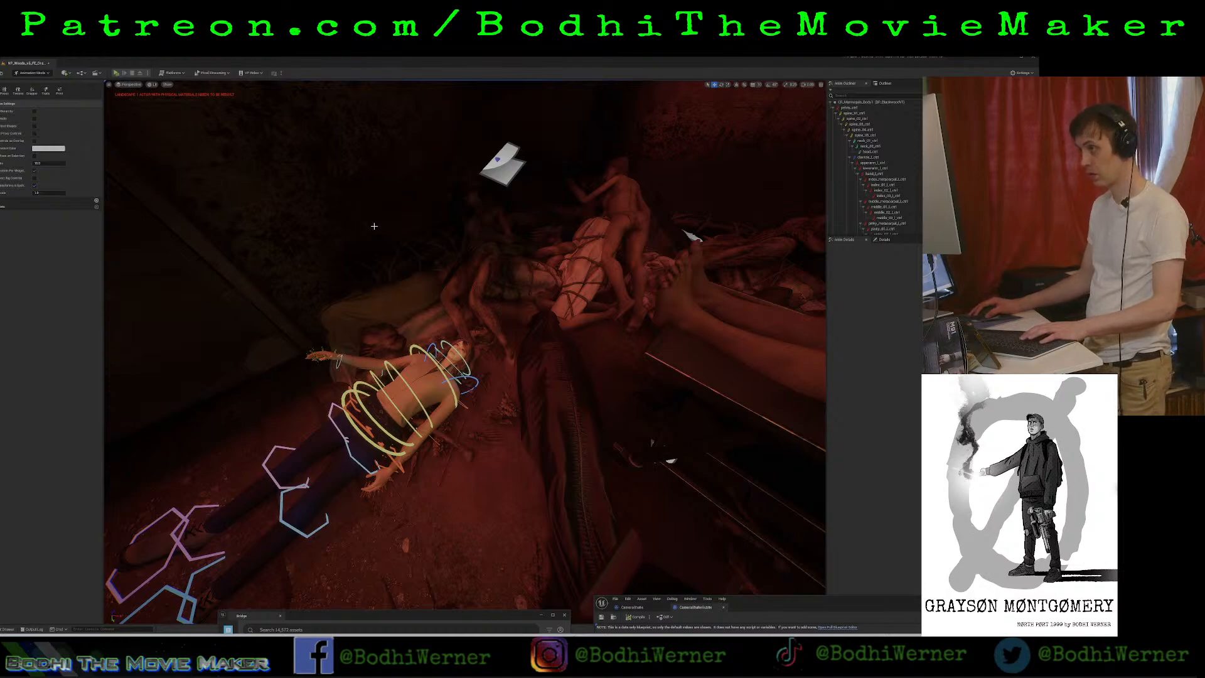
{"action": "left_click", "coordinate": [374, 226]}
{"action": "key", "text": "g"}
{"action": "key", "text": "g"}
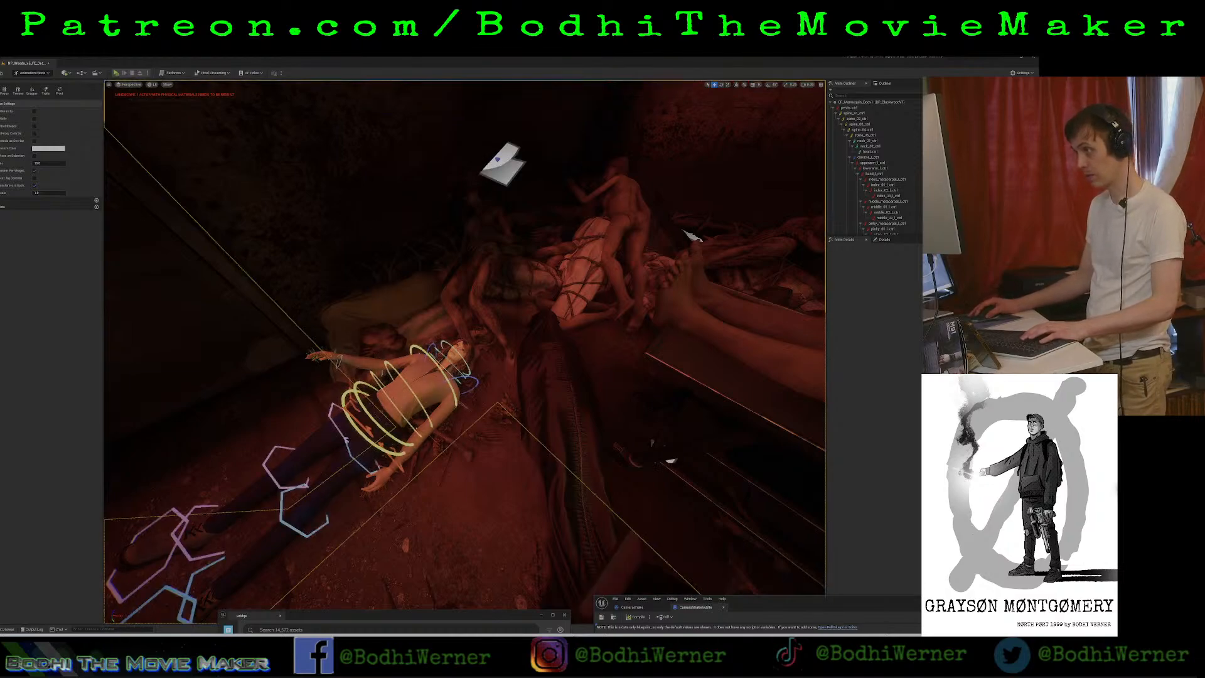
{"action": "key", "text": "ctrl+z"}
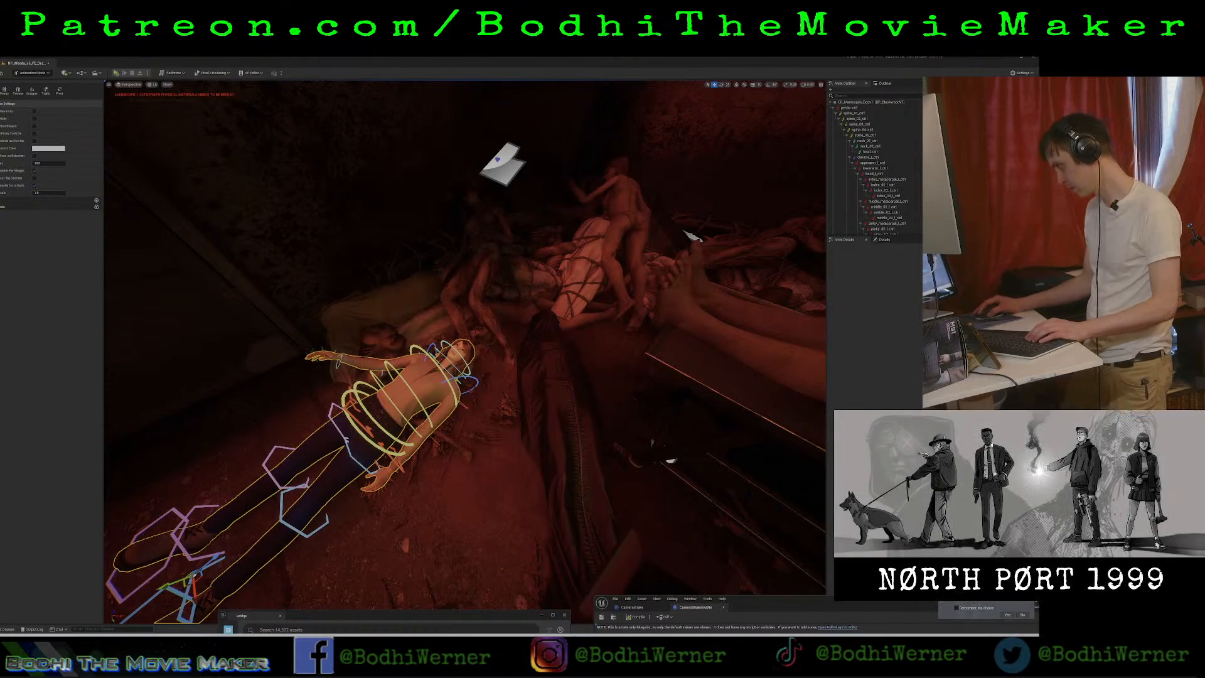
Undo the latest cine camera changes and clear the selection in the viewport.
{"action": "key", "text": "ctrl+z"}
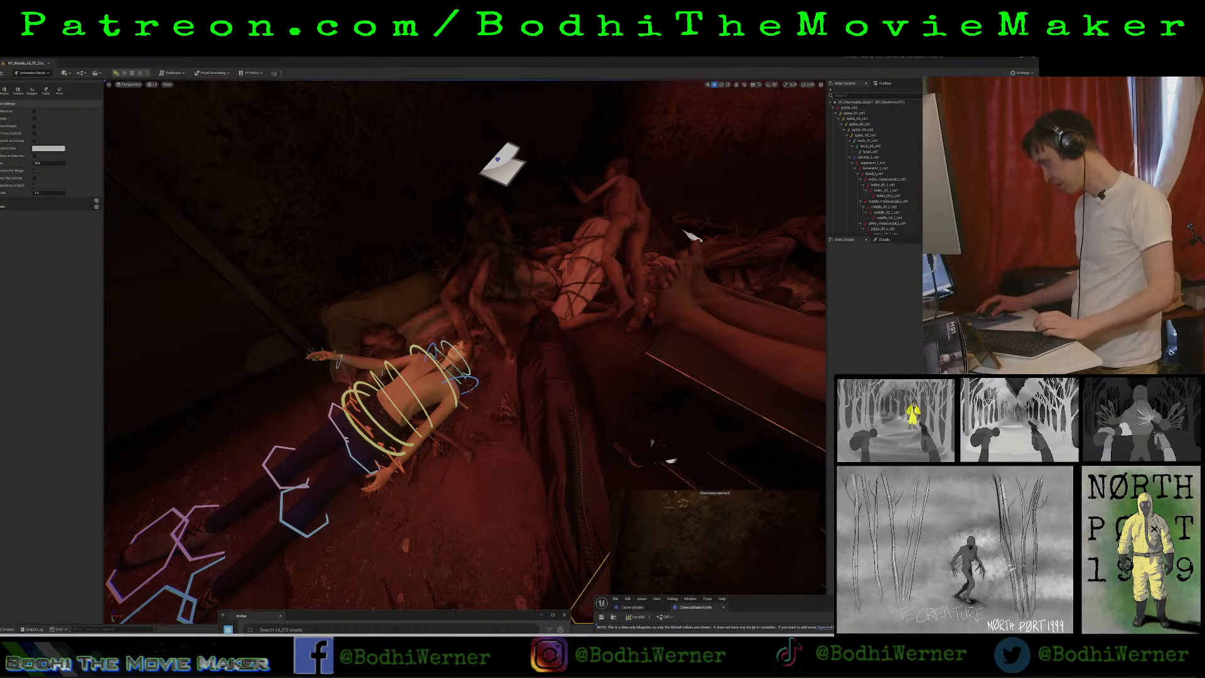
{"action": "key", "text": "Escape"}
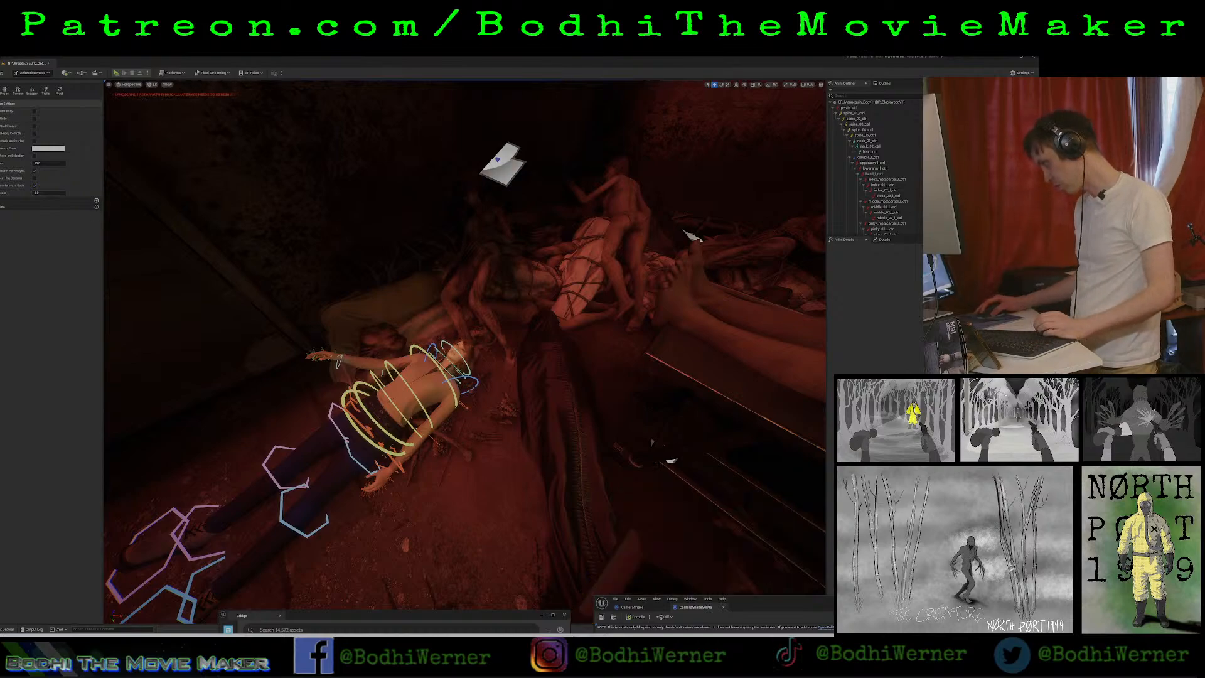
{"action": "key", "text": "ctrl+z"}
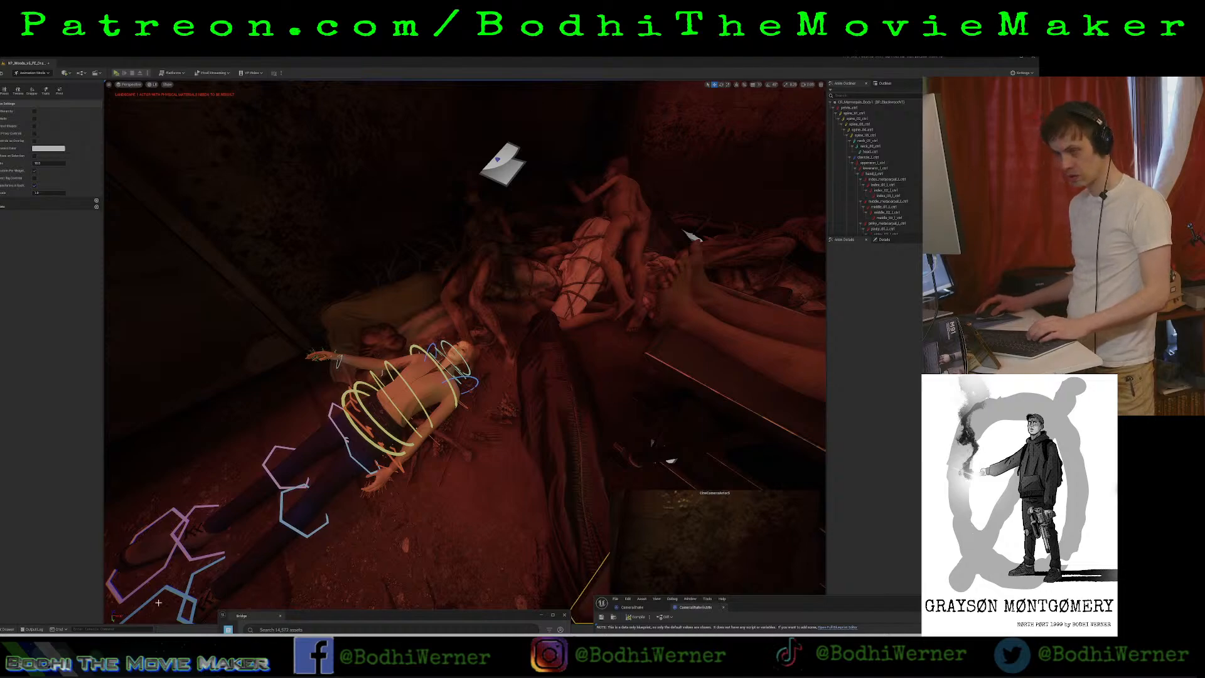
Open a body-dragging level sequence from the Sequences folder and select its cine camera to check the setup.
{"action": "left_click", "coordinate": [8, 628]}
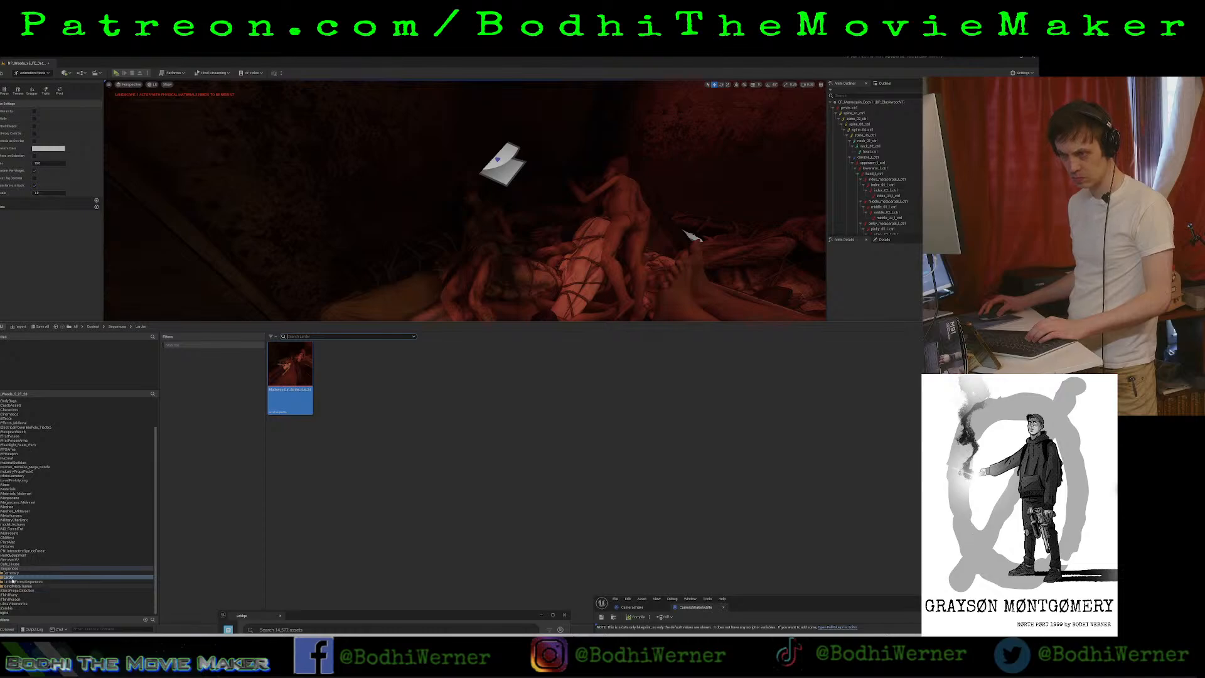
{"action": "left_click", "coordinate": [10, 567]}
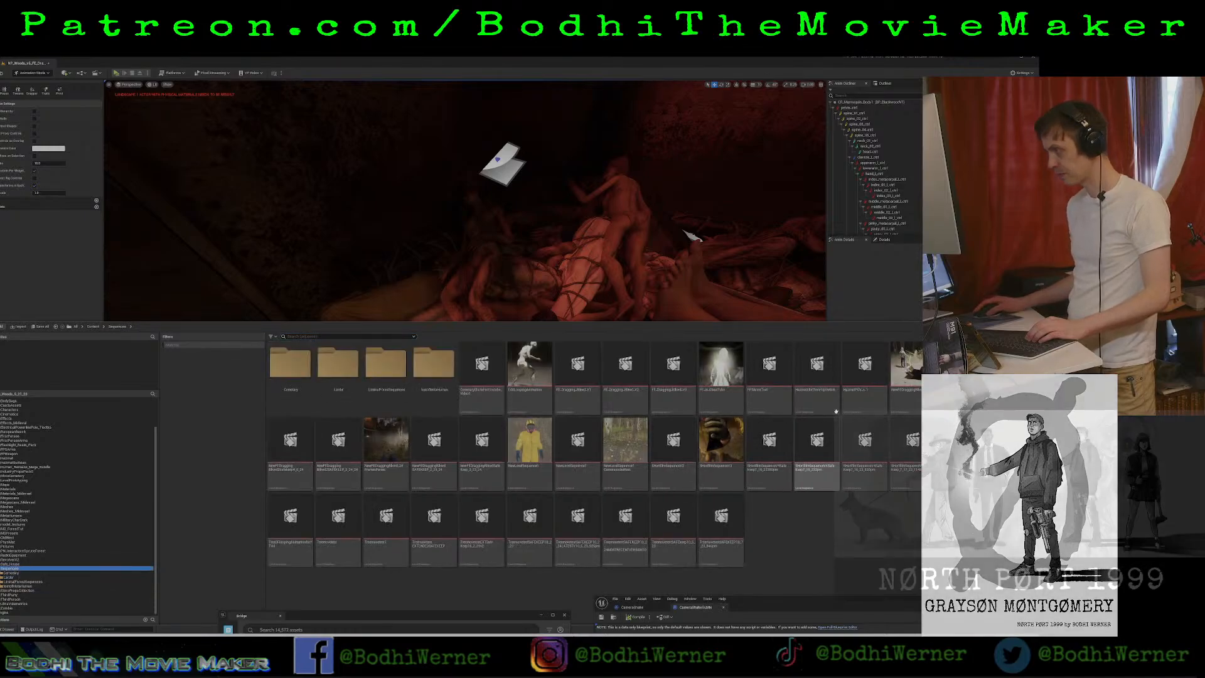
{"action": "left_click", "coordinate": [907, 370]}
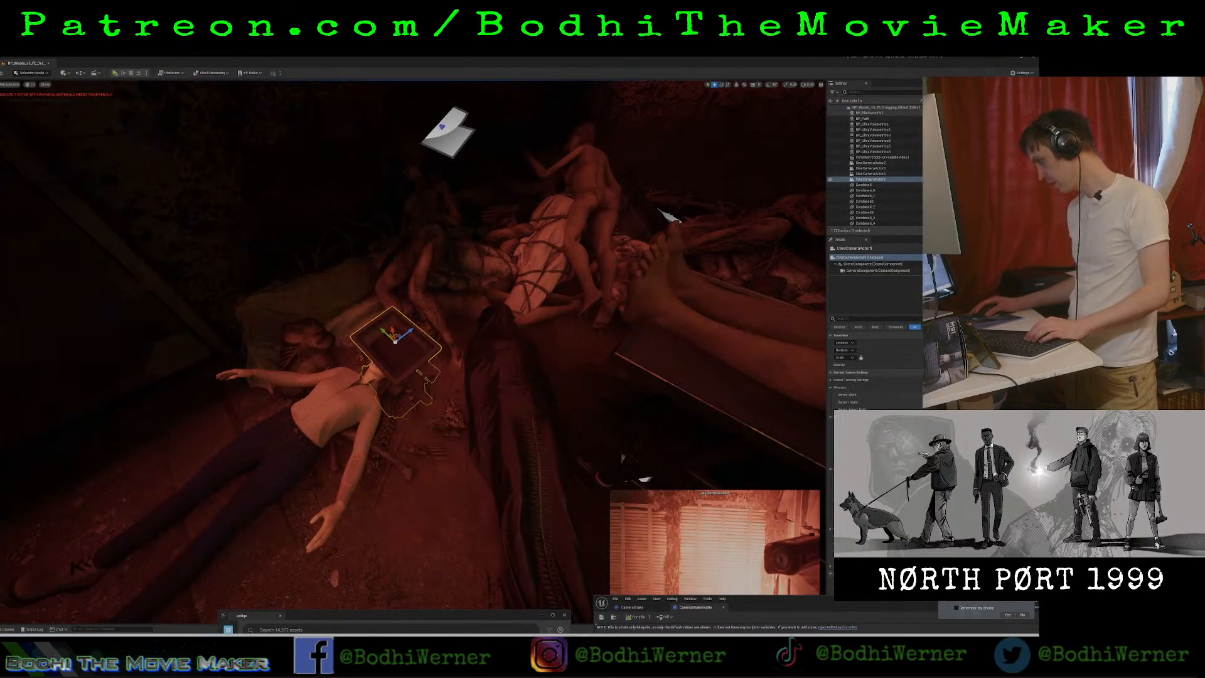
{"action": "left_click", "coordinate": [872, 168]}
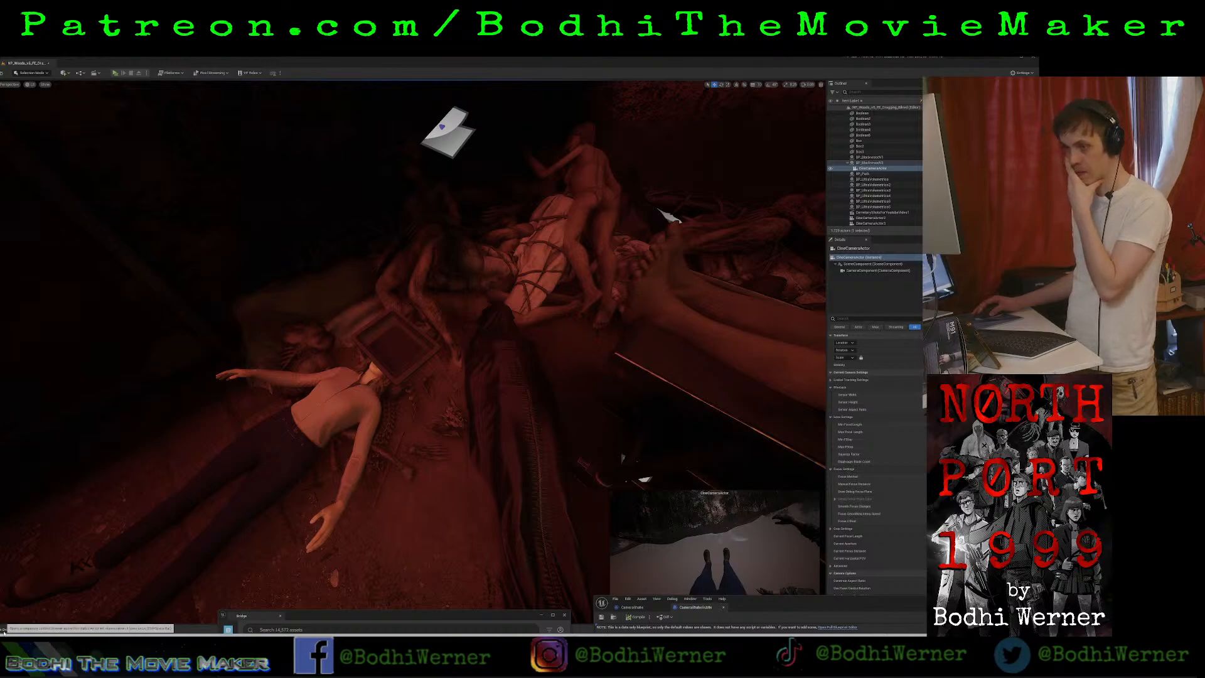
Reopen the level sequence in the Larder folder and select the camera component of CineCameraActor9.
{"action": "left_click", "coordinate": [9, 629]}
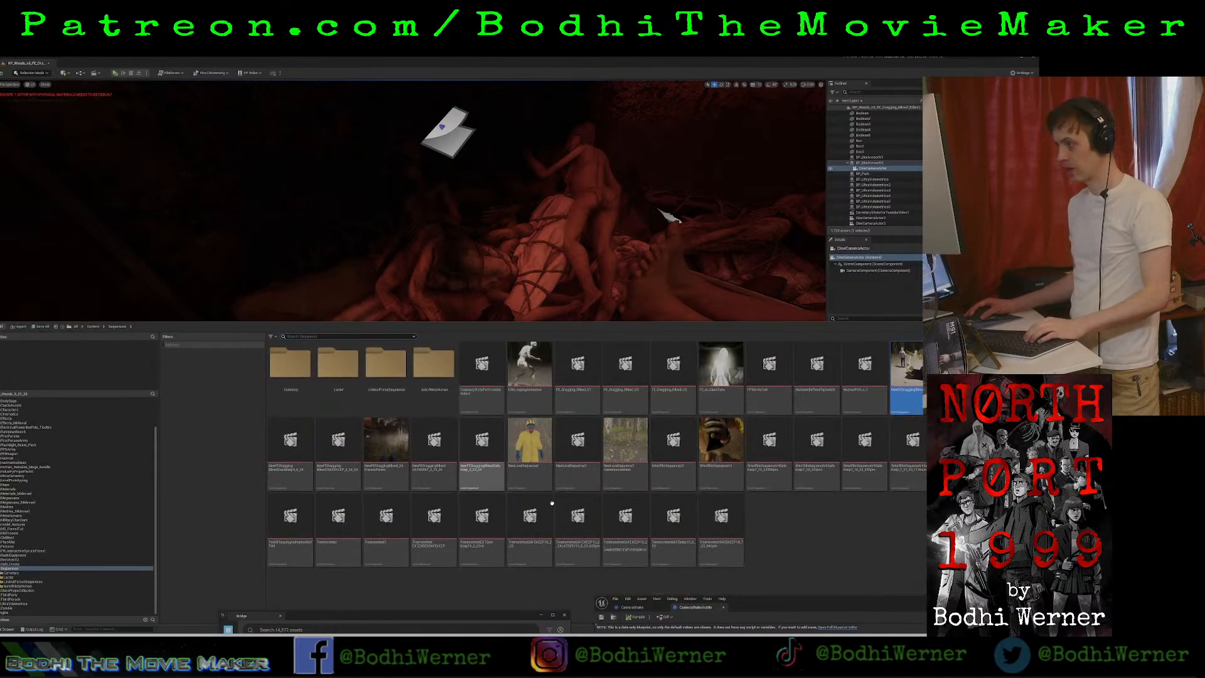
{"action": "double_click", "coordinate": [338, 370]}
{"action": "double_click", "coordinate": [299, 373]}
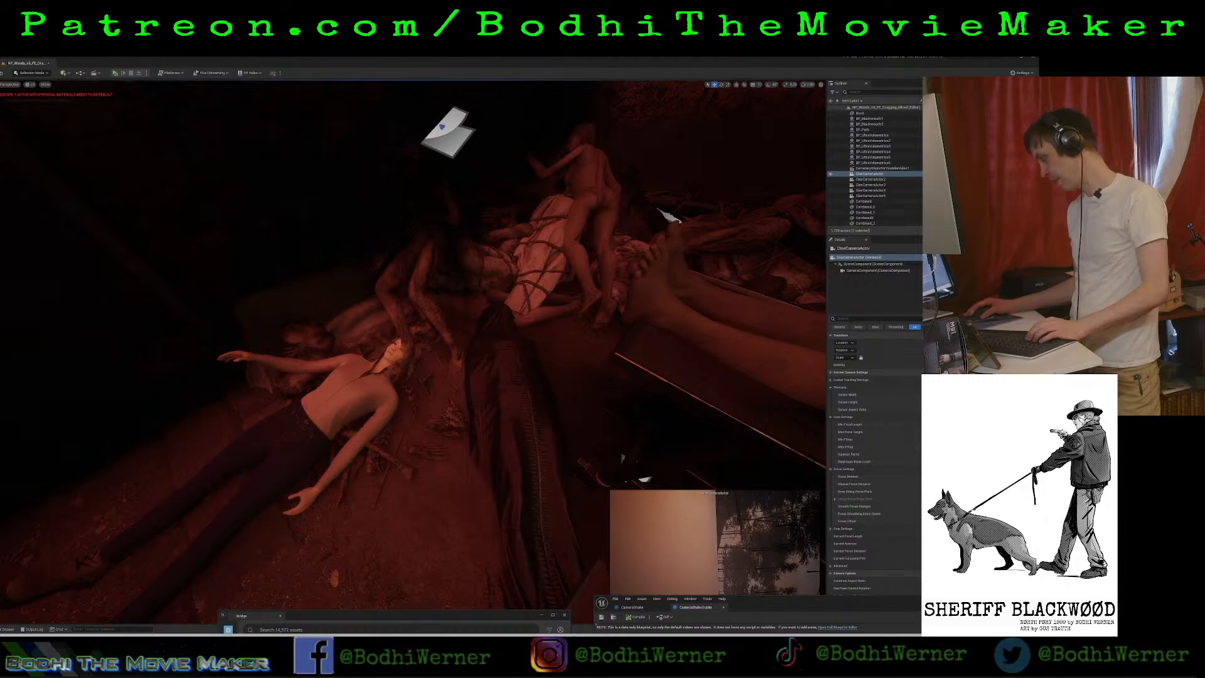
{"action": "left_click", "coordinate": [870, 196]}
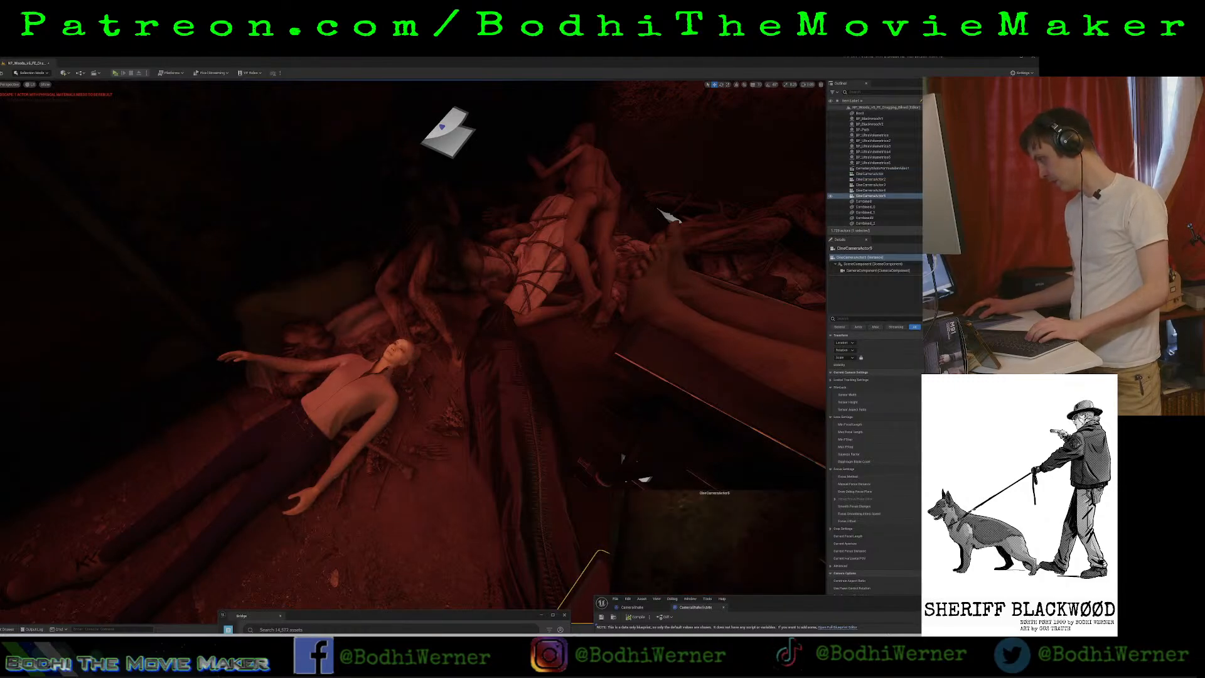
{"action": "left_click", "coordinate": [877, 271]}
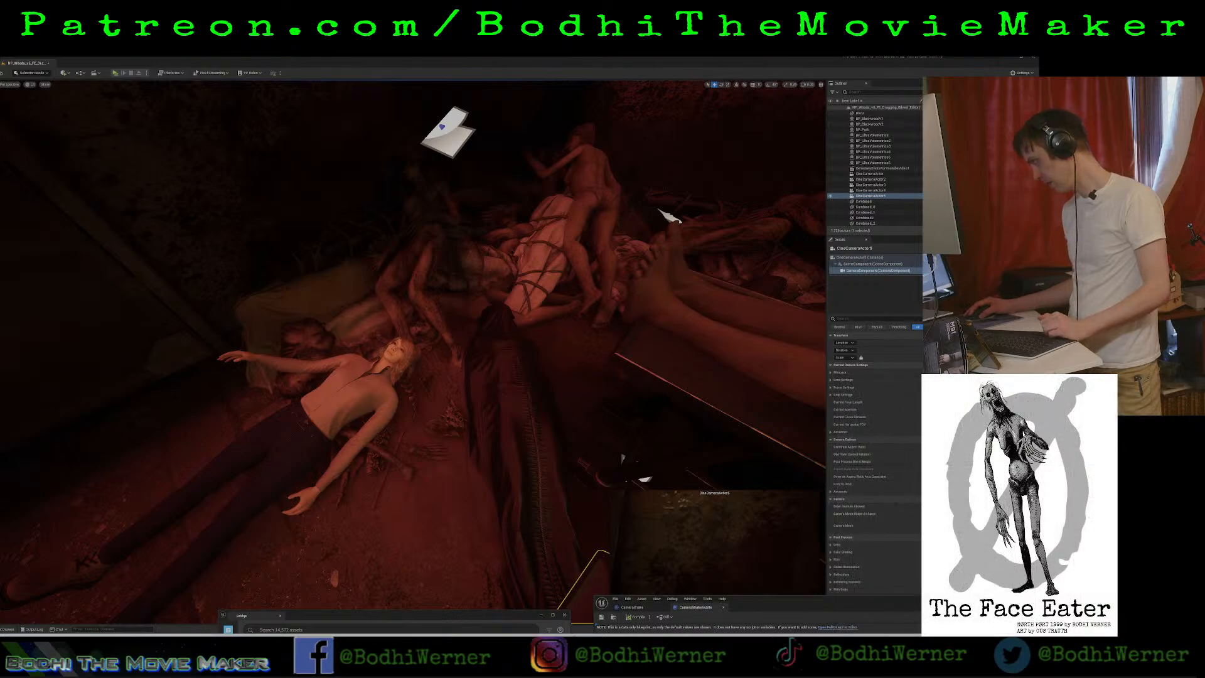
Undo the latest change, try rotating the cine camera over the body's head, and revert that rotation.
{"action": "key", "text": "ctrl+z"}
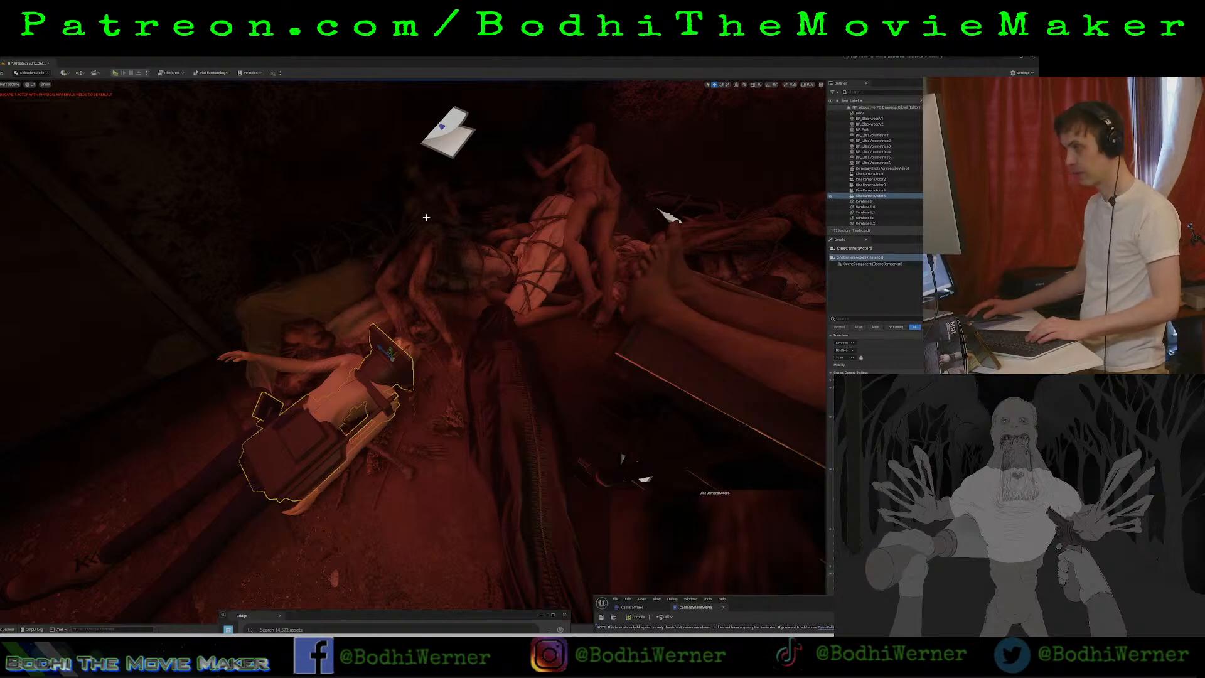
{"action": "left_click", "coordinate": [722, 85]}
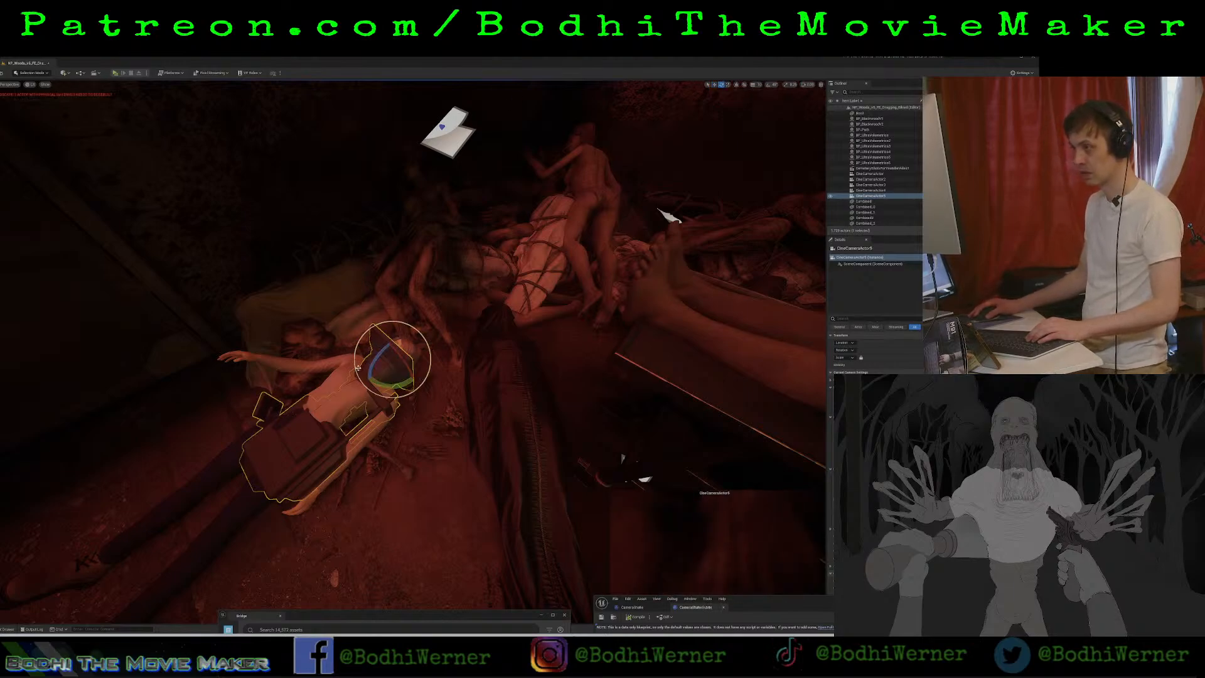
{"action": "mouse_move", "coordinate": [386, 371]}
{"action": "left_mouse_down"}
{"action": "mouse_move", "coordinate": [414, 337]}
{"action": "mouse_move", "coordinate": [388, 338]}
{"action": "mouse_move", "coordinate": [370, 362]}
{"action": "mouse_move", "coordinate": [378, 354]}
{"action": "mouse_move", "coordinate": [382, 373]}
{"action": "mouse_move", "coordinate": [397, 353]}
{"action": "left_mouse_up"}
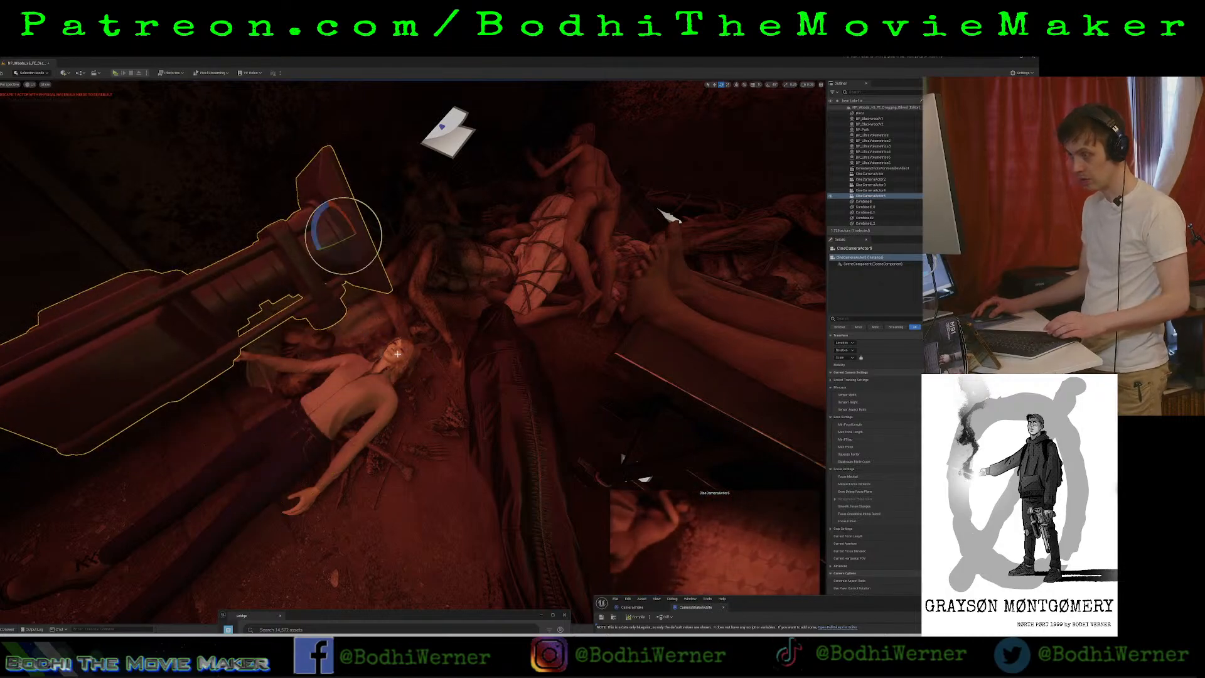
{"action": "key", "text": "ctrl+z"}
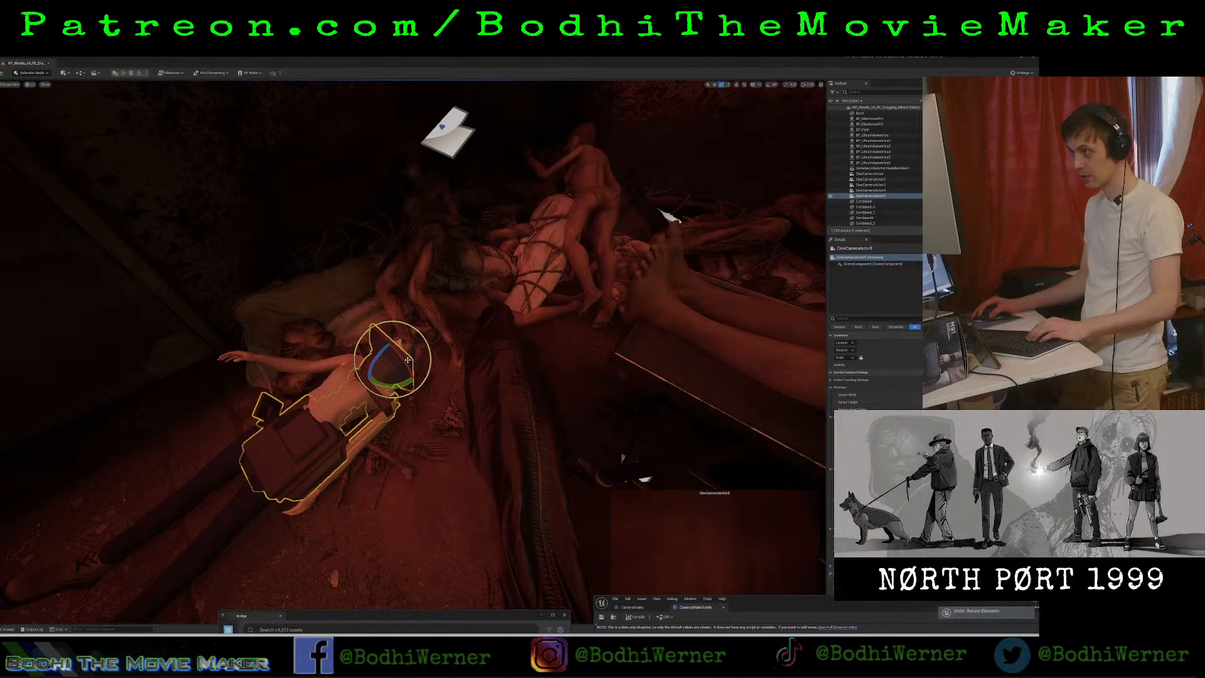
Rotate the cine camera and move it across the floor to the body's head.
{"action": "left_click_drag", "start_coordinate": [378, 353], "coordinate": [349, 383]}
{"action": "key", "text": "space"}
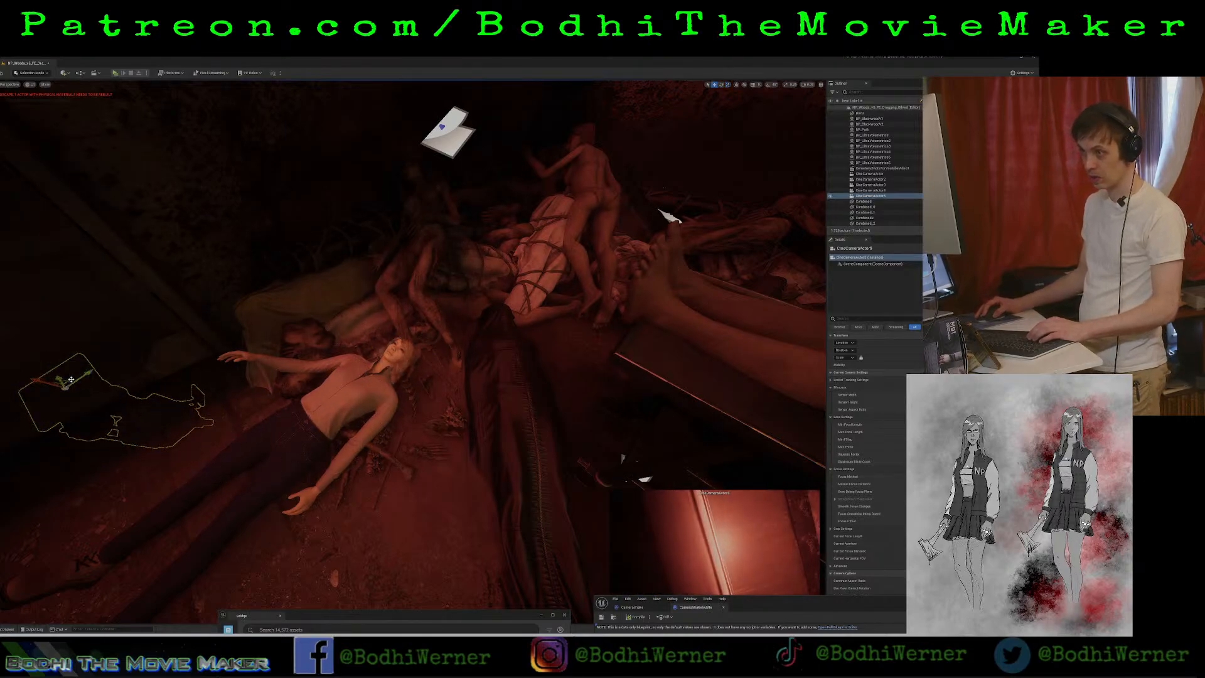
{"action": "left_click_drag", "start_coordinate": [71, 379], "coordinate": [415, 354]}
{"action": "right_click_drag", "start_coordinate": [414, 354], "coordinate": [449, 377]}
Rotate the cine camera so its frame sits level with the body's face, undoing the first attempt.
{"action": "key", "text": "e"}
{"action": "mouse_move", "coordinate": [443, 348]}
{"action": "left_mouse_down"}
{"action": "mouse_move", "coordinate": [457, 330]}
{"action": "mouse_move", "coordinate": [438, 342]}
{"action": "left_mouse_up"}
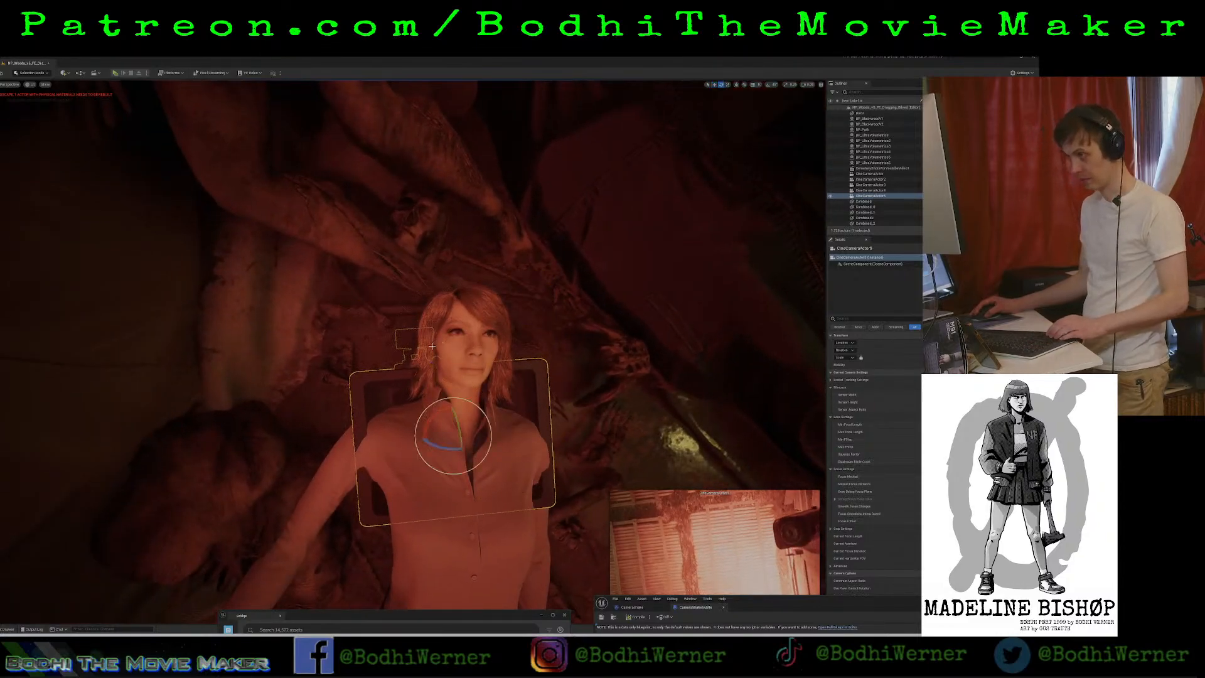
{"action": "key", "text": "ctrl+z"}
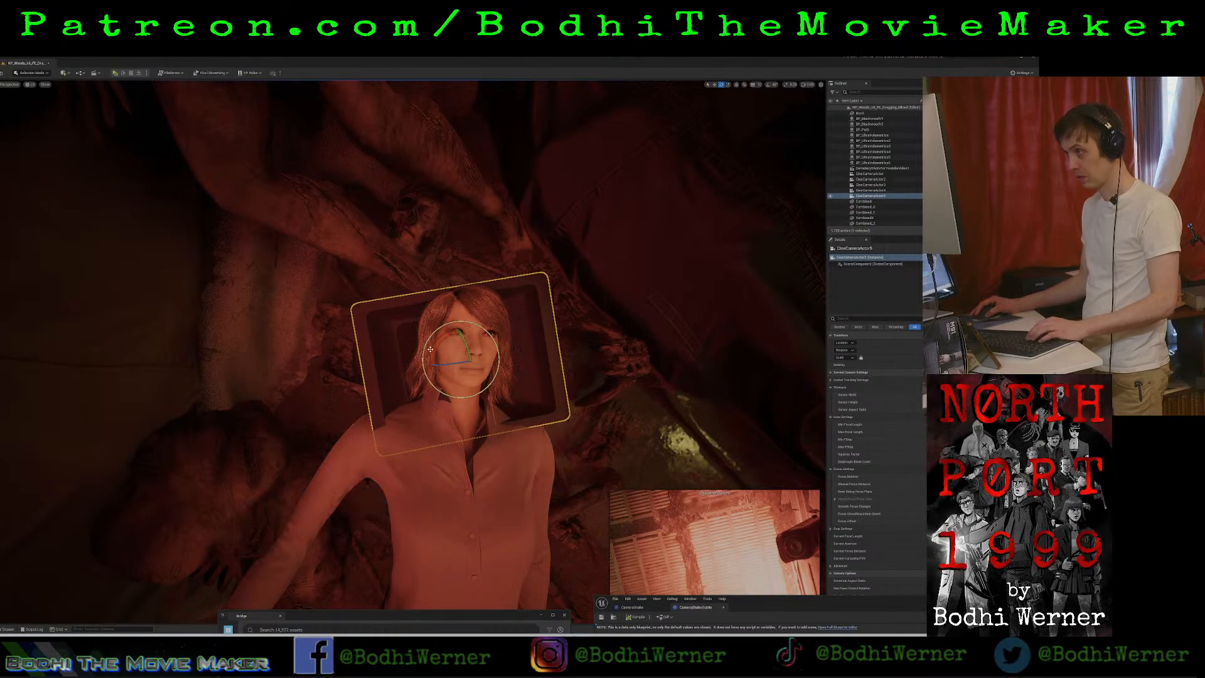
{"action": "left_click_drag", "start_coordinate": [433, 350], "coordinate": [512, 298]}
{"action": "key", "text": "w"}
Select the body's head control and rotate it to turn the head.
{"action": "left_click", "coordinate": [512, 299]}
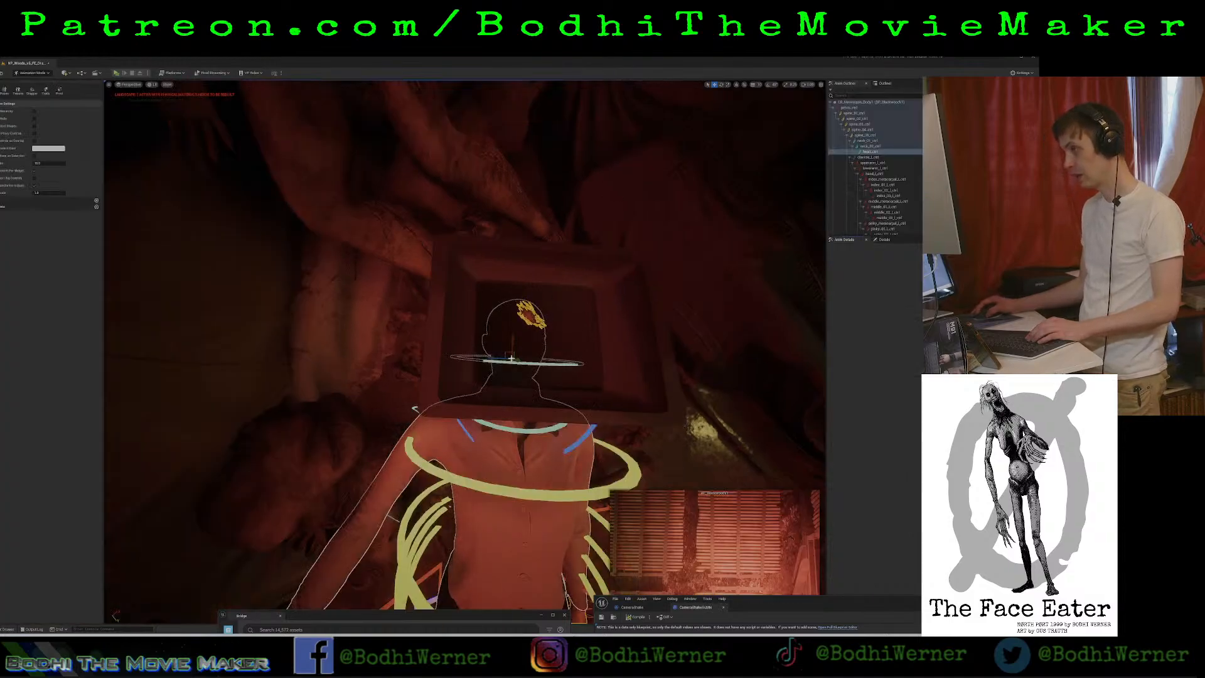
{"action": "left_click", "coordinate": [722, 85]}
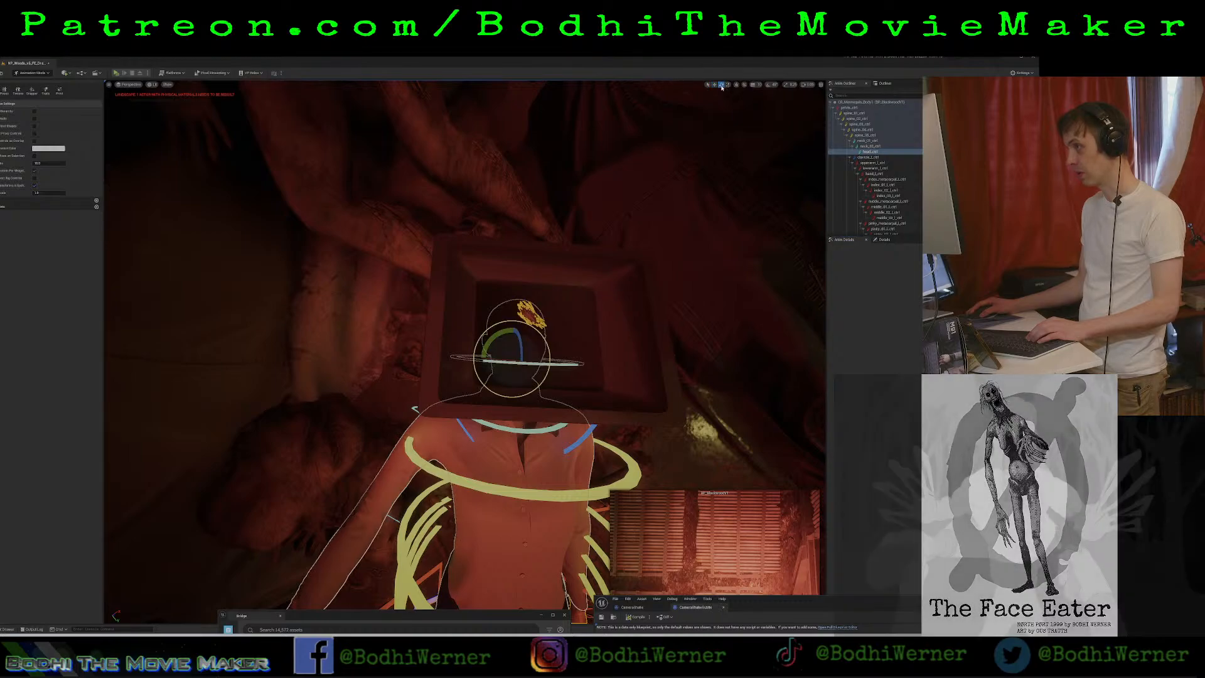
{"action": "left_click_drag", "start_coordinate": [511, 361], "coordinate": [553, 350]}
{"action": "left_click_drag", "start_coordinate": [565, 403], "coordinate": [534, 322]}
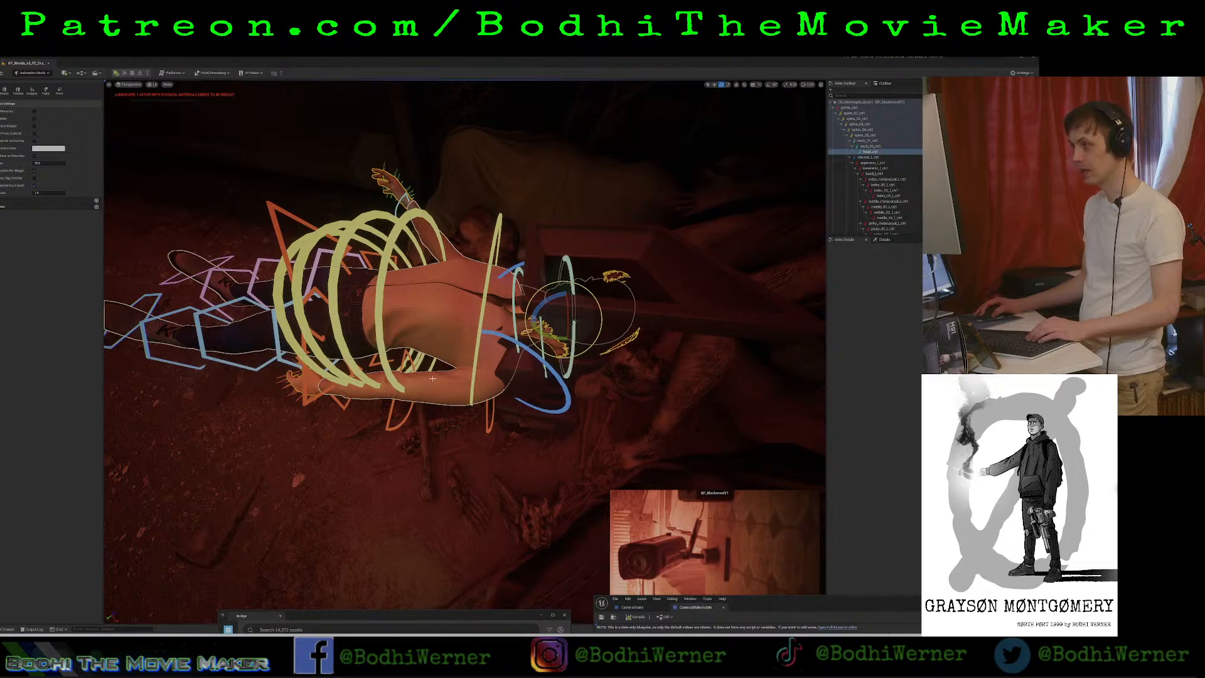
Rotate the body's lower arm control to swing the forearm and hand outward from the hip.
{"action": "left_click", "coordinate": [493, 414]}
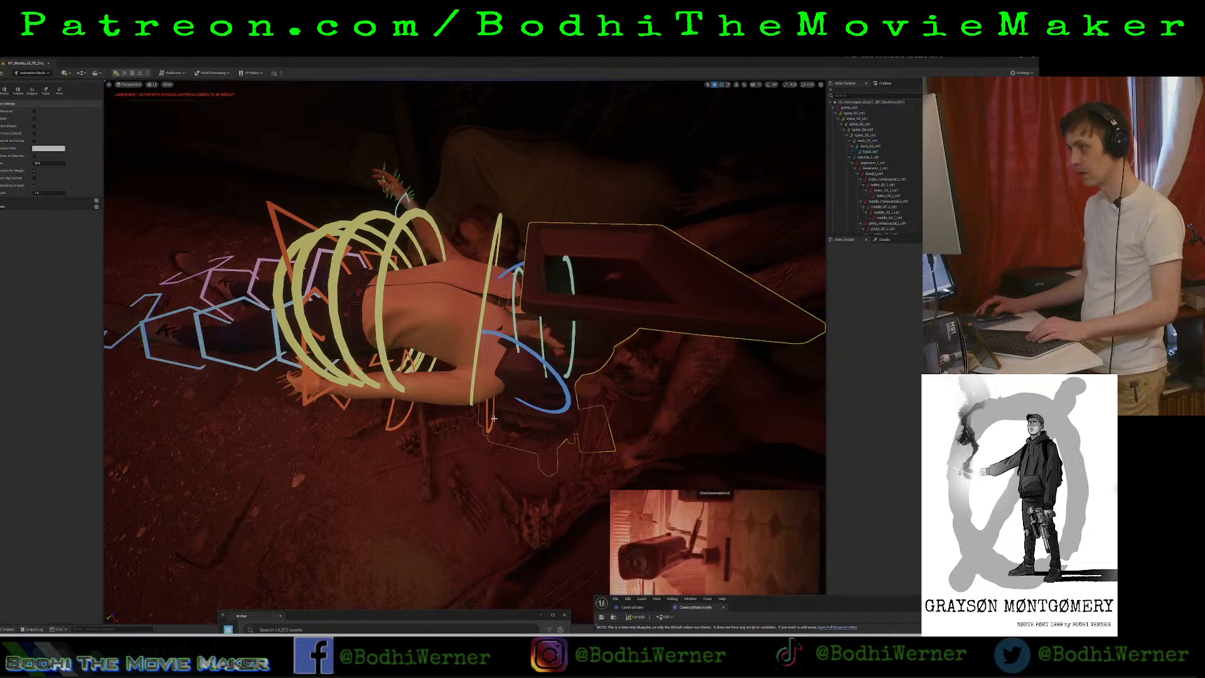
{"action": "left_click", "coordinate": [403, 407]}
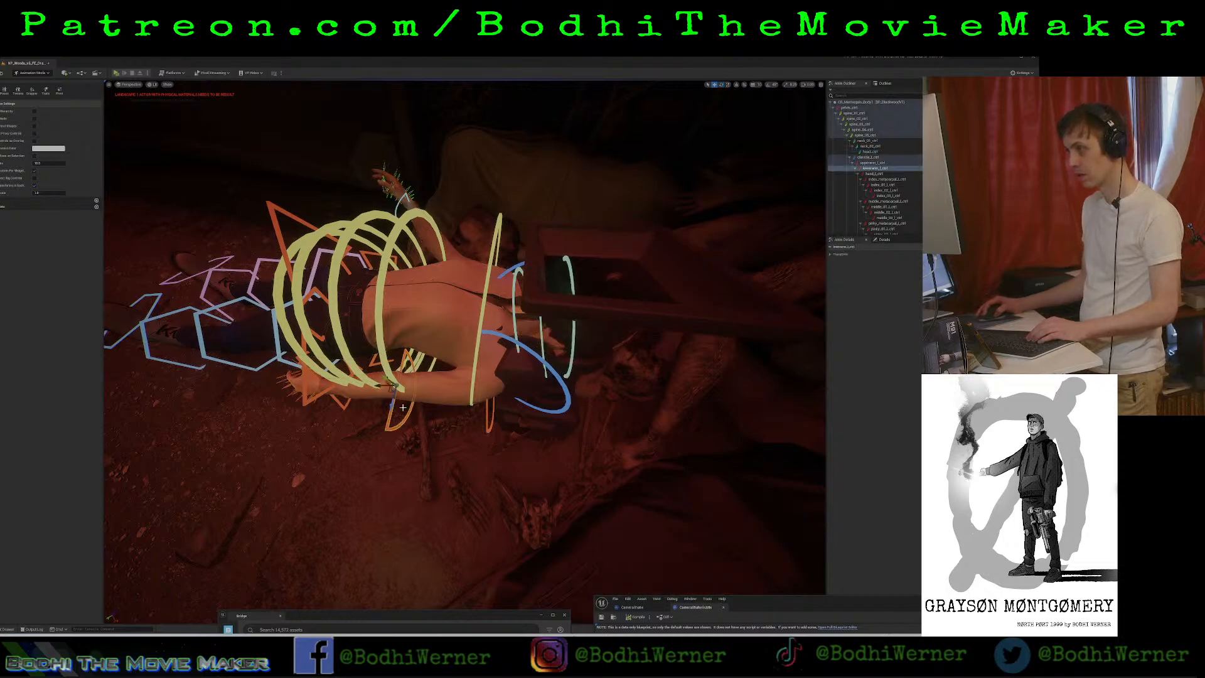
{"action": "left_click_drag", "start_coordinate": [392, 386], "coordinate": [347, 373]}
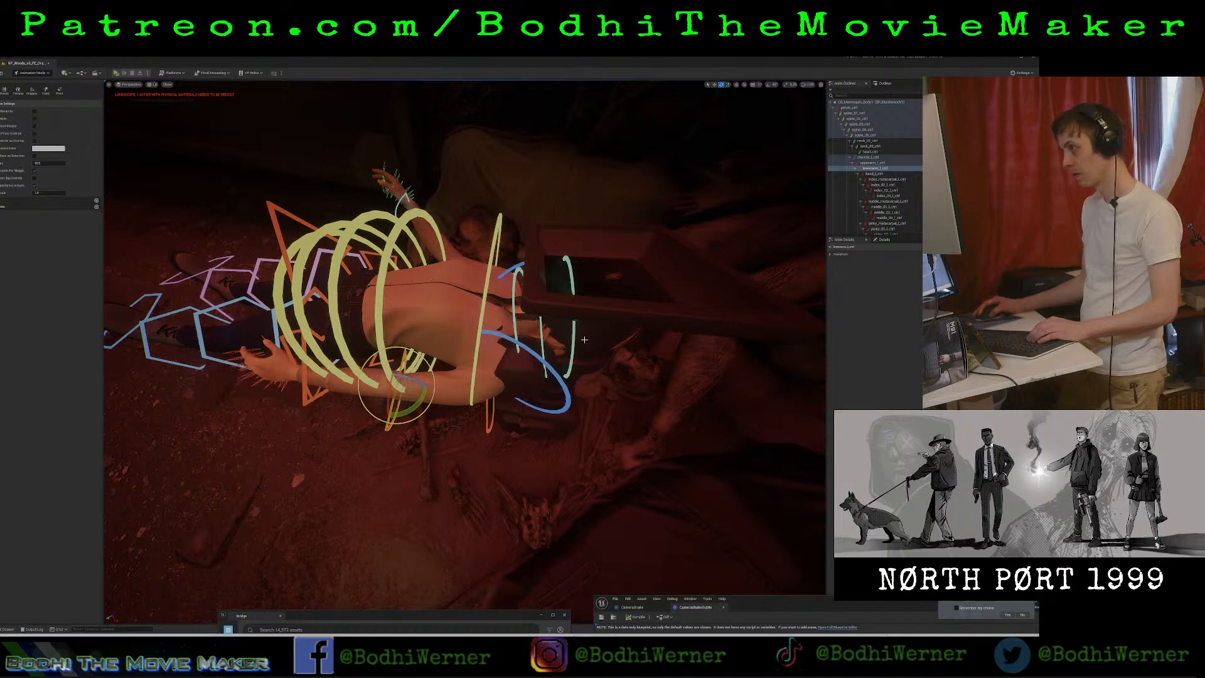
Rotate the body's neck and head controls to adjust how the head lies.
{"action": "left_click", "coordinate": [515, 318]}
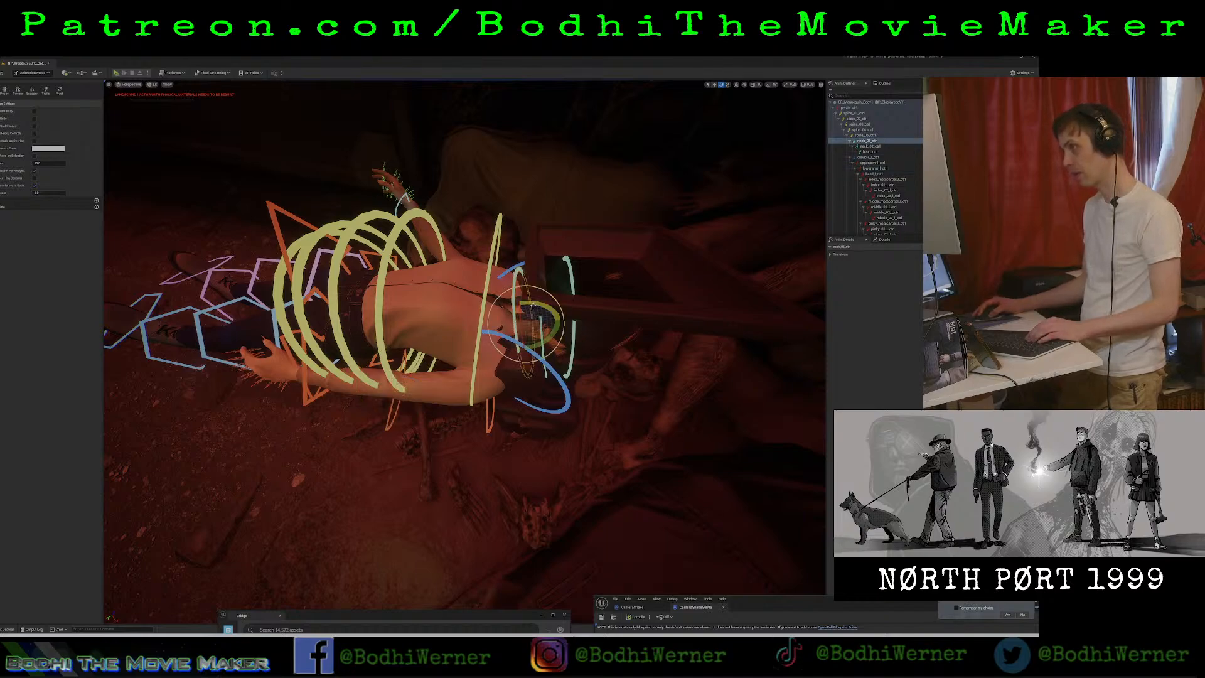
{"action": "left_click_drag", "start_coordinate": [533, 306], "coordinate": [601, 315]}
{"action": "left_click", "coordinate": [572, 329]}
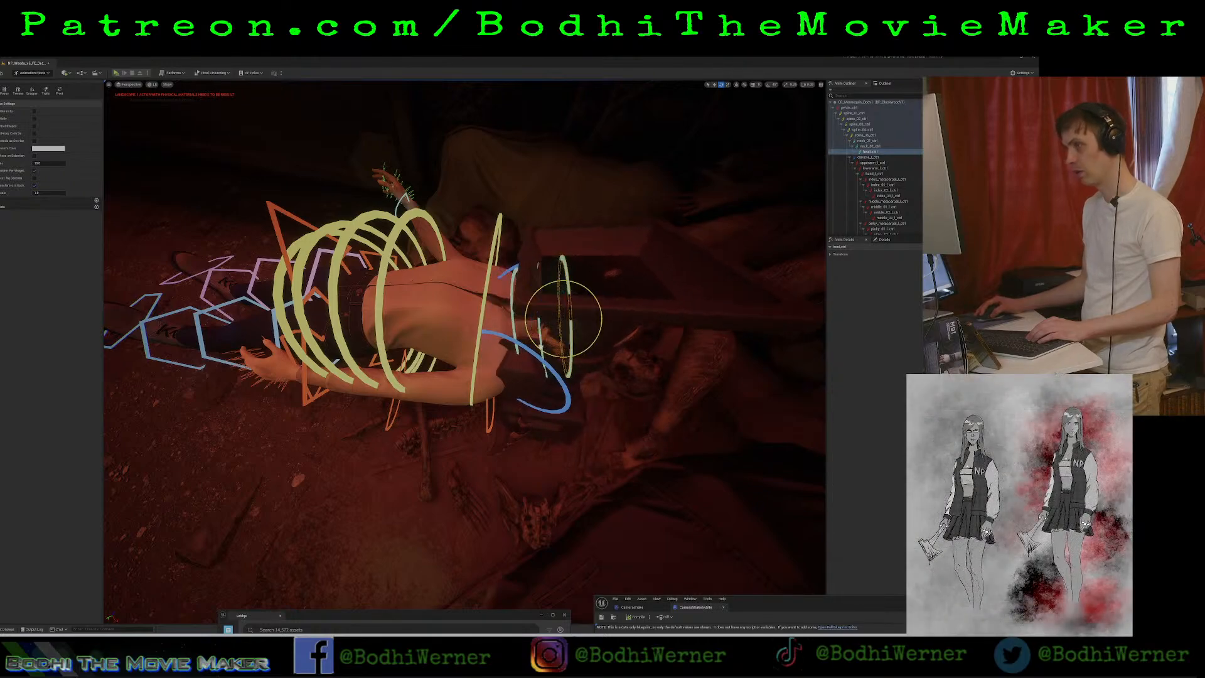
{"action": "left_click_drag", "start_coordinate": [540, 310], "coordinate": [600, 316]}
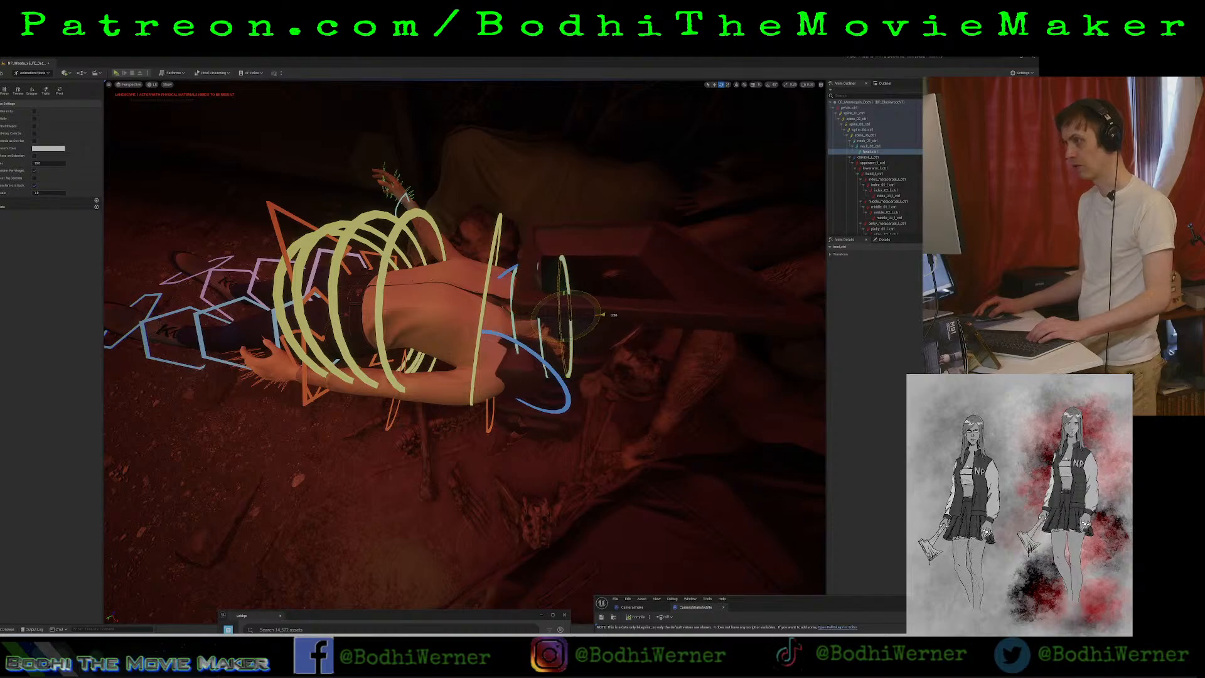
{"action": "right_click_drag", "start_coordinate": [600, 315], "coordinate": [709, 342]}
Rotate and reposition the body's pelvis control so the whole figure lies flat on the larder floor.
{"action": "left_click", "coordinate": [512, 313]}
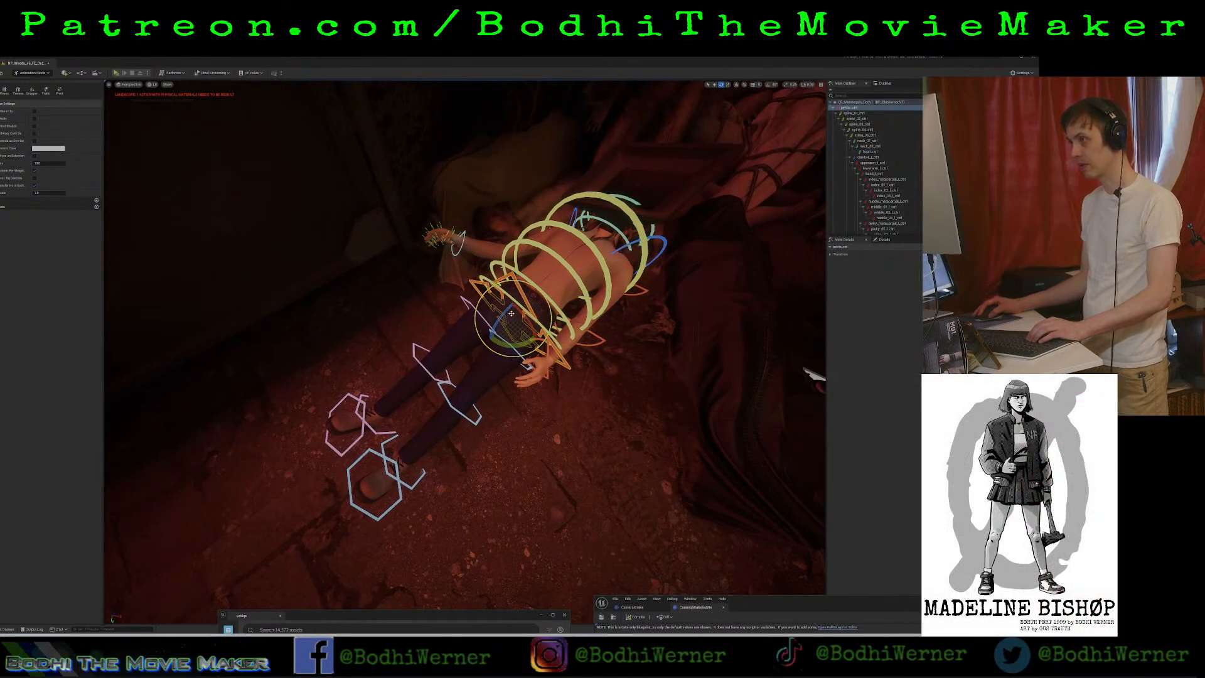
{"action": "left_click_drag", "start_coordinate": [510, 313], "coordinate": [501, 315]}
{"action": "right_click_drag", "start_coordinate": [501, 315], "coordinate": [436, 222]}
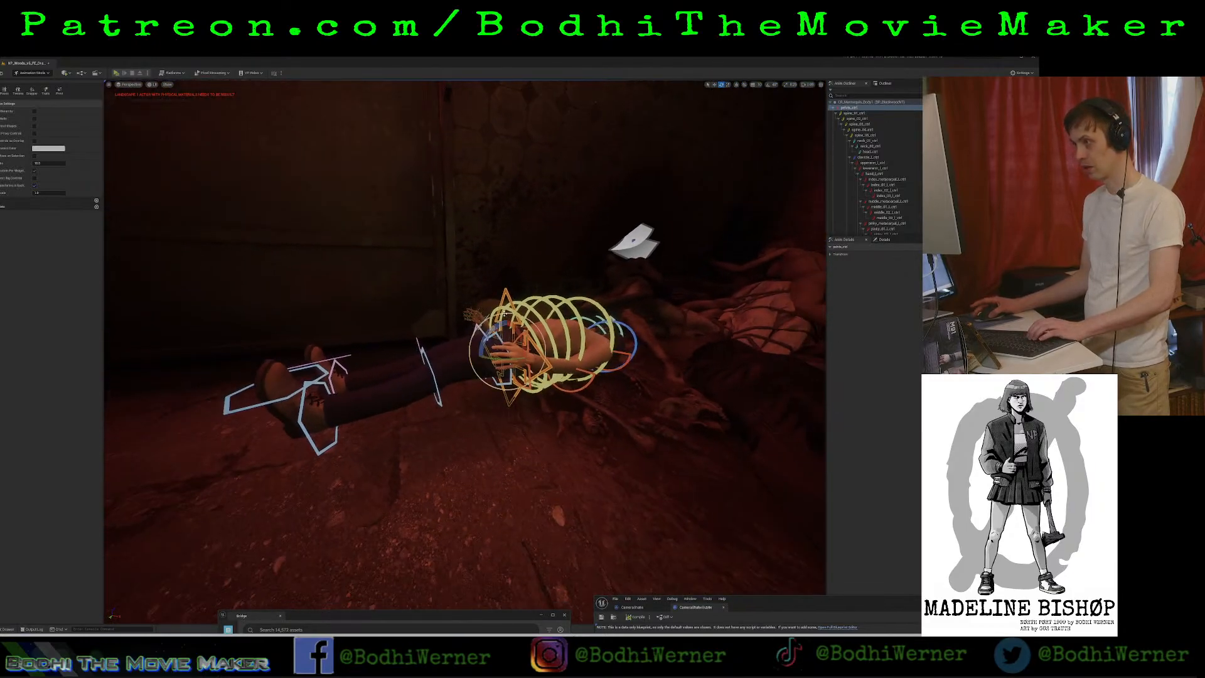
{"action": "left_click_drag", "start_coordinate": [504, 313], "coordinate": [512, 367]}
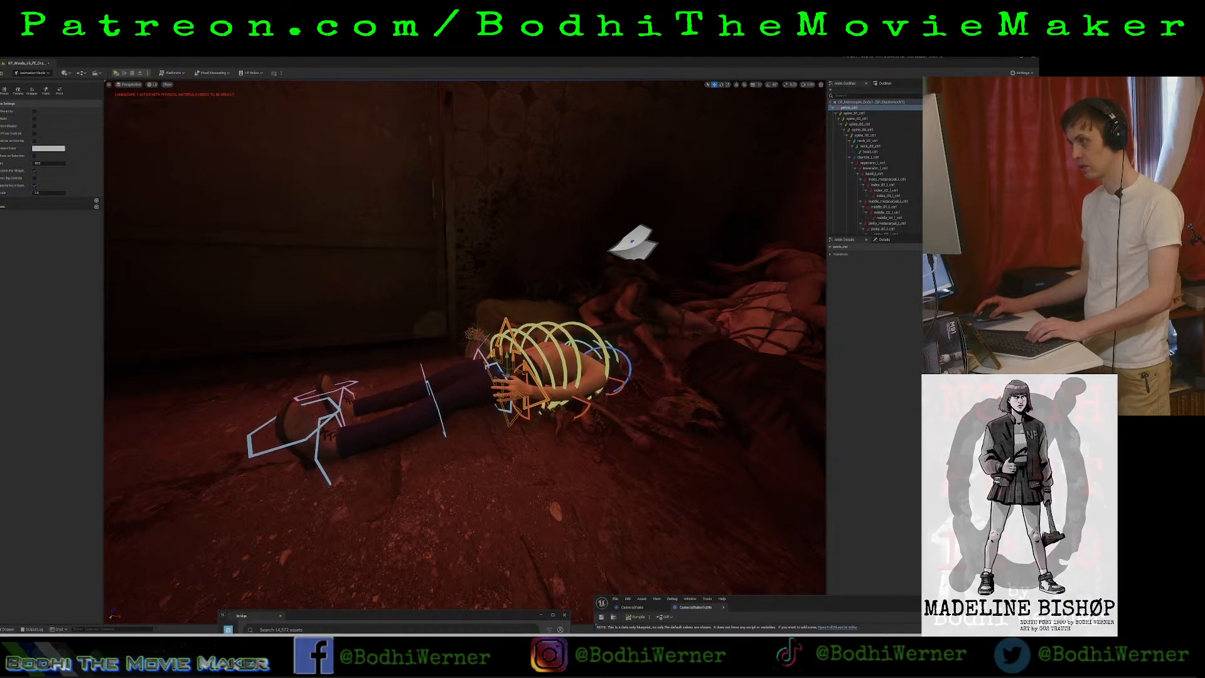
{"action": "right_click_drag", "start_coordinate": [512, 367], "coordinate": [655, 394]}
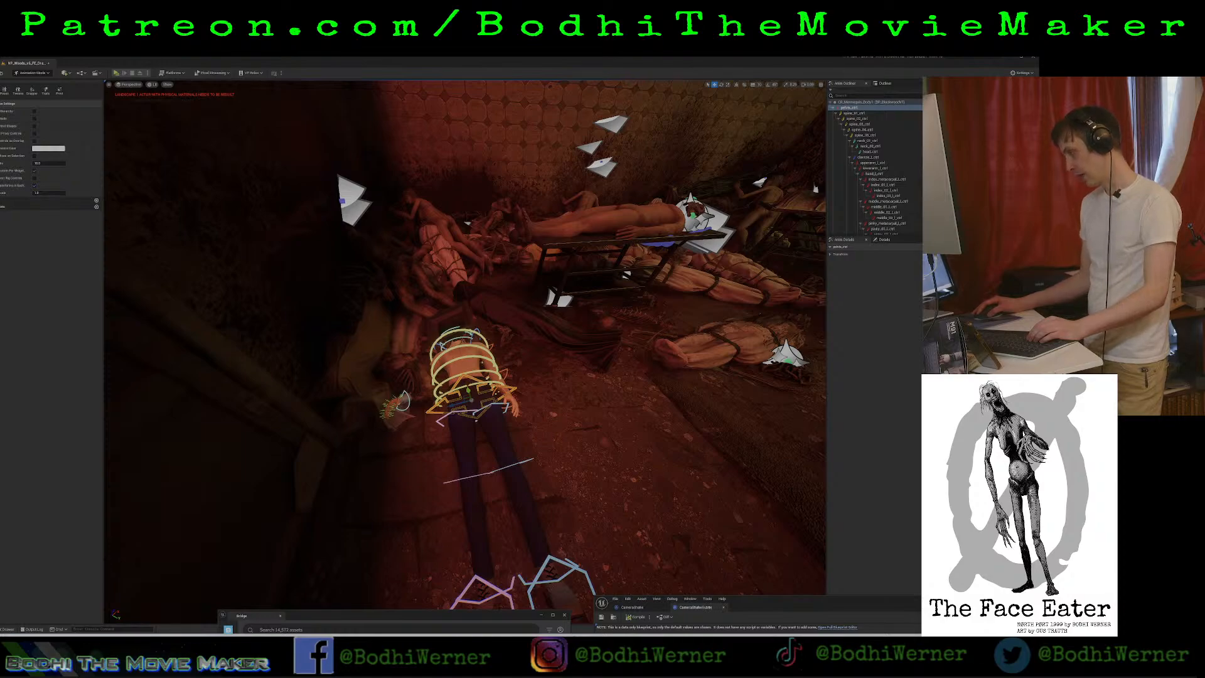
Delete the cine camera sitting at the body's head.
{"action": "left_click", "coordinate": [482, 362]}
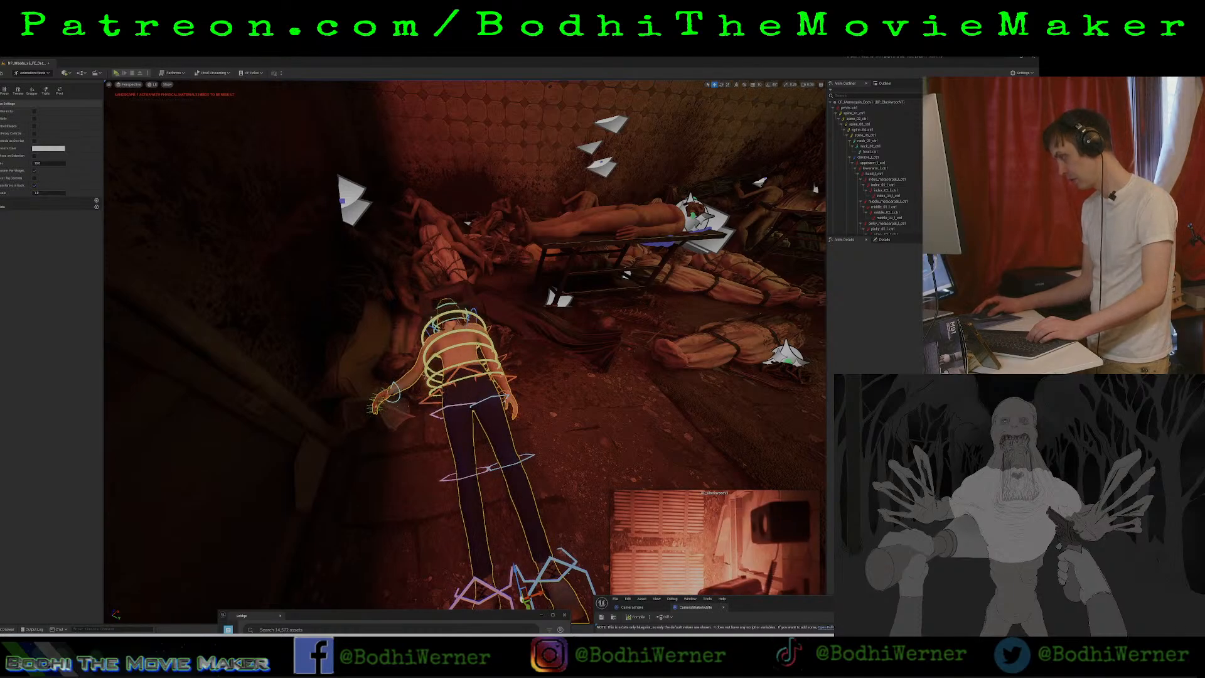
{"action": "key", "text": "Escape"}
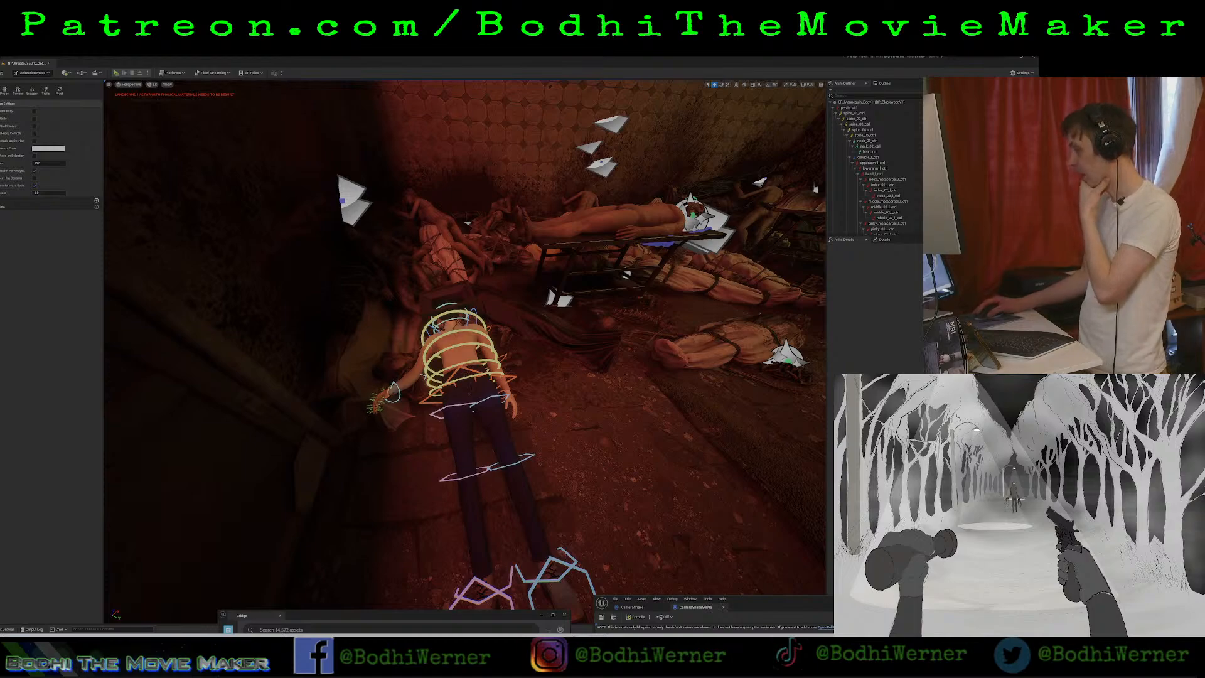
{"action": "left_click", "coordinate": [448, 299]}
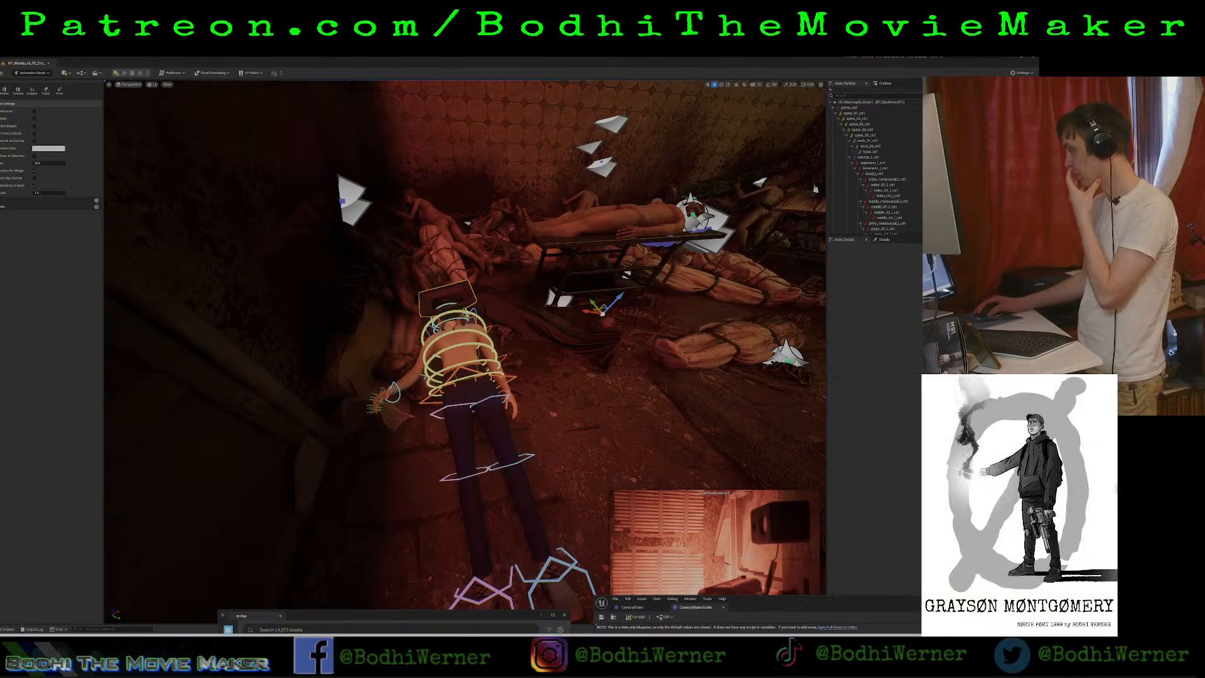
{"action": "key", "text": "Delete"}
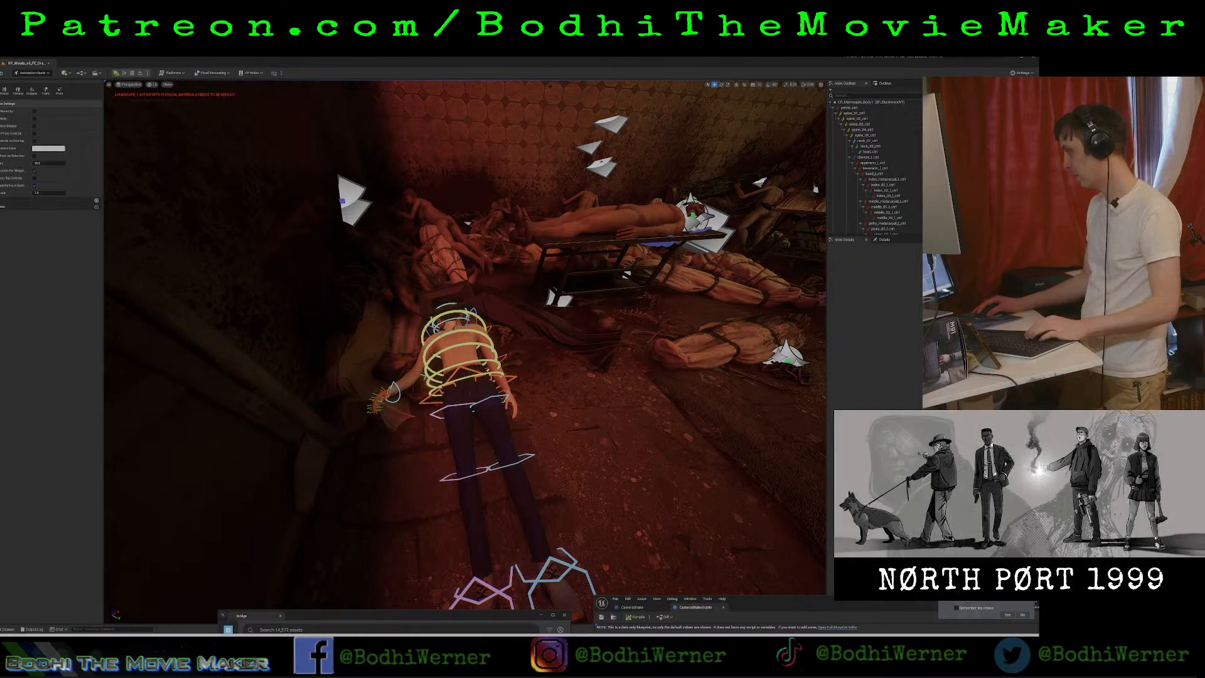
Undo the cine camera deletion and check the lying body with the editor overlays briefly hidden.
{"action": "key", "text": "ctrl+z"}
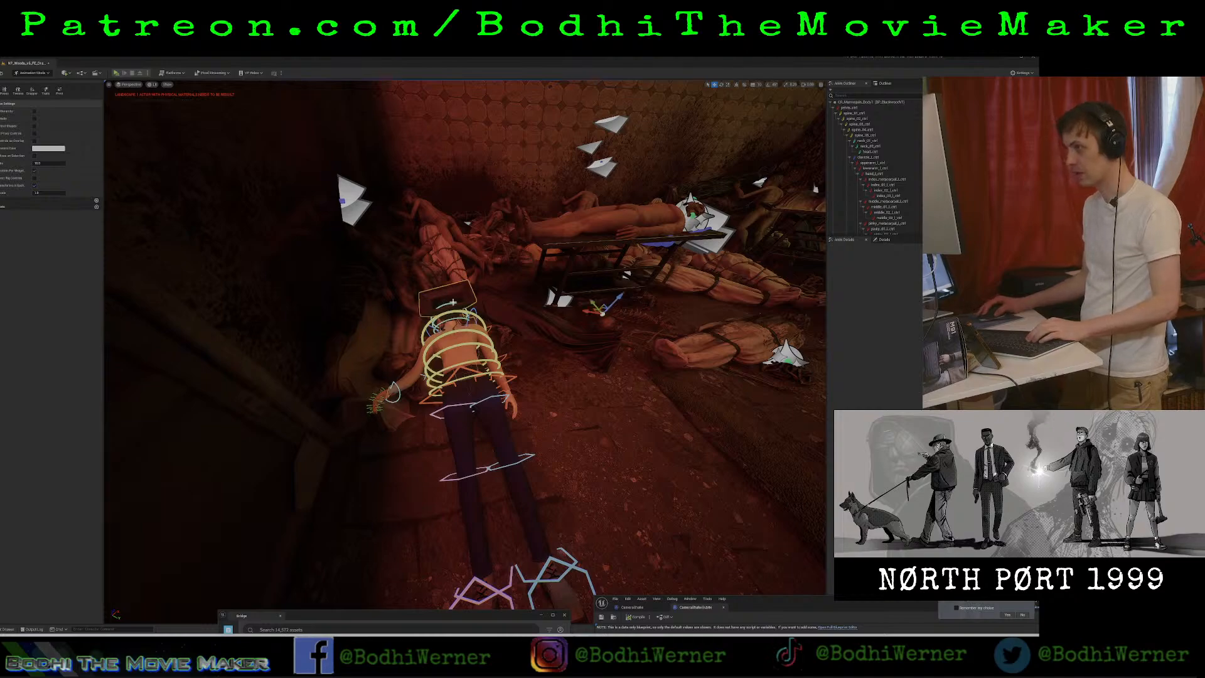
{"action": "left_click_drag", "start_coordinate": [755, 599], "coordinate": [788, 620]}
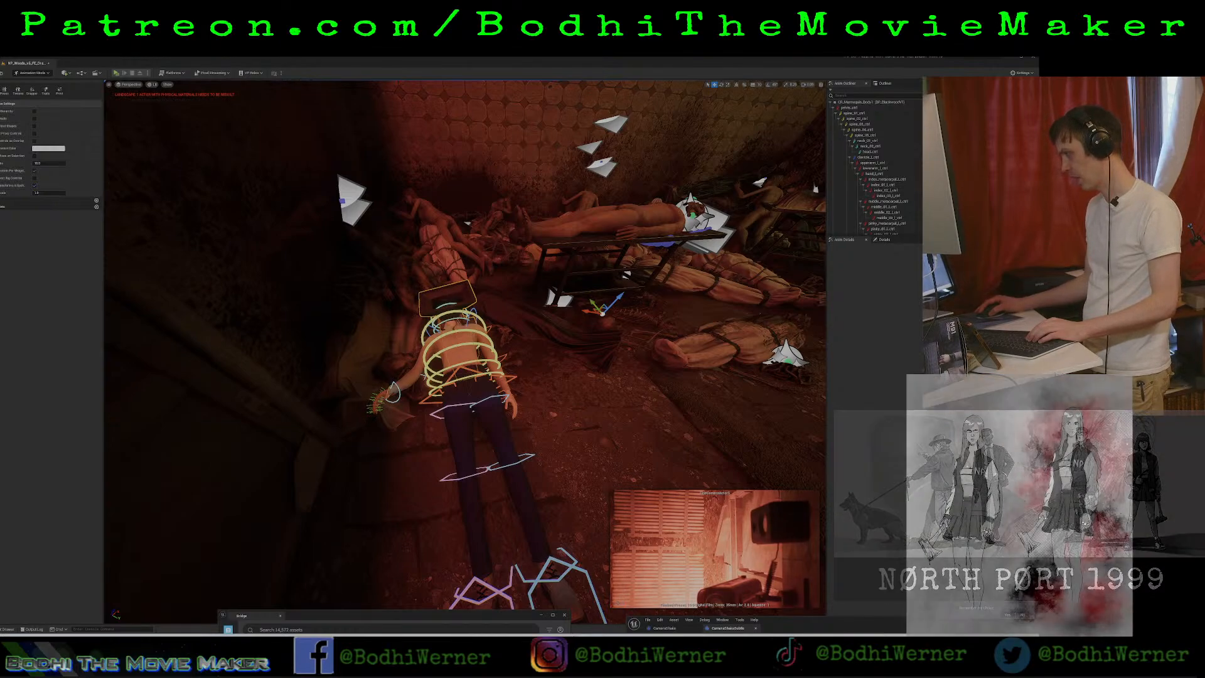
{"action": "key", "text": "g"}
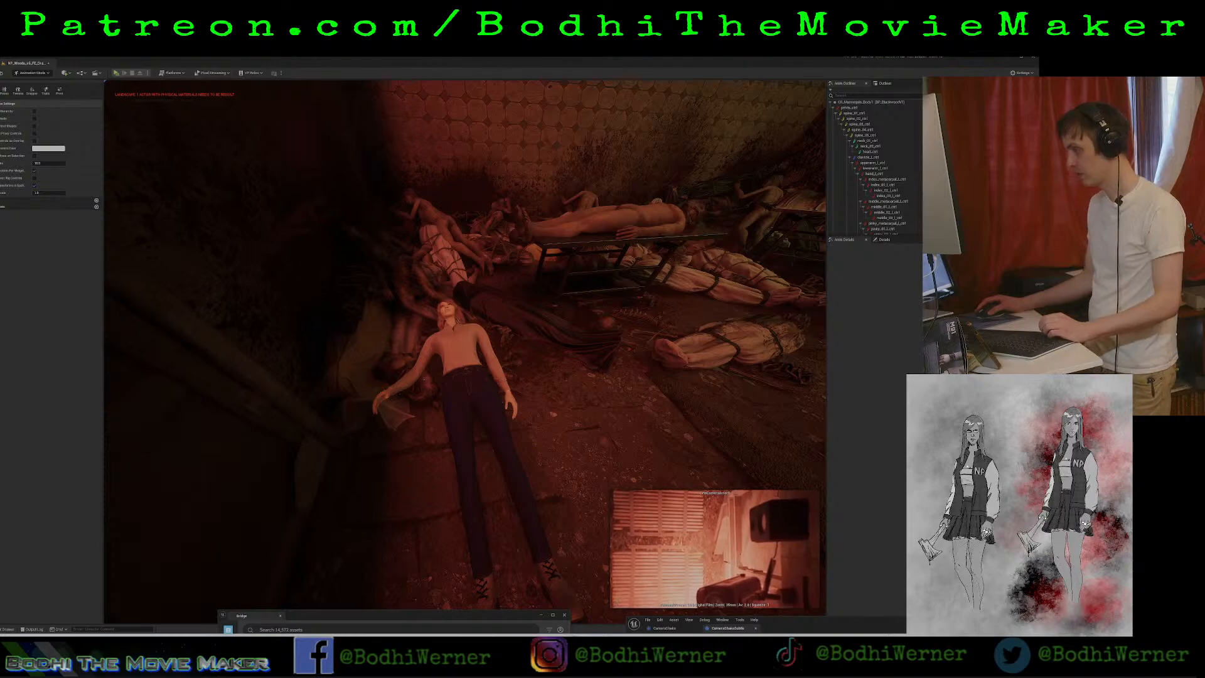
{"action": "key", "text": "g"}
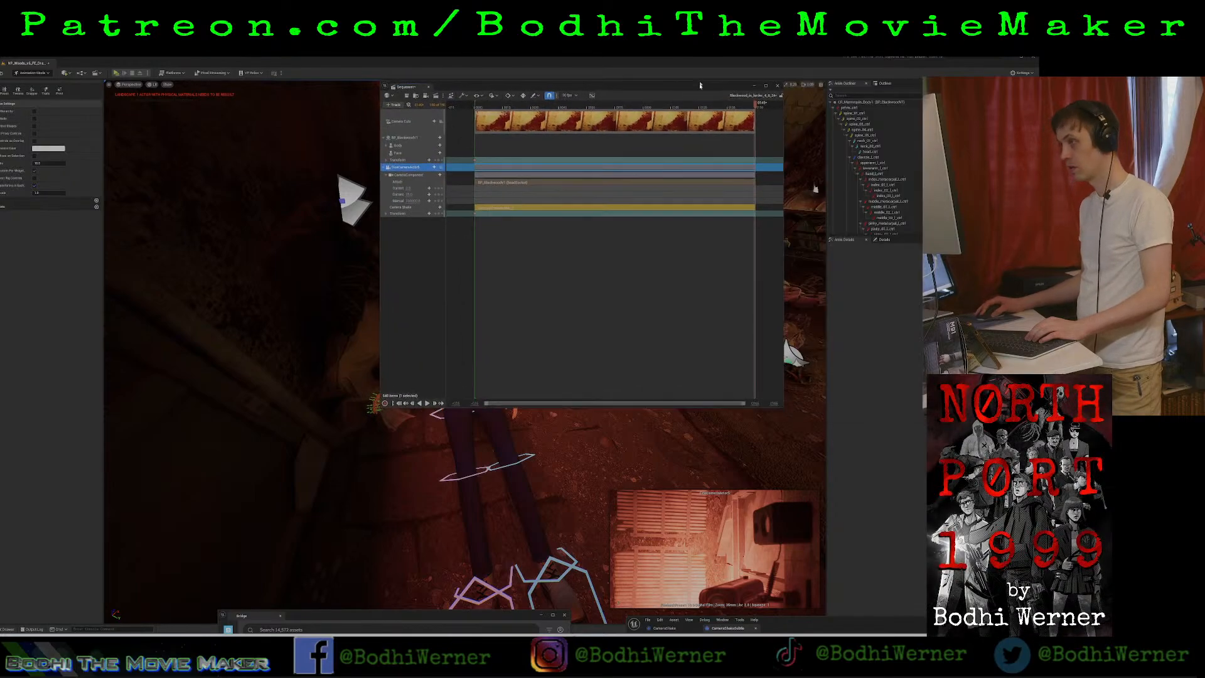
Dock the floating Sequencer beside the viewport and widen it so its timeline has more room.
{"action": "left_click_drag", "start_coordinate": [697, 102], "coordinate": [175, 169]}
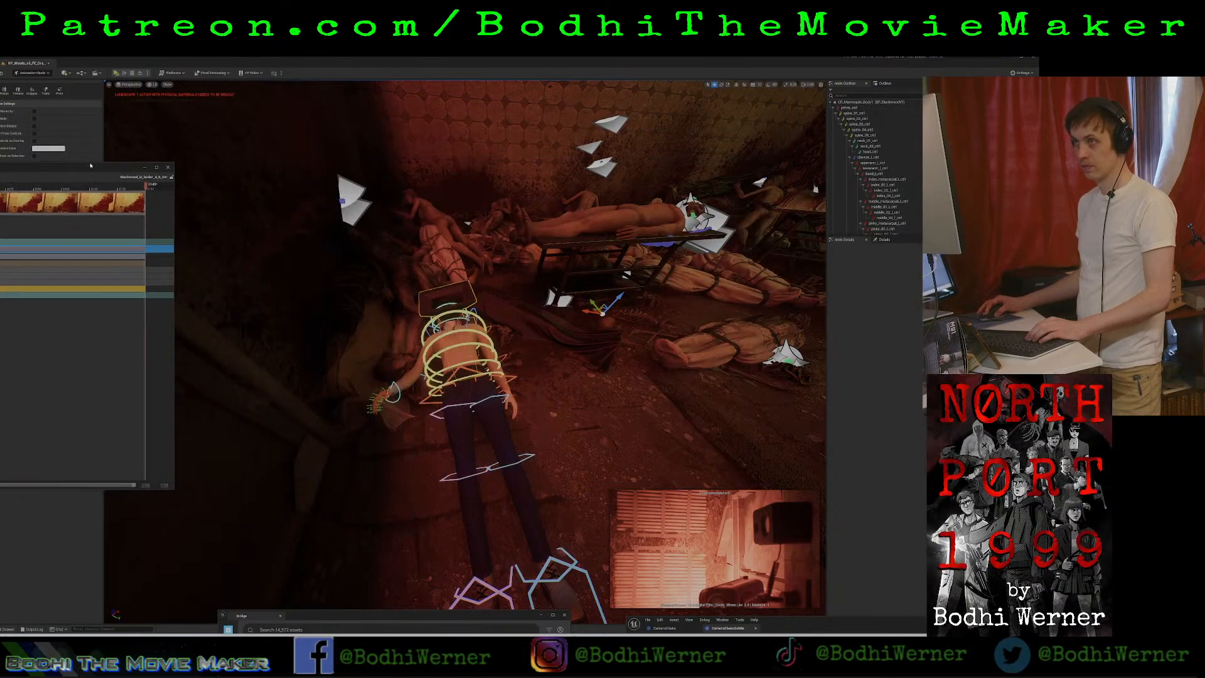
{"action": "mouse_move", "coordinate": [71, 172]}
{"action": "left_mouse_down"}
{"action": "mouse_move", "coordinate": [182, 204]}
{"action": "mouse_move", "coordinate": [88, 164]}
{"action": "mouse_move", "coordinate": [114, 162]}
{"action": "mouse_move", "coordinate": [82, 158]}
{"action": "left_mouse_up"}
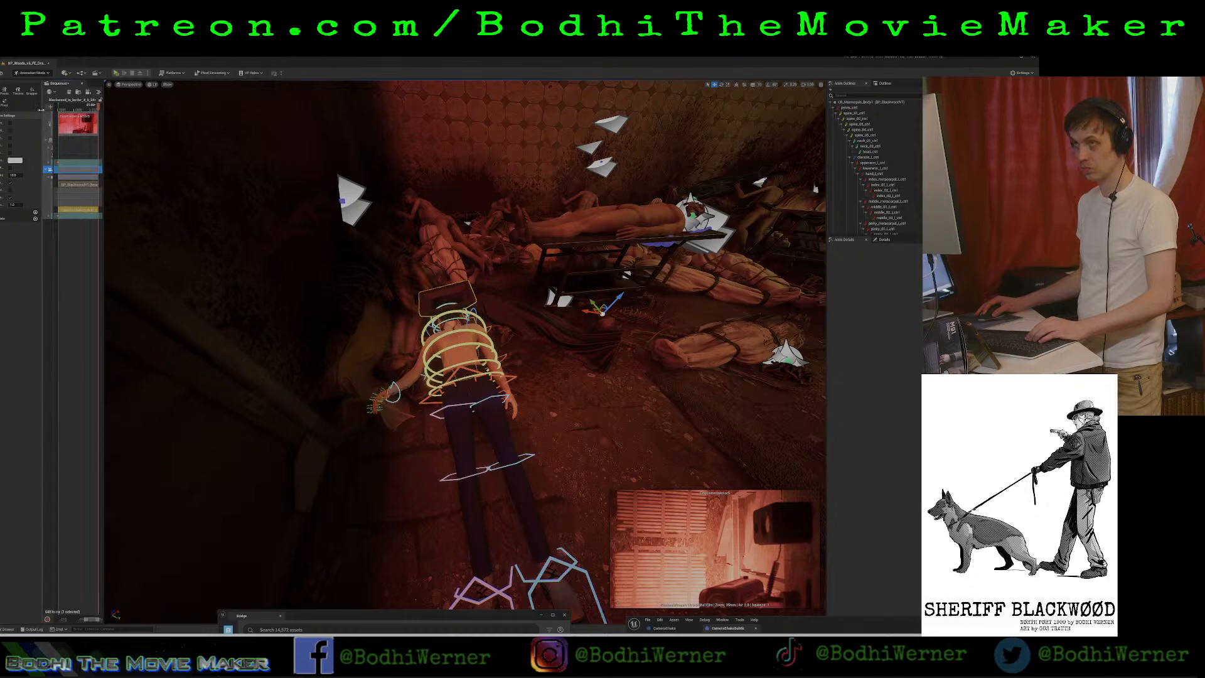
{"action": "left_click_drag", "start_coordinate": [43, 113], "coordinate": [12, 115]}
{"action": "left_click_drag", "start_coordinate": [103, 117], "coordinate": [311, 123]}
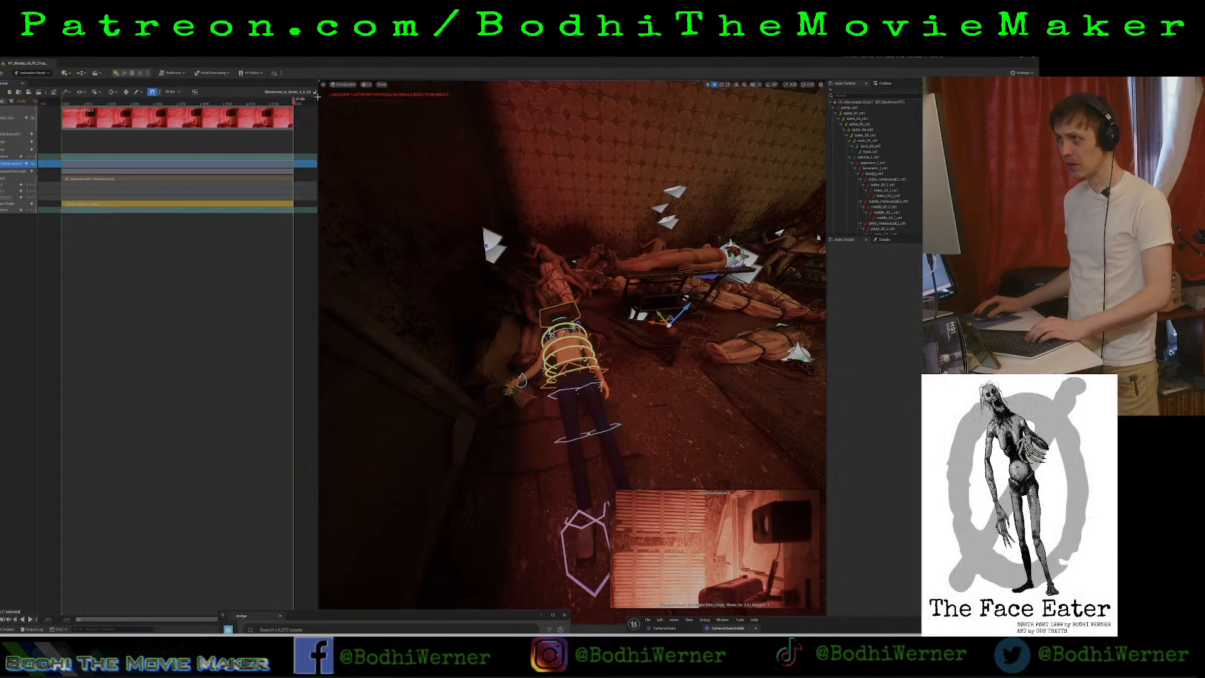
{"action": "left_click_drag", "start_coordinate": [320, 95], "coordinate": [826, 126]}
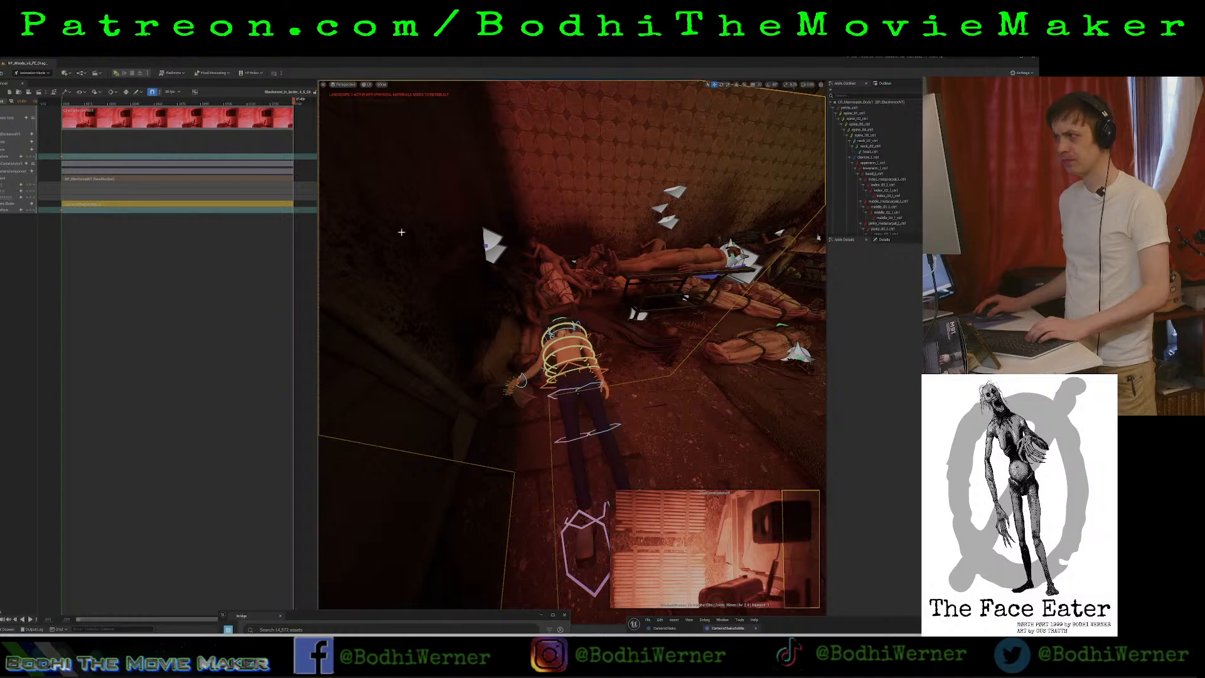
{"action": "left_click_drag", "start_coordinate": [313, 99], "coordinate": [914, 135]}
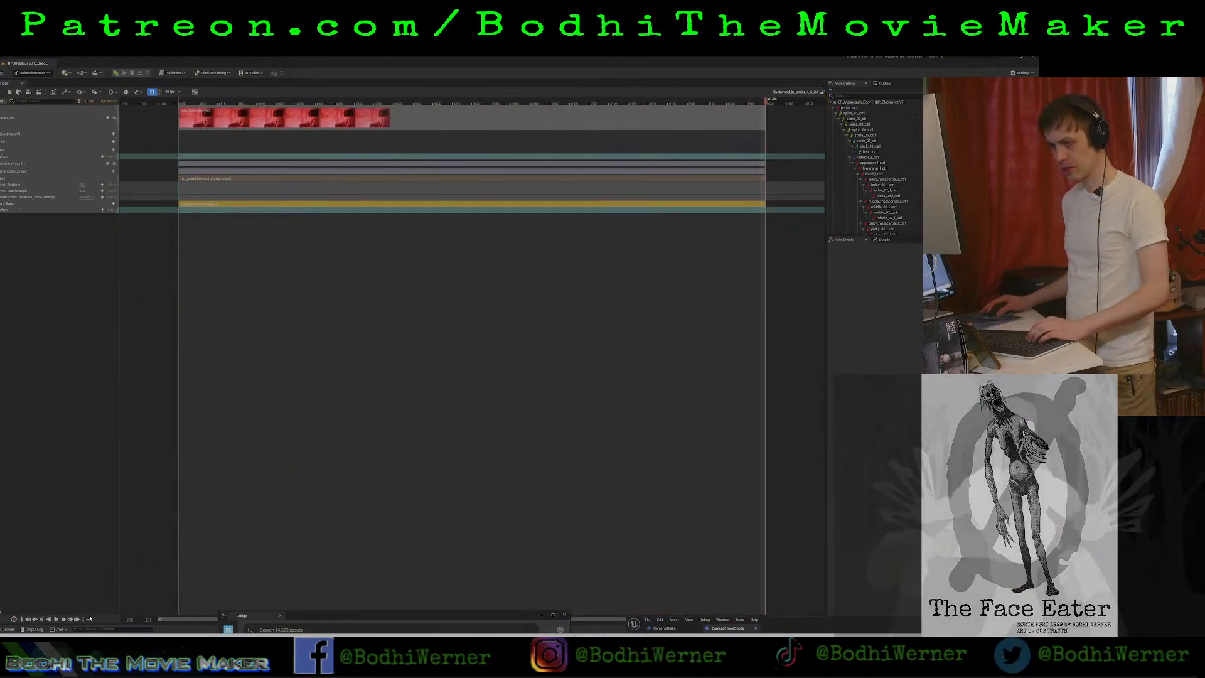
Zoom out the sequence timeline and extend the end of the playback range far past the existing sections.
{"action": "left_click_drag", "start_coordinate": [147, 620], "coordinate": [1, 620]}
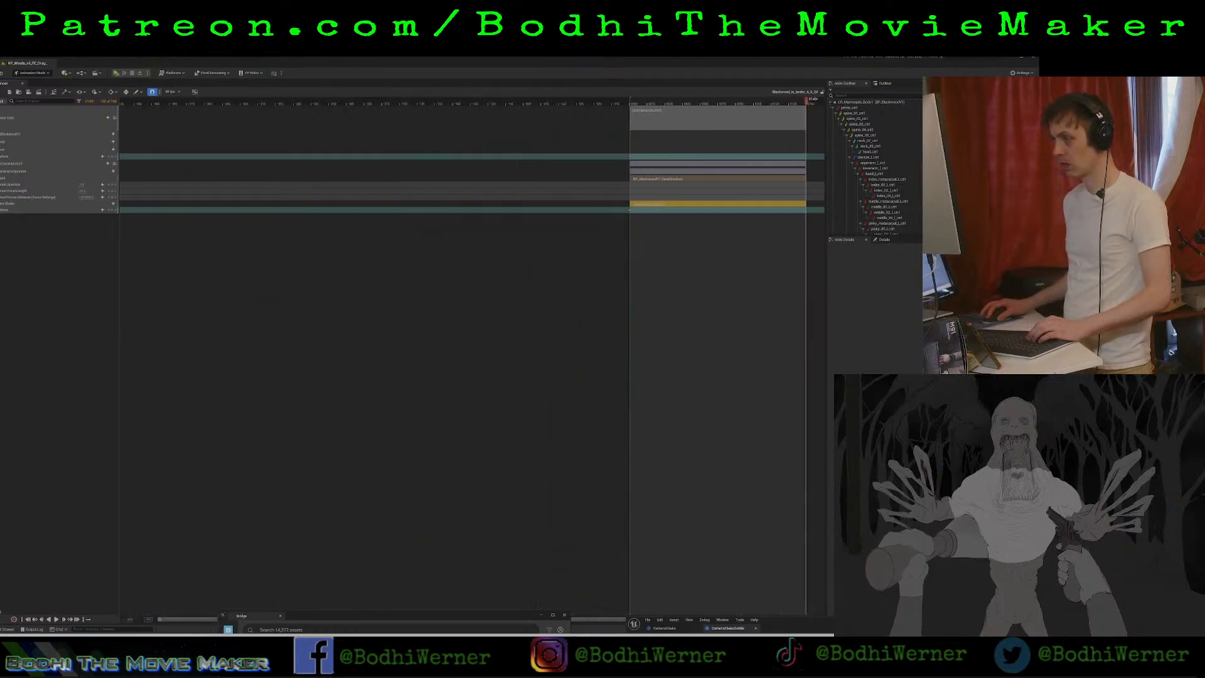
{"action": "left_click_drag", "start_coordinate": [352, 617], "coordinate": [590, 635]}
{"action": "left_click_drag", "start_coordinate": [361, 621], "coordinate": [1029, 452]}
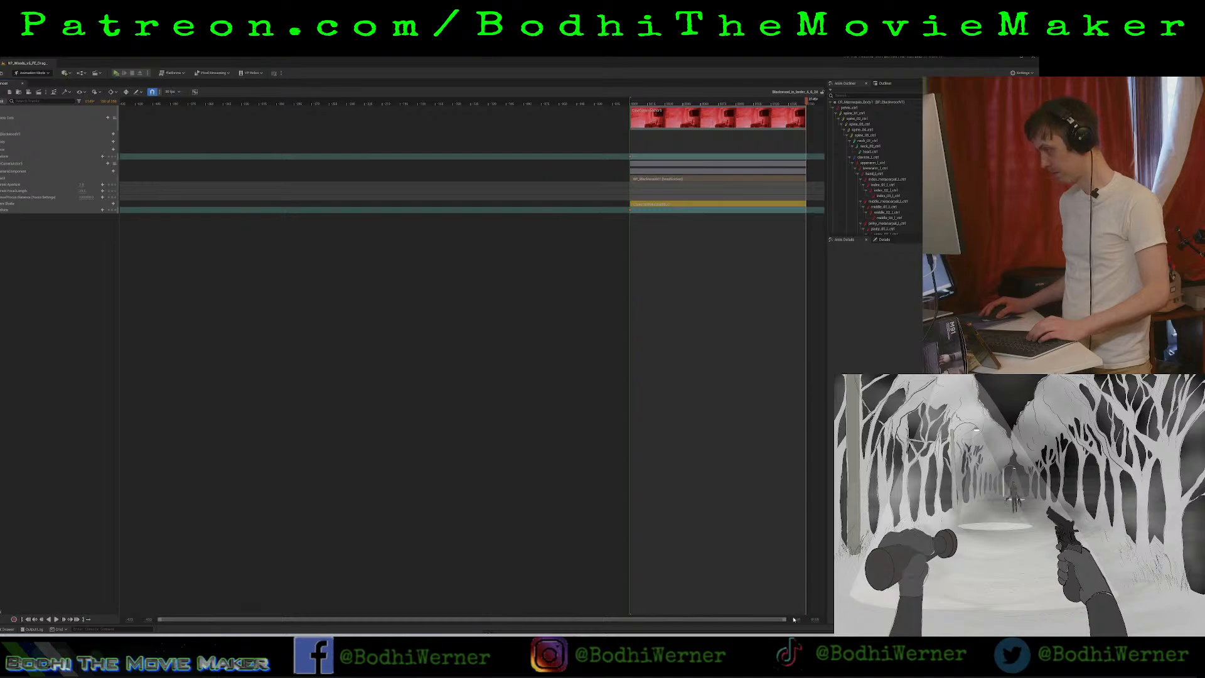
{"action": "left_click_drag", "start_coordinate": [793, 619], "coordinate": [1168, 620]}
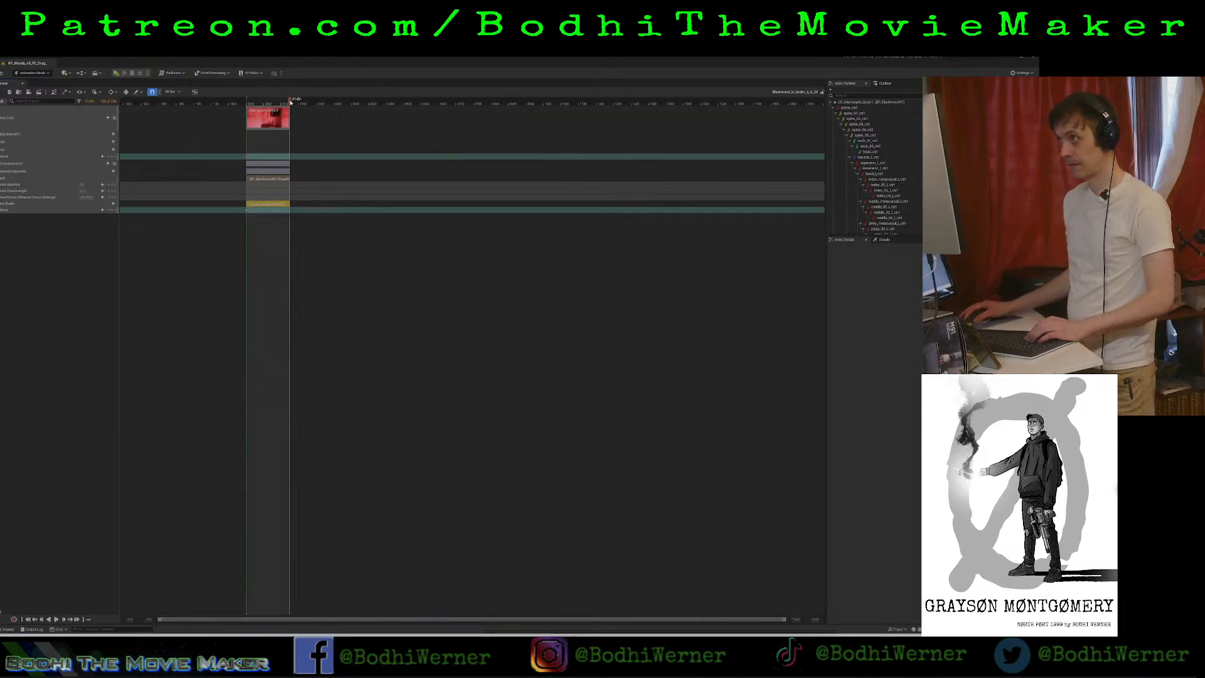
{"action": "left_click_drag", "start_coordinate": [291, 102], "coordinate": [291, 105]}
{"action": "left_click_drag", "start_coordinate": [366, 101], "coordinate": [400, 104]}
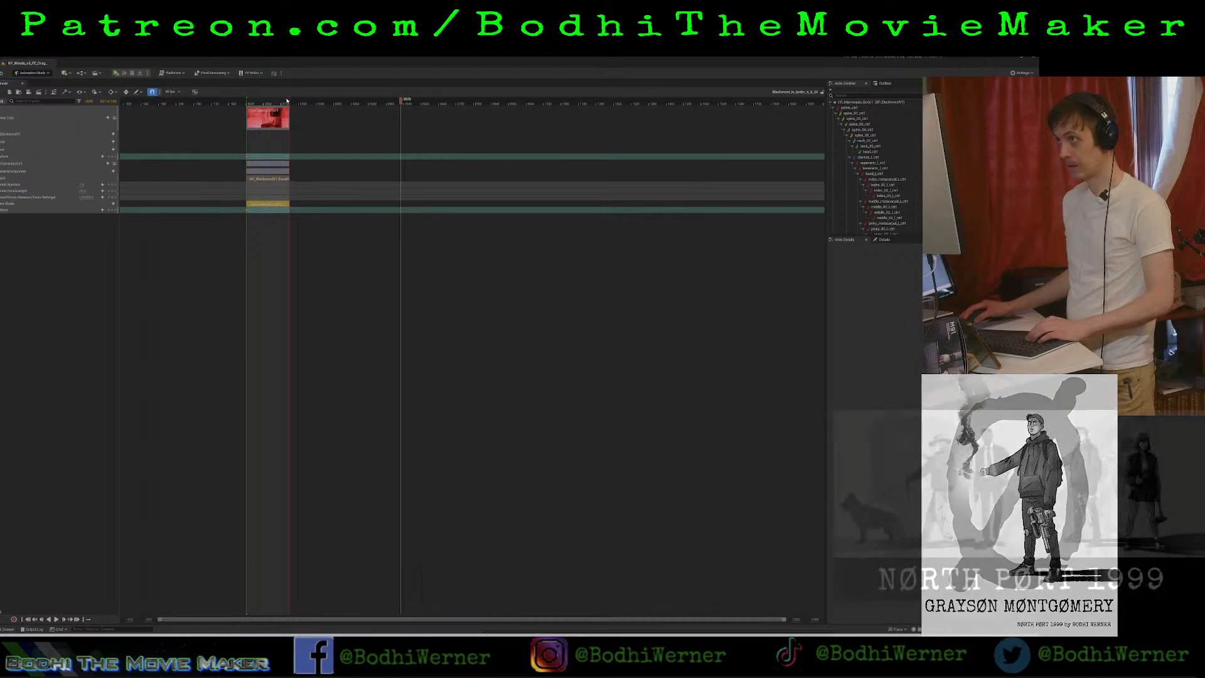
{"action": "left_click_drag", "start_coordinate": [290, 104], "coordinate": [827, 130]}
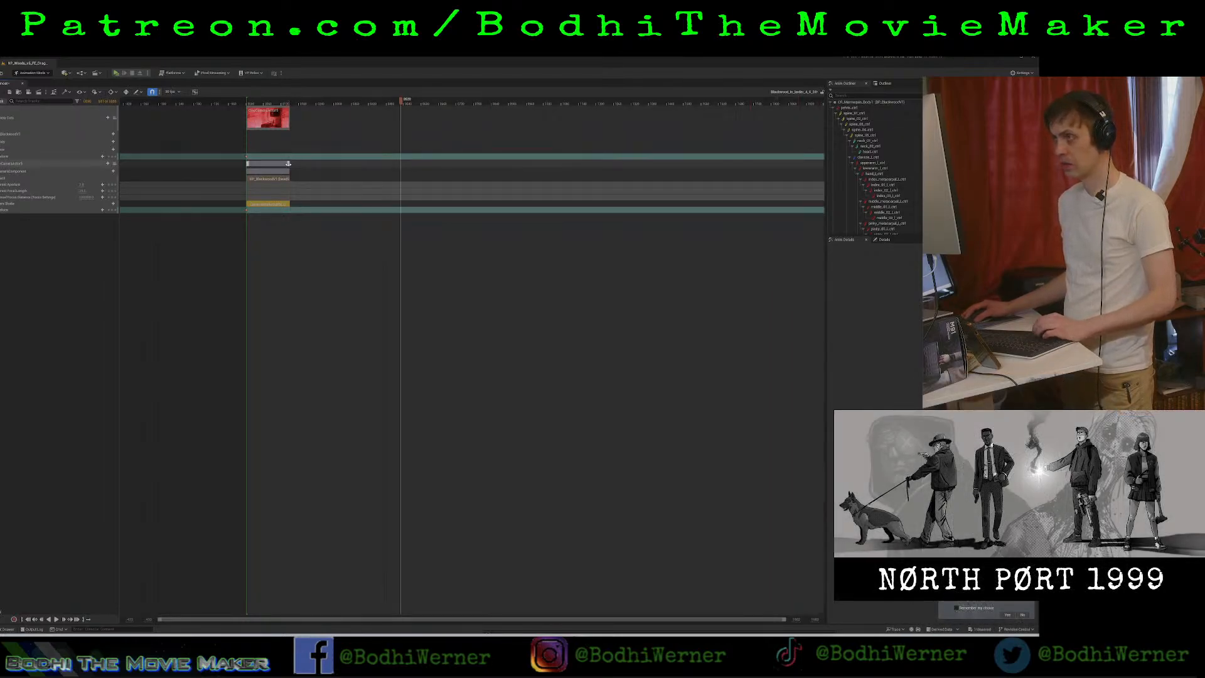
Extend the body, control rig and camera sections along the longer sequence and stretch the camera cut back to its start.
{"action": "left_click_drag", "start_coordinate": [320, 163], "coordinate": [852, 168]}
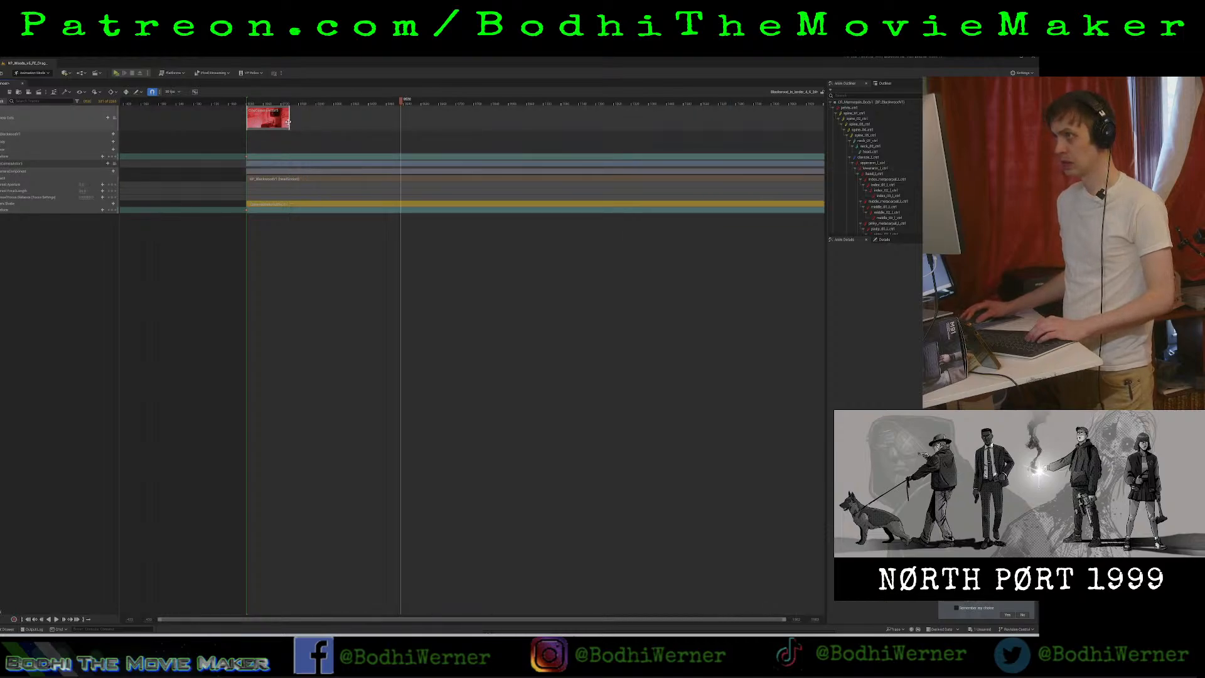
{"action": "left_click_drag", "start_coordinate": [288, 120], "coordinate": [819, 121]}
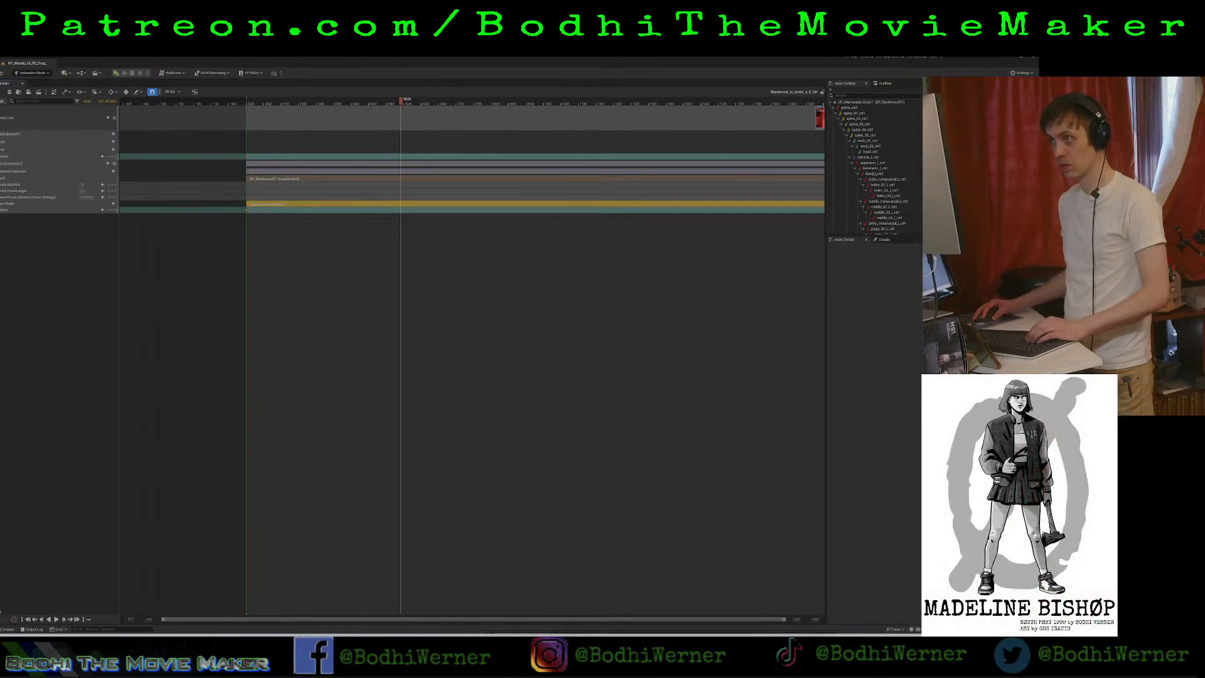
{"action": "left_click_drag", "start_coordinate": [134, 619], "coordinate": [172, 619]}
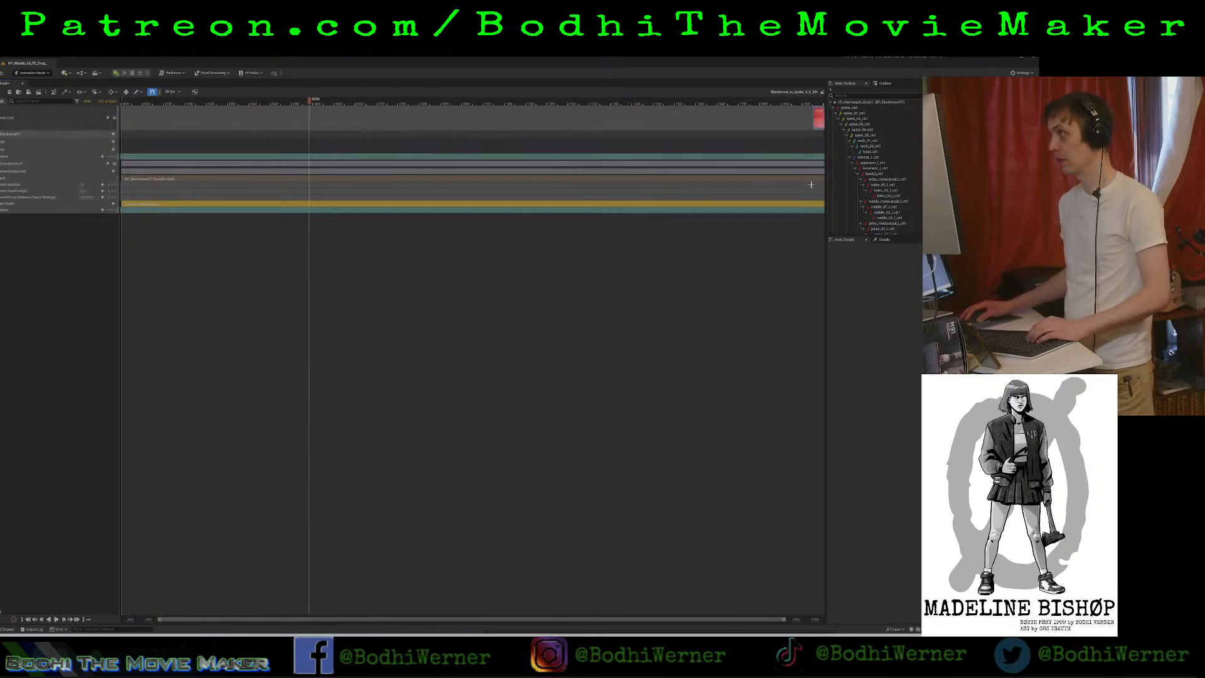
{"action": "left_click_drag", "start_coordinate": [814, 118], "coordinate": [122, 125]}
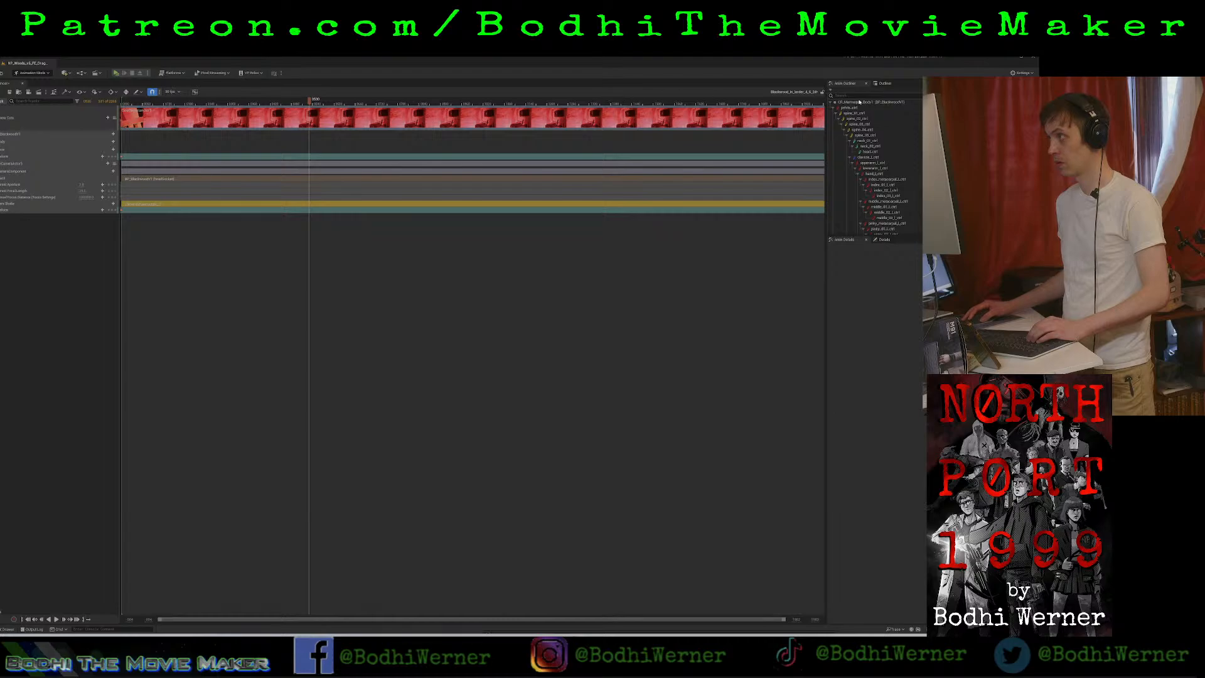
Narrow the Sequencer to reveal the viewport and select the body's head control in its expanded rig track for rotation.
{"action": "left_click_drag", "start_coordinate": [811, 98], "coordinate": [177, 102]}
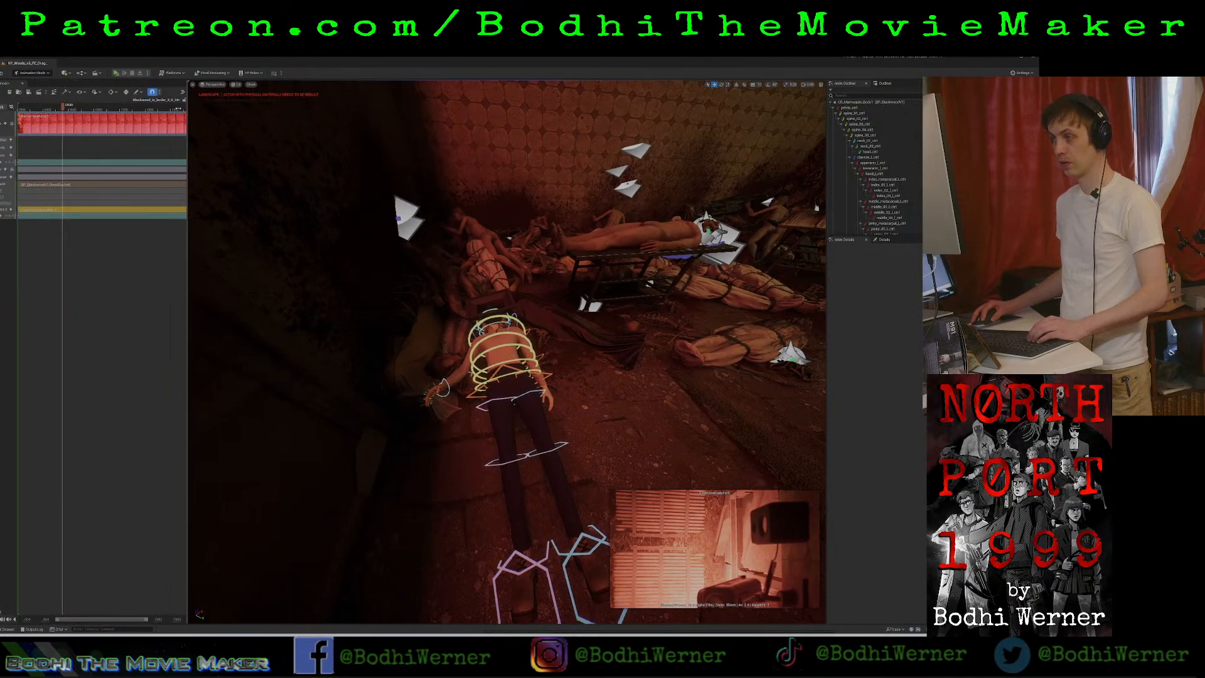
{"action": "left_click", "coordinate": [497, 302]}
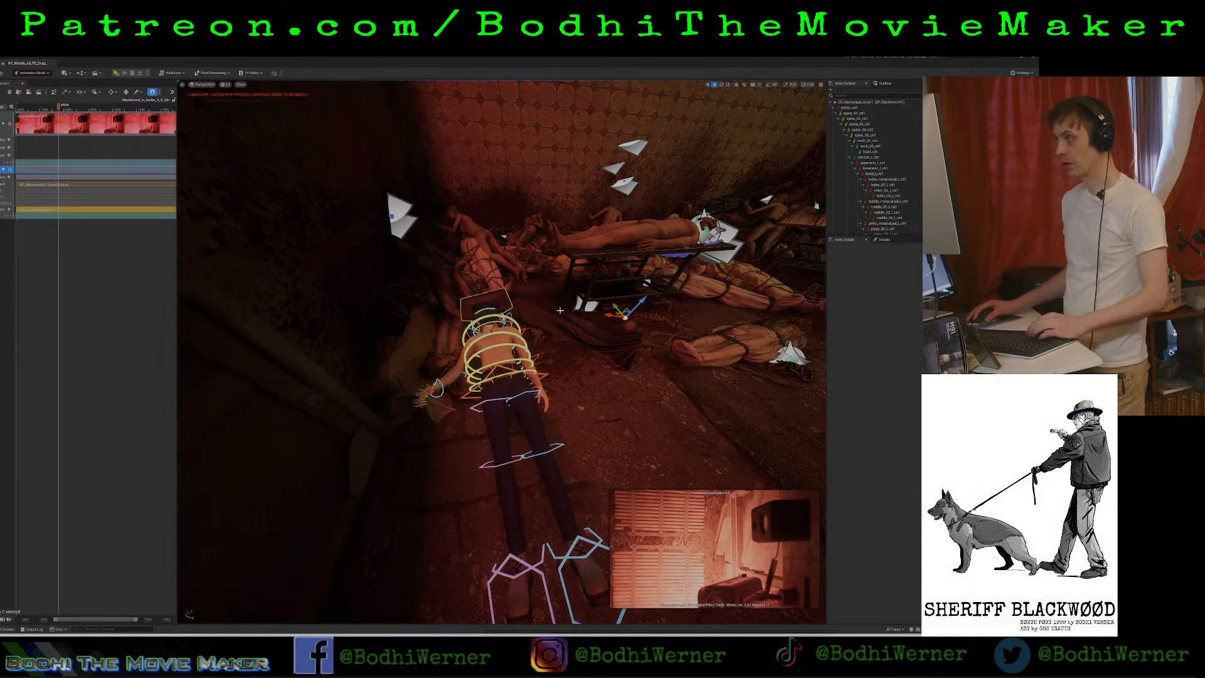
{"action": "left_click", "coordinate": [0, 169]}
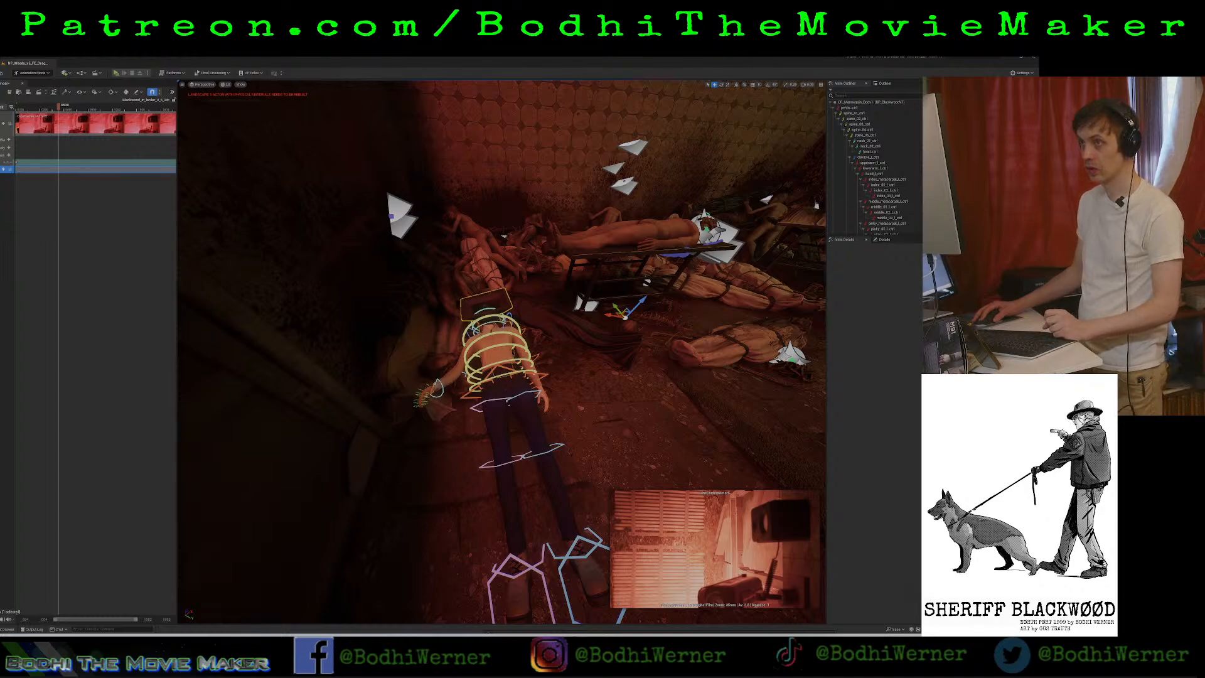
{"action": "left_click", "coordinate": [8, 162]}
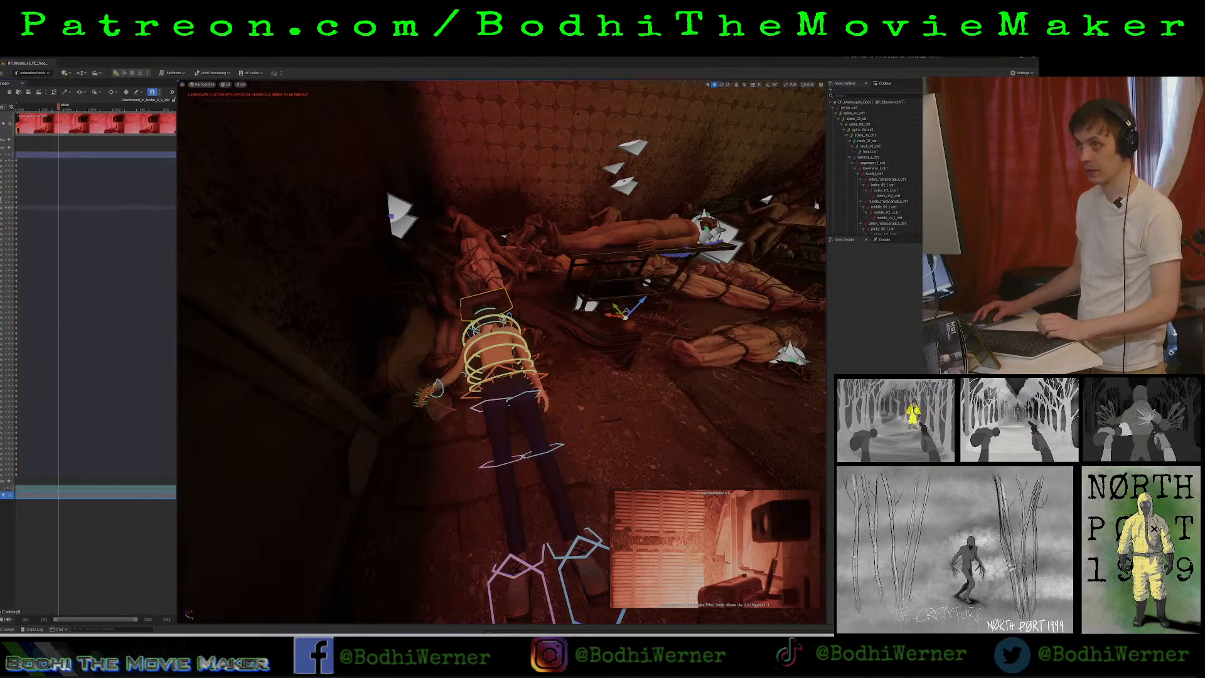
{"action": "left_click", "coordinate": [2, 202]}
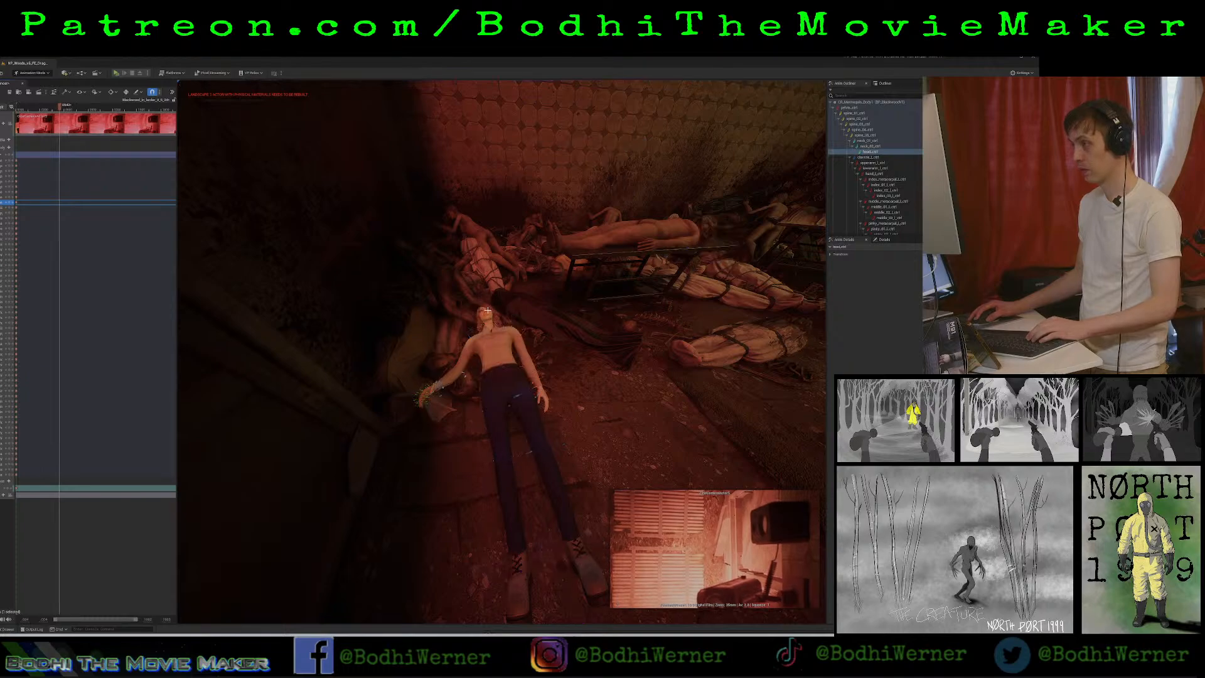
{"action": "key", "text": "e"}
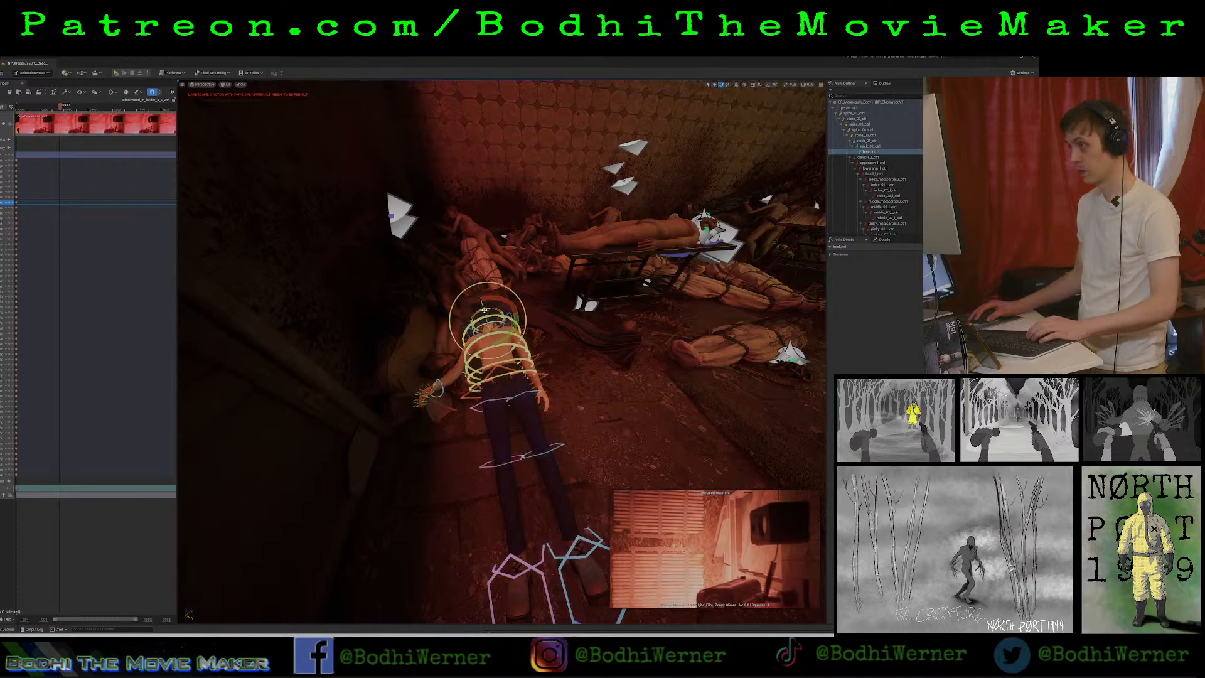
Try rotating the body's head control around several axes to re-aim the attached face camera.
{"action": "left_click_drag", "start_coordinate": [485, 308], "coordinate": [449, 341]}
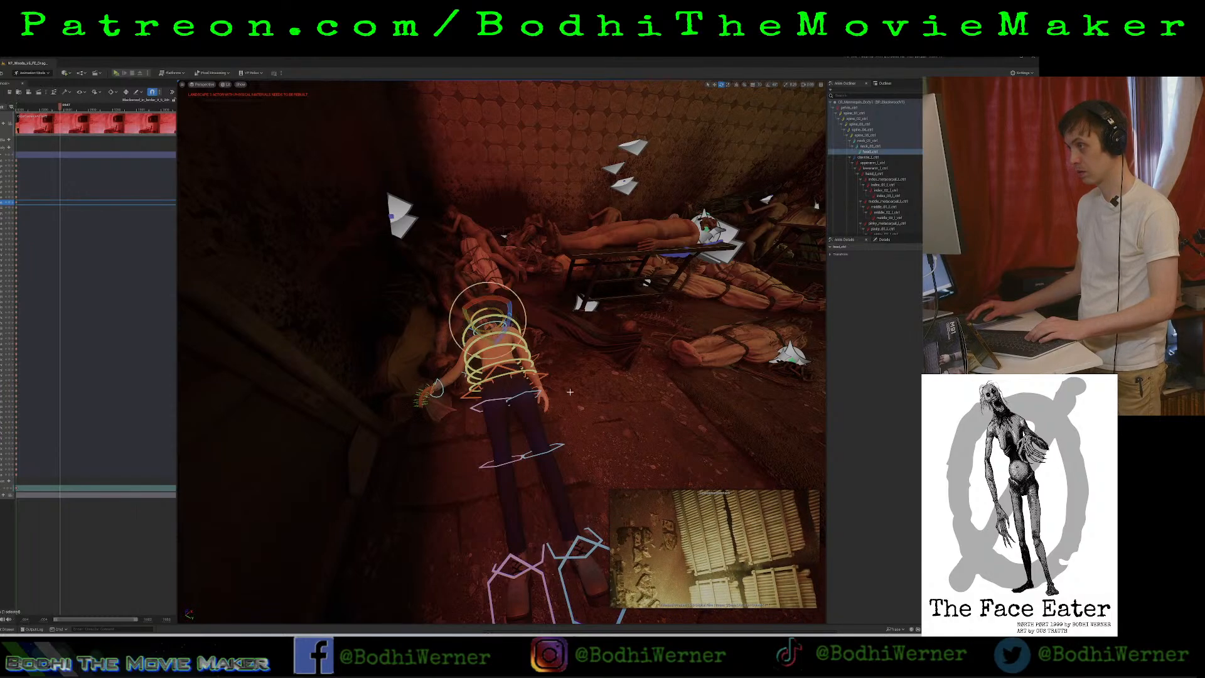
{"action": "left_click_drag", "start_coordinate": [508, 313], "coordinate": [438, 290]}
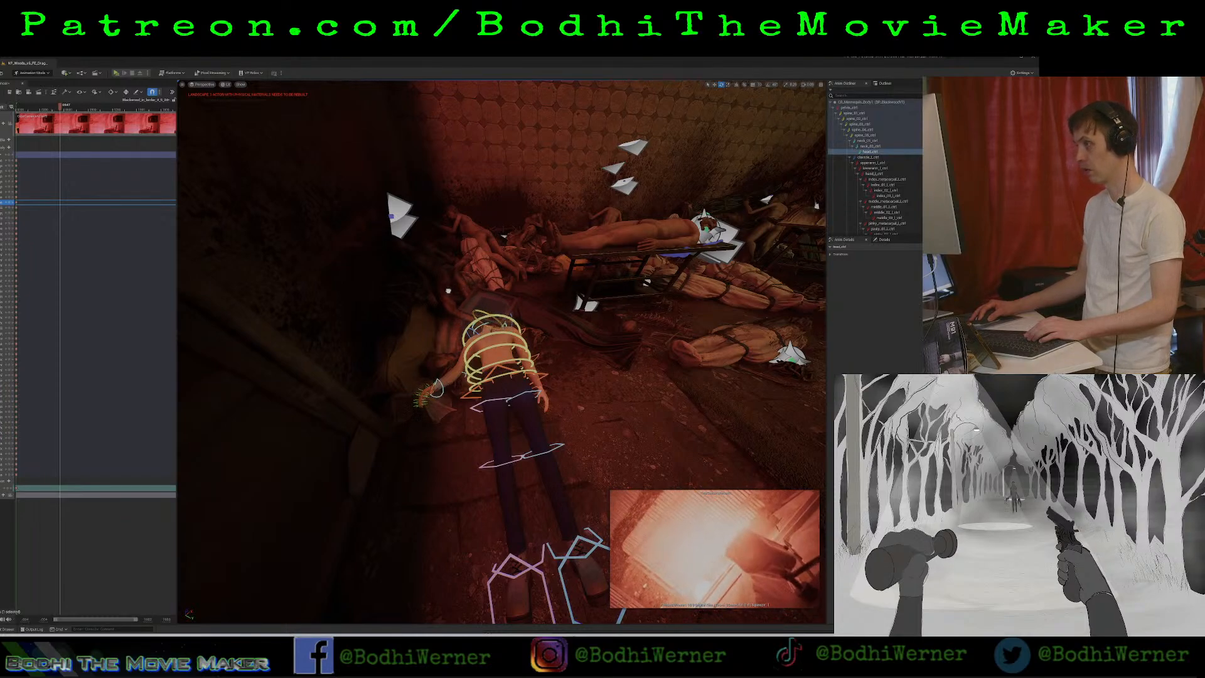
{"action": "left_click_drag", "start_coordinate": [448, 291], "coordinate": [473, 290]}
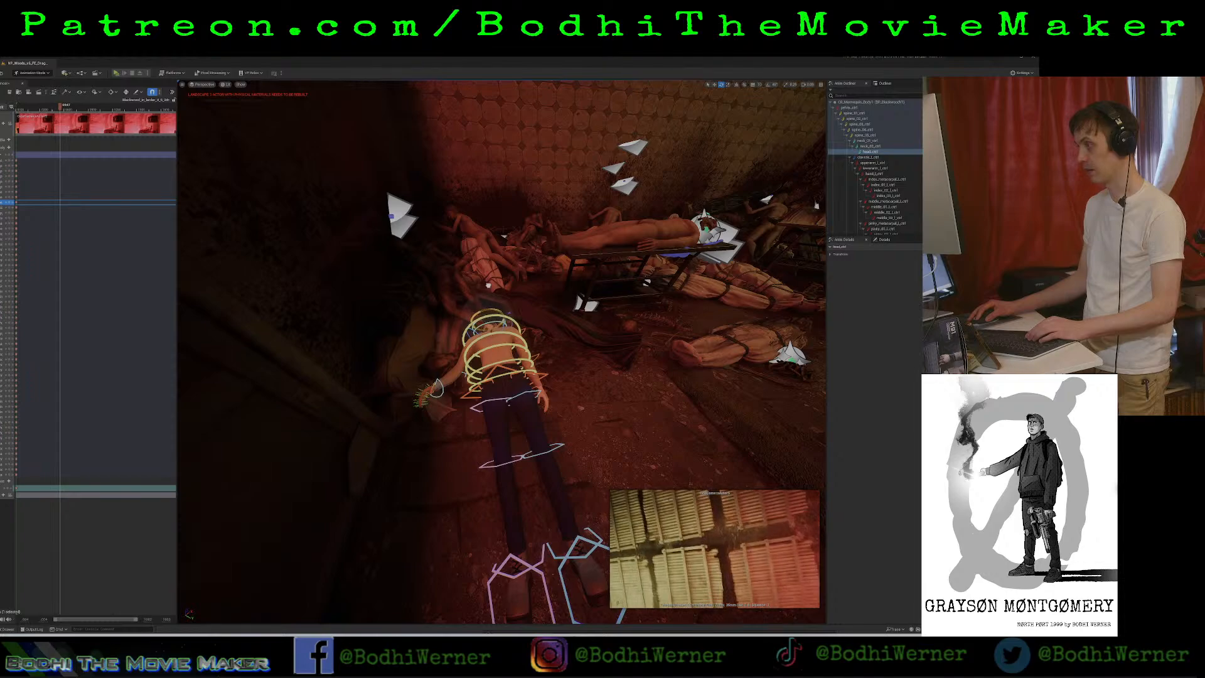
{"action": "left_click_drag", "start_coordinate": [498, 320], "coordinate": [502, 355]}
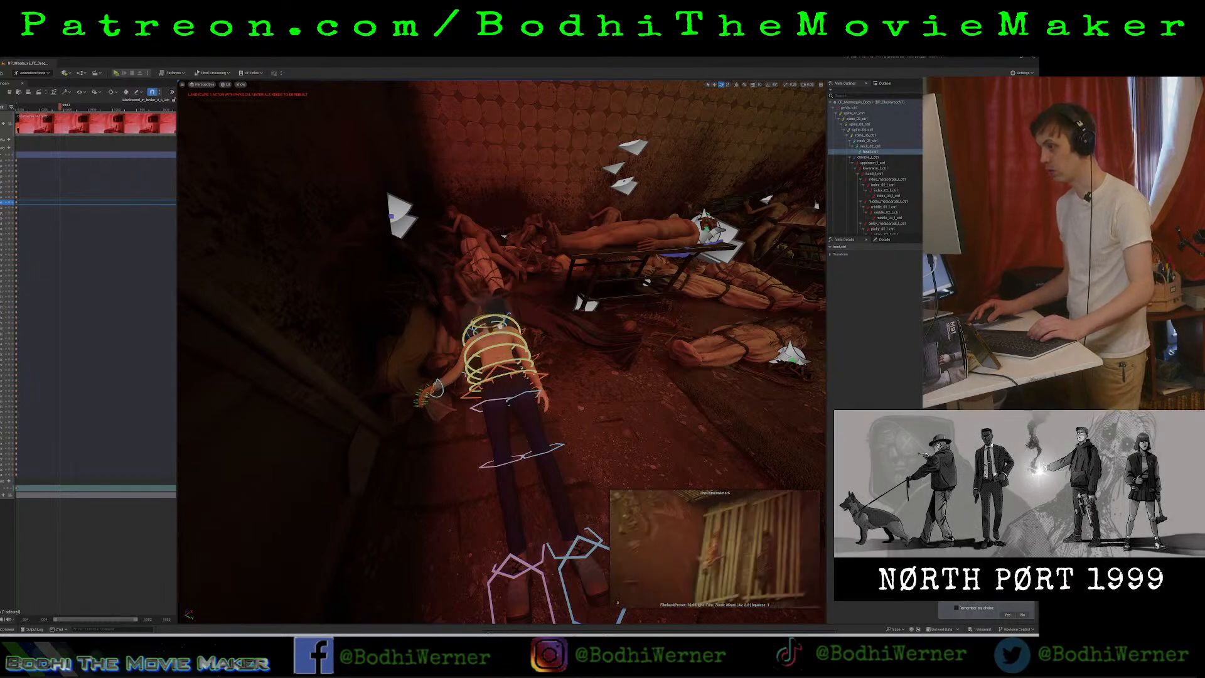
{"action": "left_click_drag", "start_coordinate": [500, 325], "coordinate": [525, 306]}
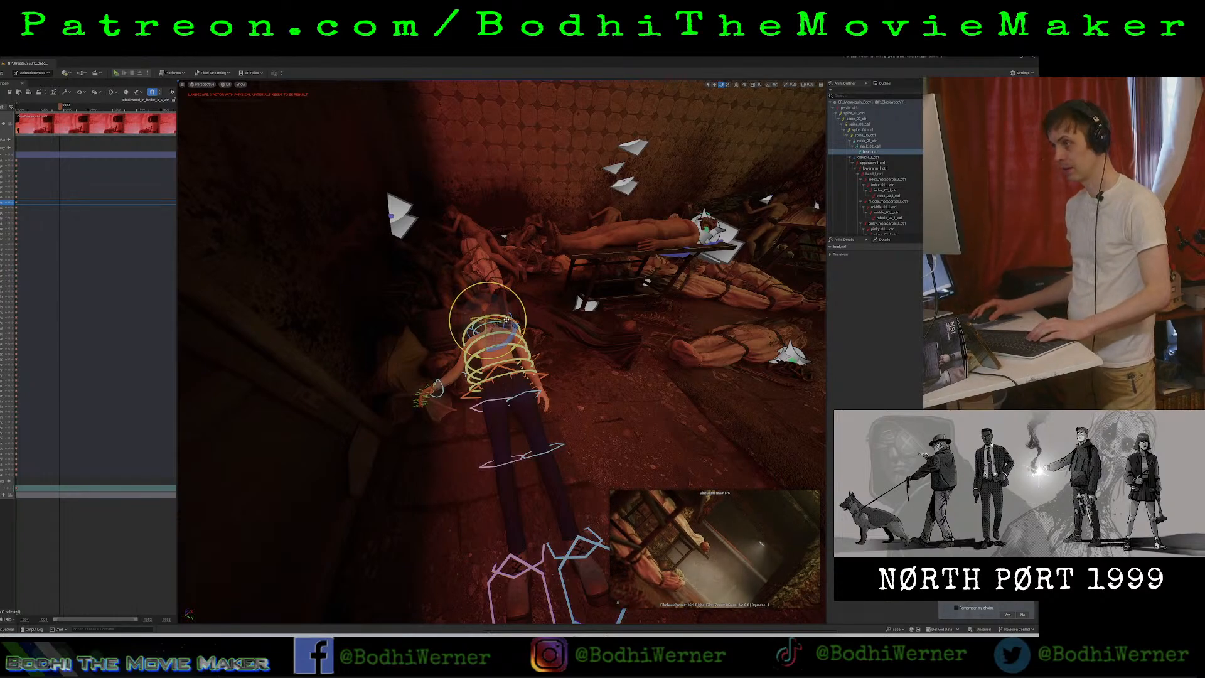
{"action": "mouse_move", "coordinate": [503, 339]}
{"action": "left_mouse_down"}
{"action": "mouse_move", "coordinate": [495, 323]}
{"action": "mouse_move", "coordinate": [522, 322]}
{"action": "mouse_move", "coordinate": [473, 318]}
{"action": "mouse_move", "coordinate": [502, 330]}
{"action": "mouse_move", "coordinate": [499, 342]}
{"action": "left_mouse_up"}
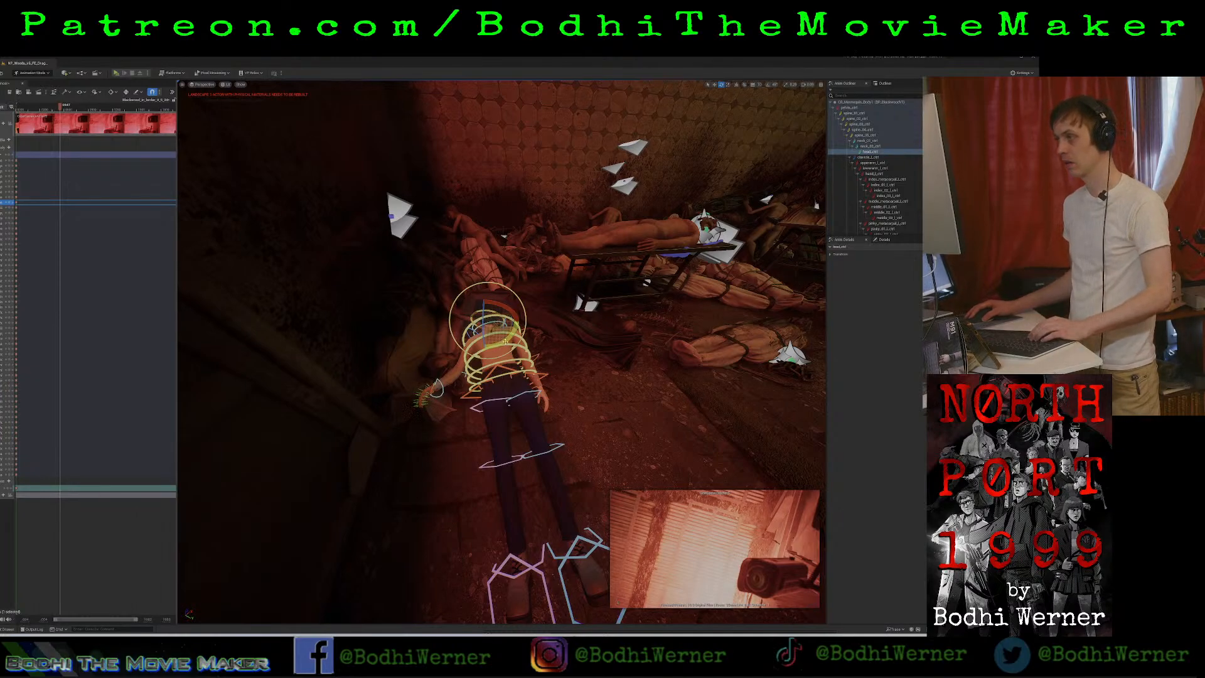
{"action": "left_click_drag", "start_coordinate": [505, 341], "coordinate": [486, 312]}
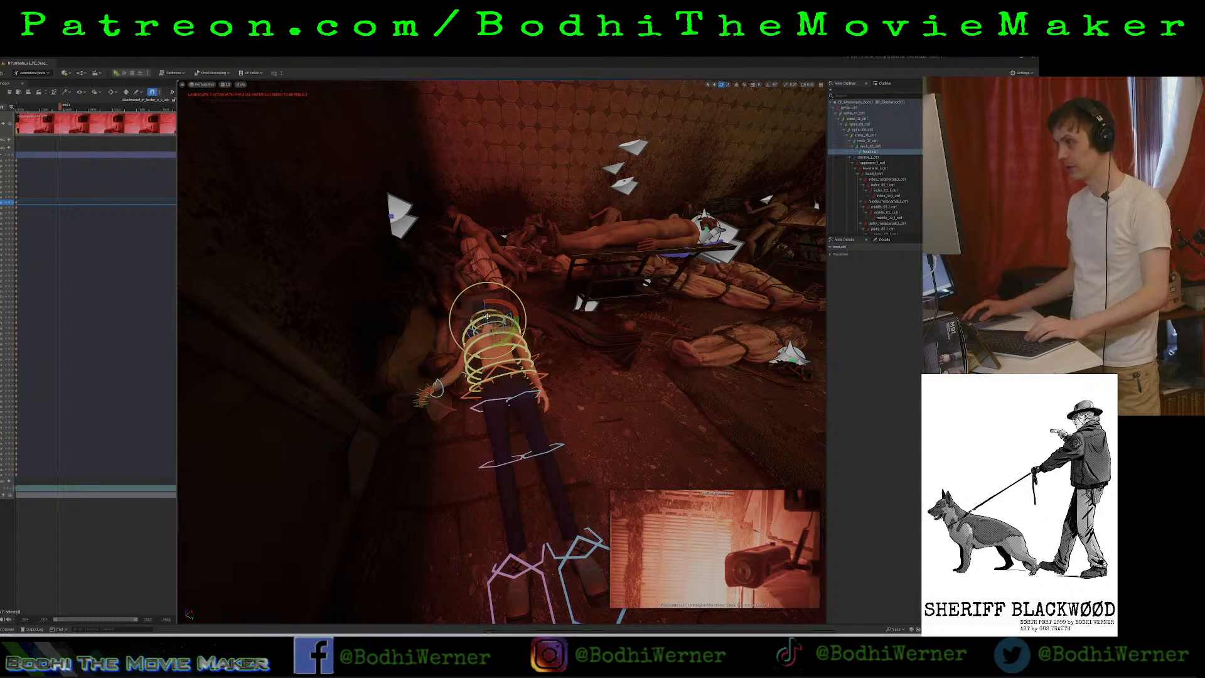
{"action": "left_click_drag", "start_coordinate": [487, 284], "coordinate": [481, 286]}
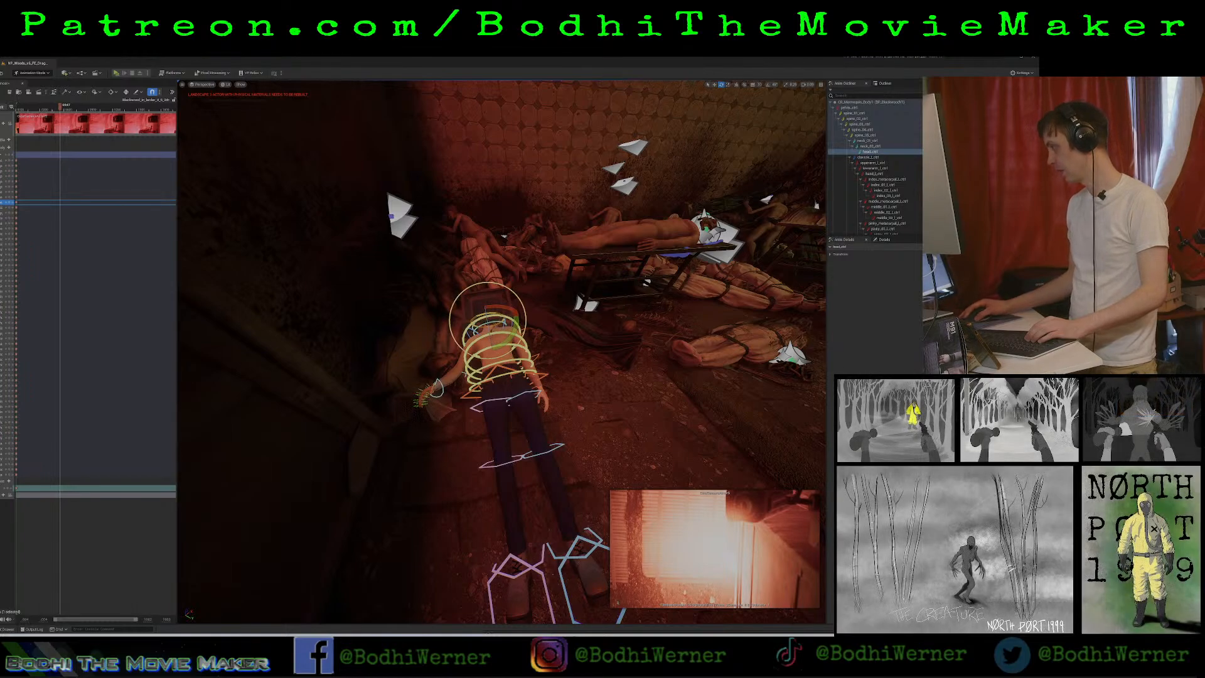
Look through the first listed cine camera in the viewport and move the playhead to a later frame.
{"action": "left_click", "coordinate": [214, 84]}
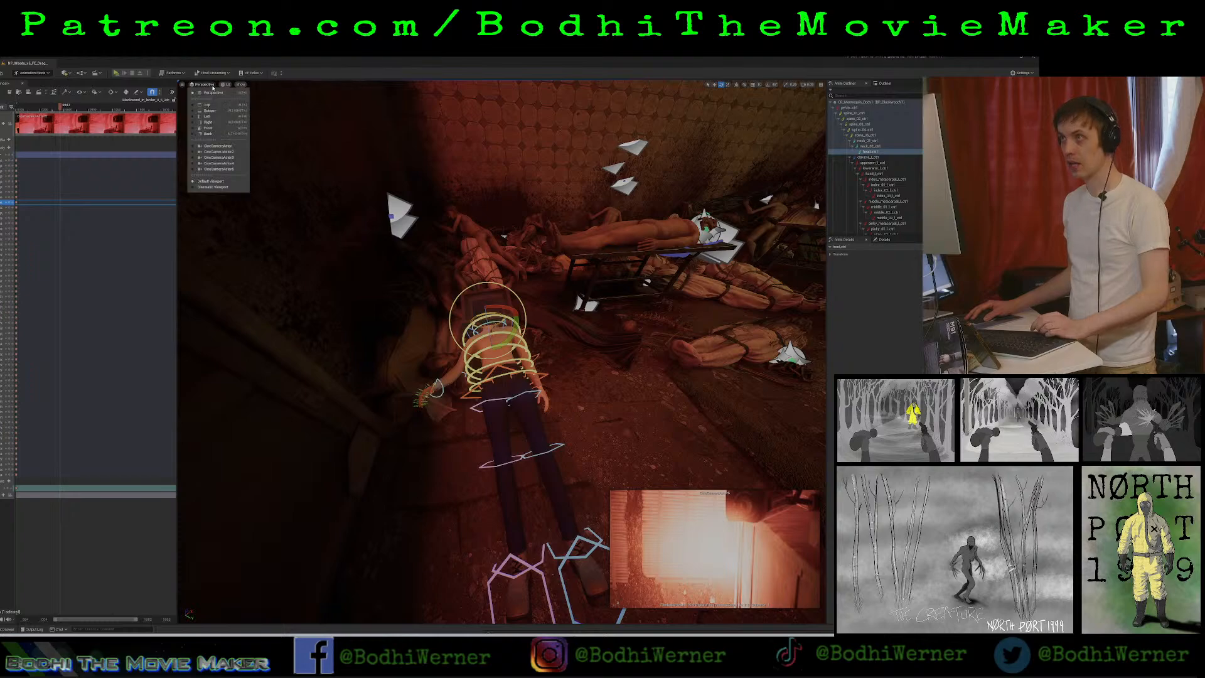
{"action": "left_click", "coordinate": [223, 146]}
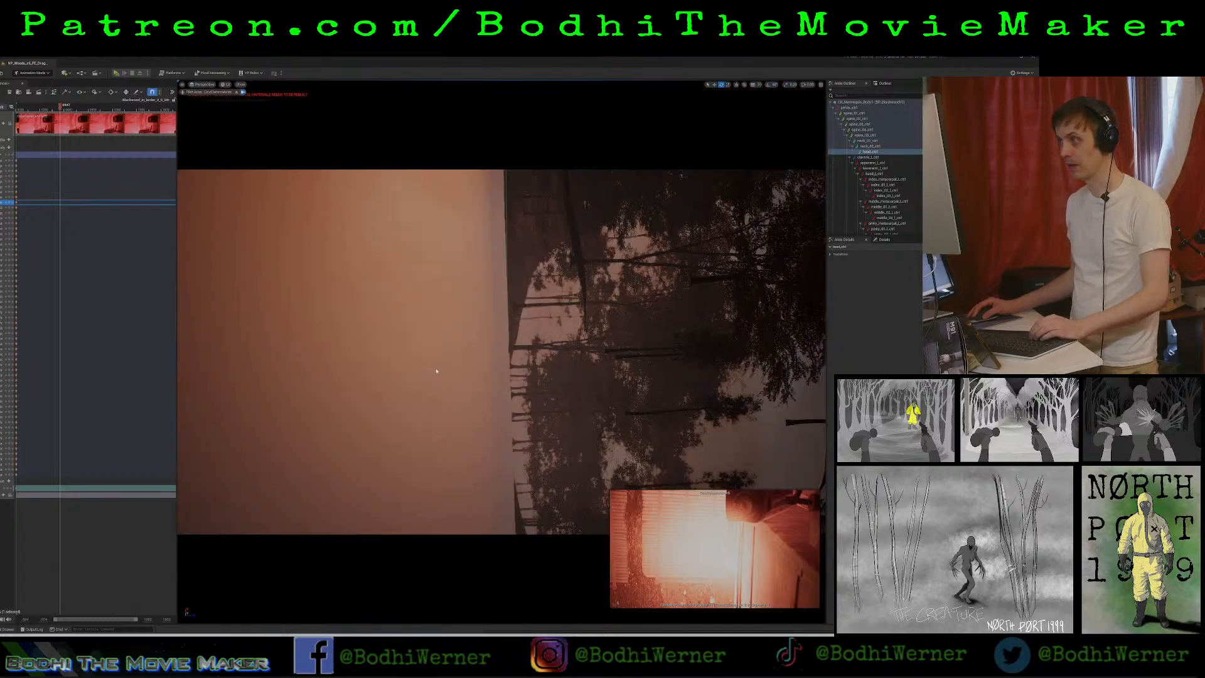
{"action": "left_click", "coordinate": [81, 108]}
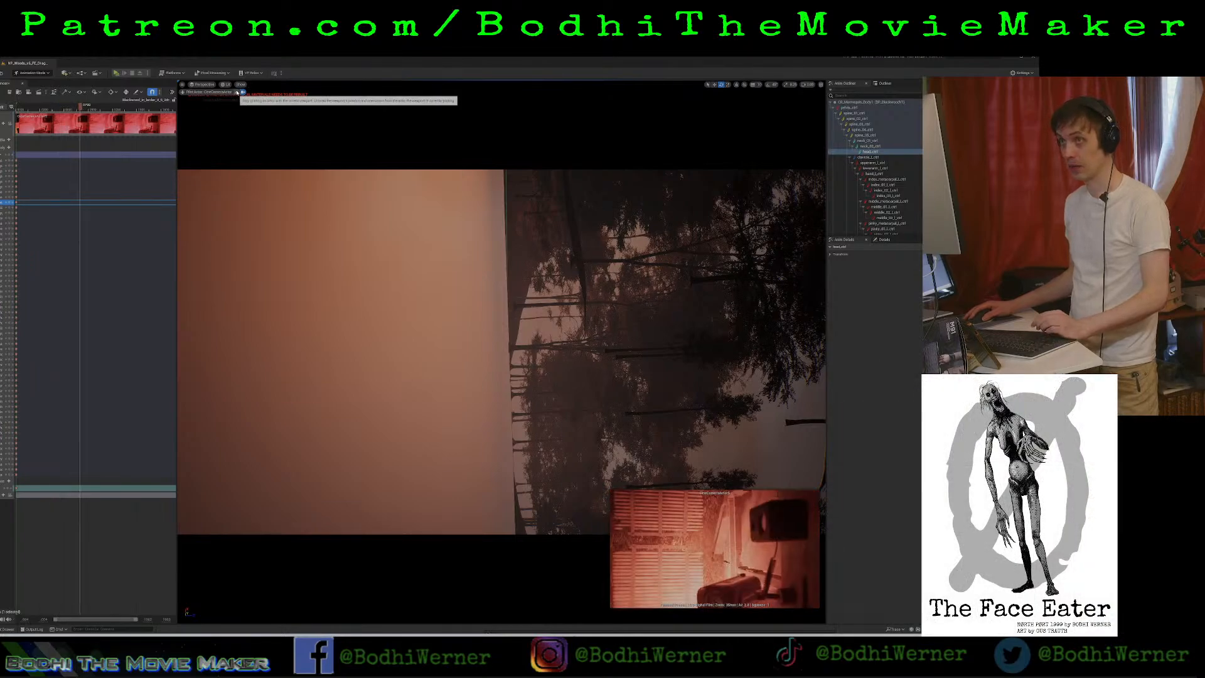
Switch the viewport from the first cine camera to the last listed one and return the playhead to the sequence start.
{"action": "left_click", "coordinate": [237, 92]}
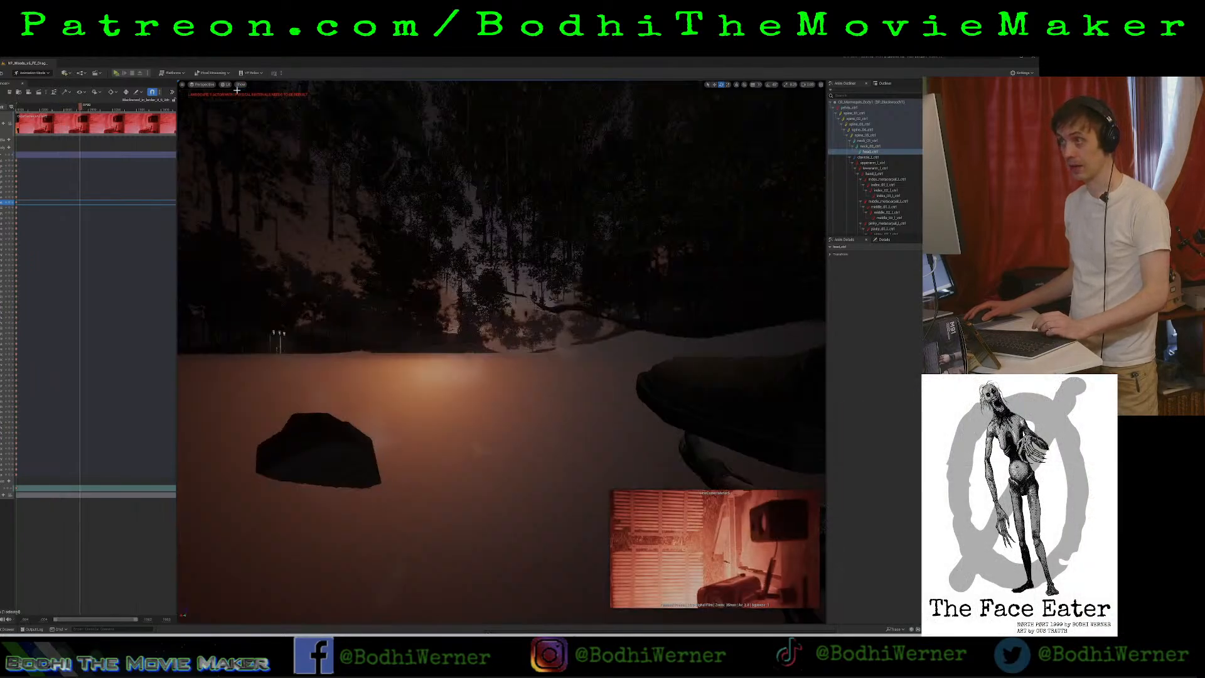
{"action": "left_click", "coordinate": [204, 86]}
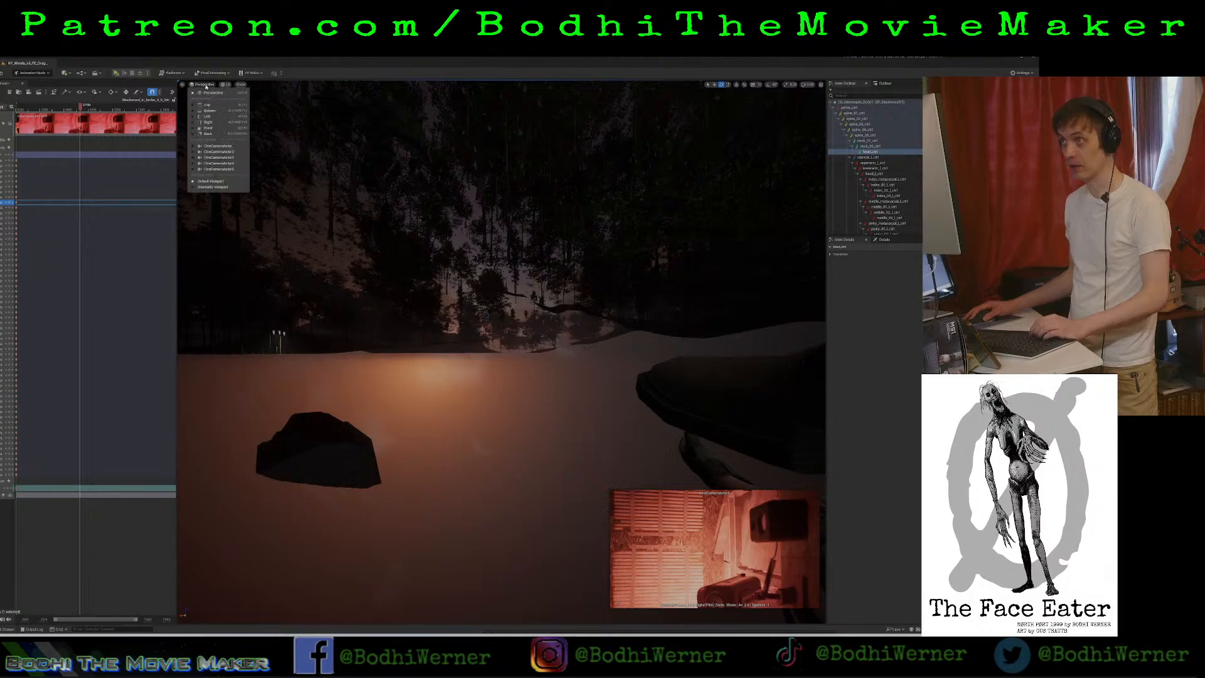
{"action": "left_click", "coordinate": [231, 168]}
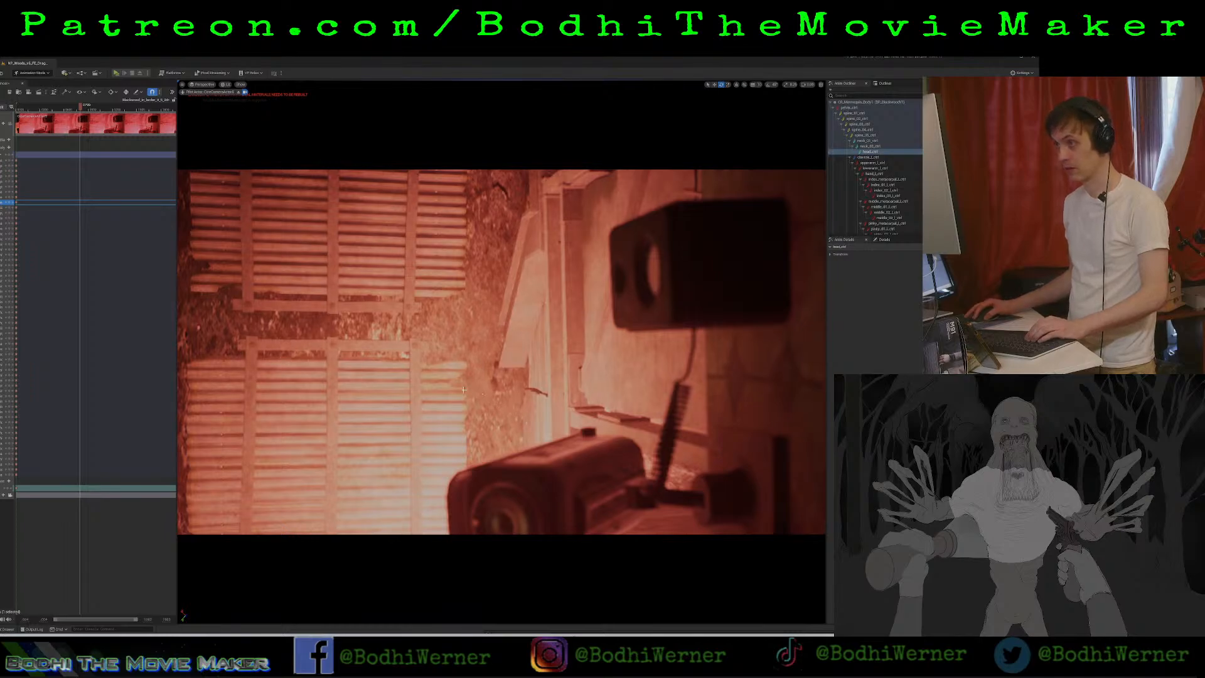
{"action": "left_click", "coordinate": [377, 408]}
{"action": "left_click", "coordinate": [7, 203]}
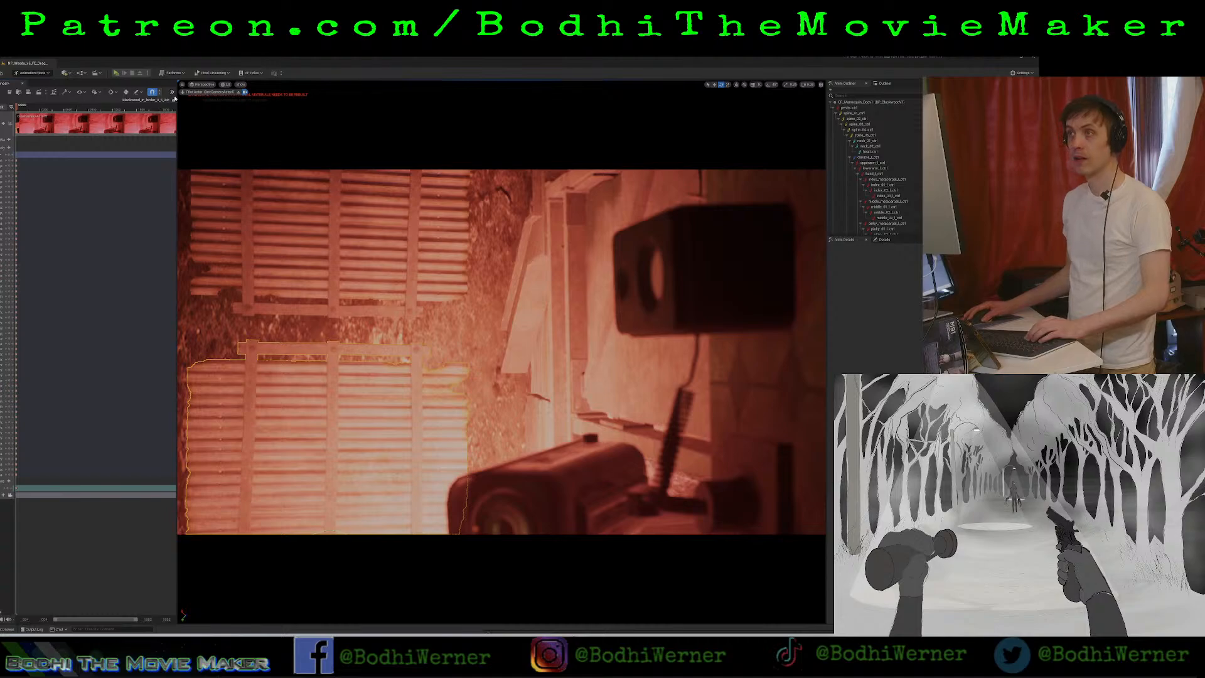
Leave the camera view, find the lying body among the larder corpses, and select its head control in the viewport.
{"action": "left_click", "coordinate": [238, 91]}
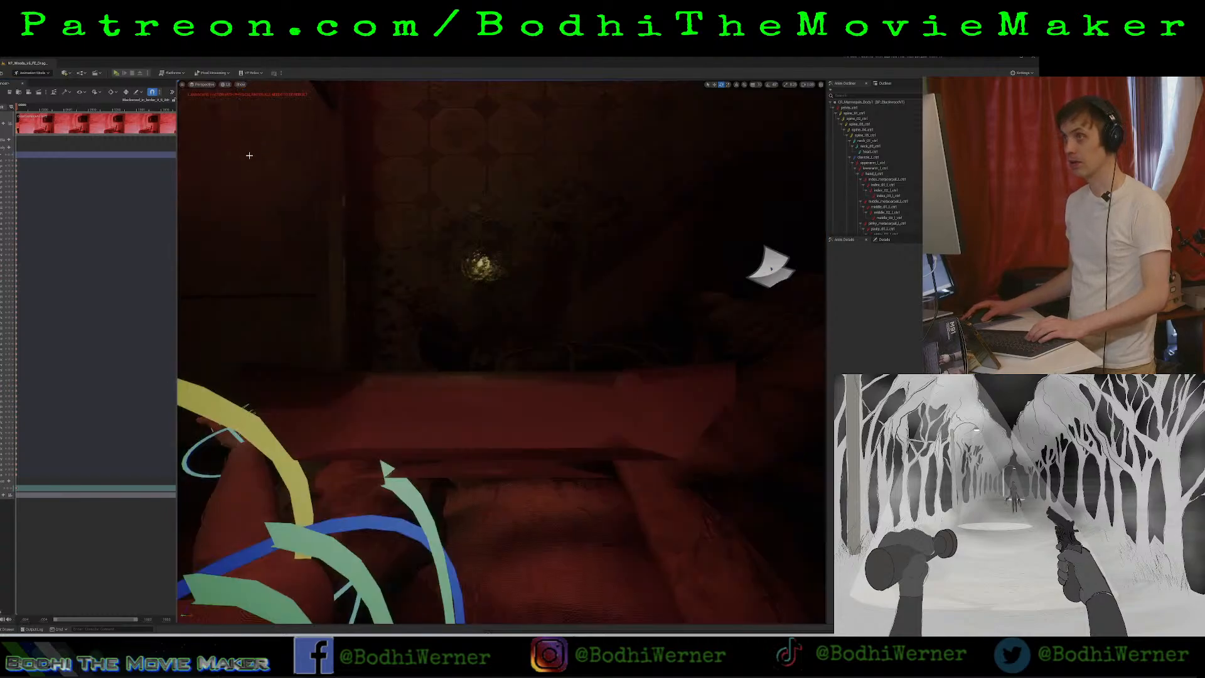
{"action": "scroll", "coordinate": [268, 156], "scroll_direction": "down", "scroll_amount": 5}
{"action": "key", "text": "w"}
{"action": "right_click_drag", "start_coordinate": [502, 351], "coordinate": [533, 414]}
{"action": "key", "text": "w"}
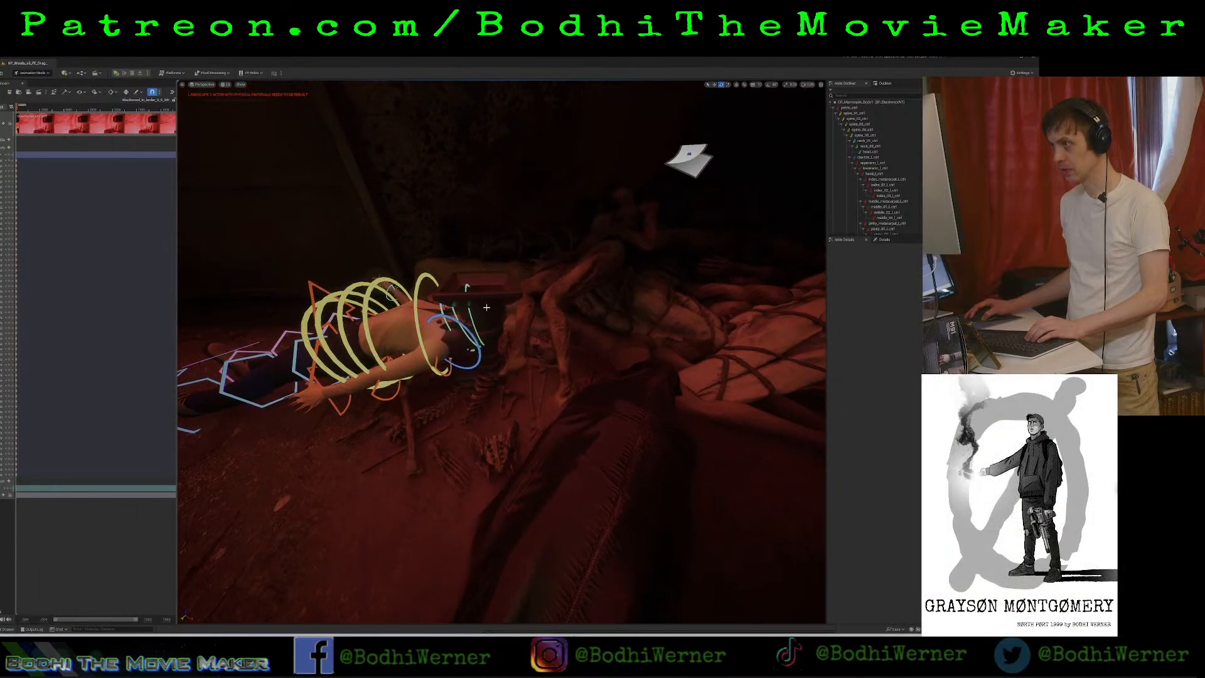
{"action": "left_click", "coordinate": [487, 306]}
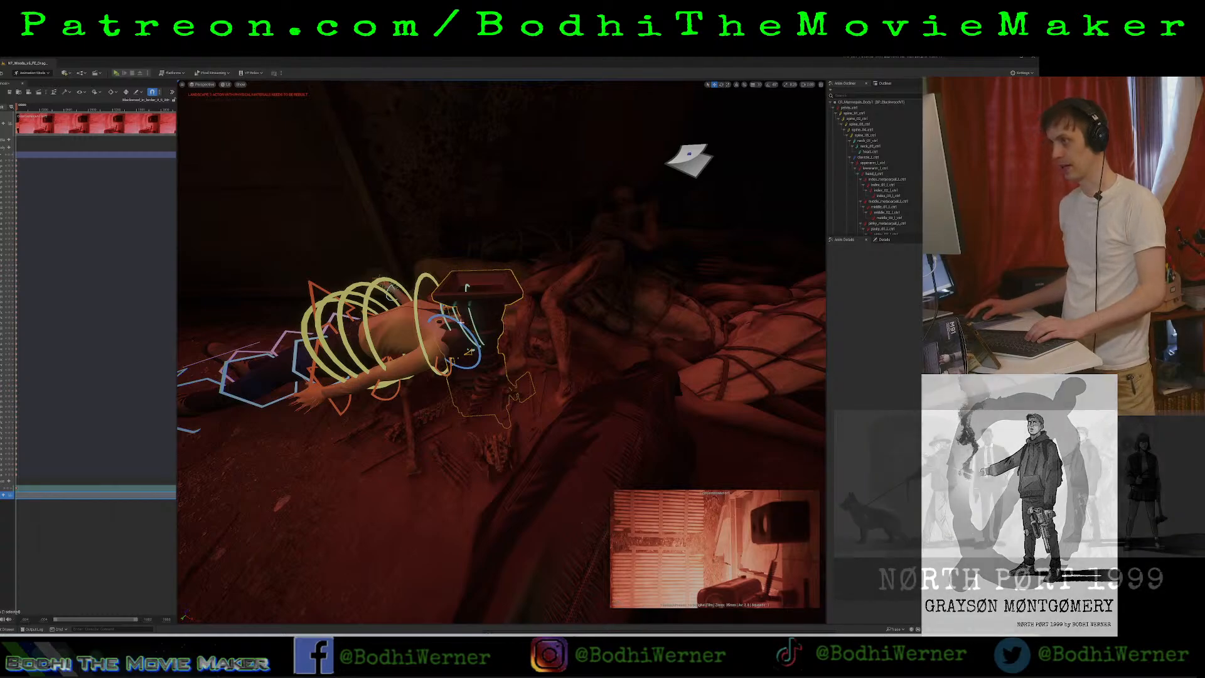
{"action": "key", "text": "d"}
{"action": "right_click_drag", "start_coordinate": [529, 355], "coordinate": [440, 377]}
{"action": "key", "text": "e"}
{"action": "right_click_drag", "start_coordinate": [517, 312], "coordinate": [527, 363]}
{"action": "left_click", "coordinate": [514, 310]}
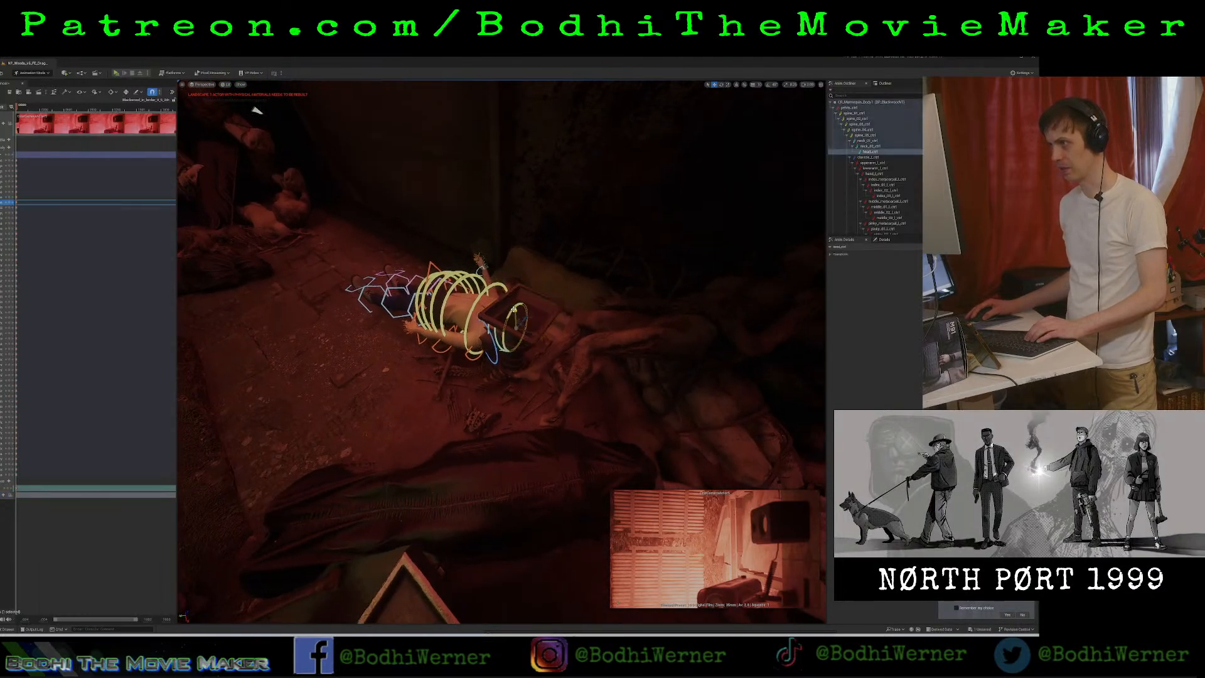
Try rotating the head control around several axes to re-aim the face camera, and undo the rotations.
{"action": "key", "text": "e"}
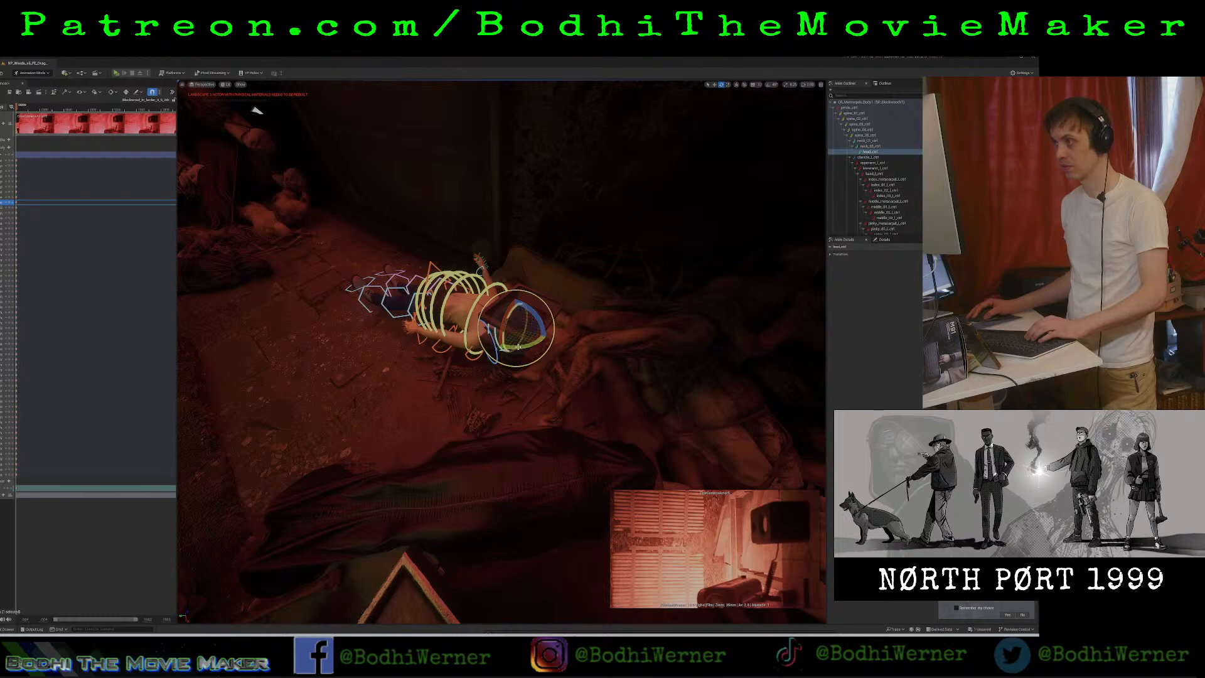
{"action": "left_click_drag", "start_coordinate": [504, 326], "coordinate": [529, 398]}
{"action": "left_click_drag", "start_coordinate": [504, 328], "coordinate": [529, 364]}
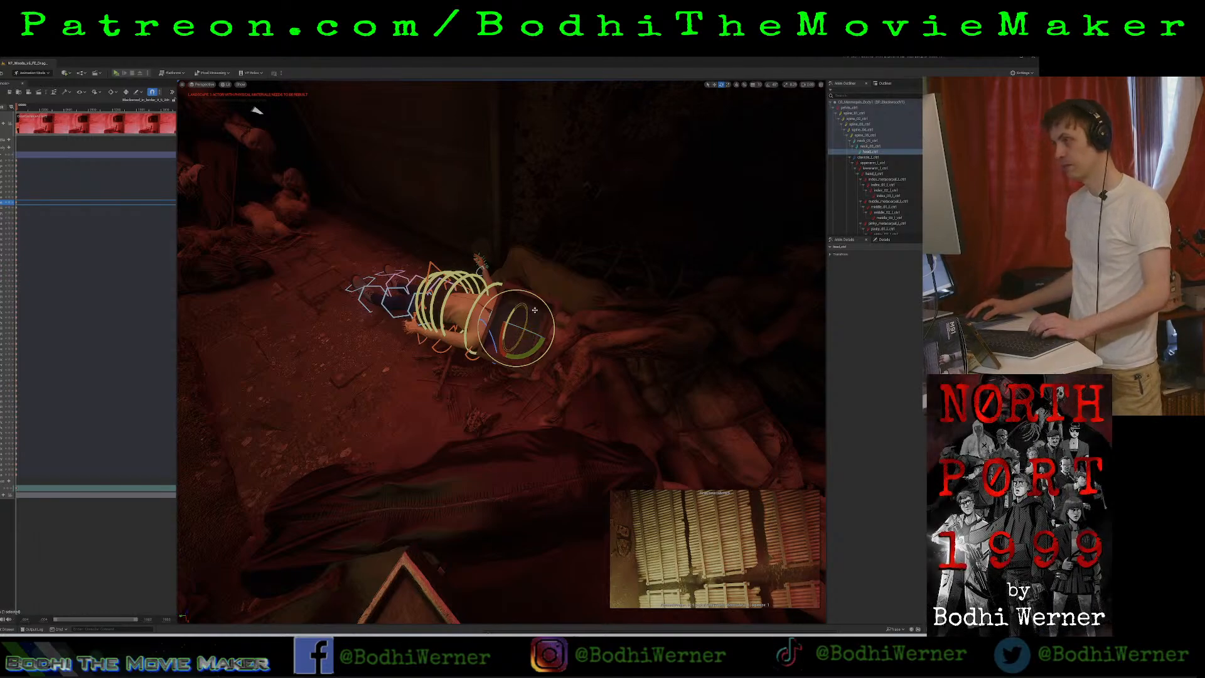
{"action": "mouse_move", "coordinate": [521, 327]}
{"action": "left_mouse_down"}
{"action": "mouse_move", "coordinate": [530, 331]}
{"action": "mouse_move", "coordinate": [497, 349]}
{"action": "mouse_move", "coordinate": [508, 341]}
{"action": "left_mouse_up"}
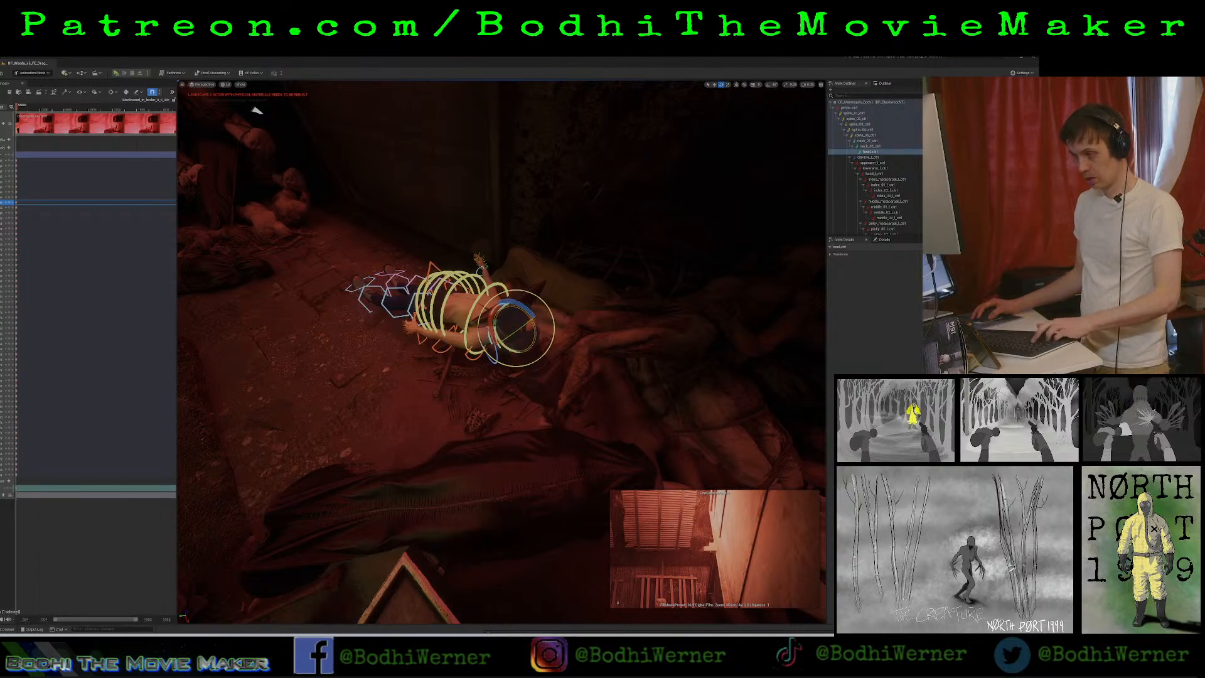
{"action": "key", "text": "ctrl+z"}
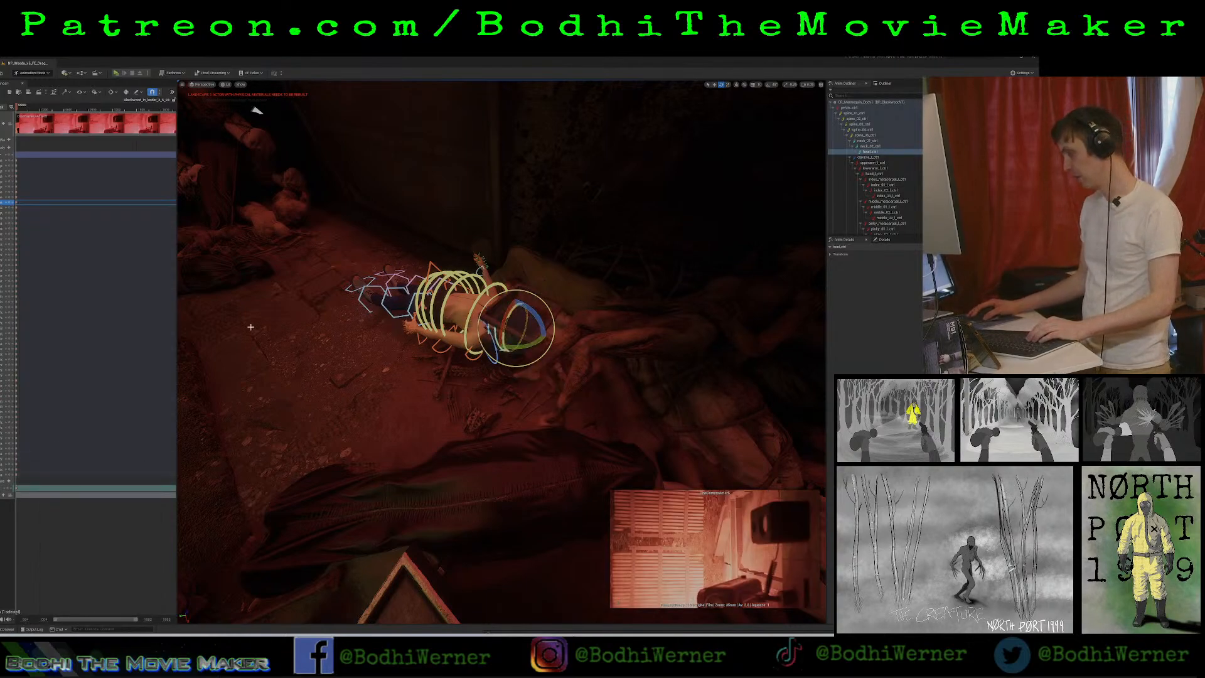
Open the dragging level sequence from the main sequences folder and widen the Sequencer to show its keyframes.
{"action": "key", "text": "ctrl+space"}
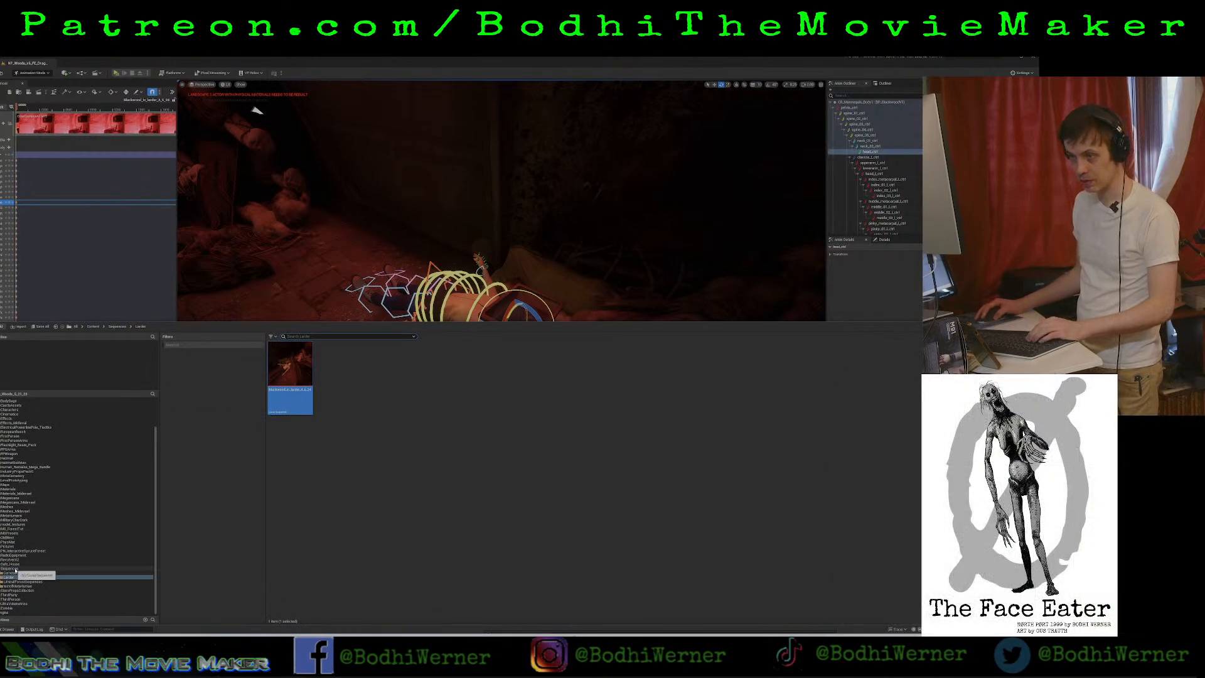
{"action": "left_click", "coordinate": [13, 568]}
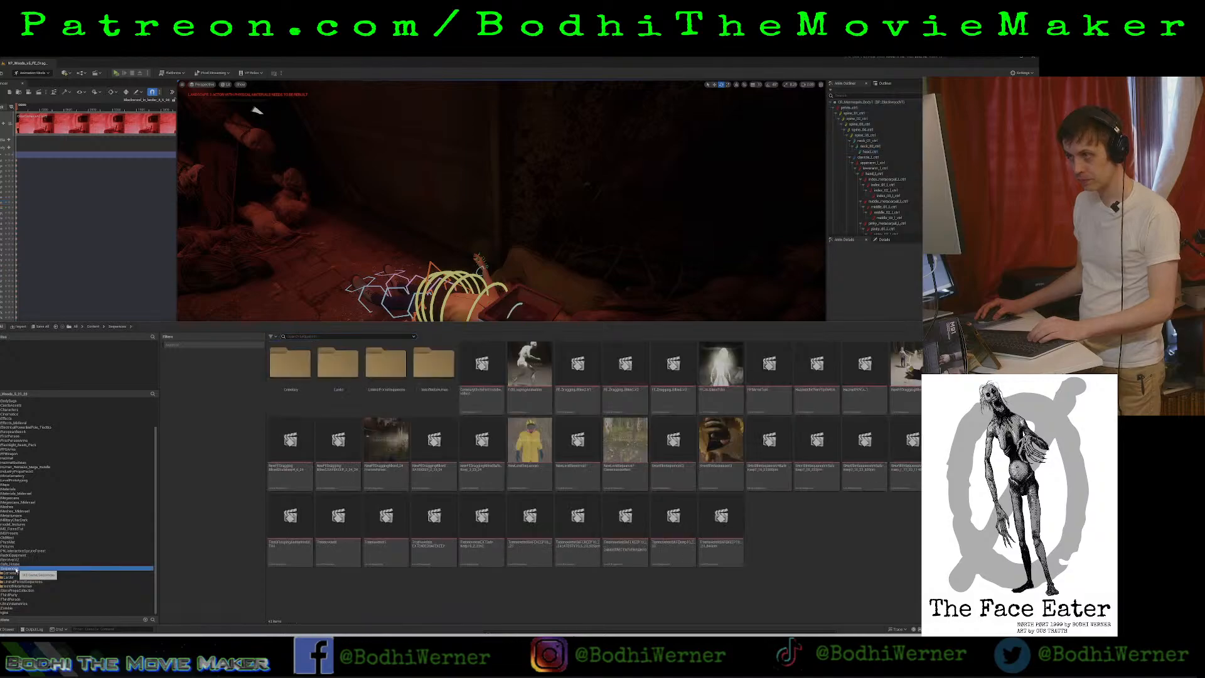
{"action": "double_click", "coordinate": [913, 376]}
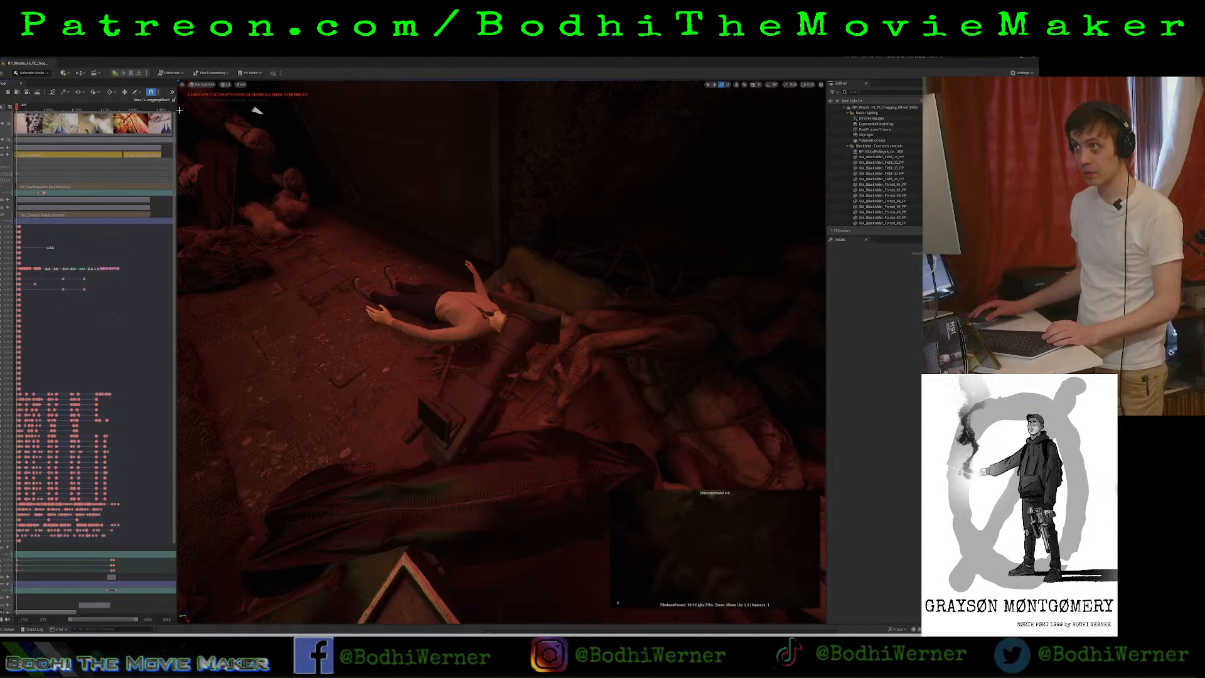
{"action": "left_click_drag", "start_coordinate": [176, 110], "coordinate": [562, 227]}
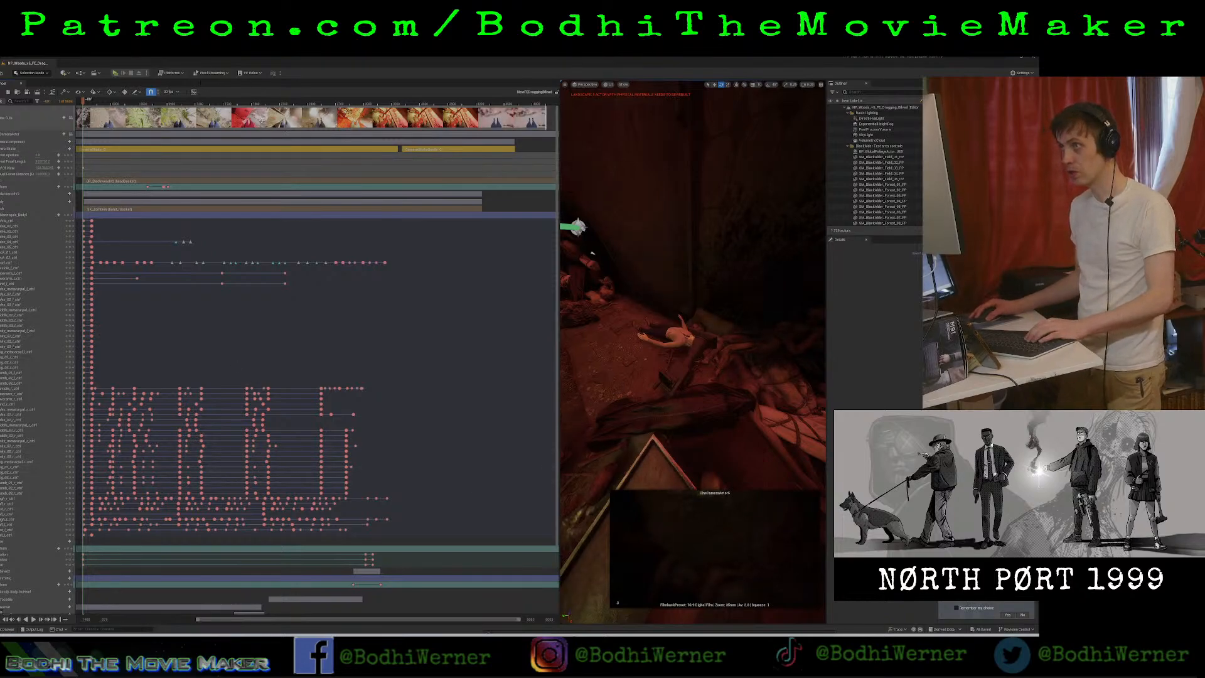
Select the sequence's cine camera component and scrub through the timeline to examine the keyed animation in the camera preview.
{"action": "left_click", "coordinate": [260, 101]}
{"action": "left_click_drag", "start_coordinate": [261, 101], "coordinate": [157, 115]}
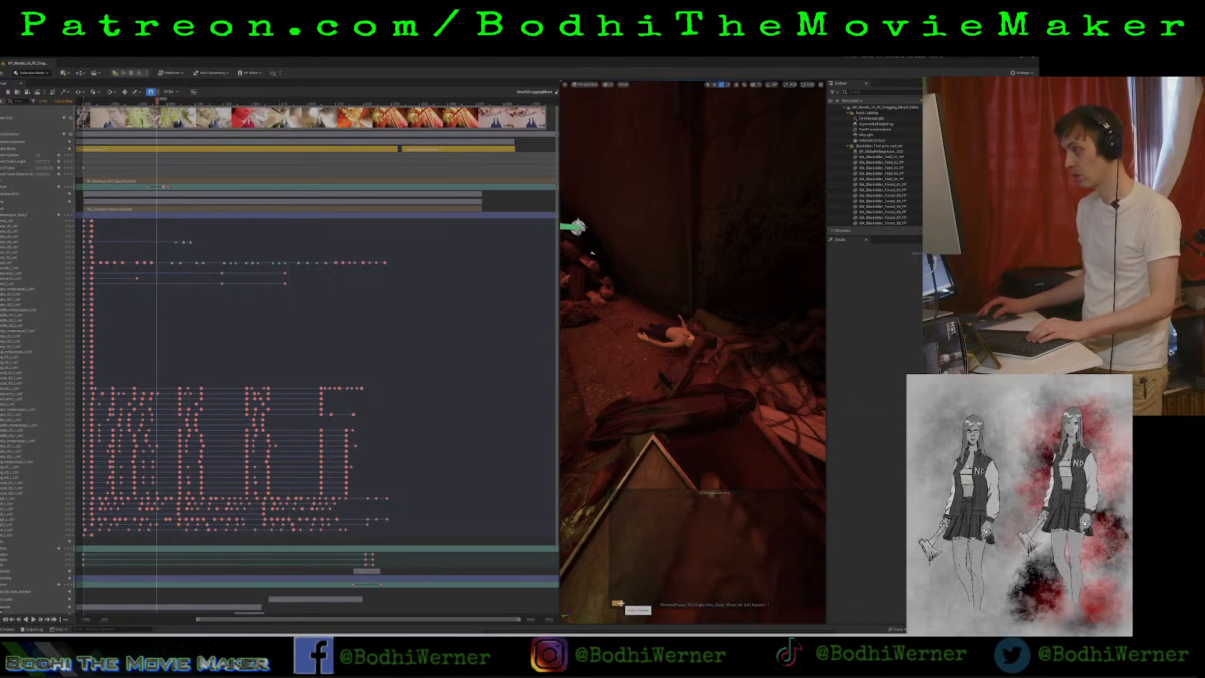
{"action": "left_click", "coordinate": [618, 601]}
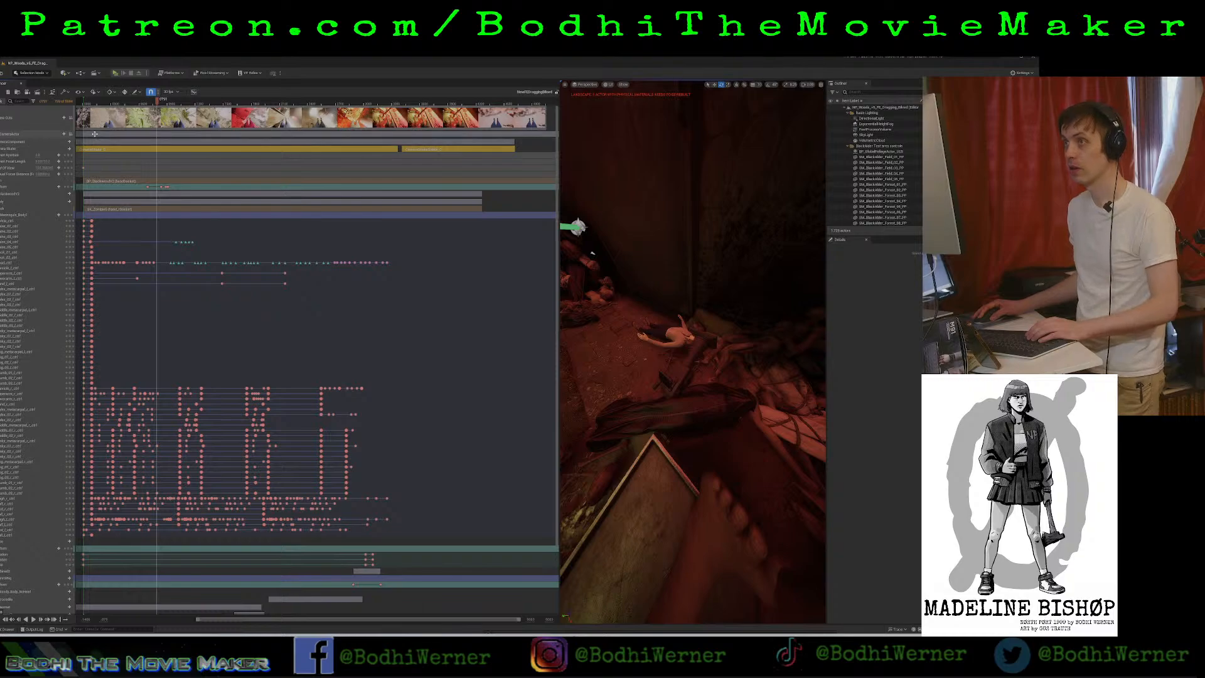
{"action": "left_click", "coordinate": [94, 134]}
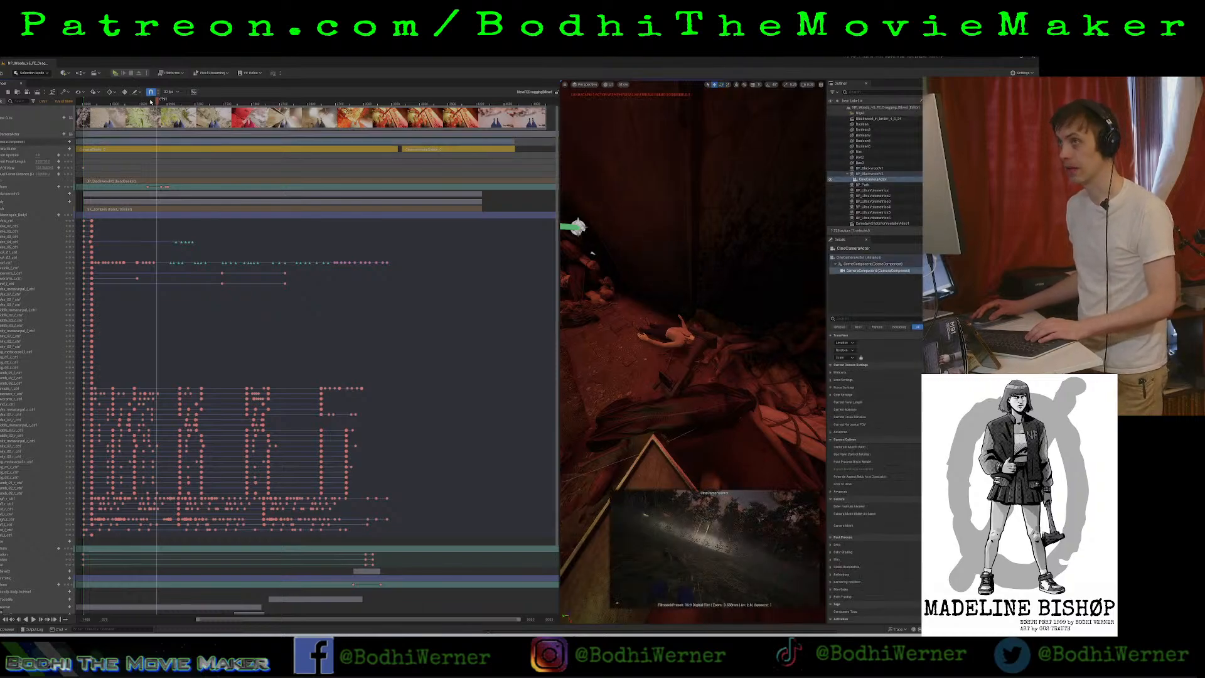
{"action": "left_click_drag", "start_coordinate": [185, 109], "coordinate": [258, 127]}
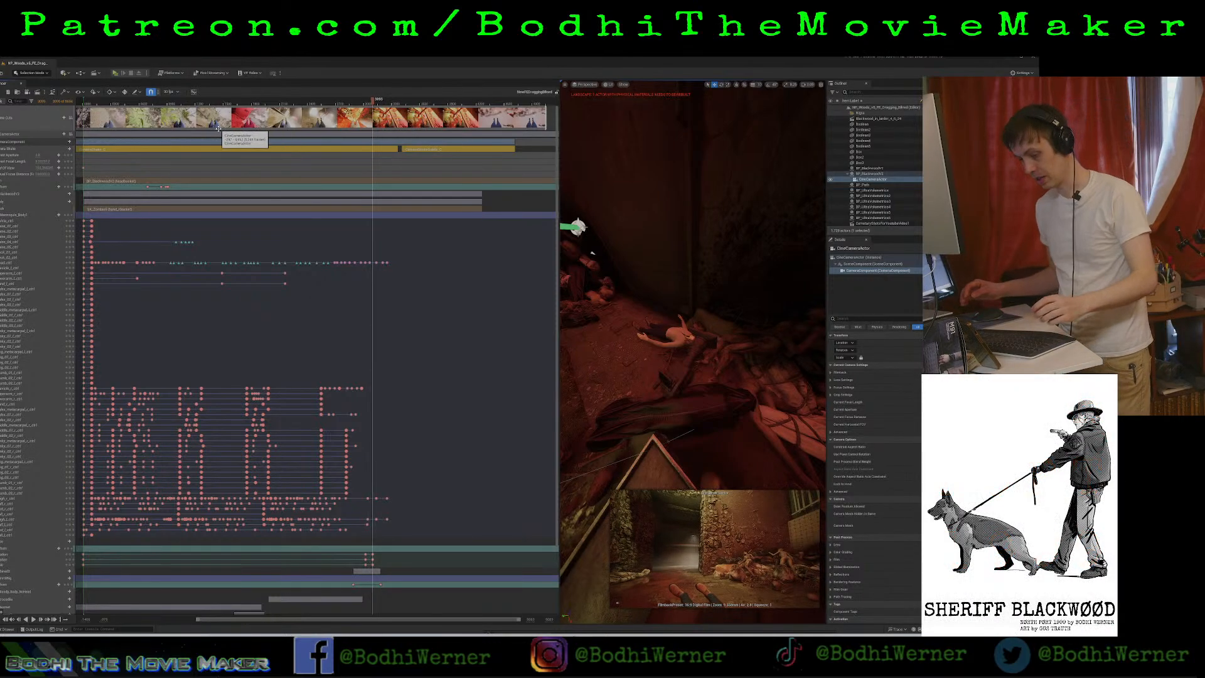
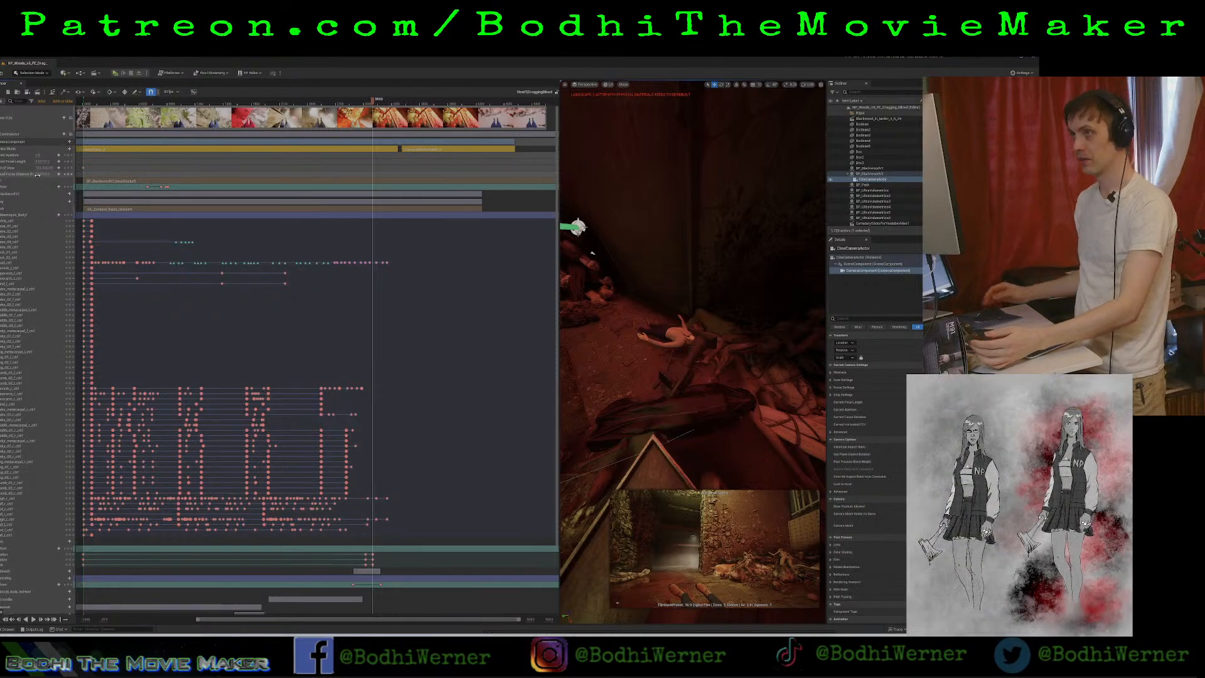
Select the aperture, focal length and focus property tracks under the dragging sequence's cine camera component and bring up their track options.
{"action": "right_click", "coordinate": [27, 143]}
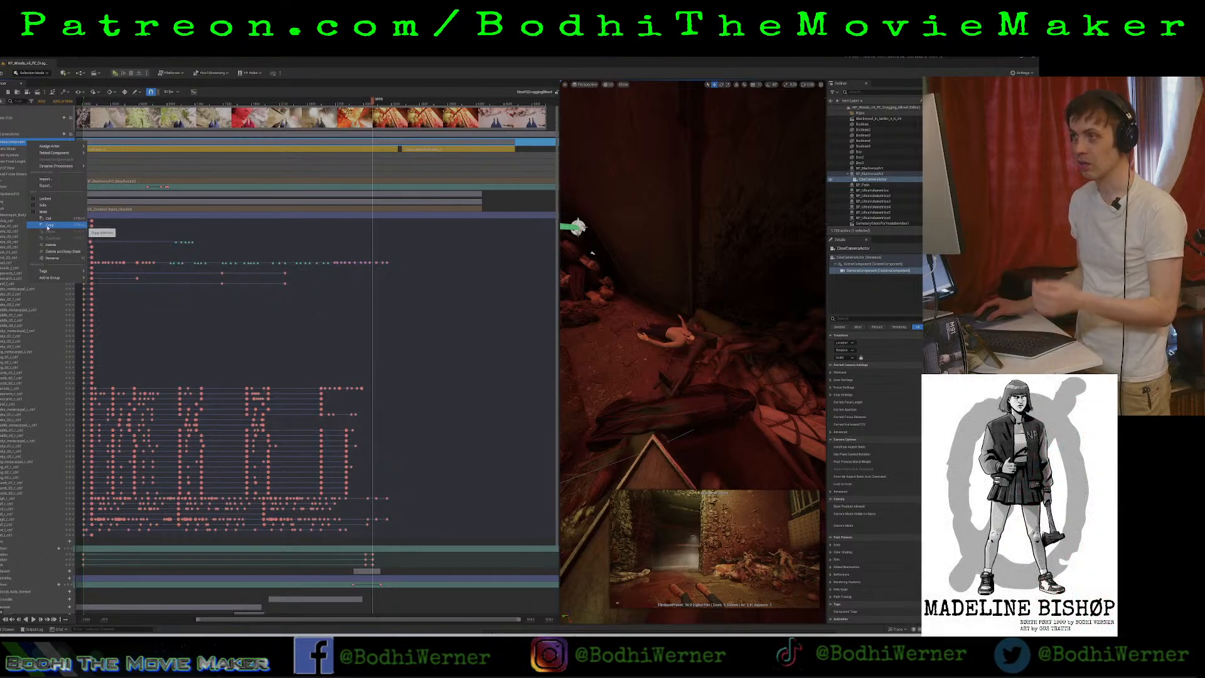
{"action": "left_click", "coordinate": [11, 135]}
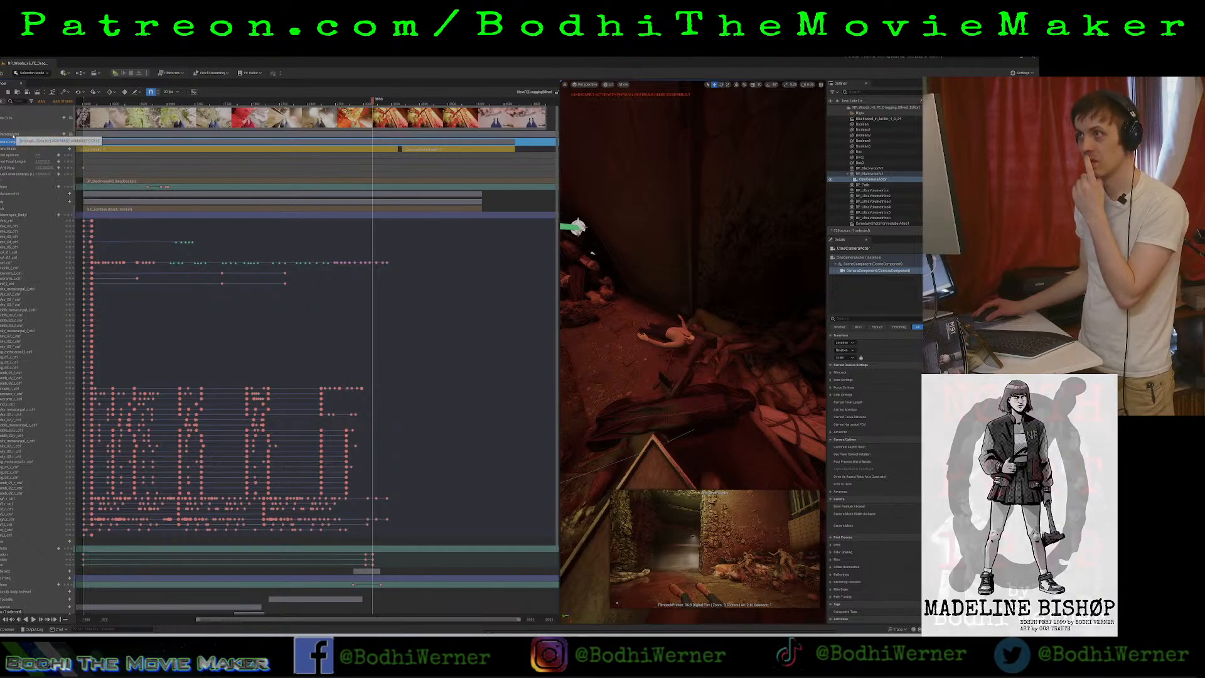
{"action": "left_click", "coordinate": [5, 135]}
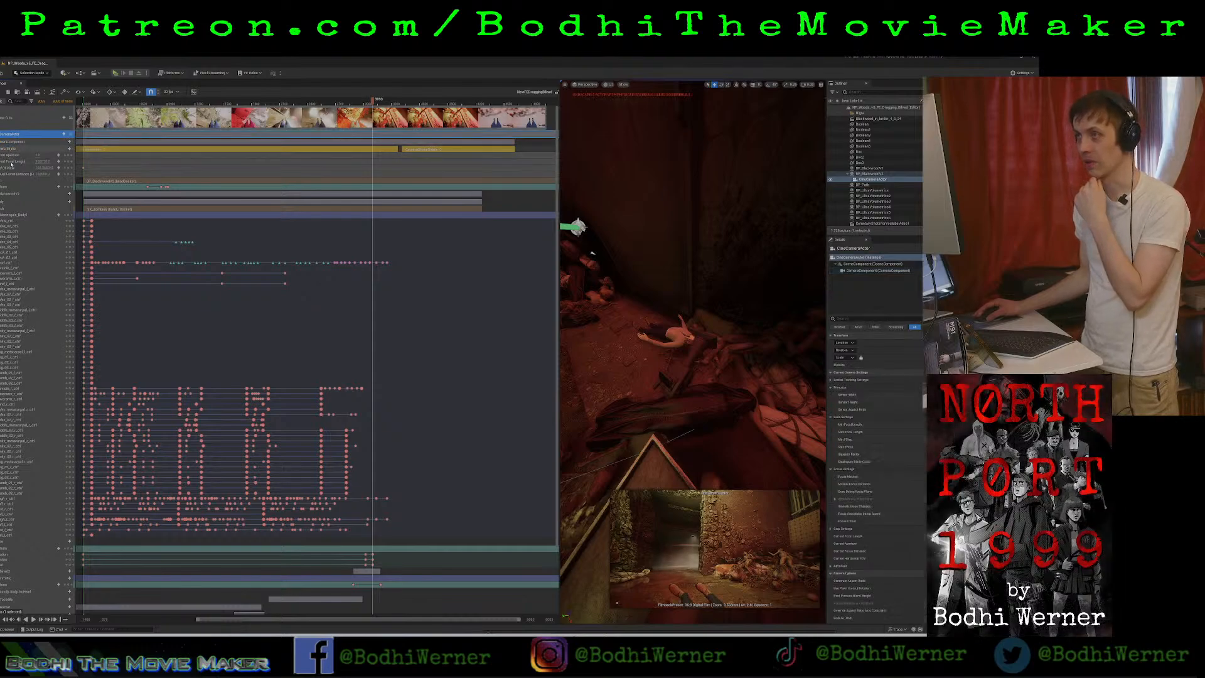
{"action": "left_click", "coordinate": [14, 156]}
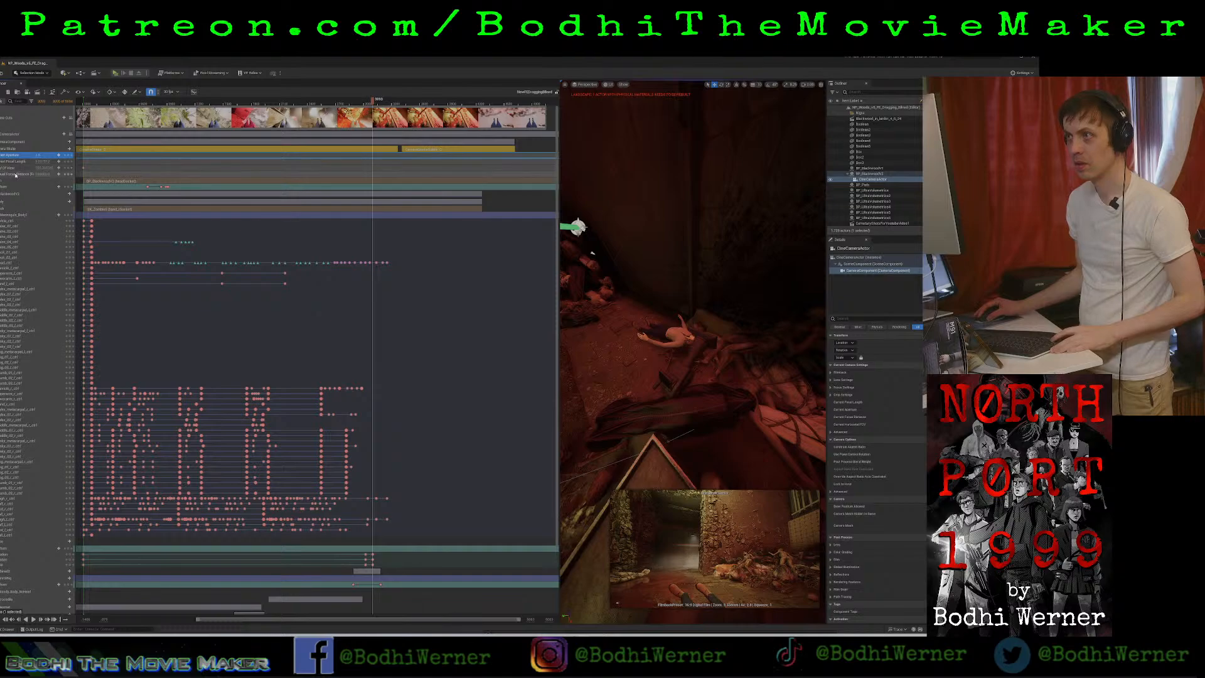
{"action": "left_click", "coordinate": [16, 175], "text": "shift"}
{"action": "right_click", "coordinate": [16, 175]}
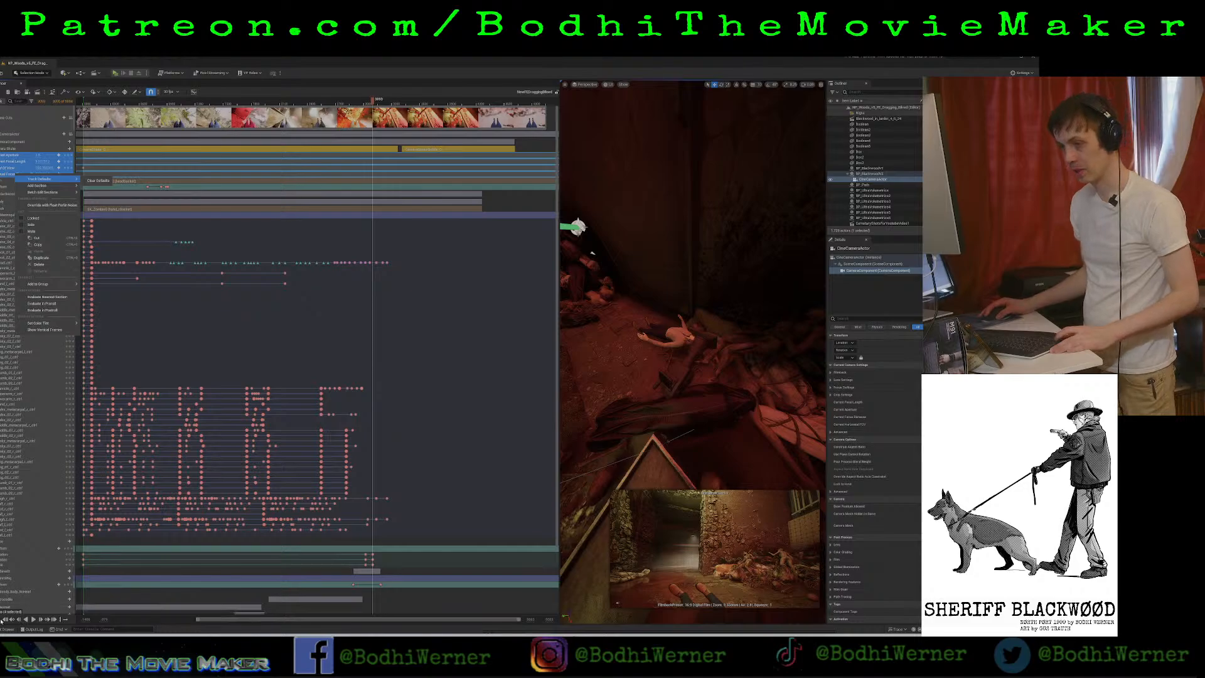
Open the Blackwood larder level sequence from the Larder folder inside the sequences folder.
{"action": "left_click", "coordinate": [7, 628]}
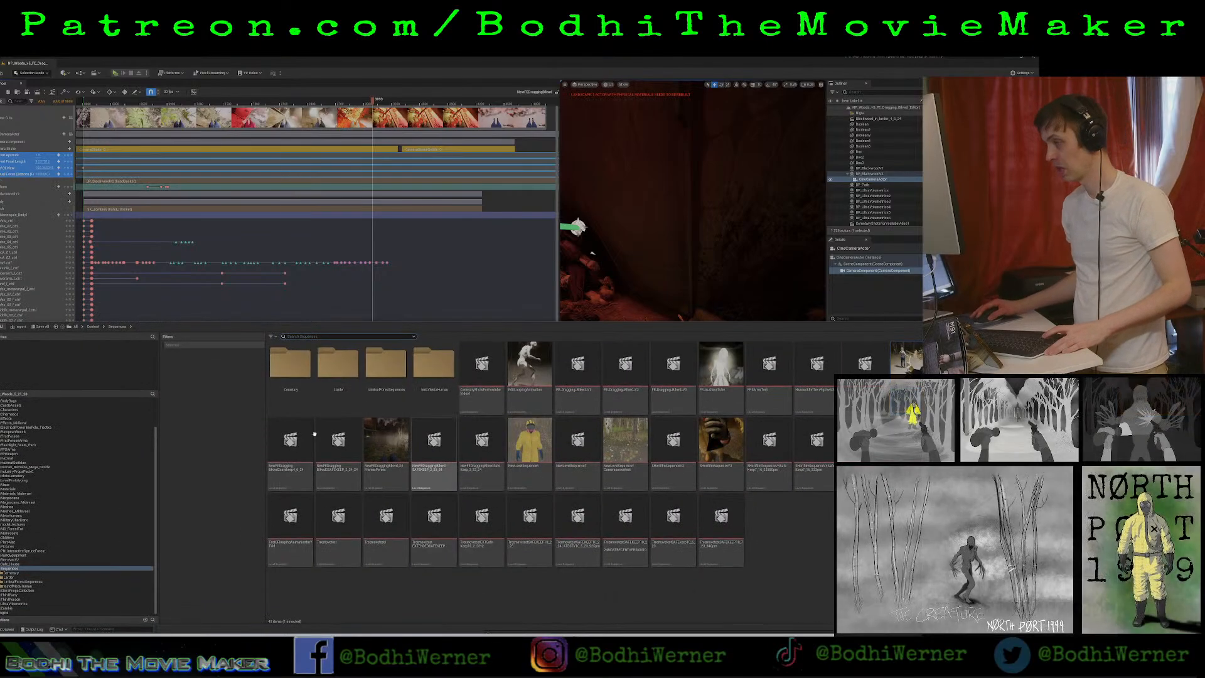
{"action": "left_click", "coordinate": [348, 367]}
{"action": "double_click", "coordinate": [350, 367]}
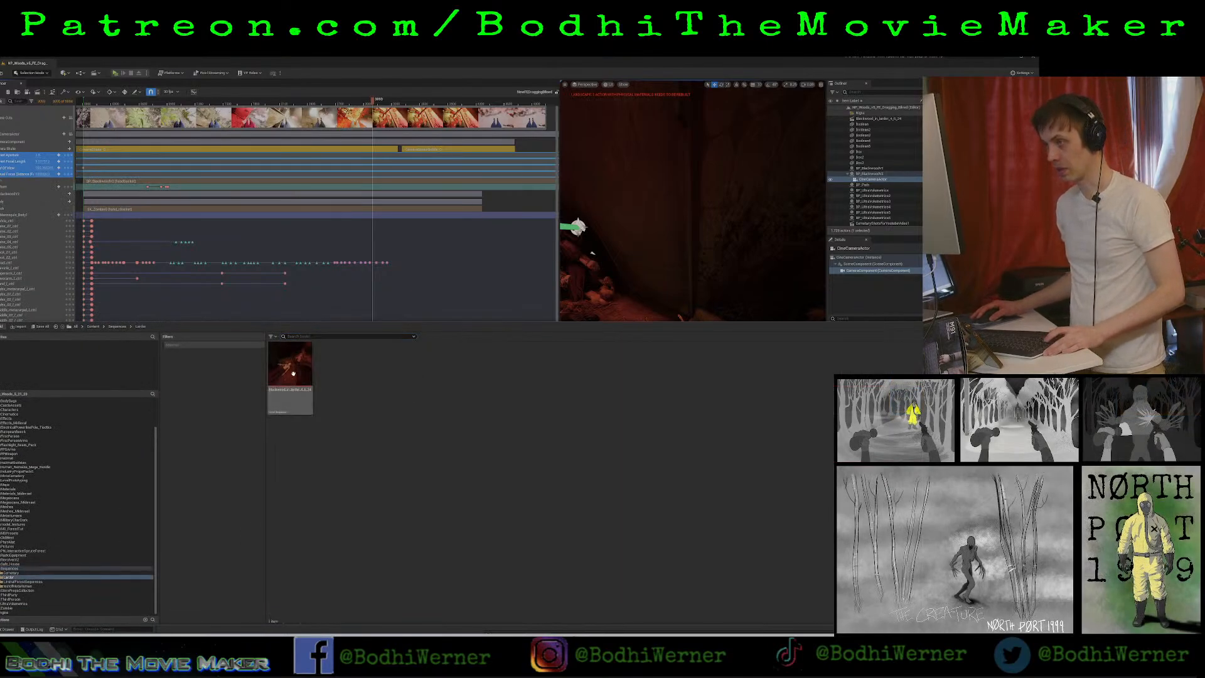
{"action": "double_click", "coordinate": [294, 372]}
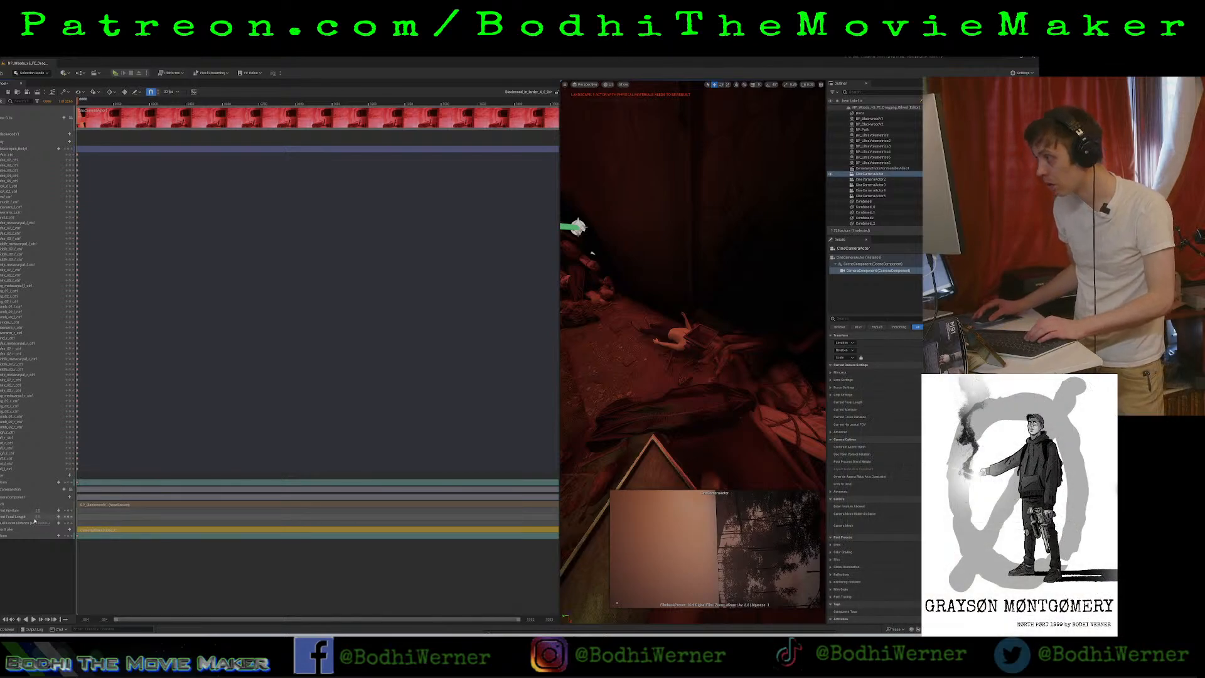
{"action": "left_click", "coordinate": [204, 127]}
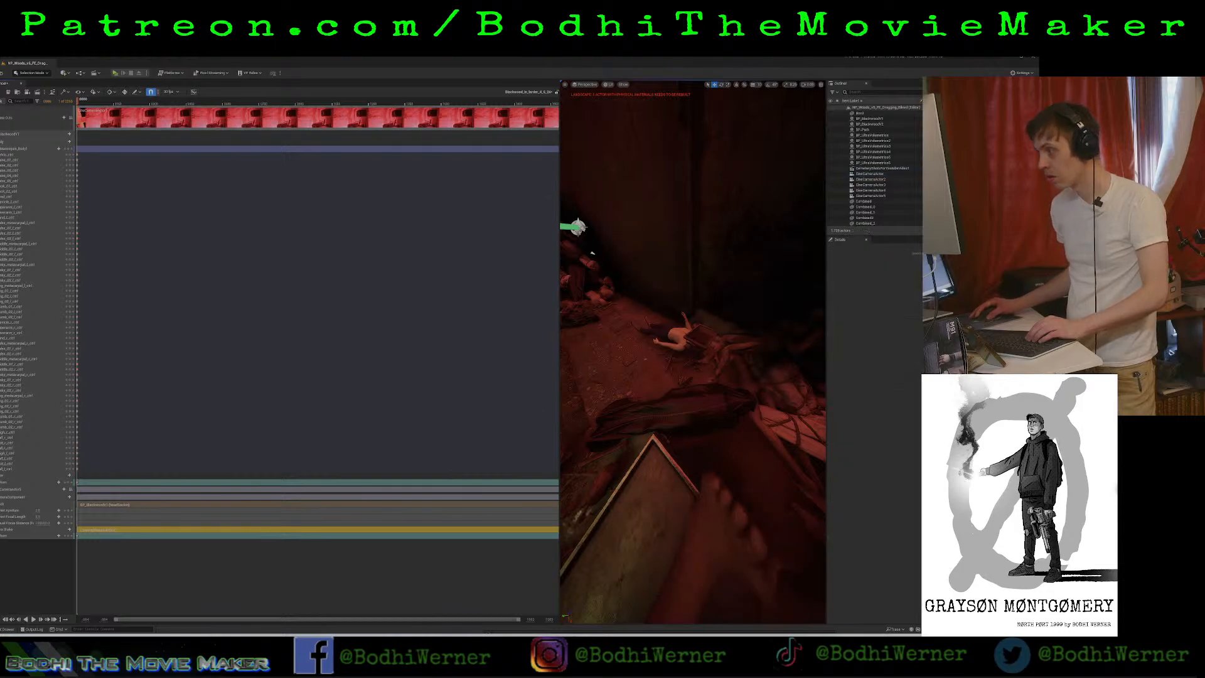
Try rotating the larder sequence's cine camera actor directly in the viewport, and undo the rotation.
{"action": "left_click", "coordinate": [30, 498]}
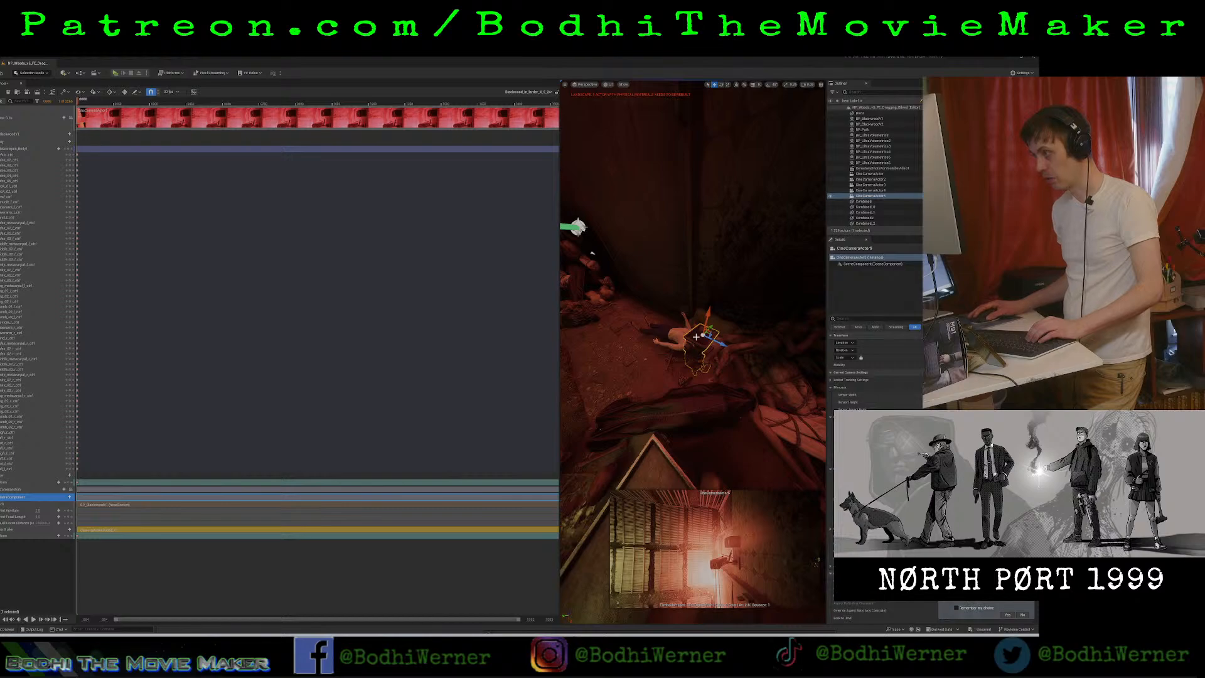
{"action": "left_click", "coordinate": [722, 85]}
{"action": "left_click_drag", "start_coordinate": [698, 319], "coordinate": [691, 345]}
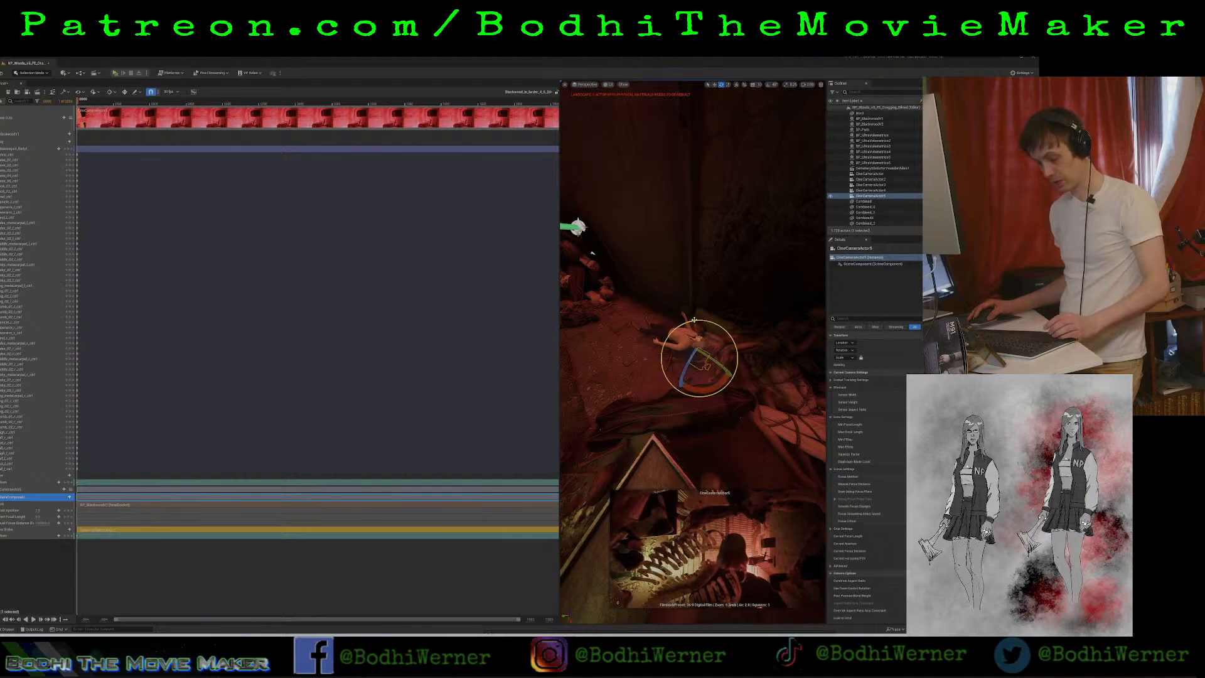
{"action": "key", "text": "ctrl+z"}
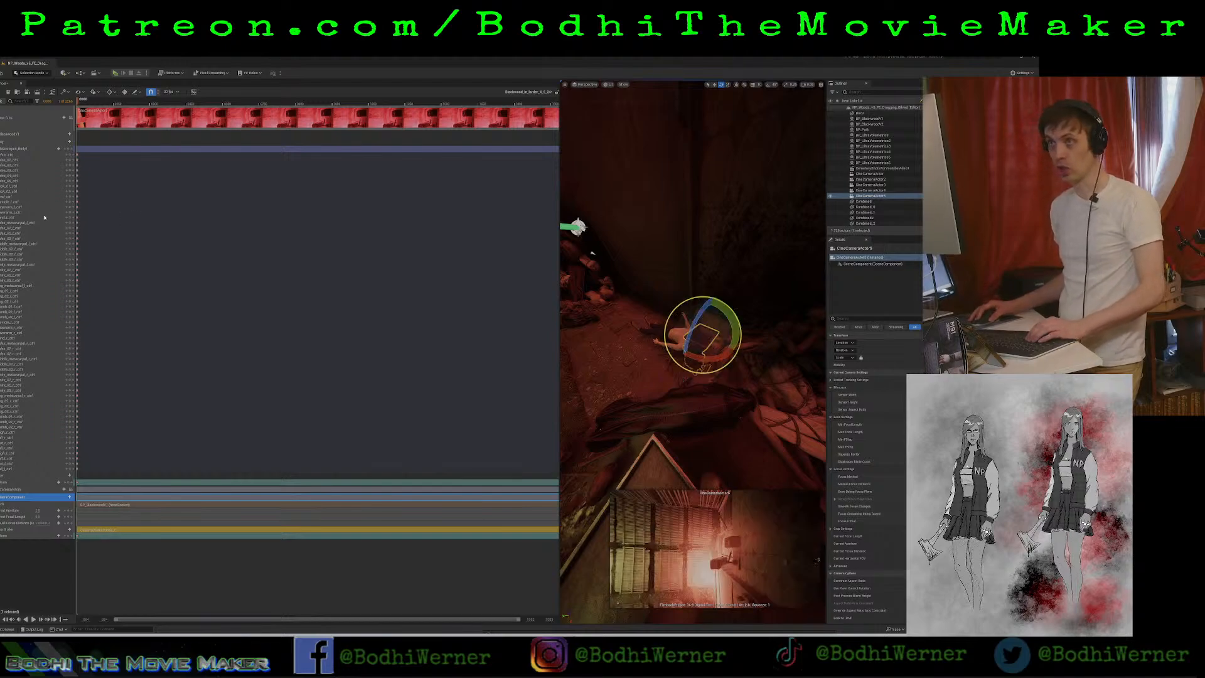
Try rotating the body's head control around several axes at the start of the sequence to re-aim the face camera.
{"action": "left_click", "coordinate": [5, 196]}
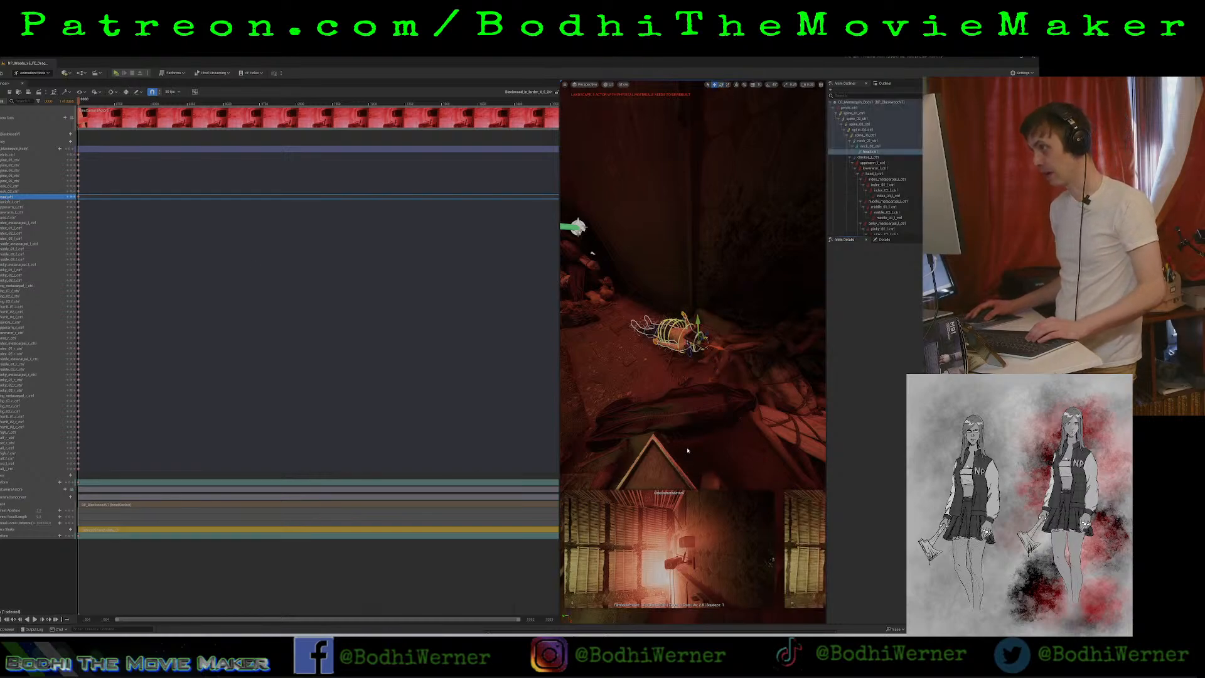
{"action": "key", "text": "e"}
{"action": "left_click_drag", "start_coordinate": [688, 319], "coordinate": [709, 345]}
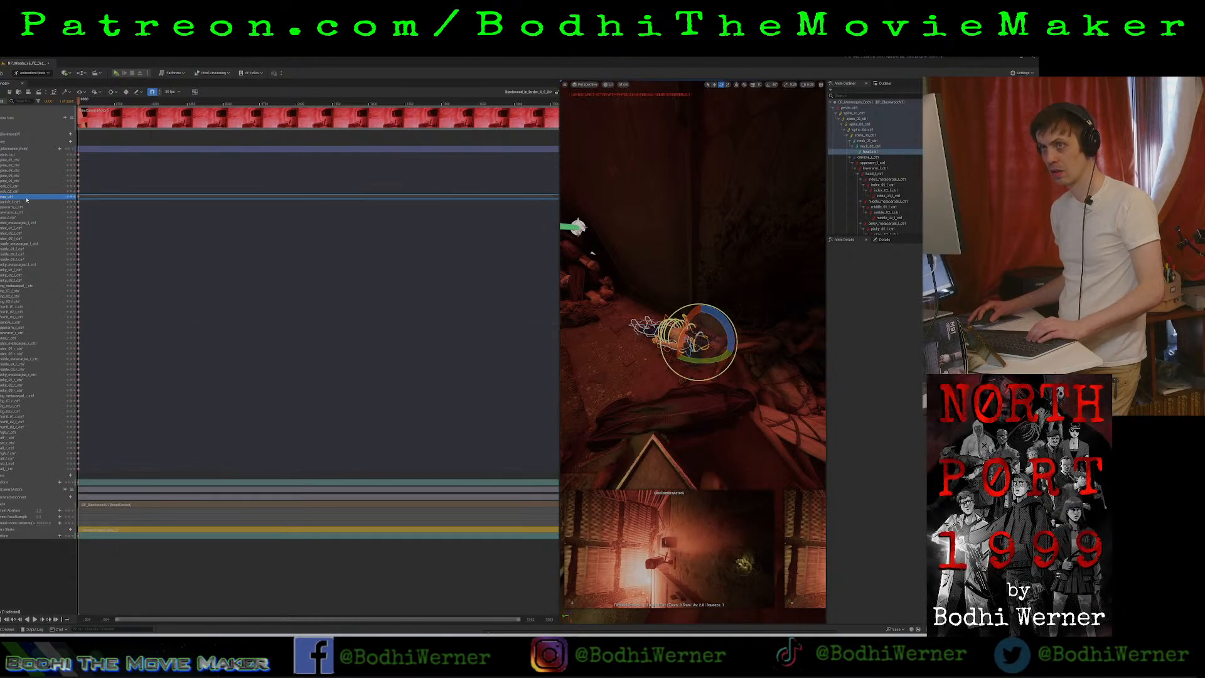
{"action": "left_click_drag", "start_coordinate": [682, 340], "coordinate": [684, 370]}
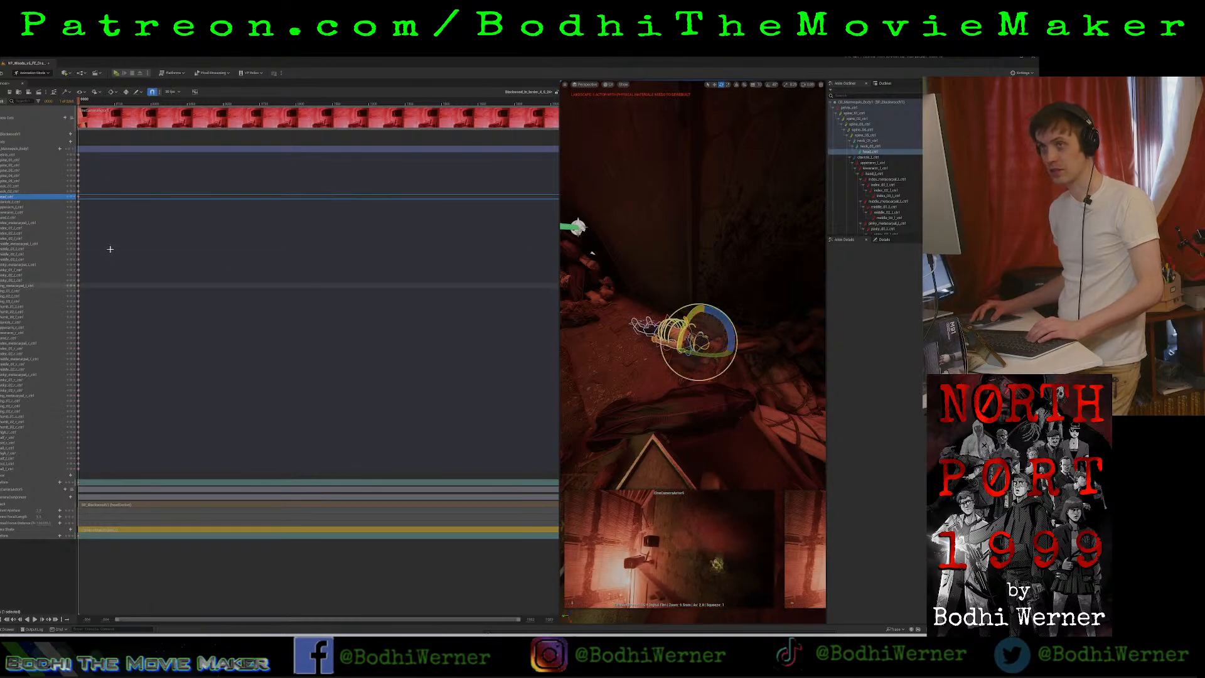
{"action": "left_click", "coordinate": [890, 152]}
{"action": "left_click_drag", "start_coordinate": [693, 317], "coordinate": [712, 299]}
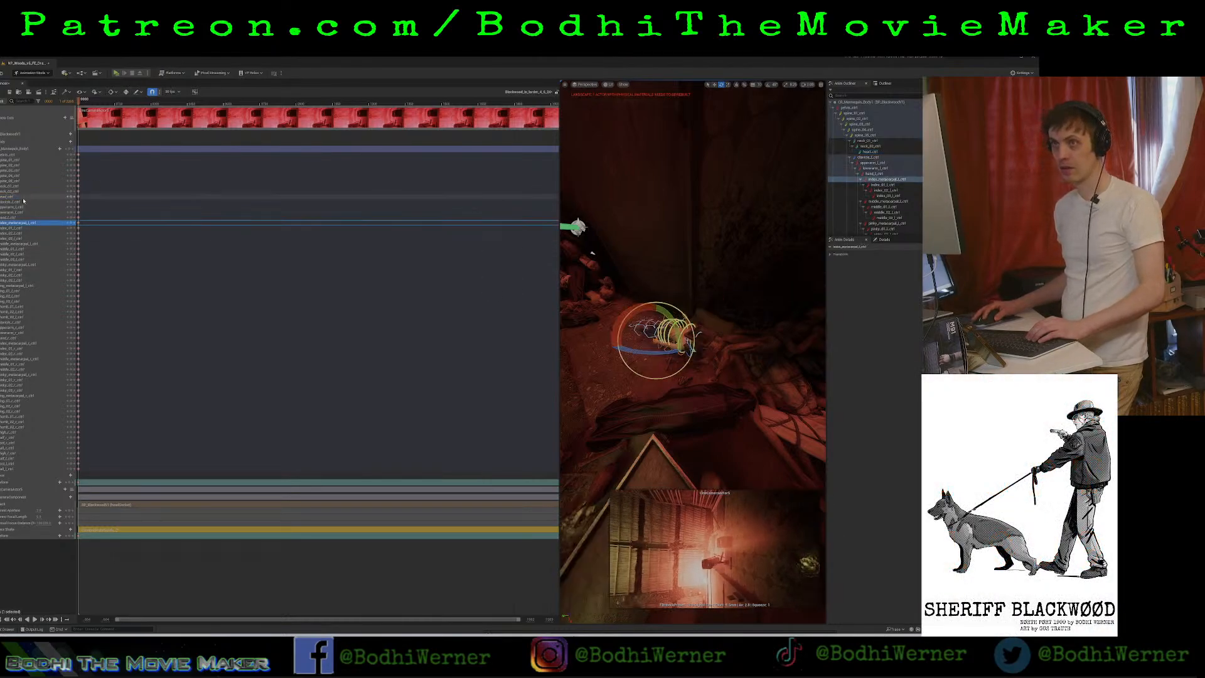
{"action": "mouse_move", "coordinate": [685, 331]}
{"action": "left_mouse_down"}
{"action": "mouse_move", "coordinate": [690, 320]}
{"action": "mouse_move", "coordinate": [684, 348]}
{"action": "left_mouse_up"}
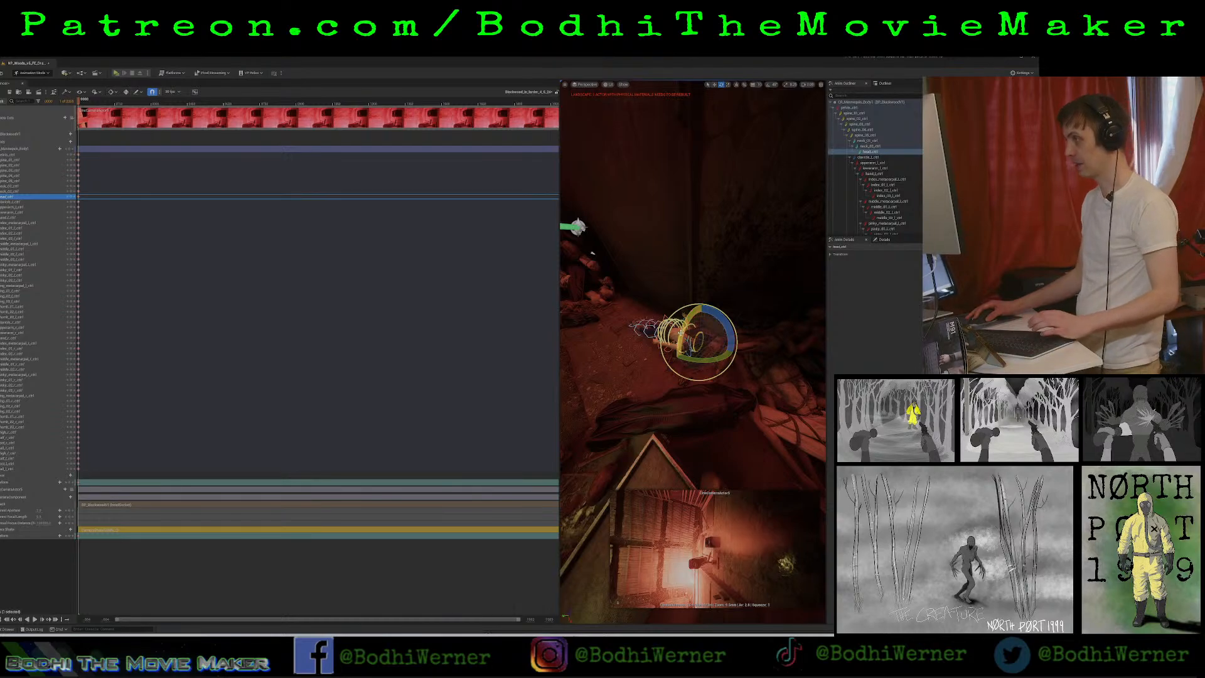
{"action": "left_click_drag", "start_coordinate": [685, 345], "coordinate": [690, 342]}
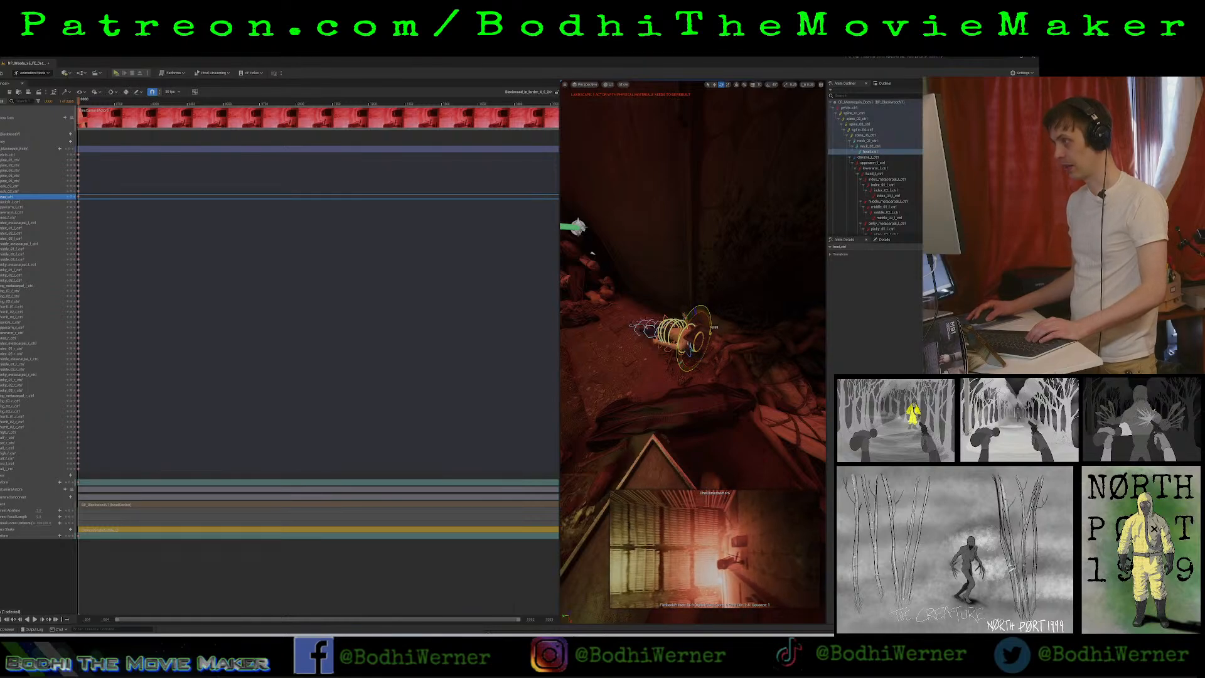
{"action": "left_click_drag", "start_coordinate": [709, 331], "coordinate": [646, 307]}
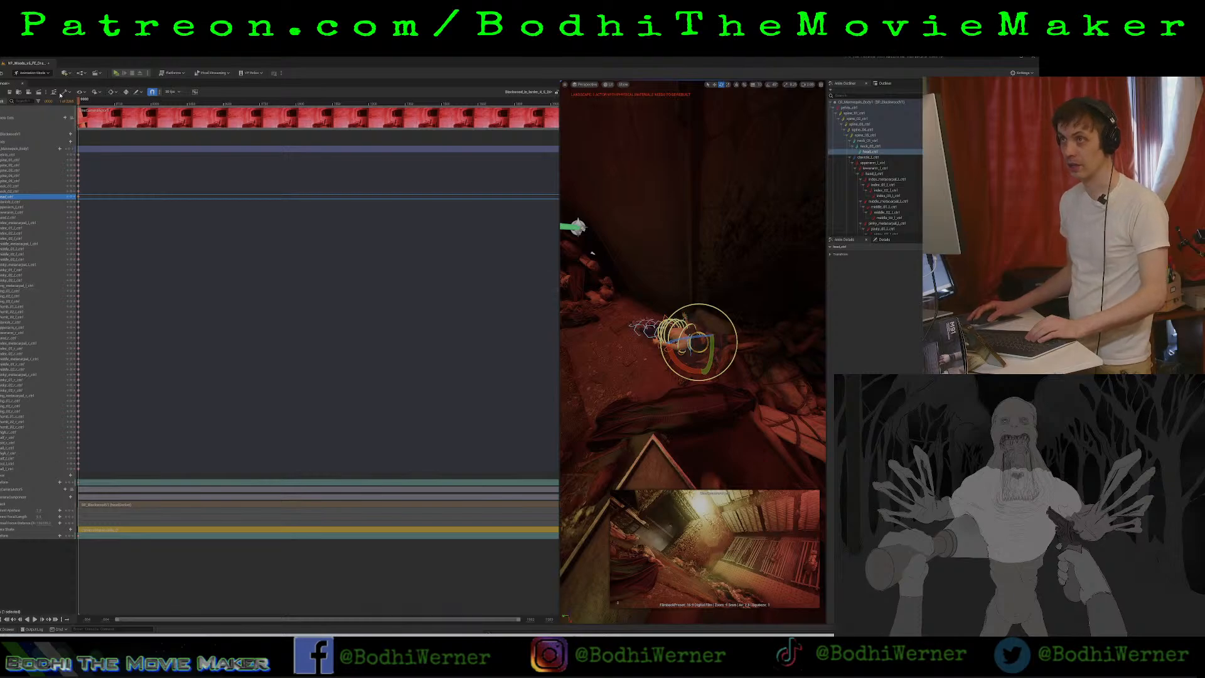
Enlarge the viewport and, shortly after the sequence start, rotate and key the head control so the face camera looks across the lit room.
{"action": "left_click_drag", "start_coordinate": [77, 99], "coordinate": [102, 100]}
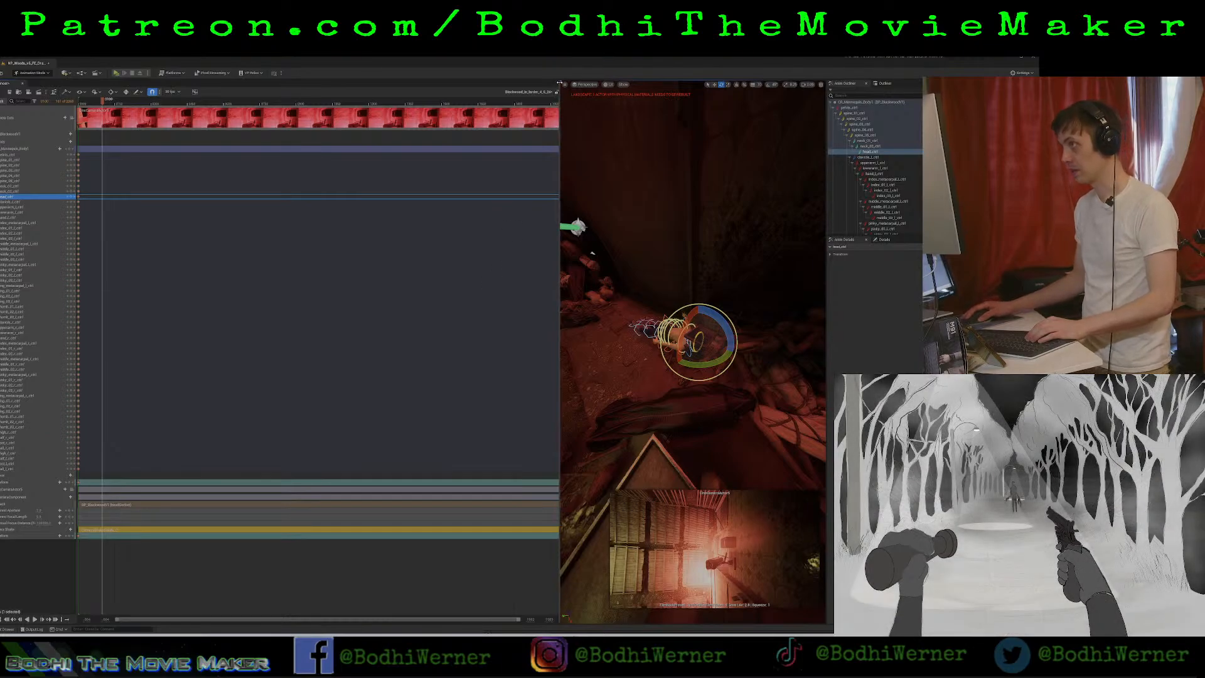
{"action": "left_click_drag", "start_coordinate": [558, 125], "coordinate": [202, 127]}
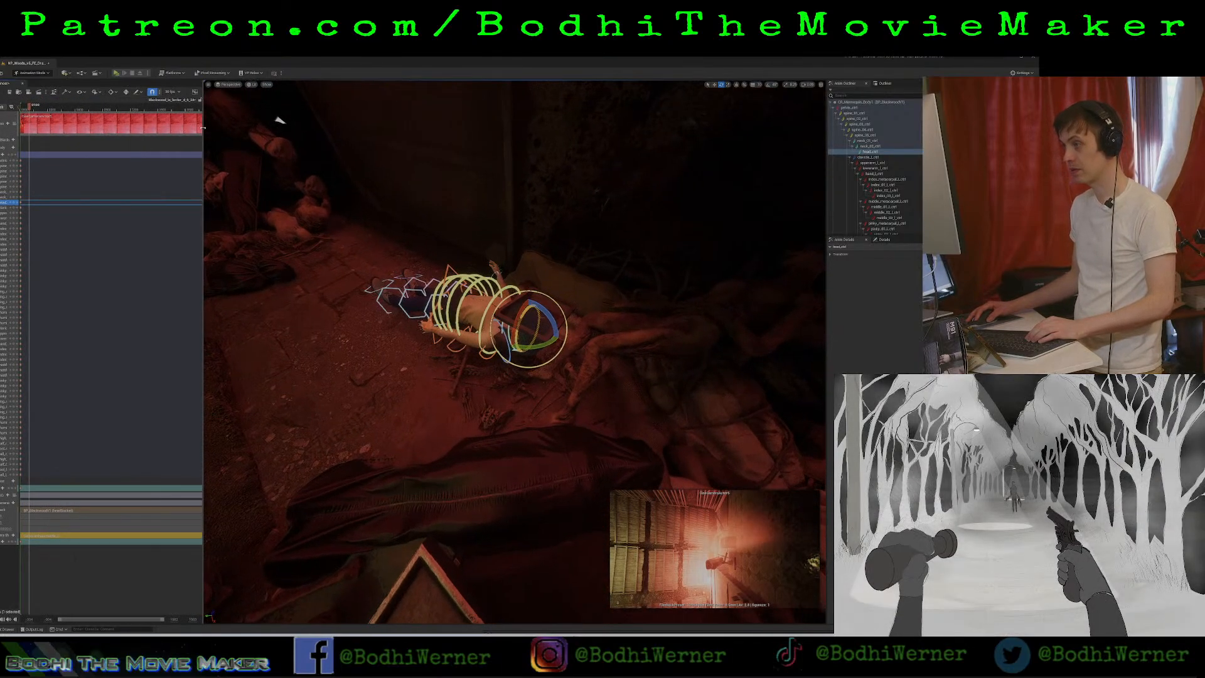
{"action": "scroll", "coordinate": [25, 117], "scroll_direction": "down", "scroll_amount": 5, "text": "ctrl"}
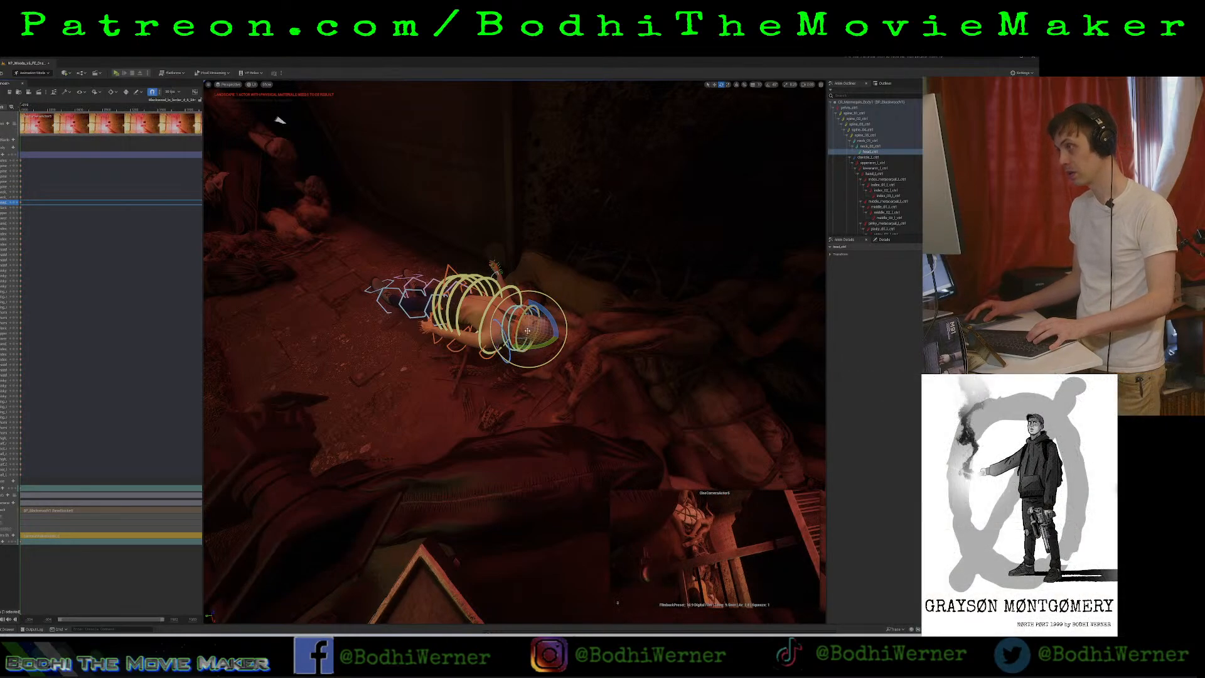
{"action": "key", "text": "g"}
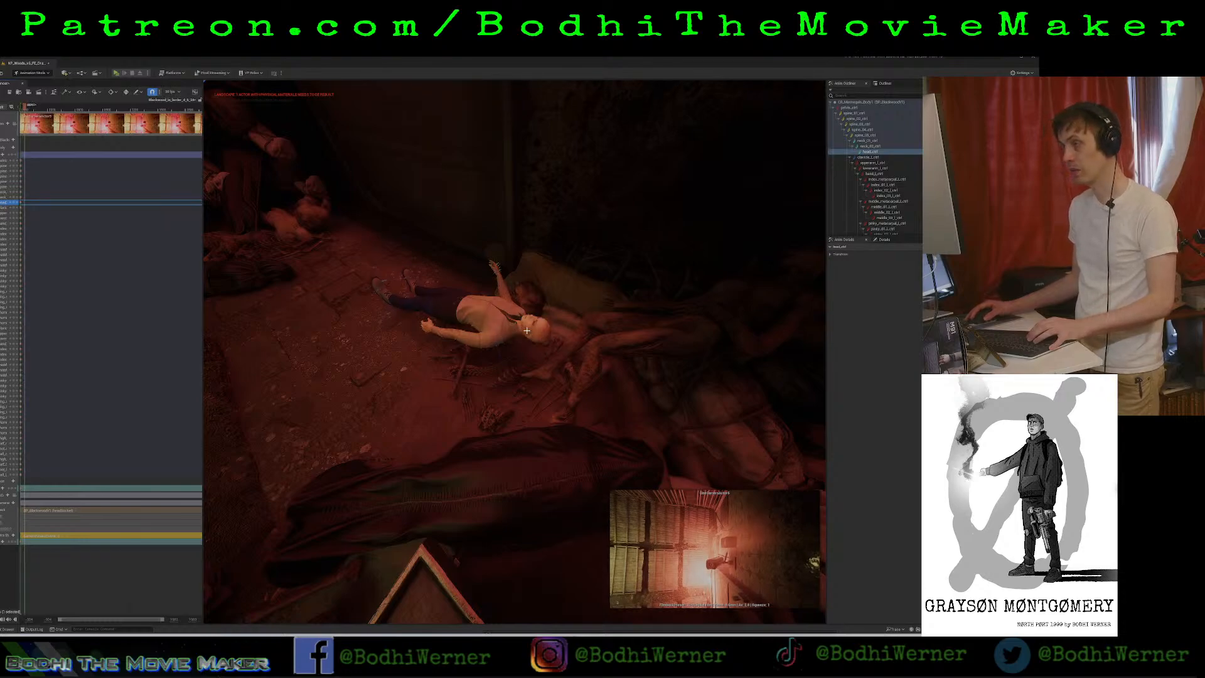
{"action": "key", "text": "g"}
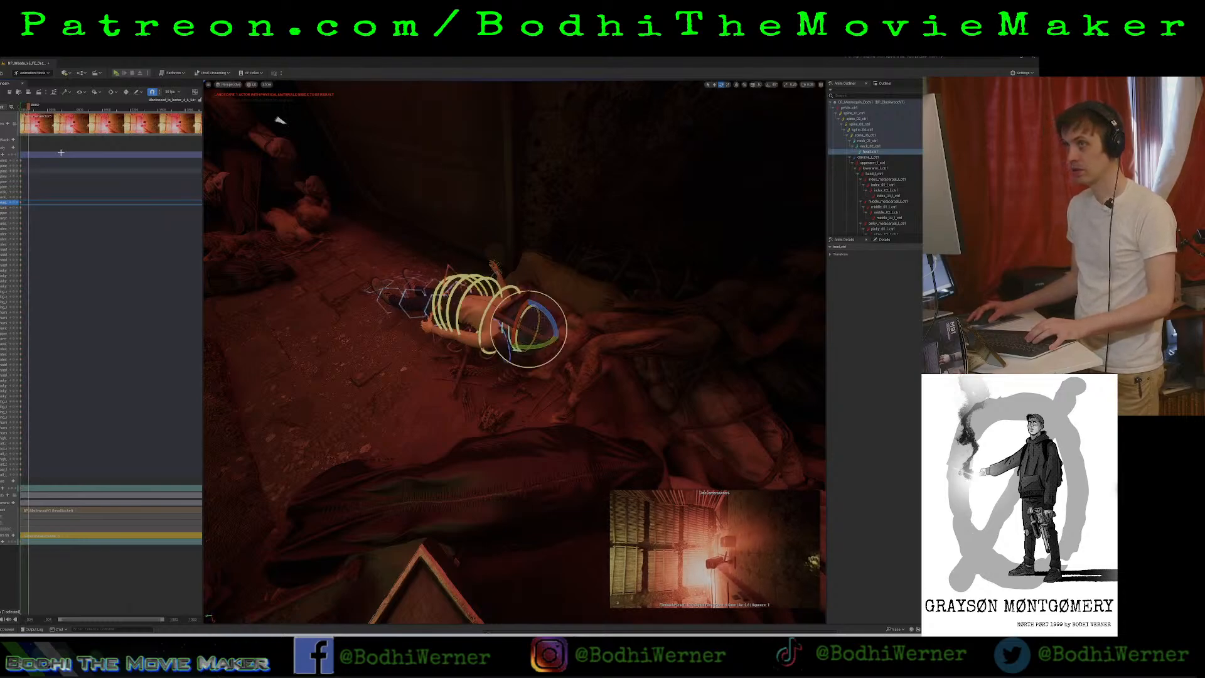
{"action": "left_click_drag", "start_coordinate": [534, 309], "coordinate": [543, 345]}
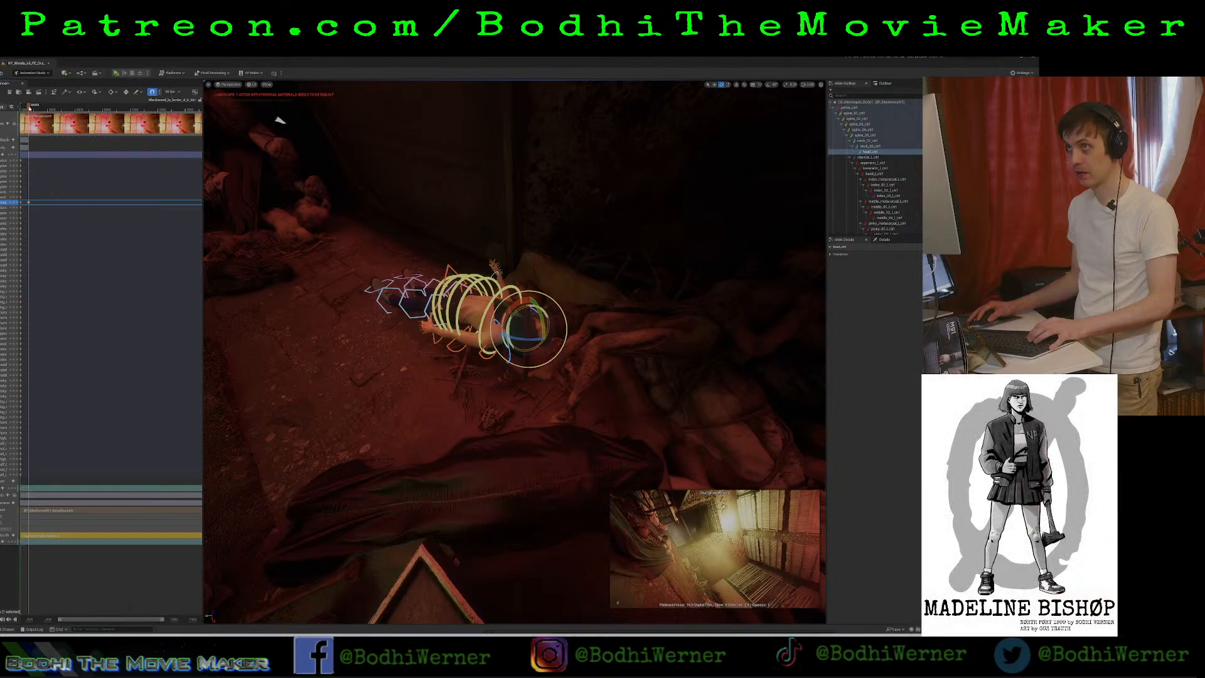
Play the larder sequence from its start to review the keyed head turn in the camera preview.
{"action": "left_click_drag", "start_coordinate": [28, 109], "coordinate": [16, 114]}
{"action": "key", "text": "space"}
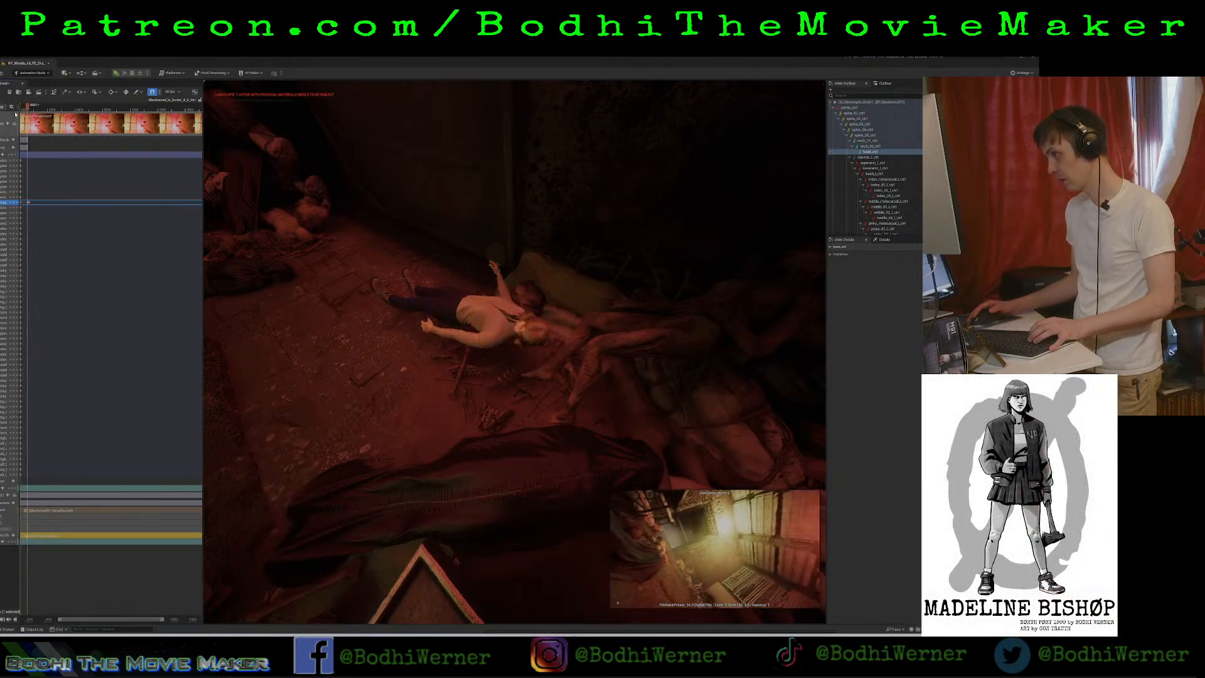
{"action": "key", "text": "space"}
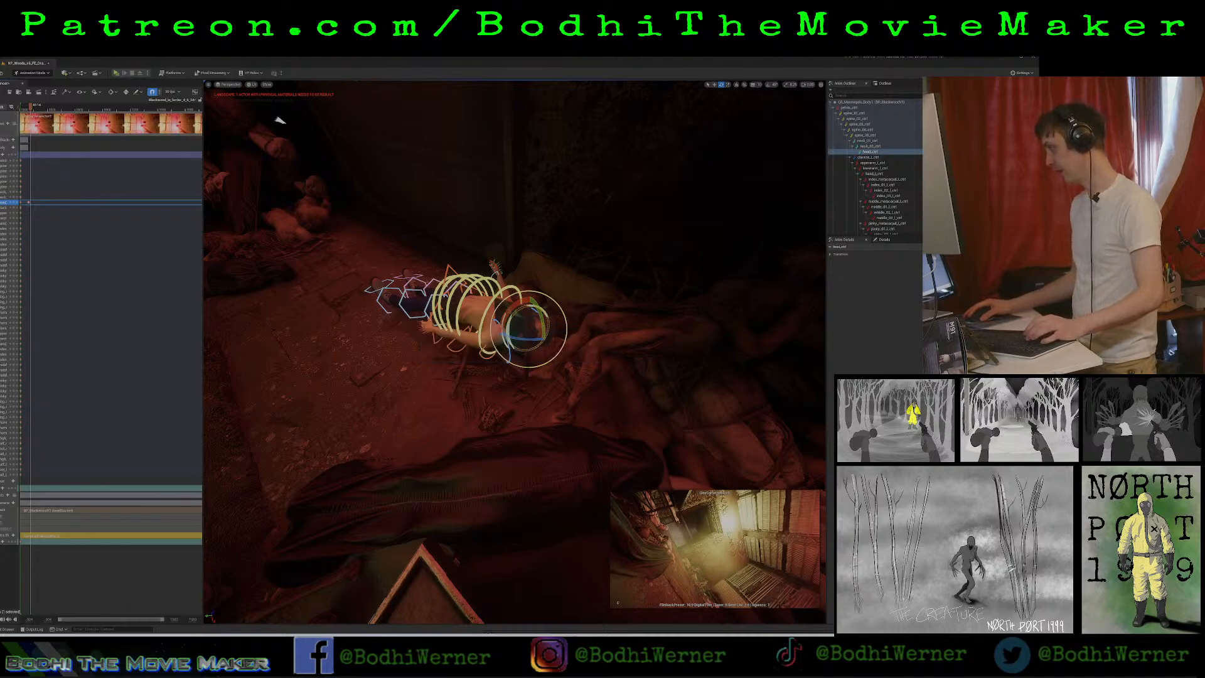
{"action": "key", "text": "alt+Tab"}
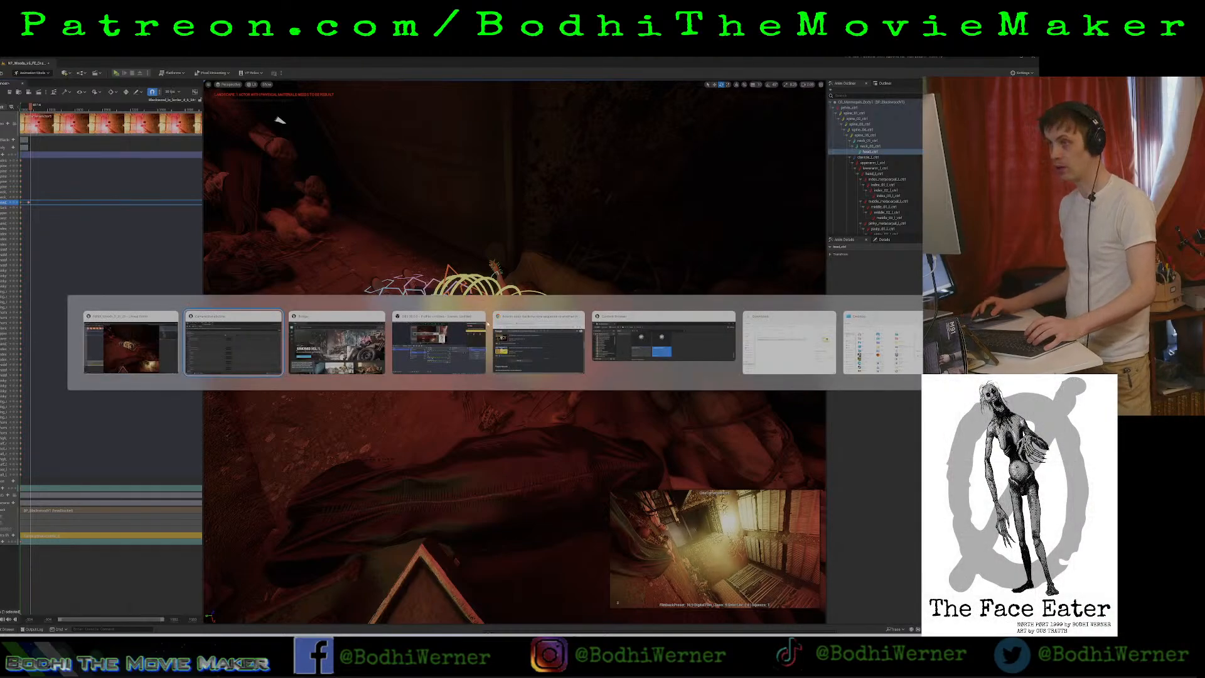
{"action": "left_click", "coordinate": [432, 340]}
{"action": "key", "text": "alt+Tab"}
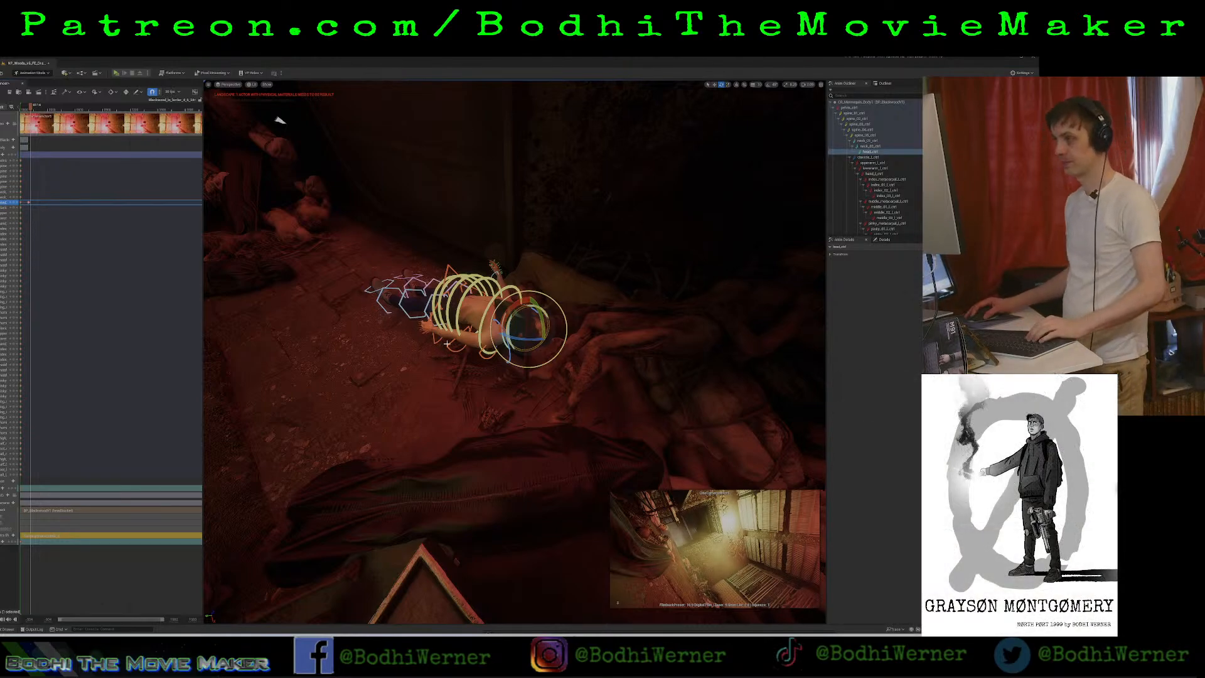
View the body from behind its head and replay the head turn, stopping shortly past its last keyframe.
{"action": "right_click_drag", "start_coordinate": [528, 351], "coordinate": [395, 283]}
{"action": "left_click", "coordinate": [25, 110]}
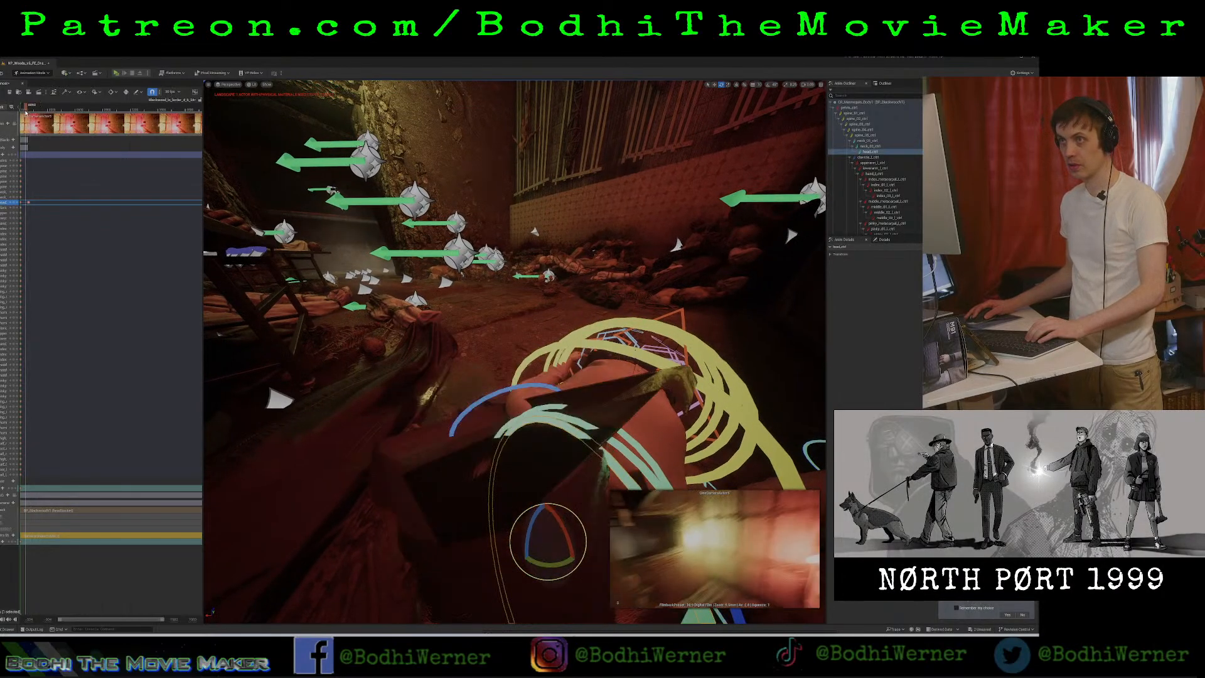
{"action": "key", "text": "space"}
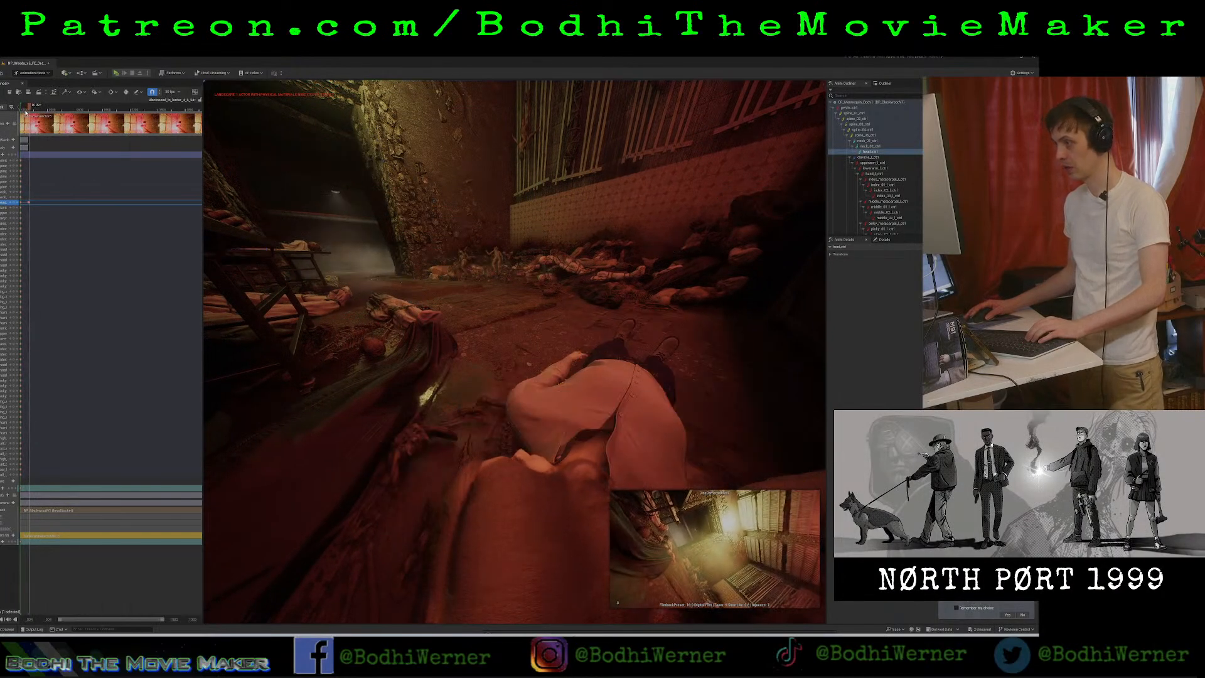
{"action": "key", "text": "space"}
{"action": "key", "text": "space"}
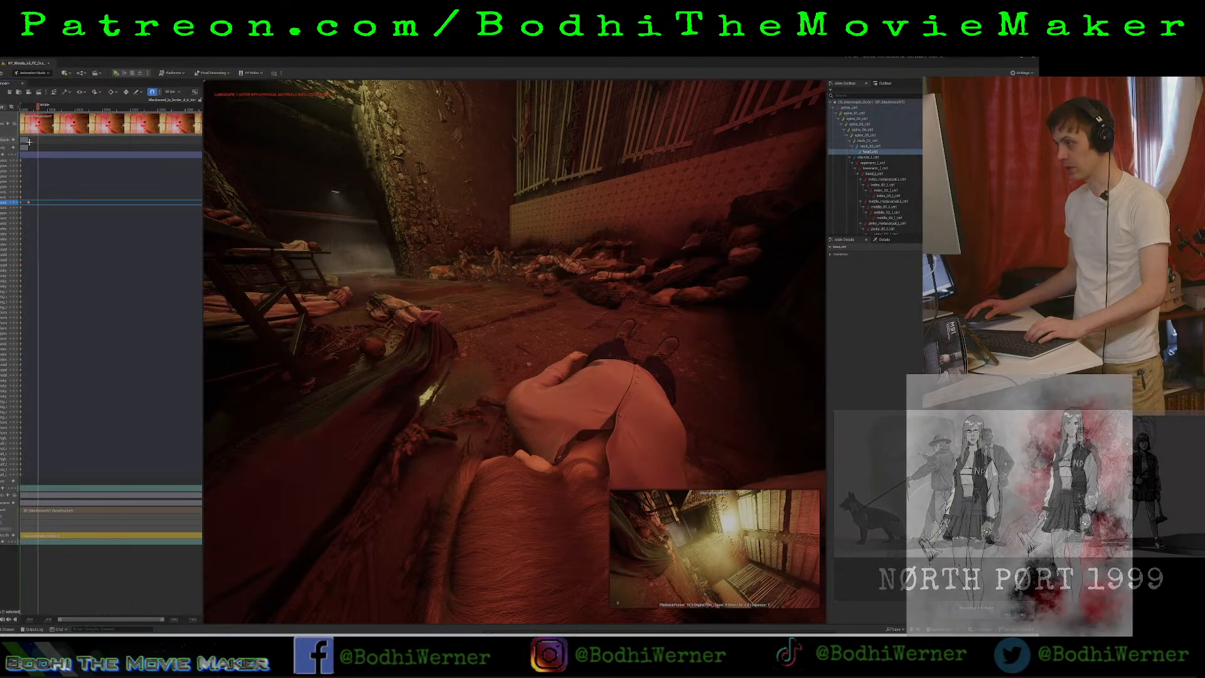
{"action": "key", "text": "space"}
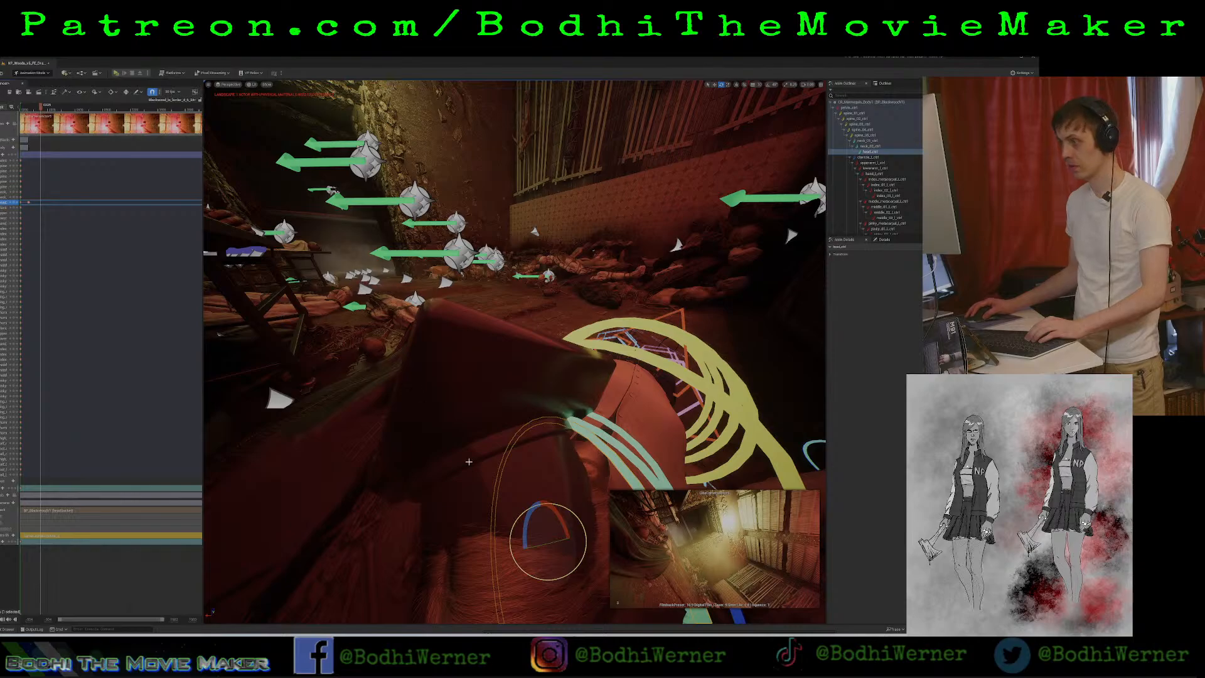
Rotate the head control further so the face camera turns toward the nearby corpses, and key that pose at the playhead.
{"action": "left_click_drag", "start_coordinate": [526, 521], "coordinate": [526, 512]}
{"action": "right_click_drag", "start_coordinate": [526, 510], "coordinate": [327, 558]}
{"action": "left_click_drag", "start_coordinate": [446, 383], "coordinate": [475, 383]}
{"action": "left_click_drag", "start_coordinate": [477, 342], "coordinate": [472, 367]}
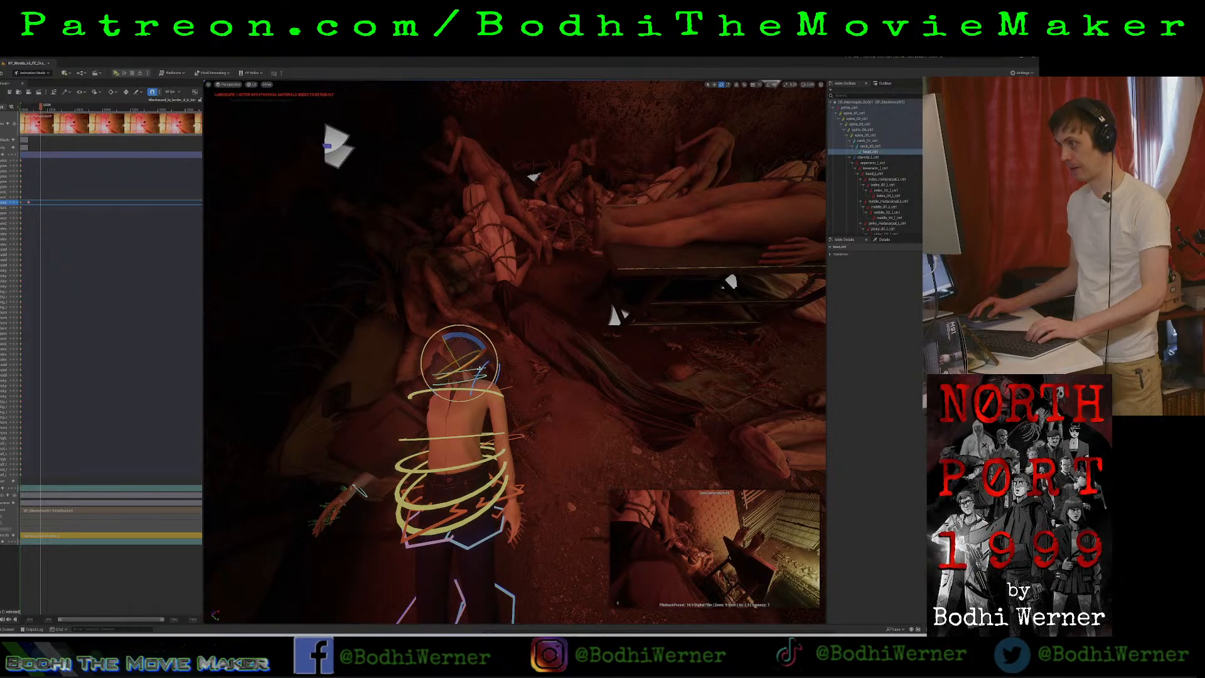
{"action": "left_click", "coordinate": [14, 203]}
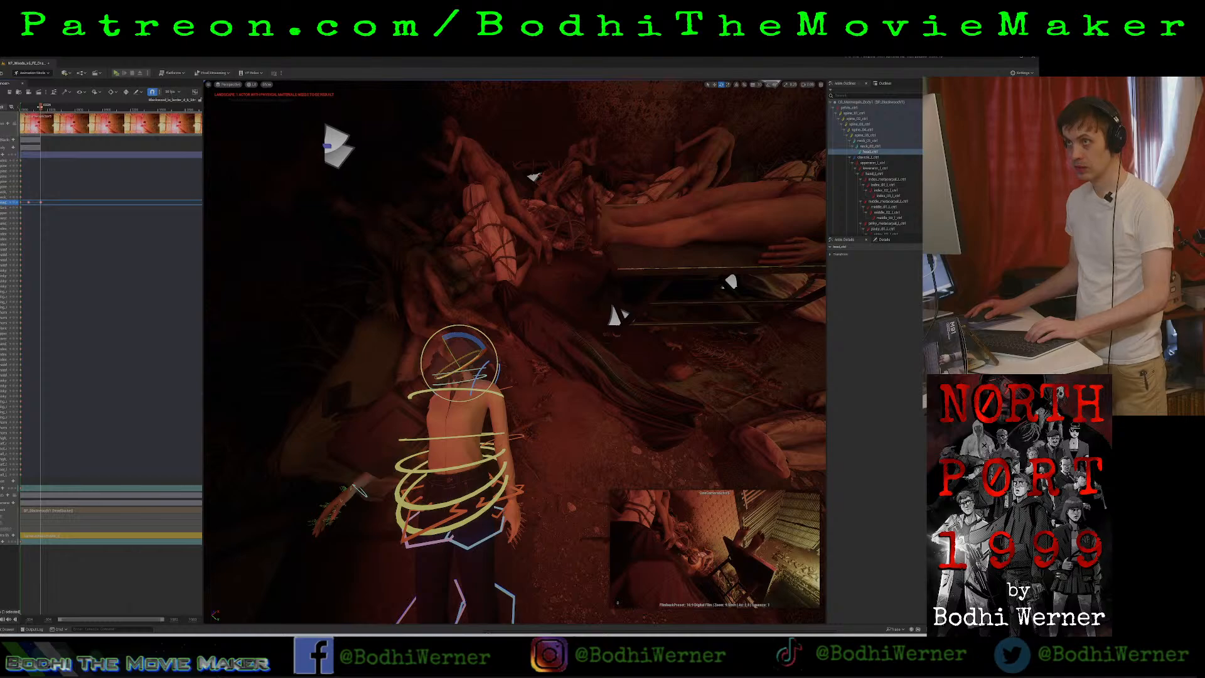
Past the last head keyframe, rotate the head control so the face camera looks up at the slatted upper wall, and key that pose.
{"action": "mouse_move", "coordinate": [20, 113]}
{"action": "left_mouse_down"}
{"action": "mouse_move", "coordinate": [53, 116]}
{"action": "mouse_move", "coordinate": [40, 115]}
{"action": "left_mouse_up"}
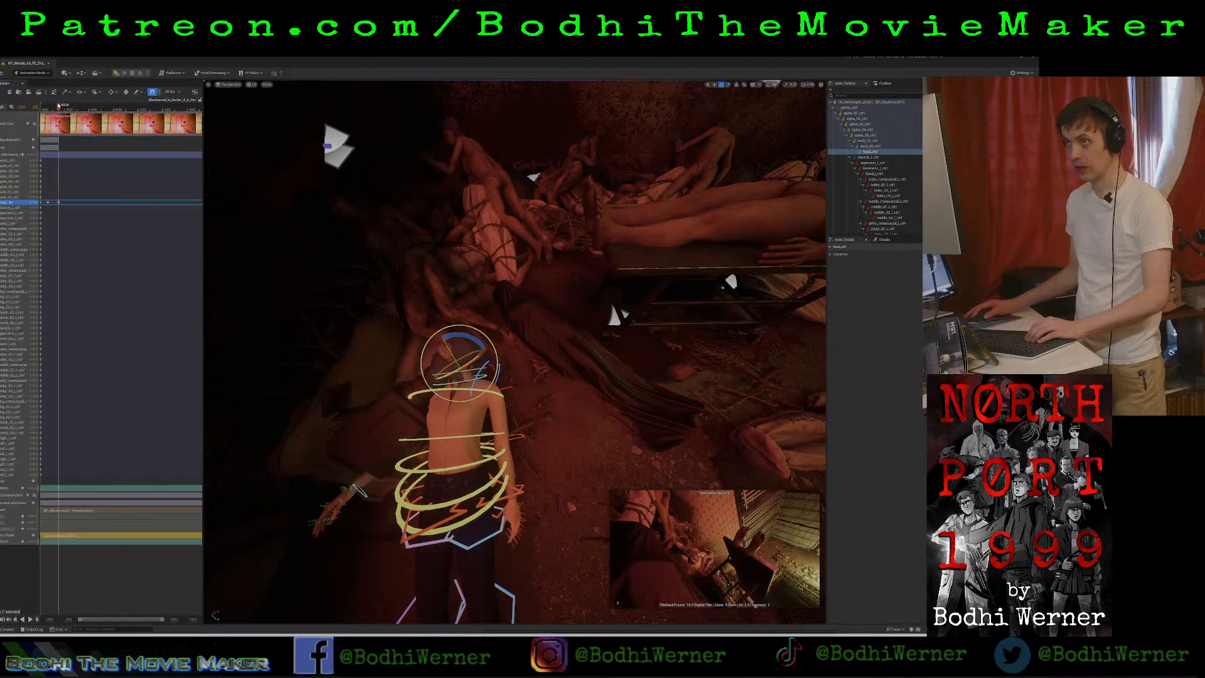
{"action": "left_click_drag", "start_coordinate": [59, 106], "coordinate": [83, 113]}
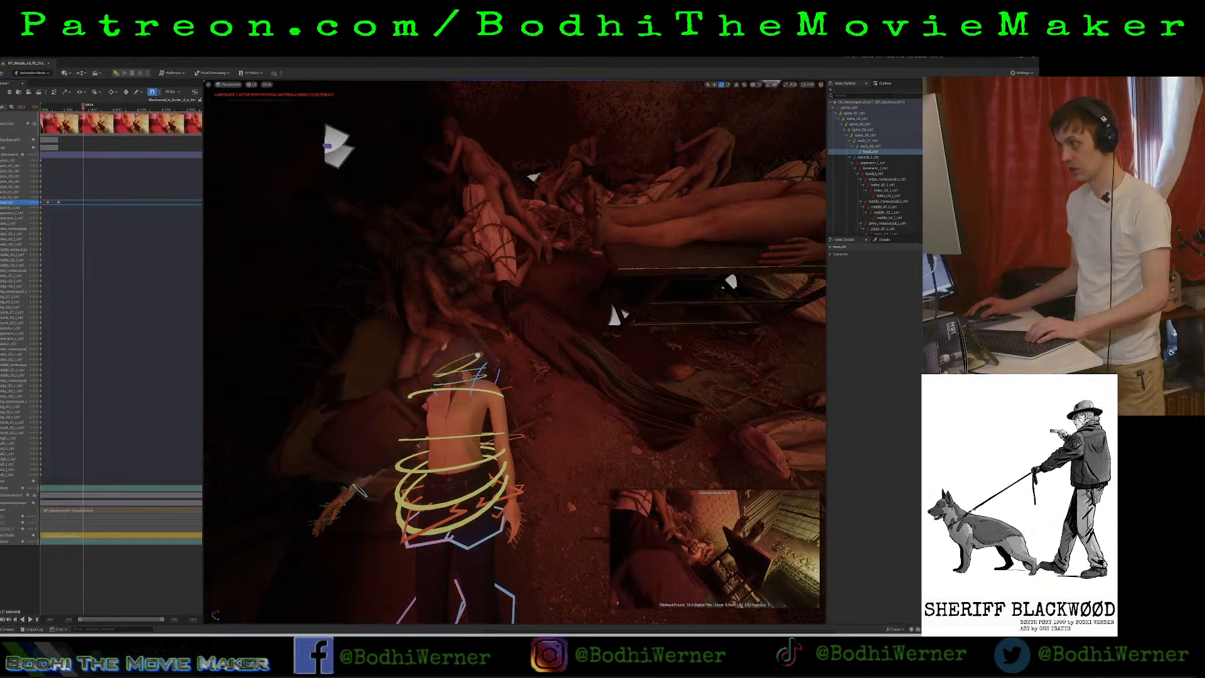
{"action": "left_click_drag", "start_coordinate": [478, 355], "coordinate": [426, 389]}
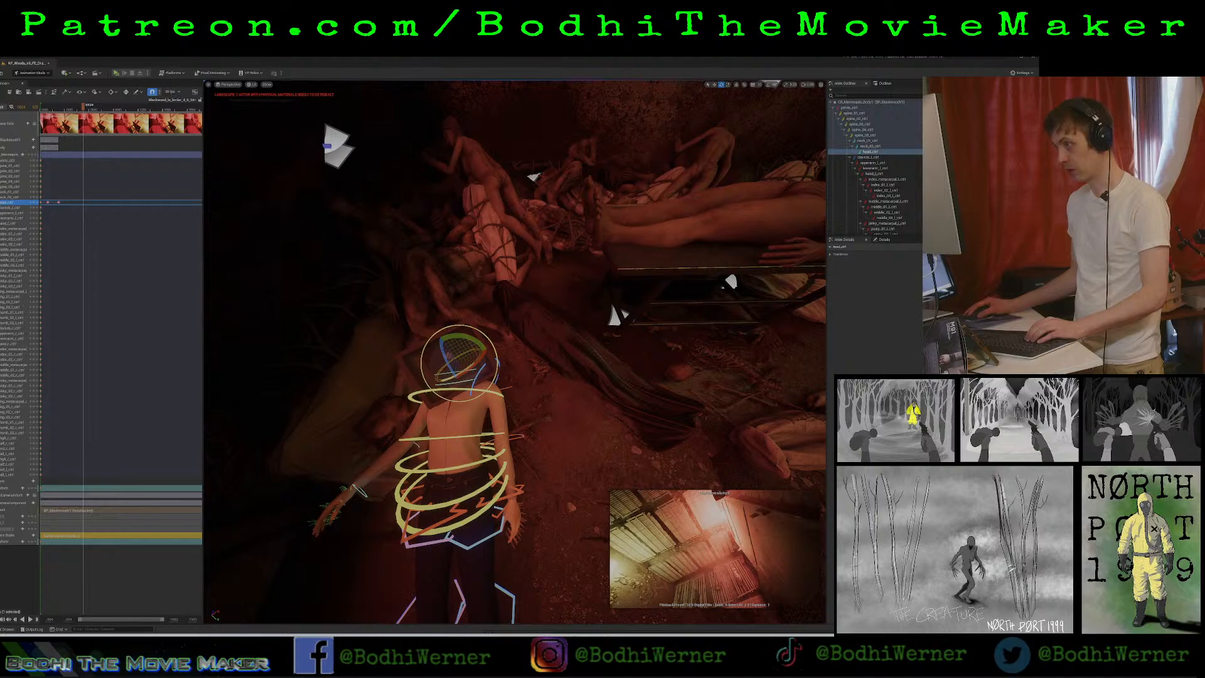
{"action": "left_click_drag", "start_coordinate": [465, 339], "coordinate": [466, 370]}
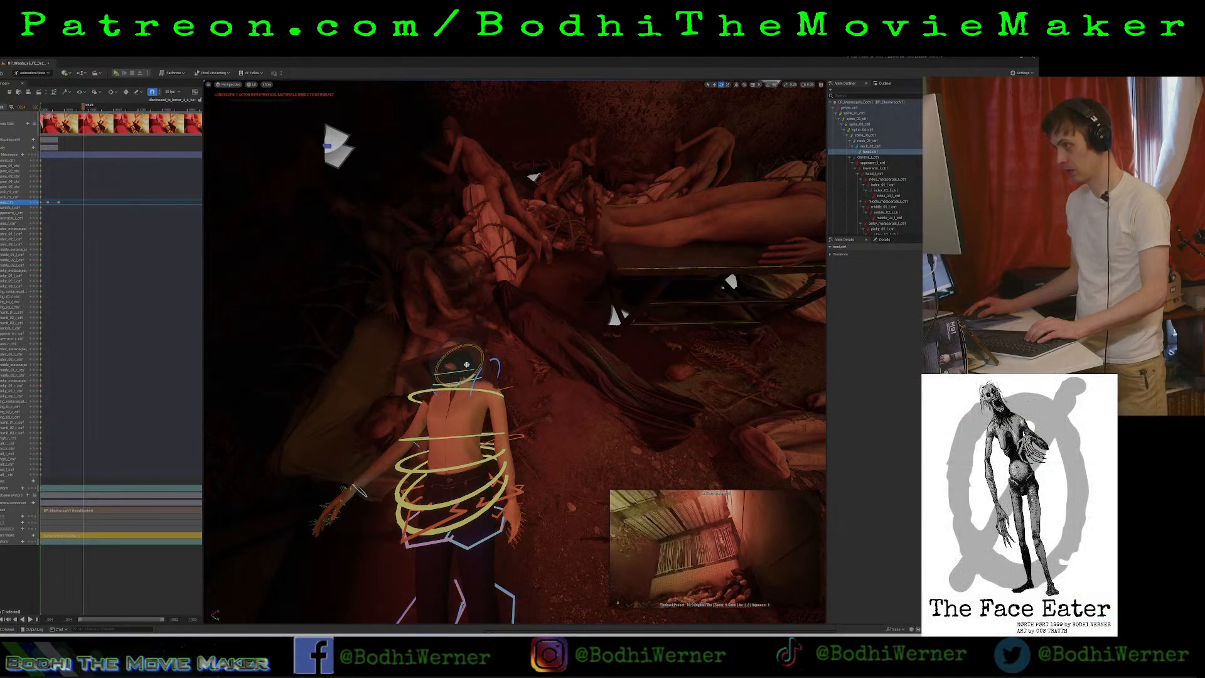
{"action": "left_click_drag", "start_coordinate": [465, 360], "coordinate": [467, 364]}
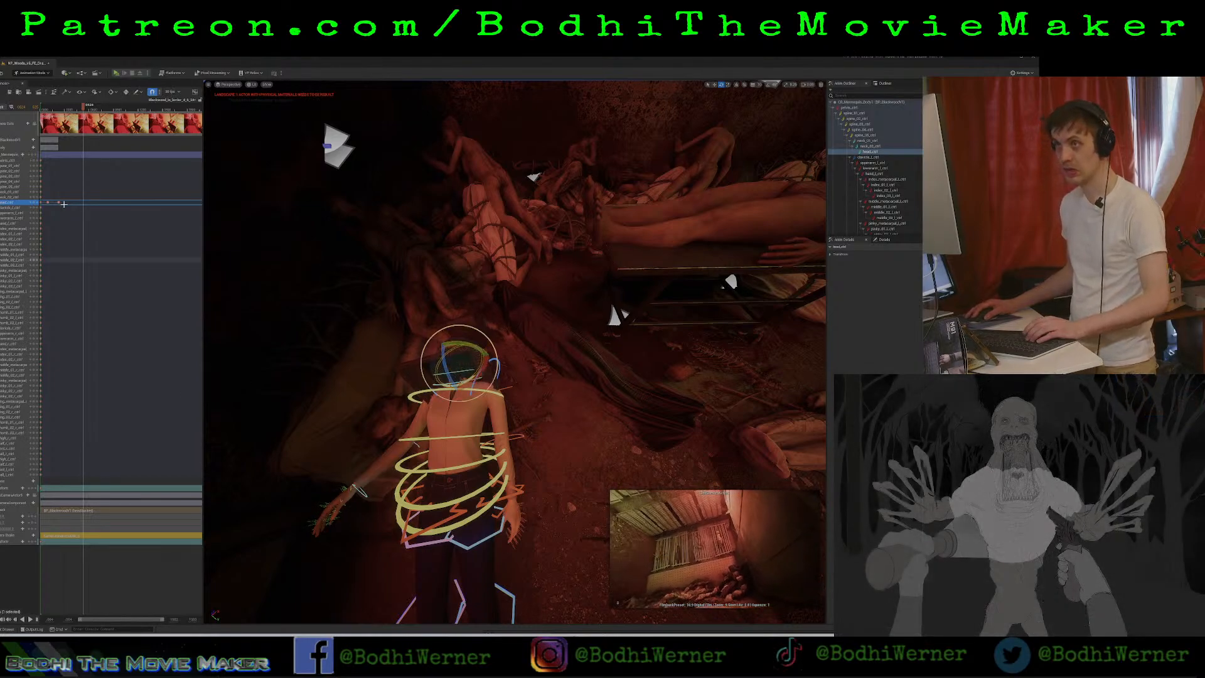
{"action": "left_click", "coordinate": [35, 202]}
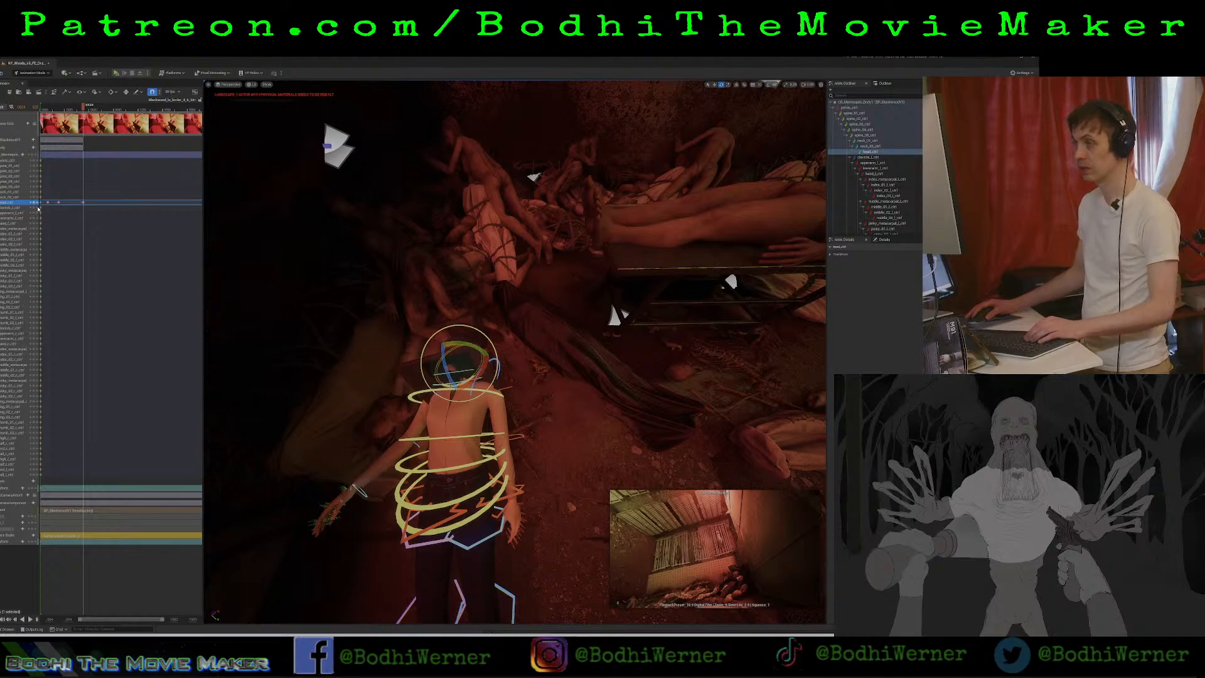
Slightly past that key, rotate the head control so the face camera faces the bright light and wall-mounted security camera, key the pose, and save.
{"action": "key", "text": "space"}
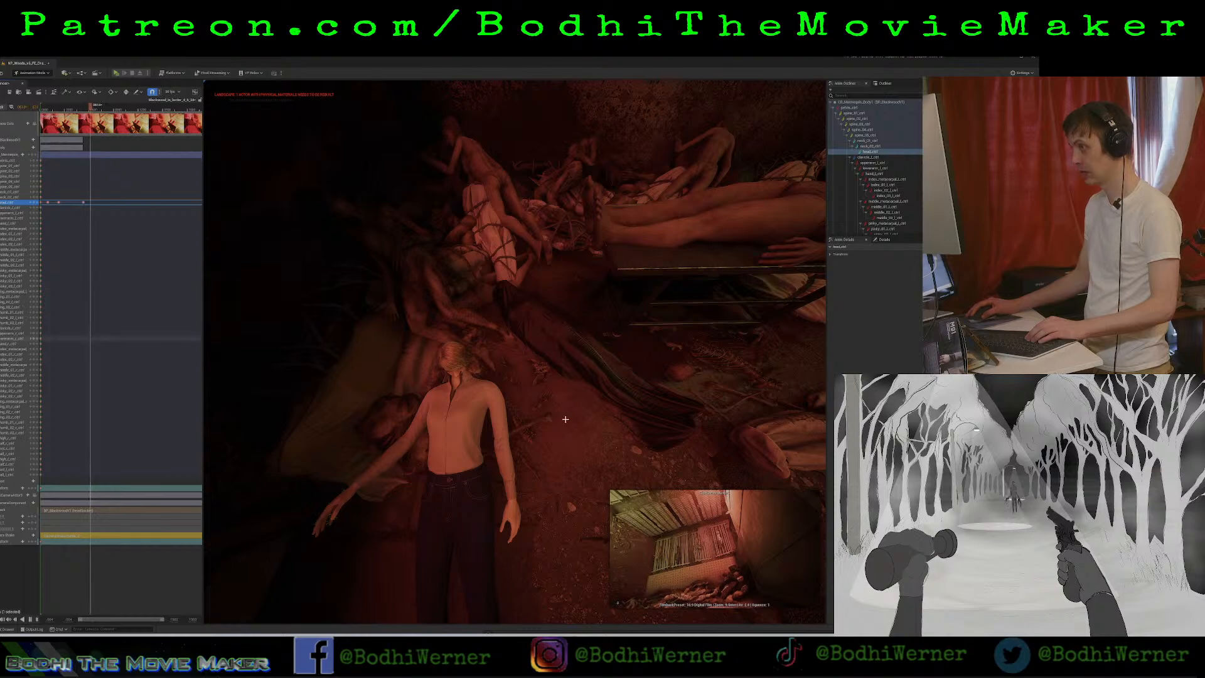
{"action": "key", "text": "space"}
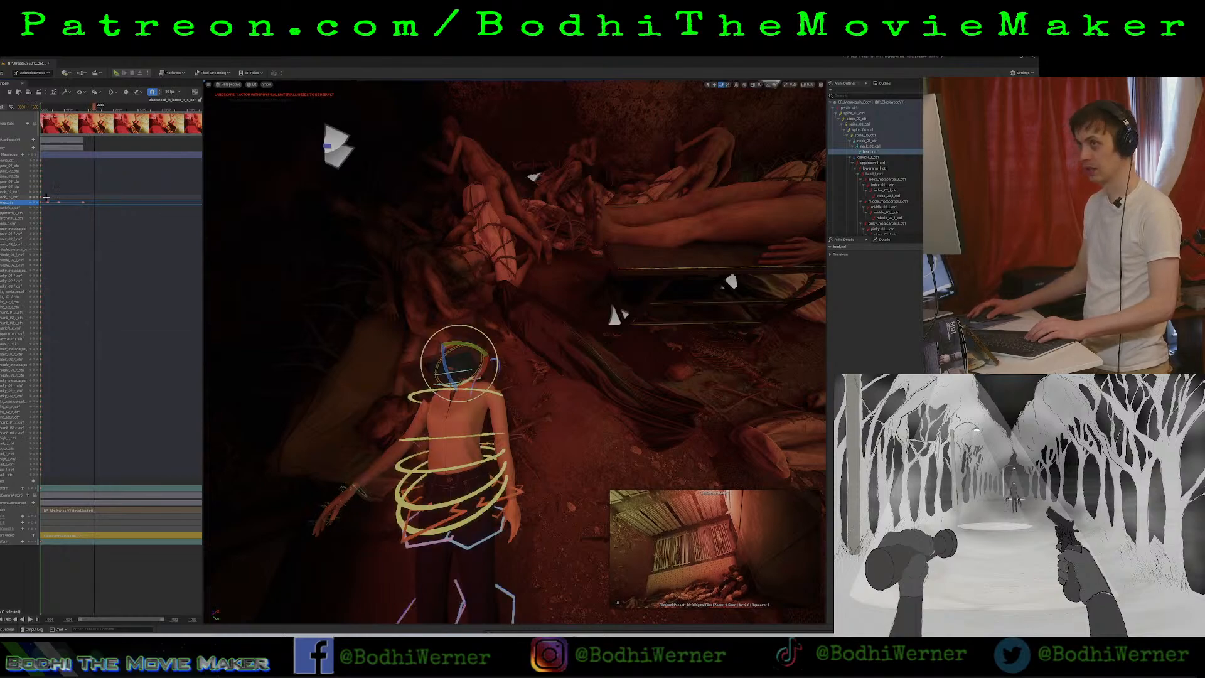
{"action": "left_click_drag", "start_coordinate": [450, 380], "coordinate": [447, 339]}
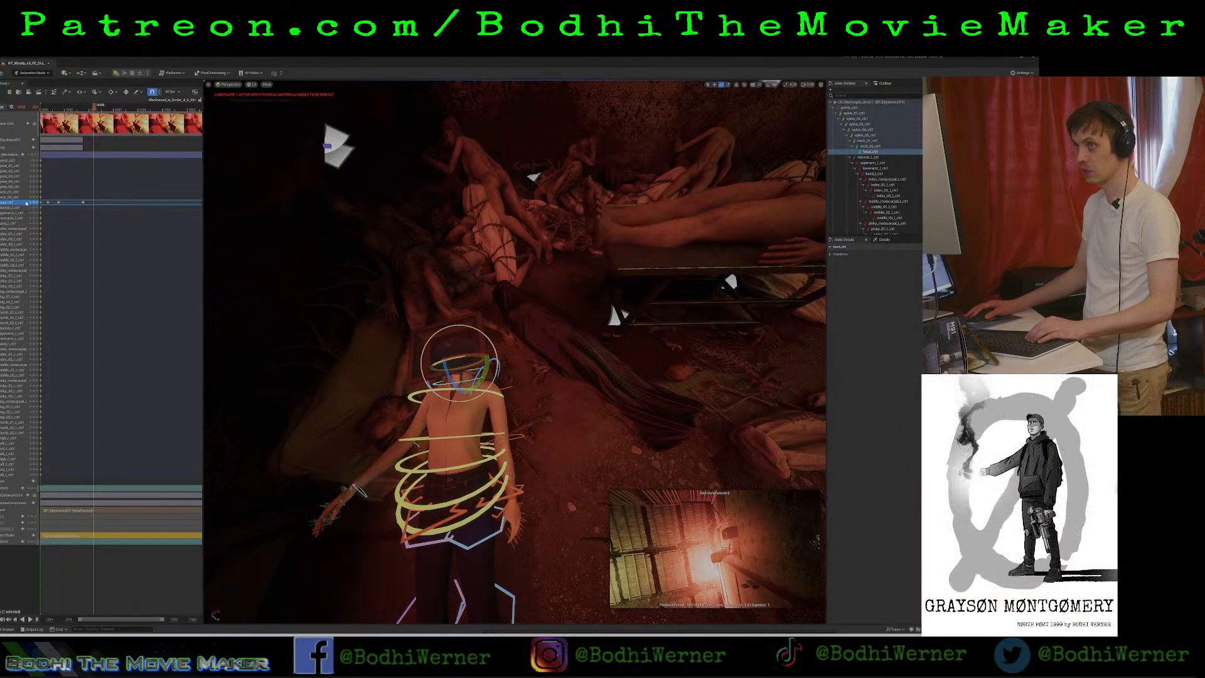
{"action": "left_click", "coordinate": [35, 202]}
{"action": "key", "text": "space"}
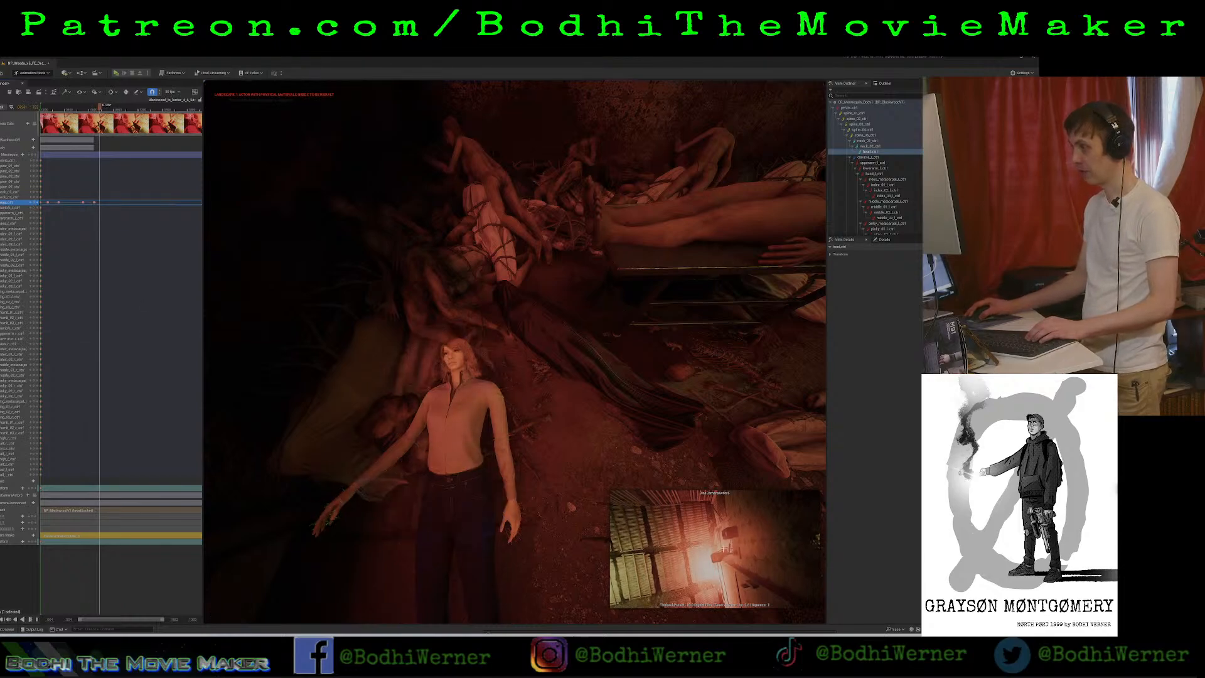
{"action": "key", "text": "space"}
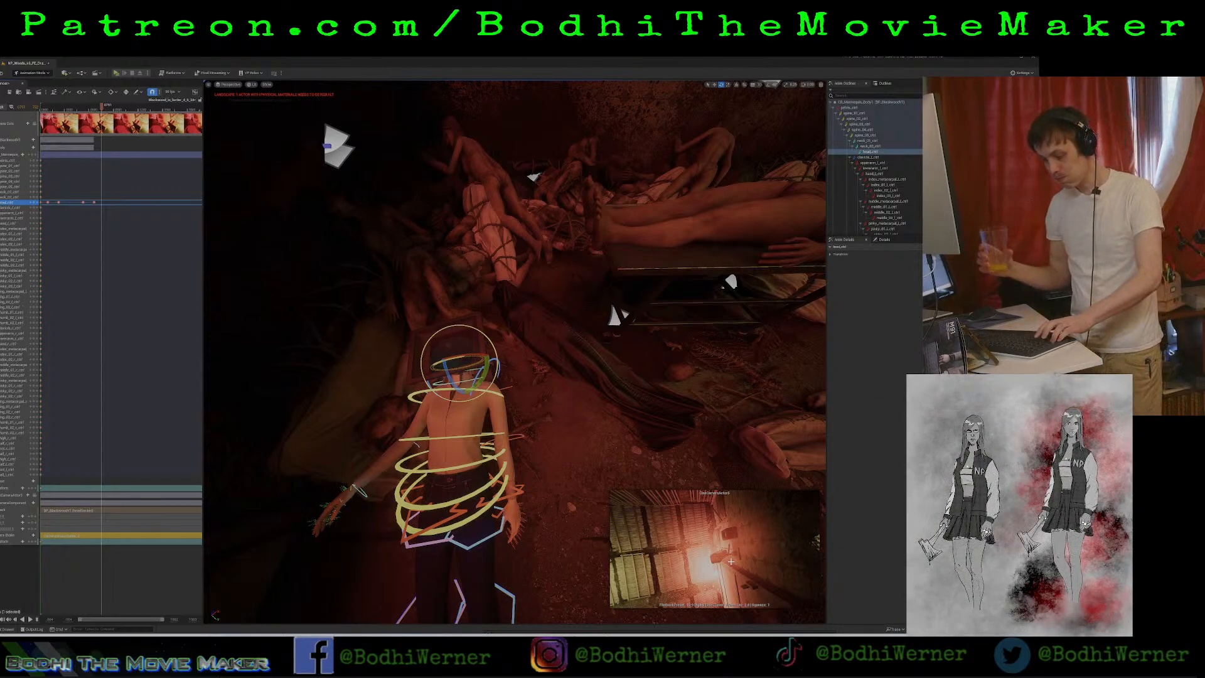
{"action": "key", "text": "ctrl+s"}
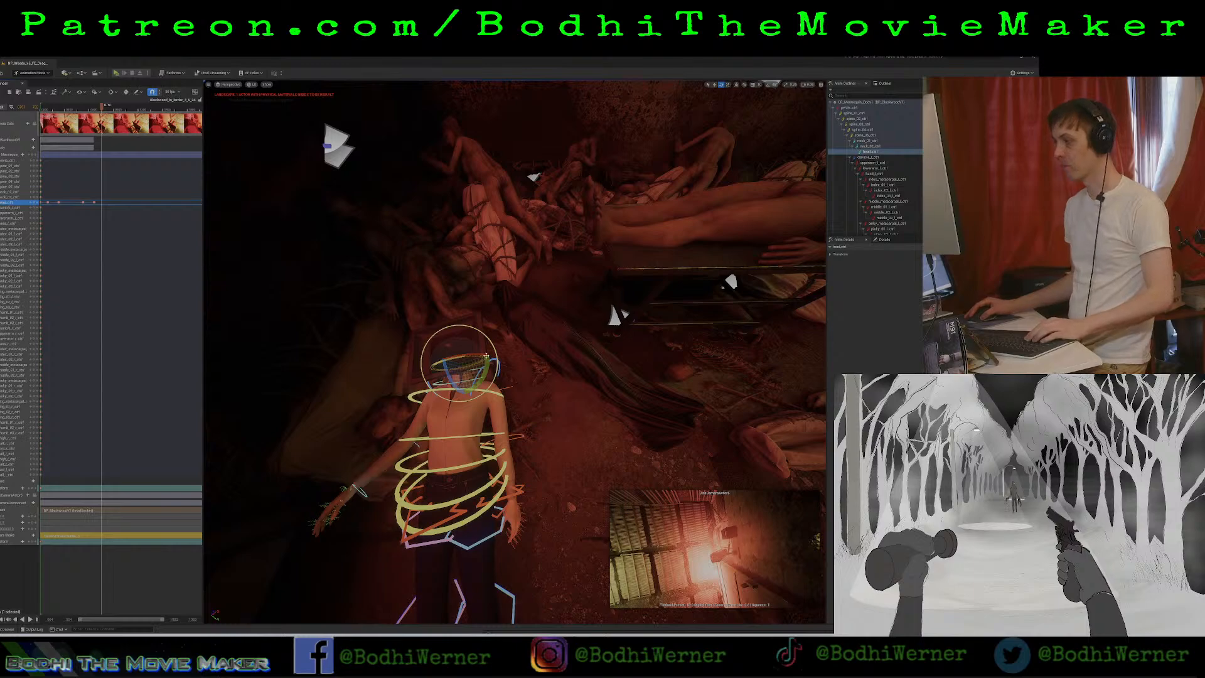
Select the wall-mounted security camera above the body and add it to the sequence with the playhead back at the start.
{"action": "mouse_move", "coordinate": [101, 107]}
{"action": "left_mouse_down"}
{"action": "mouse_move", "coordinate": [116, 114]}
{"action": "mouse_move", "coordinate": [97, 125]}
{"action": "mouse_move", "coordinate": [108, 126]}
{"action": "left_mouse_up"}
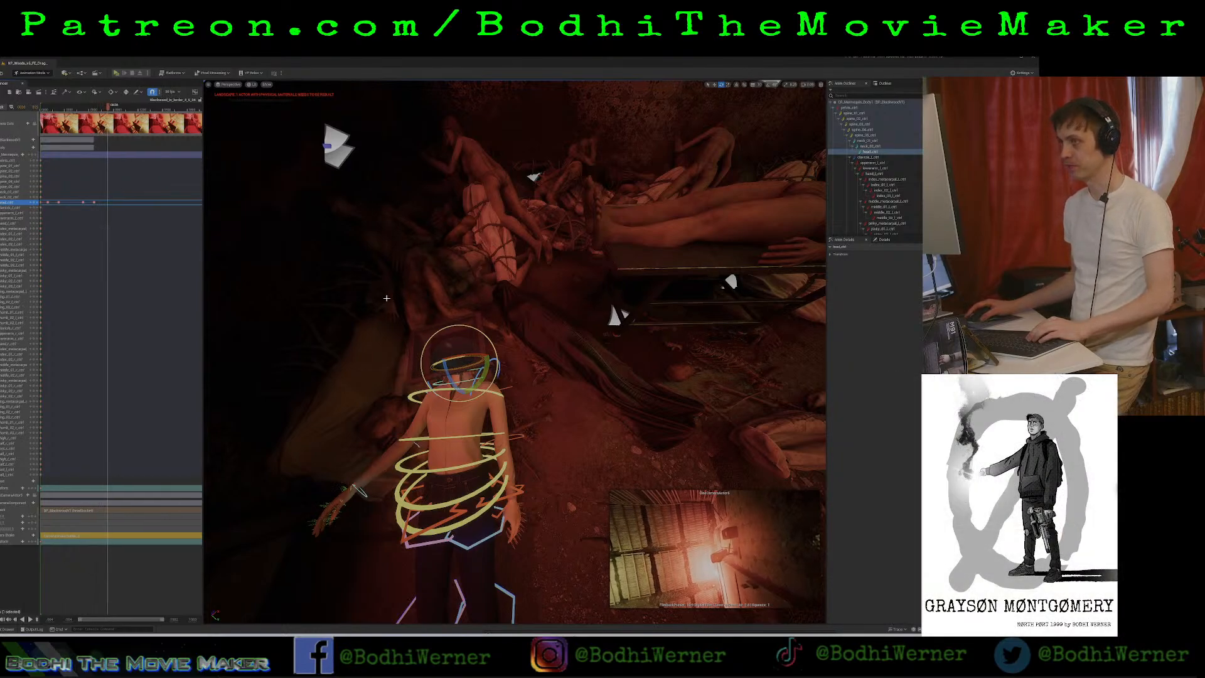
{"action": "right_click_drag", "start_coordinate": [387, 298], "coordinate": [286, 192]}
{"action": "key", "text": "s"}
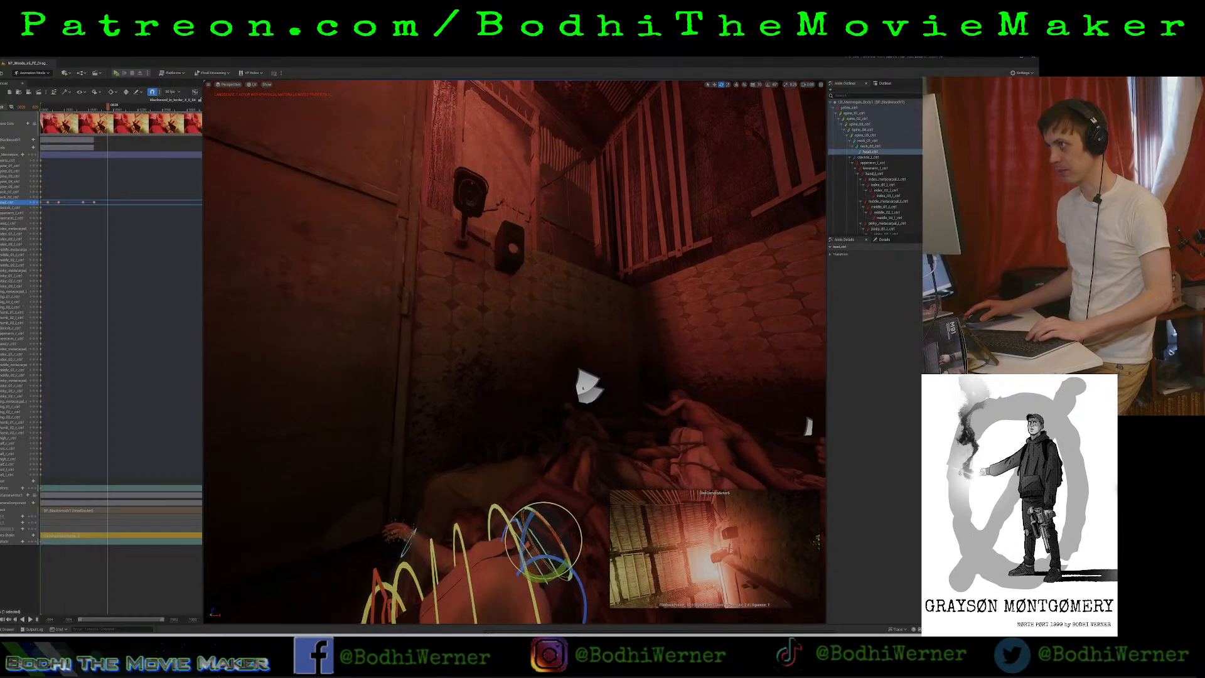
{"action": "left_click", "coordinate": [470, 190]}
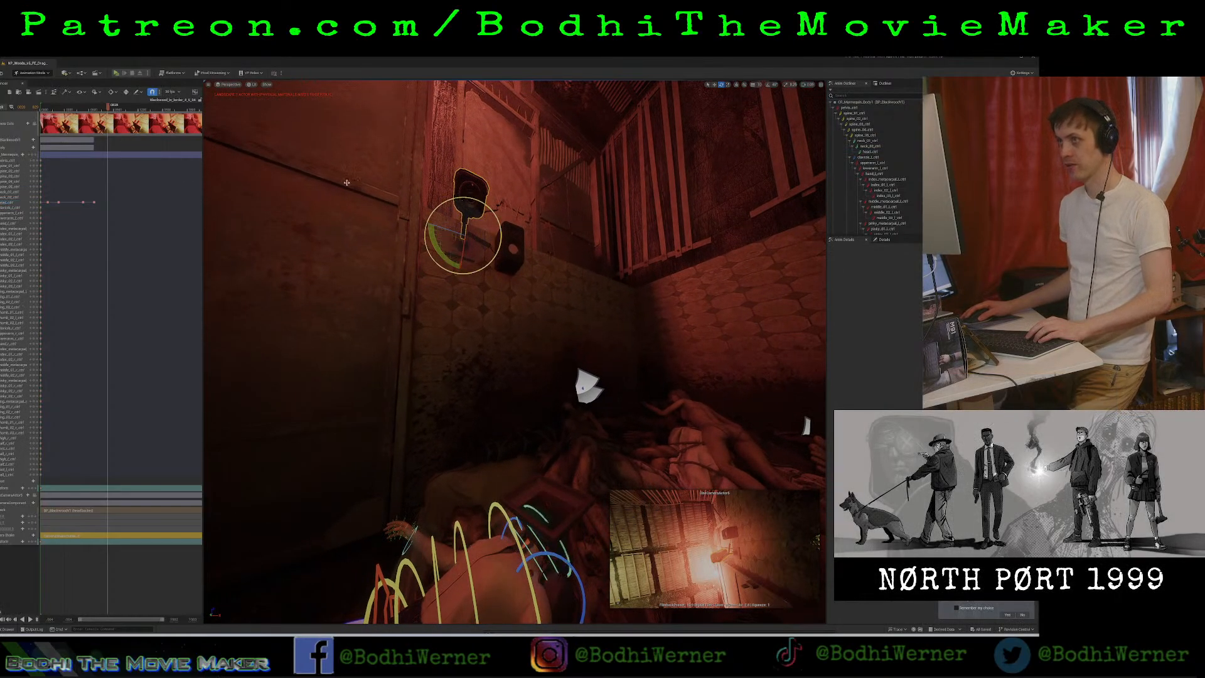
{"action": "left_click_drag", "start_coordinate": [108, 109], "coordinate": [37, 143]}
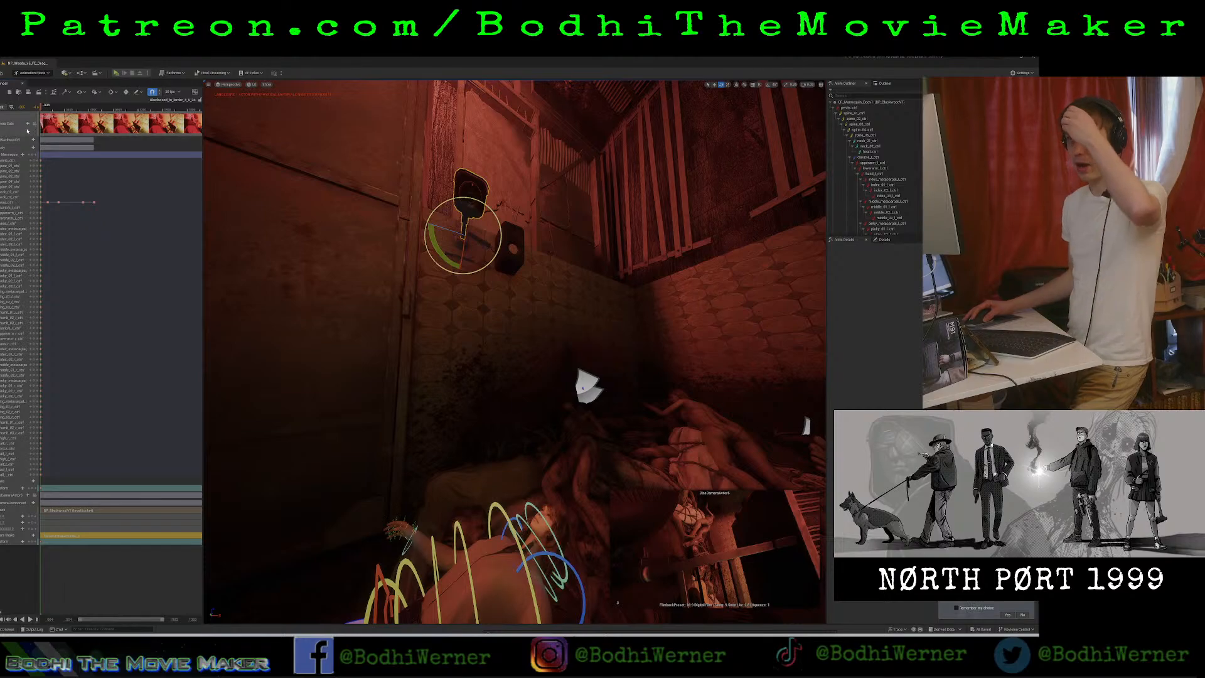
{"action": "left_click", "coordinate": [5, 107]}
{"action": "mouse_move", "coordinate": [13, 116]}
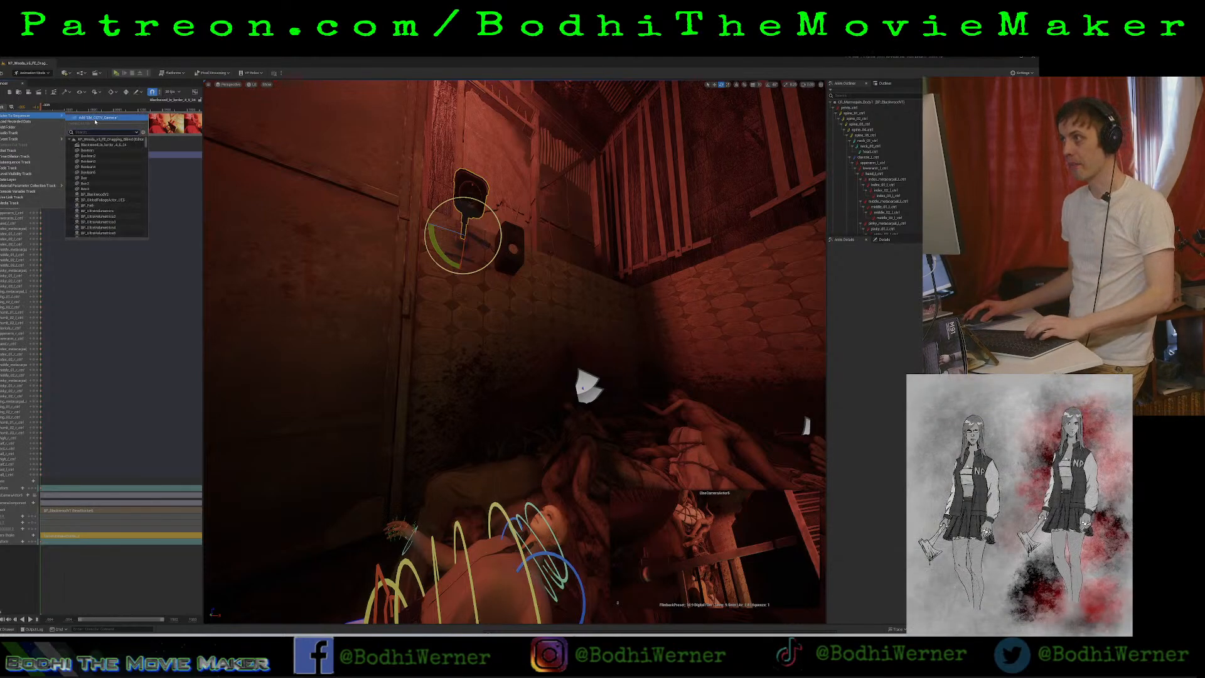
{"action": "left_click", "coordinate": [95, 118]}
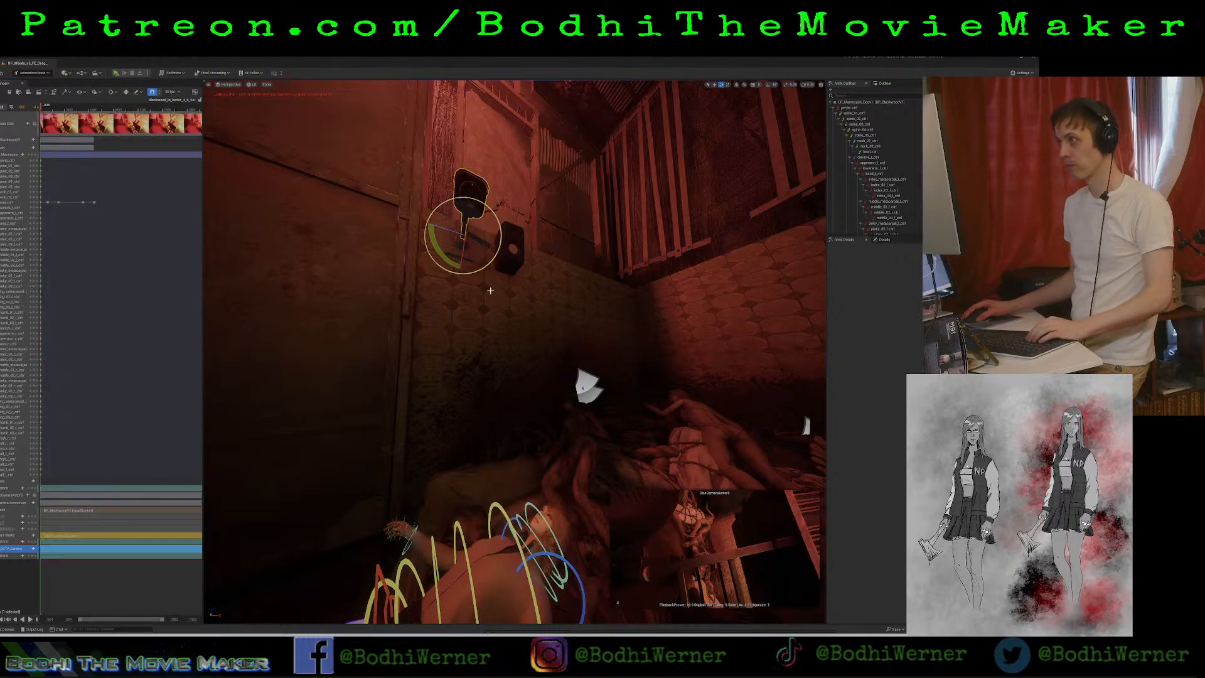
Examine the room from farther back and scrub the sequence to find where the face camera looks at the security camera.
{"action": "mouse_move", "coordinate": [491, 264]}
{"action": "right_mouse_down"}
{"action": "mouse_move", "coordinate": [488, 188]}
{"action": "mouse_move", "coordinate": [497, 369]}
{"action": "mouse_move", "coordinate": [493, 263]}
{"action": "right_mouse_up"}
{"action": "key", "text": "w"}
{"action": "key", "text": "w"}
{"action": "key", "text": "s"}
{"action": "key", "text": "w"}
{"action": "key", "text": "s"}
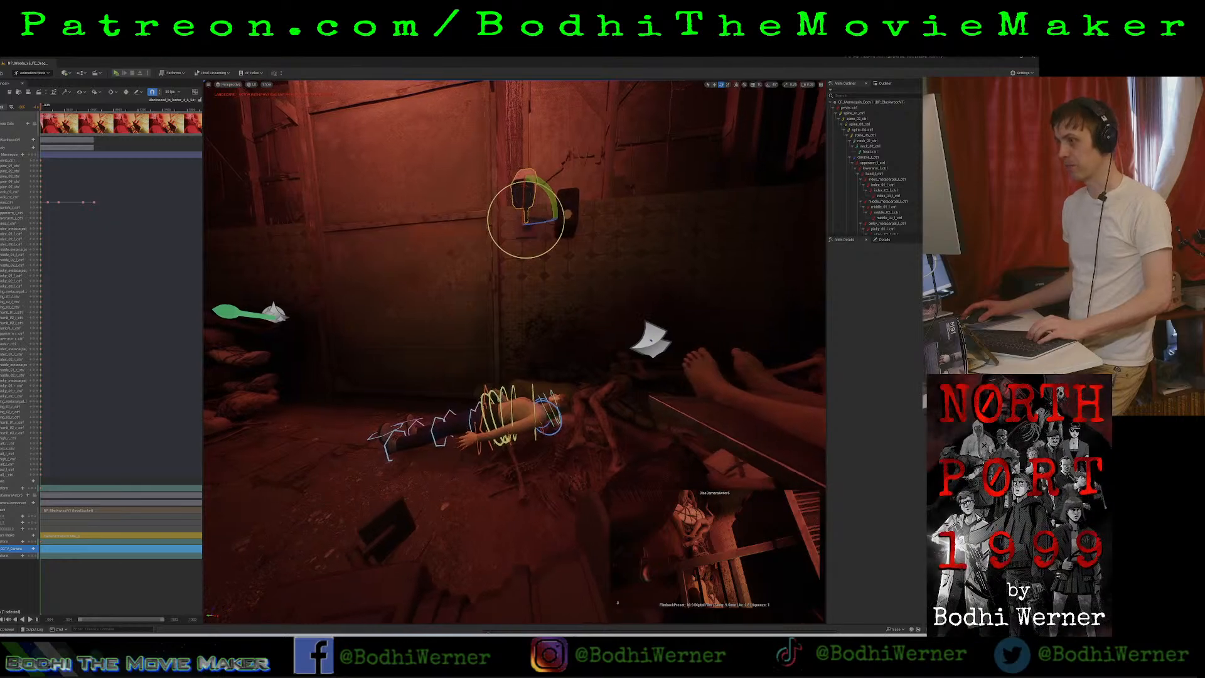
{"action": "key", "text": "a"}
{"action": "right_click_drag", "start_coordinate": [451, 554], "coordinate": [540, 585]}
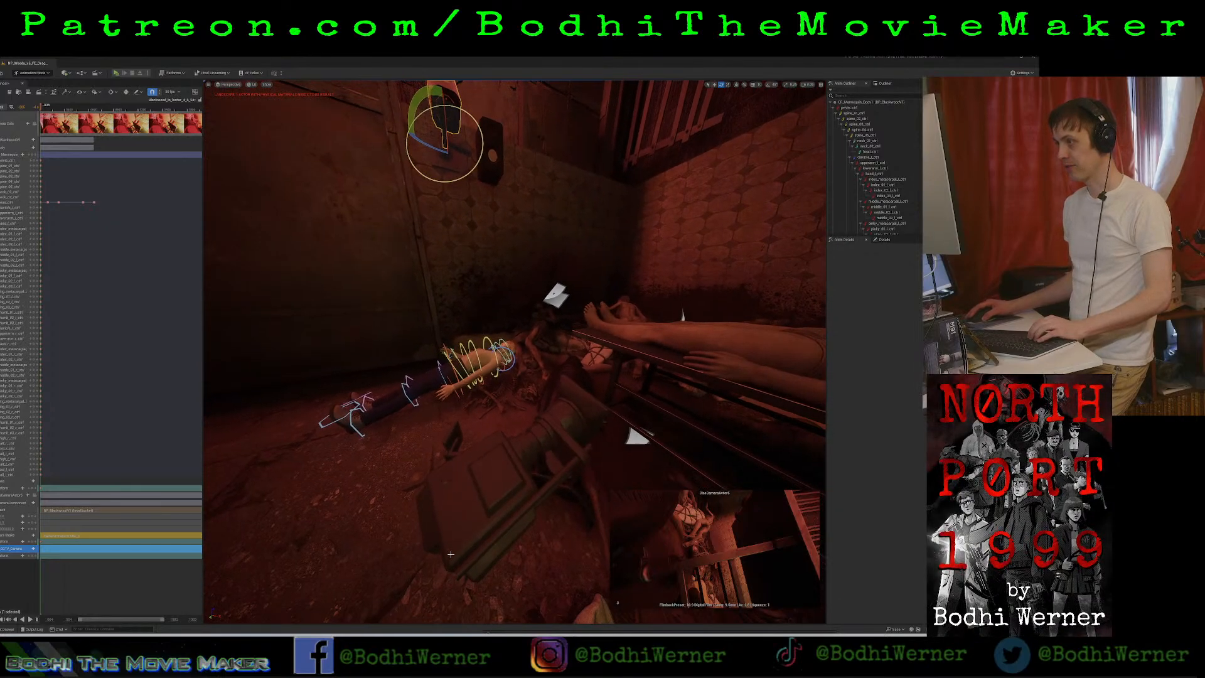
{"action": "left_click", "coordinate": [495, 476]}
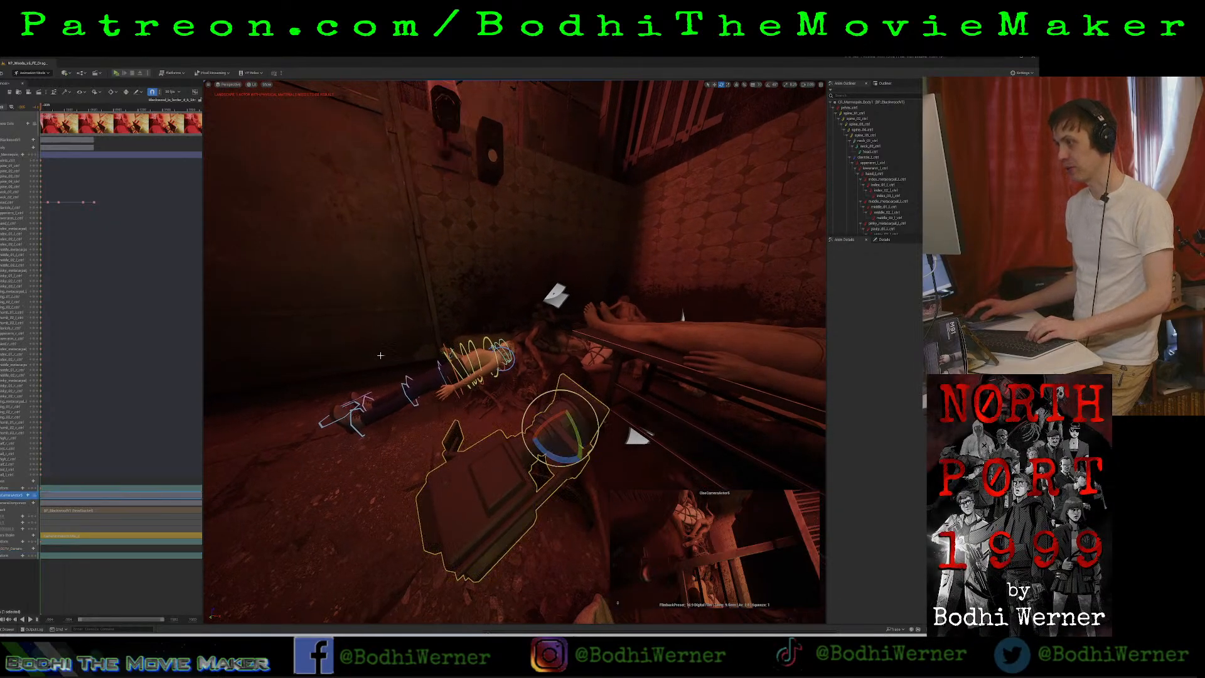
{"action": "left_click_drag", "start_coordinate": [41, 108], "coordinate": [79, 108]}
{"action": "key", "text": "space"}
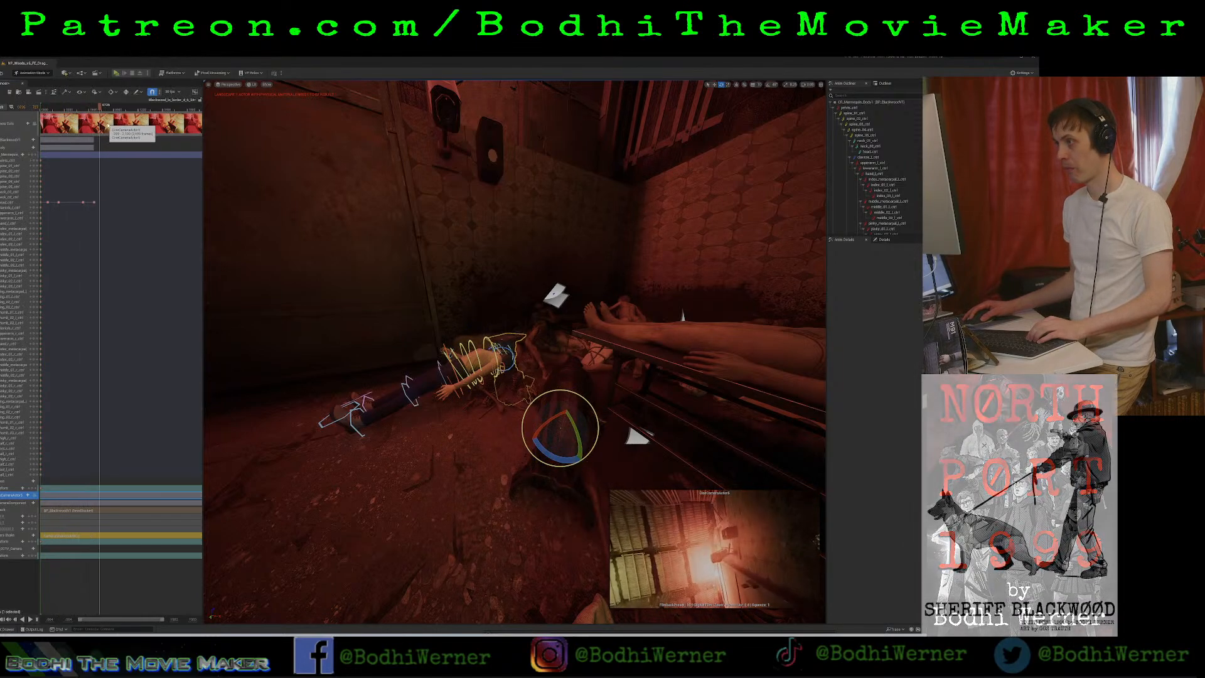
{"action": "left_click_drag", "start_coordinate": [180, 147], "coordinate": [97, 108]}
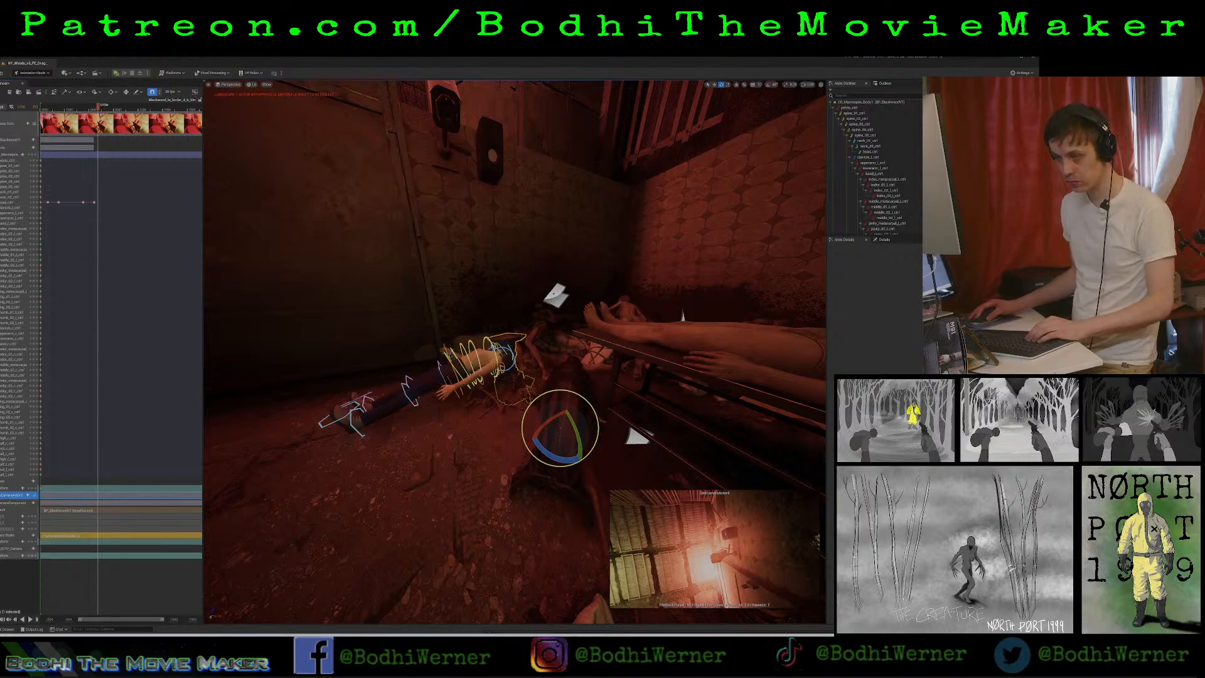
Expand the security camera's transform track and key its rotation near the sequence start.
{"action": "left_click", "coordinate": [0, 555]}
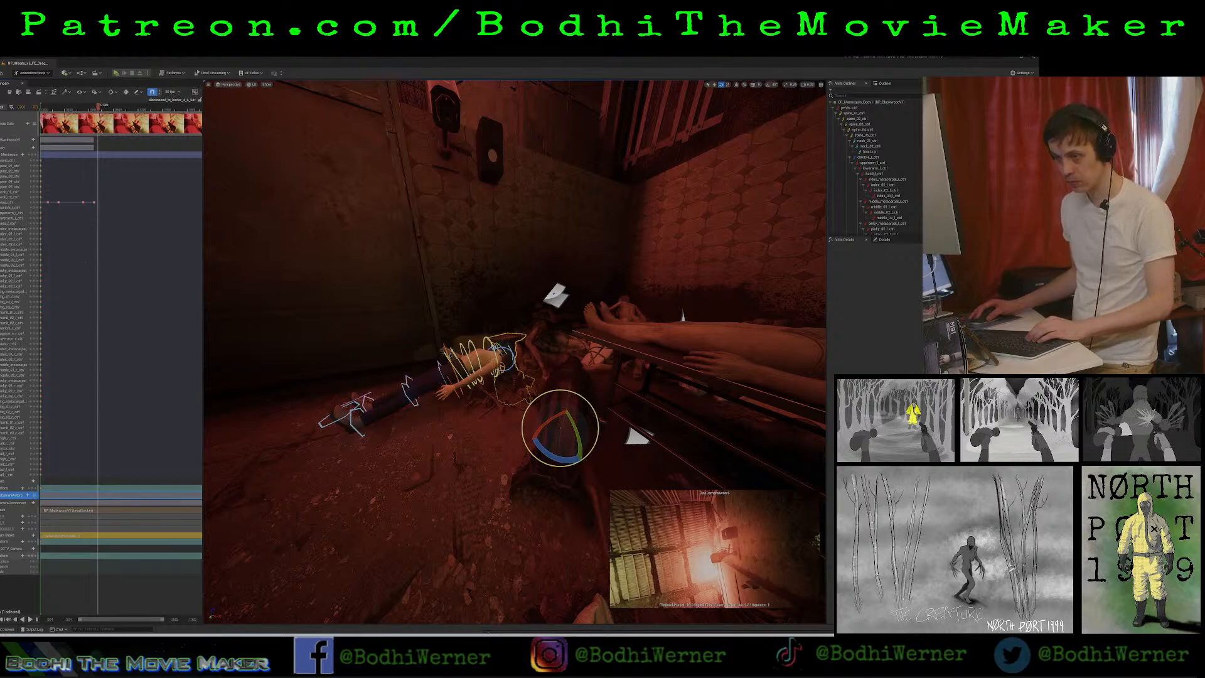
{"action": "left_click", "coordinate": [0, 567]}
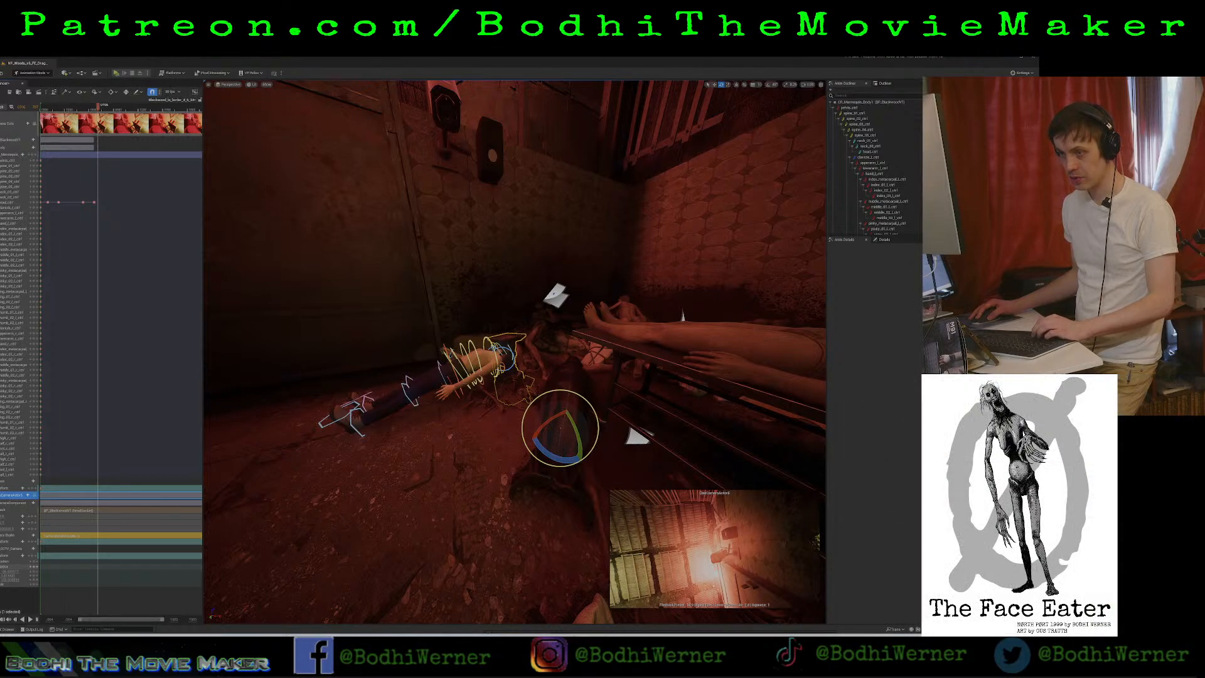
{"action": "left_click", "coordinate": [12, 567]}
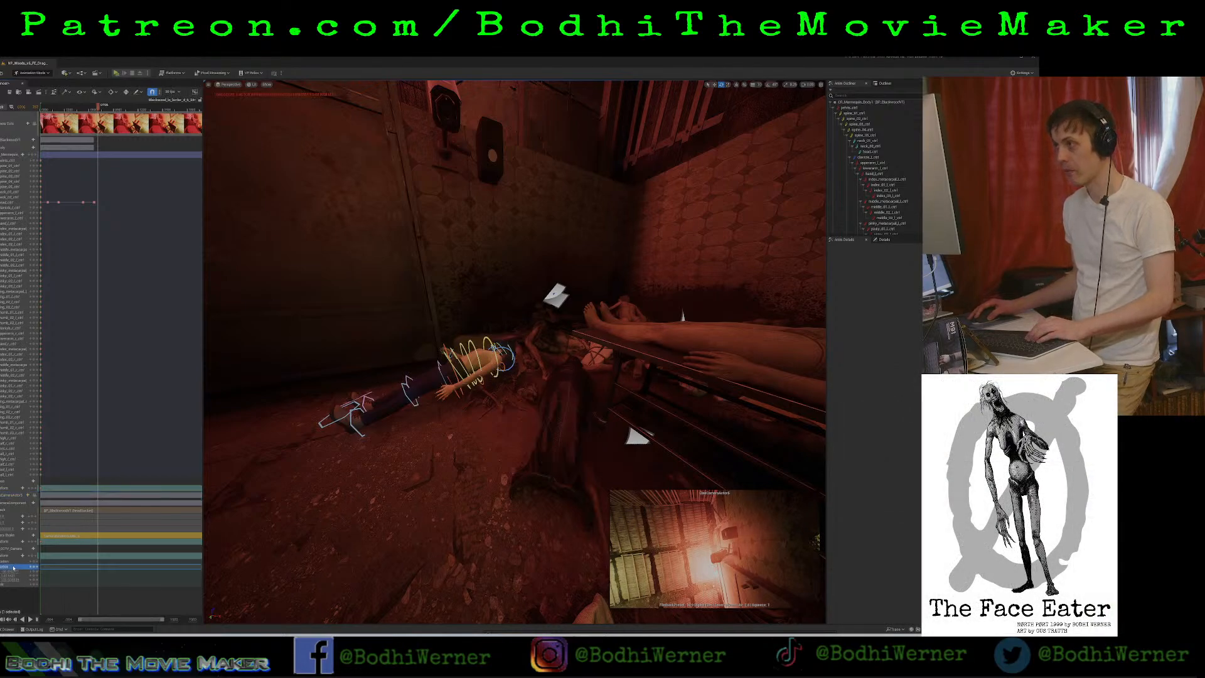
{"action": "left_click", "coordinate": [43, 107]}
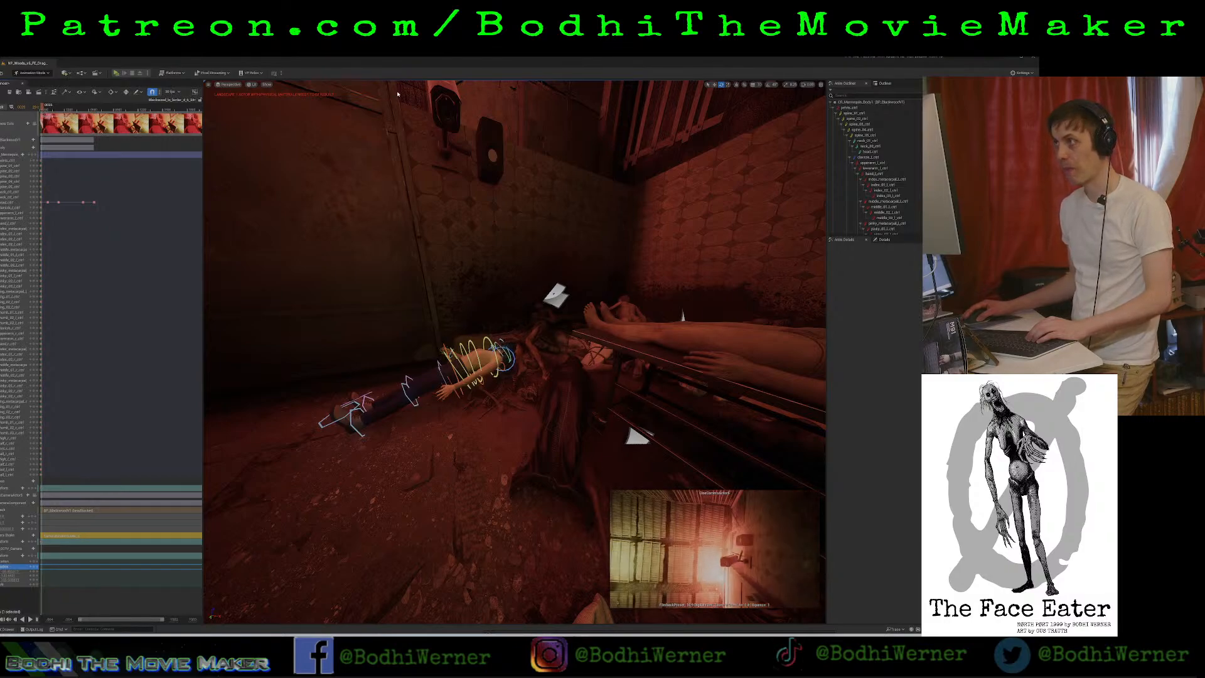
{"action": "left_click", "coordinate": [452, 115]}
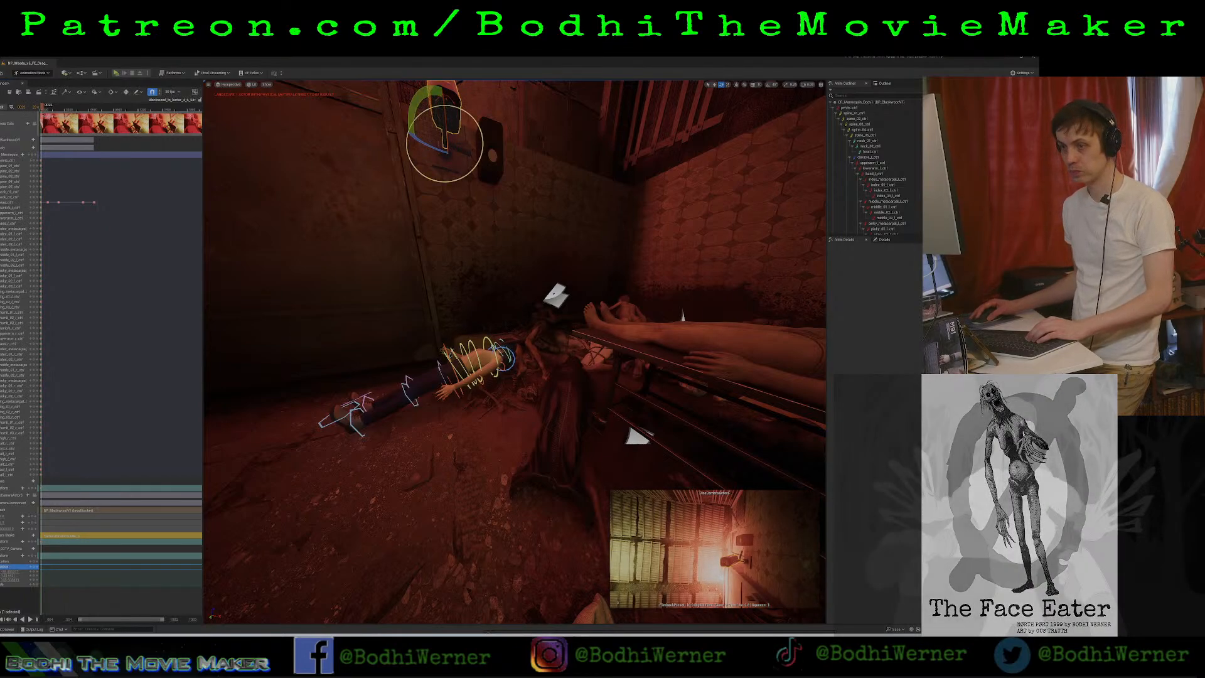
{"action": "left_click", "coordinate": [35, 568]}
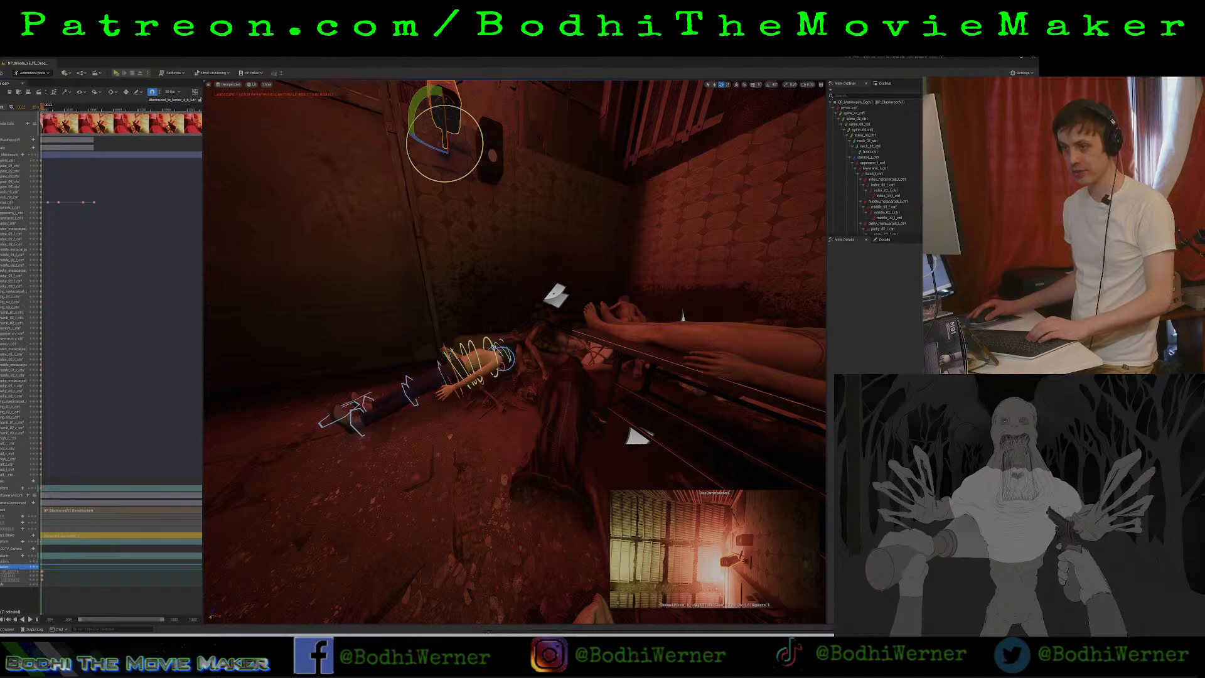
Try to rotate the security camera just past the last head keyframe.
{"action": "left_click", "coordinate": [1, 567]}
{"action": "left_click_drag", "start_coordinate": [44, 106], "coordinate": [96, 106]}
{"action": "key", "text": "space"}
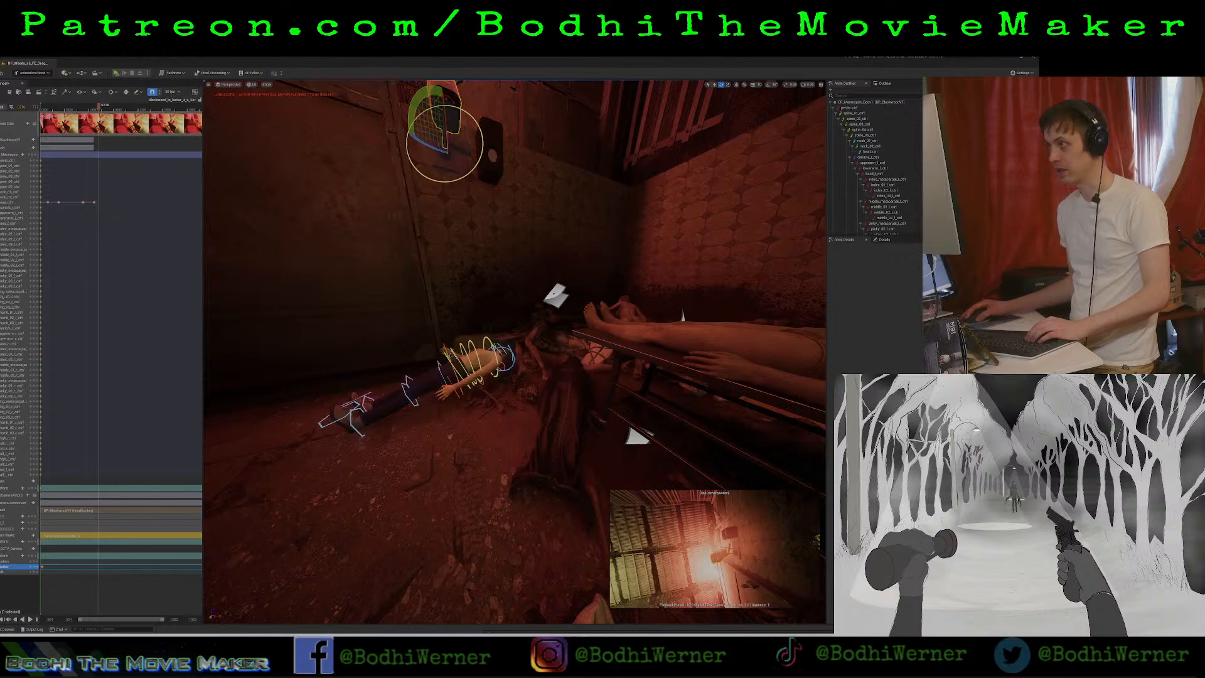
{"action": "left_click_drag", "start_coordinate": [444, 145], "coordinate": [445, 164]}
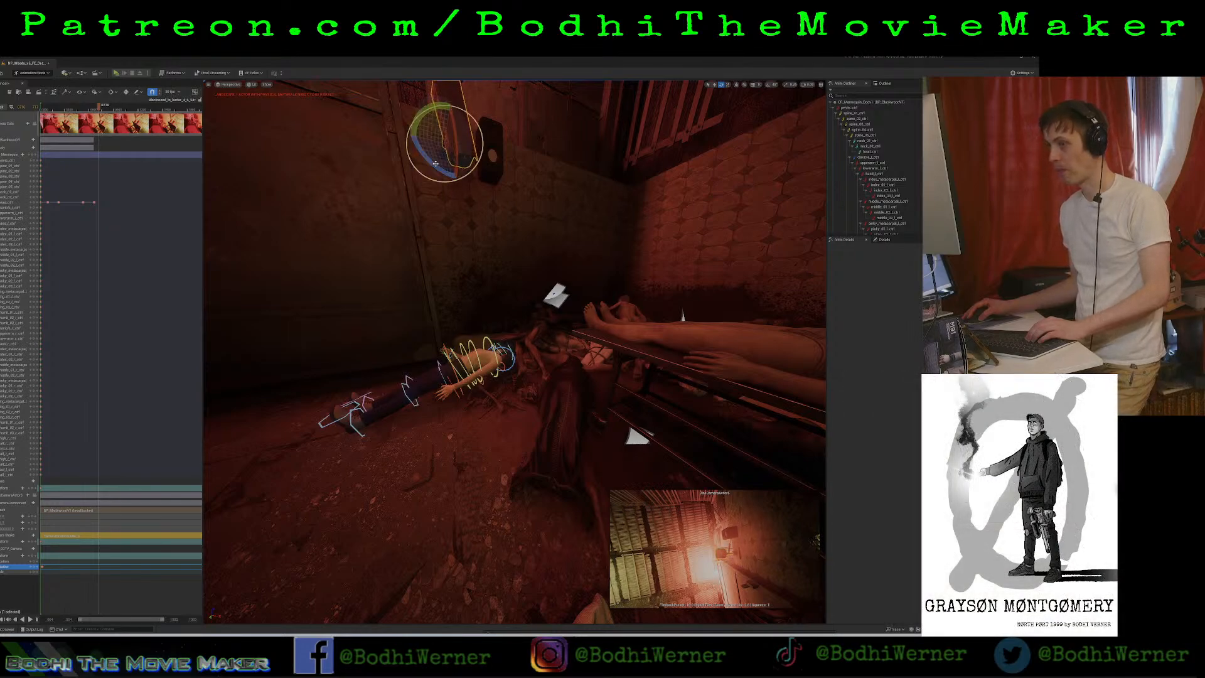
{"action": "left_click", "coordinate": [30, 567]}
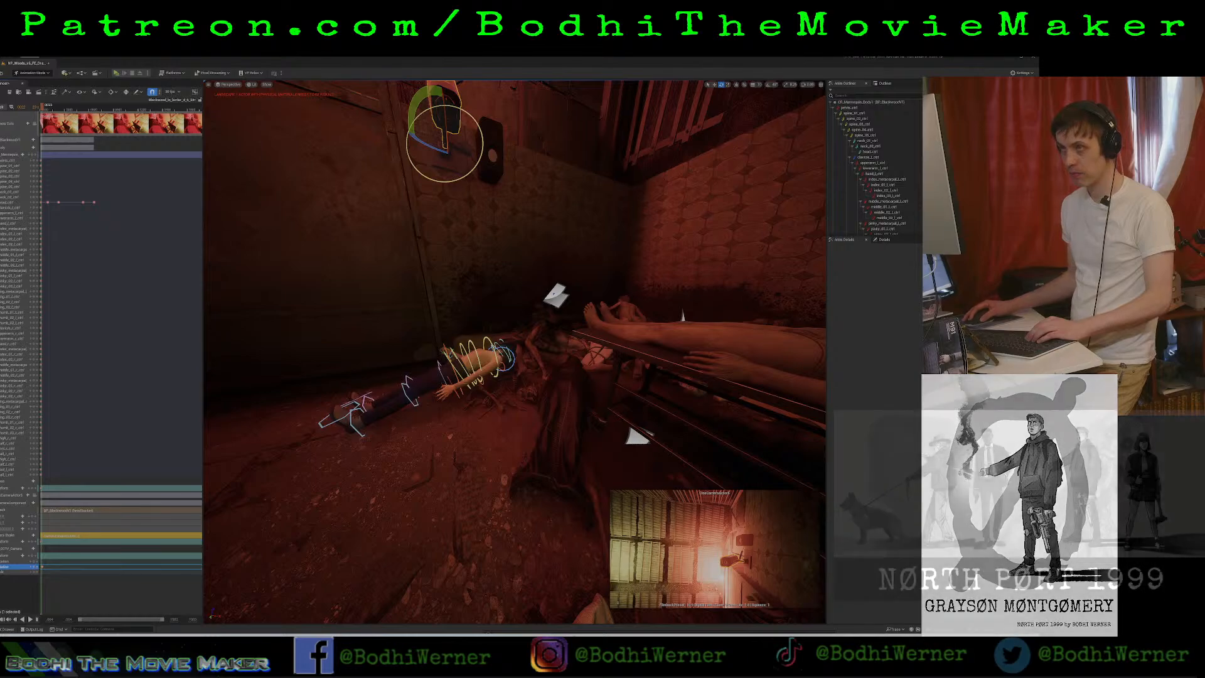
Key the security camera's unchanged rotation at the last head keyframe and play the sequence briefly onward.
{"action": "left_click_drag", "start_coordinate": [43, 107], "coordinate": [95, 118]}
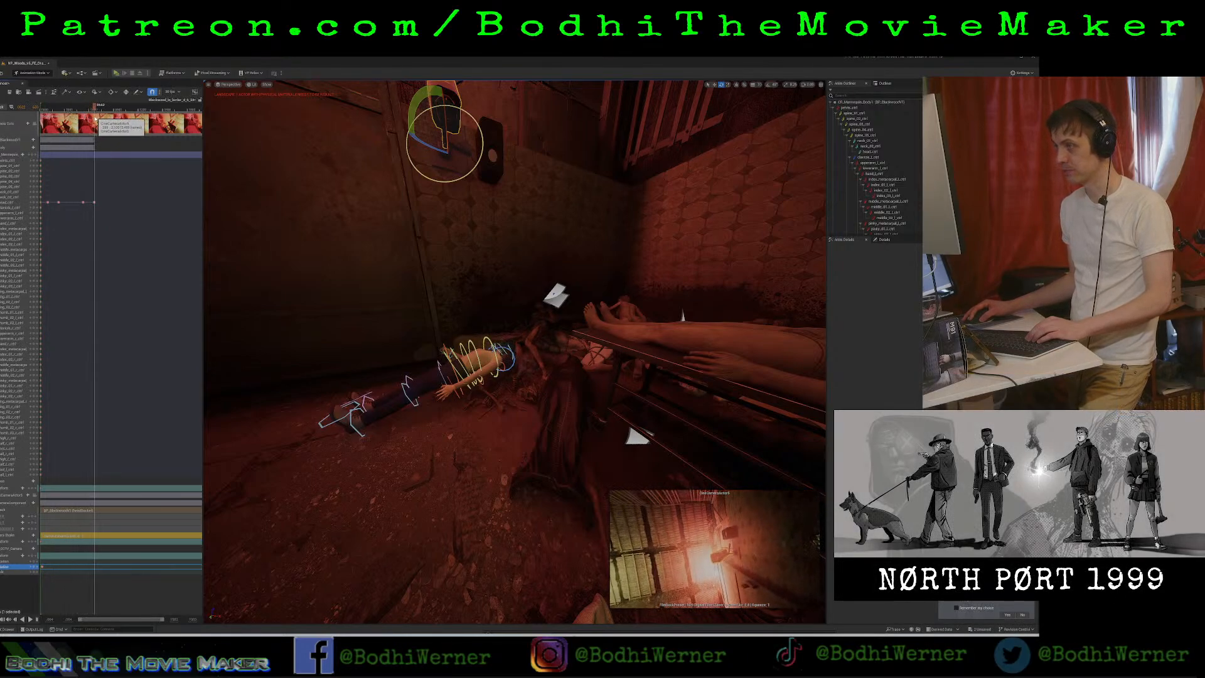
{"action": "key", "text": "space"}
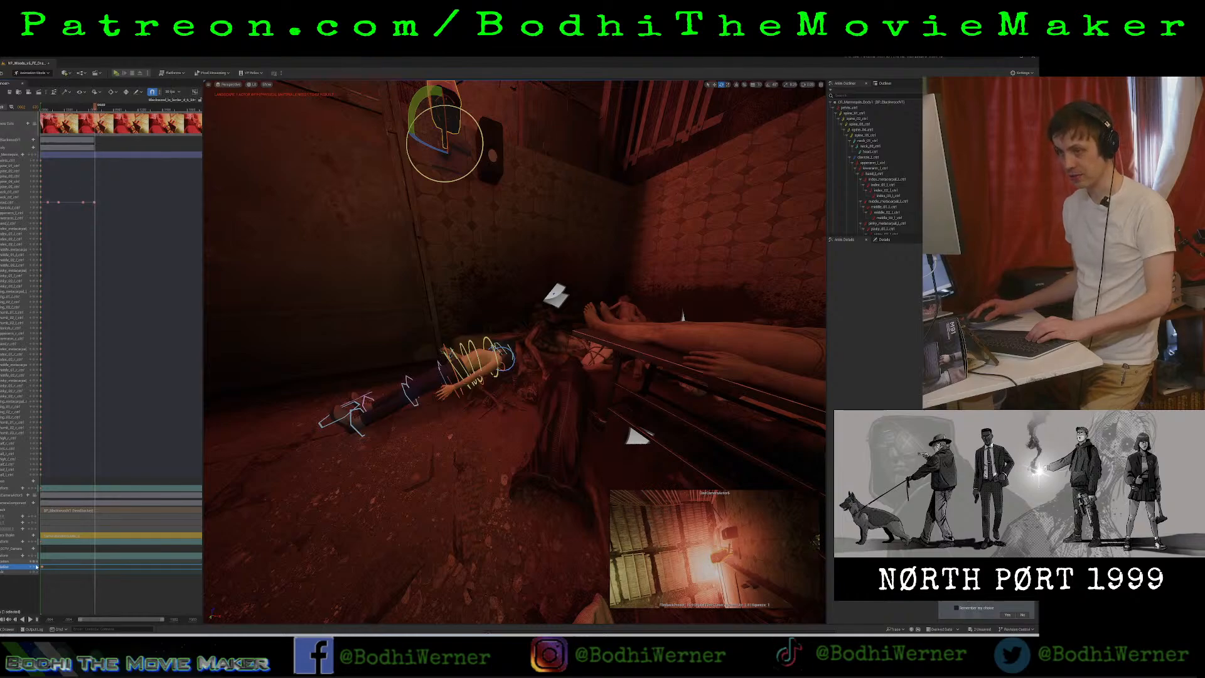
{"action": "left_click", "coordinate": [35, 566]}
{"action": "key", "text": "space"}
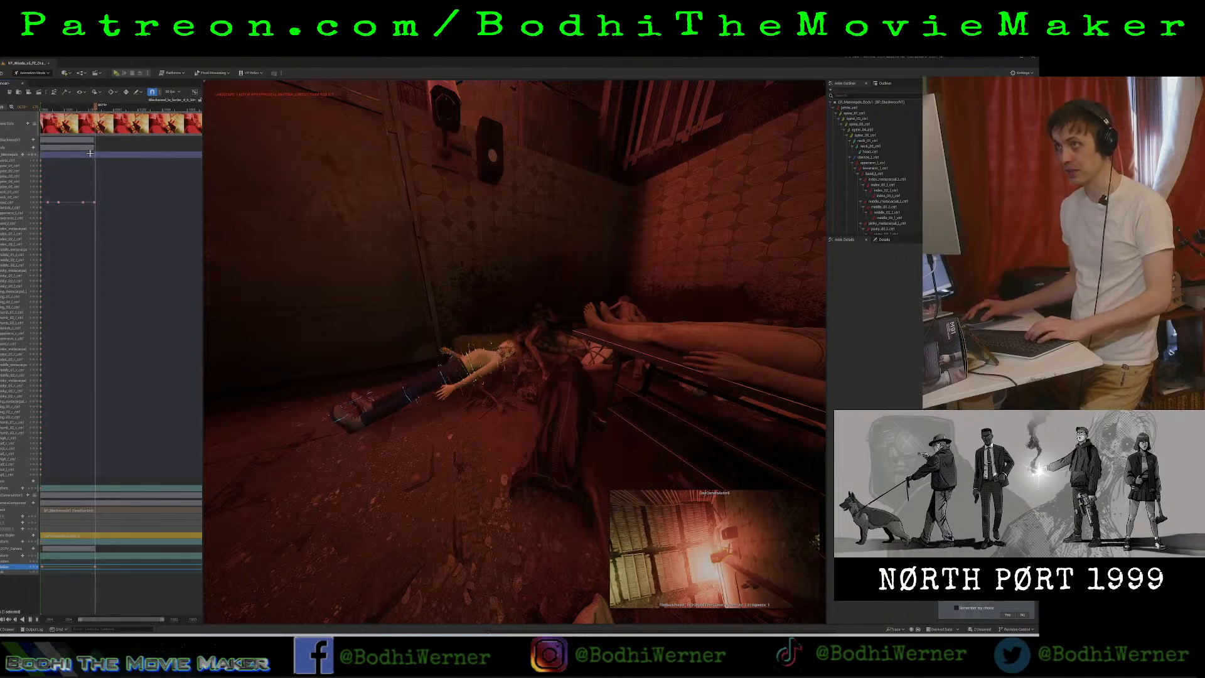
{"action": "key", "text": "space"}
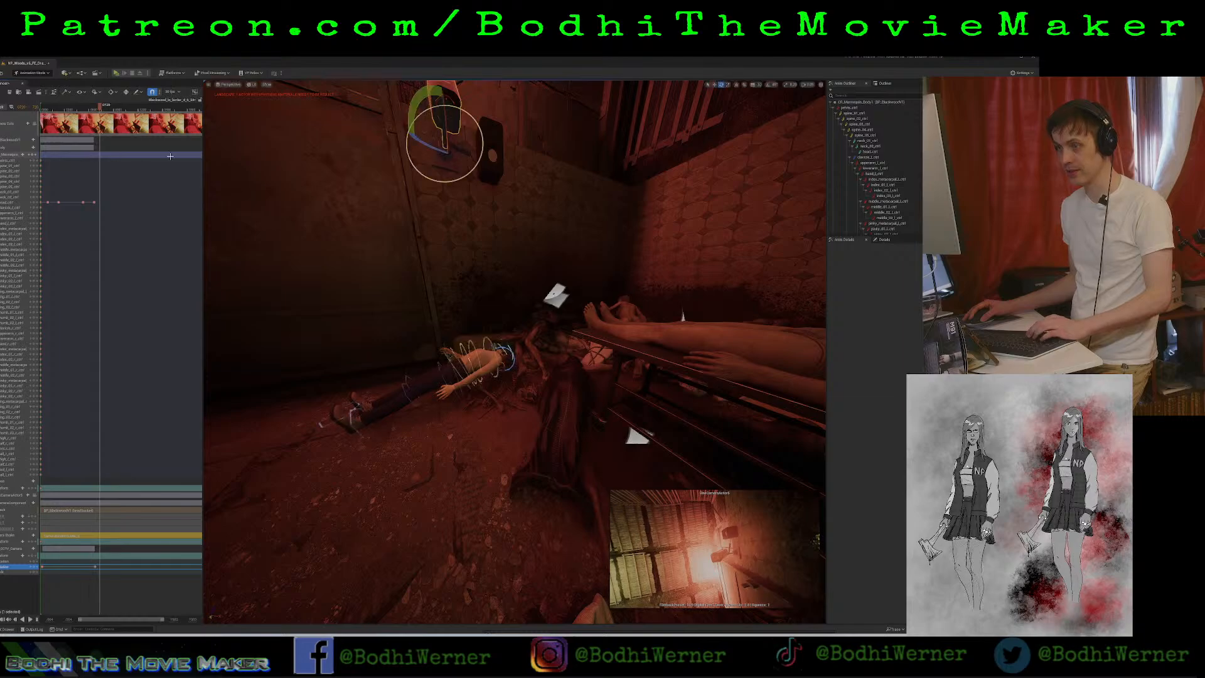
{"action": "left_click_drag", "start_coordinate": [439, 106], "coordinate": [440, 126]}
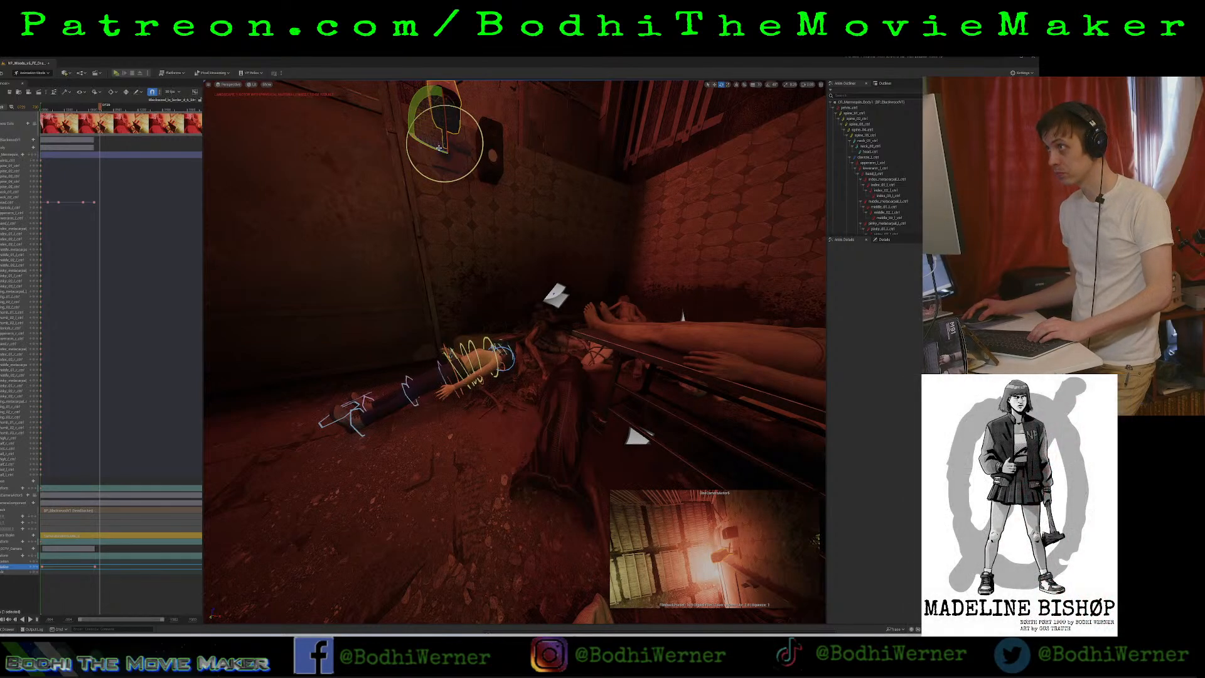
{"action": "left_click_drag", "start_coordinate": [444, 129], "coordinate": [382, 140]}
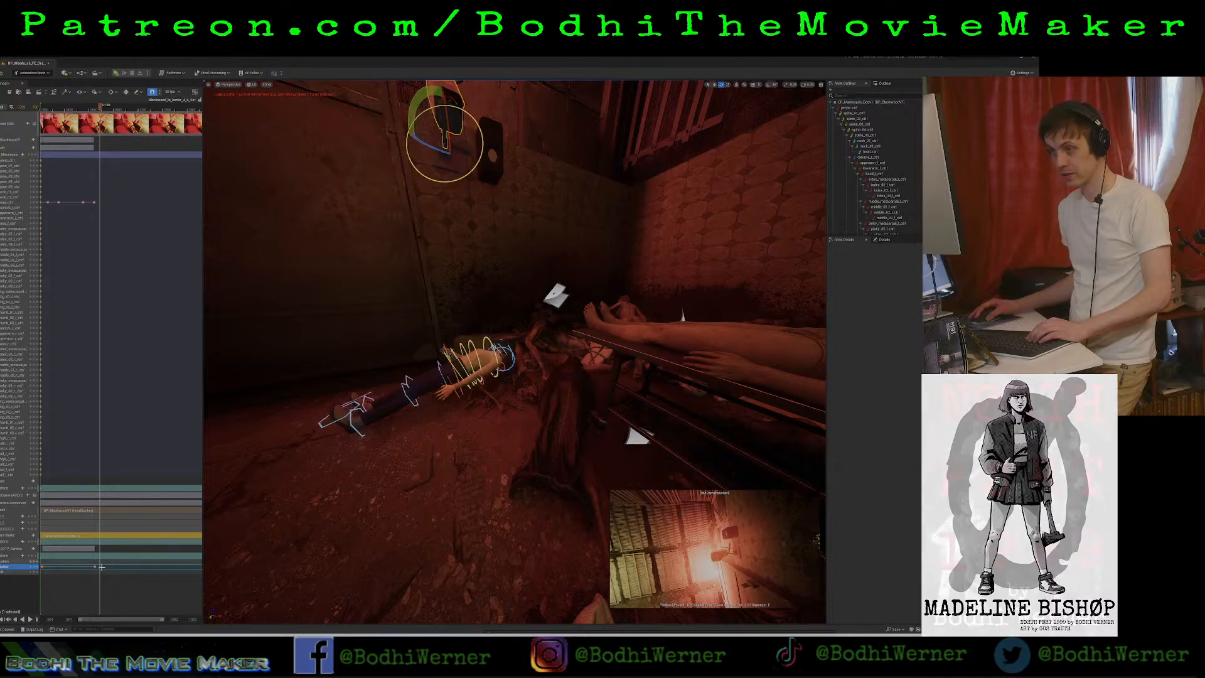
{"action": "left_click", "coordinate": [32, 568]}
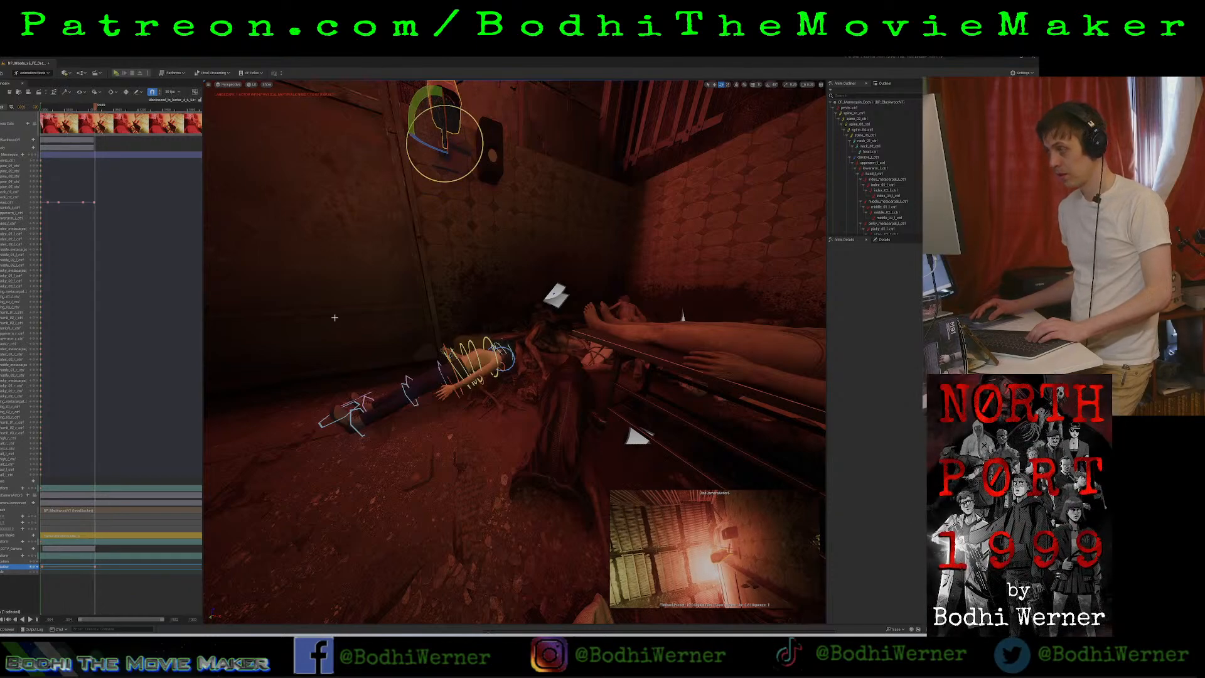
Advance slightly past the last head keyframe, swing the security camera downward, and key its rotation.
{"action": "key", "text": "space"}
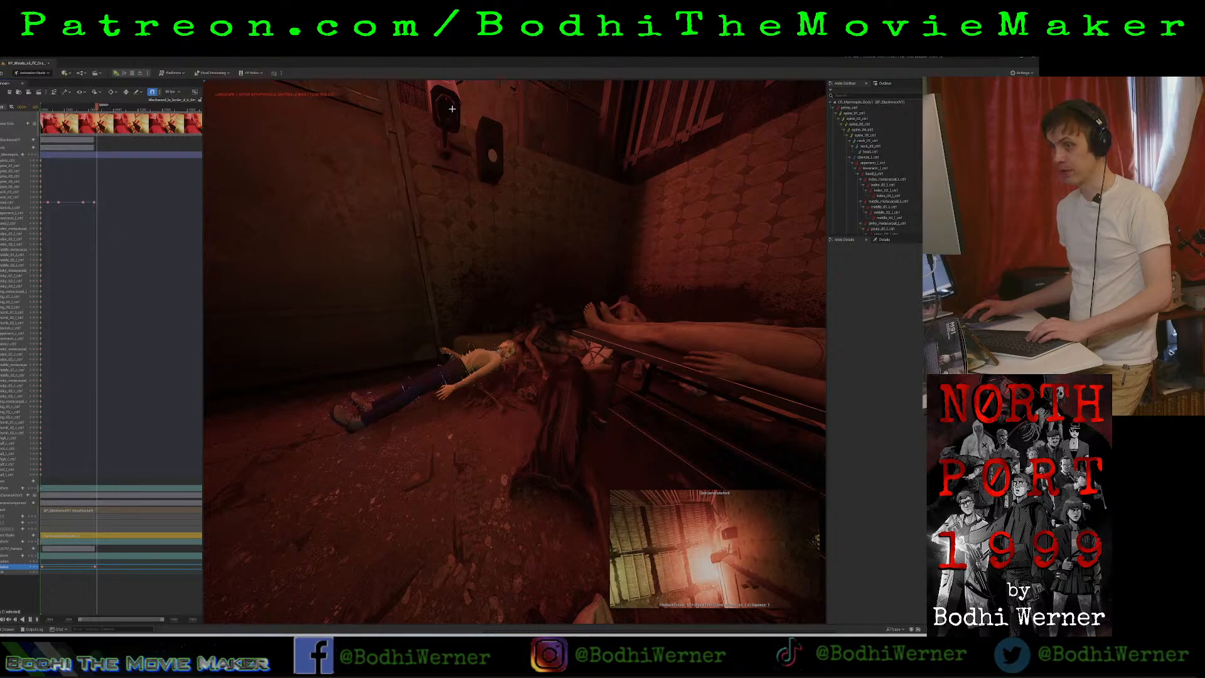
{"action": "key", "text": "space"}
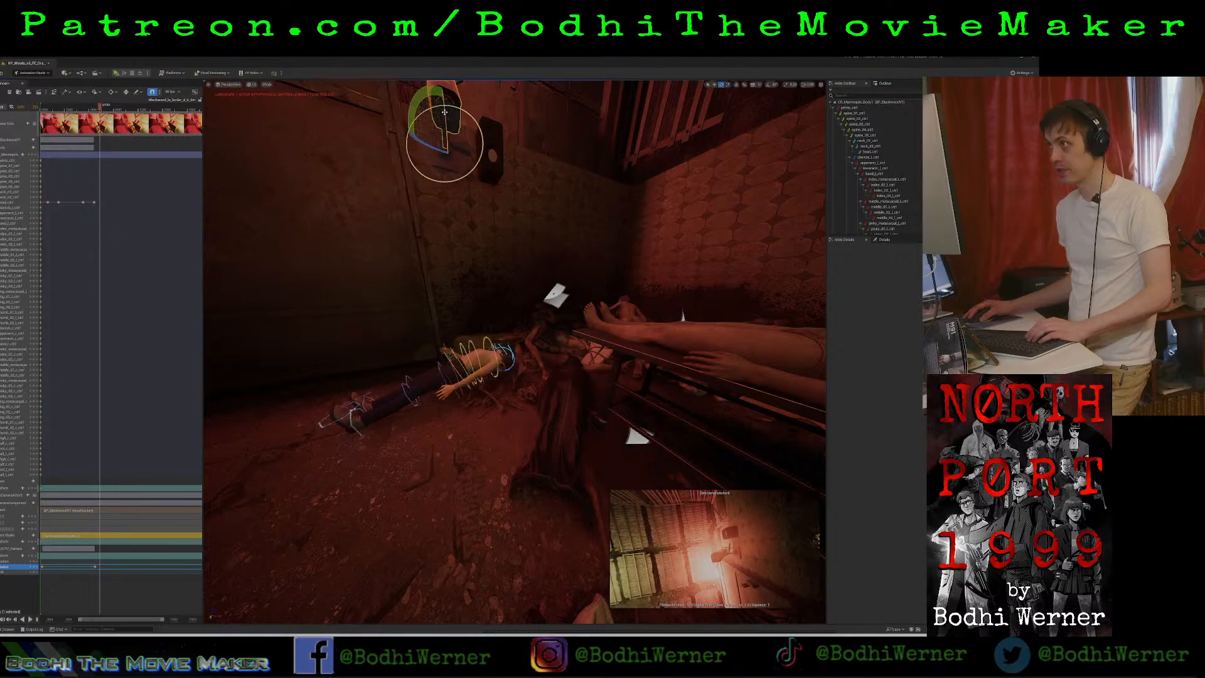
{"action": "left_click_drag", "start_coordinate": [444, 112], "coordinate": [434, 132]}
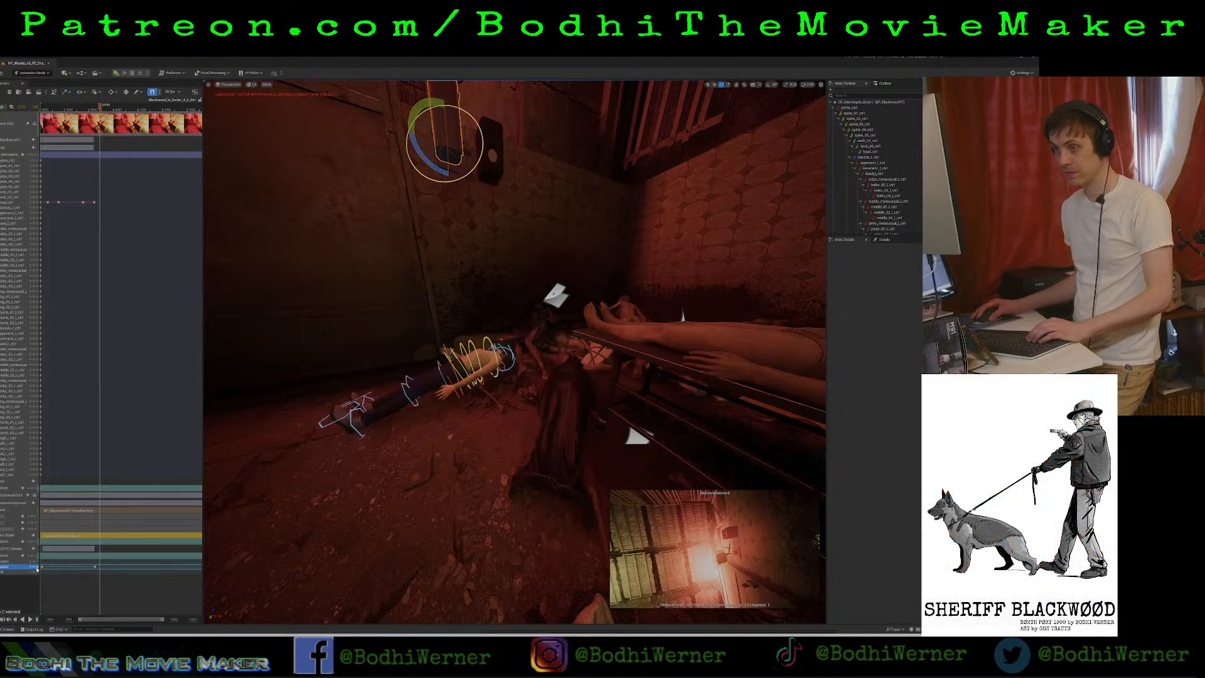
{"action": "left_click", "coordinate": [34, 568]}
Advance a few more frames, turn the security camera sideways about its vertical axis, and key that rotation.
{"action": "key", "text": "space"}
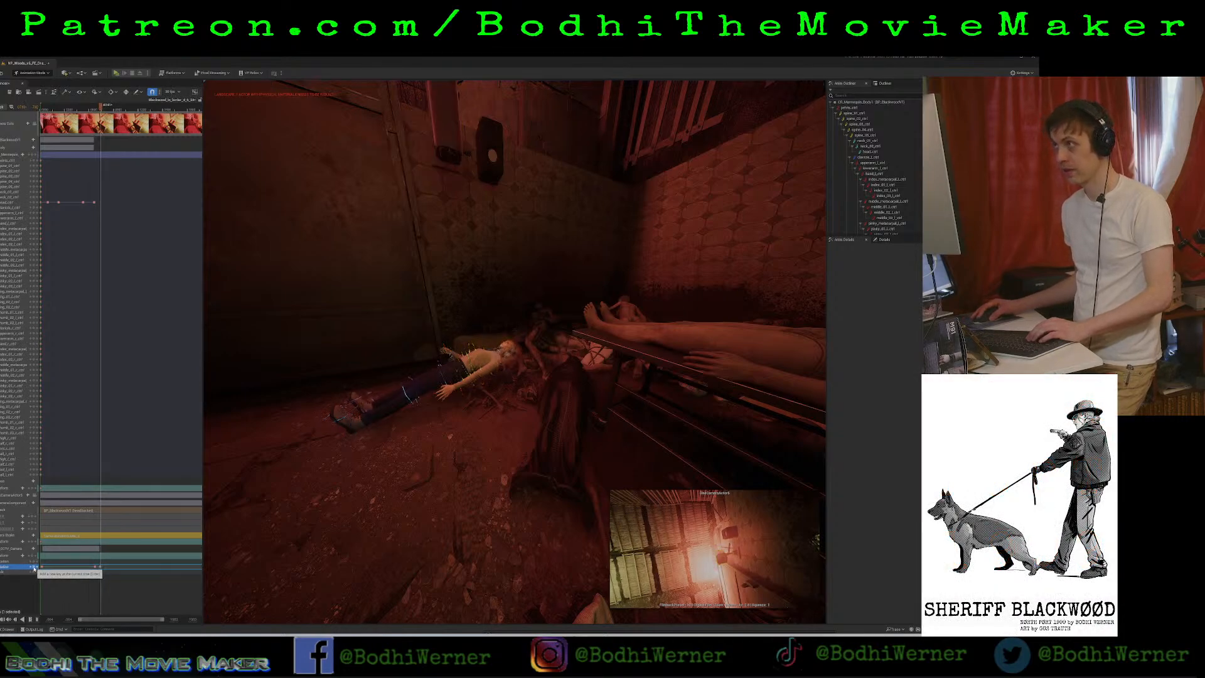
{"action": "key", "text": "space"}
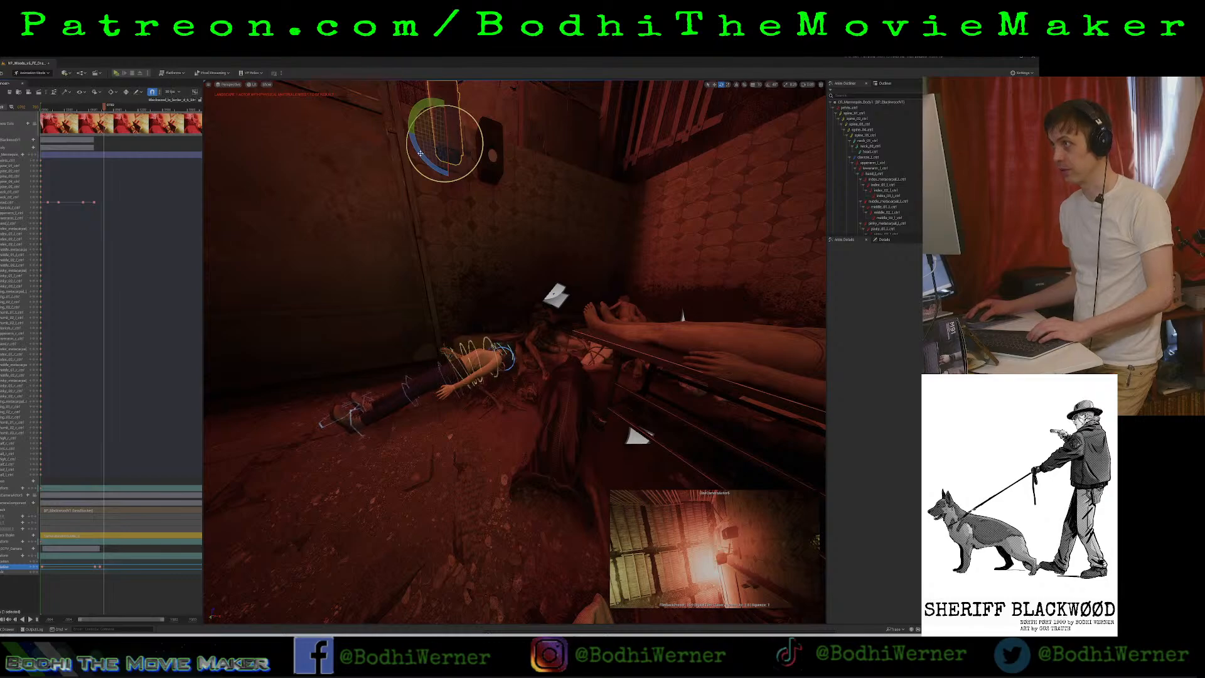
{"action": "left_click_drag", "start_coordinate": [419, 153], "coordinate": [409, 140]}
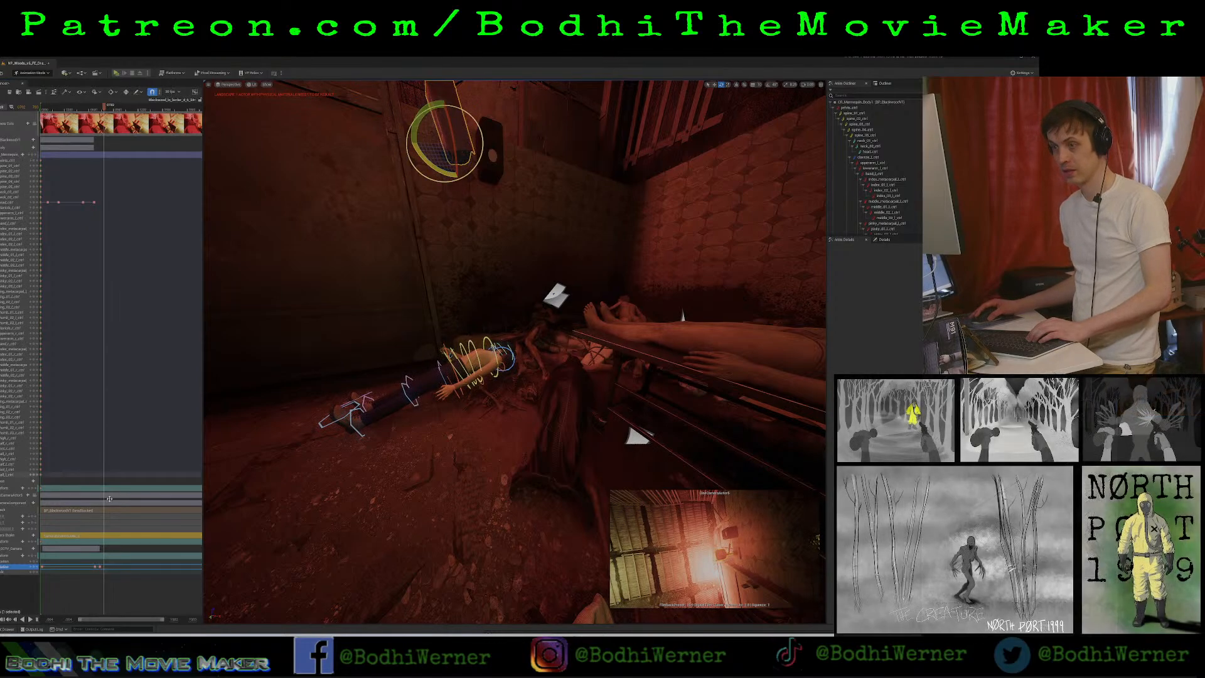
{"action": "left_click", "coordinate": [36, 567]}
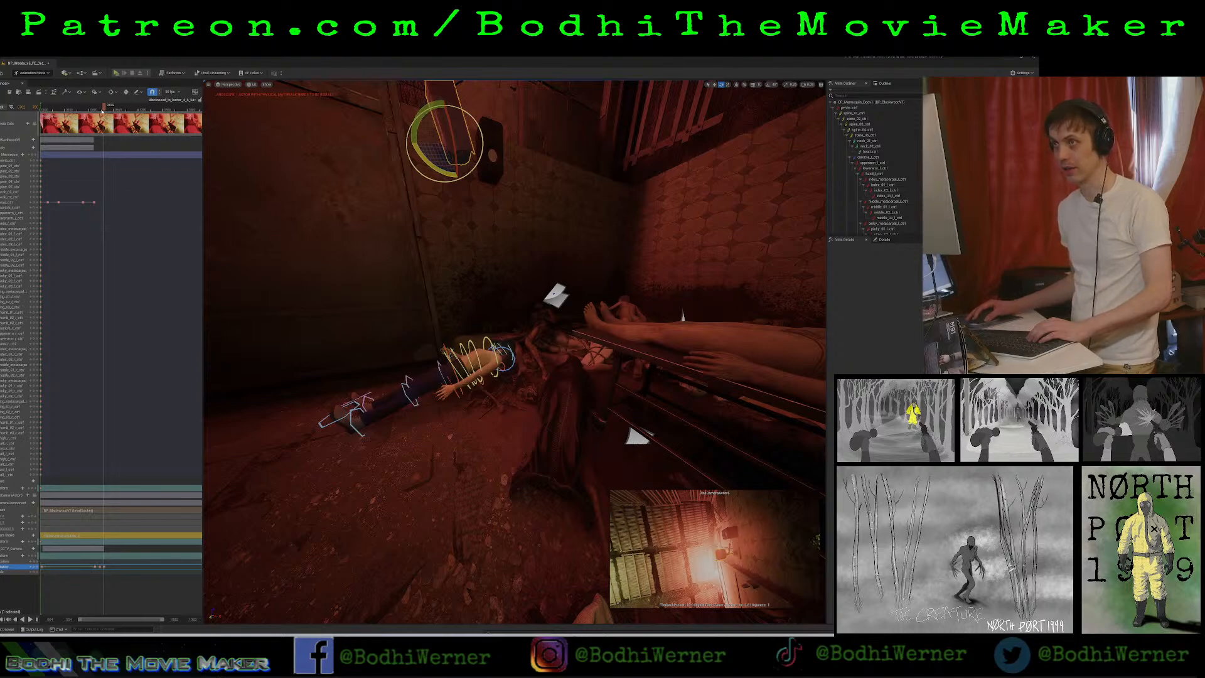
Replay the sequence from around the last head keyframe to review the security camera's turn, and return to its last key.
{"action": "left_click_drag", "start_coordinate": [103, 111], "coordinate": [92, 116]}
{"action": "key", "text": "space"}
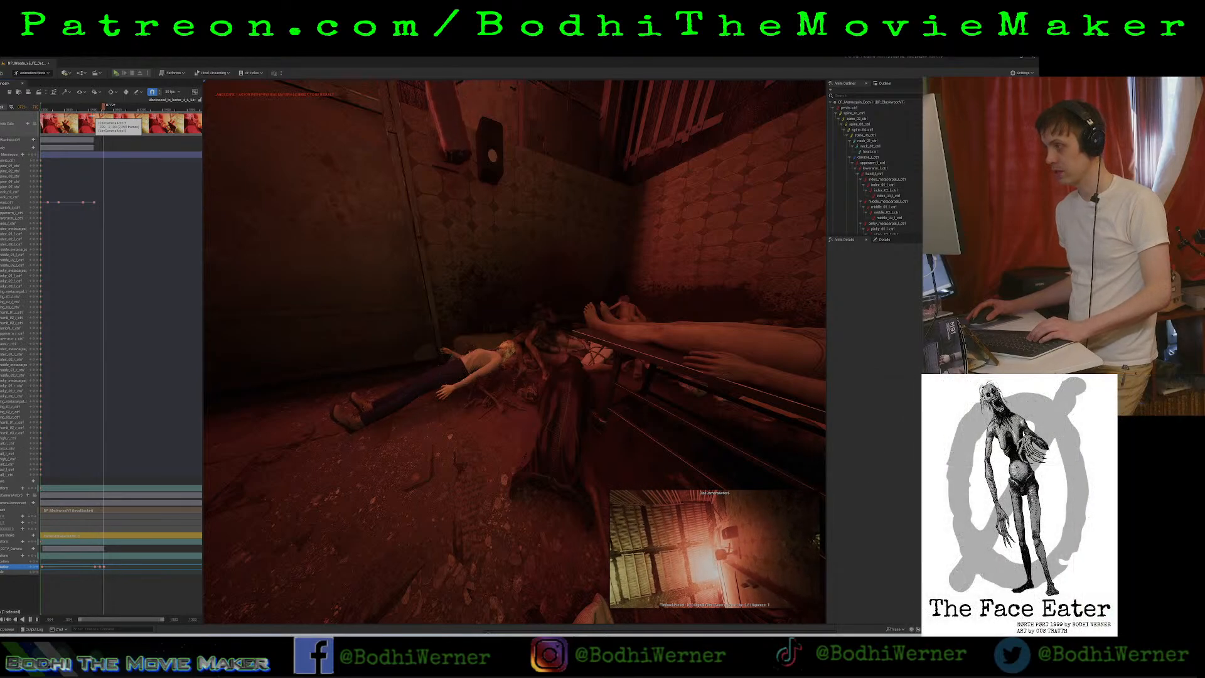
{"action": "key", "text": "space"}
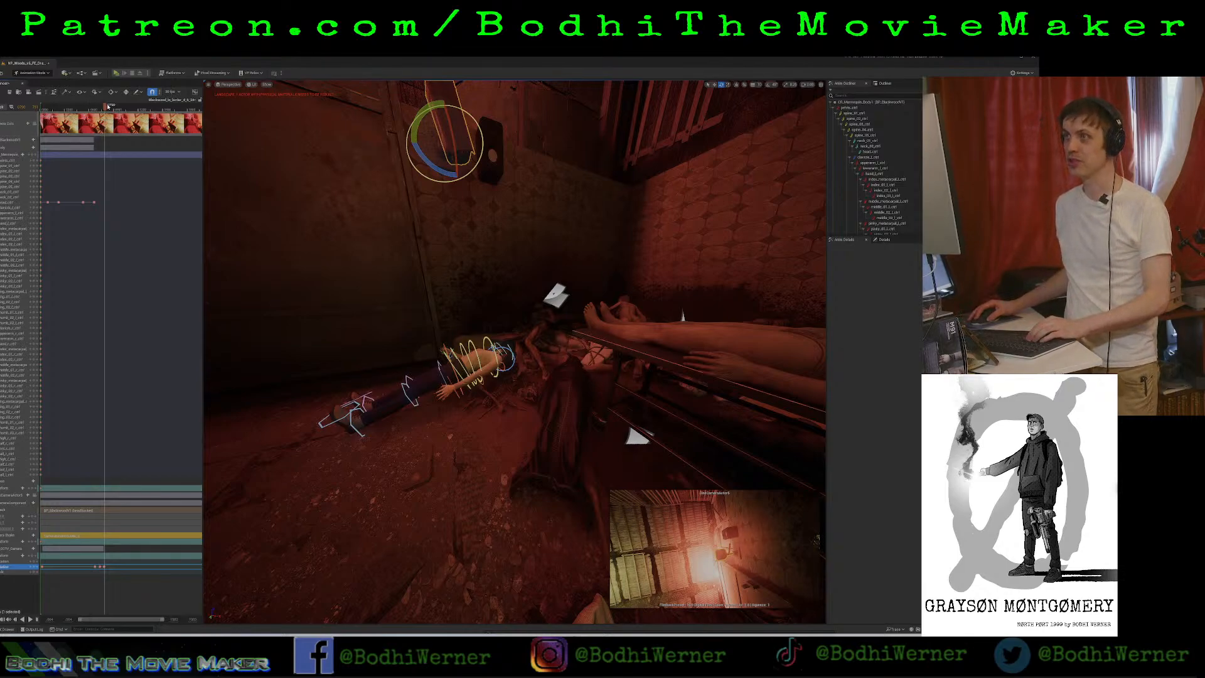
{"action": "left_click_drag", "start_coordinate": [103, 110], "coordinate": [96, 118]}
{"action": "key", "text": "space"}
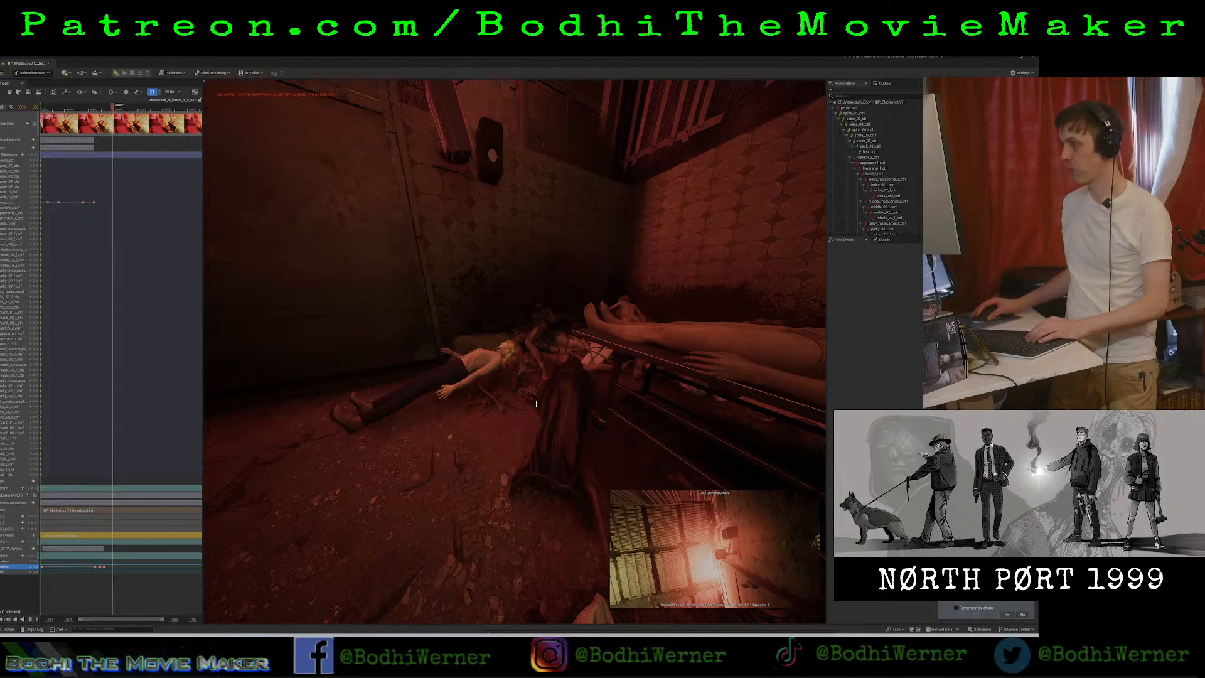
{"action": "key", "text": "space"}
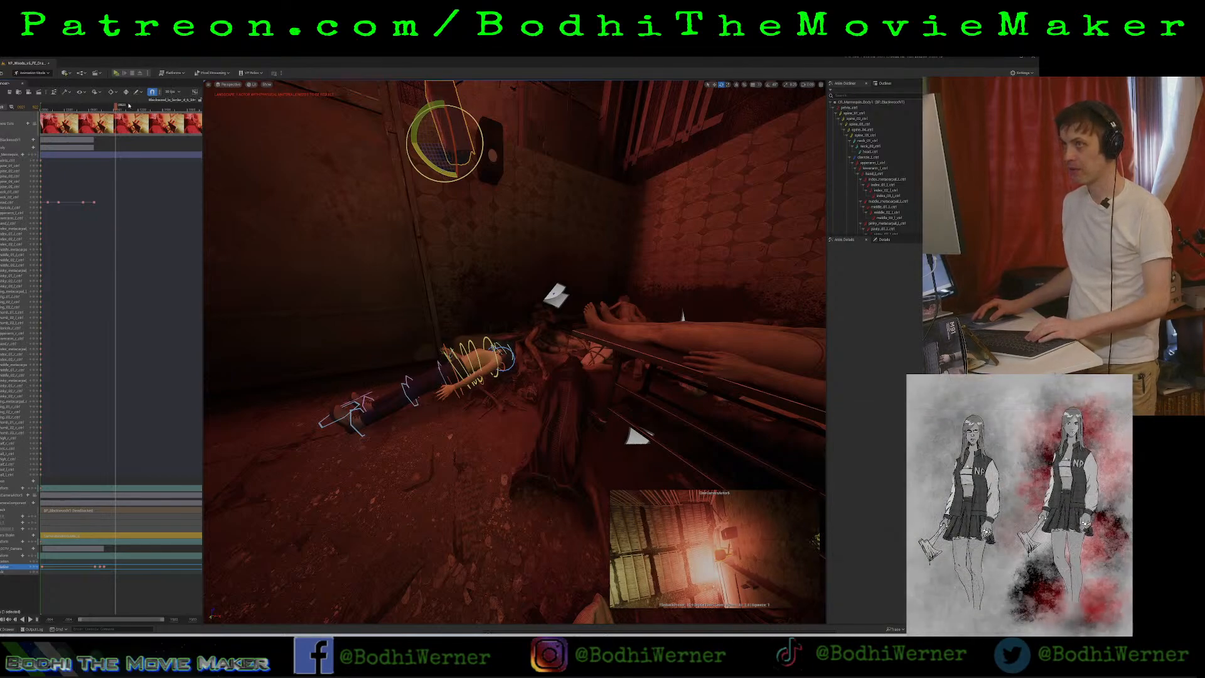
{"action": "left_click_drag", "start_coordinate": [116, 109], "coordinate": [105, 109]}
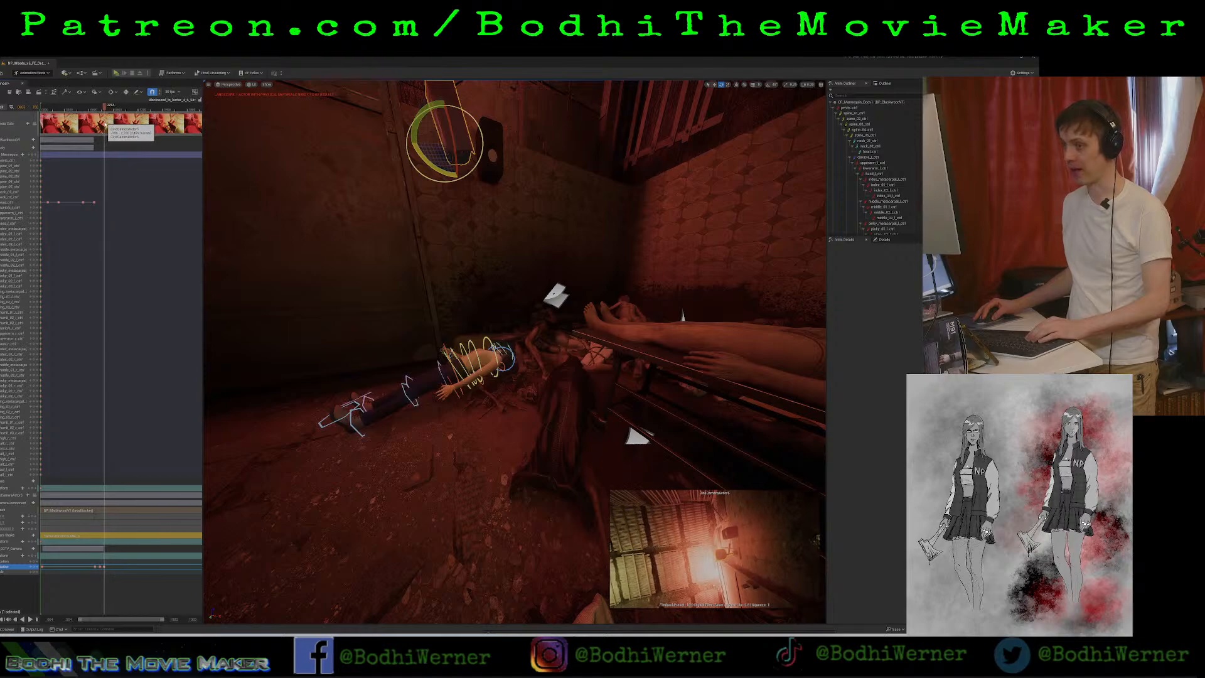
Key the security camera's rotation at two closely spaced points shortly after its sideways turn.
{"action": "key", "text": "space"}
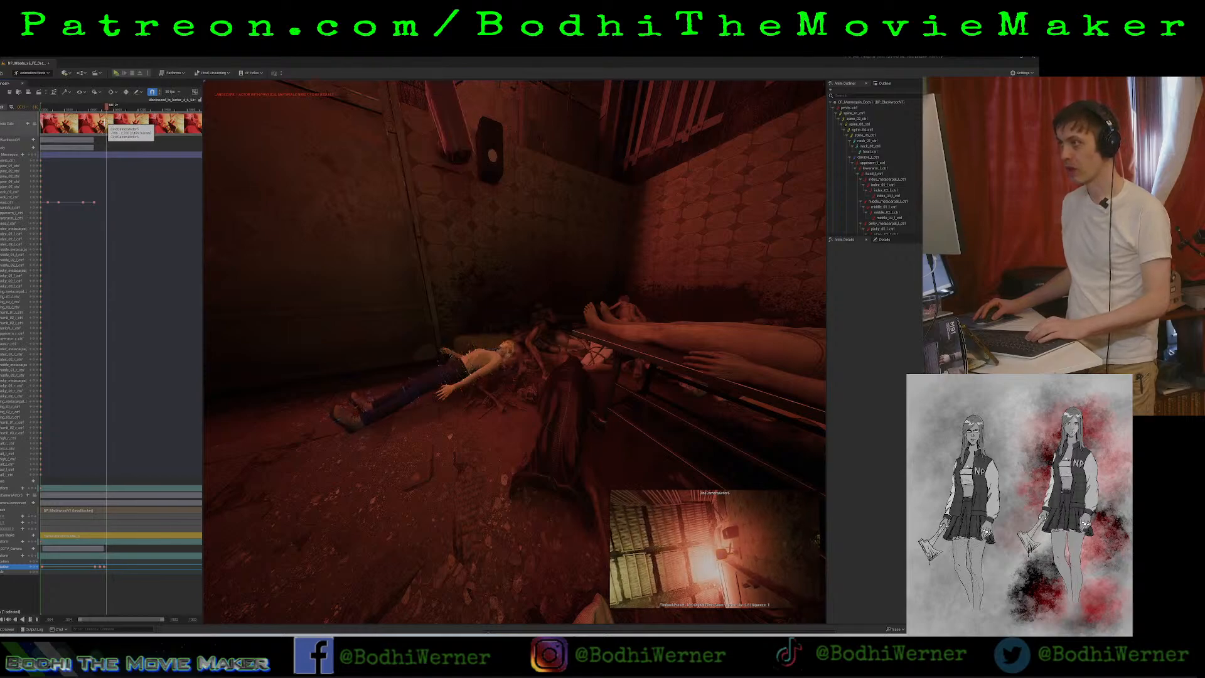
{"action": "key", "text": "space"}
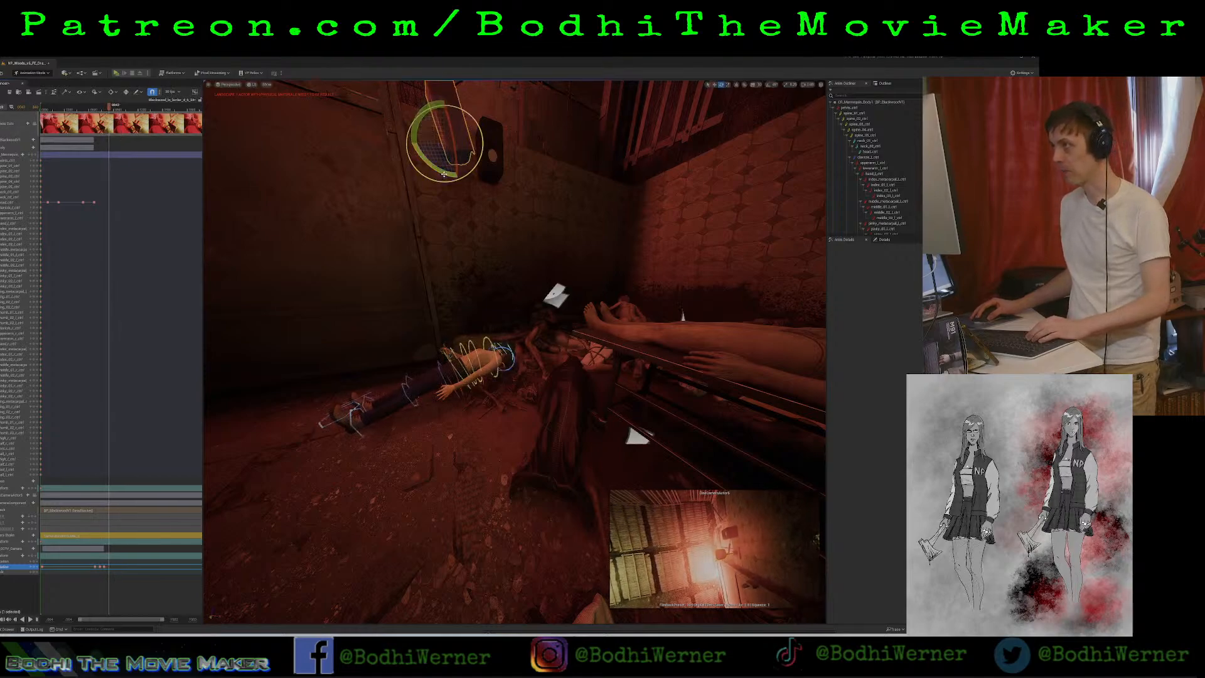
{"action": "mouse_move", "coordinate": [444, 173]}
{"action": "left_mouse_down"}
{"action": "mouse_move", "coordinate": [411, 141]}
{"action": "mouse_move", "coordinate": [443, 173]}
{"action": "left_mouse_up"}
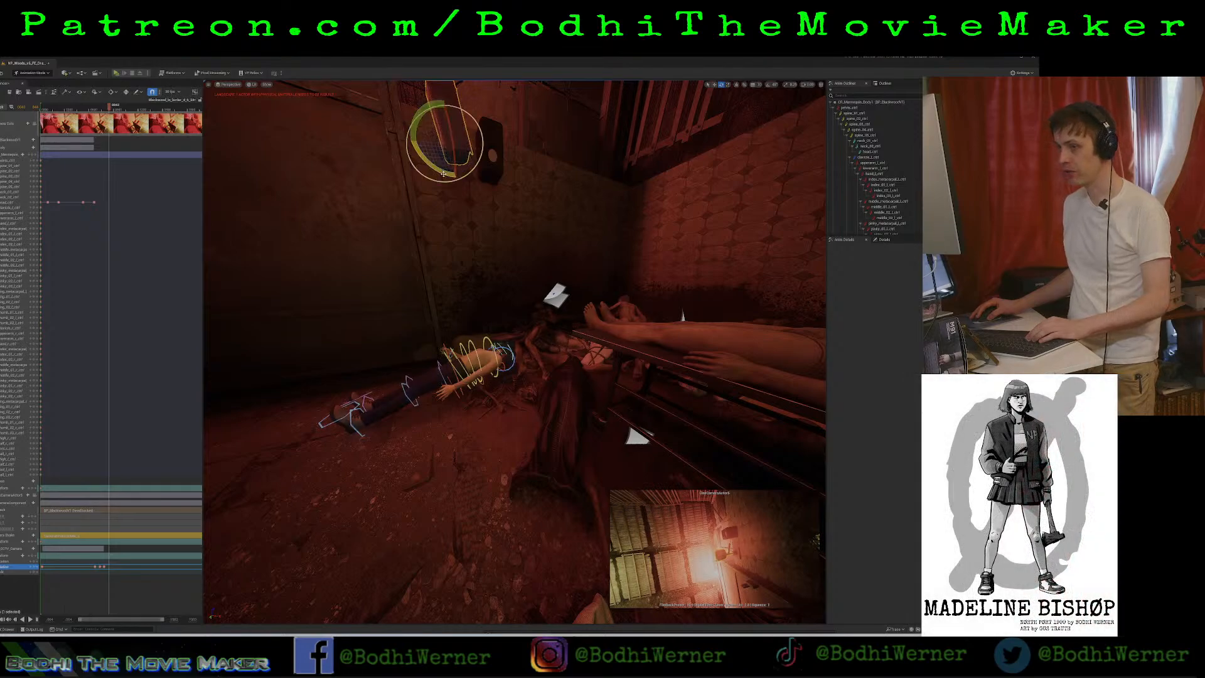
{"action": "left_click", "coordinate": [34, 567]}
{"action": "key", "text": "space"}
{"action": "key", "text": "space"}
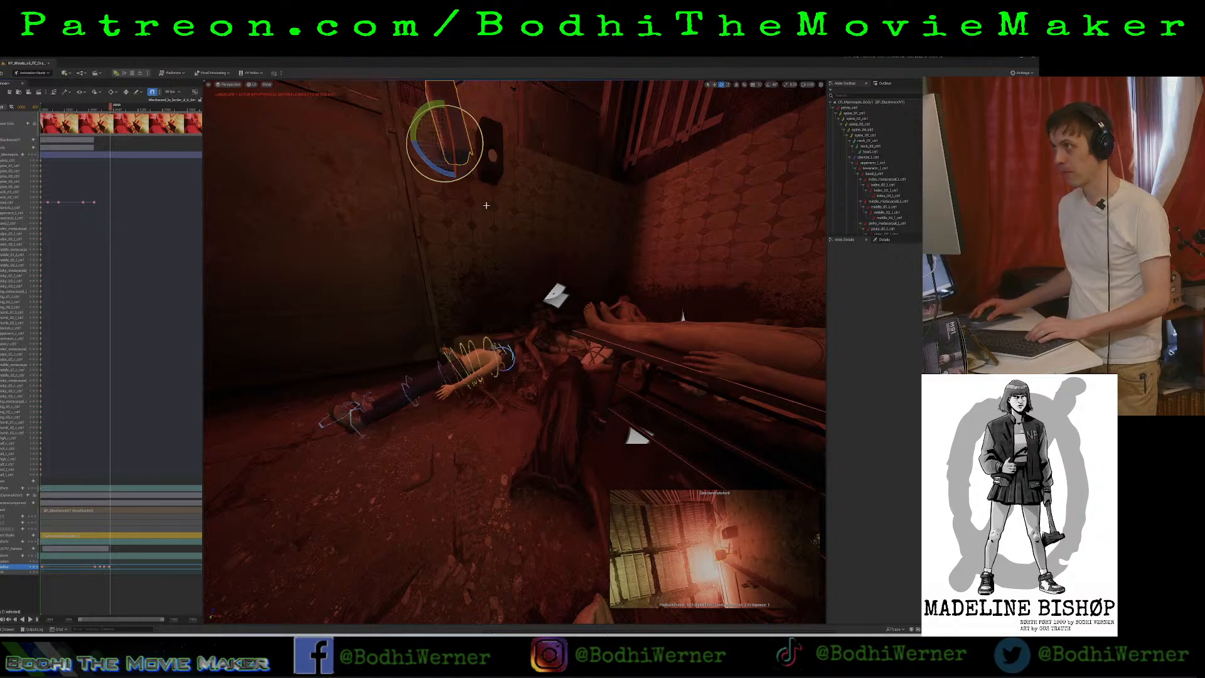
{"action": "key", "text": "r"}
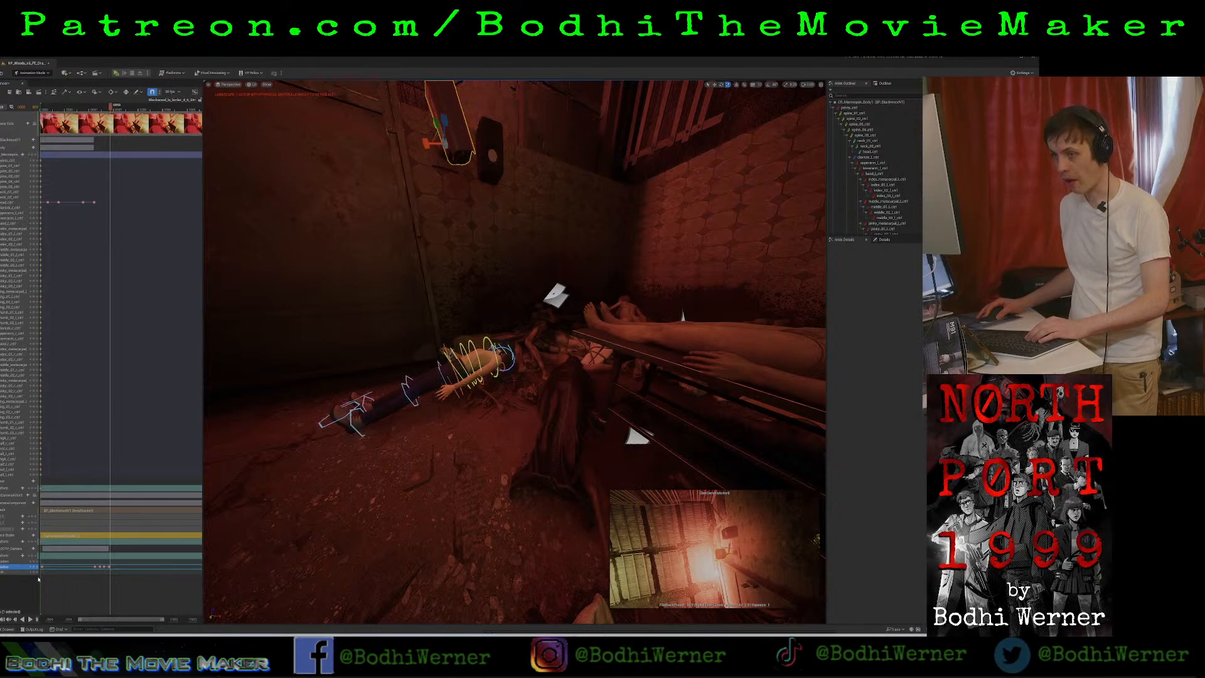
{"action": "key", "text": "space"}
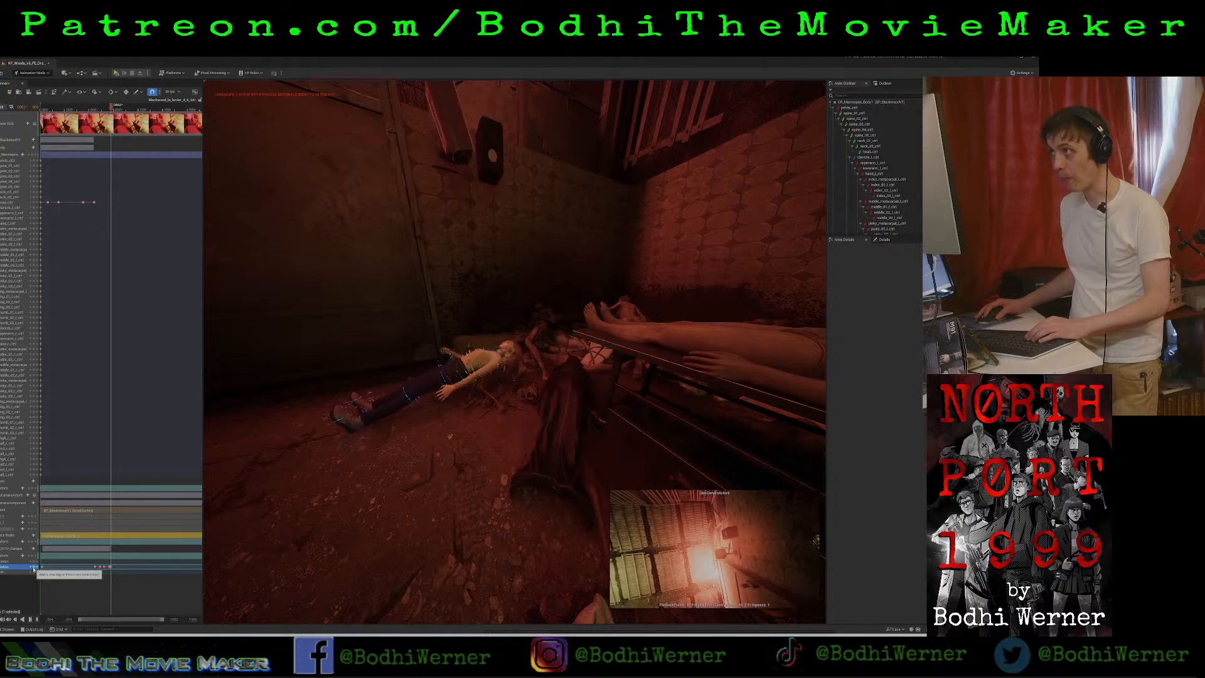
{"action": "key", "text": "space"}
Reselect the security camera with the Rotate tool, play the sequence onward, and key its rotation to end the hold.
{"action": "left_click", "coordinate": [458, 148]}
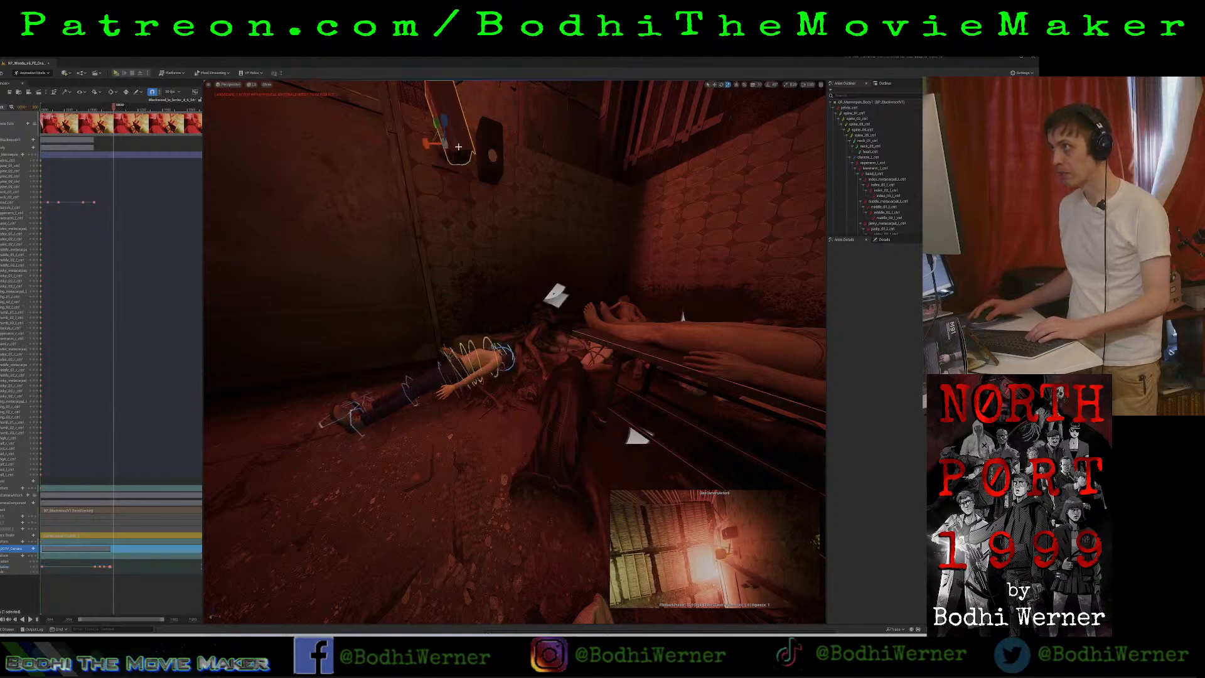
{"action": "key", "text": "e"}
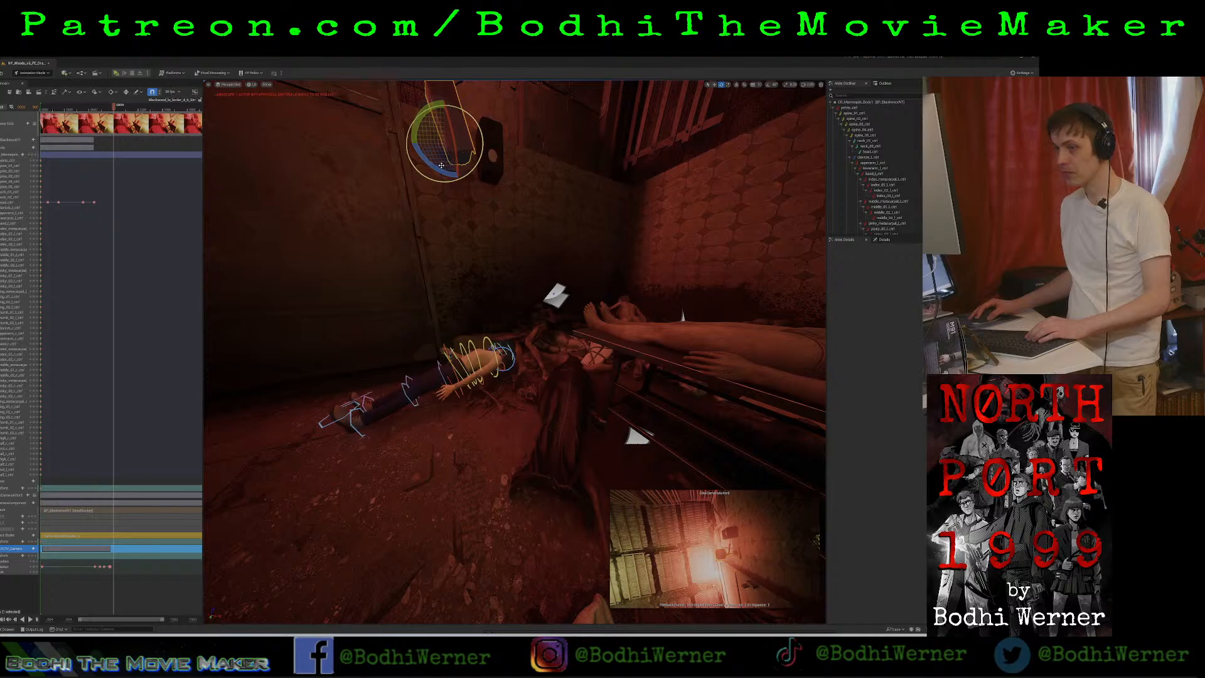
{"action": "key", "text": "w"}
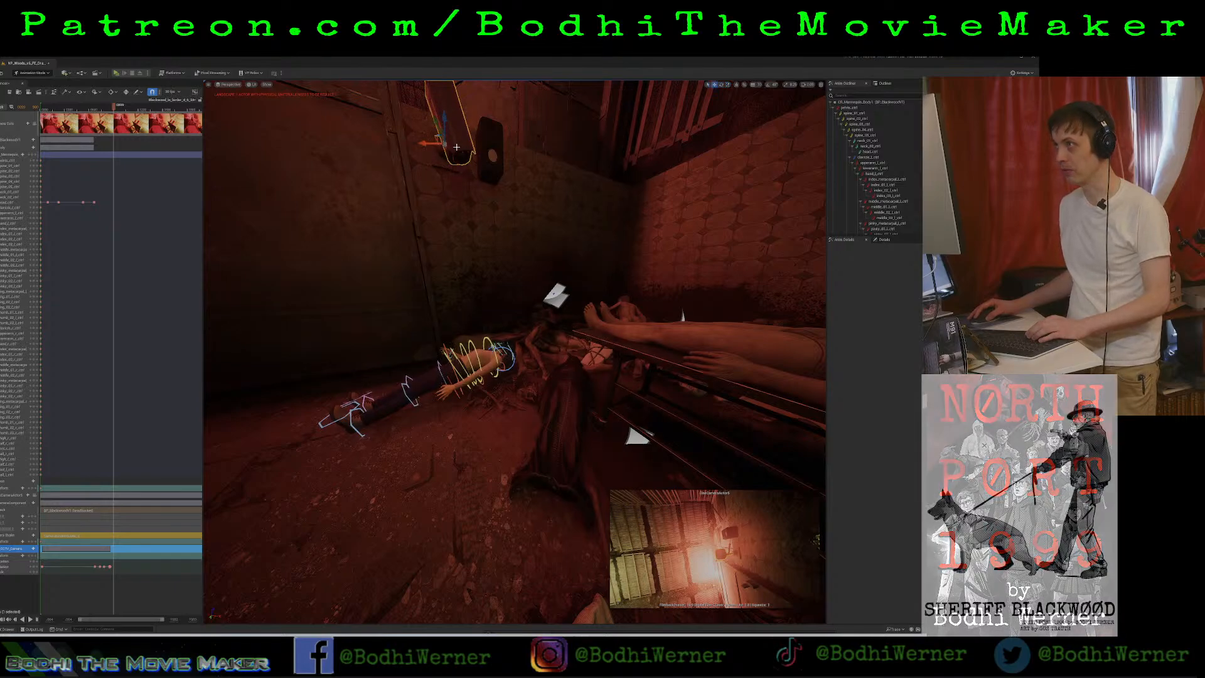
{"action": "key", "text": "e"}
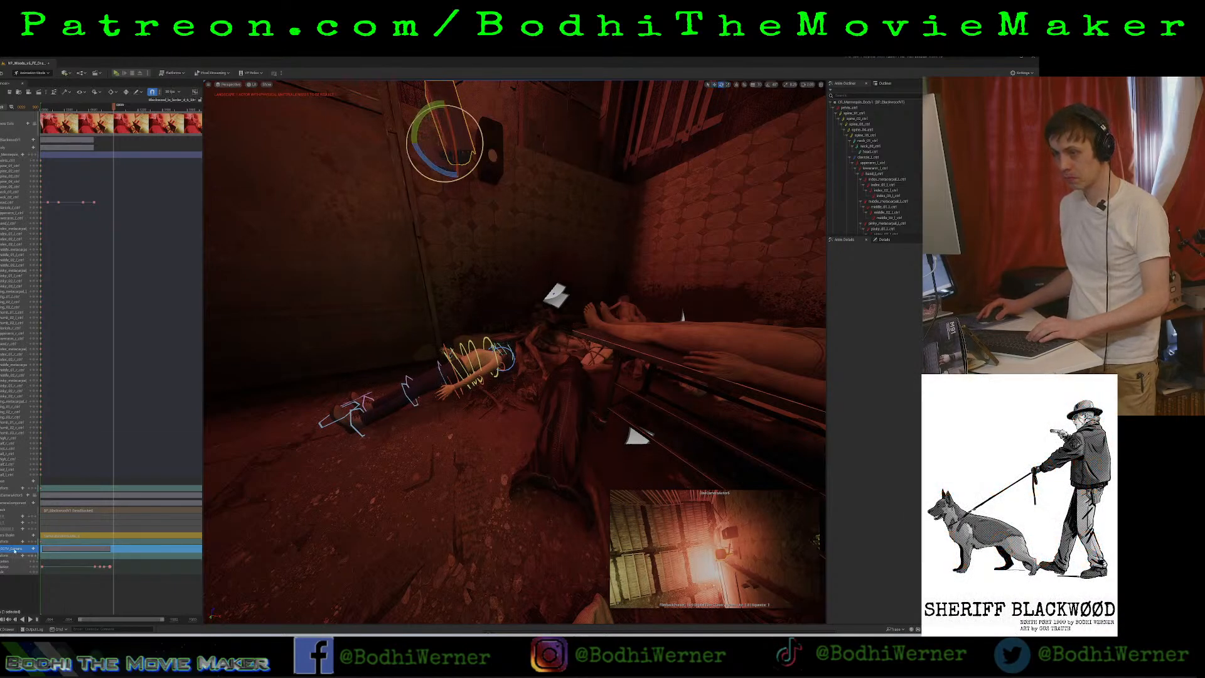
{"action": "key", "text": "space"}
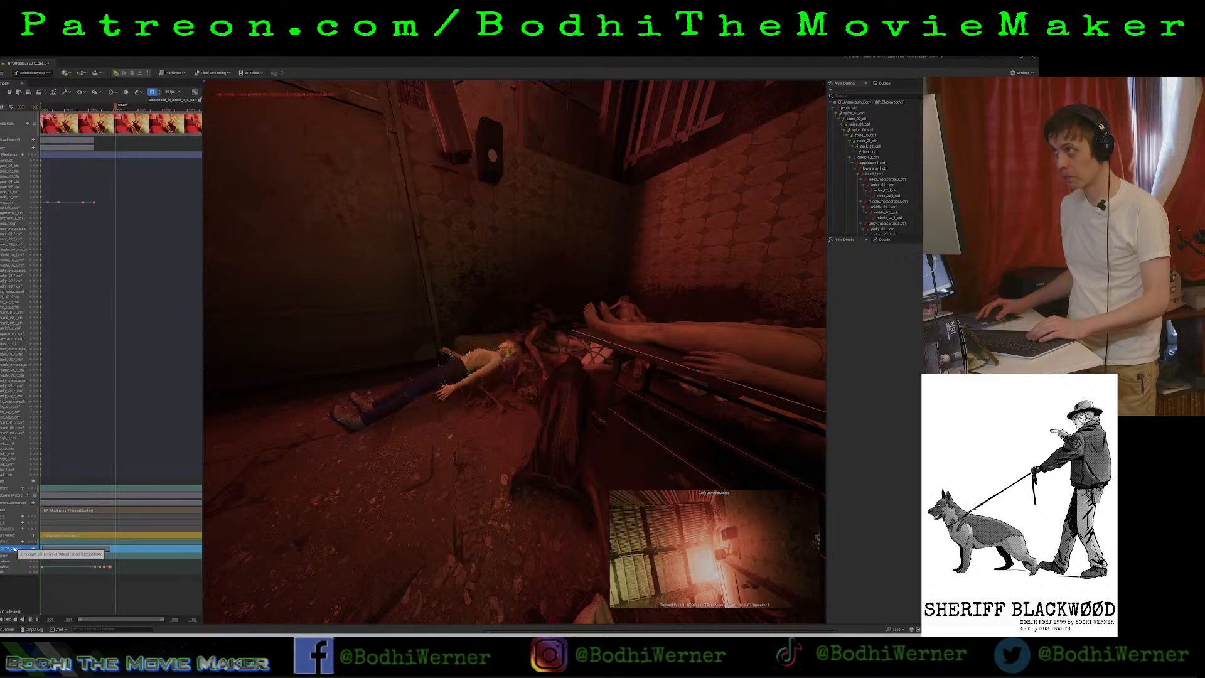
{"action": "key", "text": "space"}
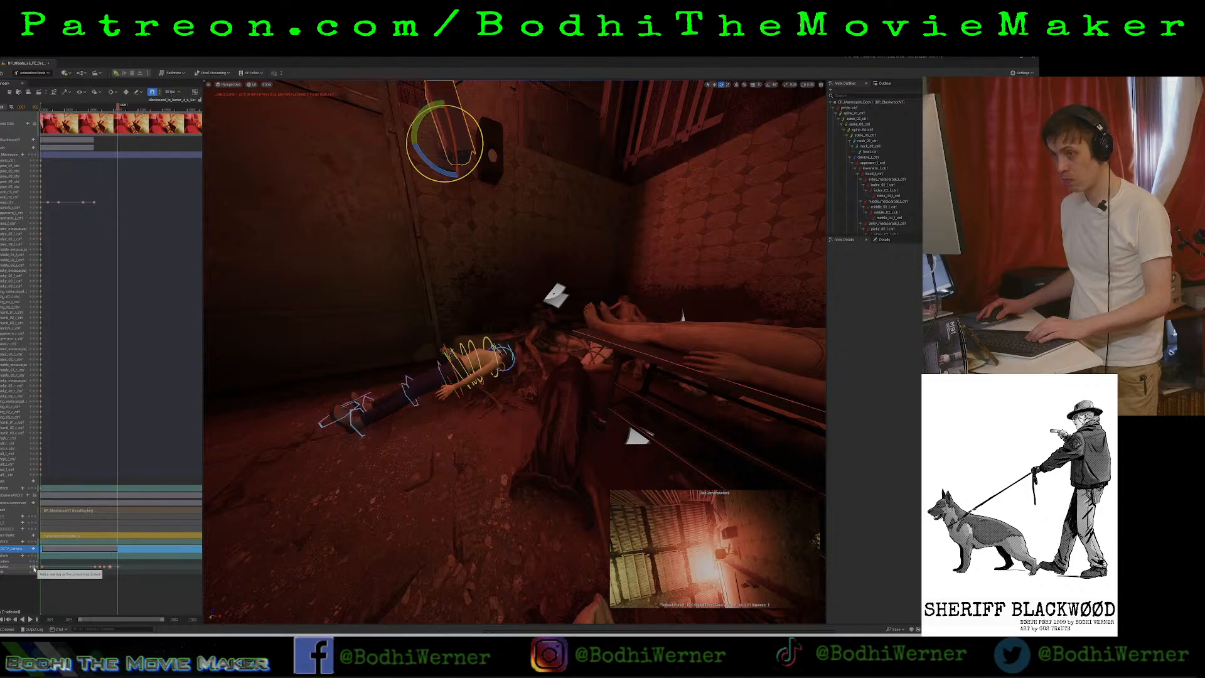
Advance a few frames beyond the hold and rotate the security camera slightly further for a new key.
{"action": "key", "text": "space"}
{"action": "key", "text": "space"}
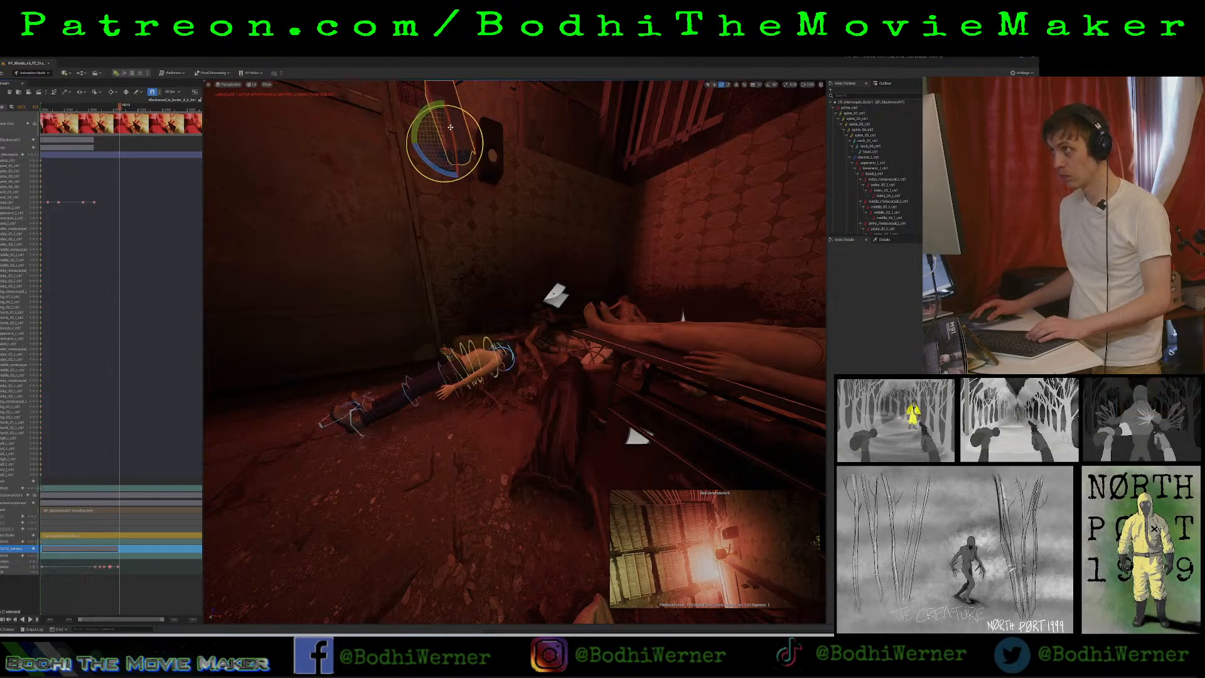
{"action": "left_click_drag", "start_coordinate": [450, 131], "coordinate": [454, 152]}
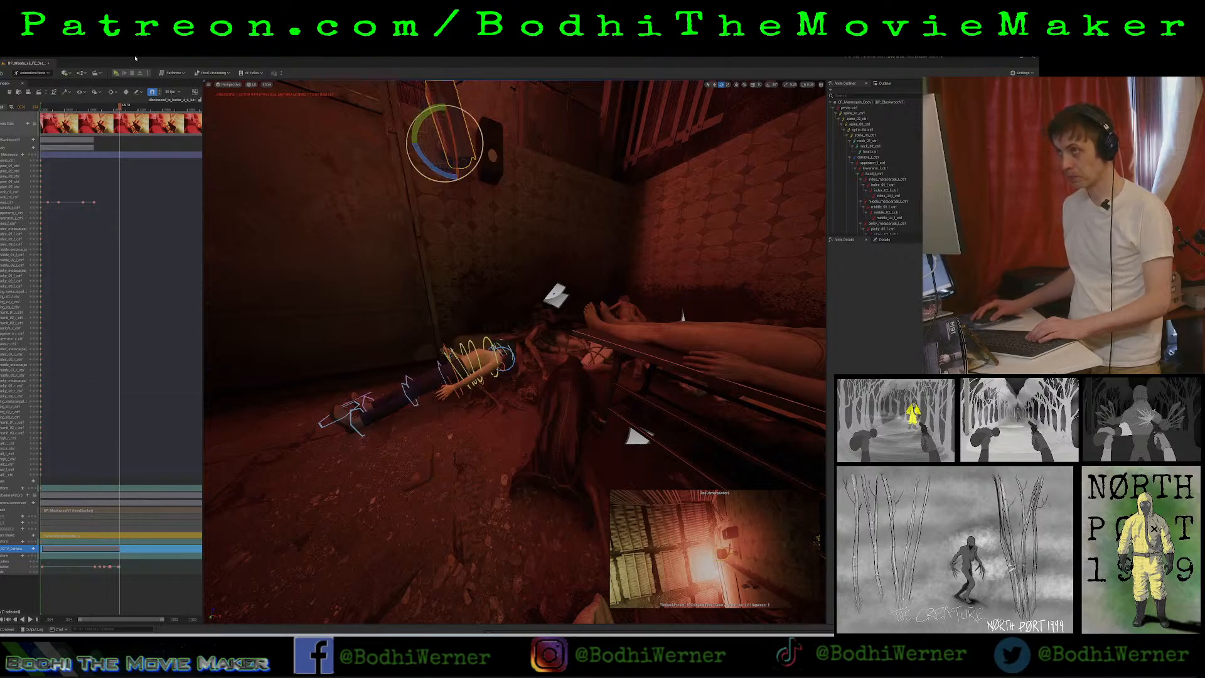
Replay the security camera's motion from the last head keyframe and extend its keyed range to the frame where playback stops.
{"action": "left_click_drag", "start_coordinate": [119, 108], "coordinate": [88, 121]}
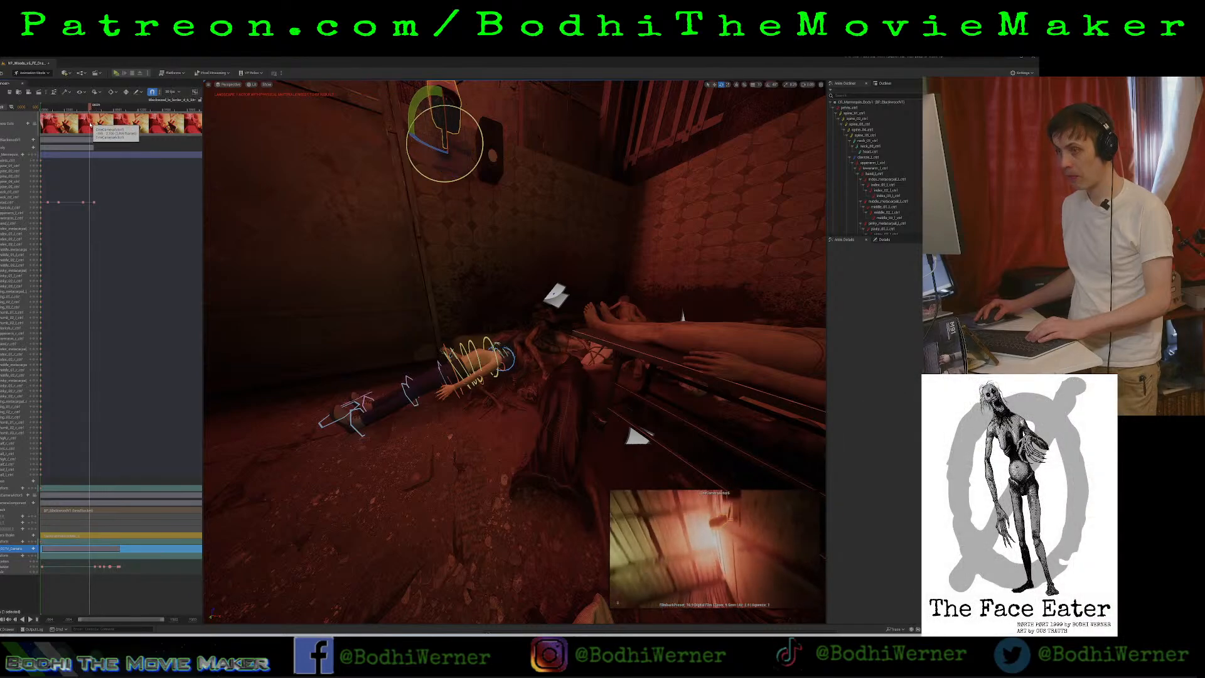
{"action": "key", "text": "space"}
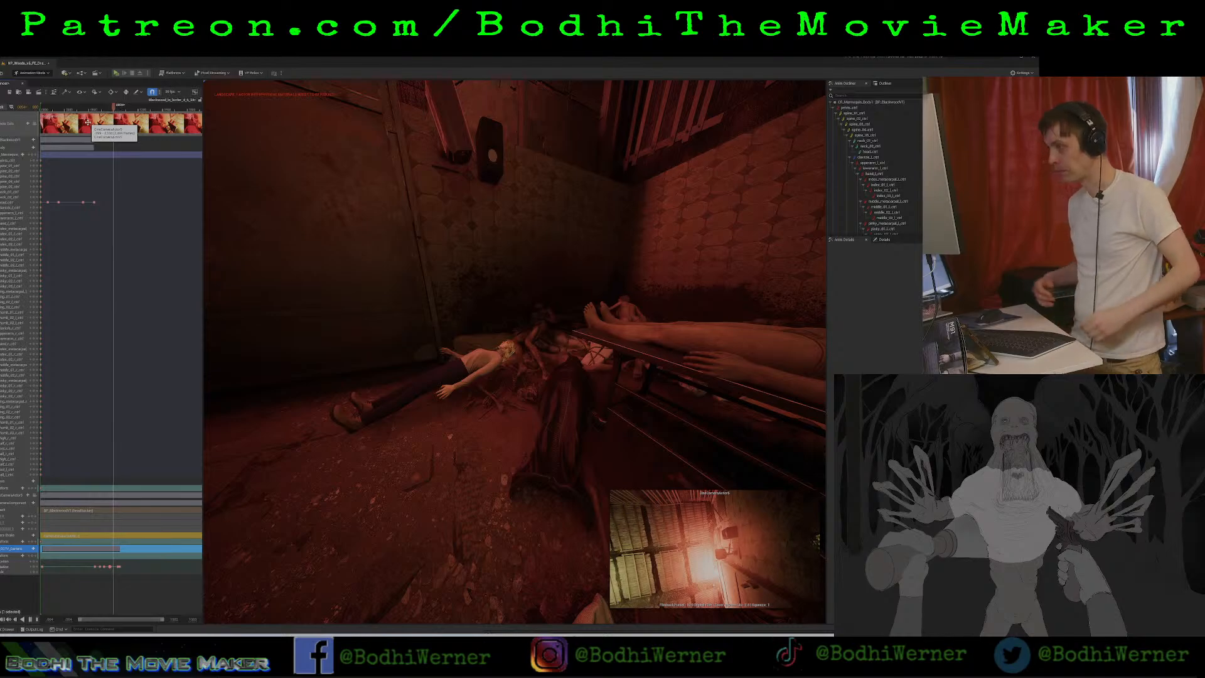
{"action": "key", "text": "space"}
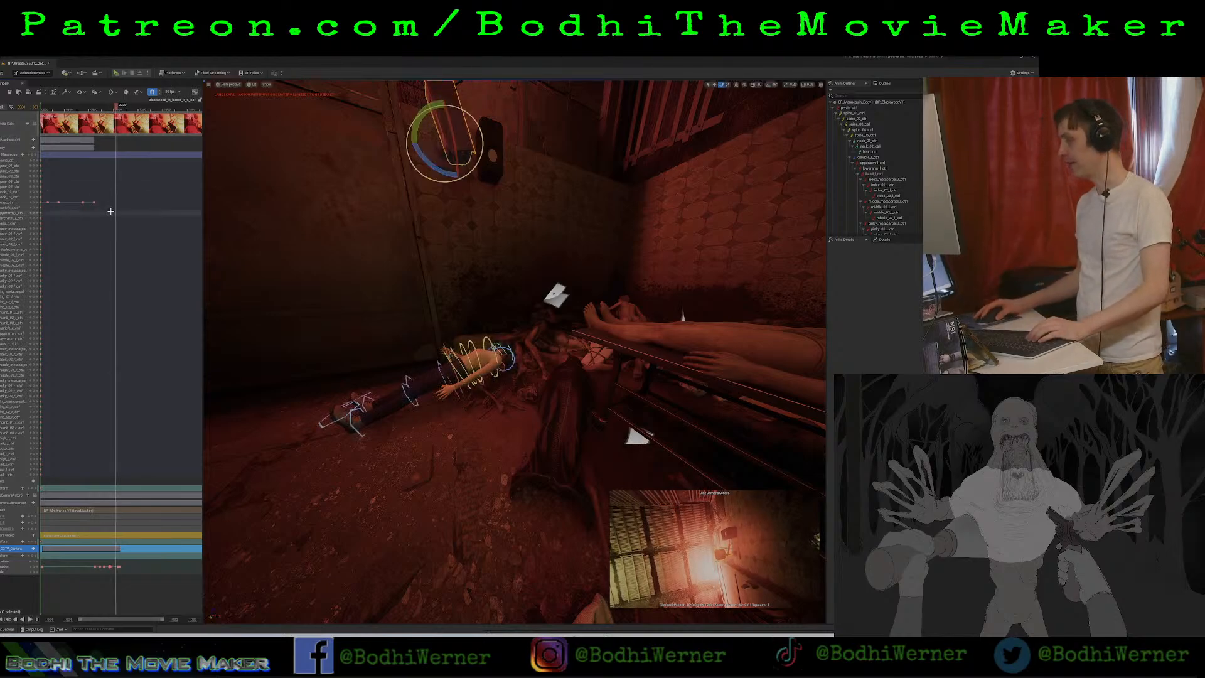
{"action": "key", "text": "space"}
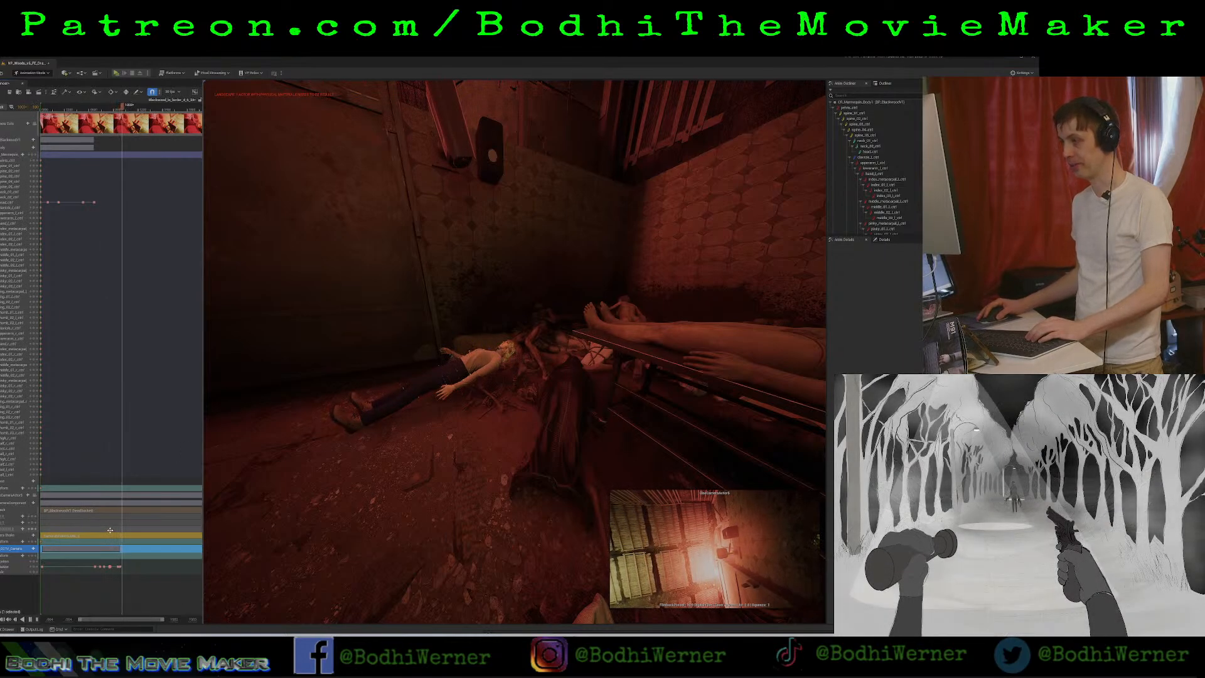
{"action": "key", "text": "space"}
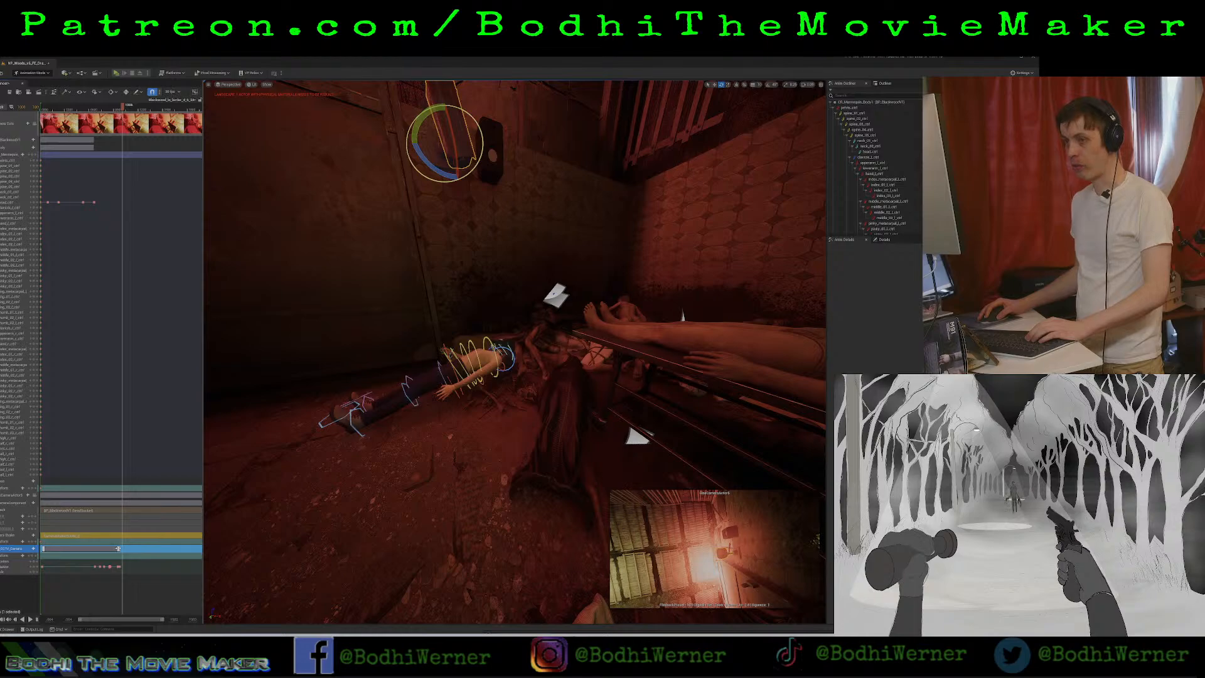
{"action": "left_click_drag", "start_coordinate": [118, 548], "coordinate": [124, 547]}
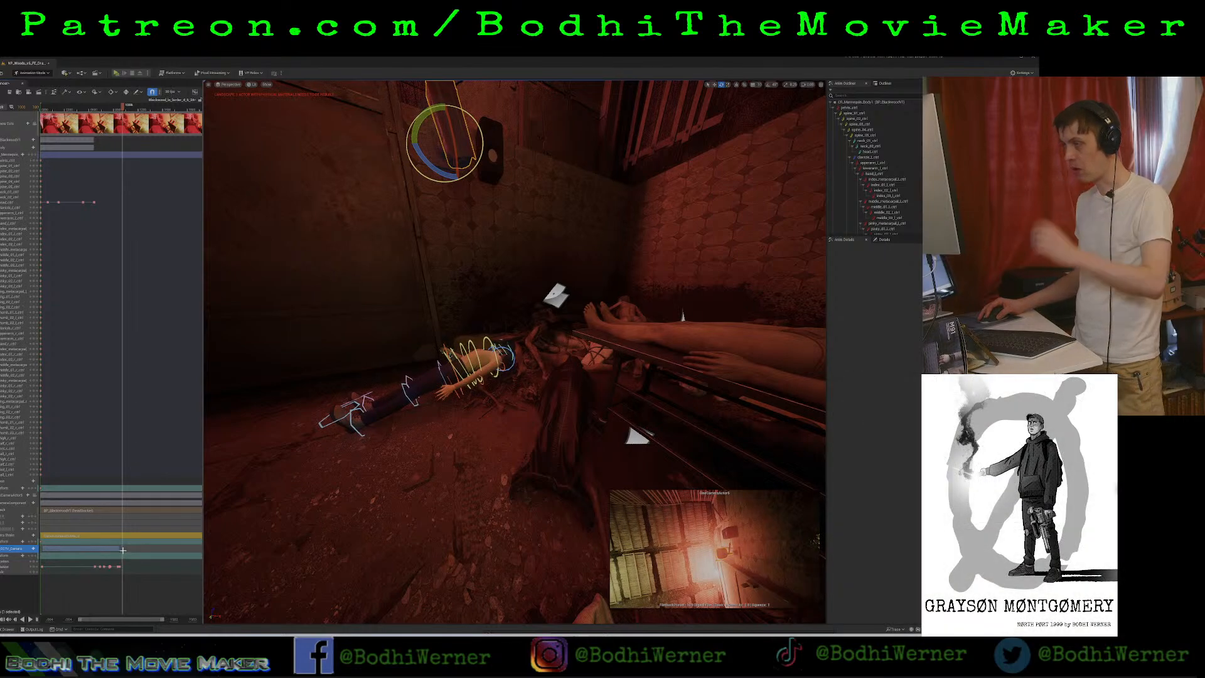
Play past the security camera's final key, select the Blackwood head control, and replay from its last keyframe to judge the timing.
{"action": "key", "text": "space"}
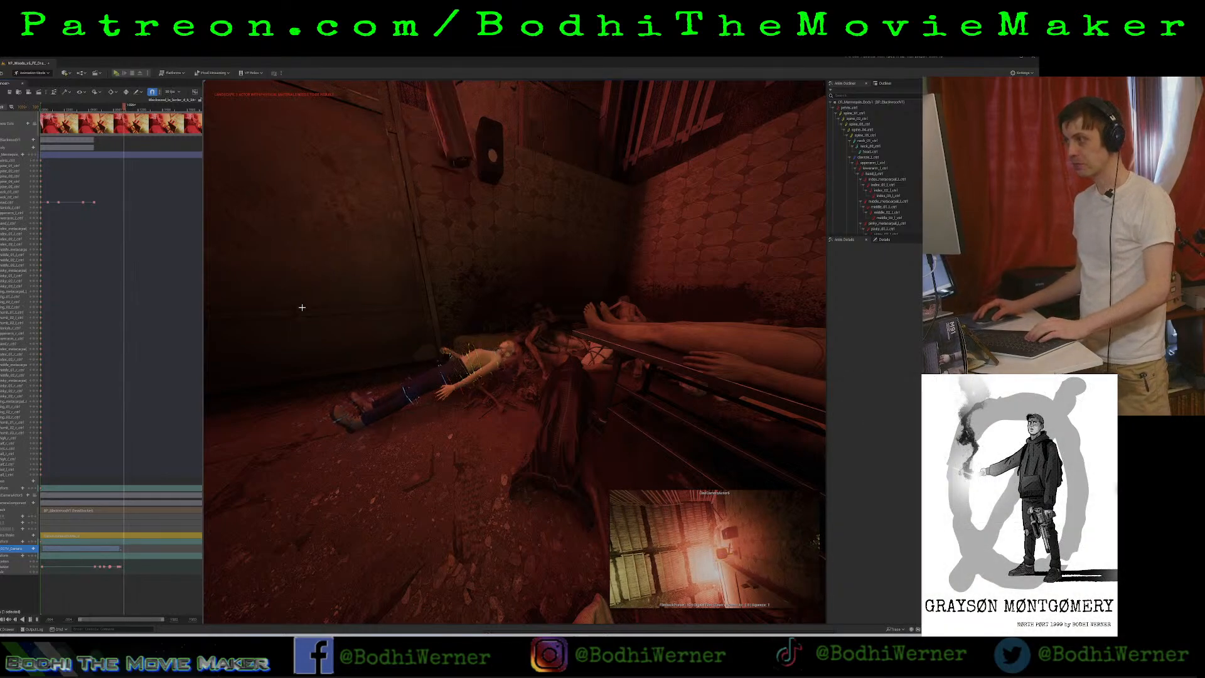
{"action": "key", "text": "space"}
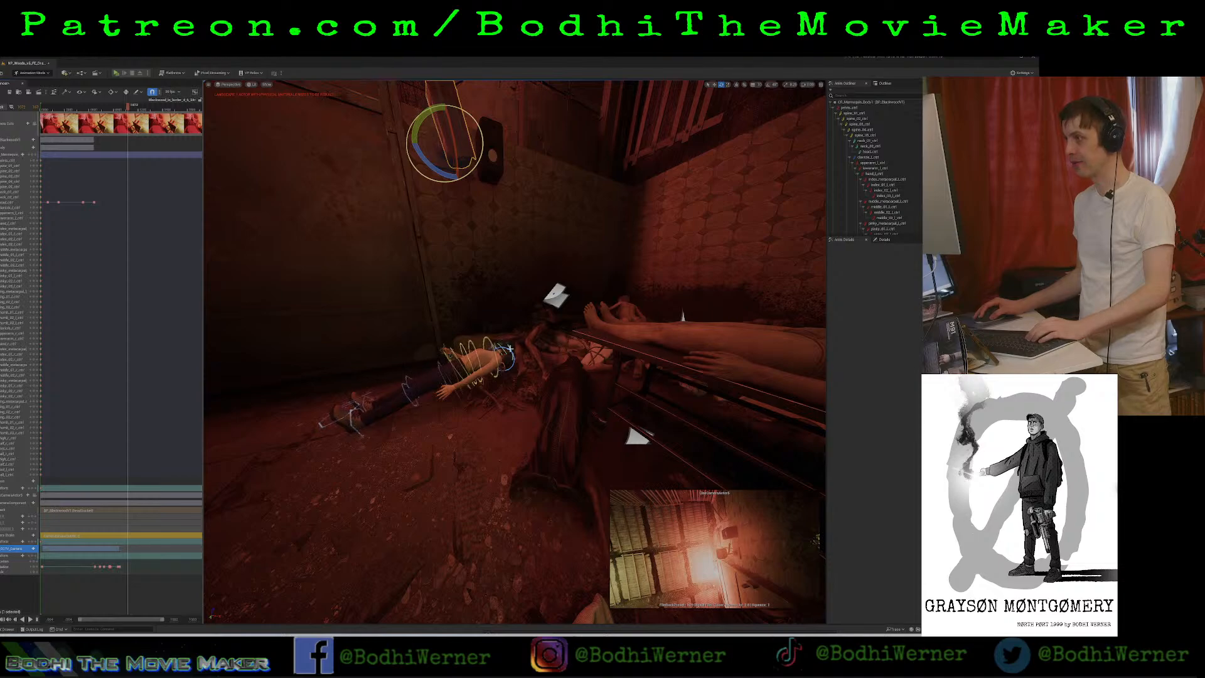
{"action": "left_click", "coordinate": [508, 343]}
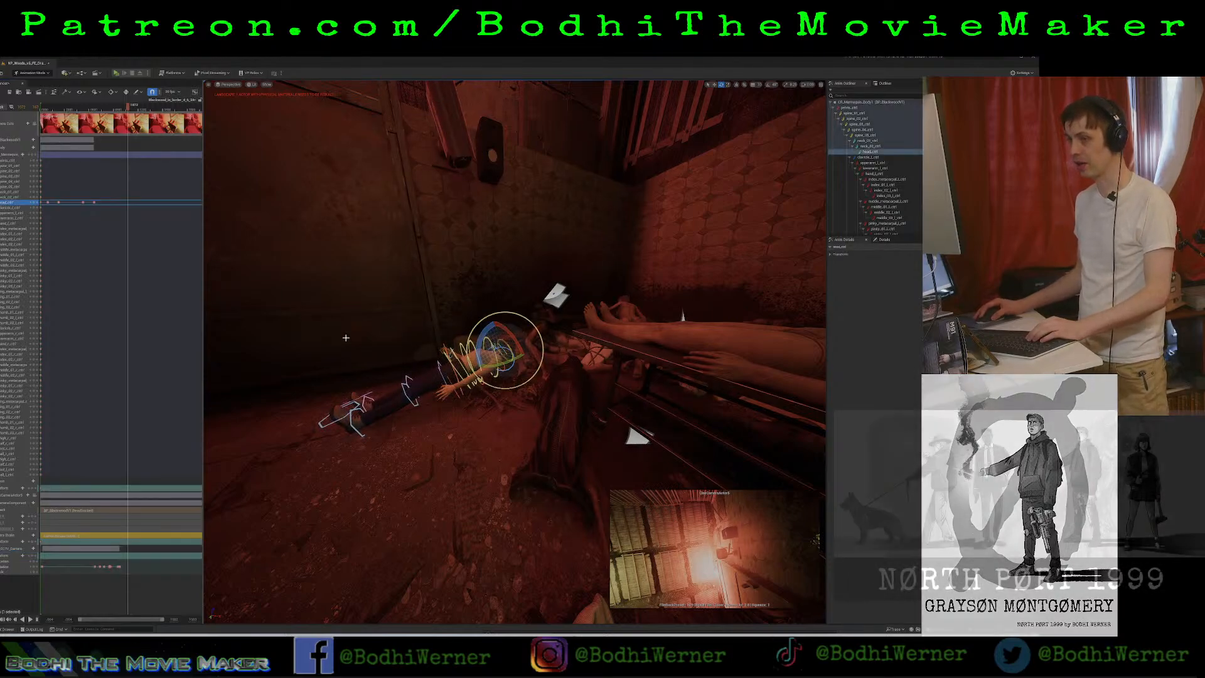
{"action": "left_click_drag", "start_coordinate": [127, 108], "coordinate": [95, 119]}
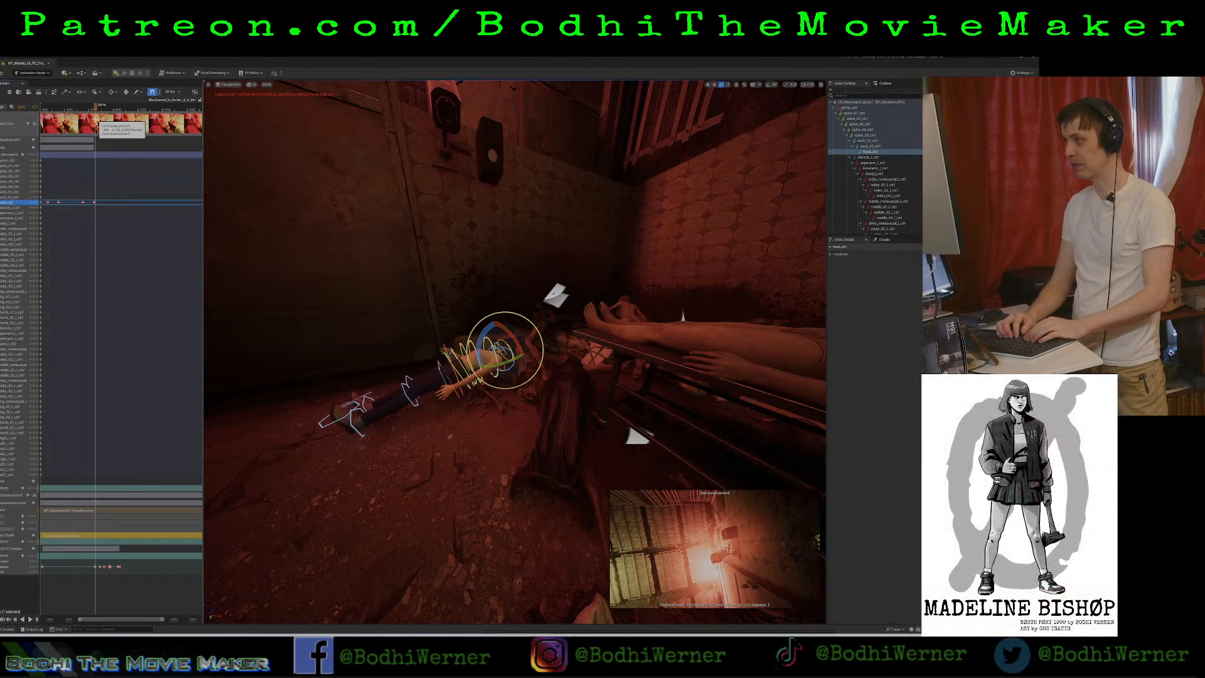
{"action": "key", "text": "space"}
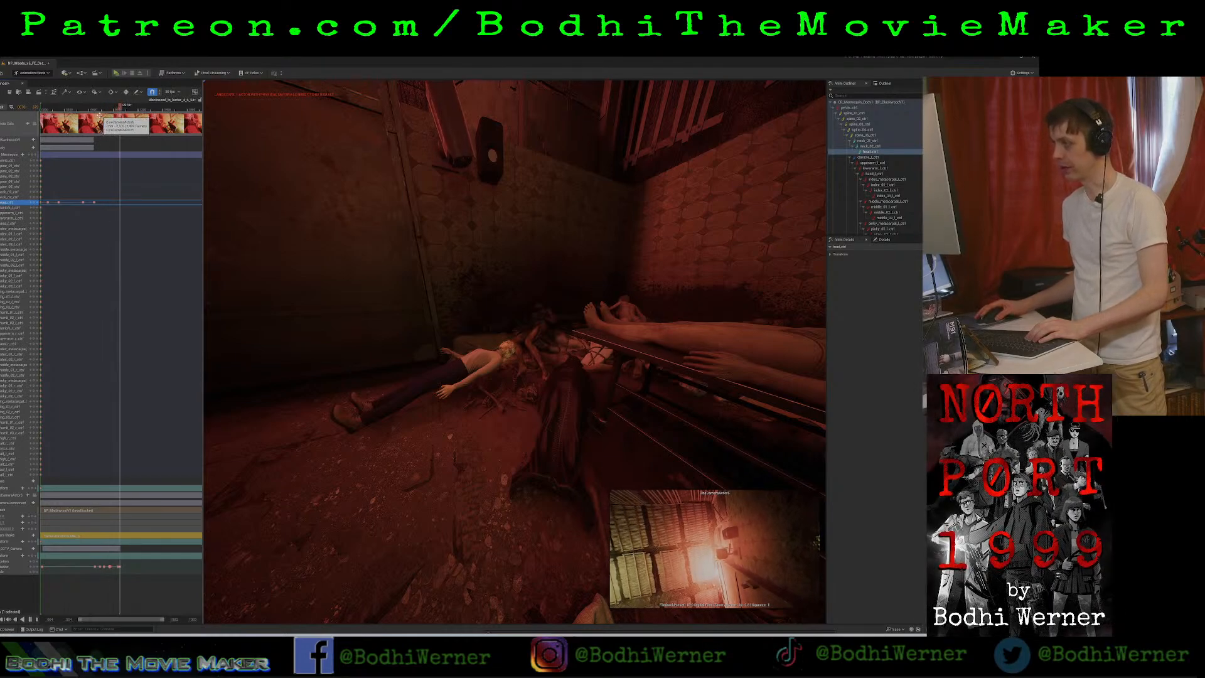
{"action": "key", "text": "space"}
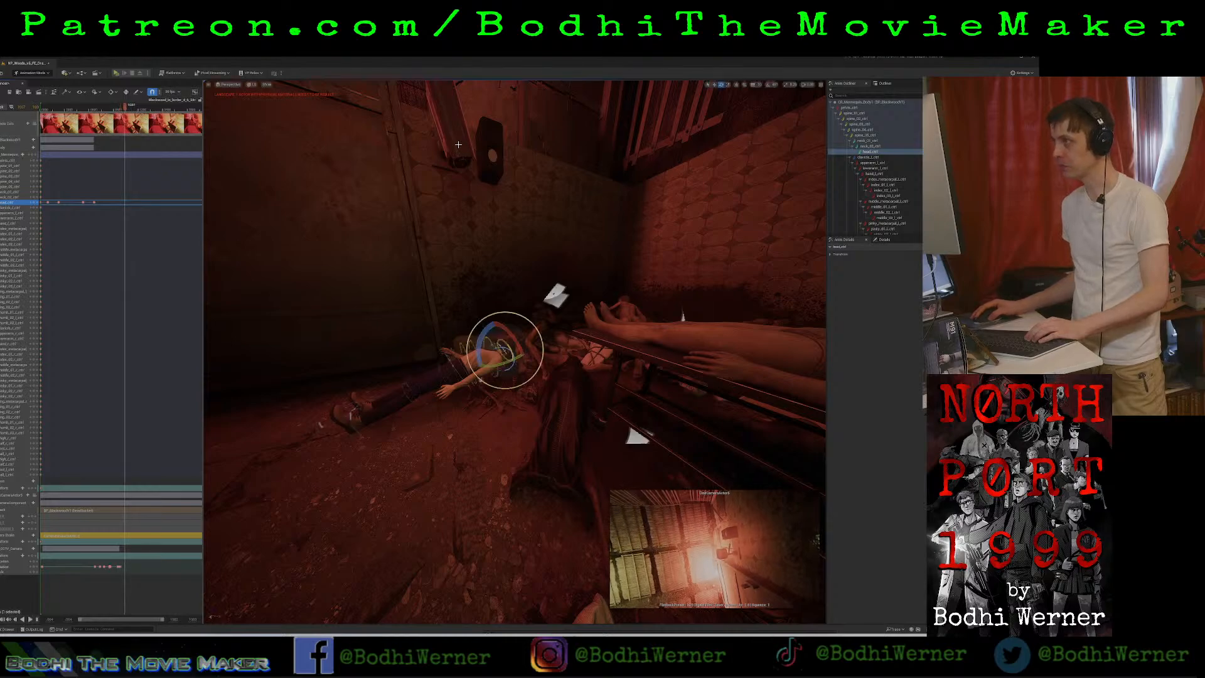
Select the wall-mounted security camera and inspect its aim from close up and from beside the Blackwood body.
{"action": "left_click", "coordinate": [460, 143]}
{"action": "right_click_drag", "start_coordinate": [460, 144], "coordinate": [448, 86]}
{"action": "key", "text": "w"}
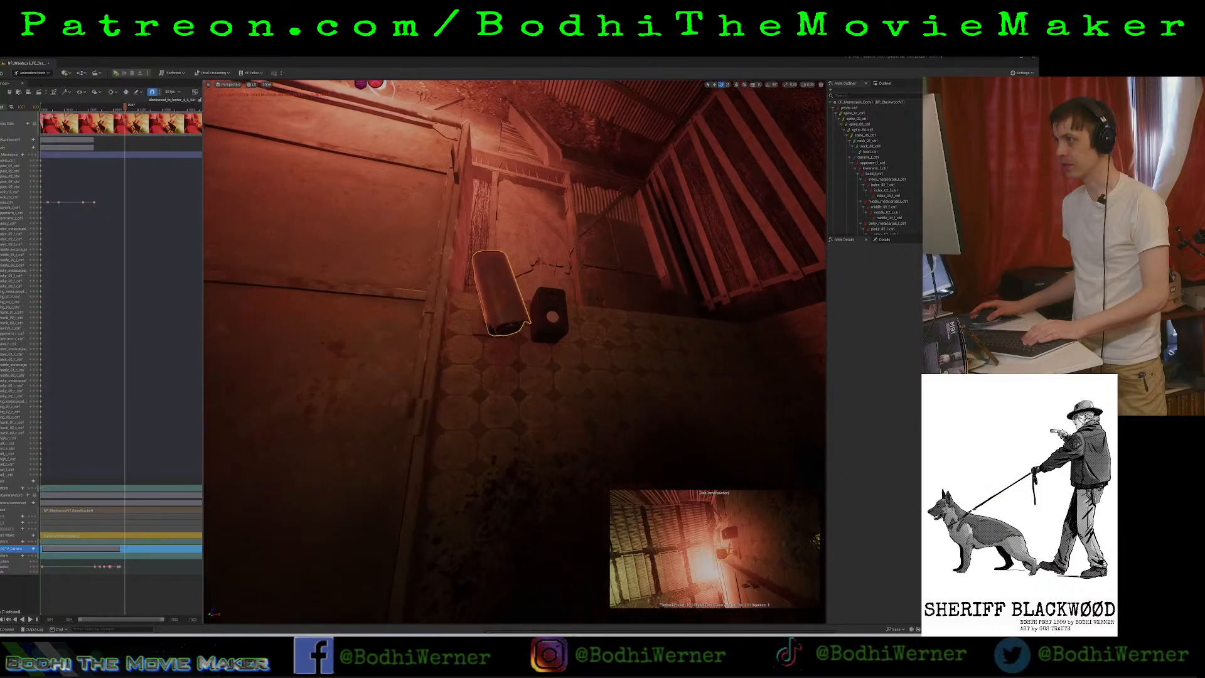
{"action": "right_click_drag", "start_coordinate": [514, 351], "coordinate": [533, 377]}
{"action": "key", "text": "s"}
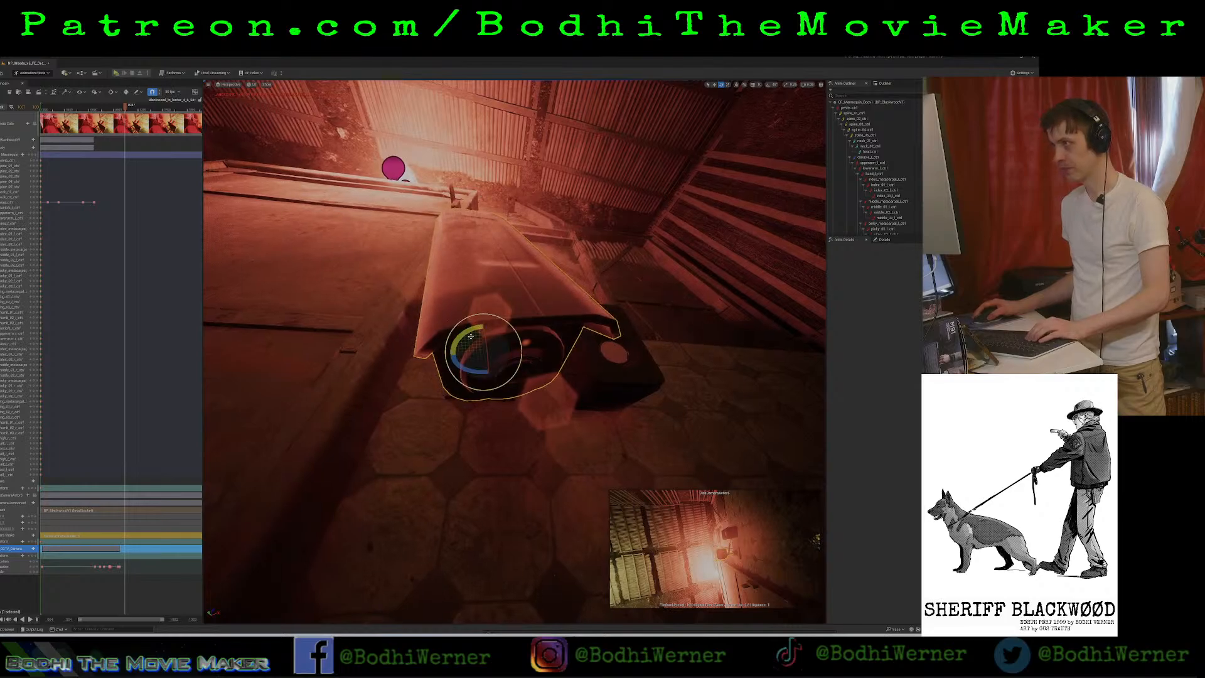
{"action": "key", "text": "s"}
{"action": "right_click_drag", "start_coordinate": [482, 327], "coordinate": [550, 344]}
{"action": "key", "text": "d"}
{"action": "key", "text": "w"}
{"action": "key", "text": "w"}
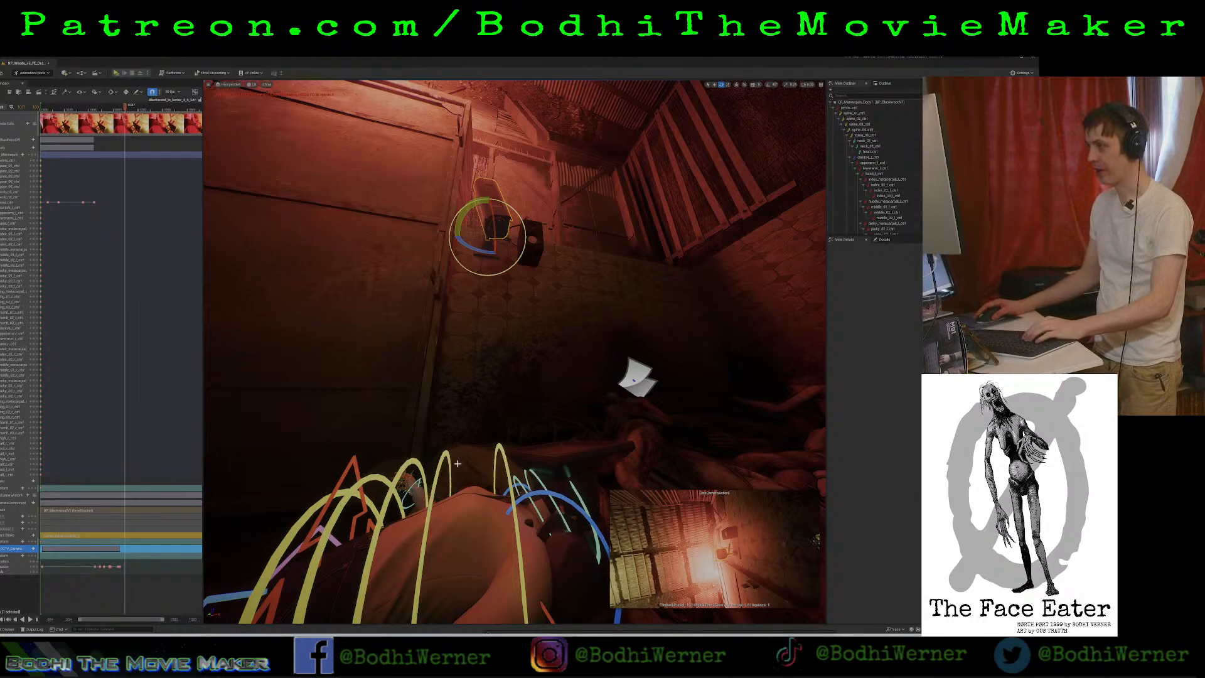
{"action": "right_click_drag", "start_coordinate": [549, 344], "coordinate": [547, 380]}
{"action": "key", "text": "s"}
{"action": "key", "text": "w"}
{"action": "key", "text": "e"}
{"action": "right_click_drag", "start_coordinate": [515, 507], "coordinate": [516, 503]}
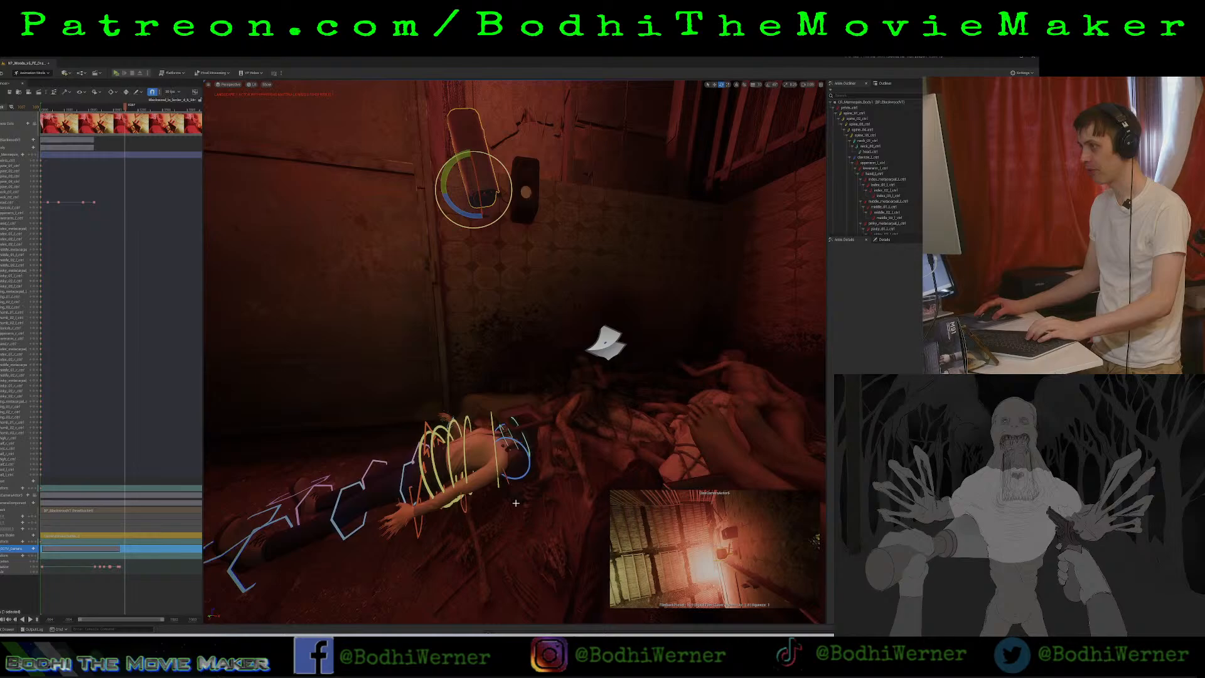
Replay the sequence from the second-to-last head keyframe through the end of the security camera's motion.
{"action": "left_click", "coordinate": [522, 439]}
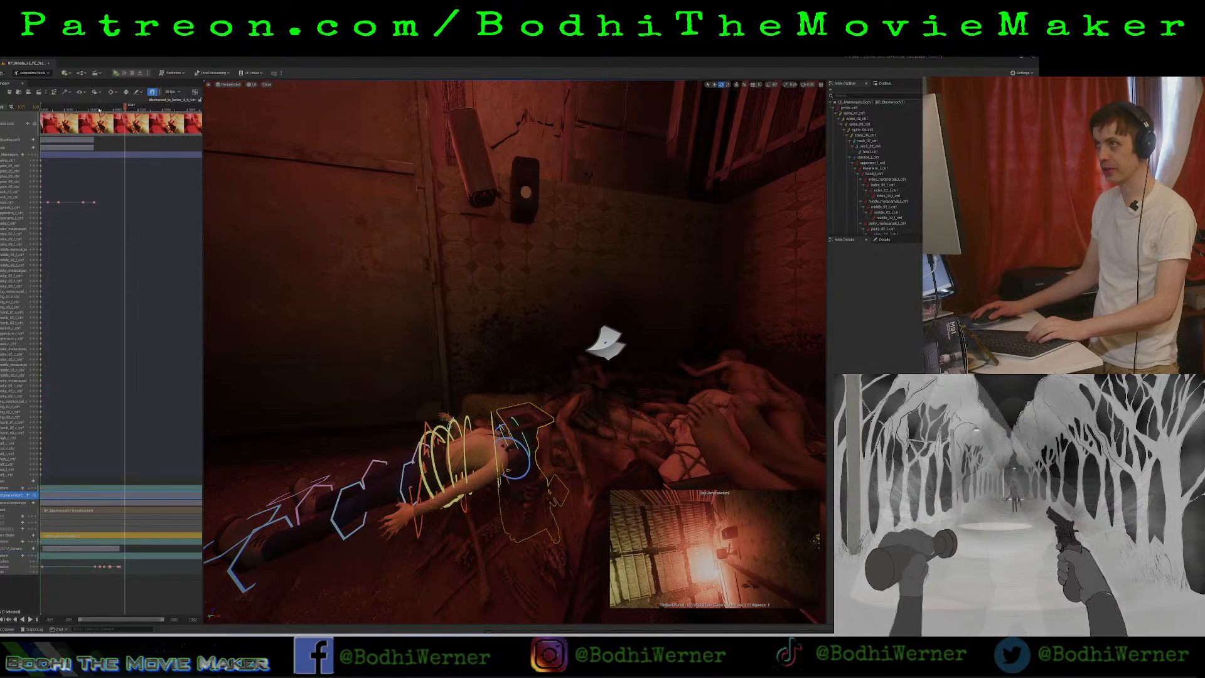
{"action": "left_click", "coordinate": [95, 105]}
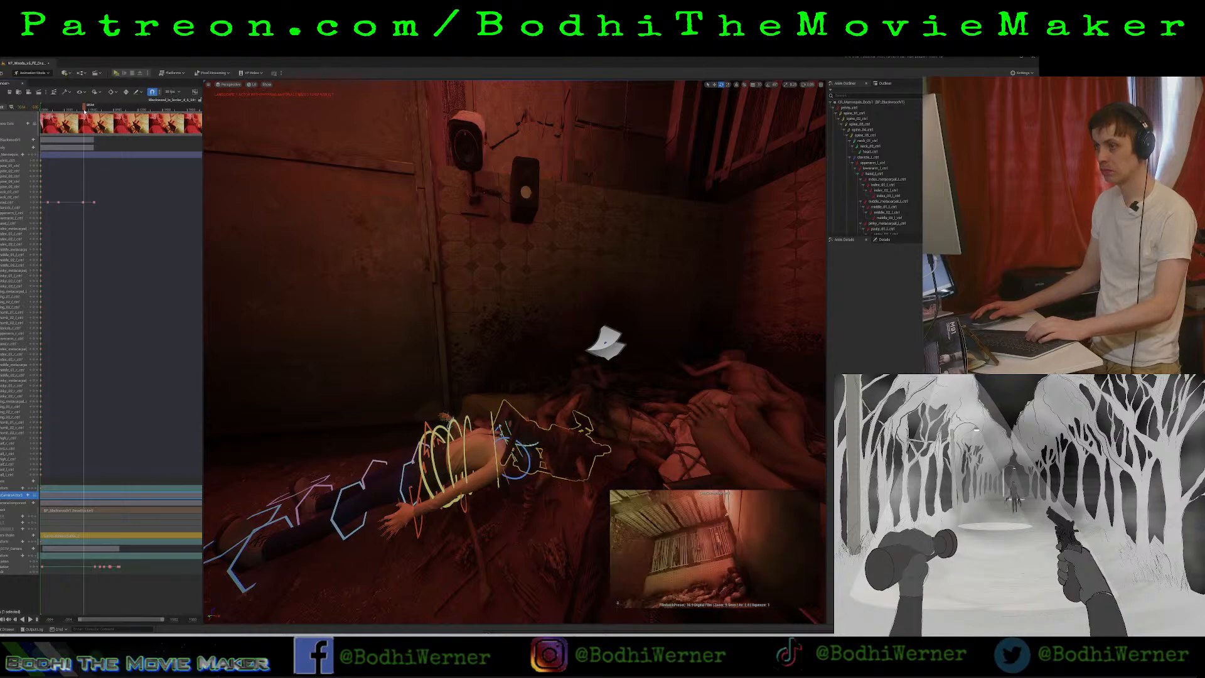
{"action": "left_click", "coordinate": [85, 111]}
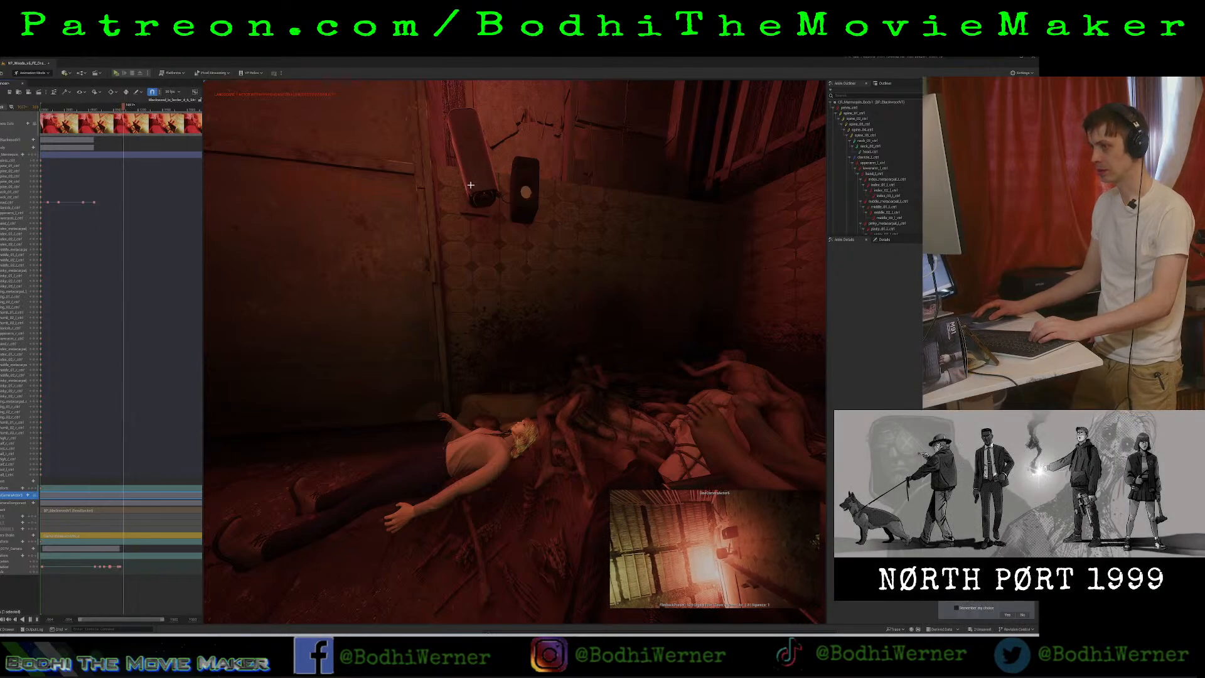
{"action": "key", "text": "space"}
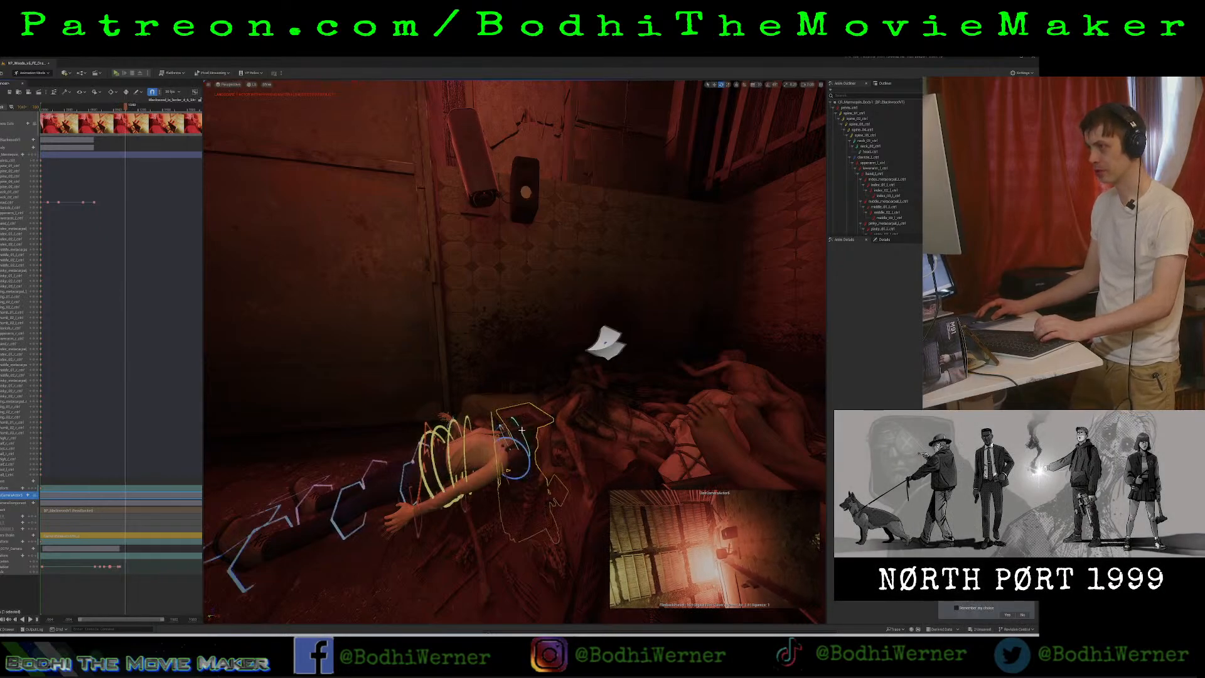
Select the Blackwood head control and key its current rotation just after the security camera's last key.
{"action": "left_click", "coordinate": [522, 435]}
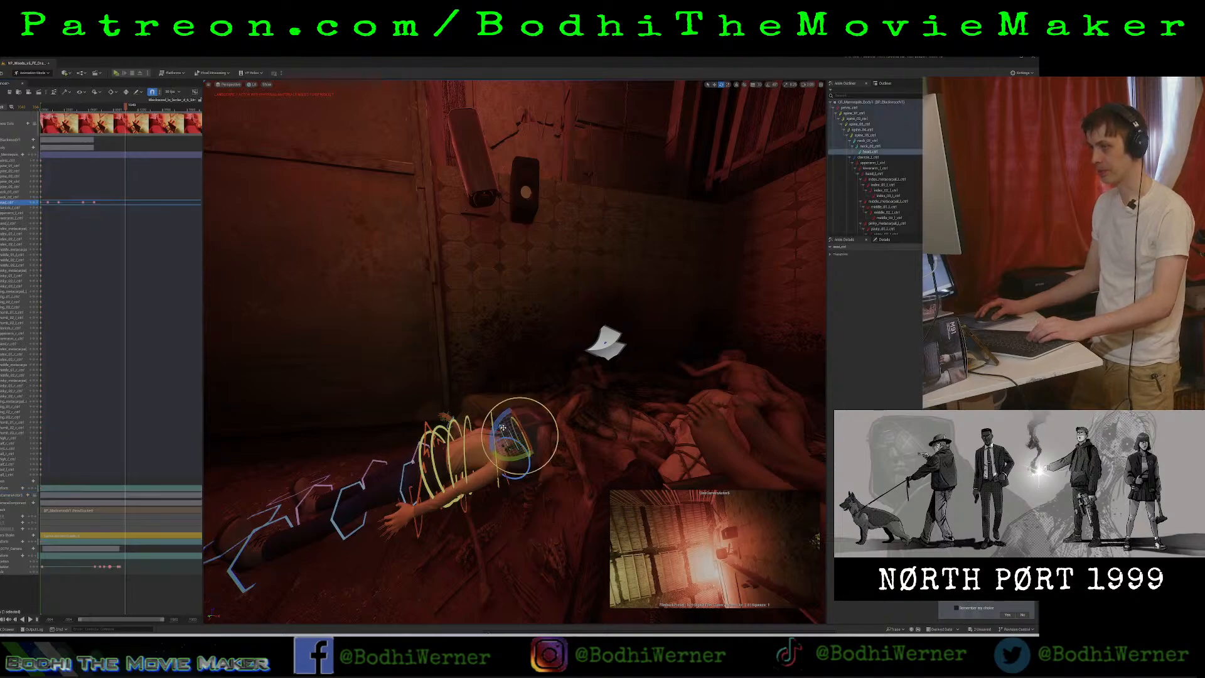
{"action": "left_click", "coordinate": [123, 109]}
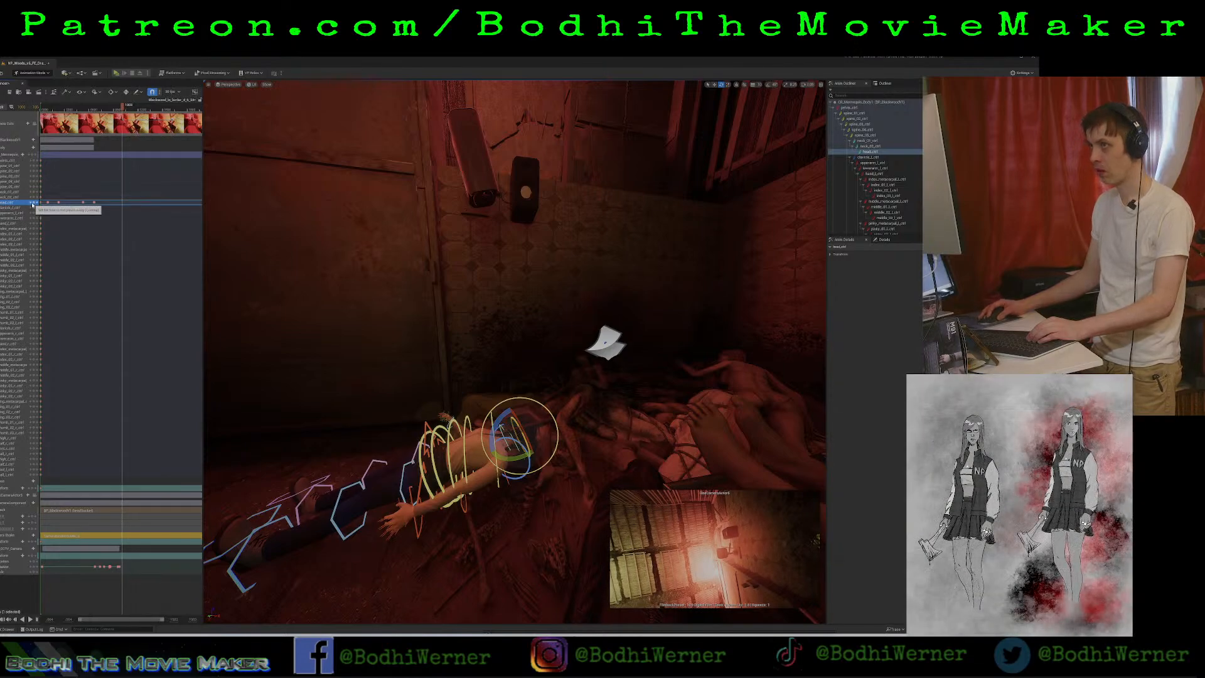
{"action": "left_click", "coordinate": [32, 204]}
{"action": "left_click", "coordinate": [120, 107]}
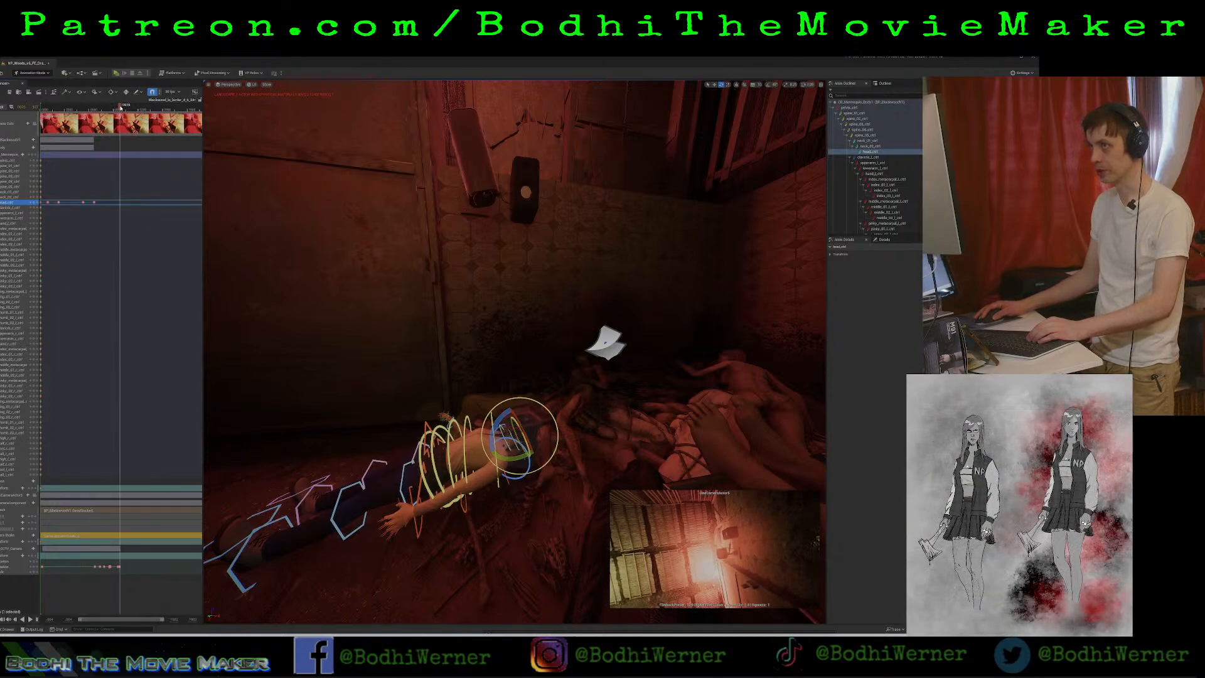
{"action": "left_click", "coordinate": [123, 108]}
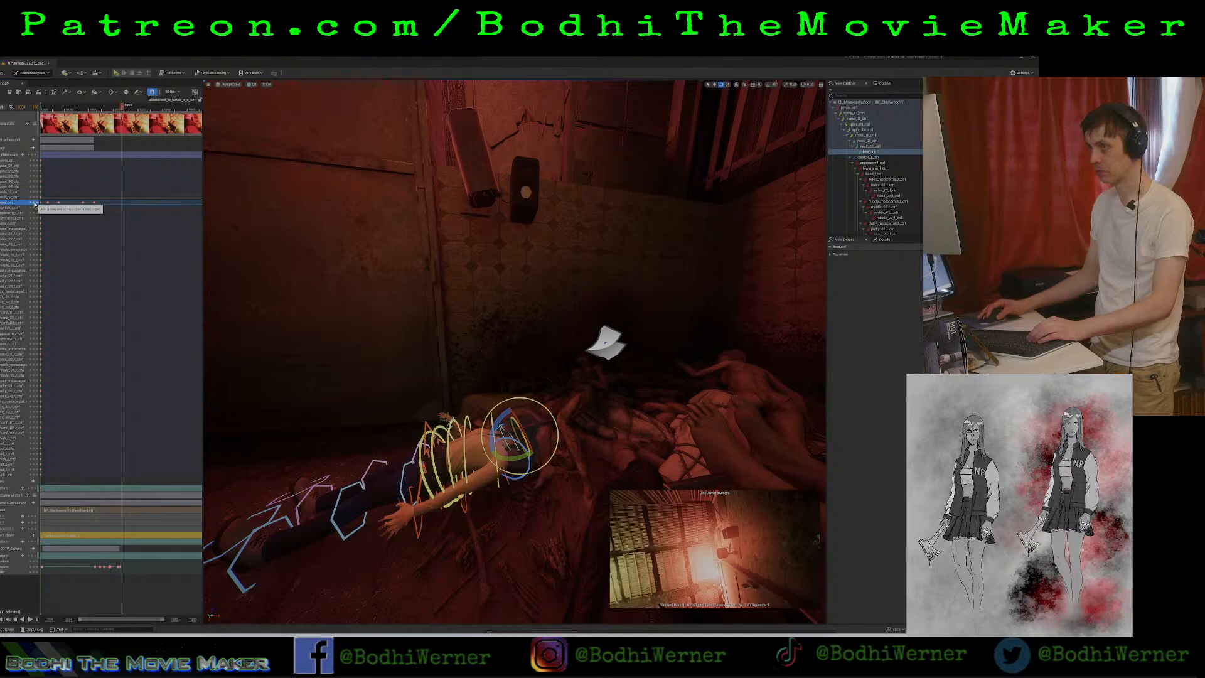
Advance beyond the new head key and rotate the head away from the security camera to look across the larder, keying the pose.
{"action": "left_click_drag", "start_coordinate": [130, 108], "coordinate": [140, 107]}
{"action": "mouse_move", "coordinate": [520, 455]}
{"action": "left_mouse_down"}
{"action": "mouse_move", "coordinate": [516, 465]}
{"action": "mouse_move", "coordinate": [507, 456]}
{"action": "left_mouse_up"}
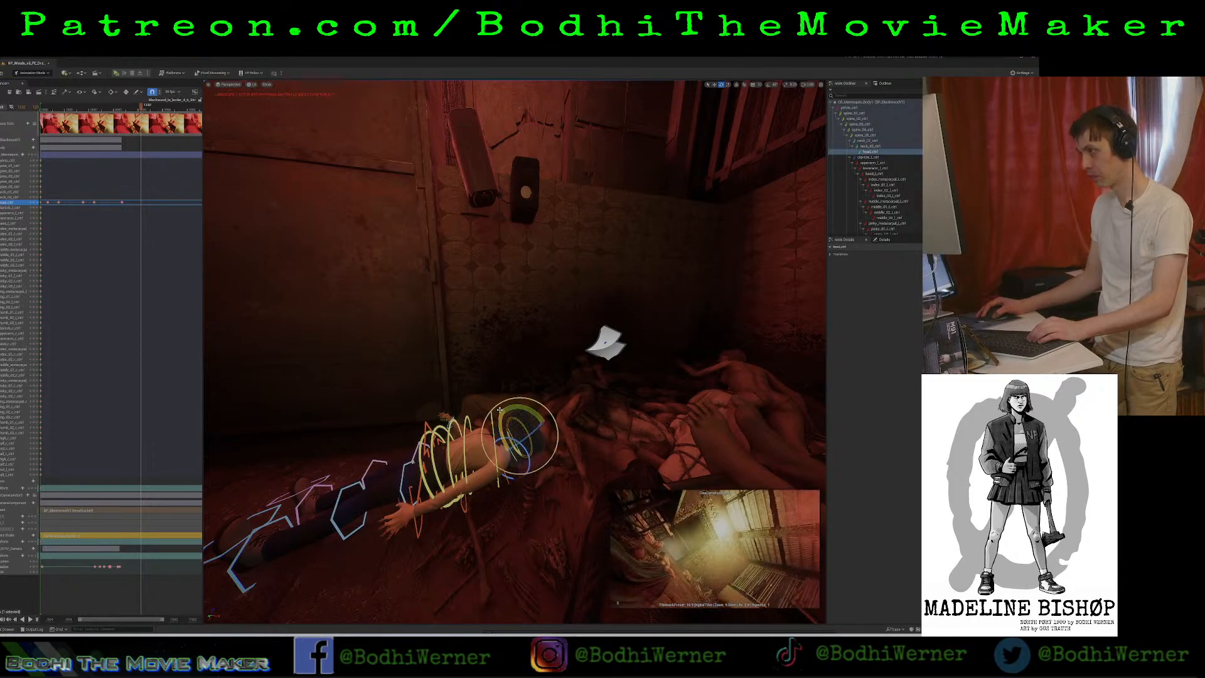
{"action": "left_click_drag", "start_coordinate": [500, 410], "coordinate": [526, 421]}
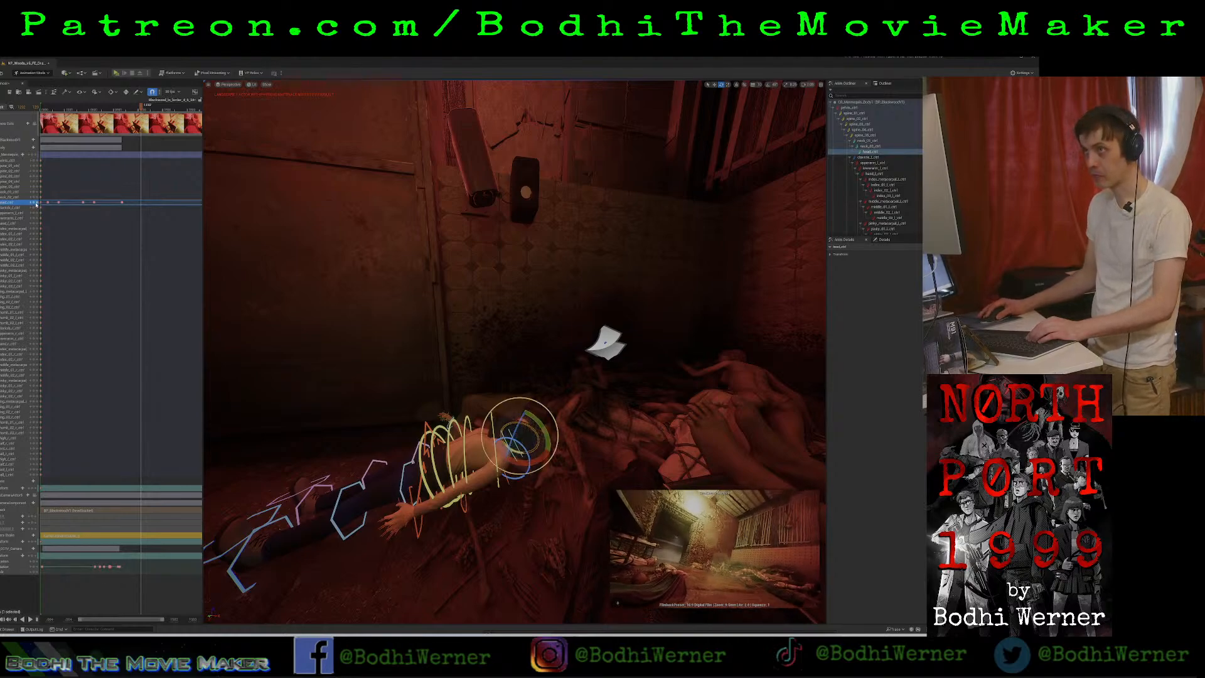
Copy the head key that faces the security camera and paste it a little after the look-away key.
{"action": "left_click", "coordinate": [142, 106]}
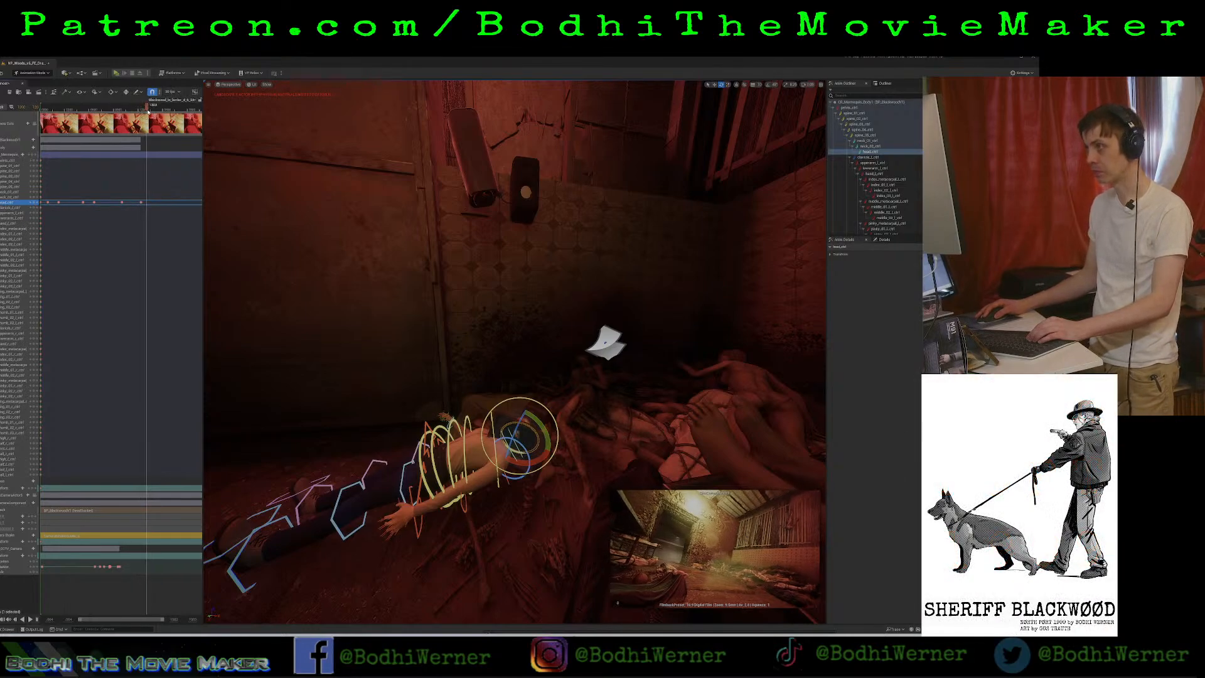
{"action": "mouse_move", "coordinate": [146, 111]}
{"action": "left_mouse_down"}
{"action": "mouse_move", "coordinate": [188, 118]}
{"action": "mouse_move", "coordinate": [149, 121]}
{"action": "left_mouse_up"}
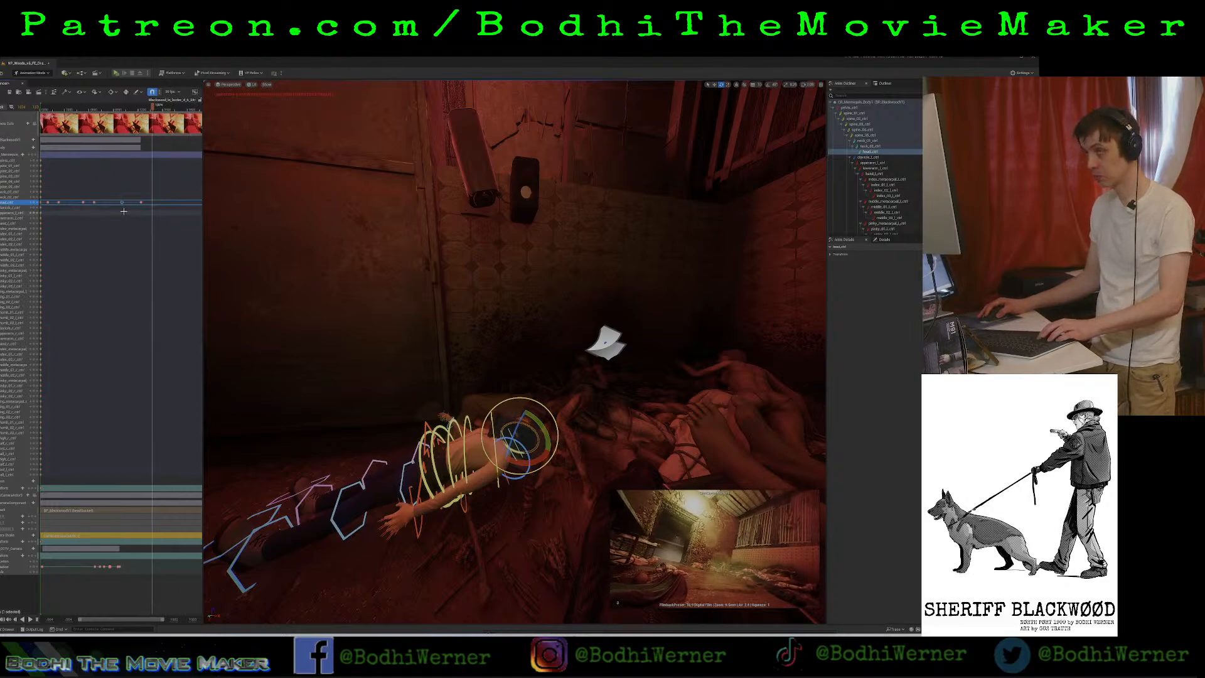
{"action": "key", "text": "Delete"}
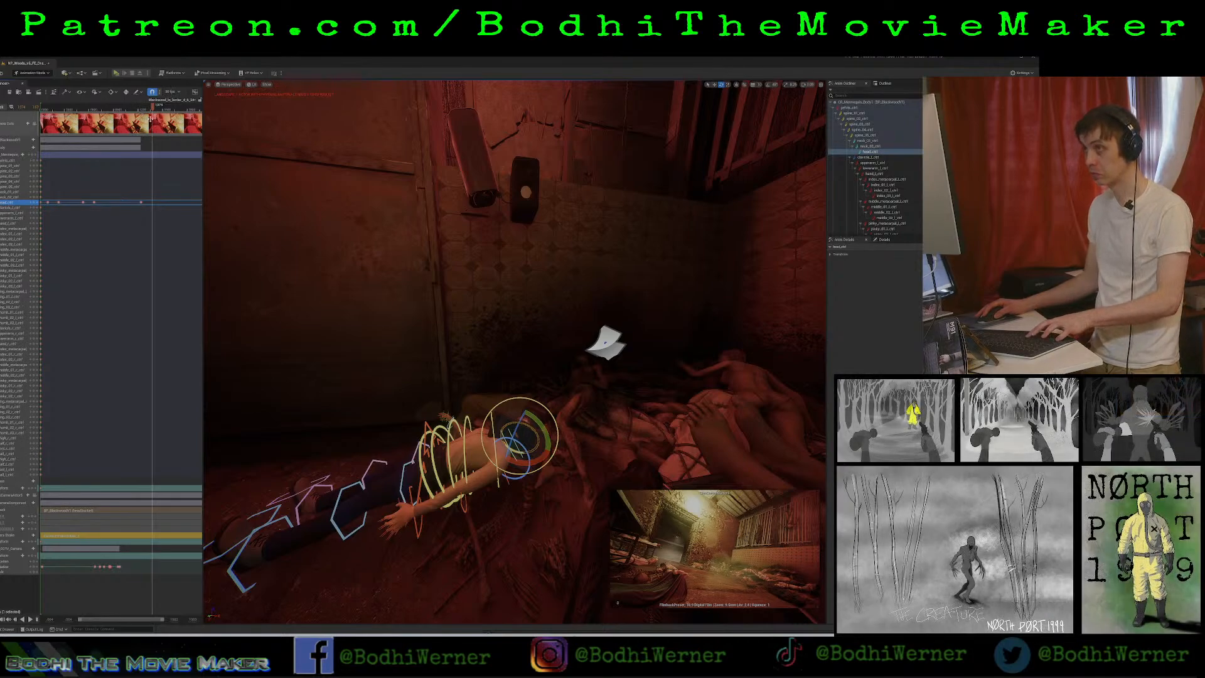
{"action": "key", "text": "ctrl+z"}
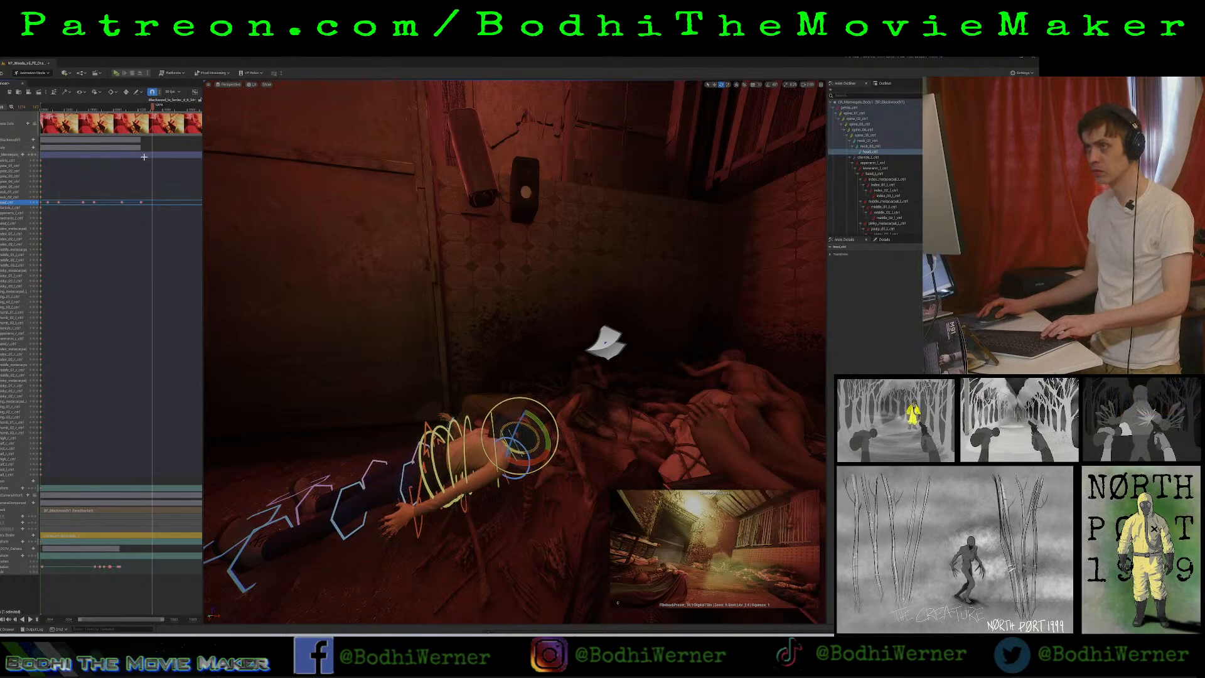
{"action": "left_click_drag", "start_coordinate": [125, 215], "coordinate": [124, 213]}
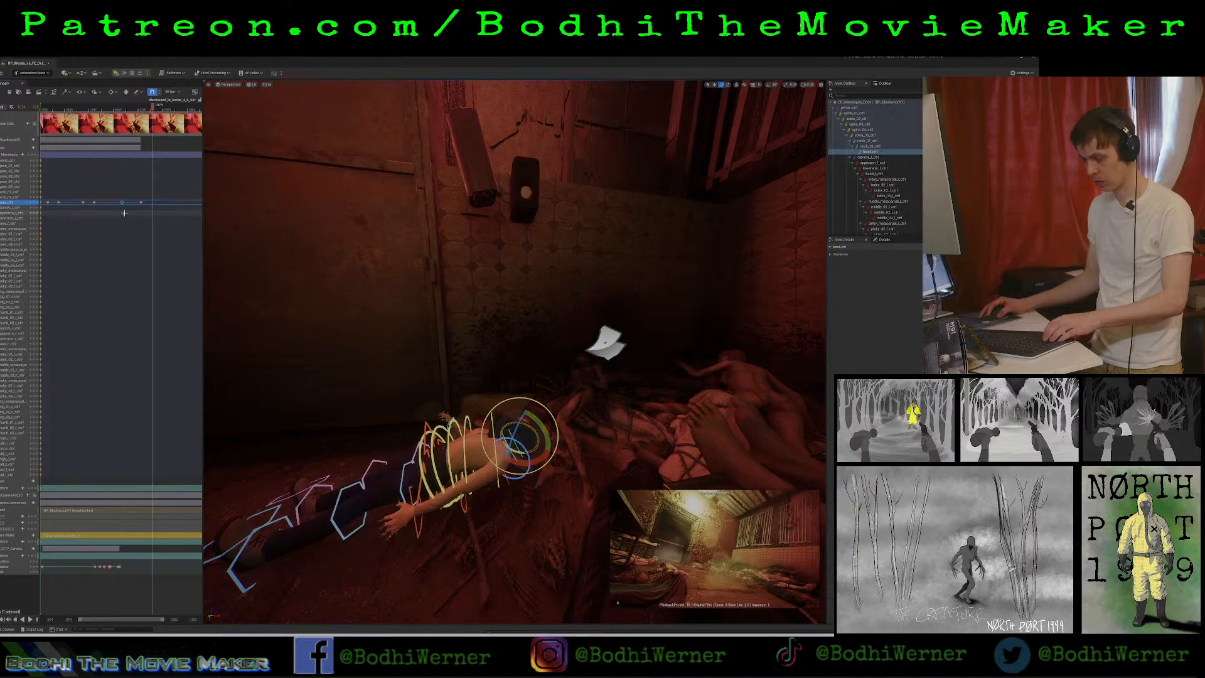
{"action": "key", "text": "ctrl+v"}
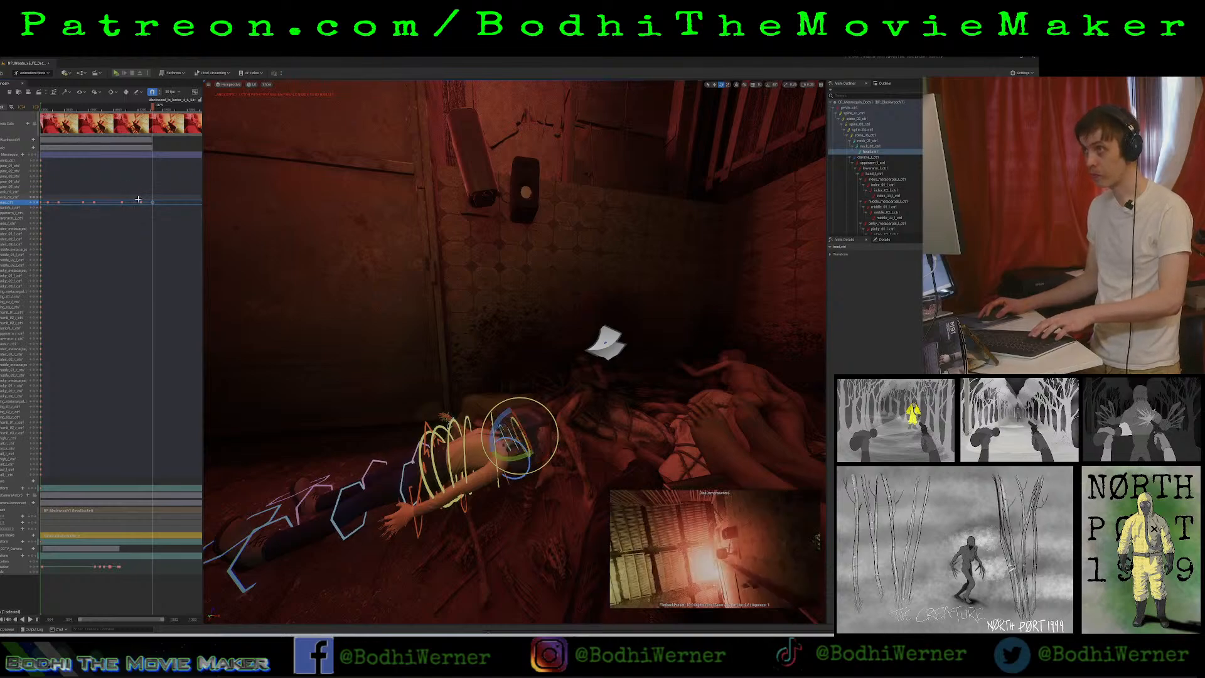
Paste a copy of the look-away head key to hold that pose, and shift the final camera-facing key further along the timeline.
{"action": "left_click_drag", "start_coordinate": [138, 199], "coordinate": [143, 211]}
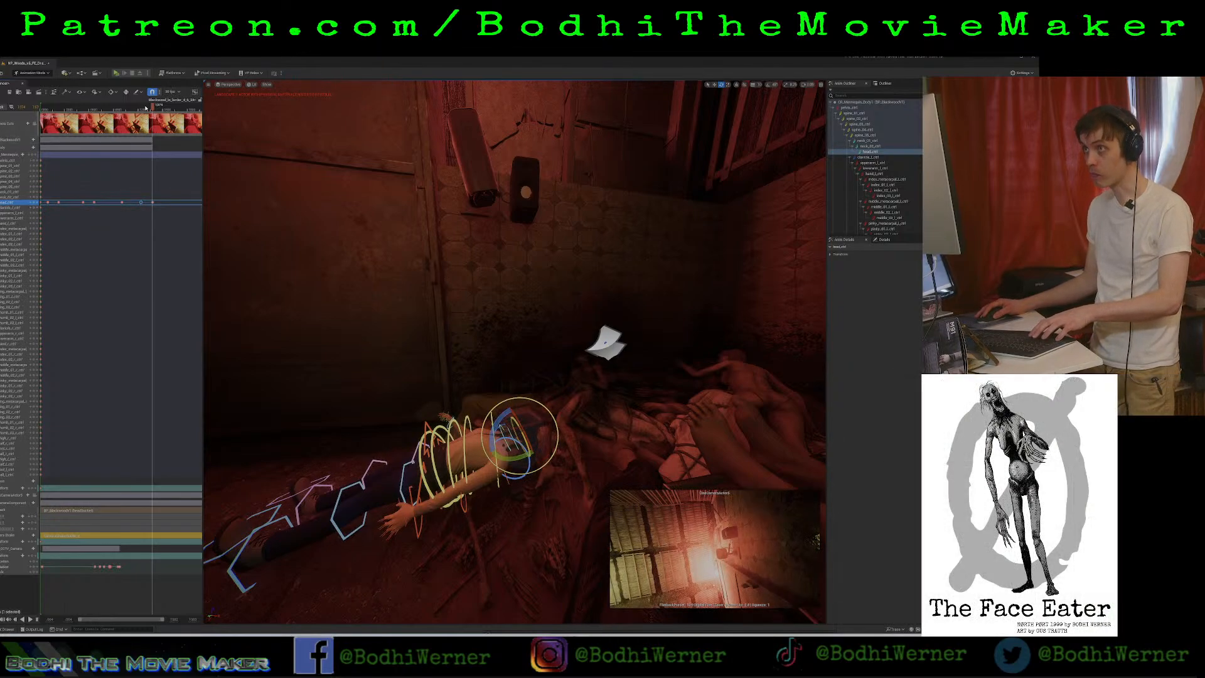
{"action": "left_click", "coordinate": [148, 110]}
{"action": "left_click_drag", "start_coordinate": [148, 110], "coordinate": [150, 111]}
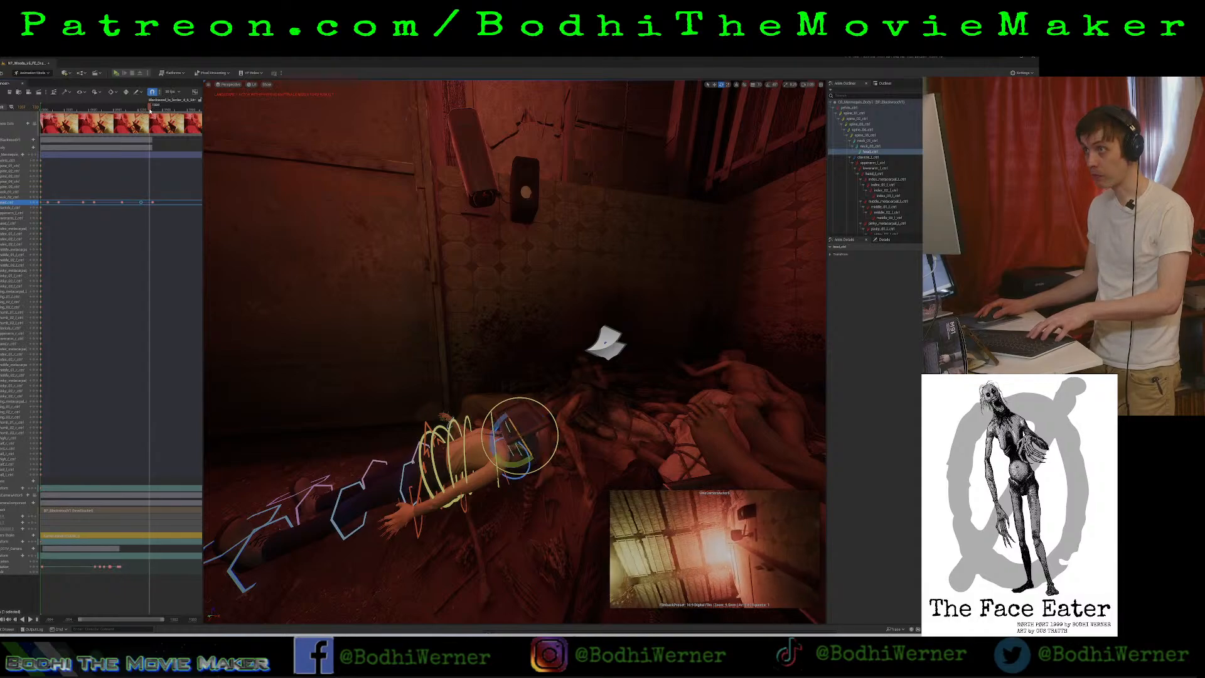
{"action": "key", "text": "ctrl+v"}
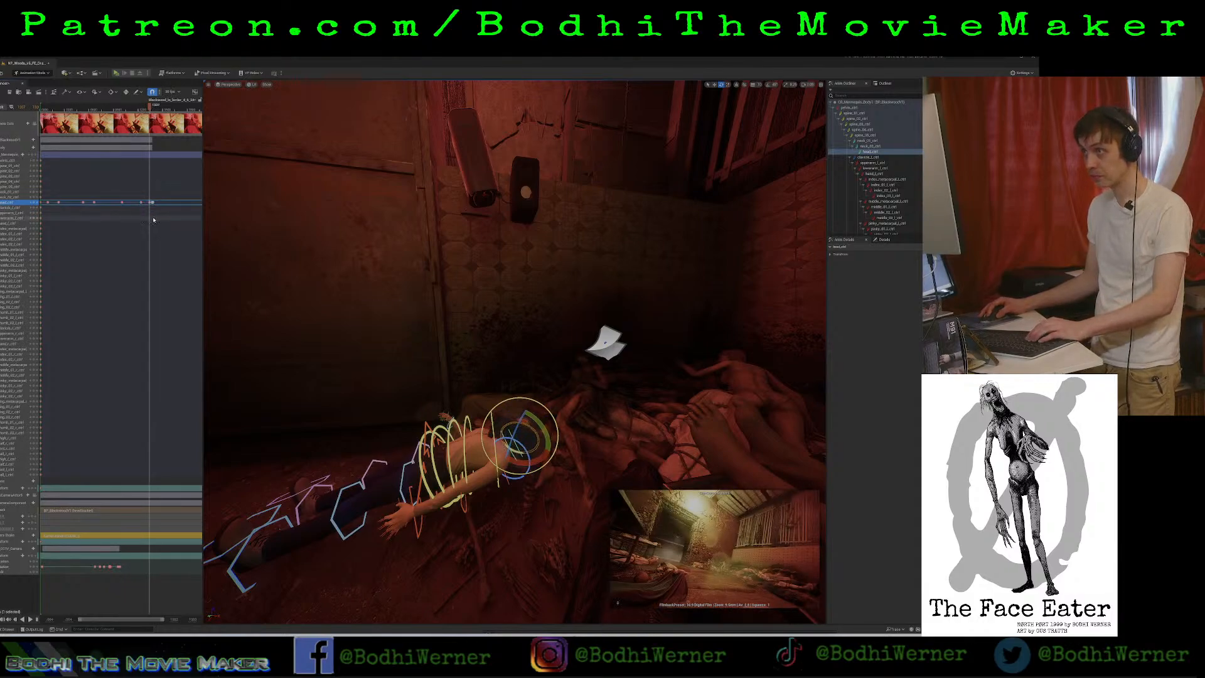
{"action": "left_click_drag", "start_coordinate": [150, 204], "coordinate": [159, 201]}
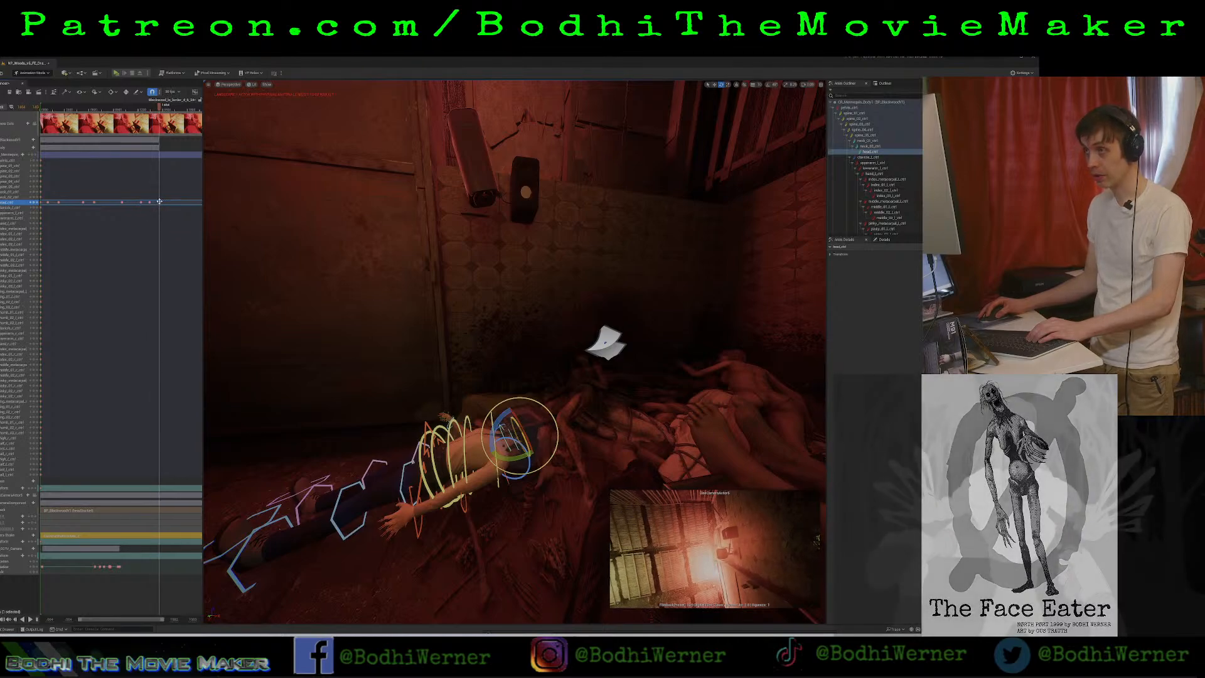
Replay the head animation from the earlier head turn up to the look-away pose.
{"action": "left_click_drag", "start_coordinate": [159, 107], "coordinate": [80, 123]}
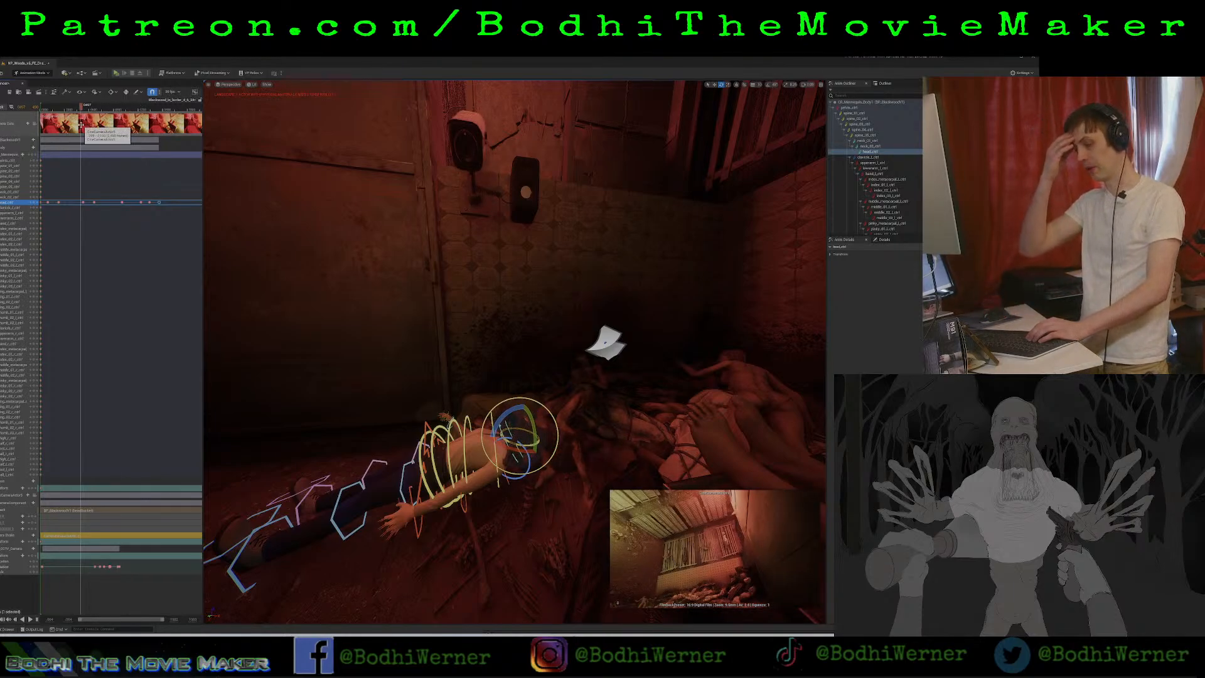
{"action": "key", "text": "space"}
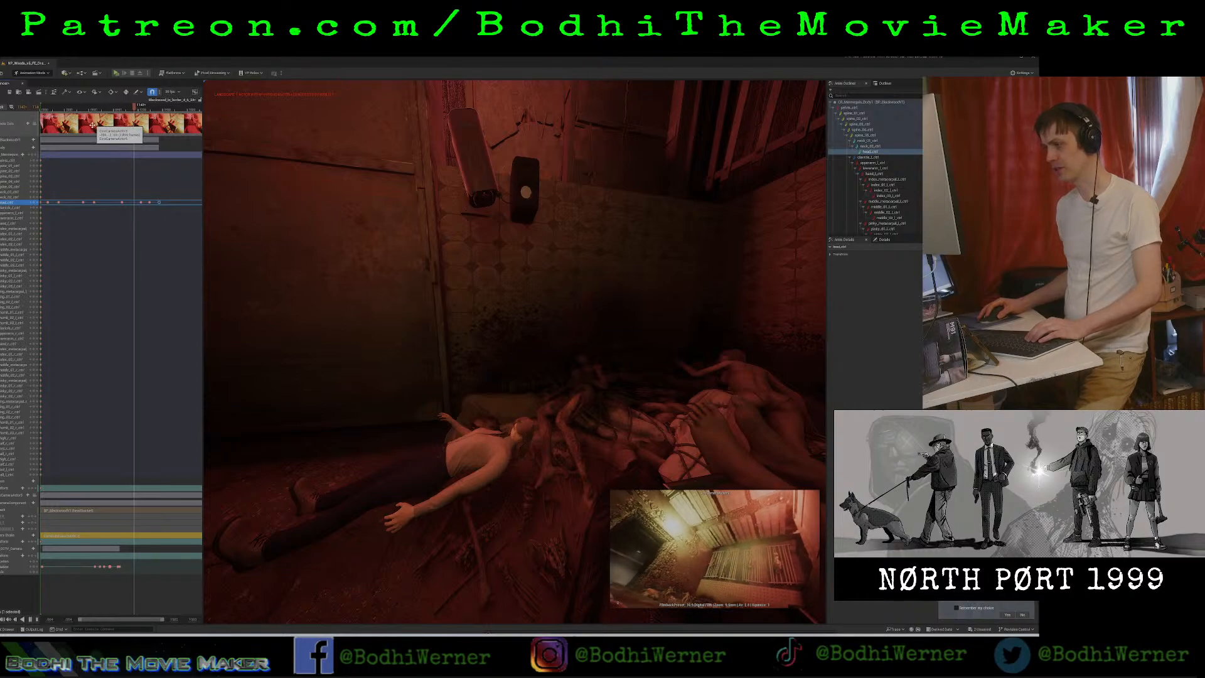
{"action": "key", "text": "space"}
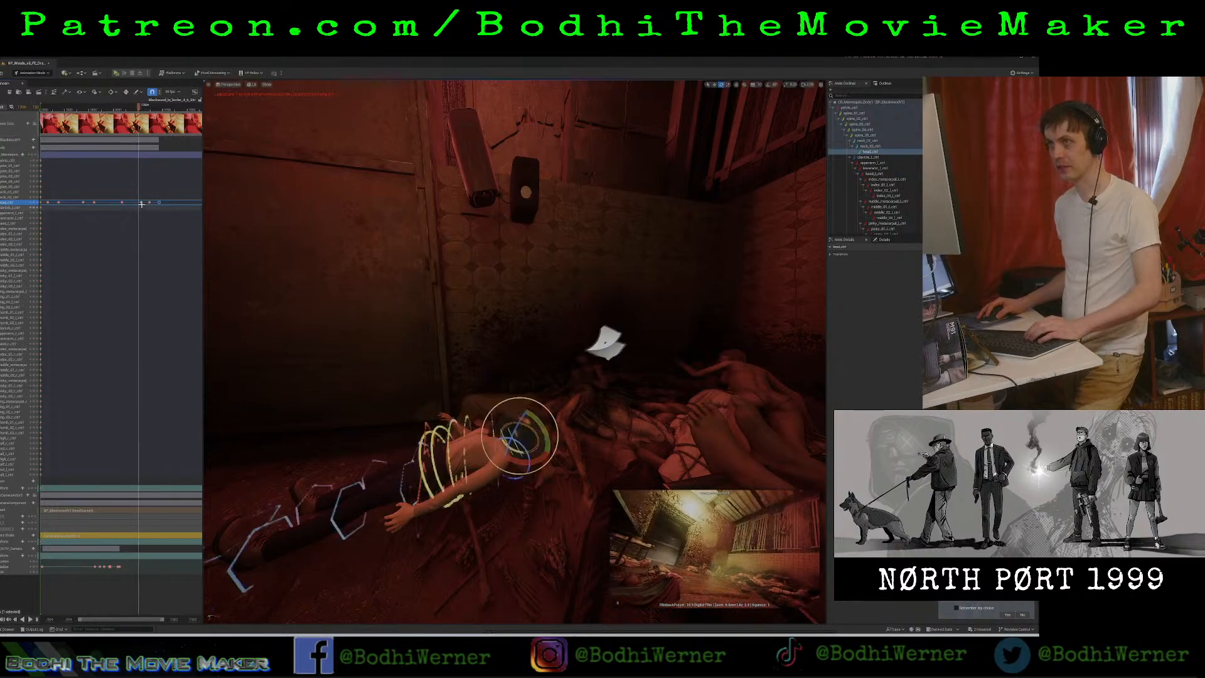
Shift the first look-away head key earlier for a faster turn, and paste a copy shortly after it to hold the pose.
{"action": "left_click", "coordinate": [141, 202]}
{"action": "left_click_drag", "start_coordinate": [135, 205], "coordinate": [154, 216]}
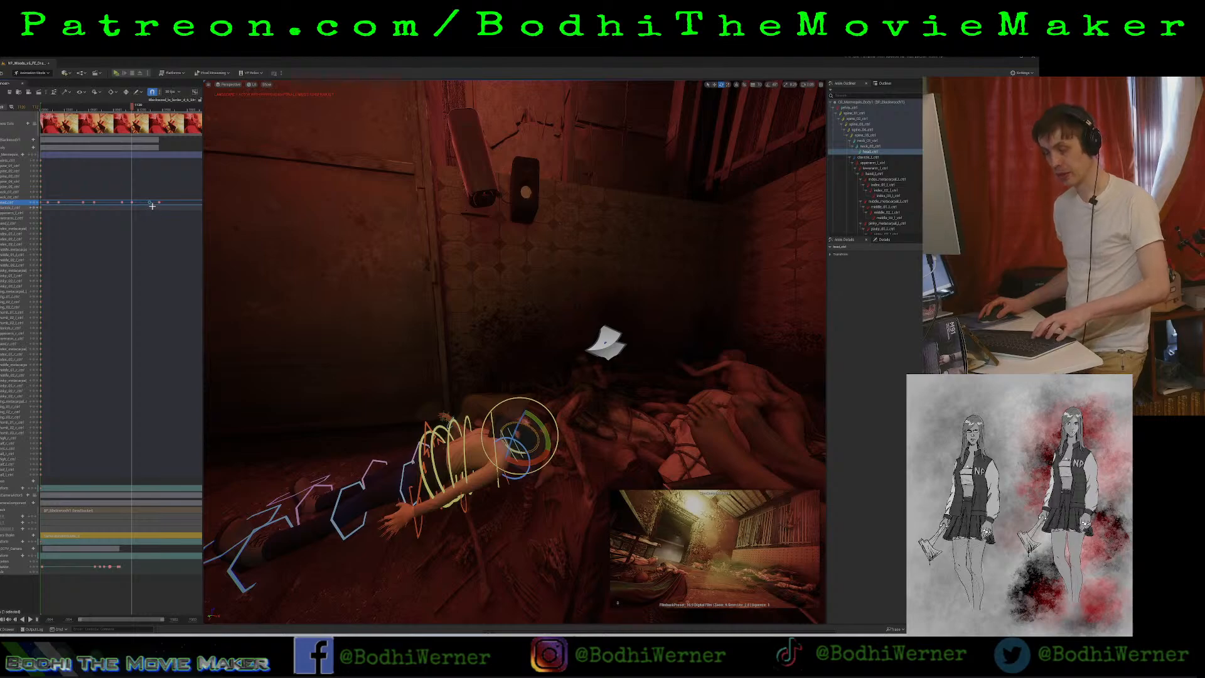
{"action": "left_click_drag", "start_coordinate": [131, 108], "coordinate": [139, 109]}
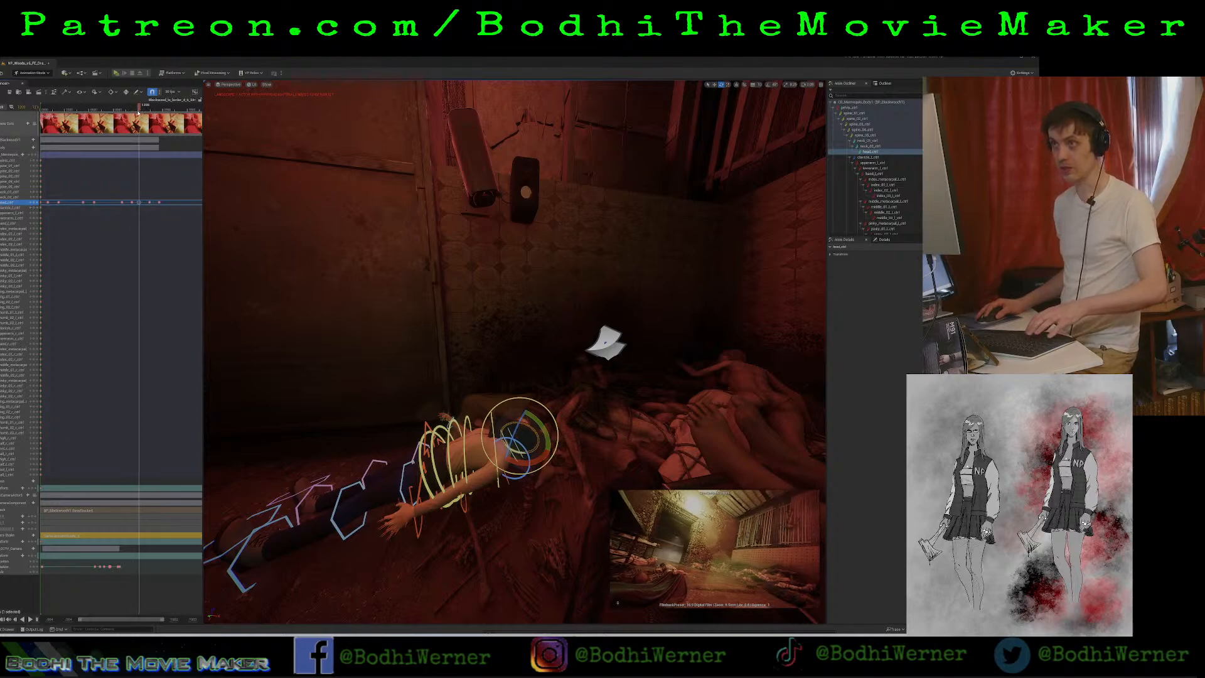
Shift the head key that holds the look-away pose slightly later, and replay the final turns up to the last camera-facing key.
{"action": "left_click_drag", "start_coordinate": [136, 107], "coordinate": [128, 108]}
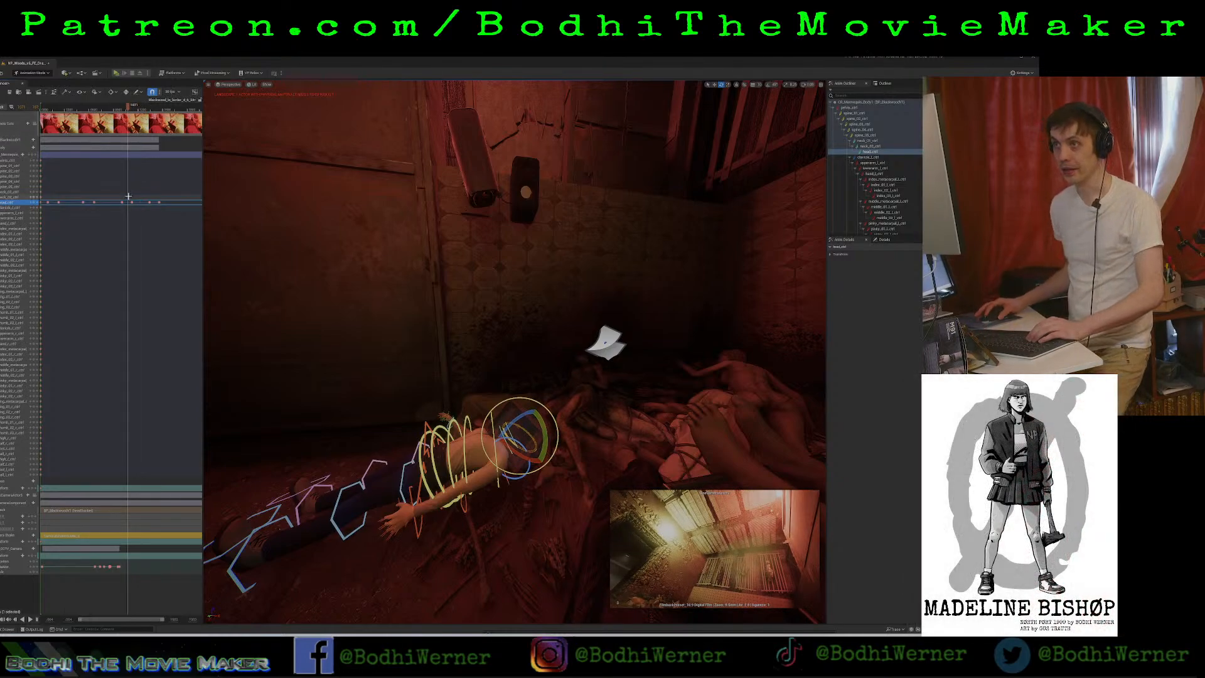
{"action": "left_click_drag", "start_coordinate": [128, 197], "coordinate": [139, 218]}
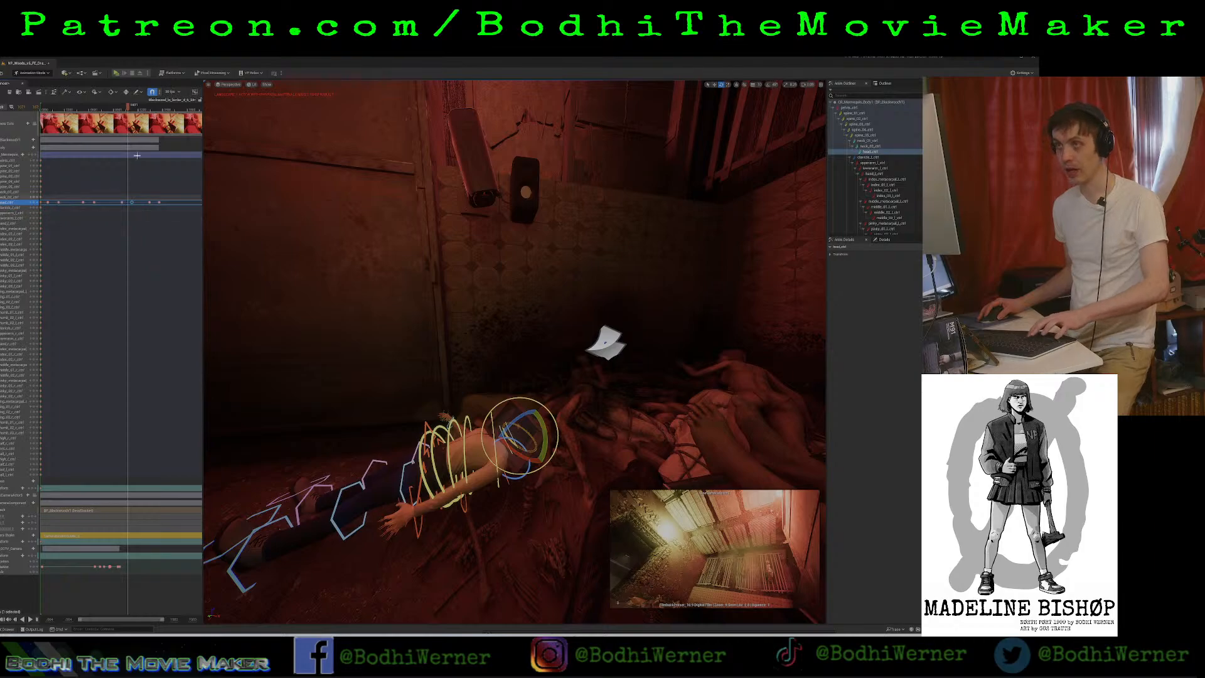
{"action": "left_click", "coordinate": [137, 108]}
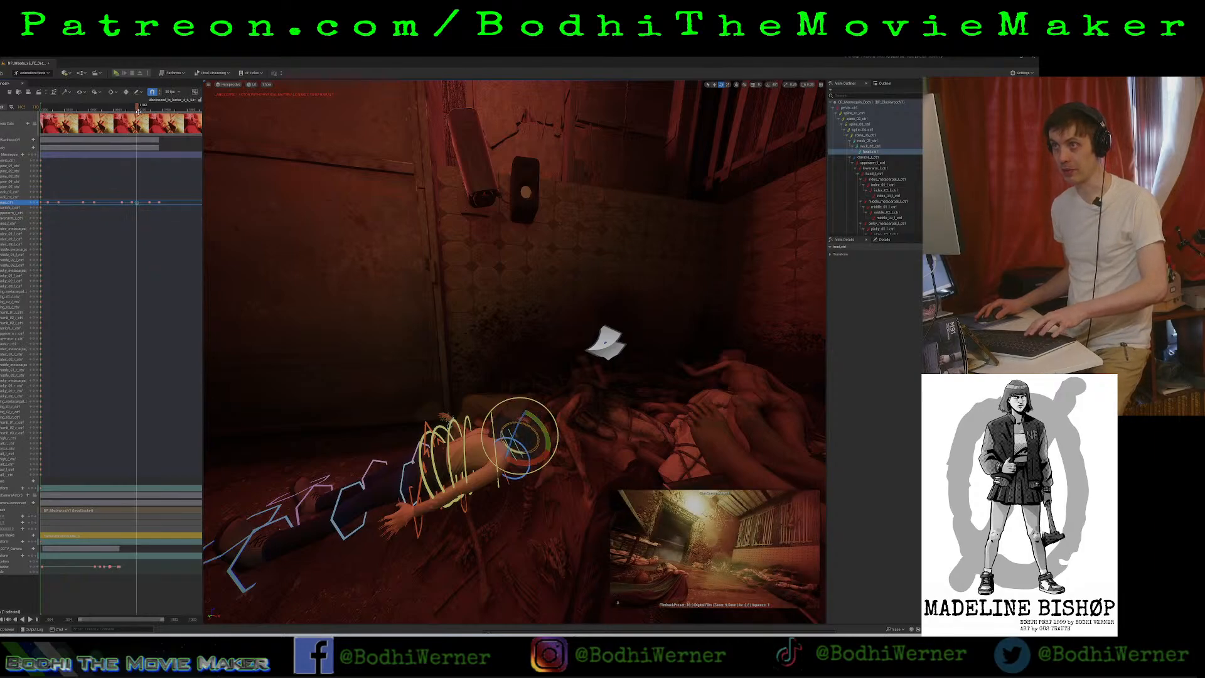
{"action": "left_click_drag", "start_coordinate": [142, 203], "coordinate": [143, 202]}
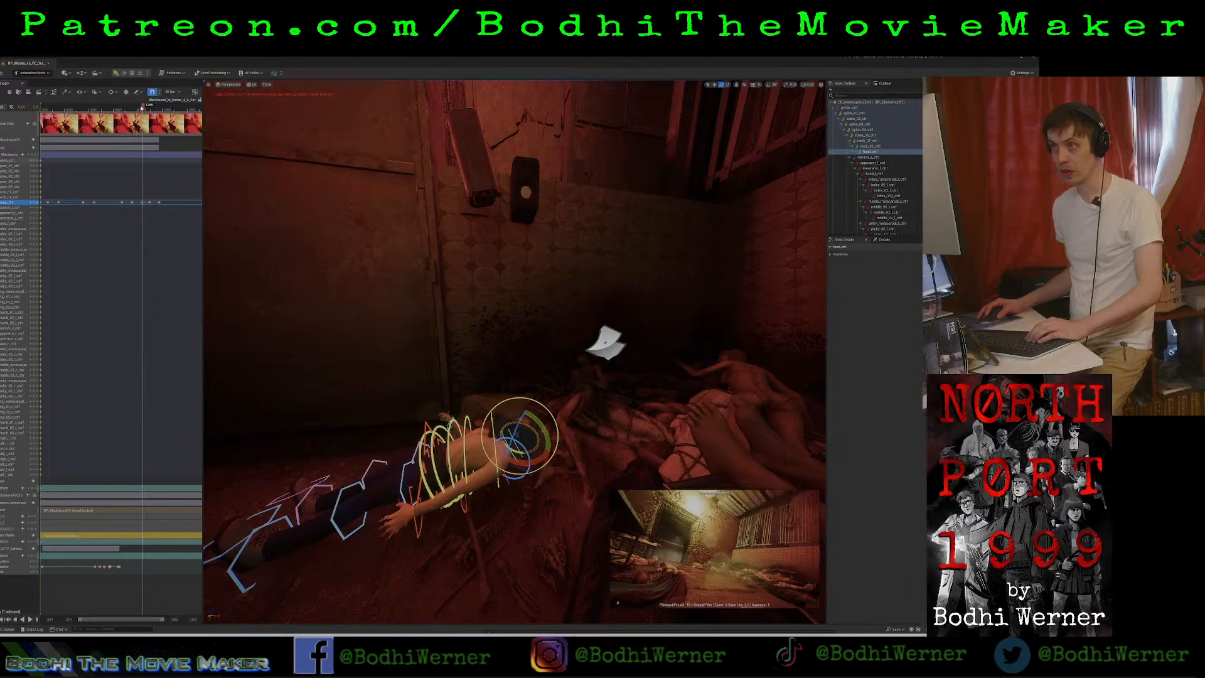
{"action": "left_click_drag", "start_coordinate": [145, 108], "coordinate": [130, 109]}
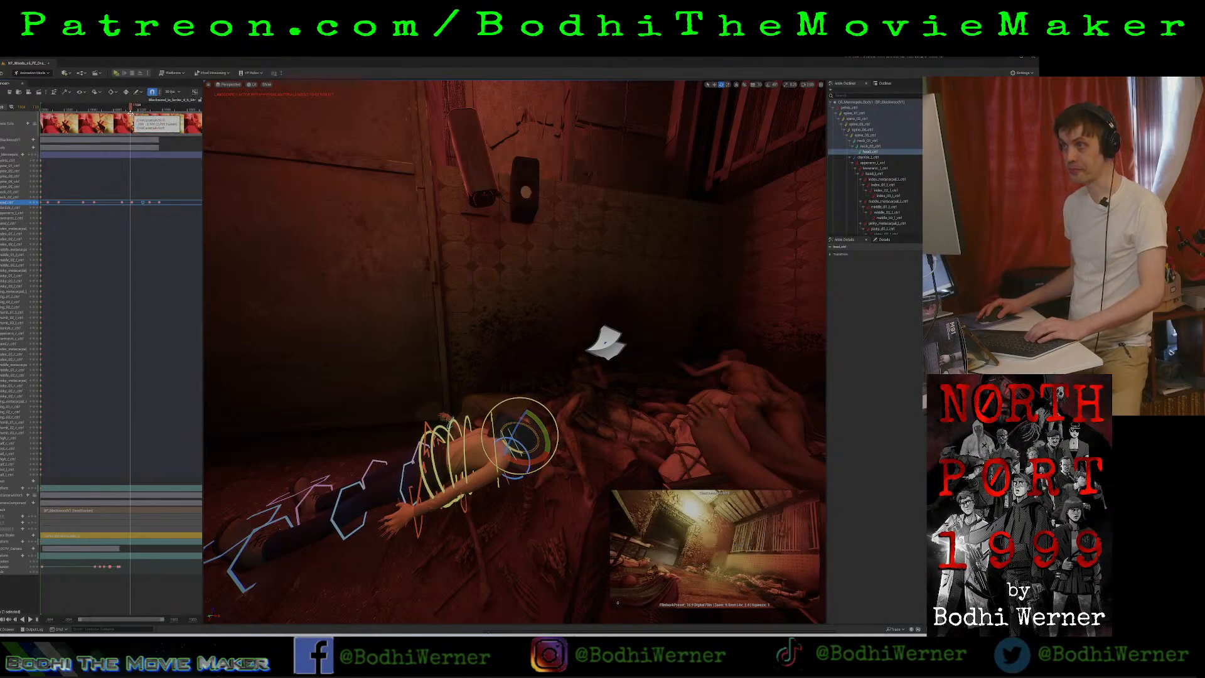
{"action": "key", "text": "space"}
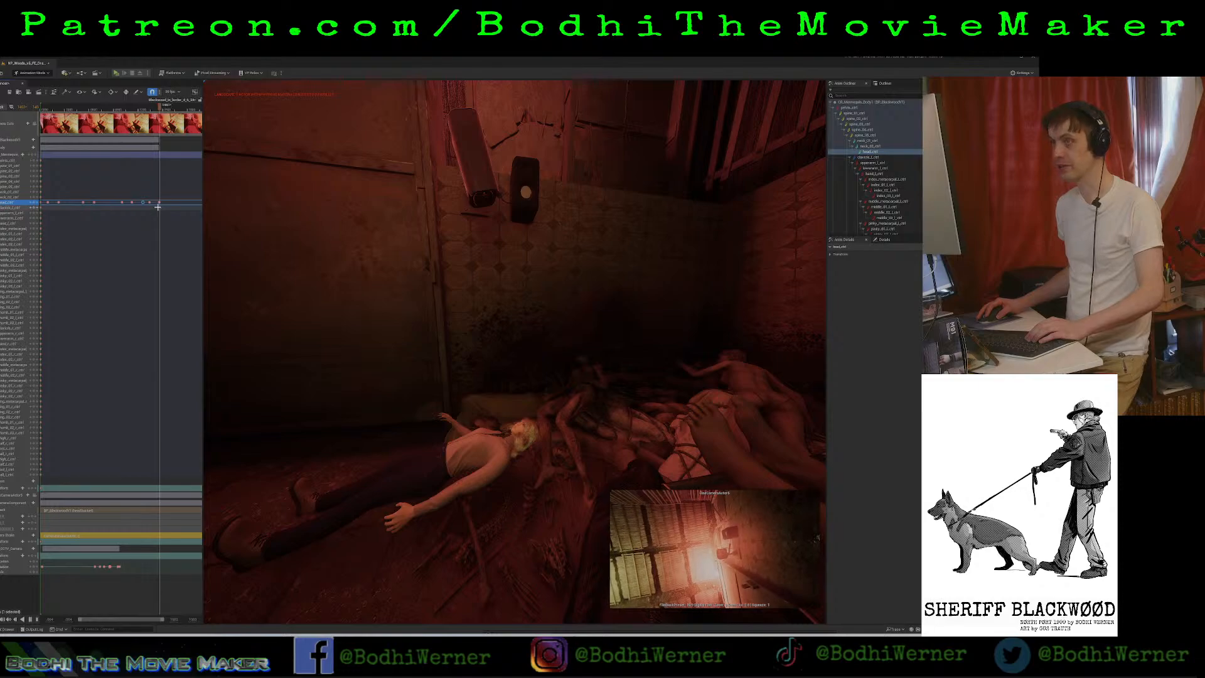
{"action": "key", "text": "space"}
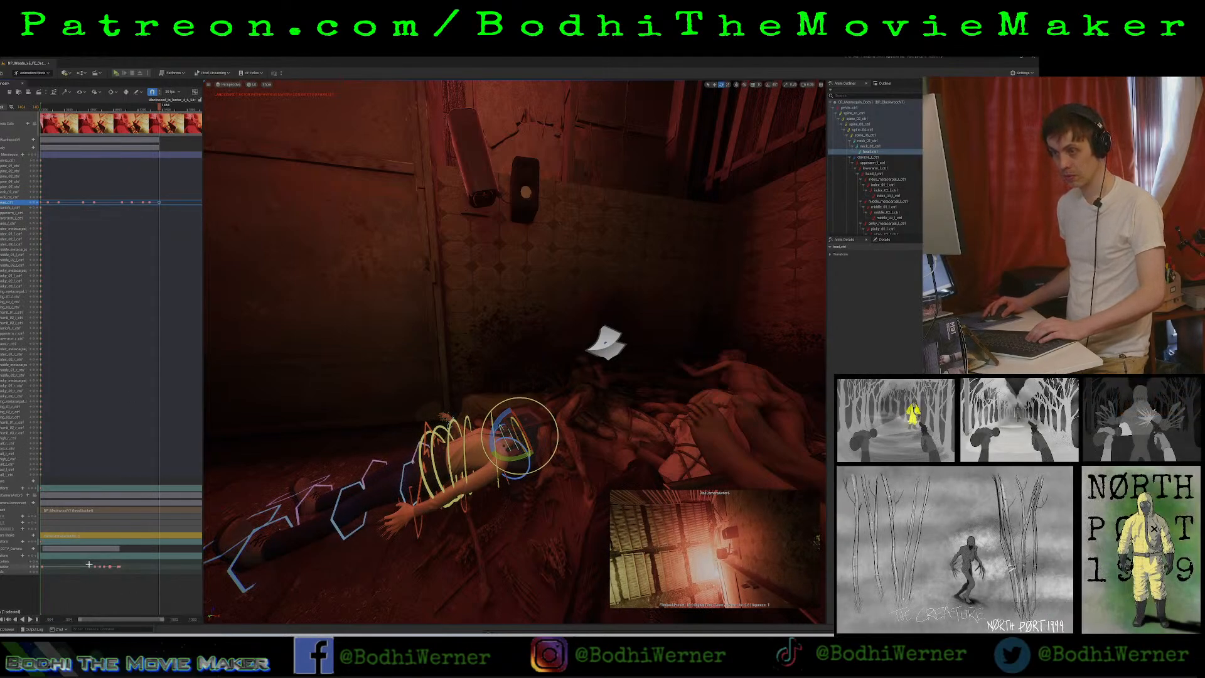
Copy the security camera's last turn keys and paste them further along its rotation track, near the final head turns.
{"action": "left_click_drag", "start_coordinate": [125, 576], "coordinate": [123, 570]}
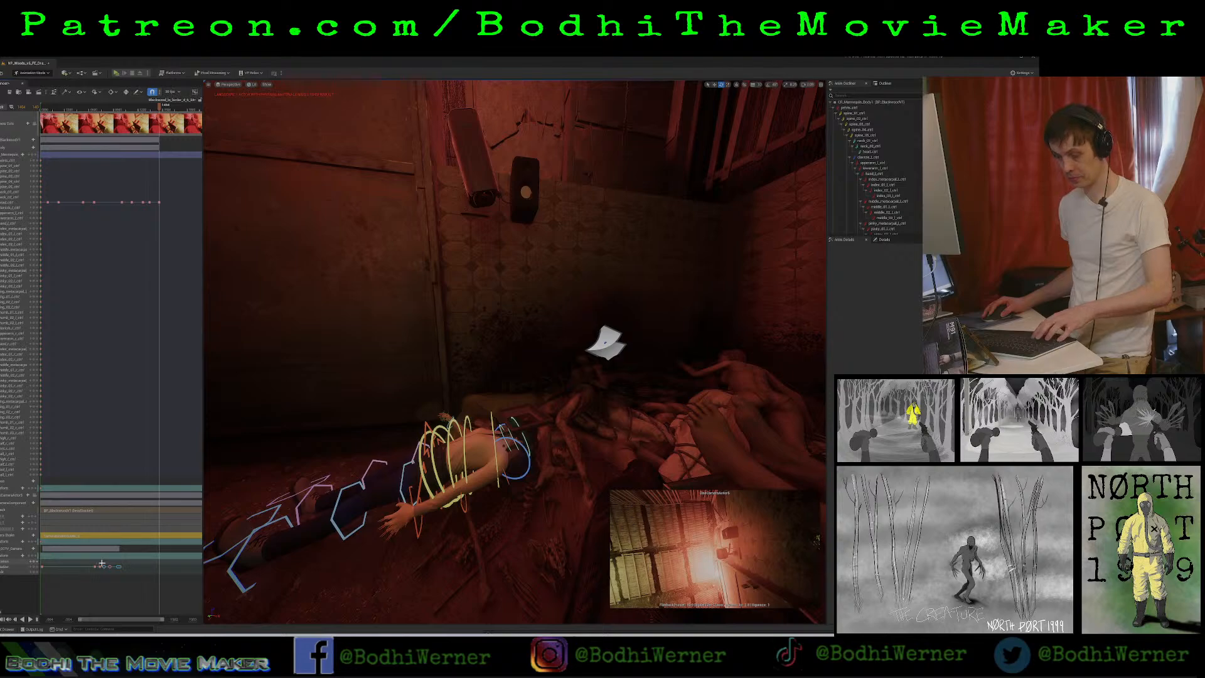
{"action": "left_click", "coordinate": [135, 110]}
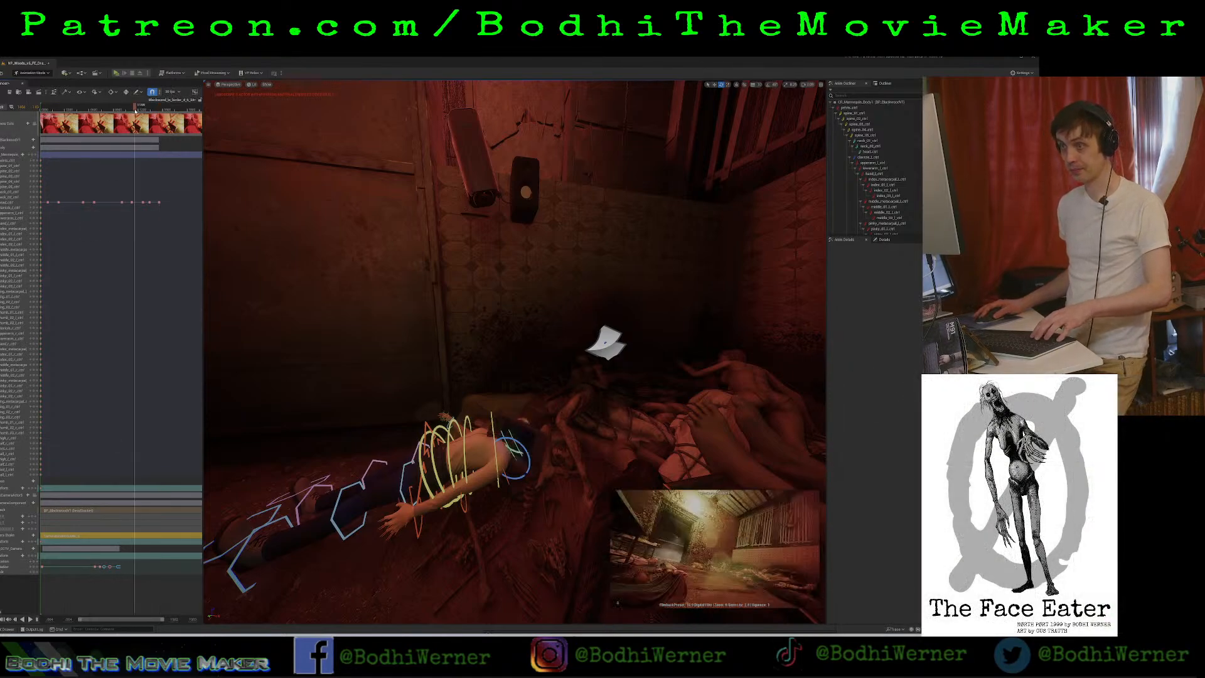
{"action": "scroll", "coordinate": [145, 115], "scroll_direction": "up", "scroll_amount": 10, "text": "ctrl"}
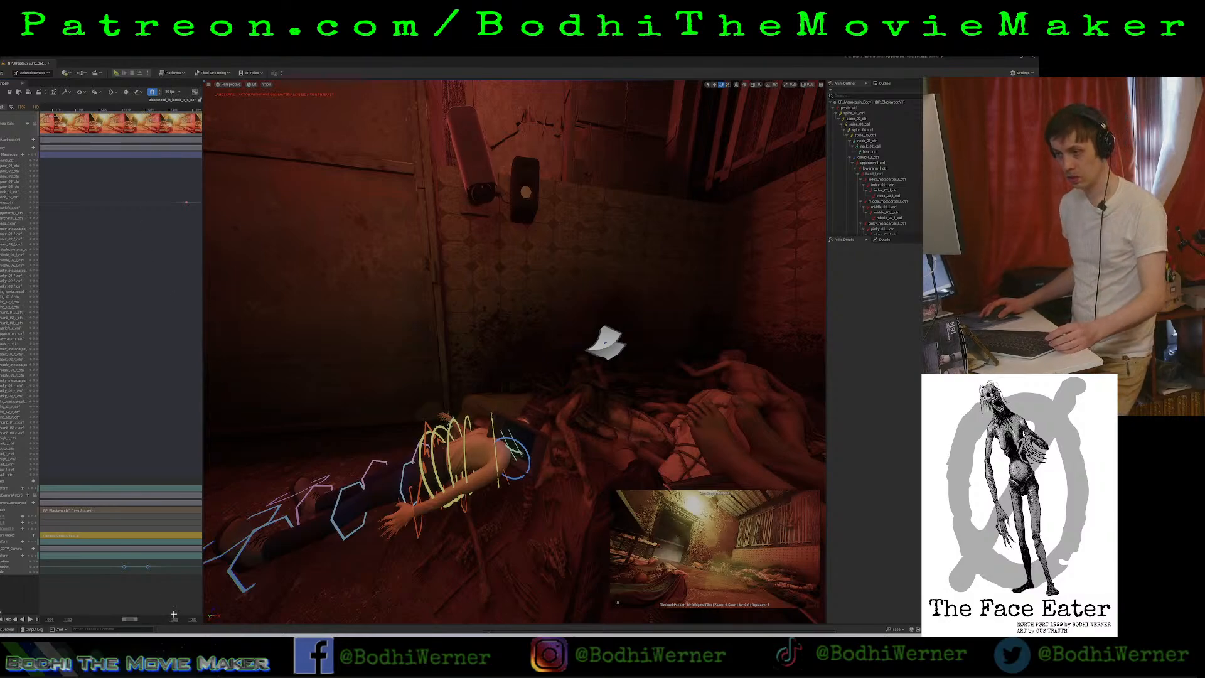
{"action": "left_click_drag", "start_coordinate": [177, 620], "coordinate": [168, 619]}
{"action": "key", "text": "alt+Tab"}
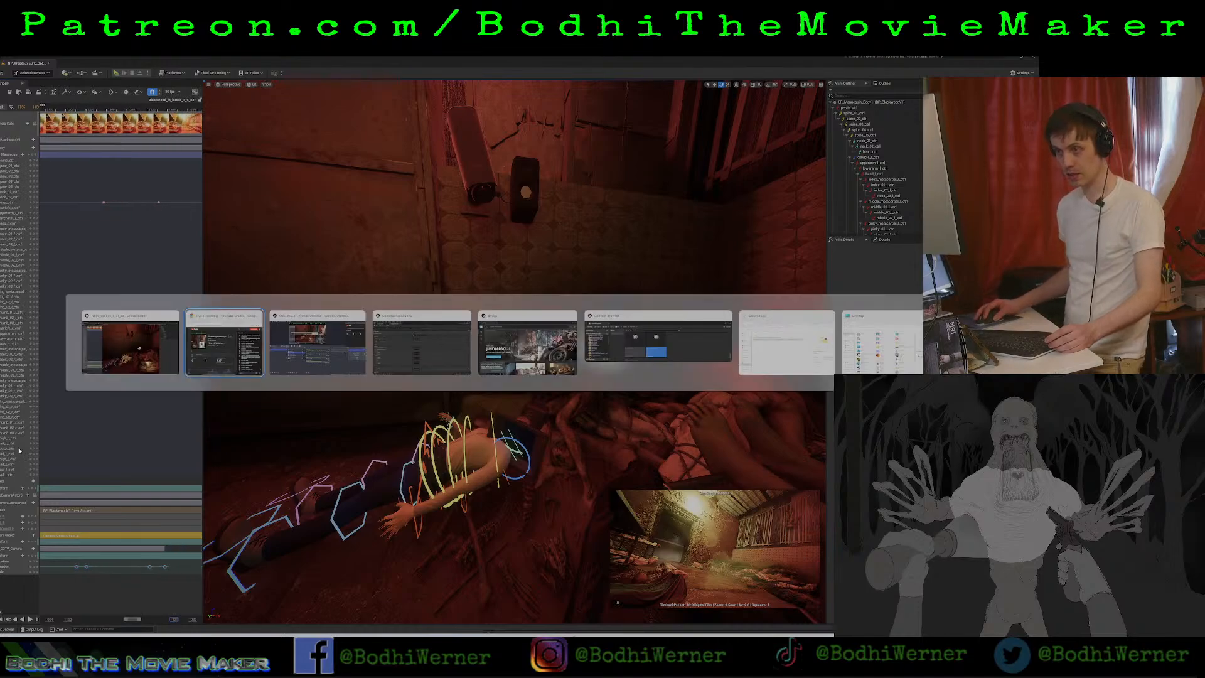
{"action": "left_click_drag", "start_coordinate": [175, 619], "coordinate": [208, 620]}
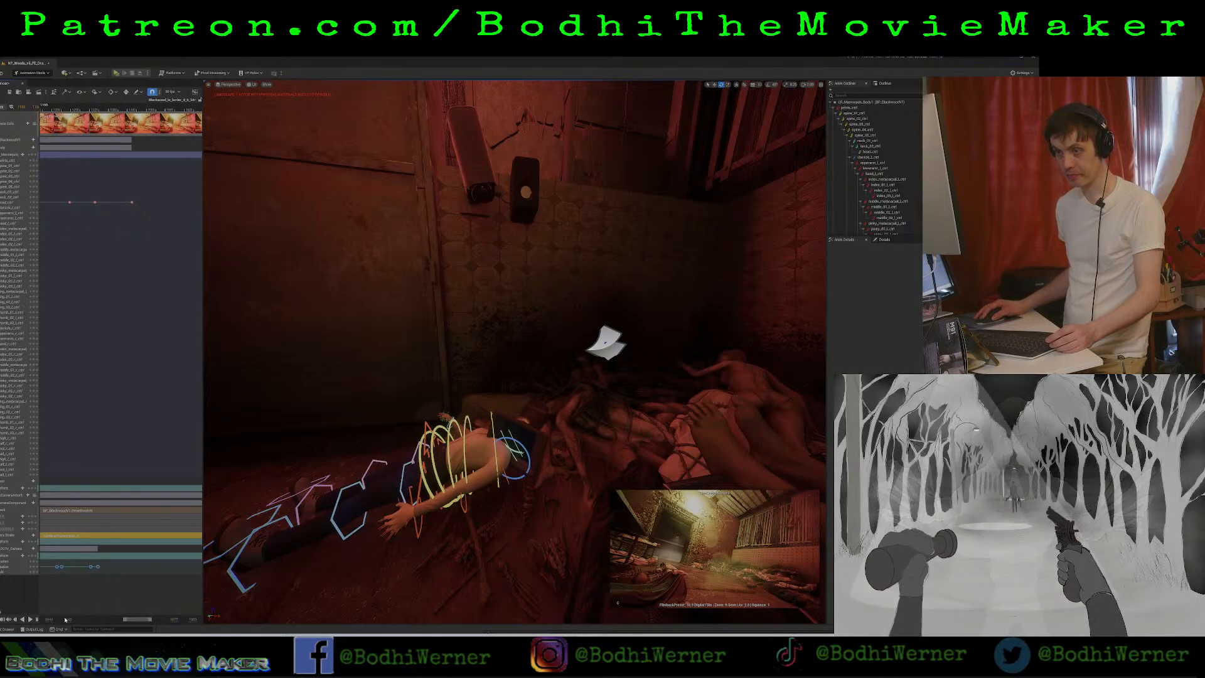
{"action": "left_click_drag", "start_coordinate": [68, 619], "coordinate": [16, 620]}
Replay the end of the sequence and add further security camera keys up to and past the final head key.
{"action": "key", "text": "space"}
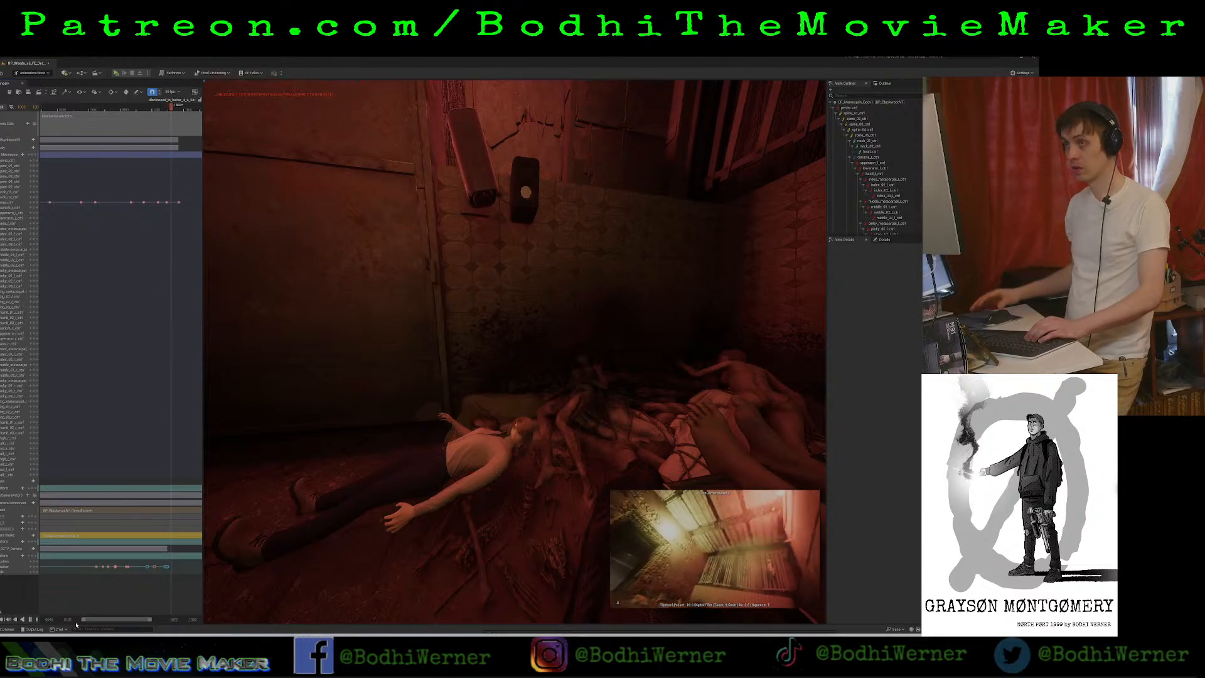
{"action": "key", "text": "space"}
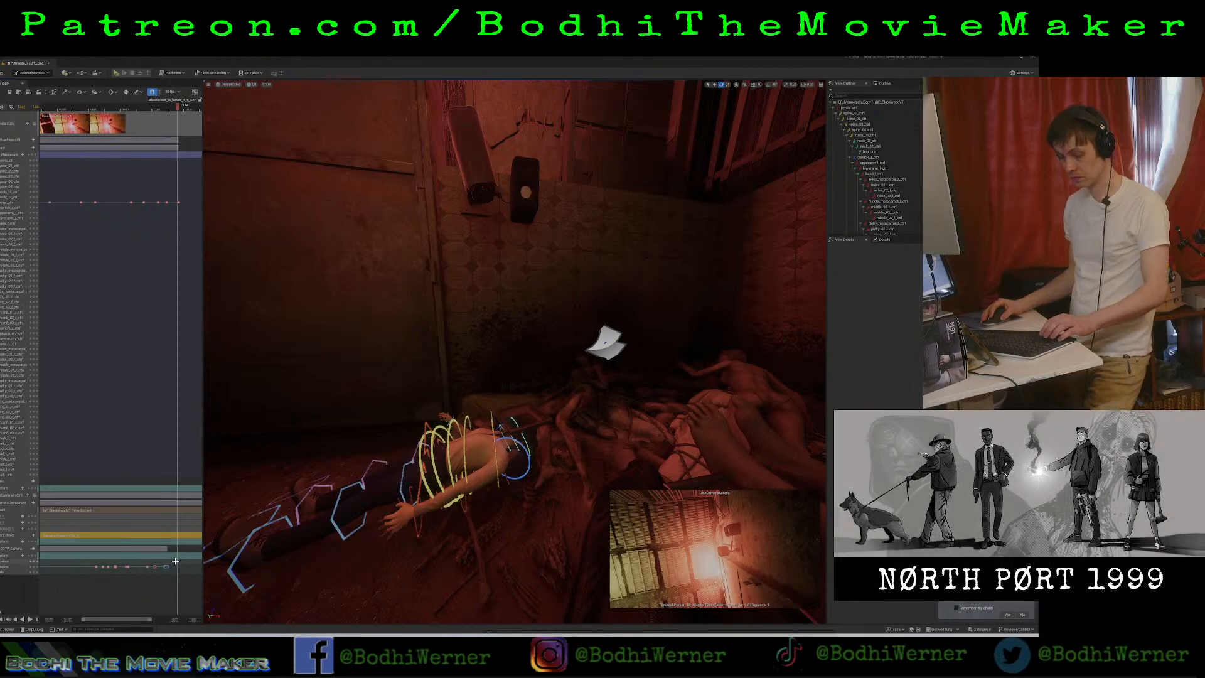
{"action": "key", "text": "space"}
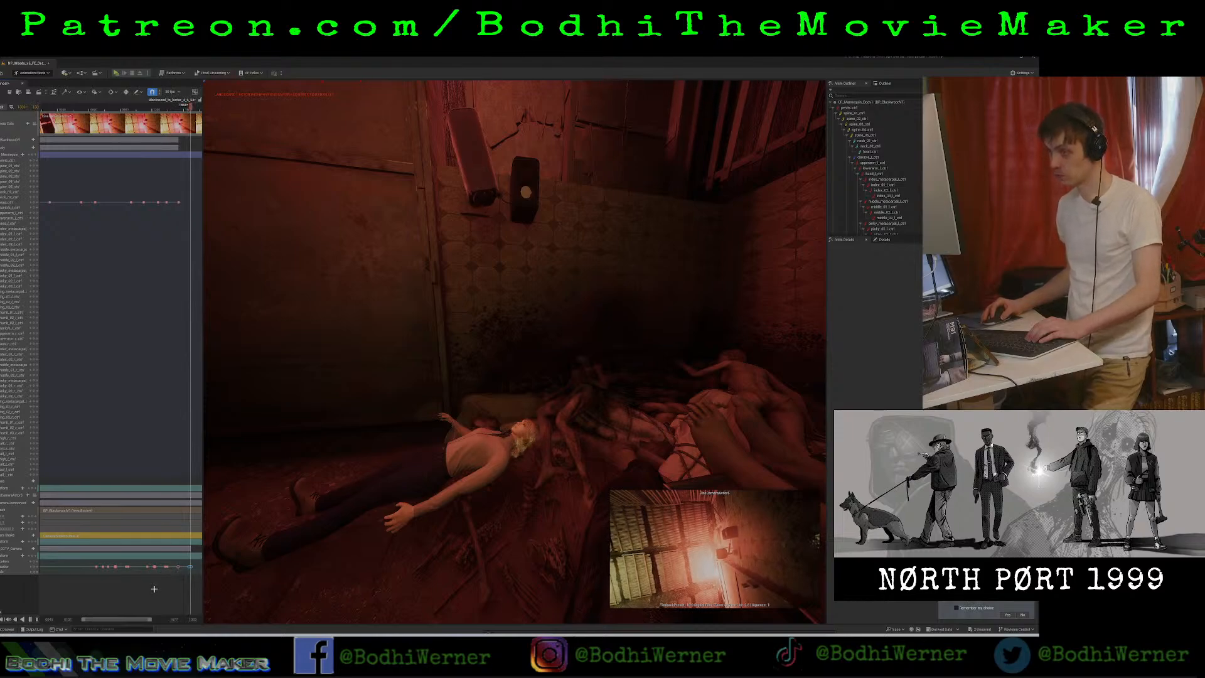
{"action": "key", "text": "space"}
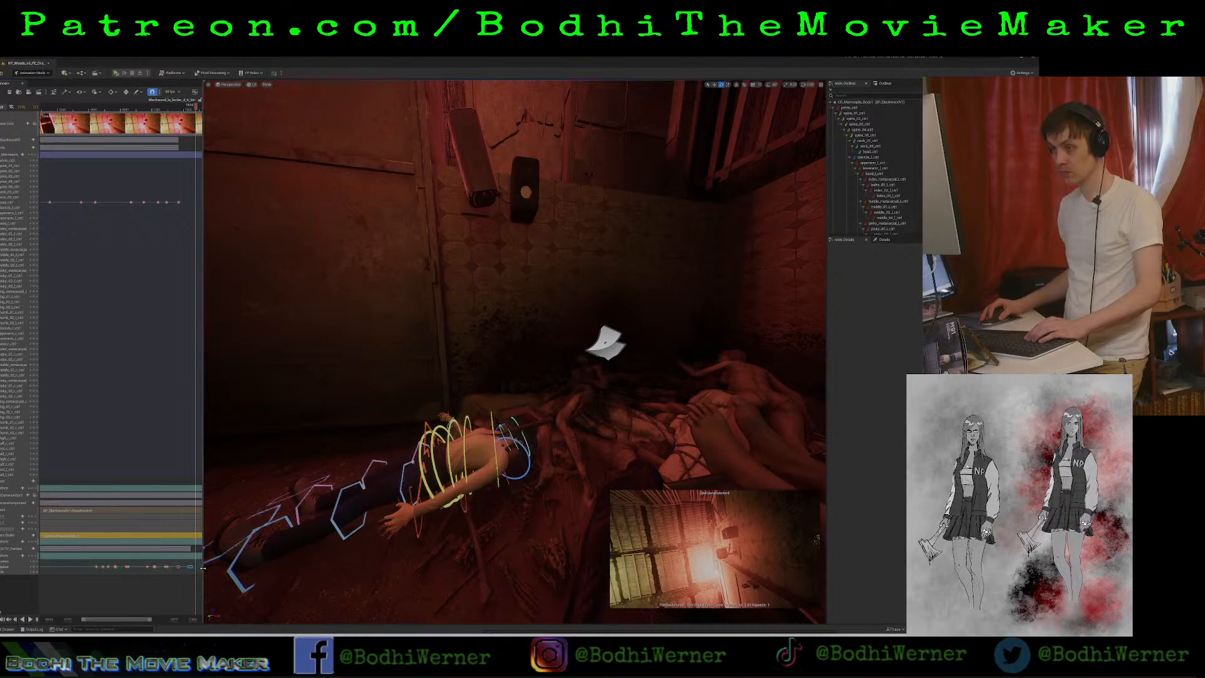
Widen the sequence timeline area beside the viewport to about a third of the window.
{"action": "left_click_drag", "start_coordinate": [202, 568], "coordinate": [397, 567]}
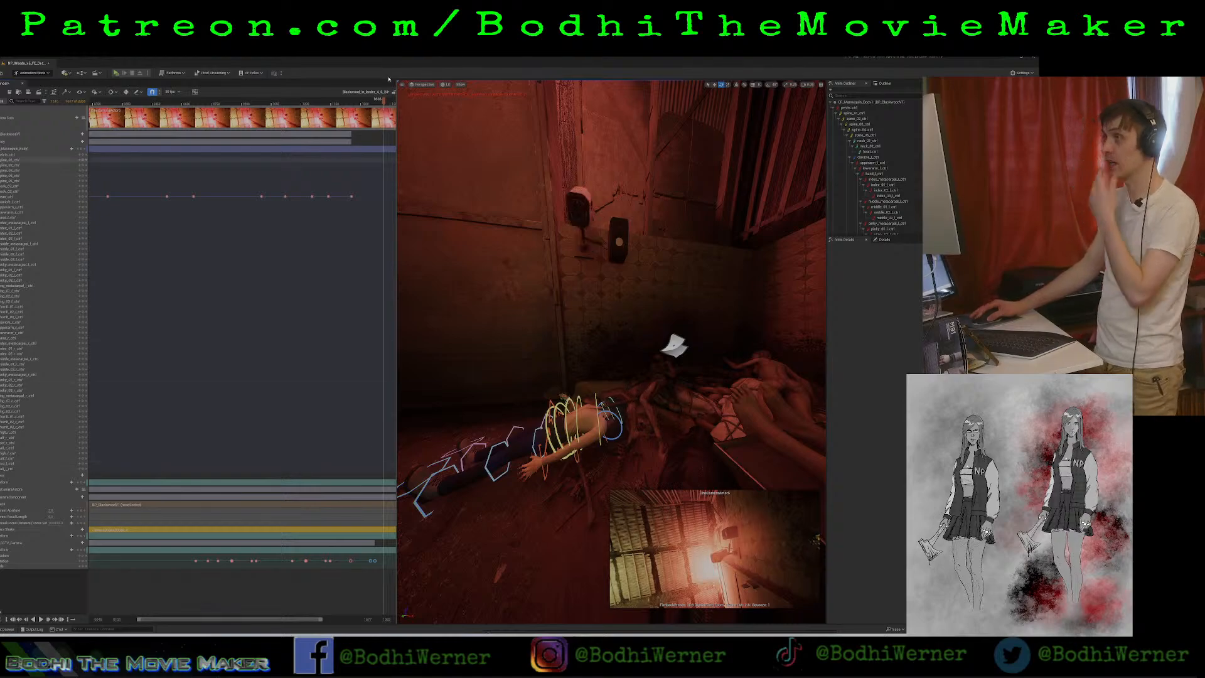
{"action": "left_click_drag", "start_coordinate": [397, 88], "coordinate": [350, 87]}
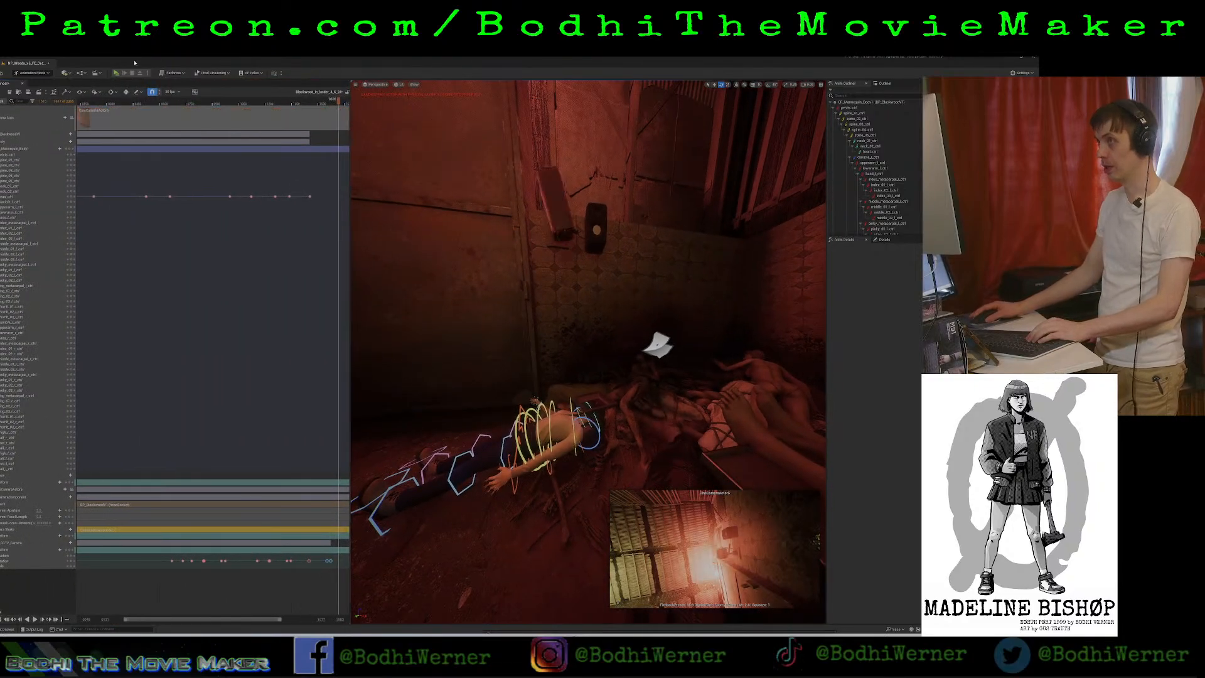
{"action": "left_click", "coordinate": [35, 73]}
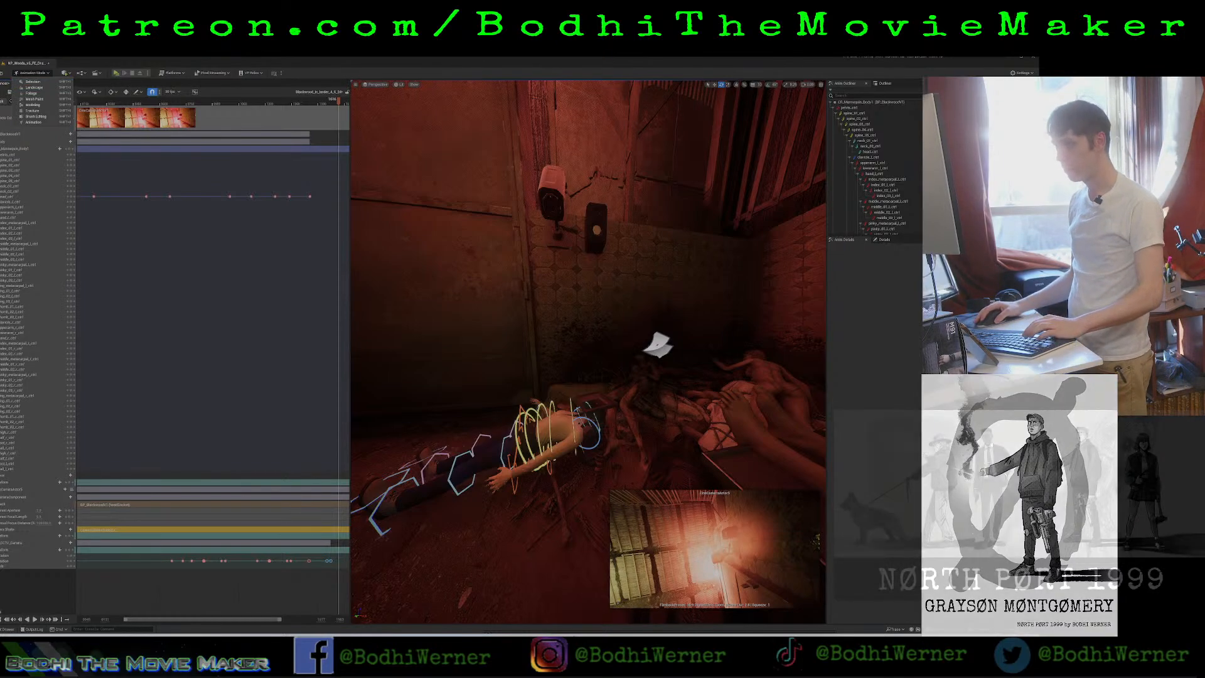
Inspect the room from the security camera wall to the corpse pile corner near the final head turn, and save the work.
{"action": "left_click", "coordinate": [477, 269]}
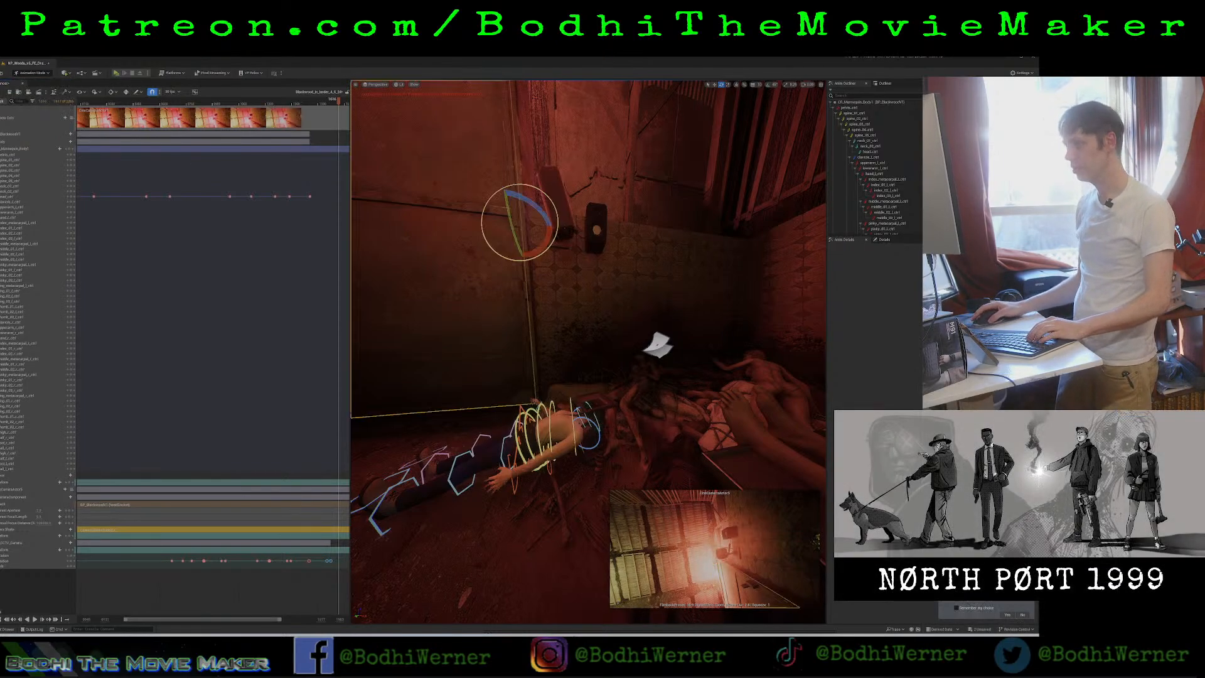
{"action": "right_click_drag", "start_coordinate": [476, 270], "coordinate": [545, 380]}
{"action": "right_click_drag", "start_coordinate": [666, 395], "coordinate": [605, 388]}
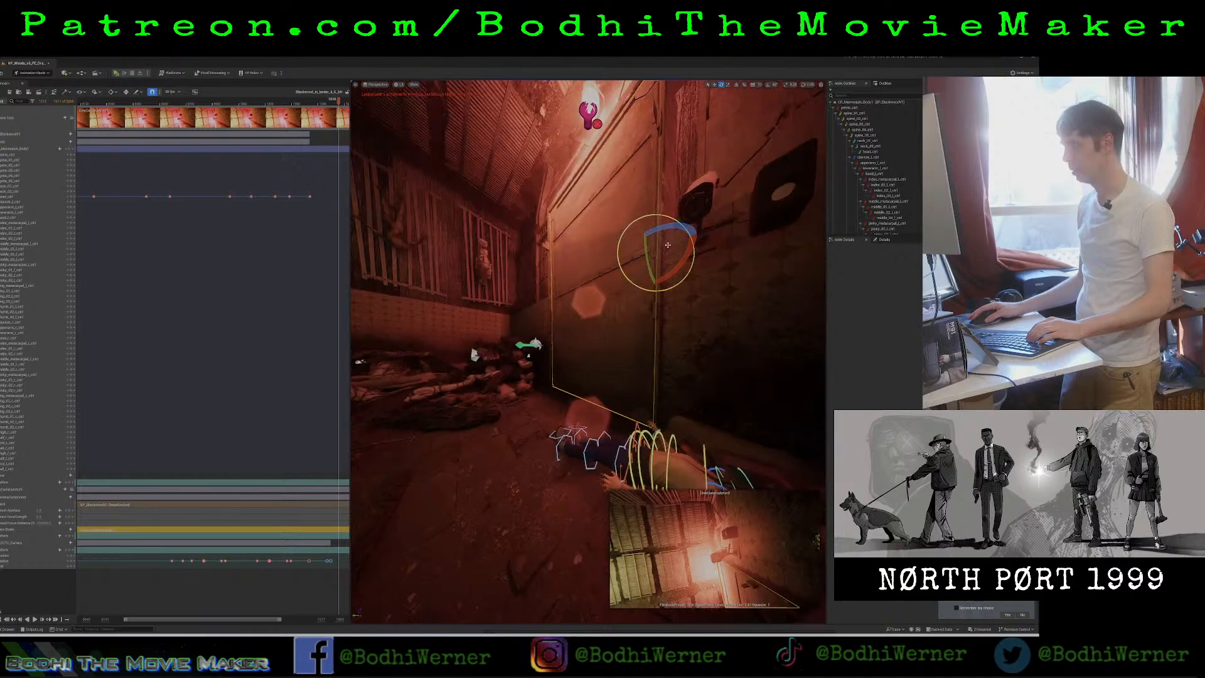
{"action": "left_click_drag", "start_coordinate": [307, 101], "coordinate": [301, 101]}
{"action": "right_click_drag", "start_coordinate": [464, 238], "coordinate": [371, 232]}
{"action": "key", "text": "w"}
{"action": "right_click_drag", "start_coordinate": [588, 352], "coordinate": [569, 399]}
{"action": "scroll", "coordinate": [627, 361], "scroll_direction": "up", "scroll_amount": 3}
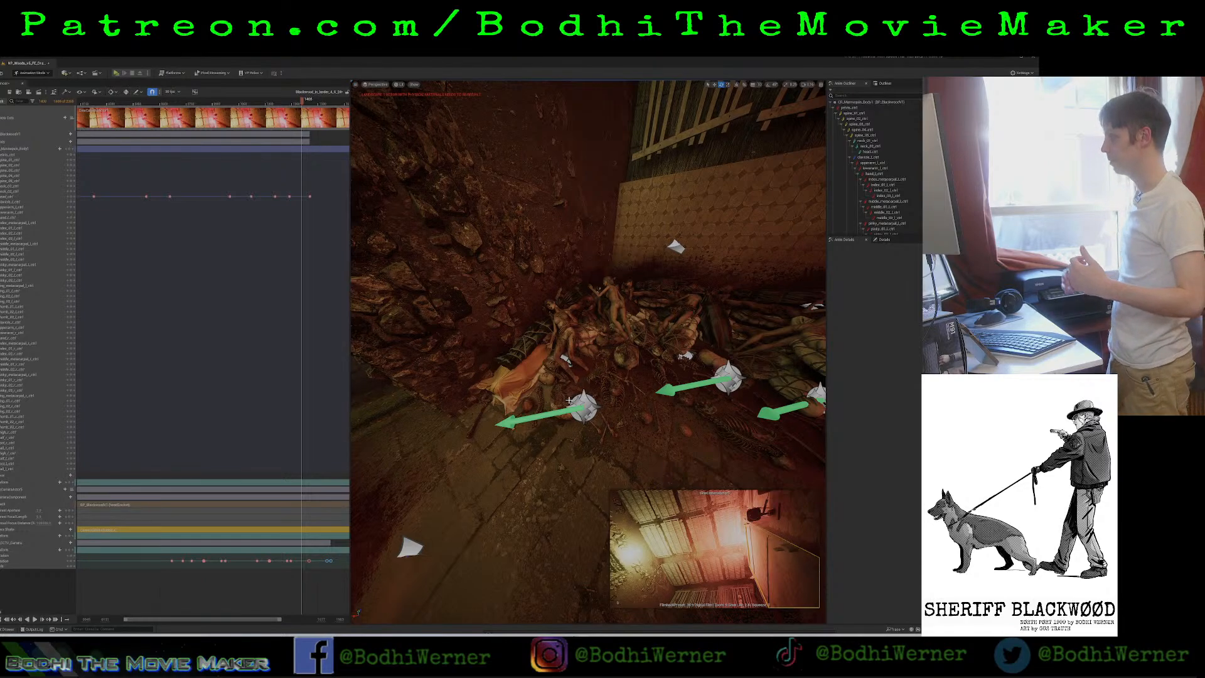
{"action": "key", "text": "ctrl+s"}
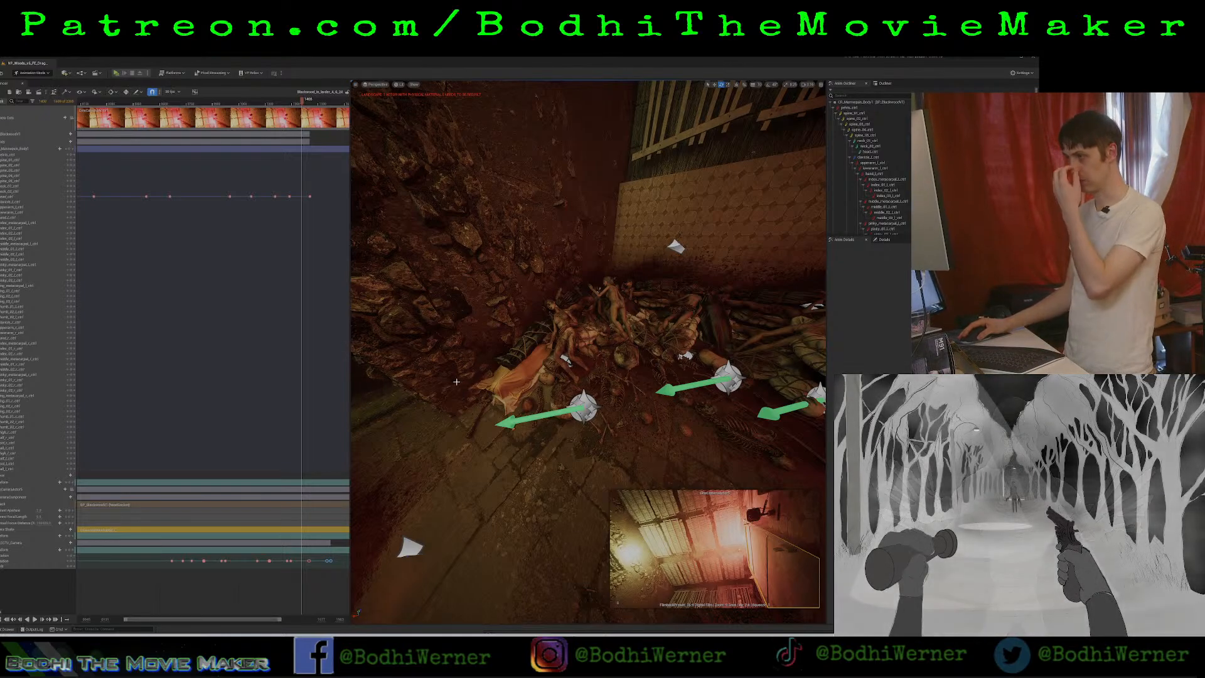
Open the zombie asset's Meshes folder in the project content and shrink the content area to reveal more of the viewport.
{"action": "left_click", "coordinate": [4, 629]}
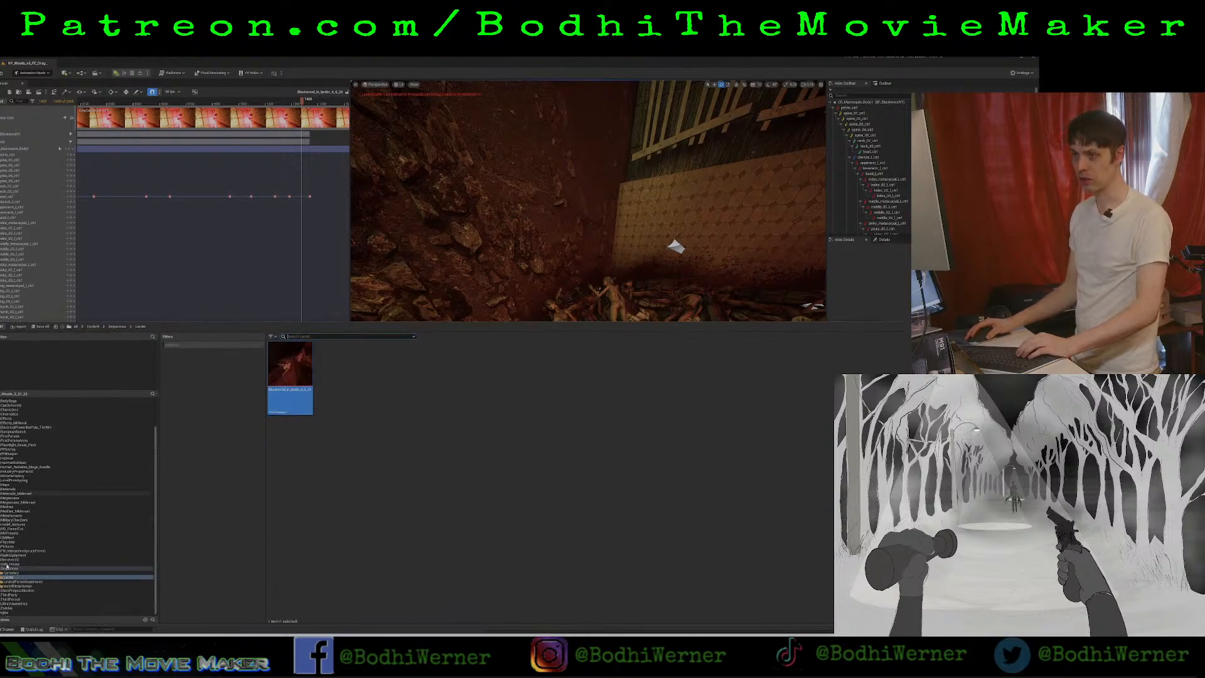
{"action": "left_click", "coordinate": [9, 568]}
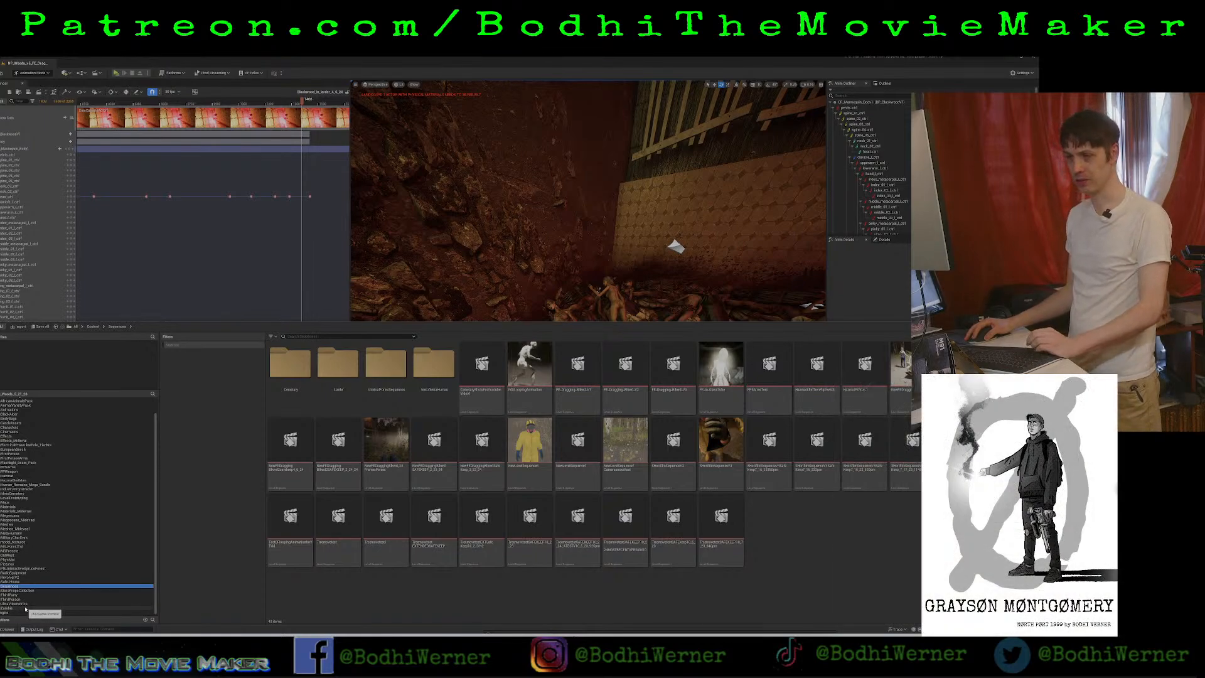
{"action": "left_click", "coordinate": [26, 608]}
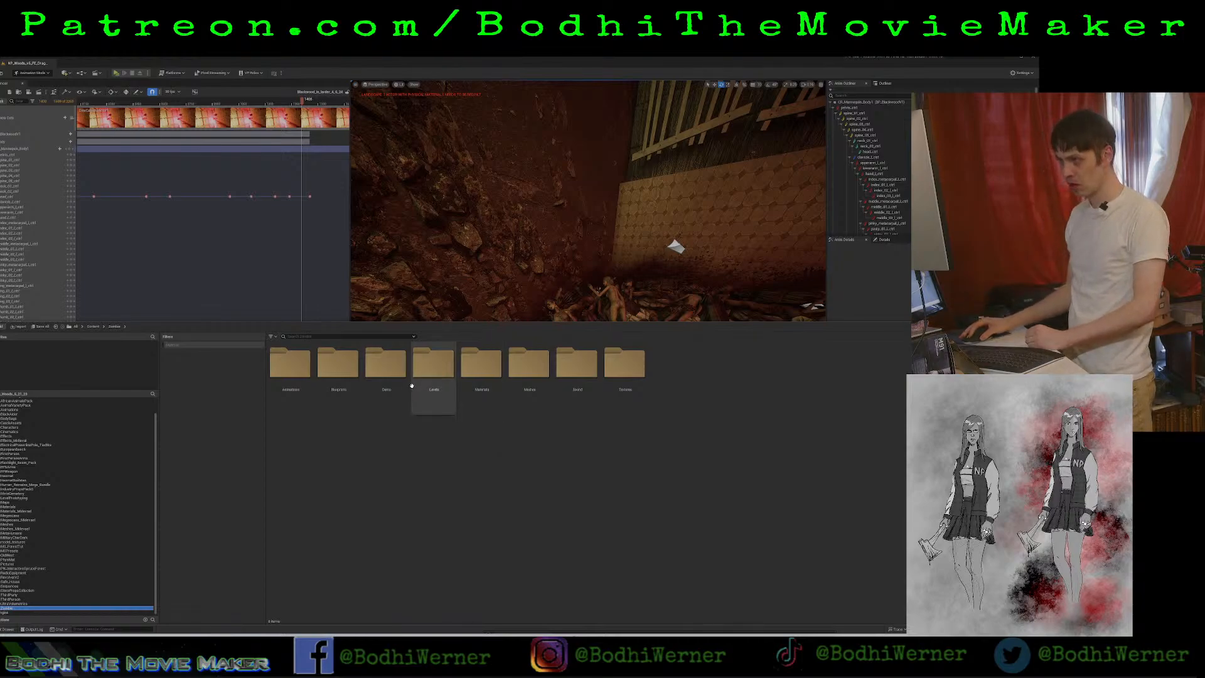
{"action": "left_click", "coordinate": [544, 371]}
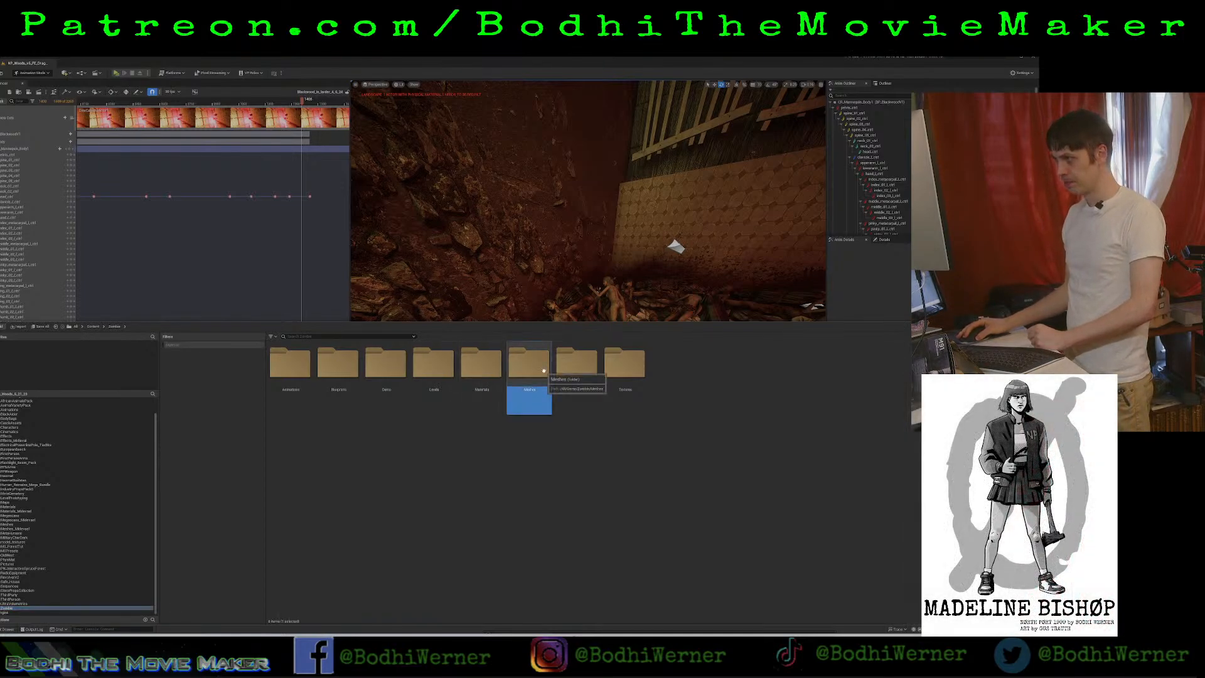
{"action": "double_click", "coordinate": [544, 370]}
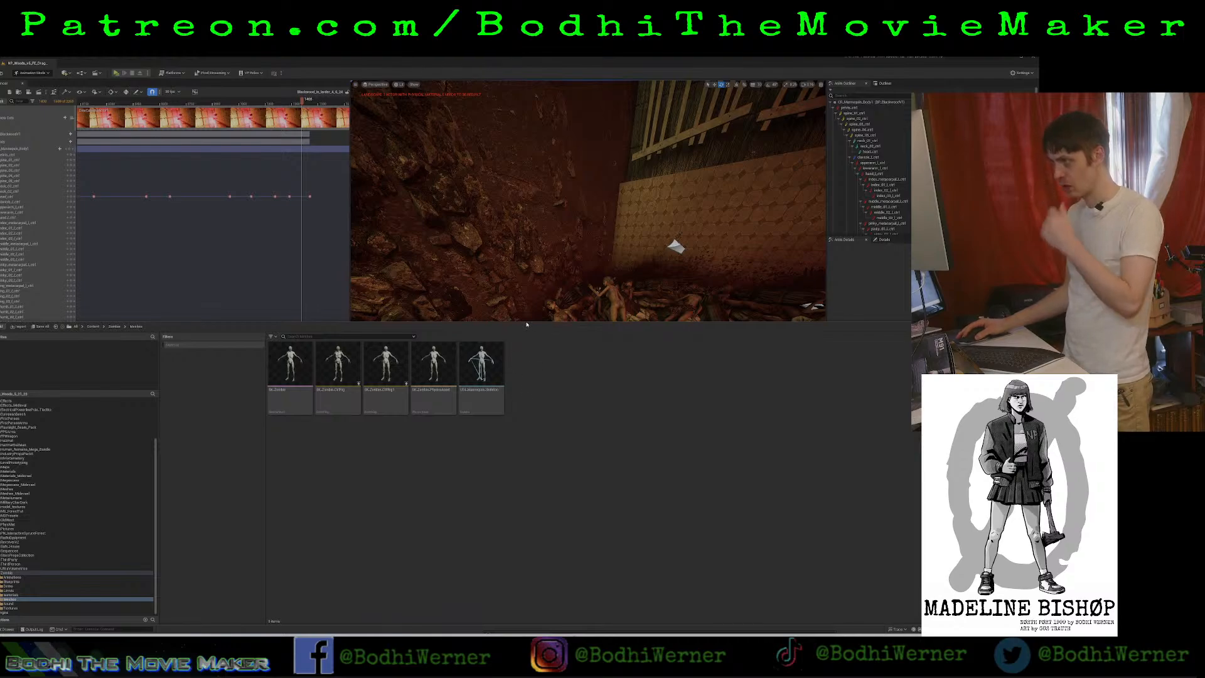
{"action": "left_click_drag", "start_coordinate": [527, 325], "coordinate": [376, 485]}
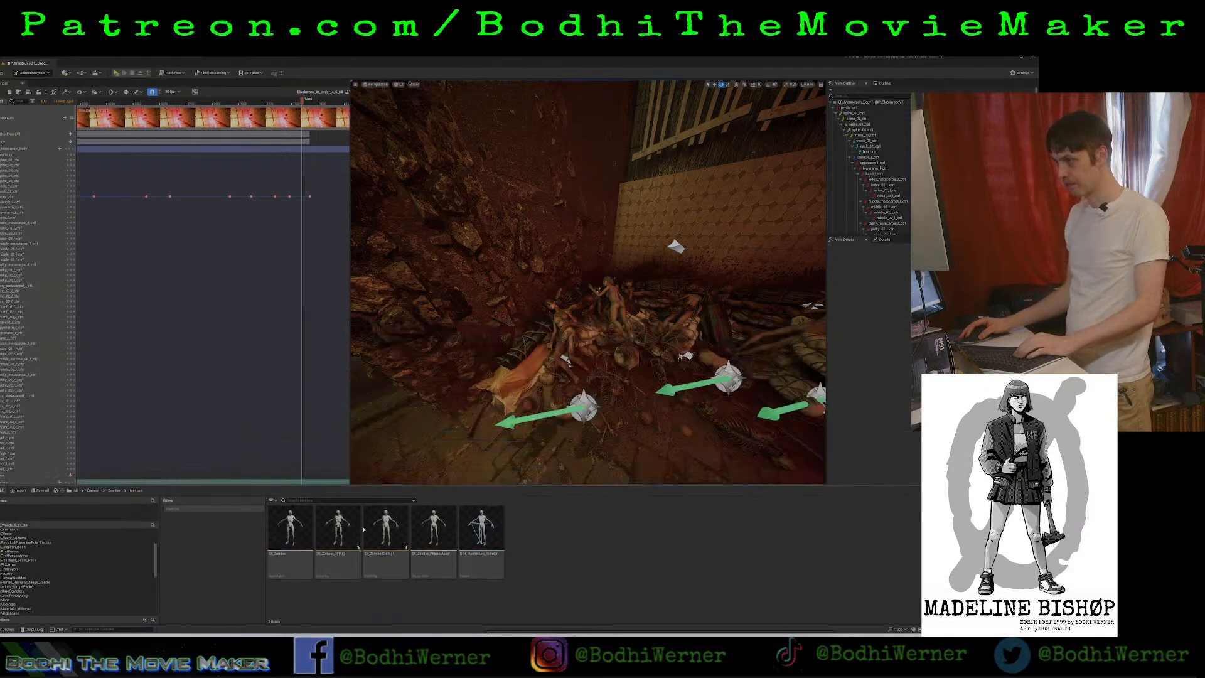
Place the SK_Zombie mesh on the floor beside the corpse pile, key its transform in the sequence, and switch to rotation.
{"action": "left_click_drag", "start_coordinate": [289, 530], "coordinate": [596, 466]}
{"action": "mouse_move", "coordinate": [573, 462]}
{"action": "right_mouse_down"}
{"action": "mouse_move", "coordinate": [567, 369]}
{"action": "mouse_move", "coordinate": [524, 341]}
{"action": "mouse_move", "coordinate": [577, 466]}
{"action": "right_mouse_up"}
{"action": "key", "text": "s"}
{"action": "key", "text": "s"}
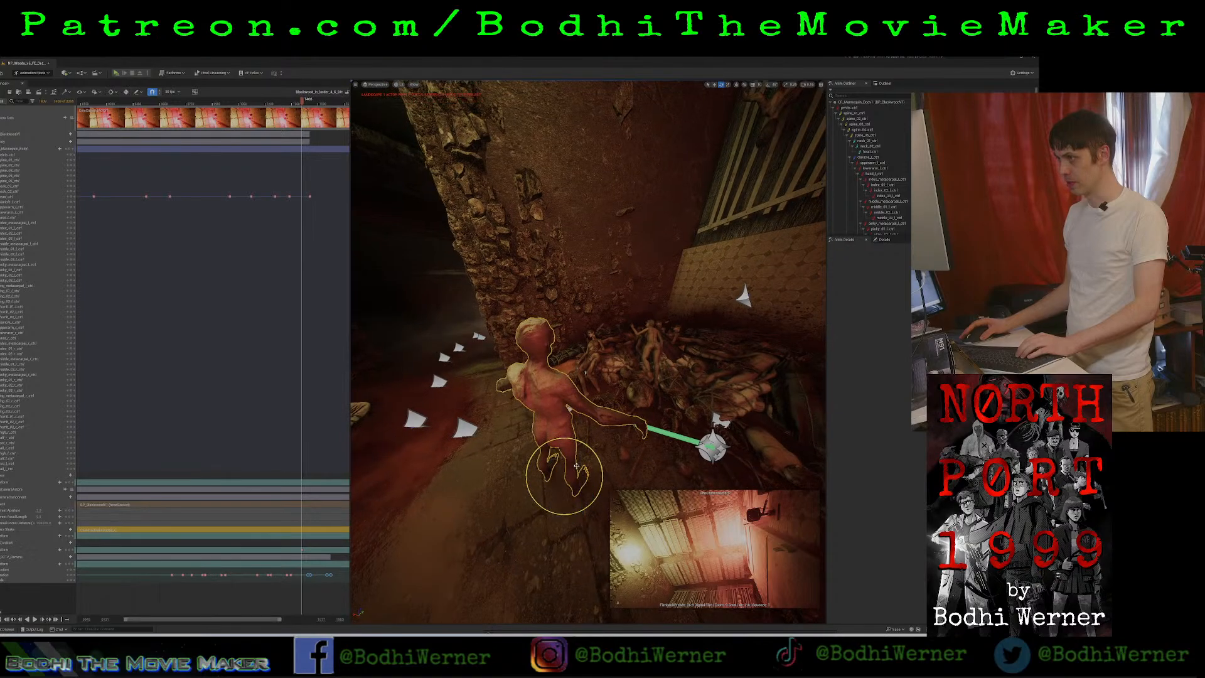
{"action": "key", "text": "e"}
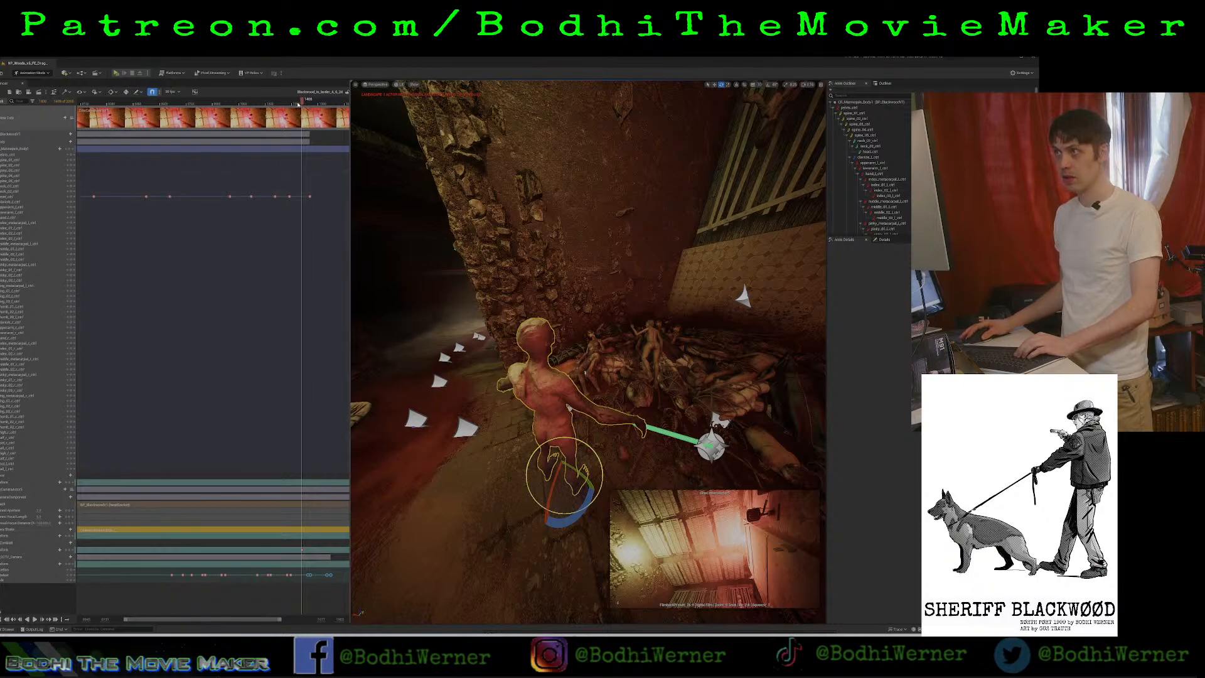
Return the playhead to the start of the sequence and collapse the Blackwood body control tracks.
{"action": "left_click_drag", "start_coordinate": [302, 102], "coordinate": [80, 104]}
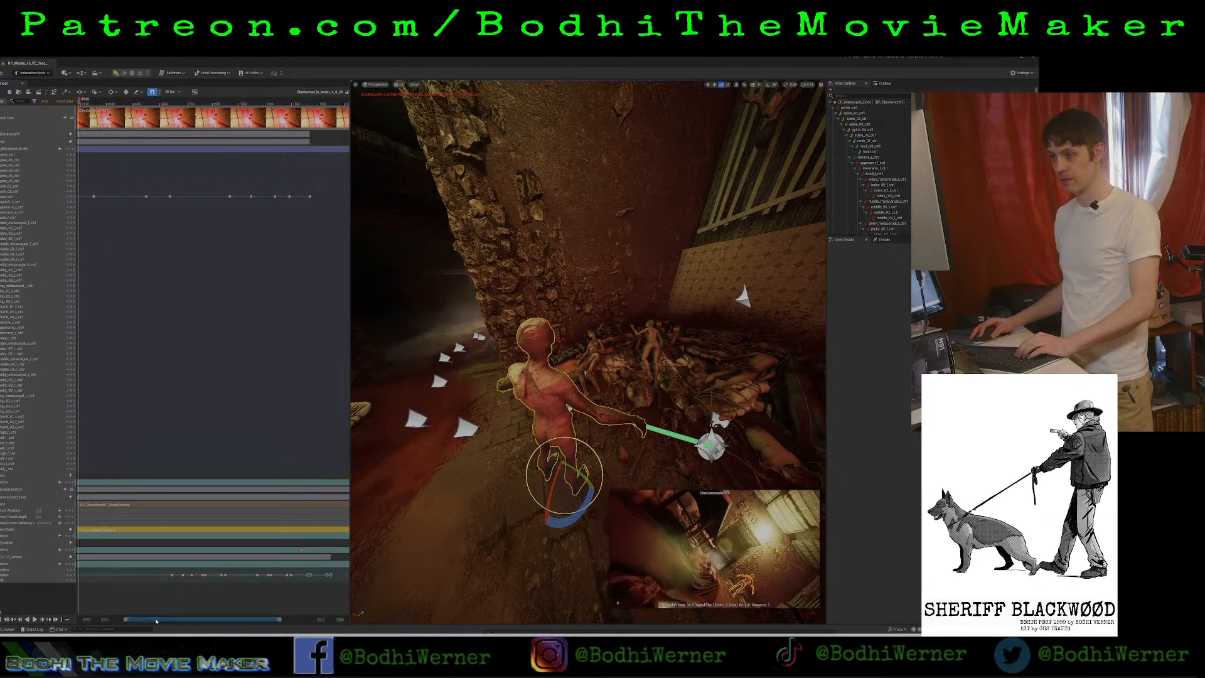
{"action": "left_click_drag", "start_coordinate": [157, 621], "coordinate": [96, 630]}
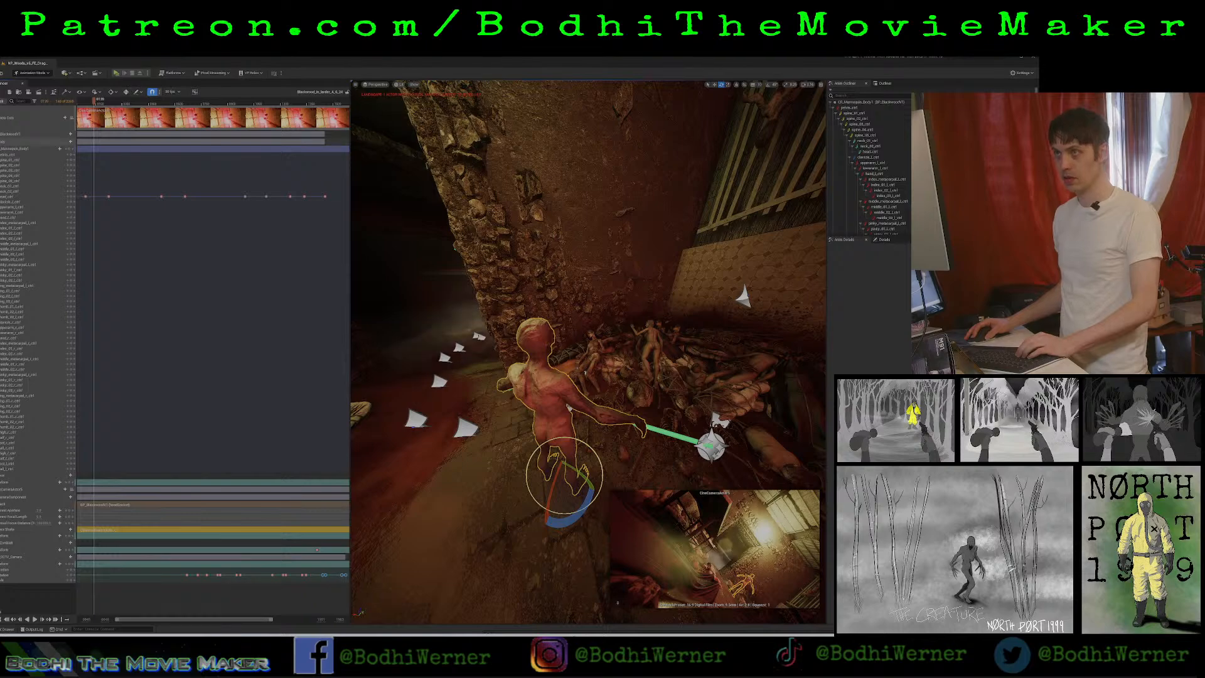
{"action": "left_click", "coordinate": [1, 133]}
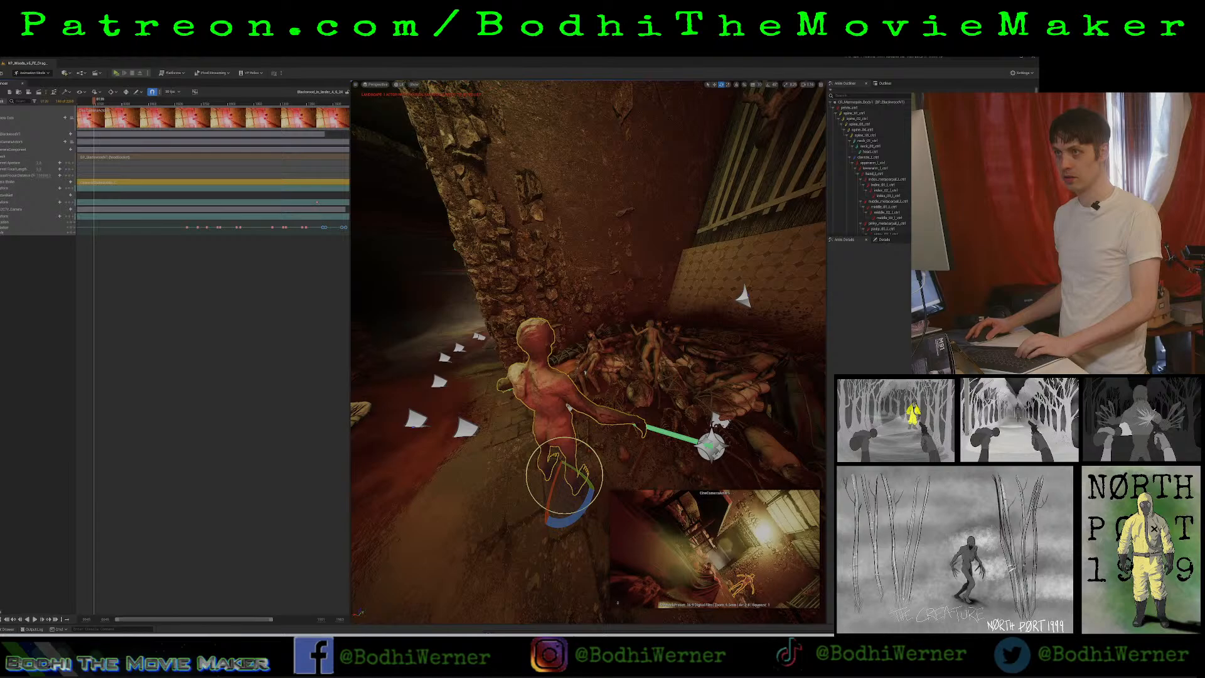
{"action": "right_click_drag", "start_coordinate": [535, 404], "coordinate": [411, 277]}
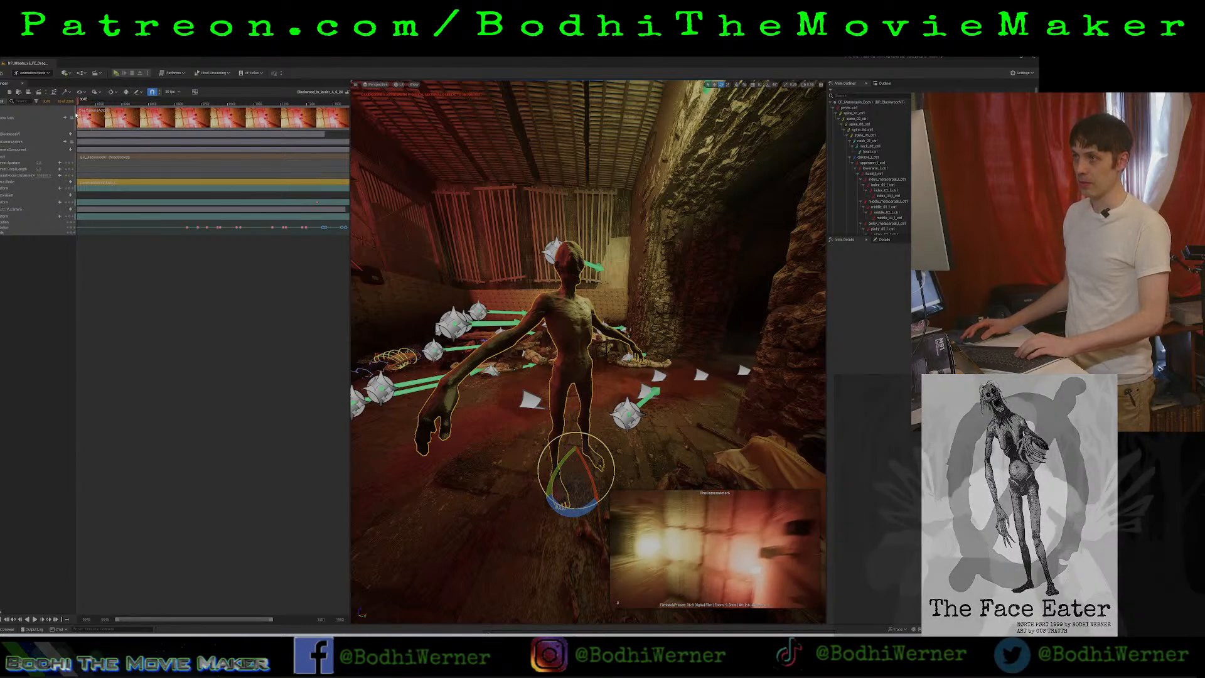
Extend the timeline's view range to before the sequence start and place the playhead just ahead of the first clips.
{"action": "left_click", "coordinate": [91, 103]}
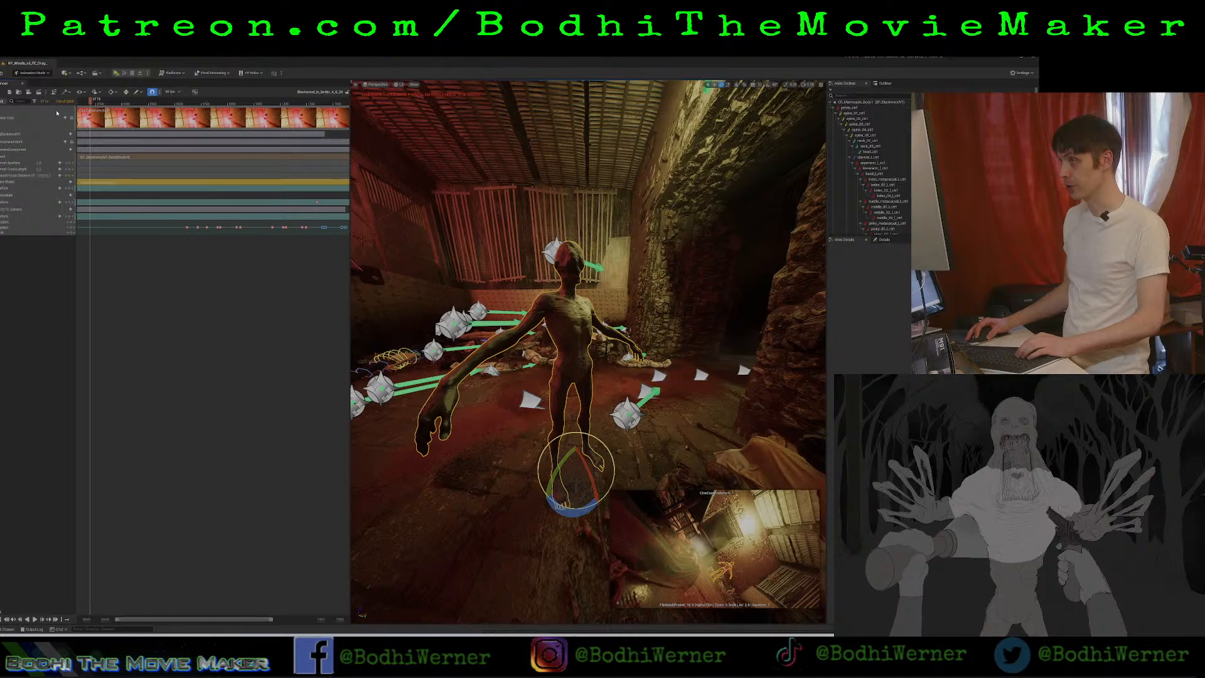
{"action": "left_click", "coordinate": [82, 102]}
{"action": "left_click_drag", "start_coordinate": [87, 102], "coordinate": [60, 104]}
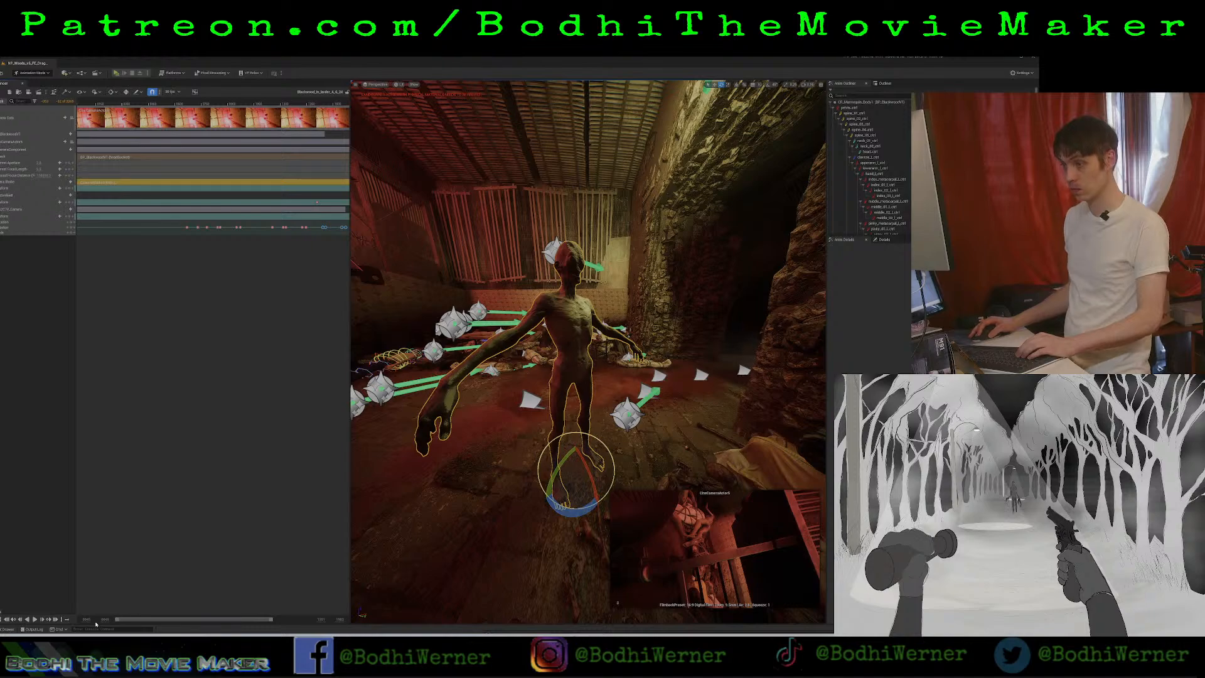
{"action": "left_click_drag", "start_coordinate": [105, 619], "coordinate": [70, 618]}
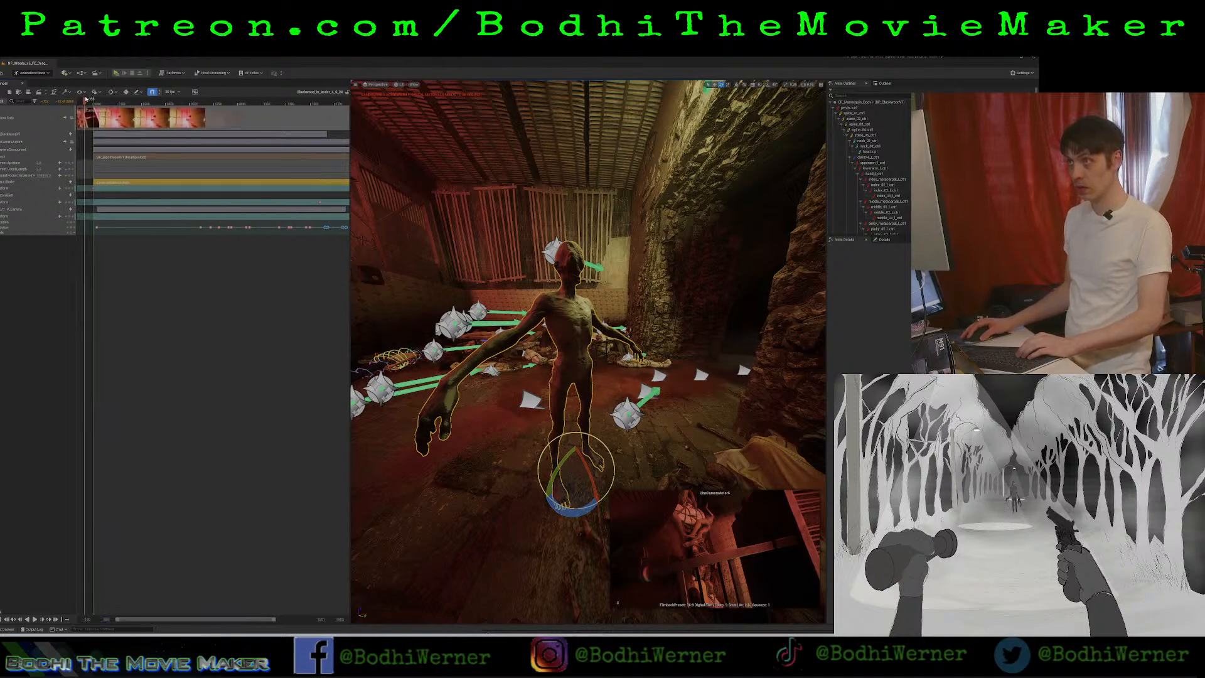
{"action": "left_click", "coordinate": [91, 101]}
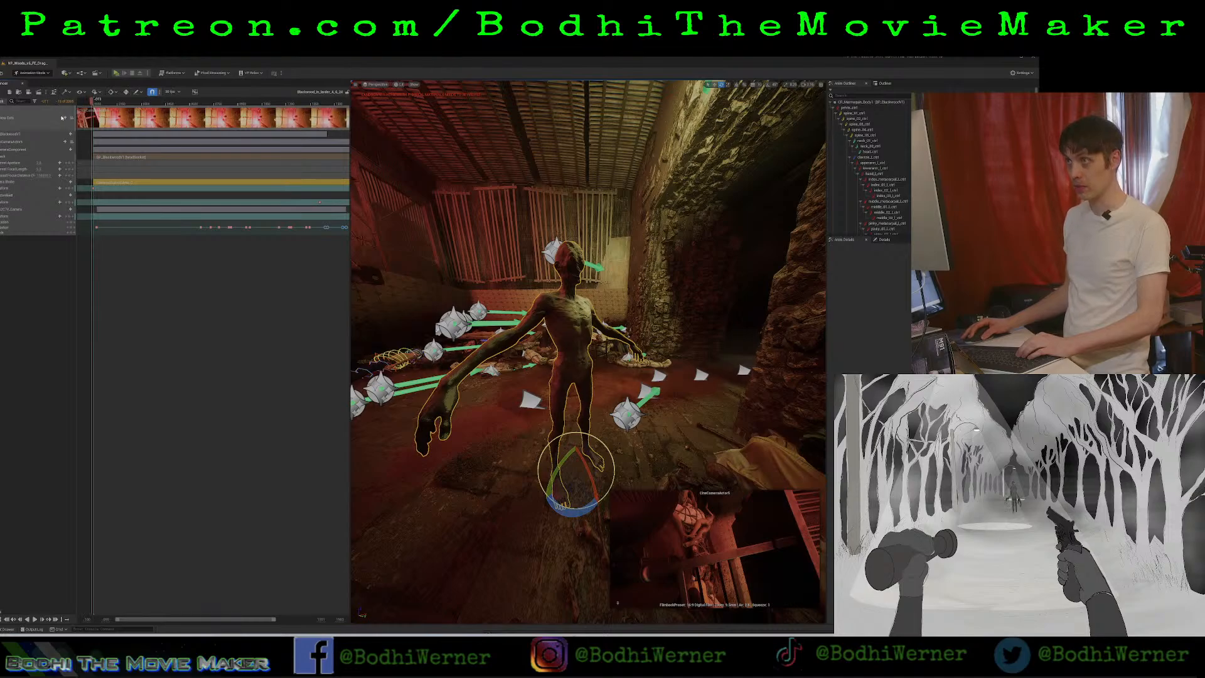
{"action": "left_click", "coordinate": [3, 101]}
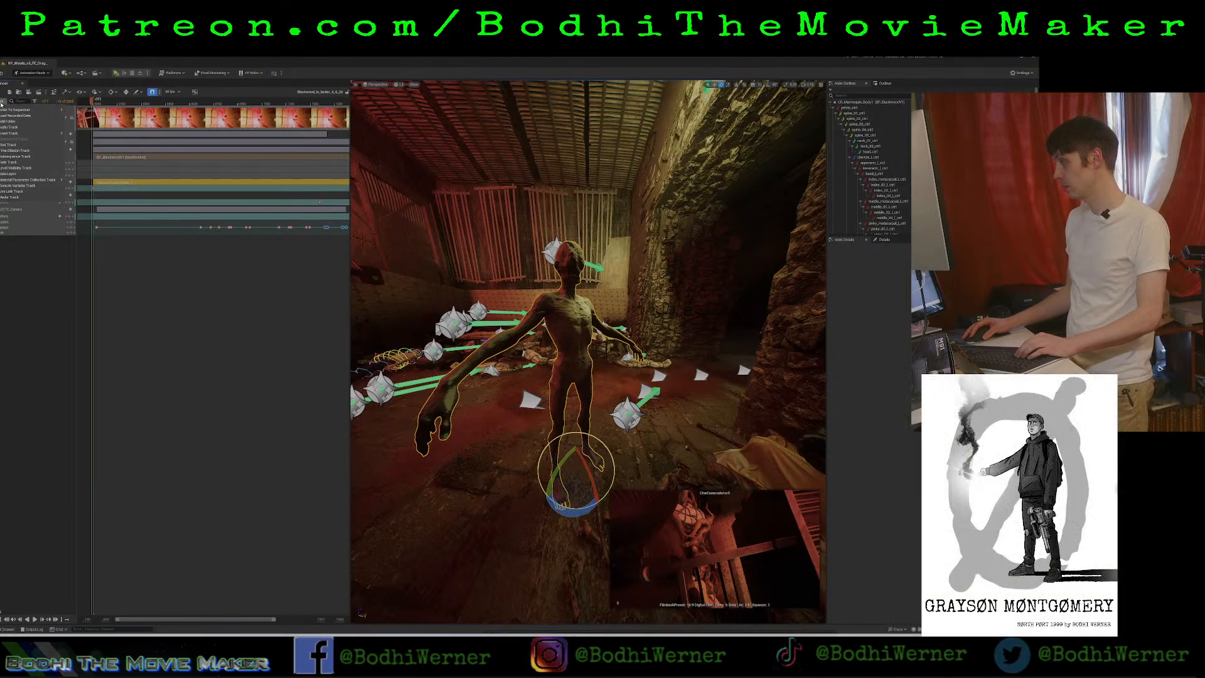
{"action": "mouse_move", "coordinate": [17, 109]}
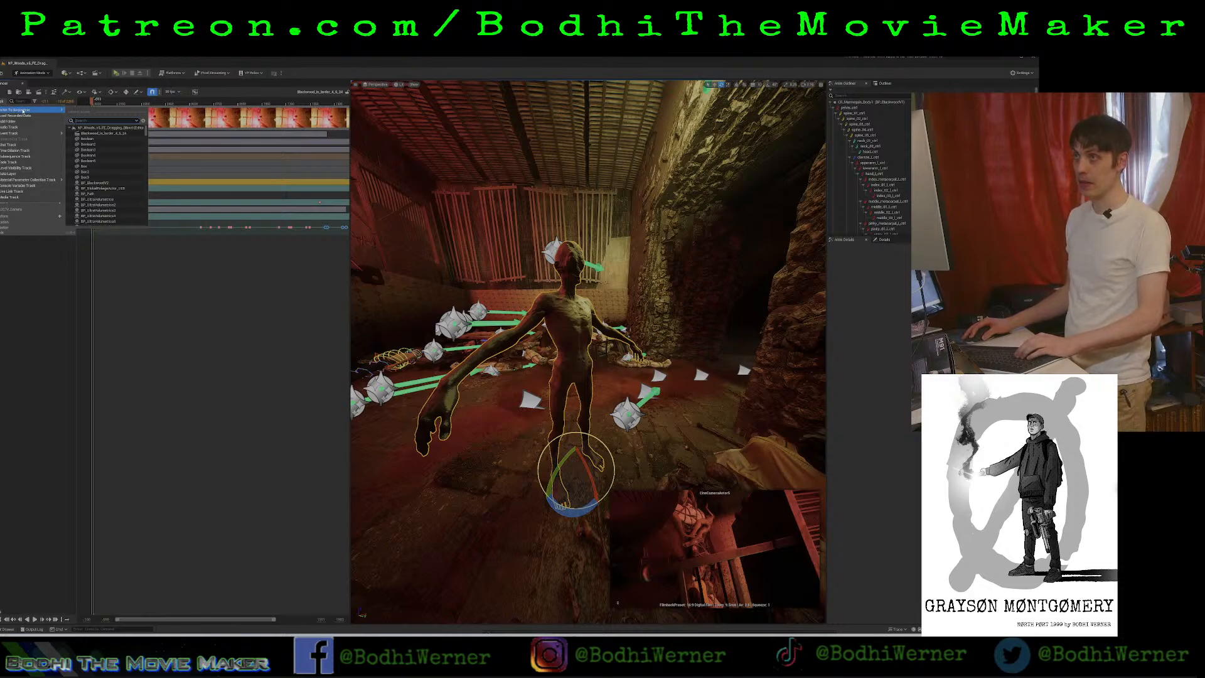
{"action": "left_click", "coordinate": [94, 183]}
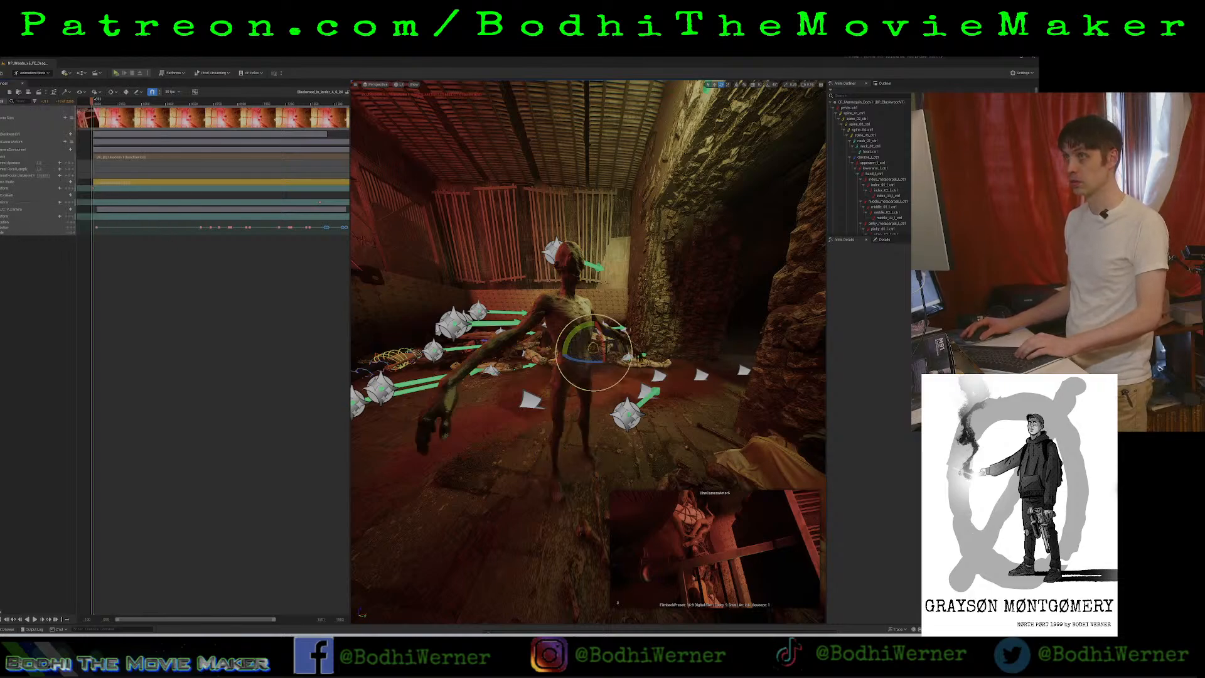
Switch to selection mode, select the zombie, and add its existing asset-based control rig to its sequence track.
{"action": "left_click", "coordinate": [33, 73]}
{"action": "left_click", "coordinate": [32, 80]}
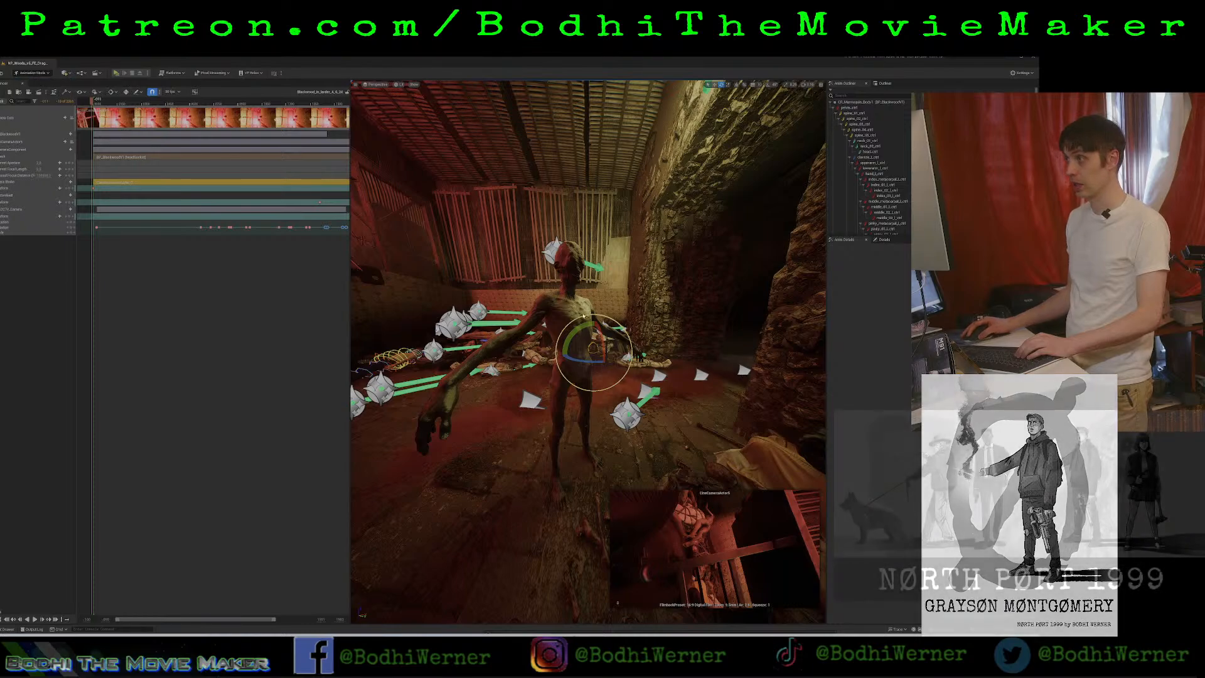
{"action": "left_click", "coordinate": [572, 311]}
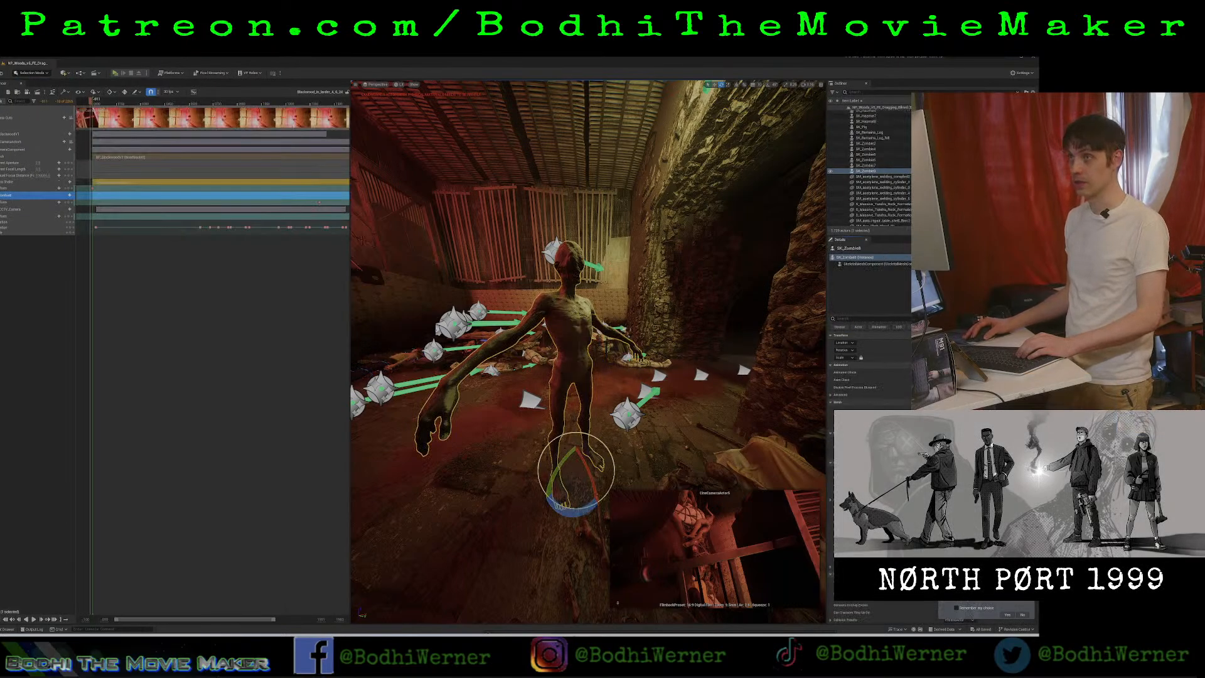
{"action": "left_click", "coordinate": [2, 101]}
{"action": "left_click", "coordinate": [62, 275]}
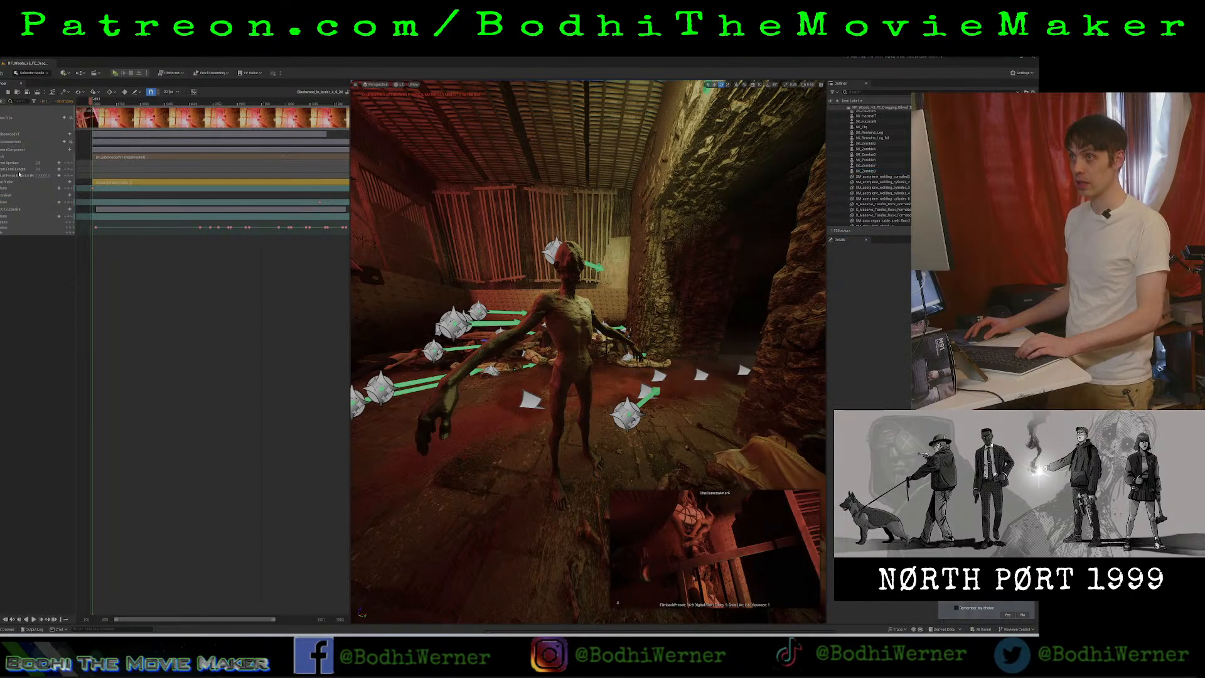
{"action": "left_click", "coordinate": [17, 196]}
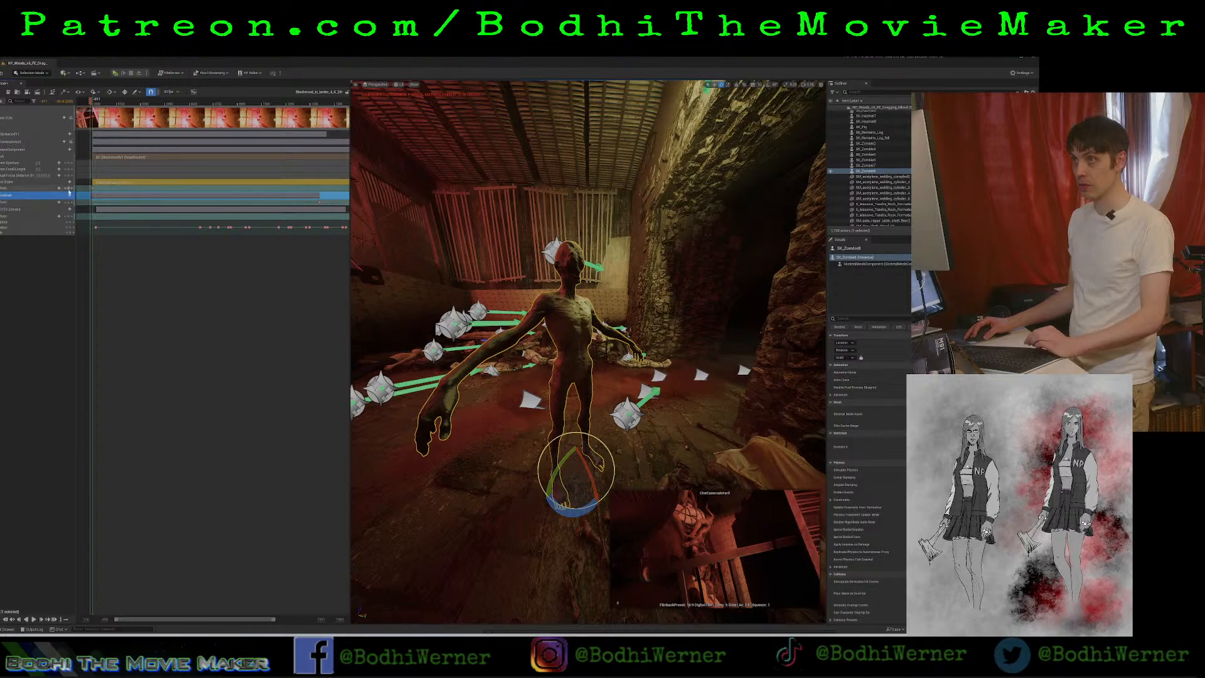
{"action": "left_click", "coordinate": [69, 196]}
{"action": "mouse_move", "coordinate": [96, 246]}
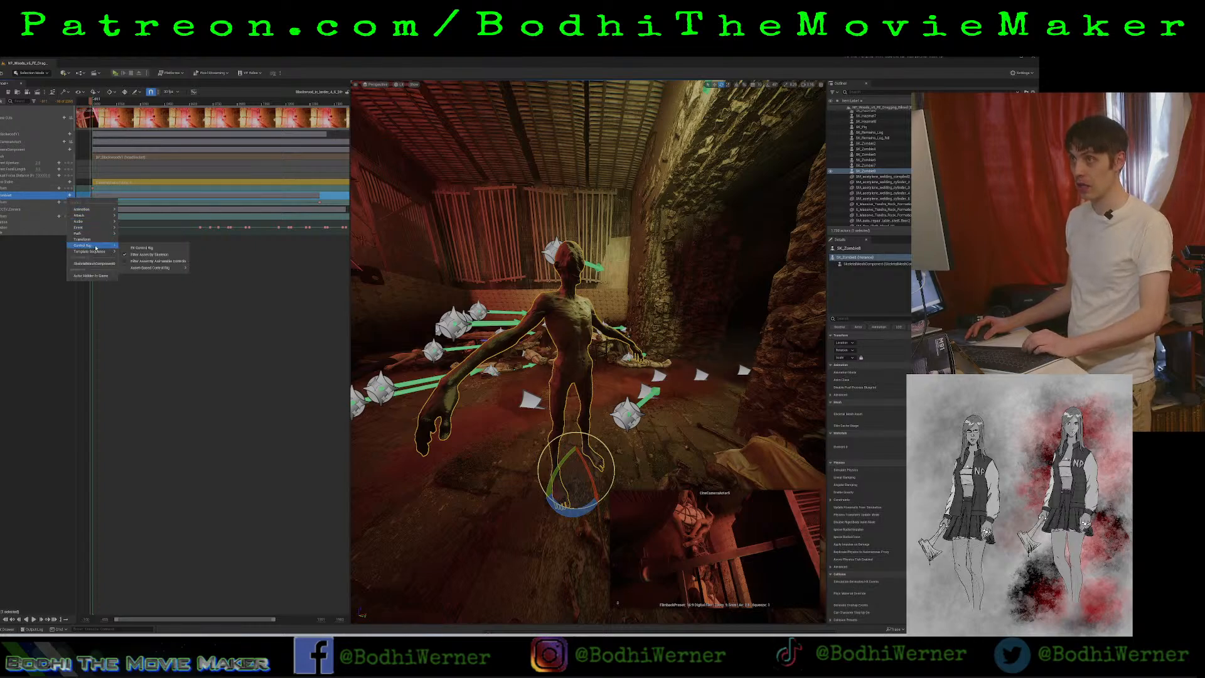
{"action": "mouse_move", "coordinate": [154, 267]}
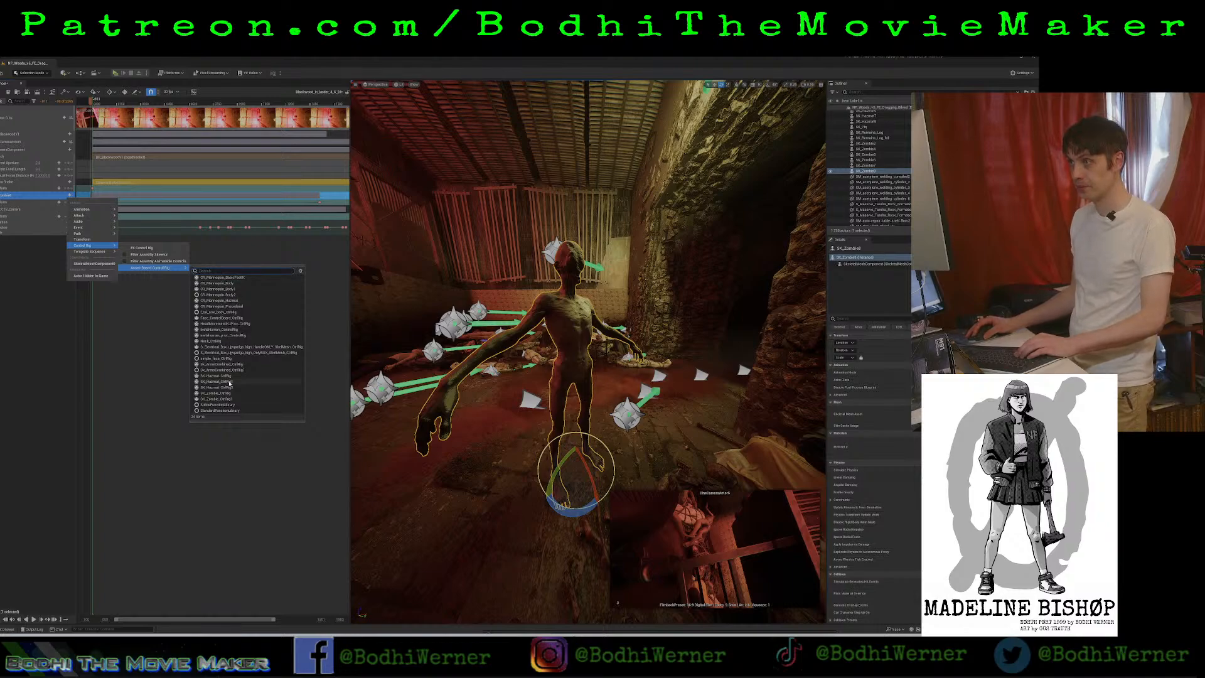
{"action": "left_click", "coordinate": [233, 400]}
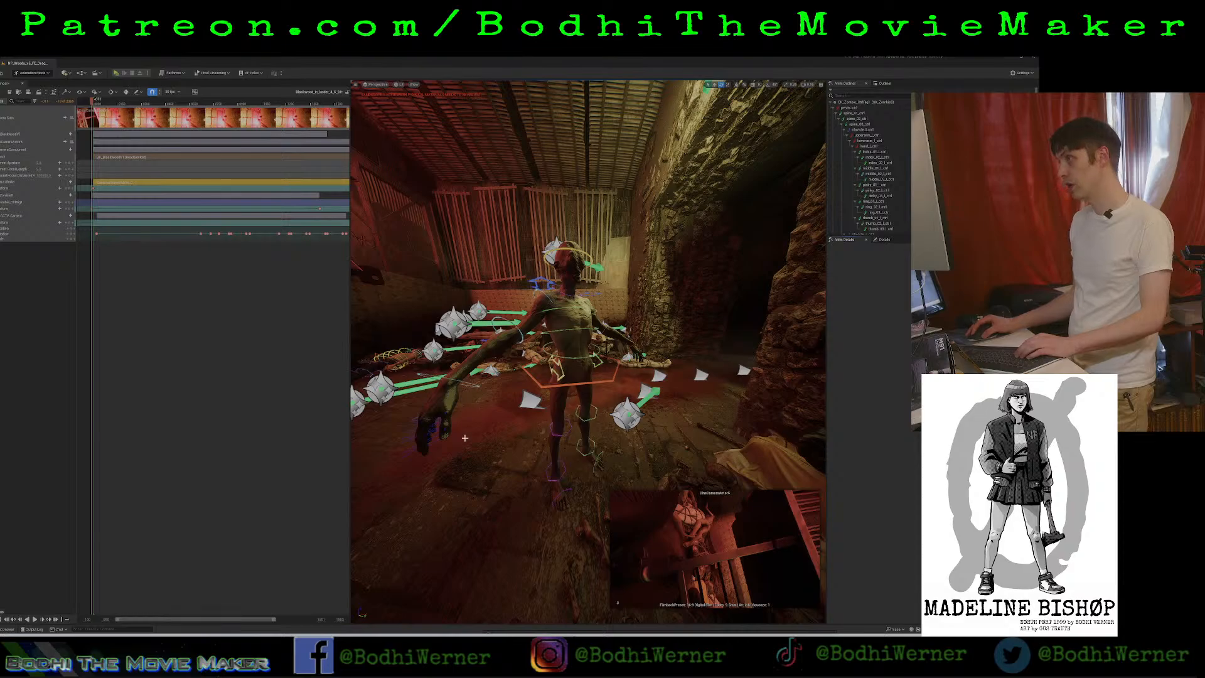
Raise the zombie's right thigh forward and bend its right knee with the rig's leg controls.
{"action": "right_click_drag", "start_coordinate": [475, 427], "coordinate": [524, 437]}
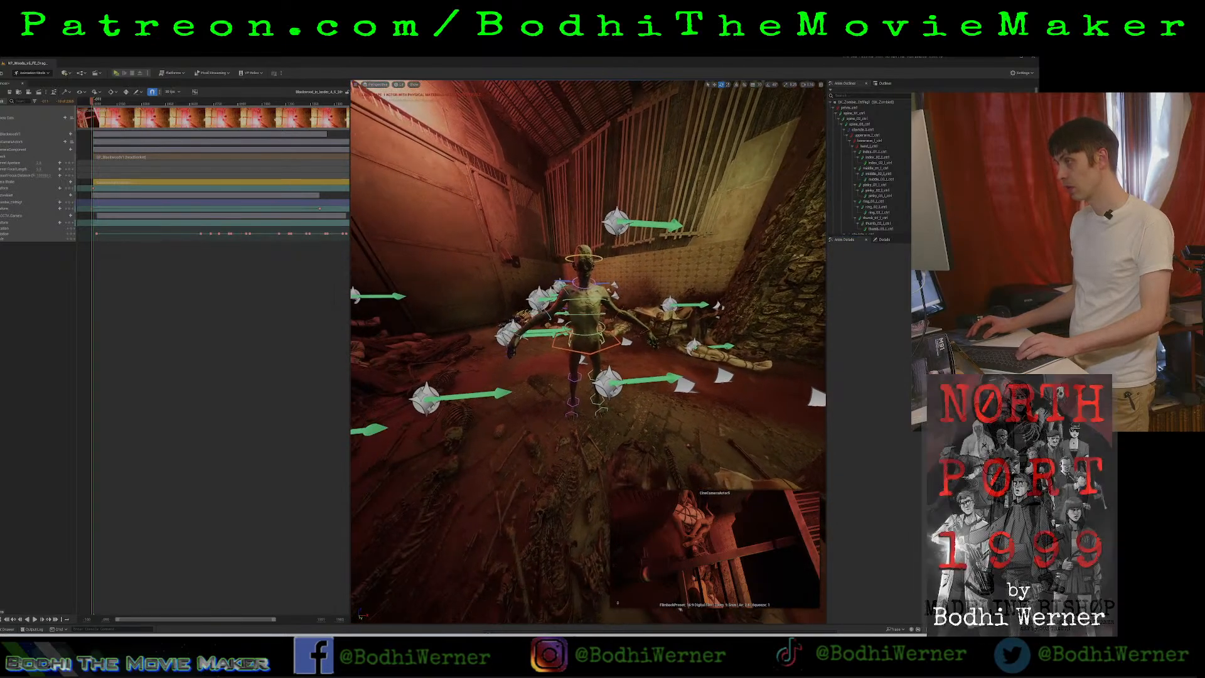
{"action": "key", "text": "w"}
{"action": "key", "text": "s"}
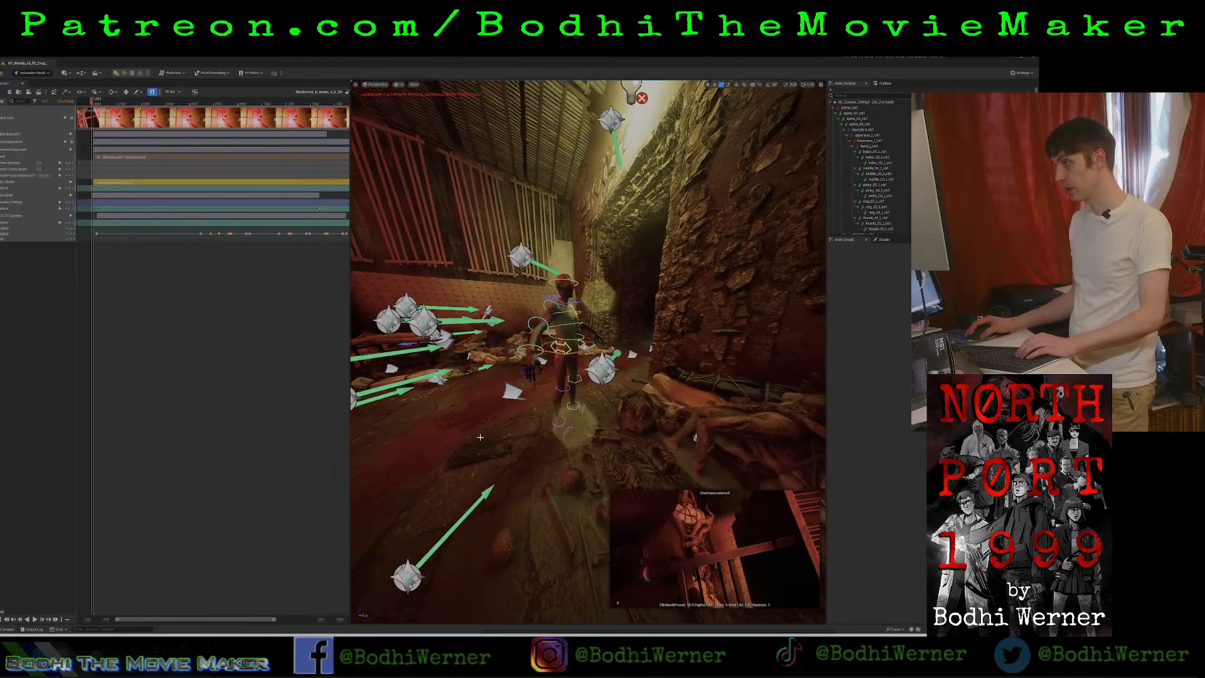
{"action": "mouse_move", "coordinate": [566, 359]}
{"action": "right_mouse_down"}
{"action": "mouse_move", "coordinate": [586, 376]}
{"action": "mouse_move", "coordinate": [567, 358]}
{"action": "right_mouse_up"}
{"action": "key", "text": "w"}
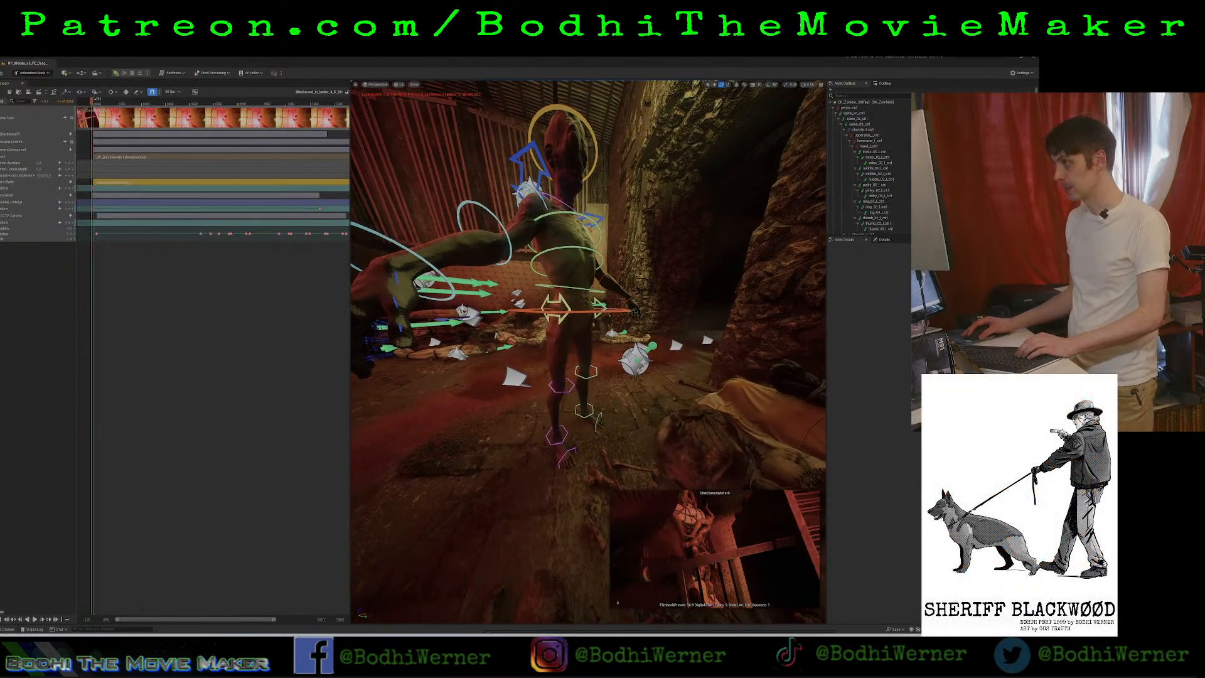
{"action": "left_click", "coordinate": [563, 304]}
{"action": "left_click_drag", "start_coordinate": [570, 339], "coordinate": [681, 321]}
{"action": "left_click", "coordinate": [655, 320]}
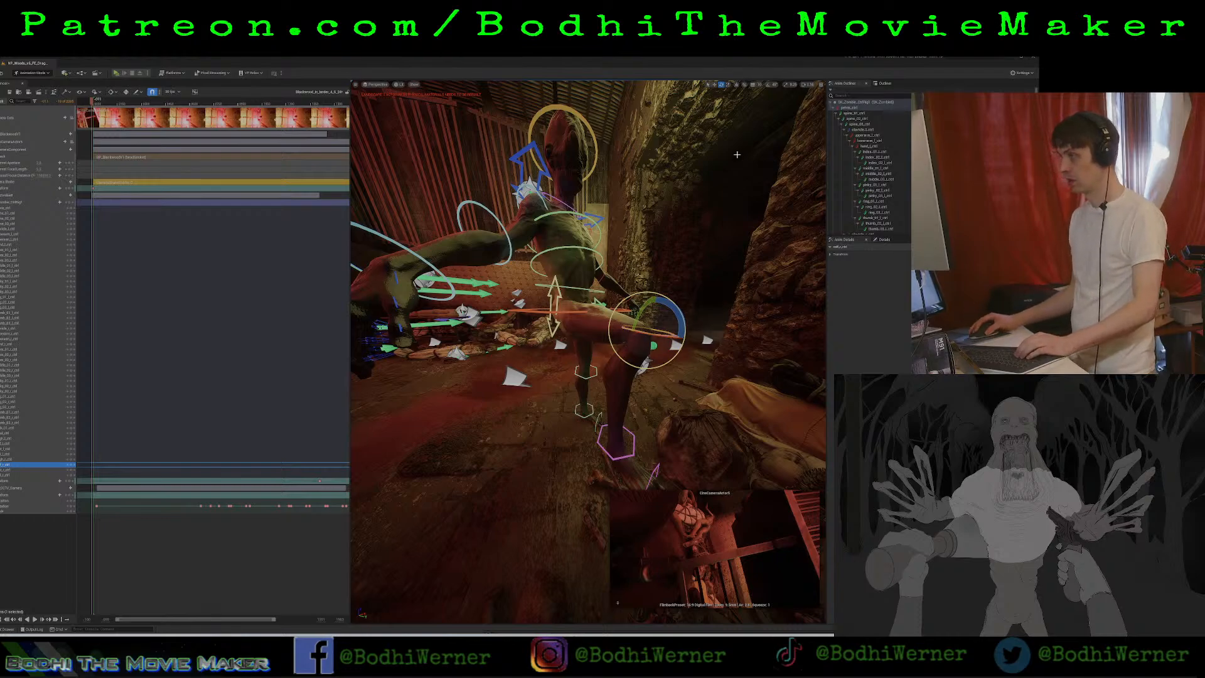
Pose the zombie's left leg in a crouch by rotating its thigh, calf and foot controls.
{"action": "right_click_drag", "start_coordinate": [585, 392], "coordinate": [439, 398]}
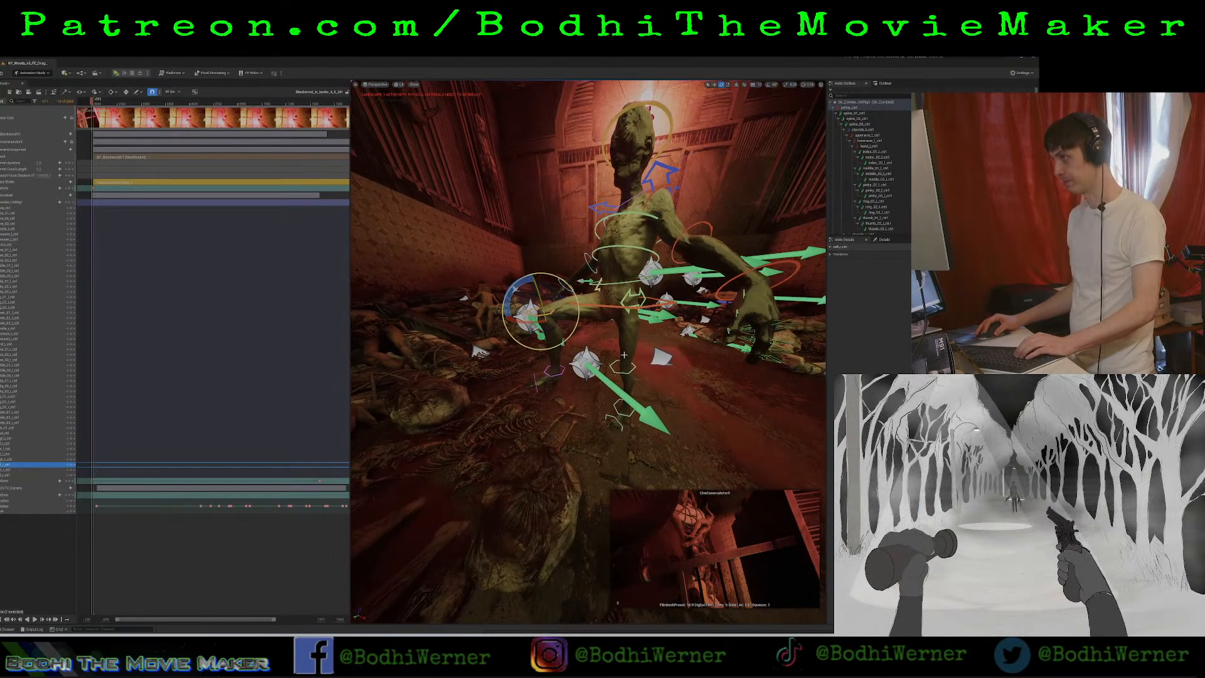
{"action": "left_click", "coordinate": [601, 292]}
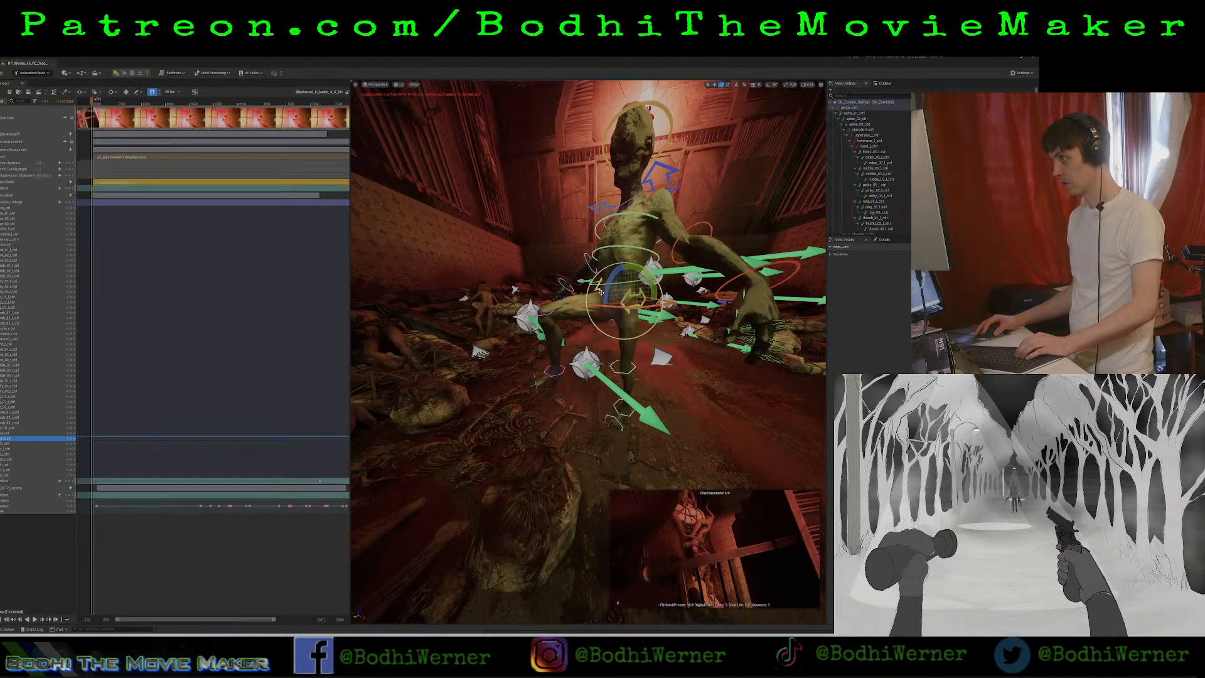
{"action": "left_click_drag", "start_coordinate": [604, 288], "coordinate": [591, 312]}
{"action": "left_click", "coordinate": [568, 334]}
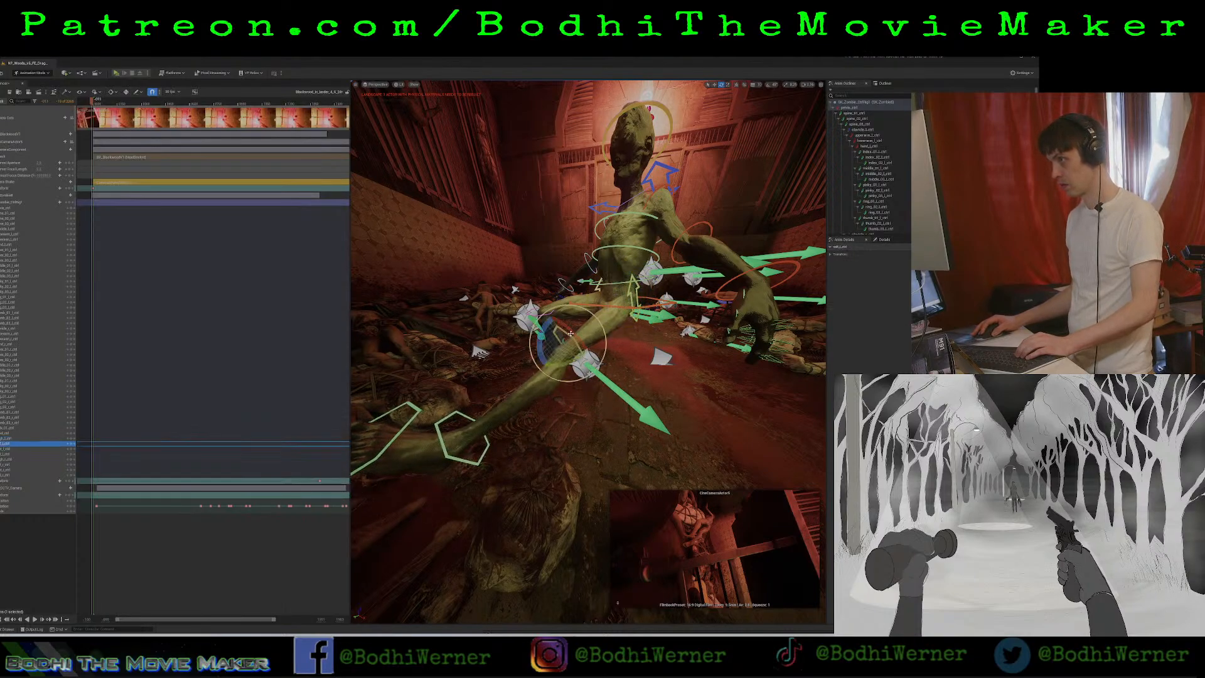
{"action": "left_click_drag", "start_coordinate": [542, 340], "coordinate": [560, 416]}
{"action": "left_click", "coordinate": [559, 418]}
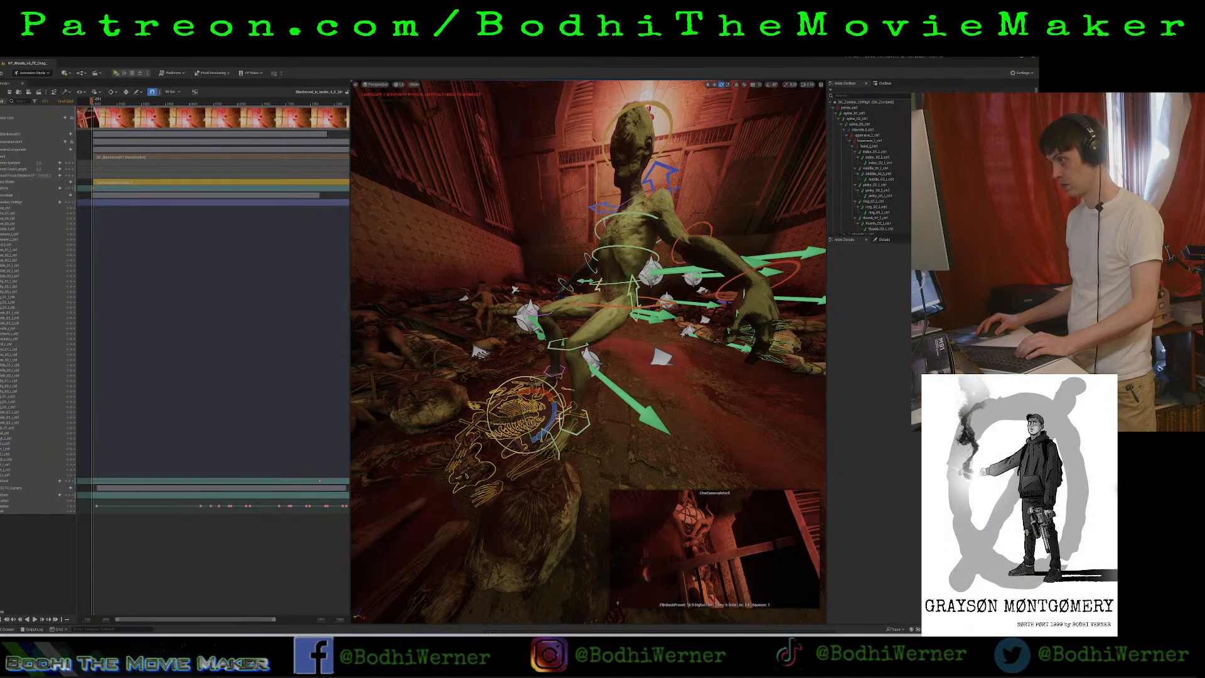
{"action": "left_click", "coordinate": [563, 425]}
{"action": "left_click_drag", "start_coordinate": [557, 411], "coordinate": [566, 395]}
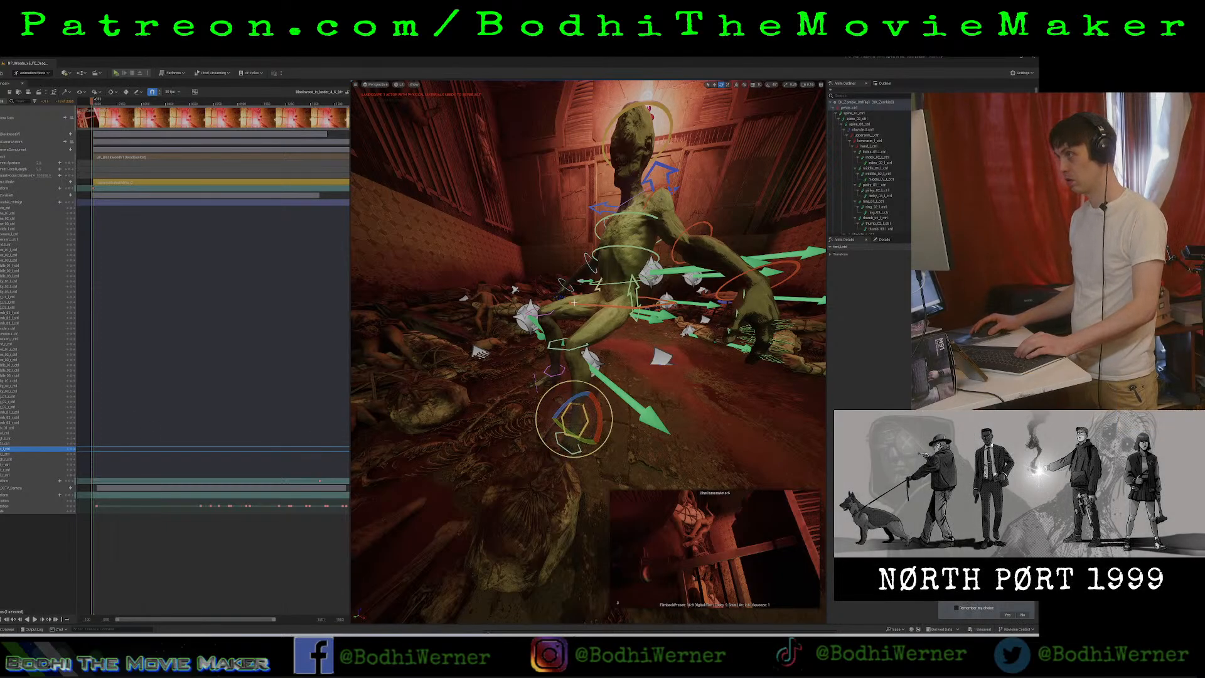
Key the zombie's posed leg controls at the playhead, from the left foot, calf and thigh to the right leg.
{"action": "mouse_move", "coordinate": [583, 351]}
{"action": "right_mouse_down"}
{"action": "mouse_move", "coordinate": [483, 355]}
{"action": "mouse_move", "coordinate": [590, 364]}
{"action": "right_mouse_up"}
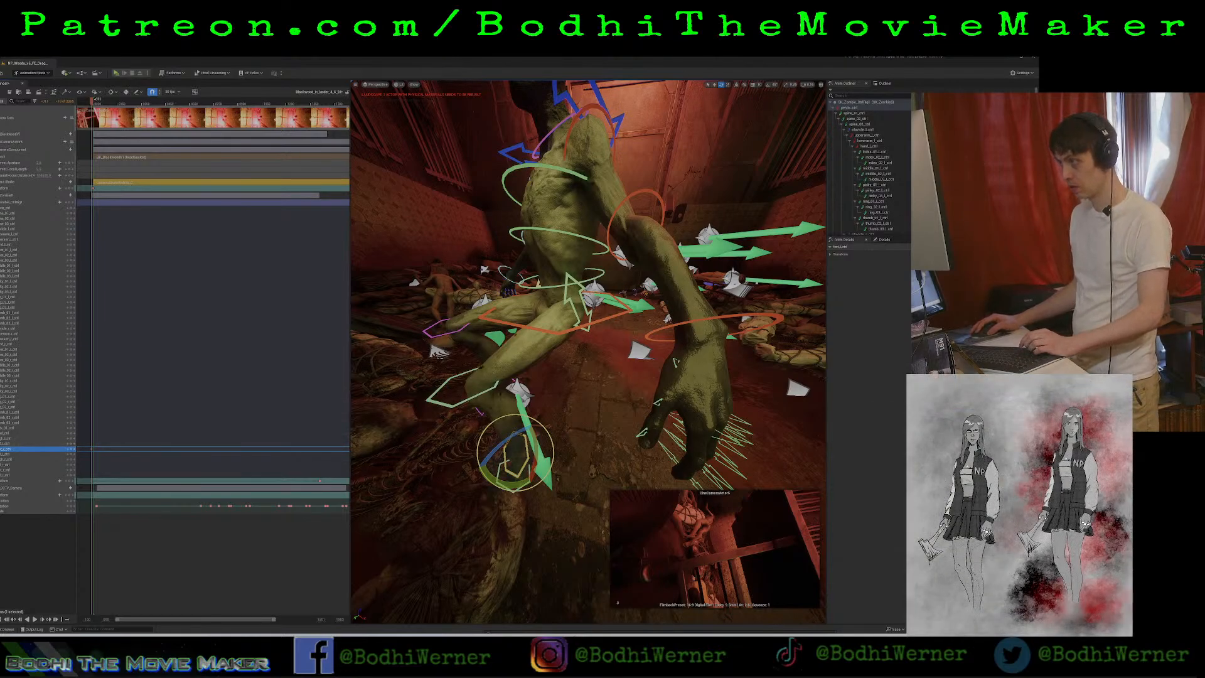
{"action": "left_click", "coordinate": [67, 443]}
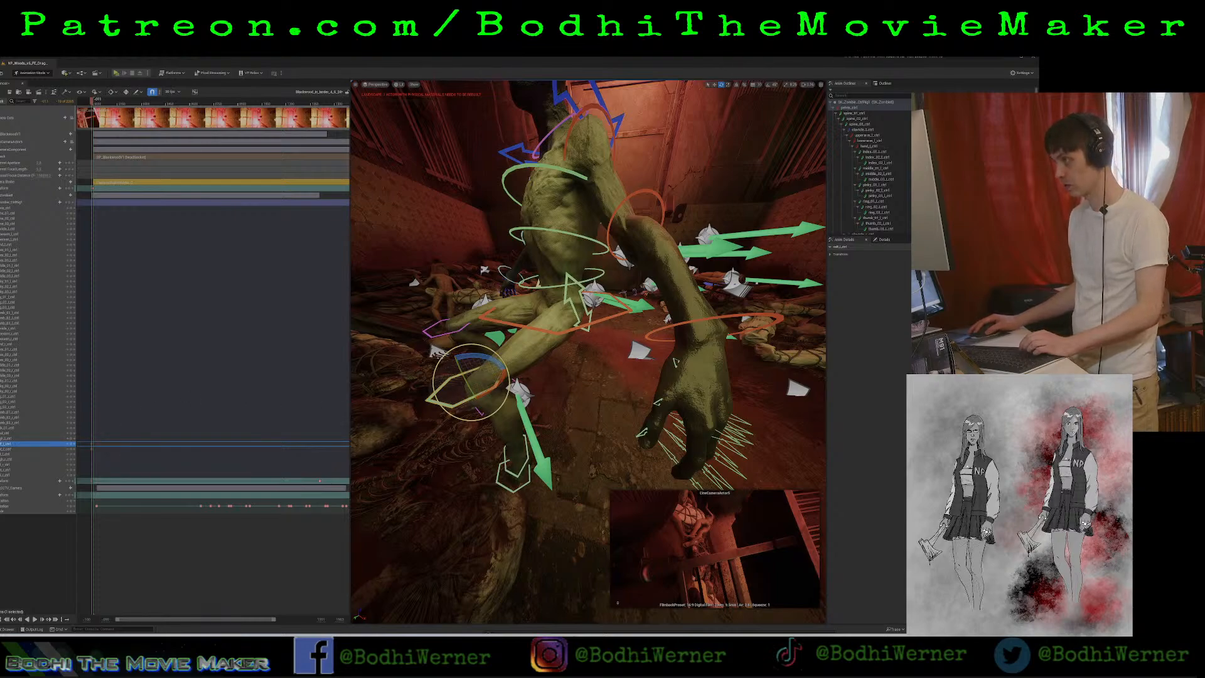
{"action": "left_click", "coordinate": [573, 297]}
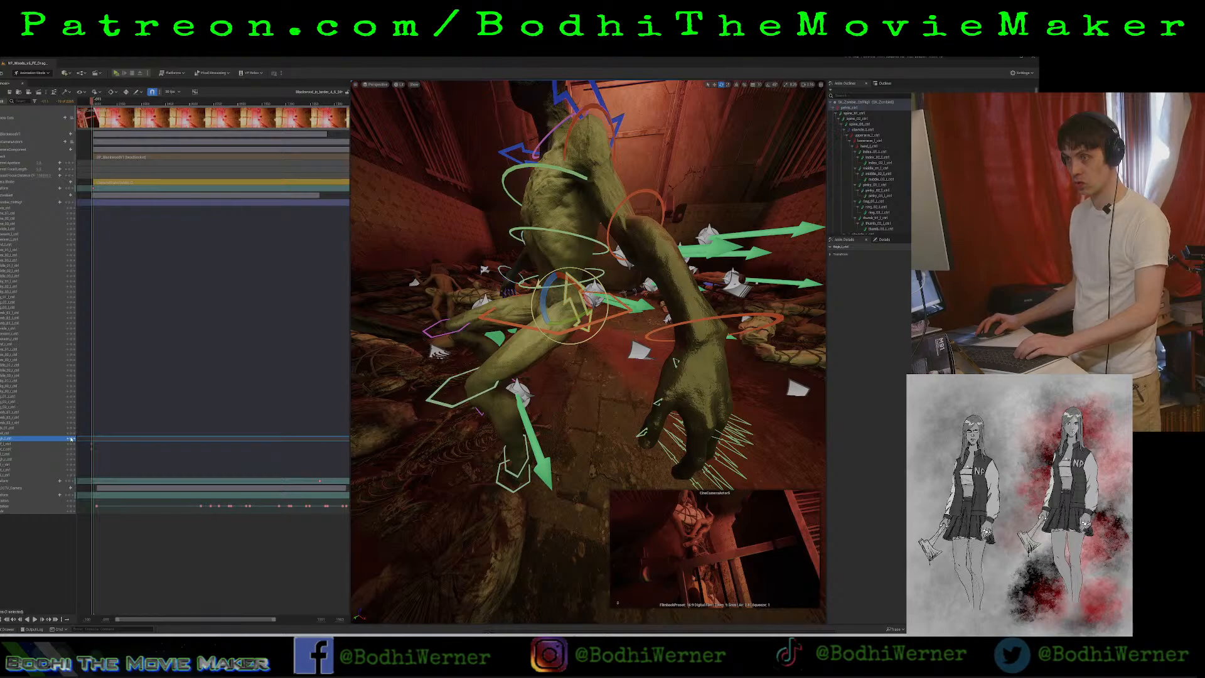
{"action": "right_click_drag", "start_coordinate": [526, 295], "coordinate": [585, 337]}
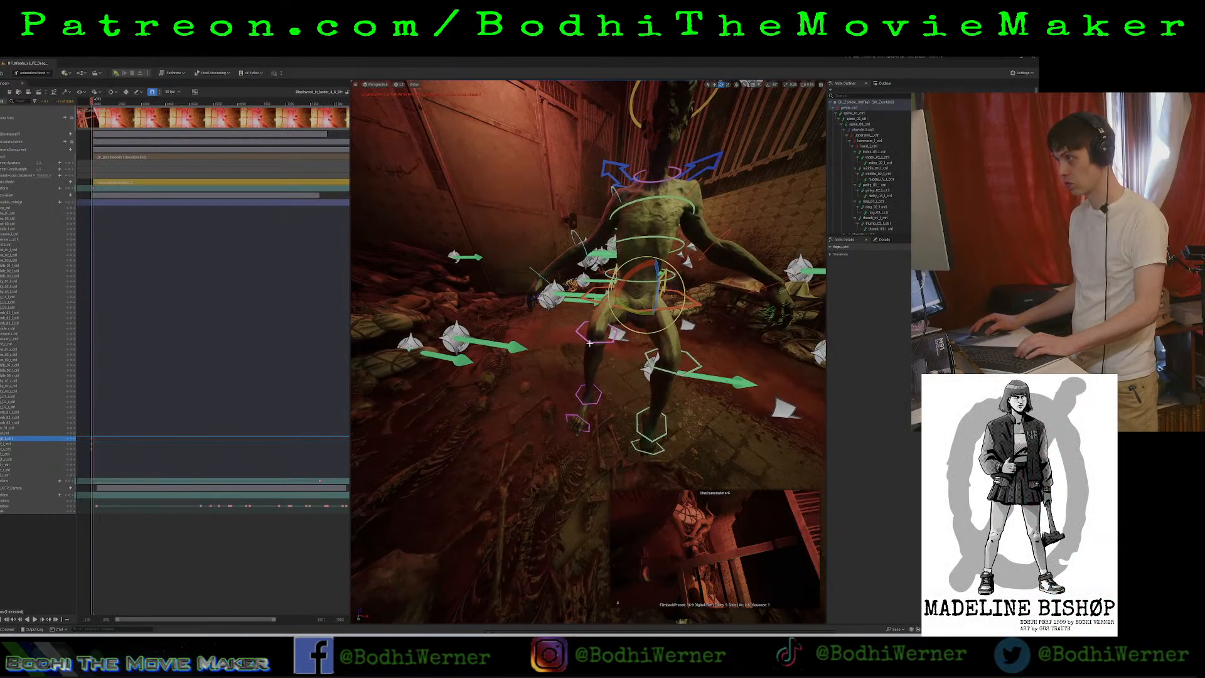
{"action": "left_click", "coordinate": [590, 343]}
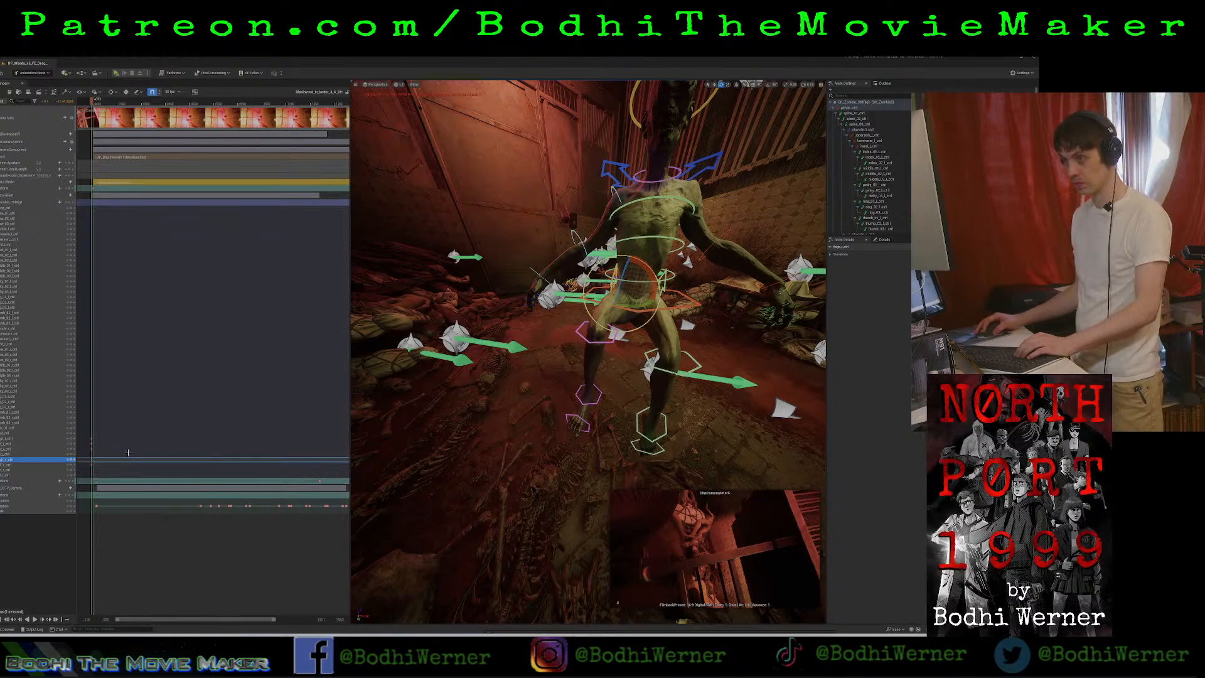
Rotate the zombie's left upper arm so the arm reaches forward over the corpse pile.
{"action": "key", "text": "d"}
{"action": "right_click_drag", "start_coordinate": [565, 277], "coordinate": [530, 172]}
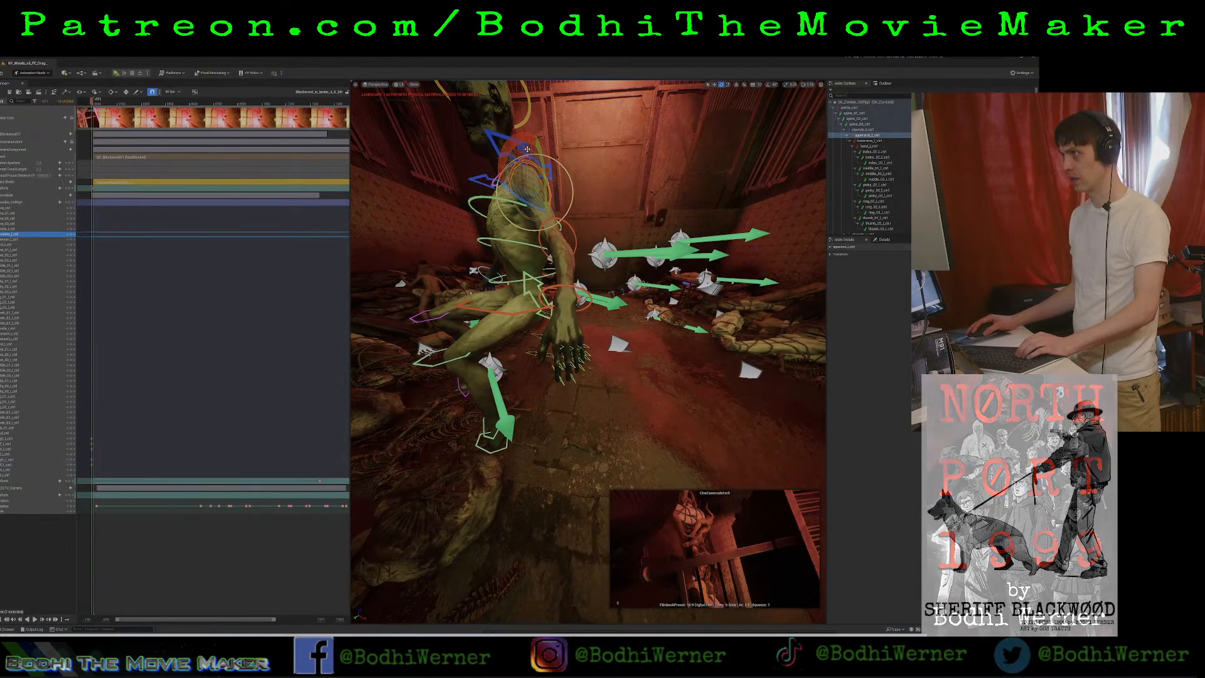
{"action": "left_click", "coordinate": [513, 189]}
{"action": "left_click_drag", "start_coordinate": [514, 197], "coordinate": [495, 229]}
{"action": "key", "text": "a"}
{"action": "right_click_drag", "start_coordinate": [496, 229], "coordinate": [558, 273]}
{"action": "right_click_drag", "start_coordinate": [480, 173], "coordinate": [519, 173]}
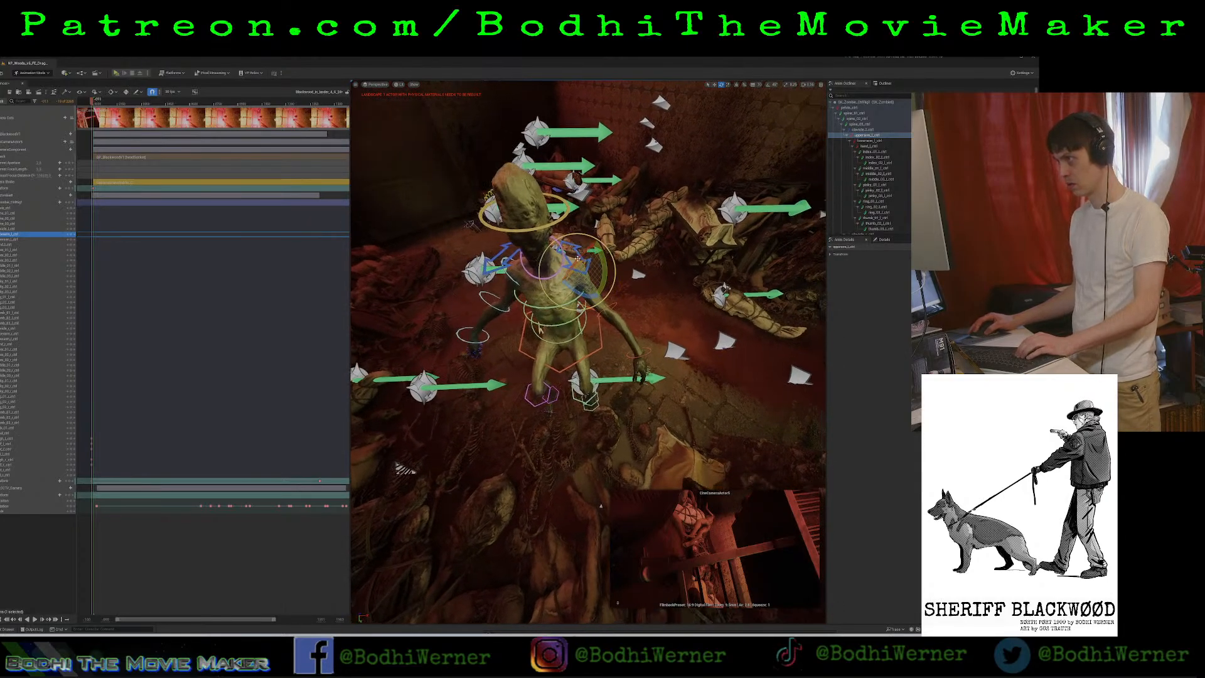
{"action": "left_click_drag", "start_coordinate": [576, 296], "coordinate": [521, 334]}
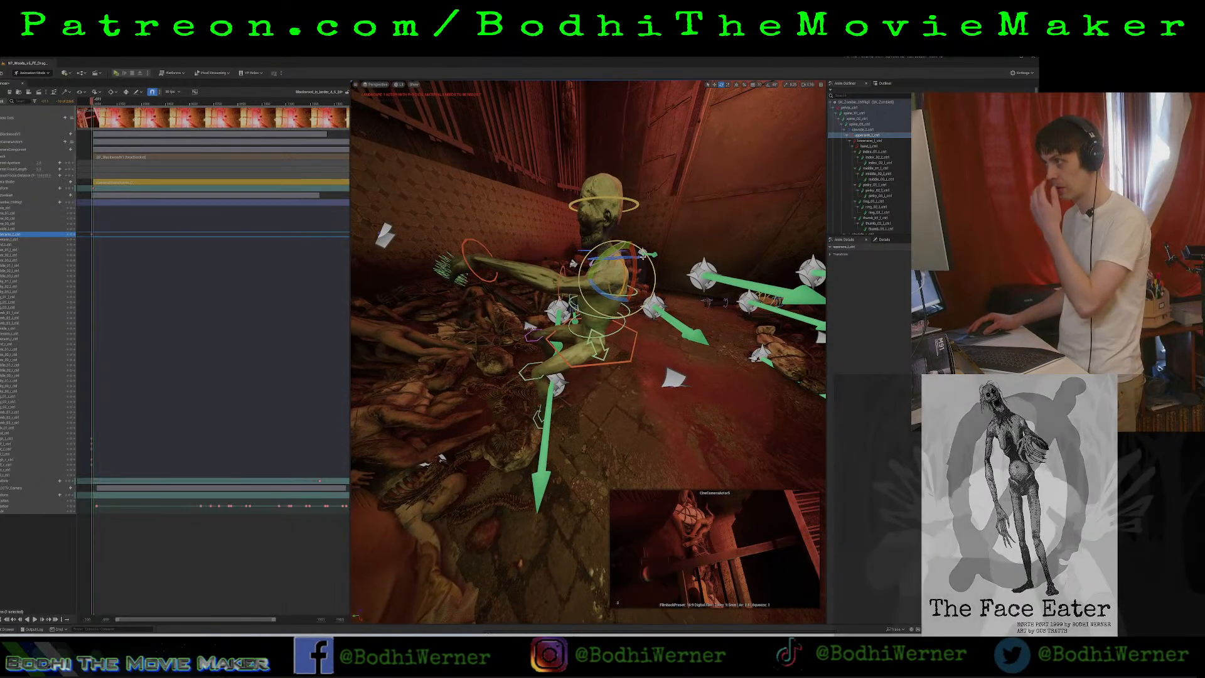
Rotate the zombie's left clavicle to angle the outstretched arm inward, and key the clavicle control.
{"action": "left_click", "coordinate": [36, 229]}
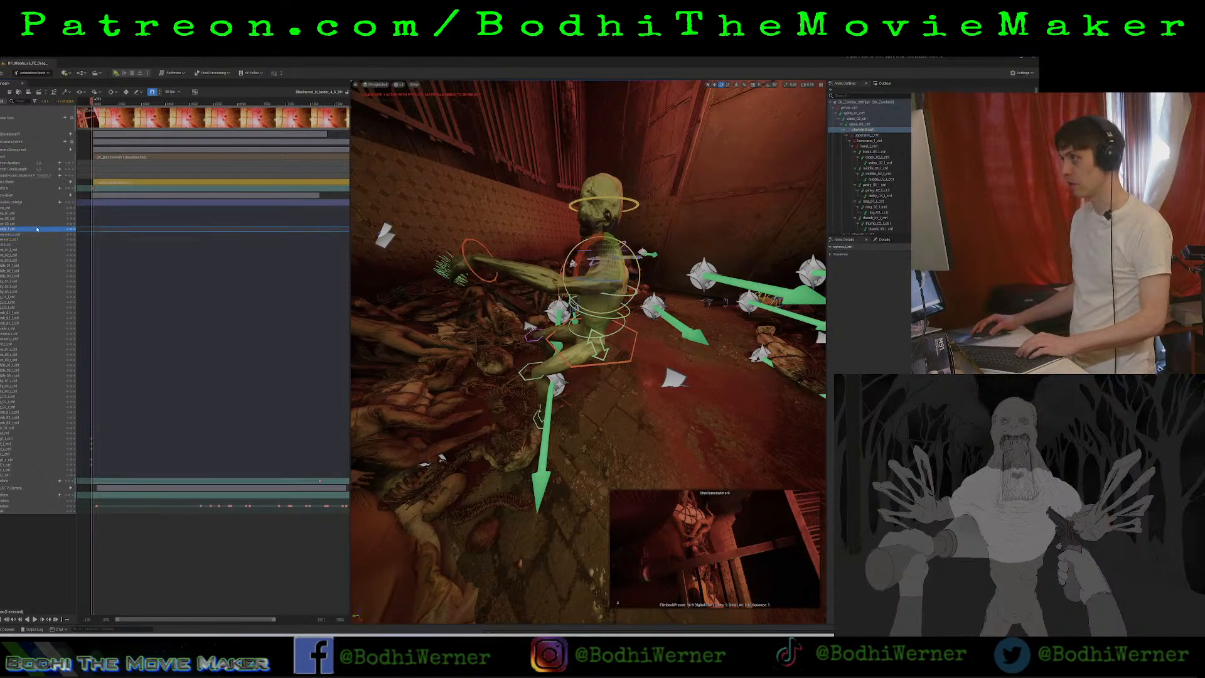
{"action": "left_click_drag", "start_coordinate": [600, 282], "coordinate": [619, 281]}
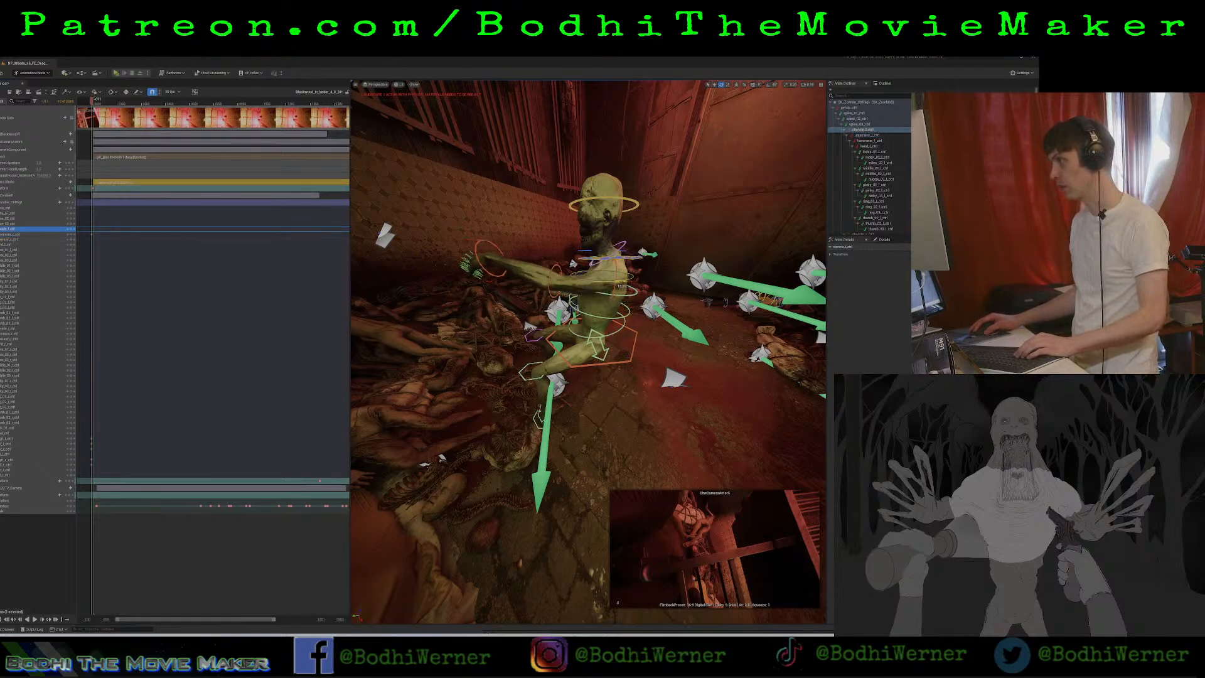
{"action": "mouse_move", "coordinate": [619, 281]}
{"action": "right_mouse_down"}
{"action": "mouse_move", "coordinate": [496, 284]}
{"action": "mouse_move", "coordinate": [502, 333]}
{"action": "mouse_move", "coordinate": [565, 370]}
{"action": "mouse_move", "coordinate": [617, 302]}
{"action": "right_mouse_up"}
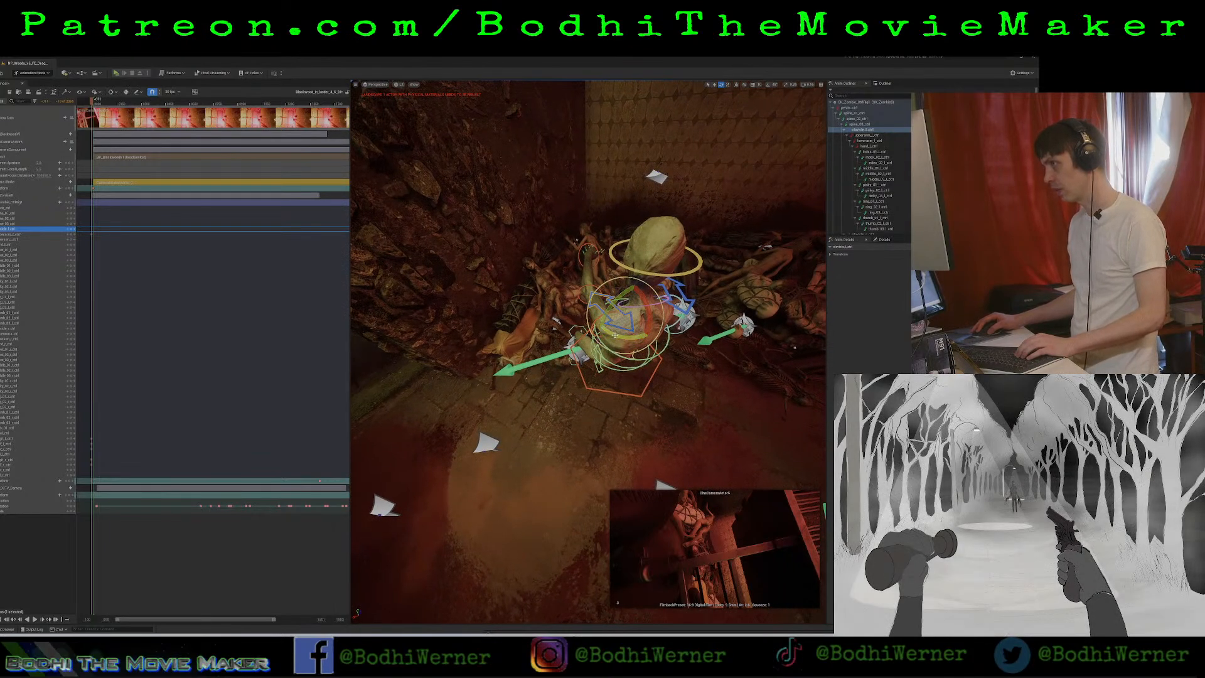
{"action": "left_click_drag", "start_coordinate": [615, 335], "coordinate": [597, 339]}
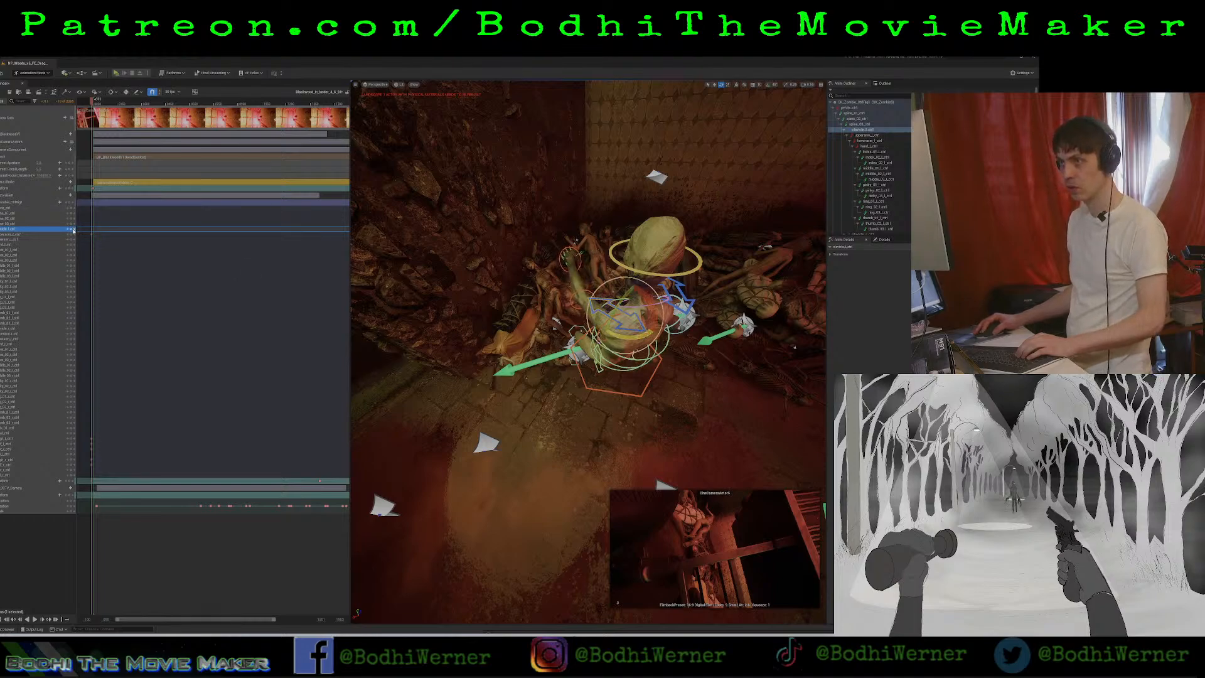
Adjust the bend of the zombie's left elbow by rotating the left lower arm control.
{"action": "left_click", "coordinate": [43, 240]}
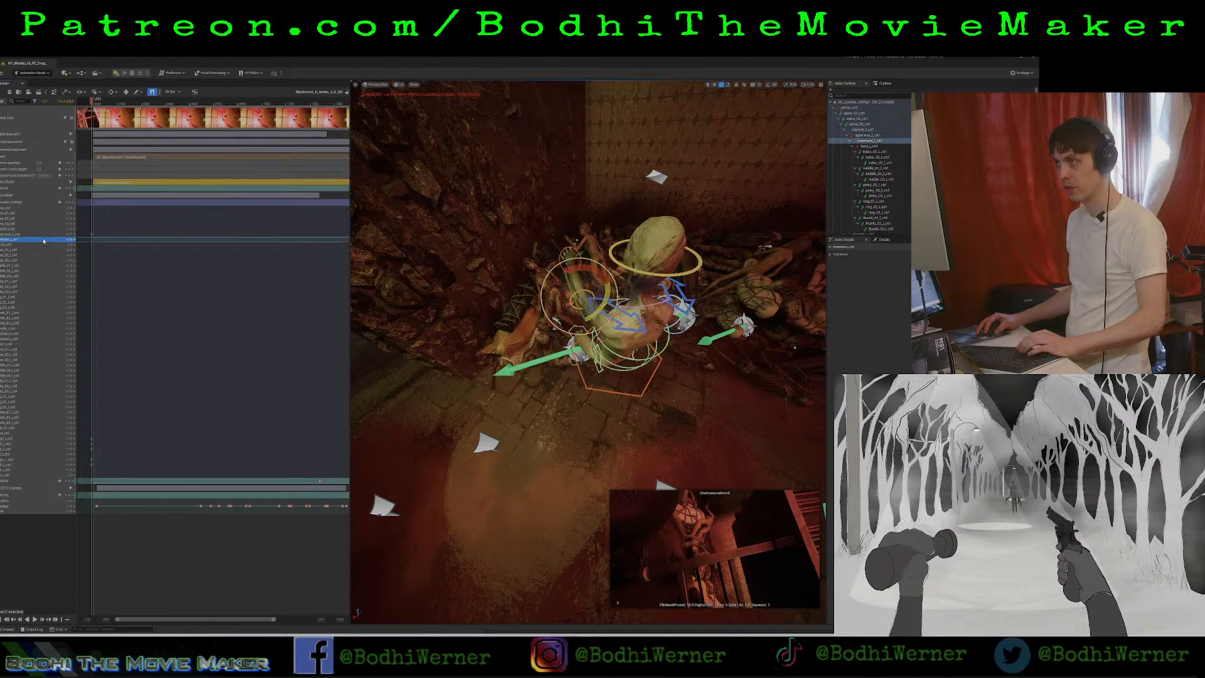
{"action": "scroll", "coordinate": [540, 298], "scroll_direction": "up", "scroll_amount": 2}
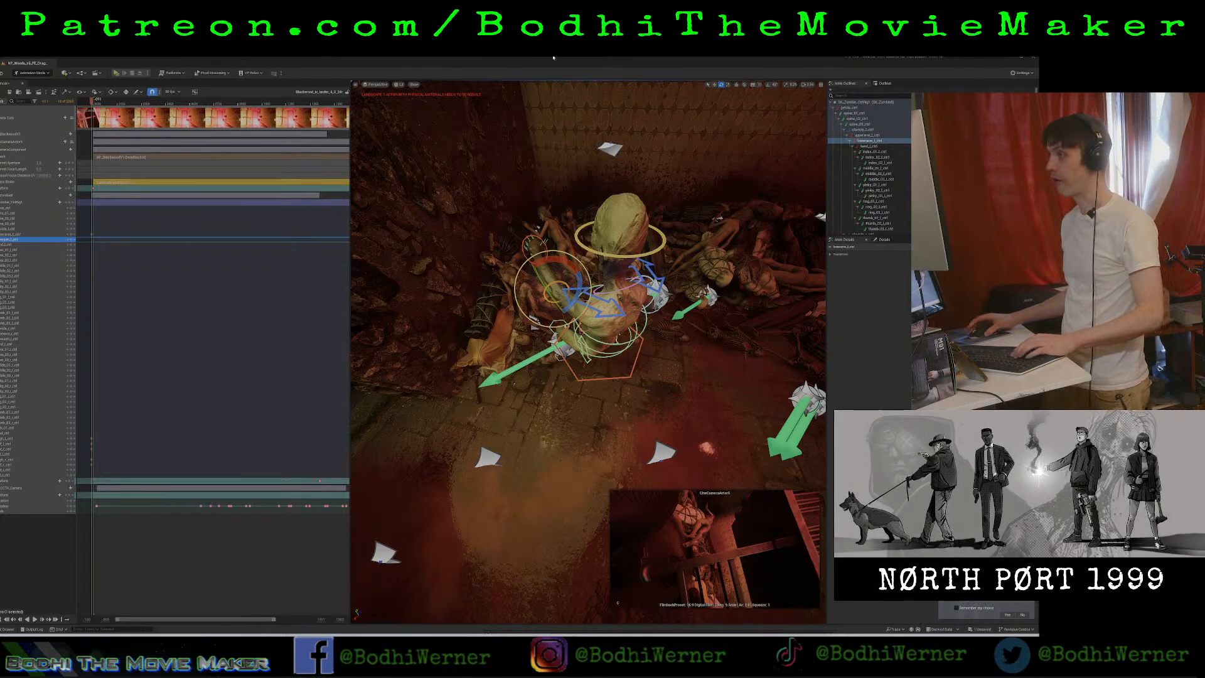
{"action": "right_click_drag", "start_coordinate": [565, 302], "coordinate": [631, 364]}
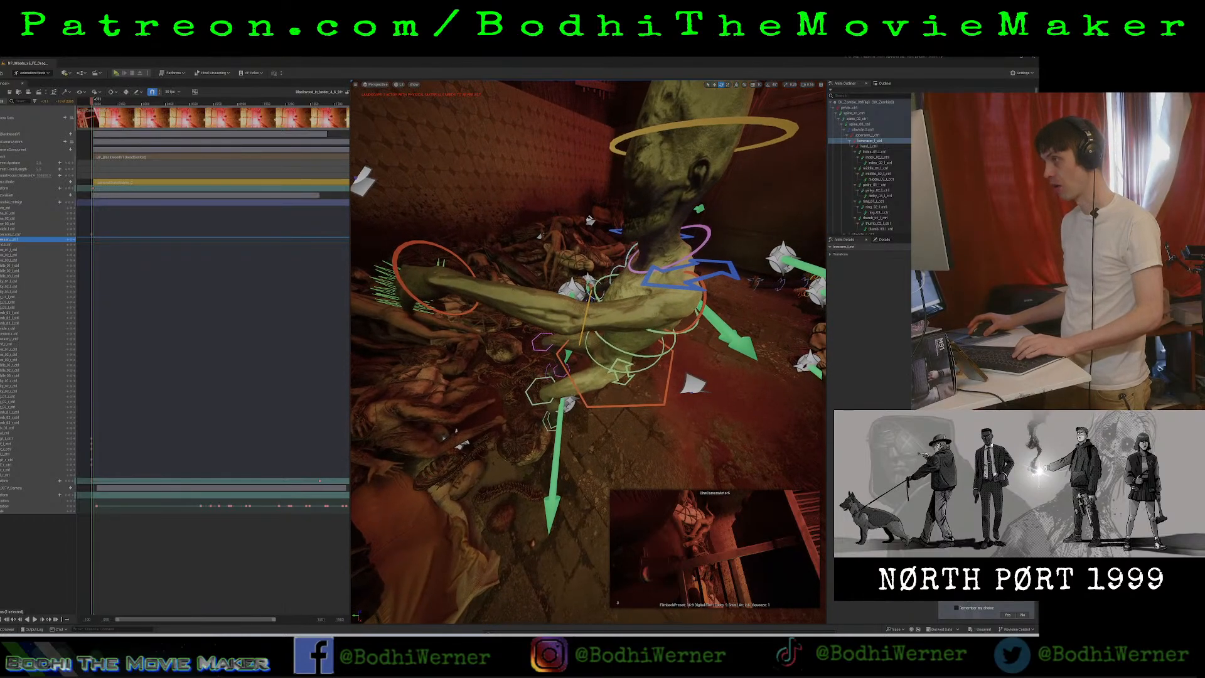
{"action": "left_click", "coordinate": [589, 302]}
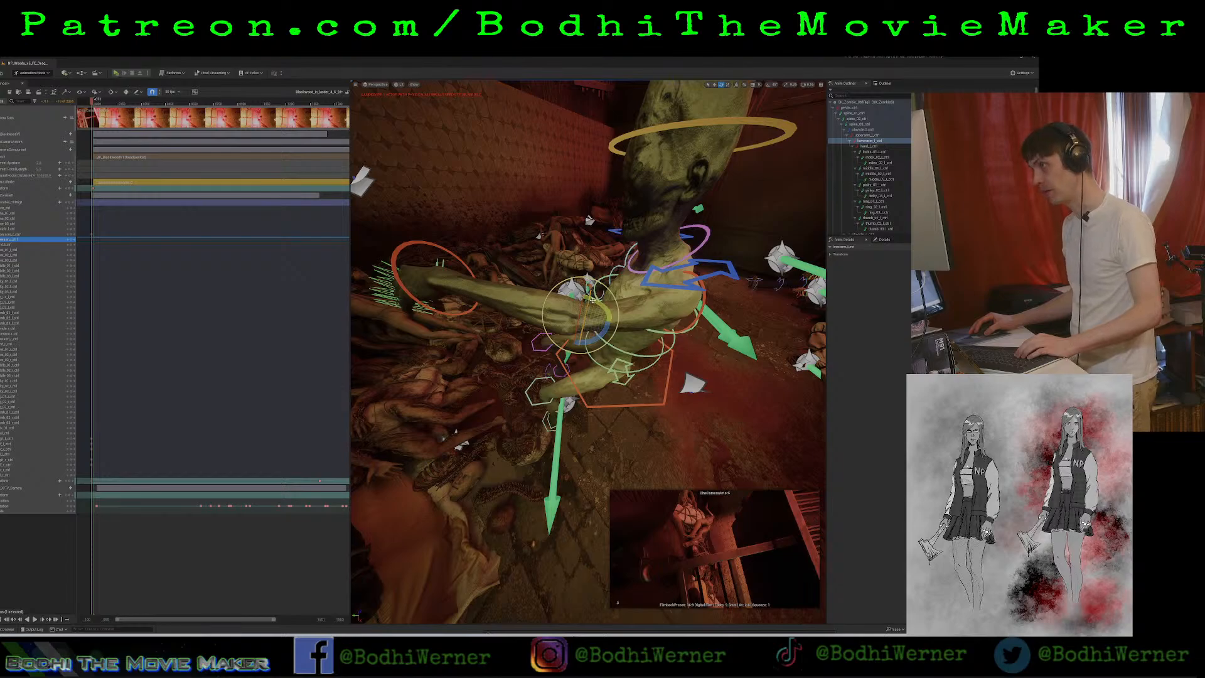
{"action": "left_click_drag", "start_coordinate": [592, 300], "coordinate": [546, 304]}
{"action": "right_click_drag", "start_coordinate": [550, 305], "coordinate": [606, 276]}
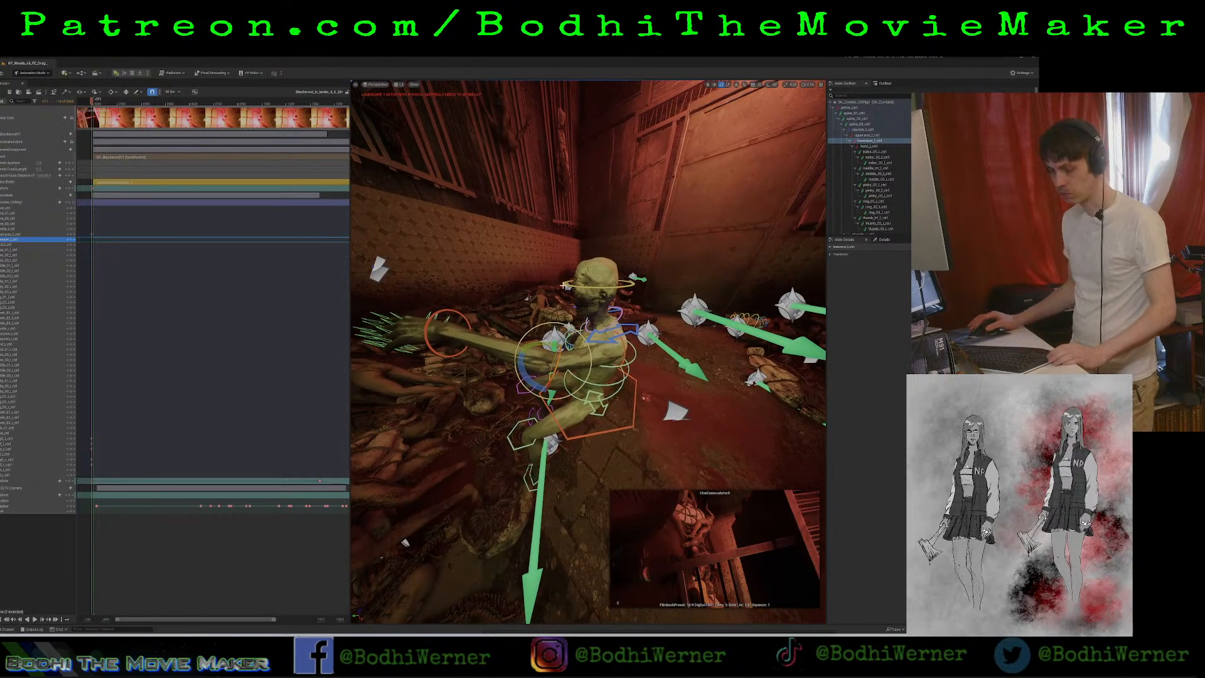
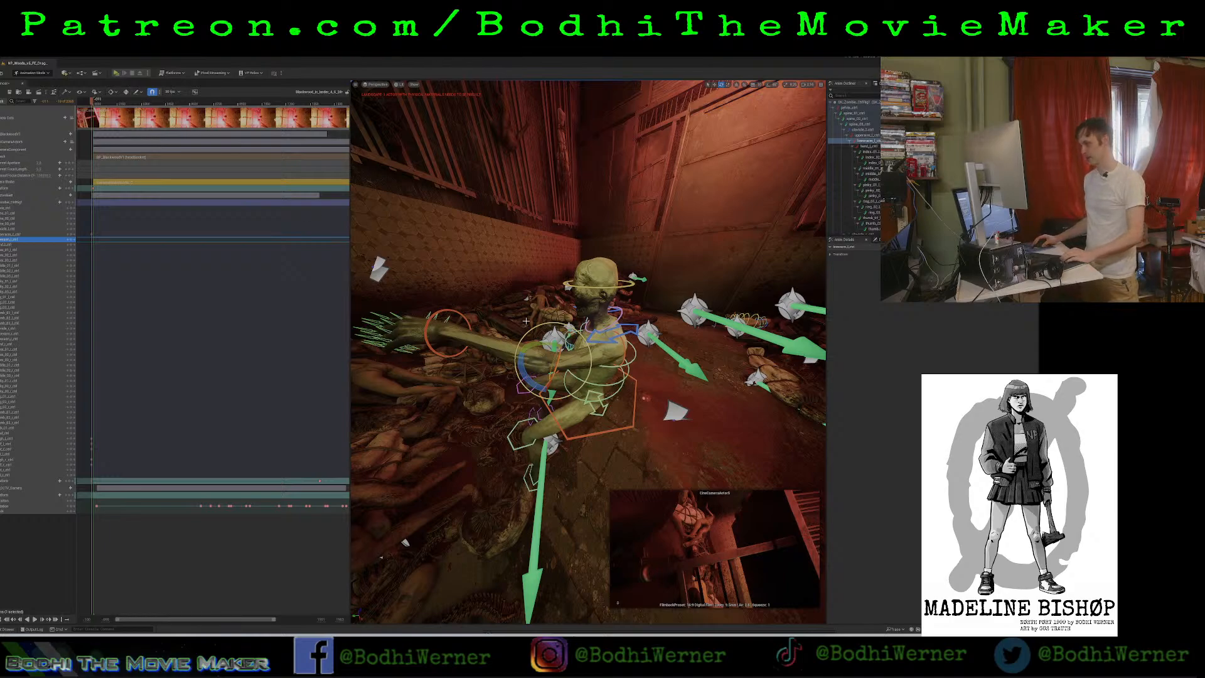
Rotate the zombie's left lower arm so the forearm bends inward and upward in front of the torso.
{"action": "right_click_drag", "start_coordinate": [543, 337], "coordinate": [440, 399]}
{"action": "key", "text": "w"}
{"action": "key", "text": "s"}
{"action": "key", "text": "d"}
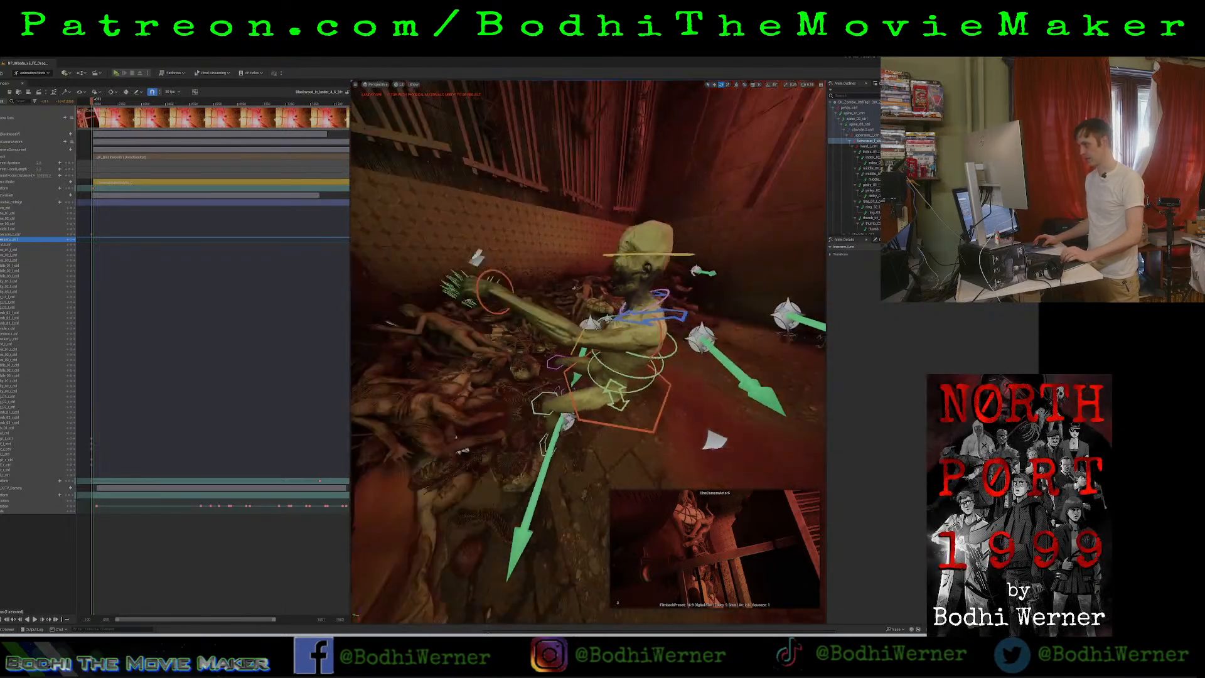
{"action": "key", "text": "s"}
{"action": "key", "text": "d"}
{"action": "key", "text": "e"}
{"action": "key", "text": "w"}
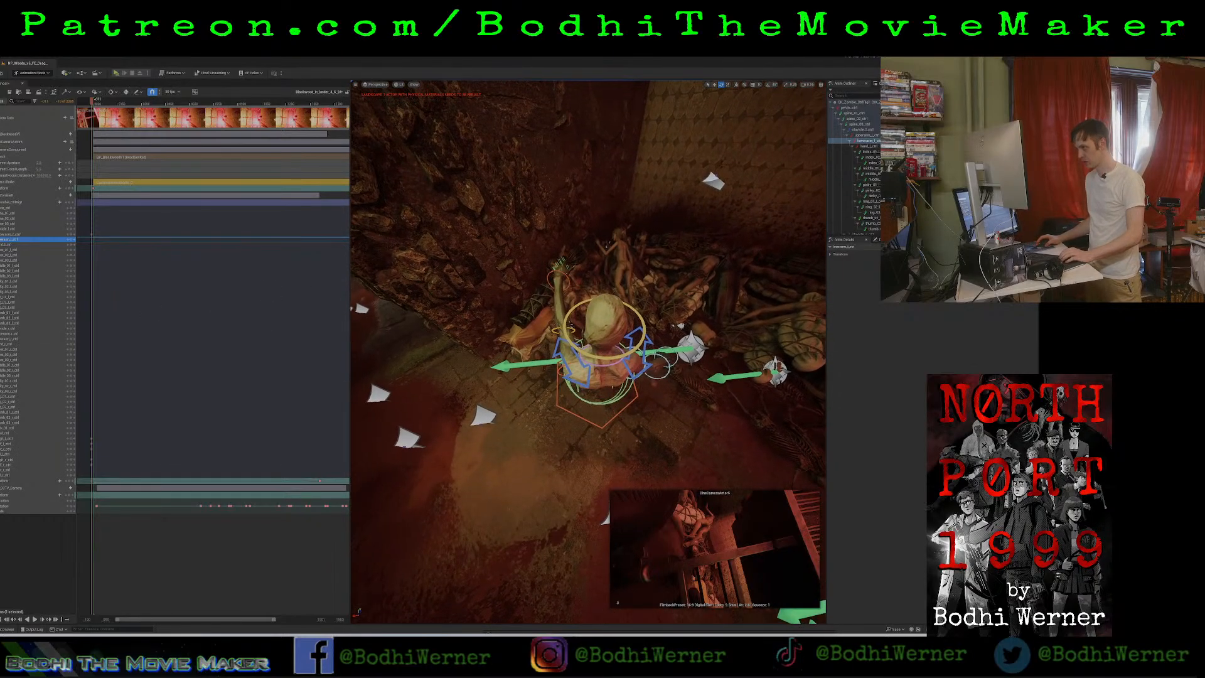
{"action": "left_click", "coordinate": [582, 371]}
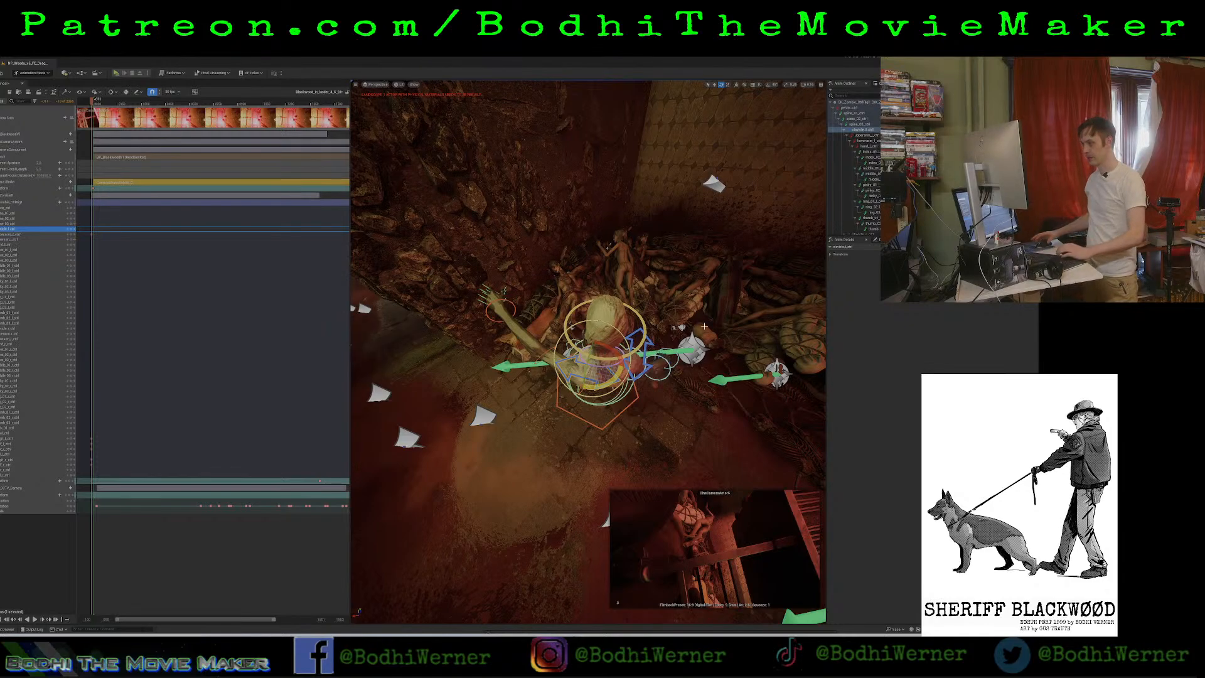
{"action": "left_click", "coordinate": [538, 355]}
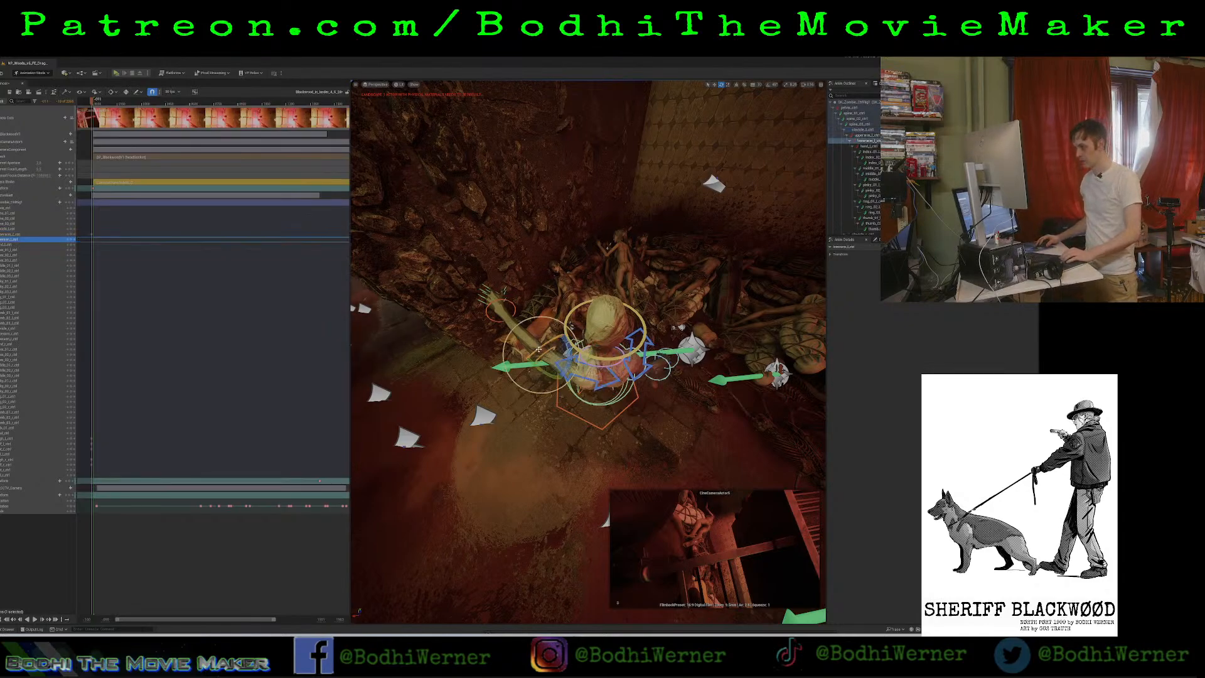
{"action": "left_click_drag", "start_coordinate": [566, 356], "coordinate": [562, 375]}
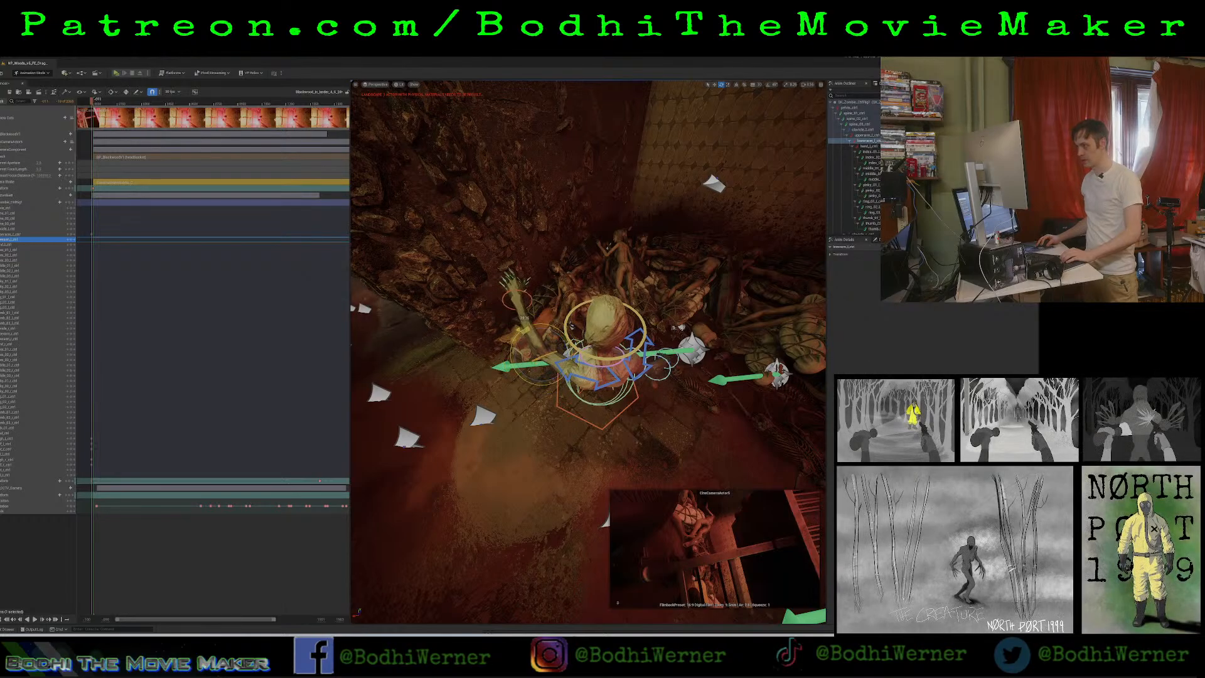
{"action": "left_click_drag", "start_coordinate": [527, 323], "coordinate": [572, 326]}
{"action": "key", "text": "w"}
{"action": "right_click_drag", "start_coordinate": [571, 326], "coordinate": [490, 254]}
{"action": "key", "text": "s"}
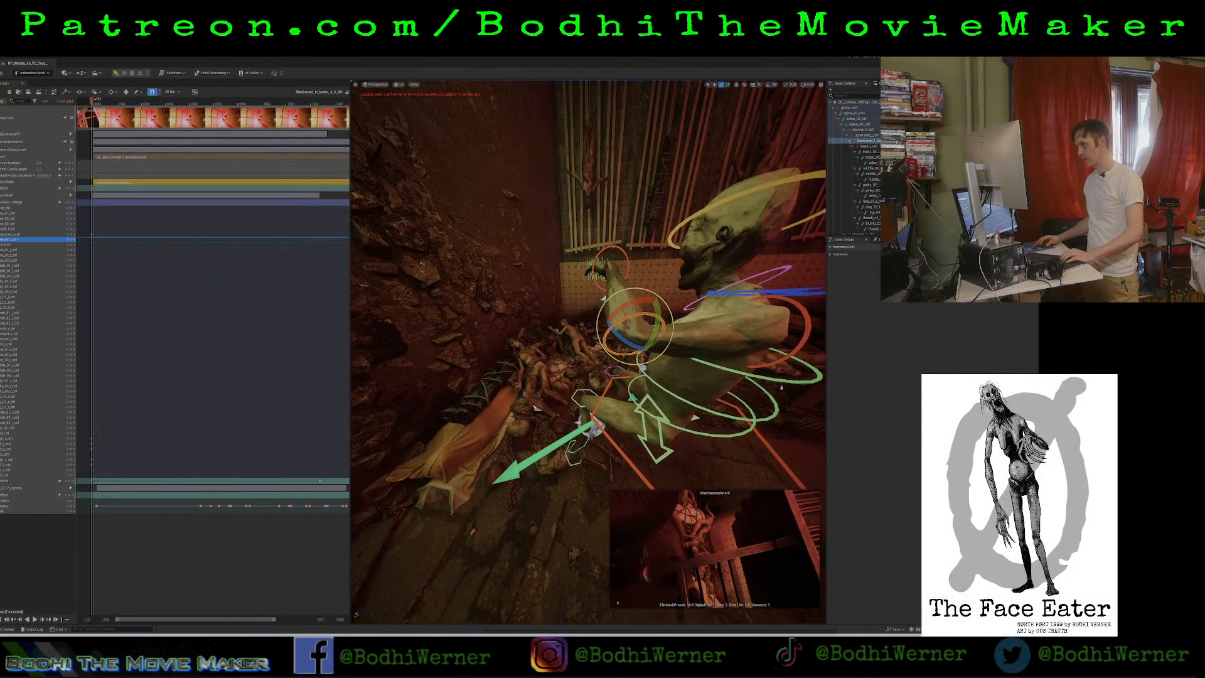
Bend the zombie's left hand upward at the wrist, and key the left lower arm control.
{"action": "left_click", "coordinate": [615, 249]}
{"action": "left_click_drag", "start_coordinate": [626, 243], "coordinate": [624, 191]}
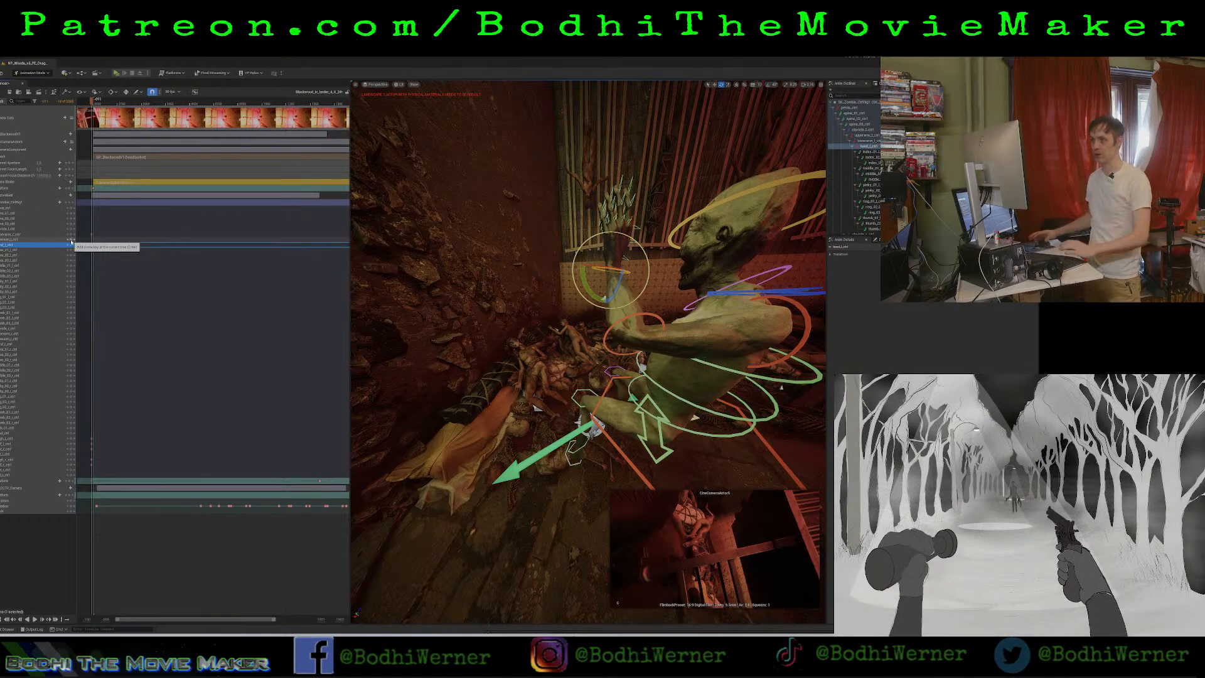
{"action": "left_click", "coordinate": [72, 240]}
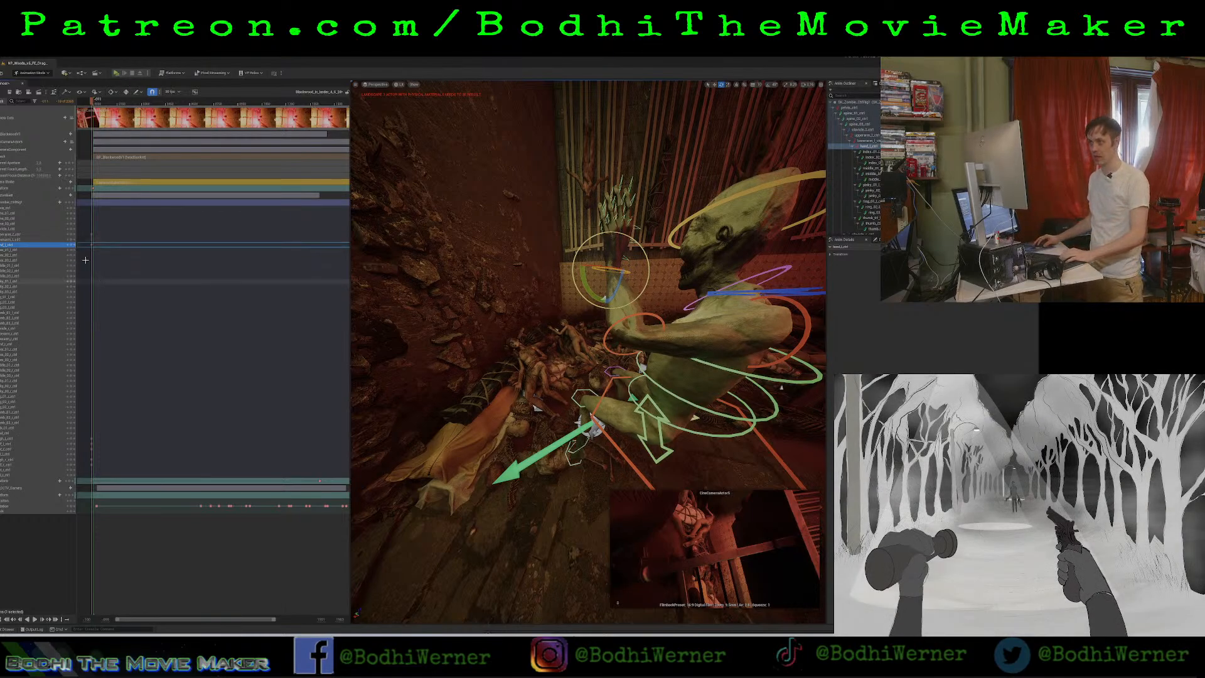
Rotate the zombie's right clavicle to adjust the angle of the right shoulder.
{"action": "left_click_drag", "start_coordinate": [532, 280], "coordinate": [377, 301], "text": "alt"}
{"action": "right_click_drag", "start_coordinate": [565, 314], "coordinate": [565, 363]}
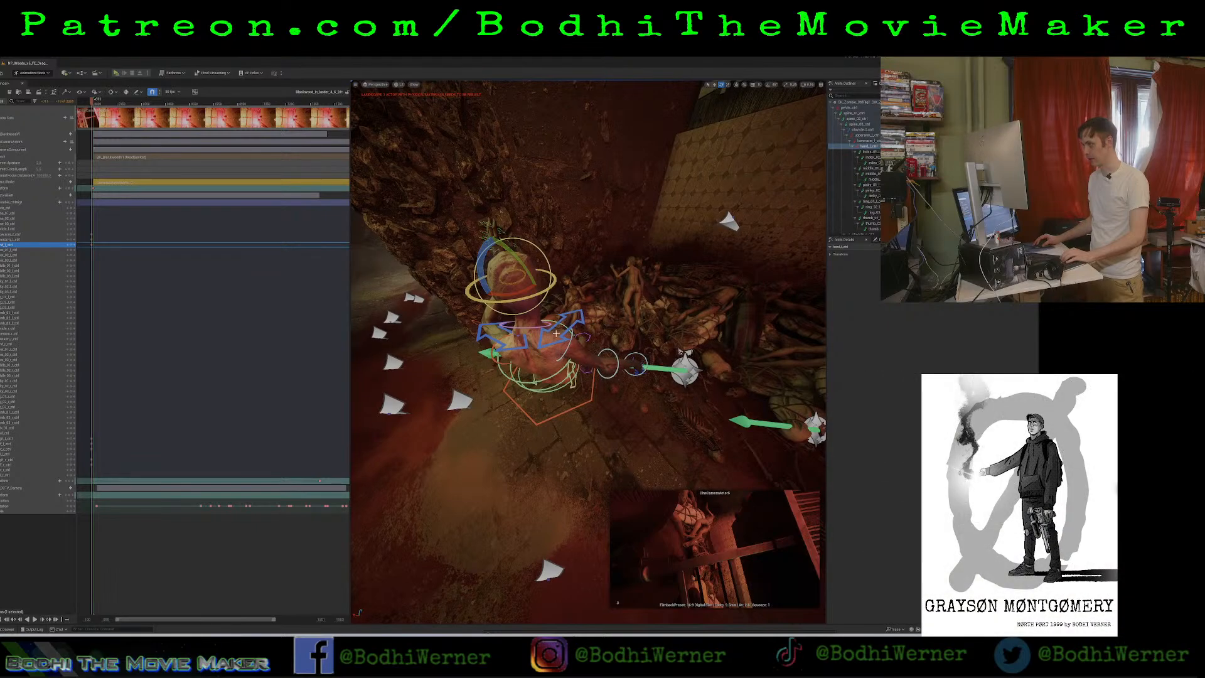
{"action": "left_click", "coordinate": [558, 331]}
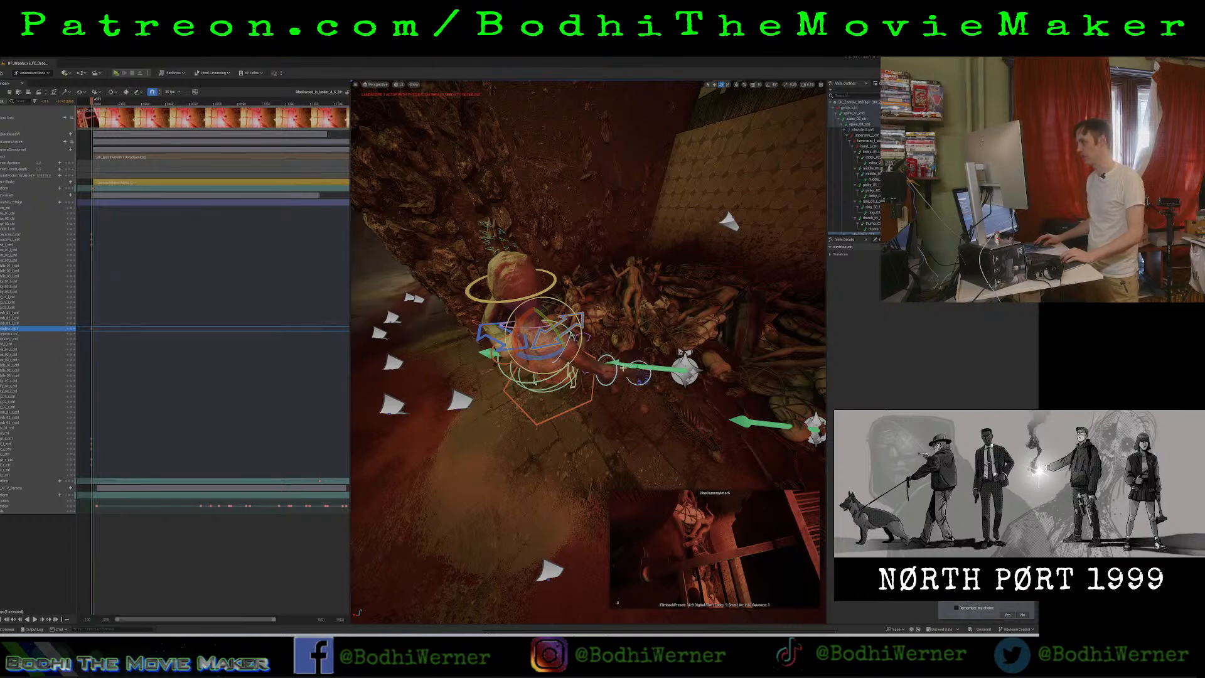
{"action": "left_click", "coordinate": [631, 366]}
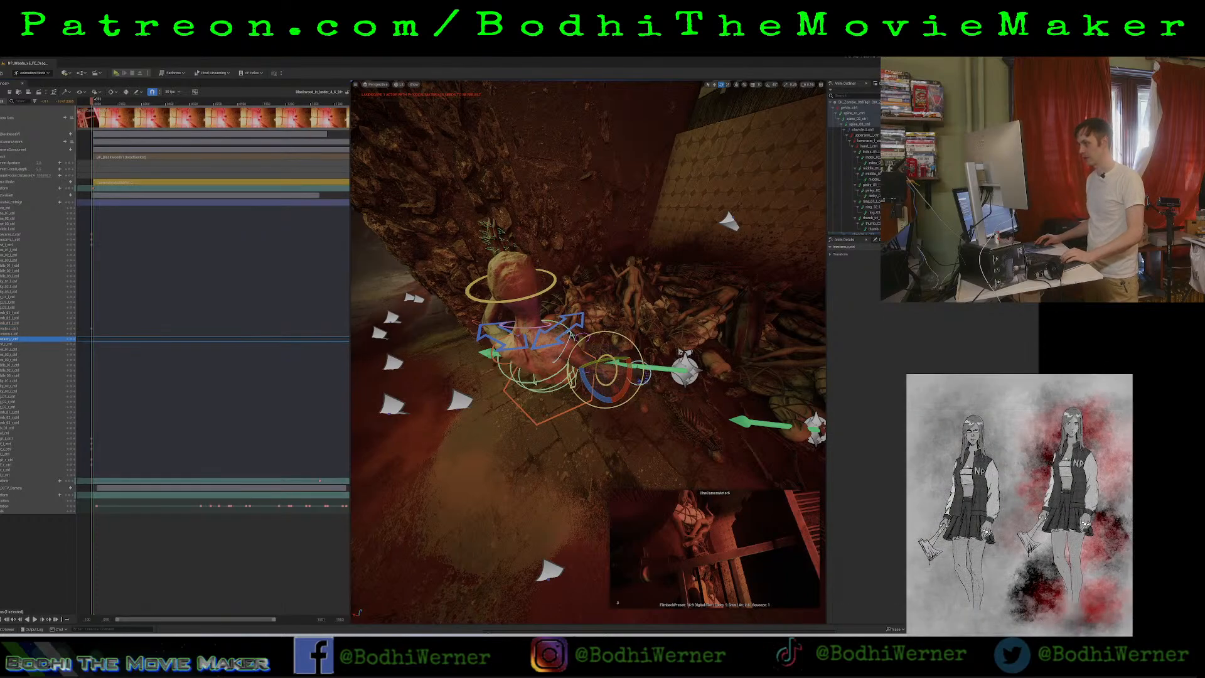
{"action": "left_click", "coordinate": [562, 335]}
{"action": "mouse_move", "coordinate": [556, 329]}
{"action": "left_mouse_down"}
{"action": "mouse_move", "coordinate": [541, 323]}
{"action": "mouse_move", "coordinate": [535, 349]}
{"action": "mouse_move", "coordinate": [611, 352]}
{"action": "mouse_move", "coordinate": [555, 339]}
{"action": "left_mouse_up"}
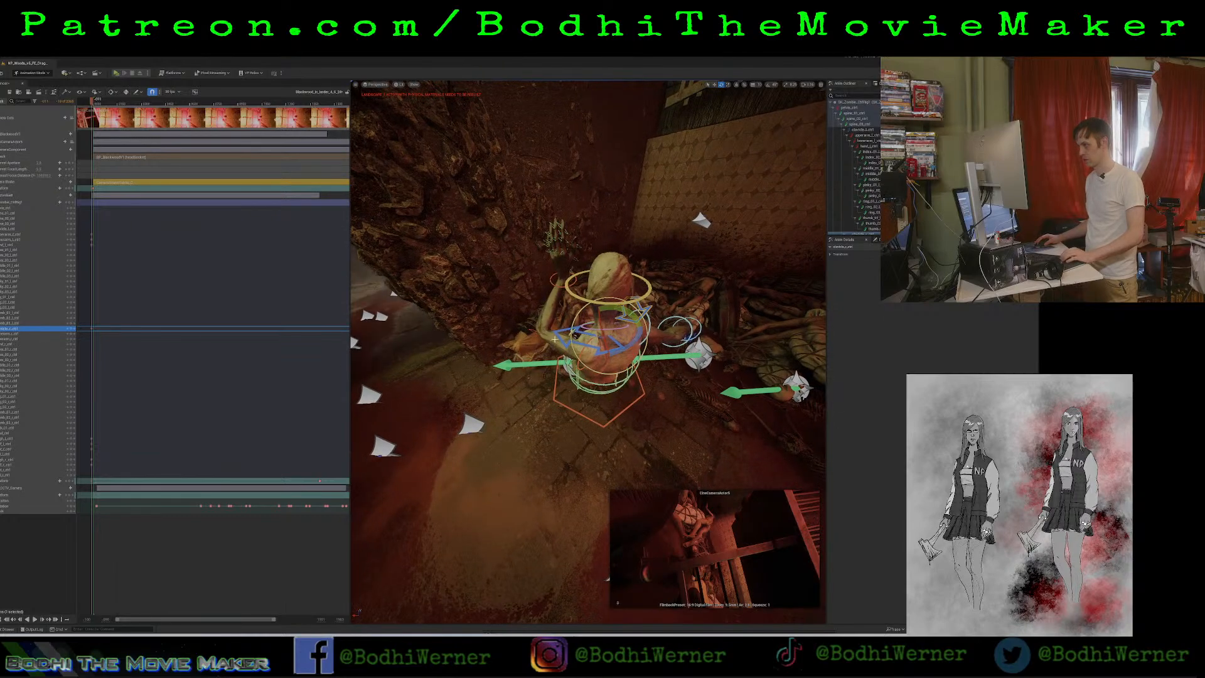
{"action": "left_click_drag", "start_coordinate": [631, 321], "coordinate": [570, 323], "text": "alt"}
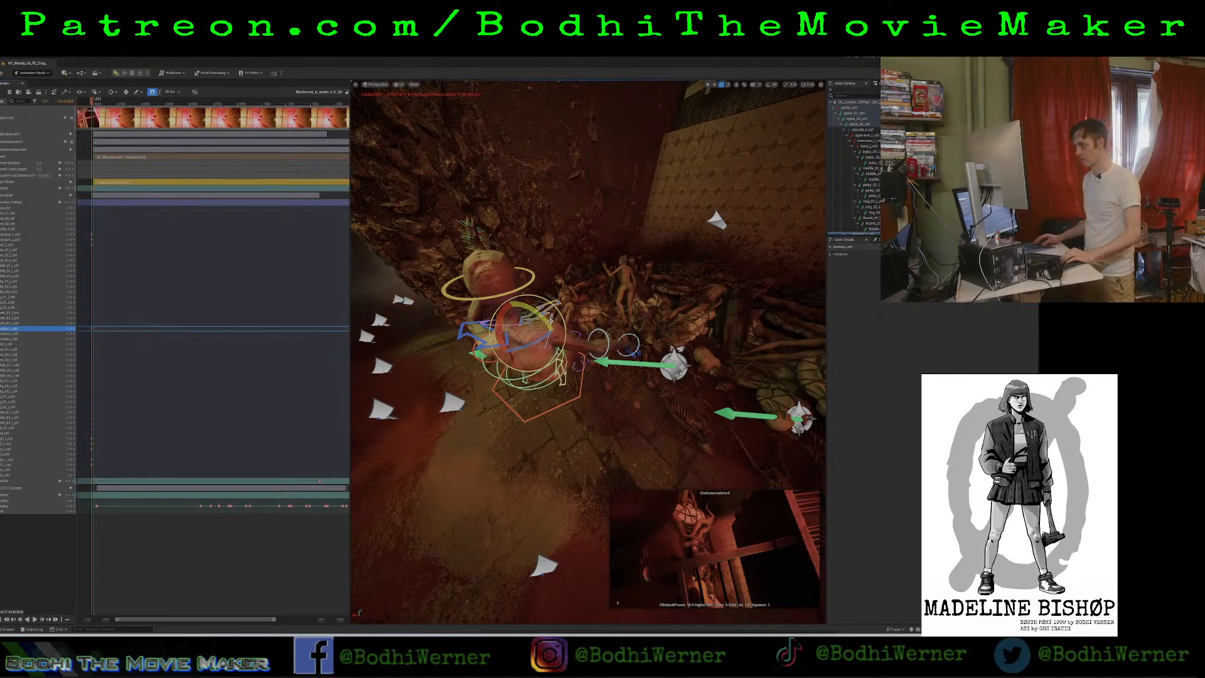
{"action": "mouse_move", "coordinate": [541, 318]}
{"action": "left_mouse_down"}
{"action": "mouse_move", "coordinate": [537, 307]}
{"action": "mouse_move", "coordinate": [543, 325]}
{"action": "left_mouse_up"}
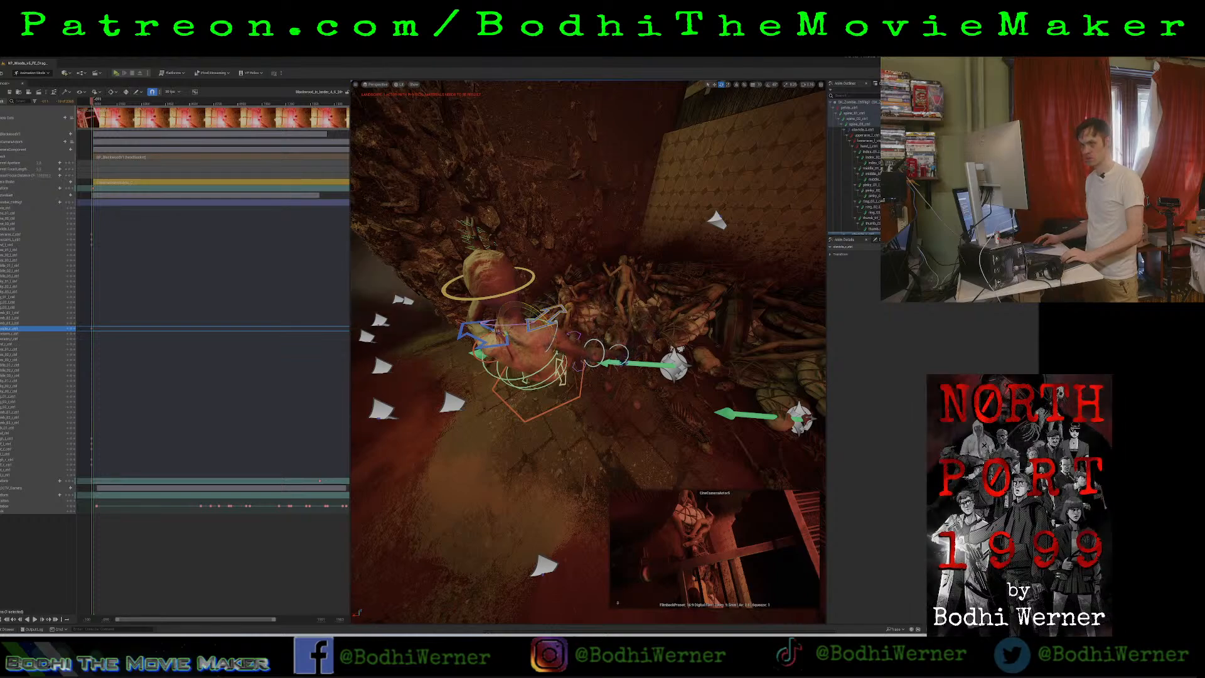
Rotate the zombie's right upper arm to raise the arm over the corpse pile, and key it.
{"action": "left_click", "coordinate": [36, 334]}
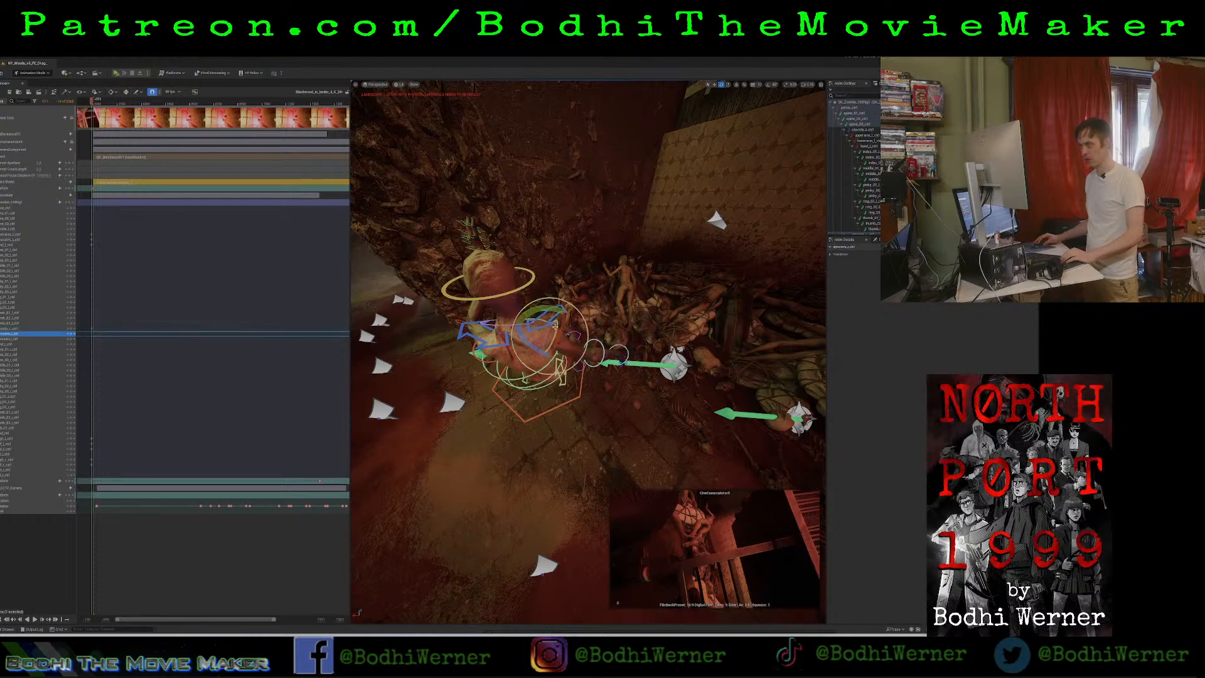
{"action": "mouse_move", "coordinate": [545, 309]}
{"action": "left_mouse_down"}
{"action": "mouse_move", "coordinate": [533, 313]}
{"action": "mouse_move", "coordinate": [547, 332]}
{"action": "left_mouse_up"}
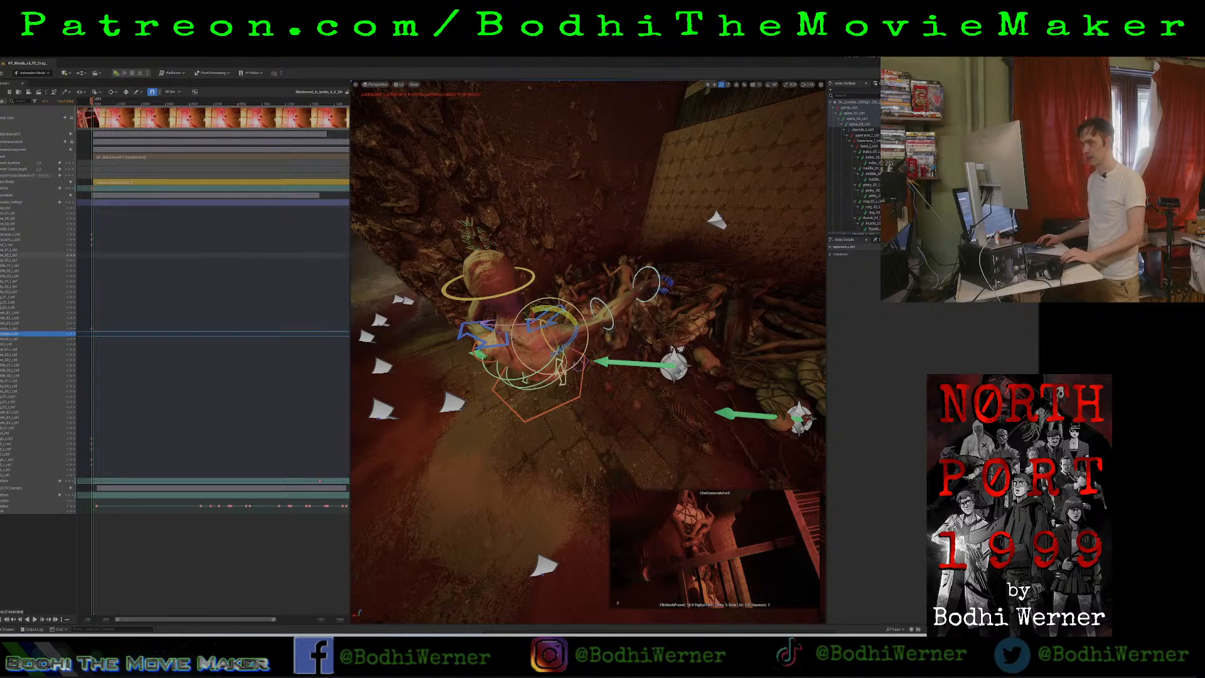
{"action": "left_click", "coordinate": [71, 337]}
Bend the zombie's right elbow with the lower arm control to raise the forearm, and select the right hand control.
{"action": "left_click", "coordinate": [52, 339]}
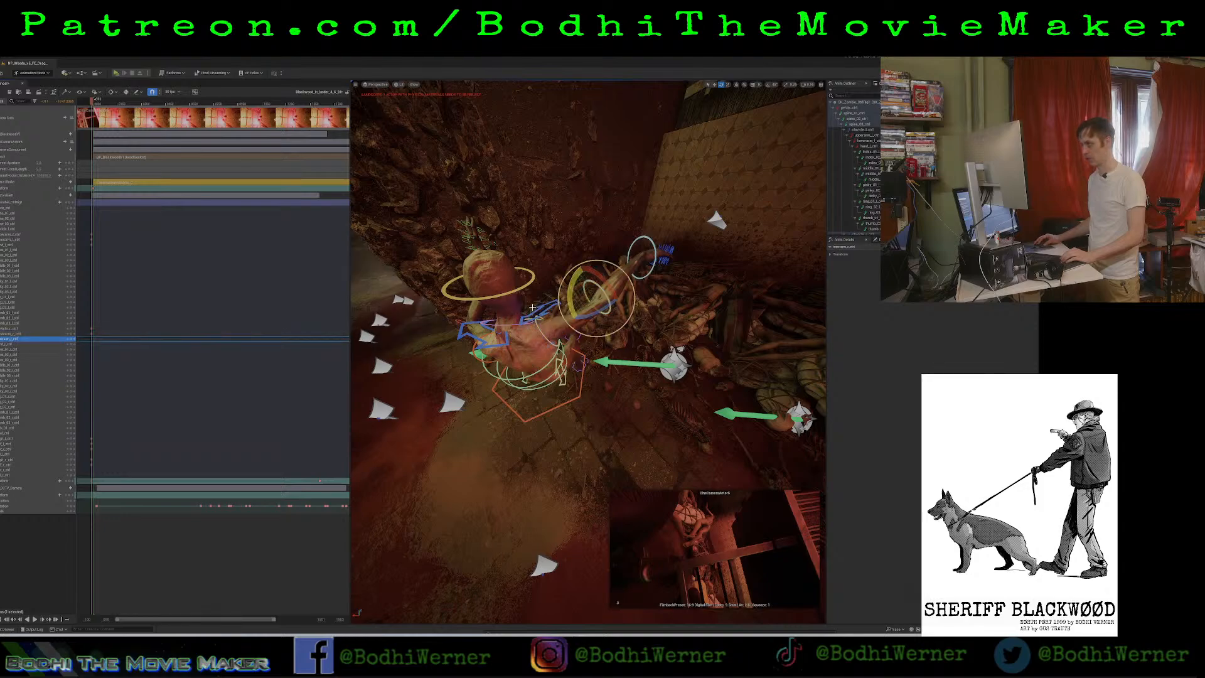
{"action": "left_click_drag", "start_coordinate": [588, 318], "coordinate": [593, 293]}
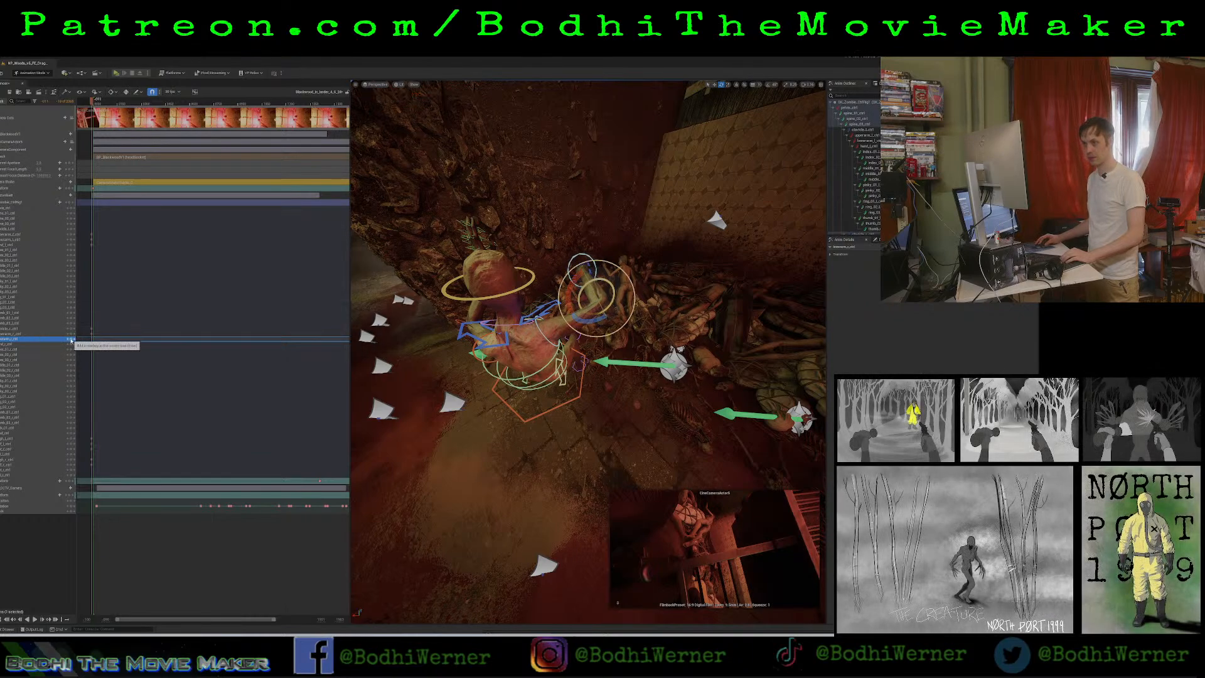
{"action": "left_click", "coordinate": [49, 345]}
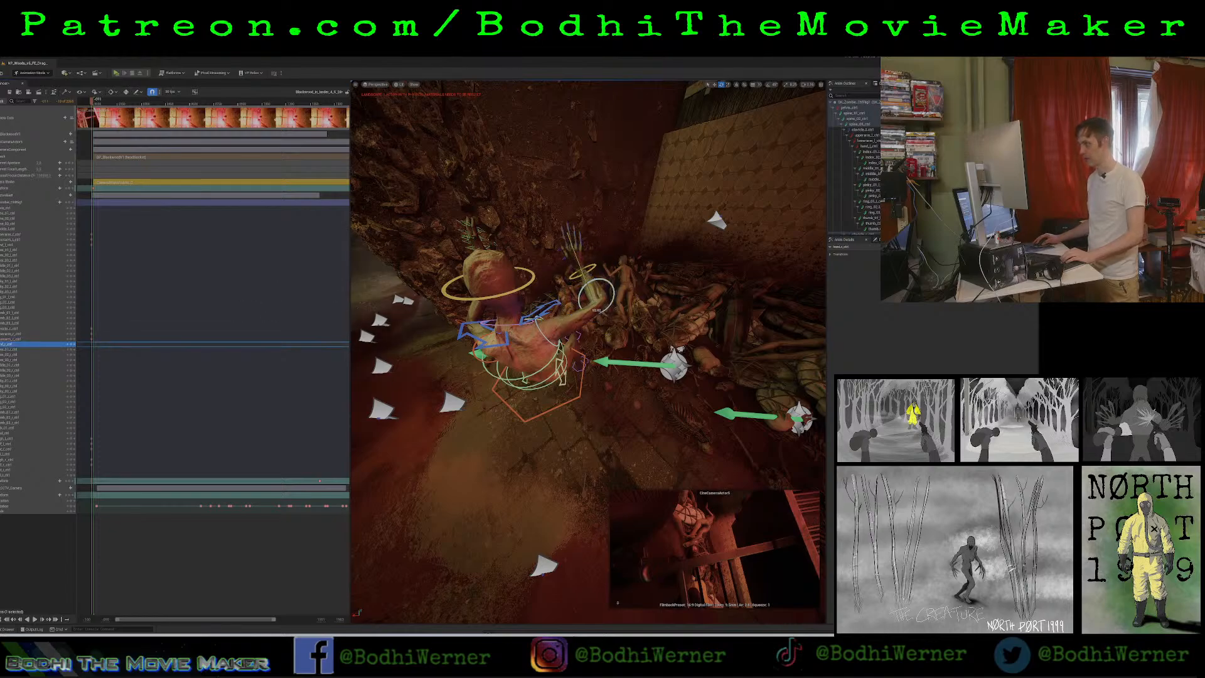
{"action": "left_click_drag", "start_coordinate": [594, 303], "coordinate": [355, 267], "text": "alt"}
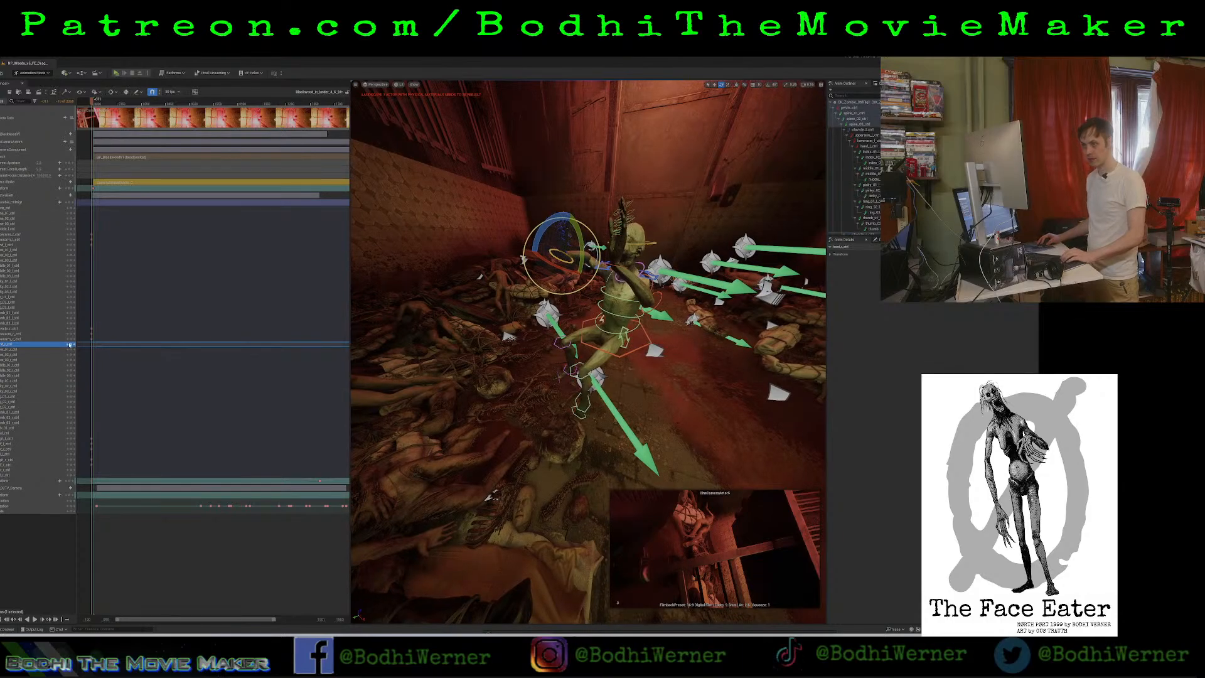
Rotate the zombie's neck control so the head tilts back, and key it at the playhead.
{"action": "right_click_drag", "start_coordinate": [606, 320], "coordinate": [642, 288]}
{"action": "left_click", "coordinate": [606, 320]}
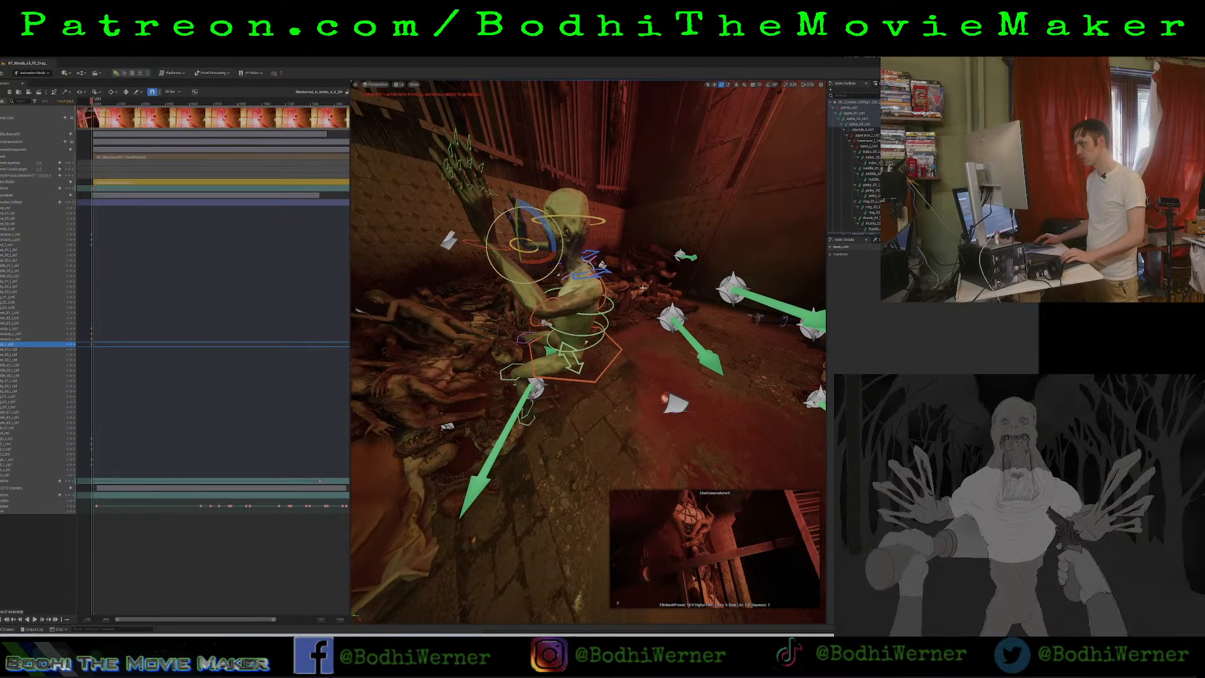
{"action": "left_click", "coordinate": [590, 259]}
{"action": "left_click_drag", "start_coordinate": [592, 237], "coordinate": [625, 250]}
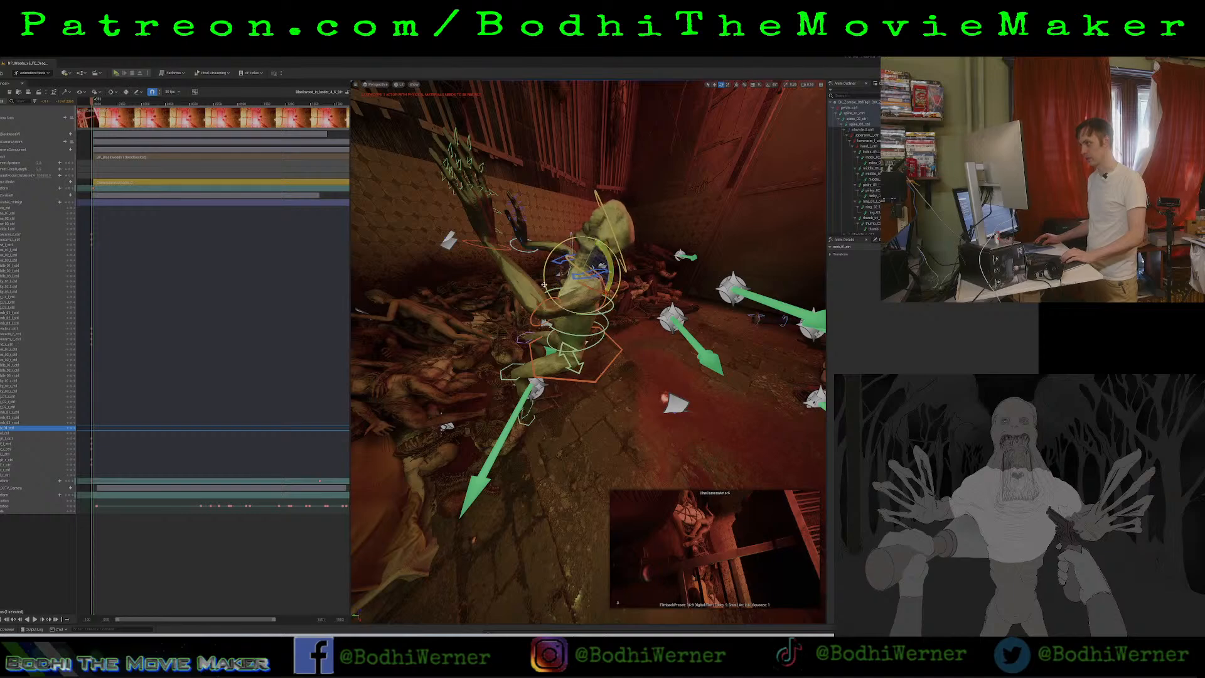
{"action": "left_click", "coordinate": [70, 430]}
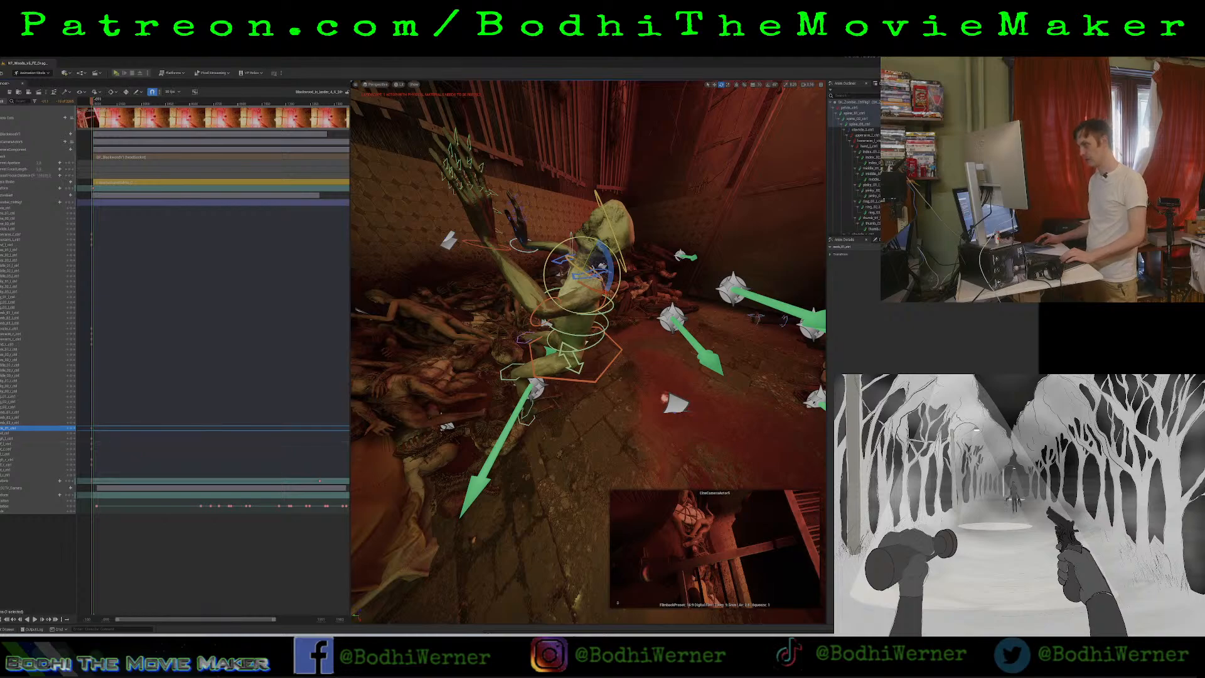
Rotate the zombie's pelvis control to tip the whole torso forward toward the corpse pile.
{"action": "left_click", "coordinate": [556, 375]}
{"action": "left_click_drag", "start_coordinate": [596, 331], "coordinate": [433, 343]}
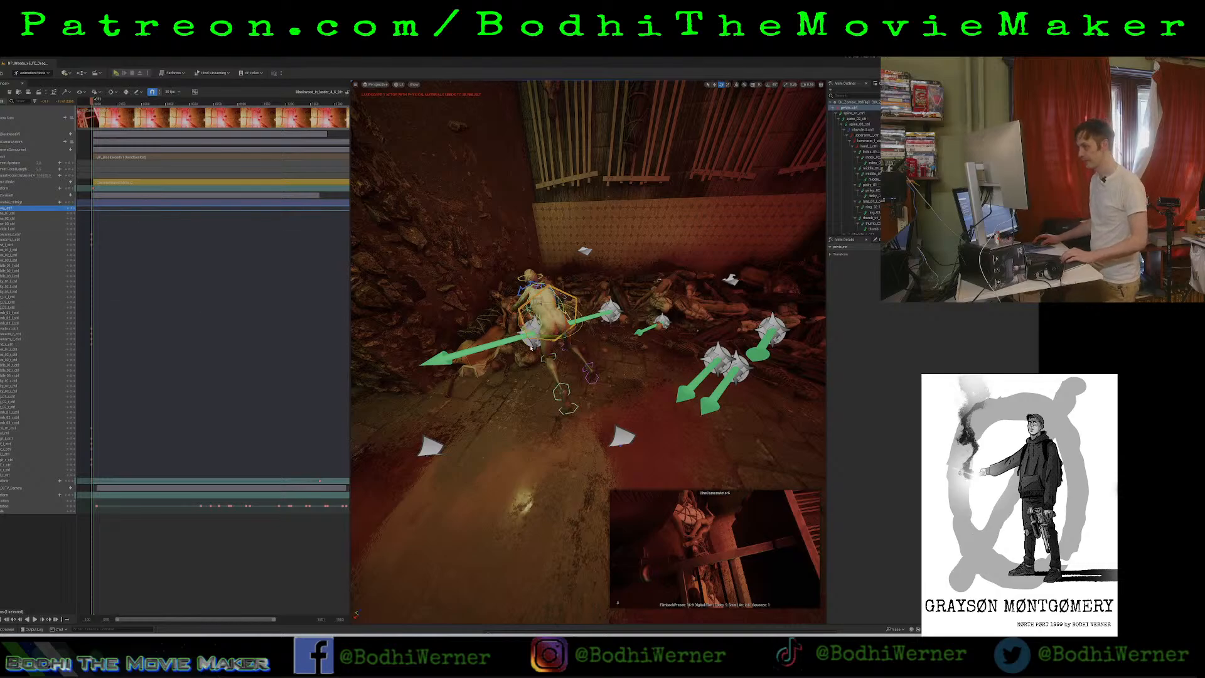
{"action": "right_click_drag", "start_coordinate": [531, 348], "coordinate": [540, 320]}
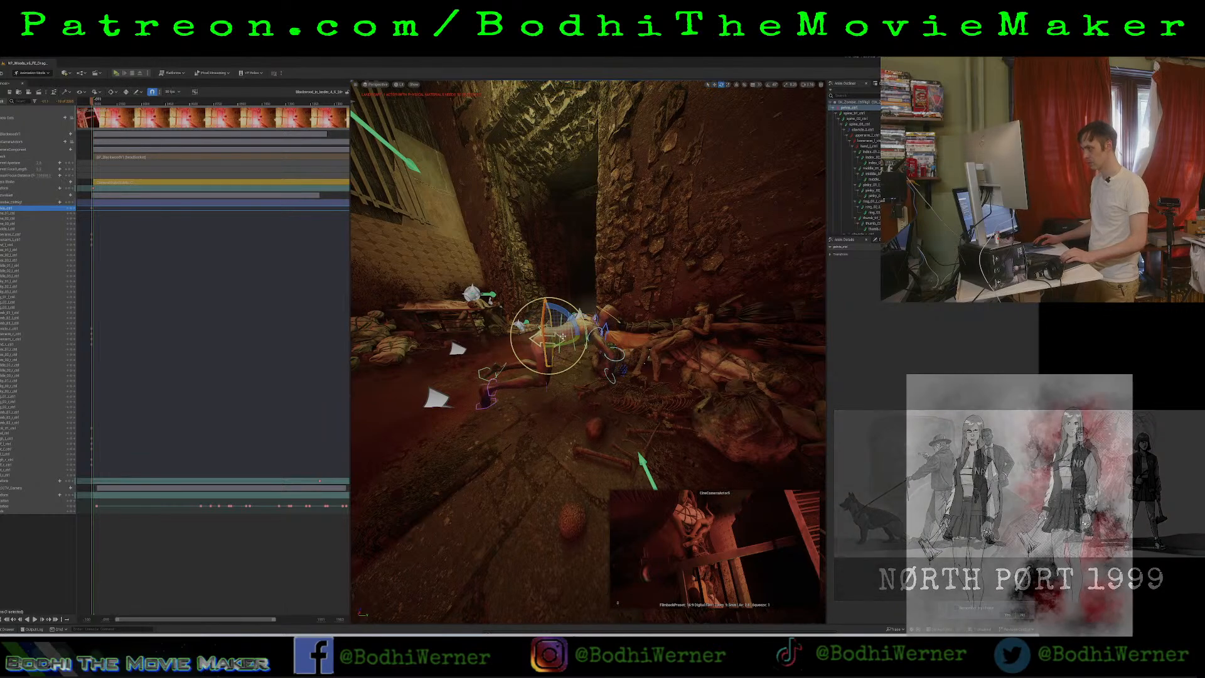
Reposition the zombie's pelvis so the body rests on its knees beside the corpses, and key the pelvis control.
{"action": "right_click_drag", "start_coordinate": [556, 340], "coordinate": [646, 361]}
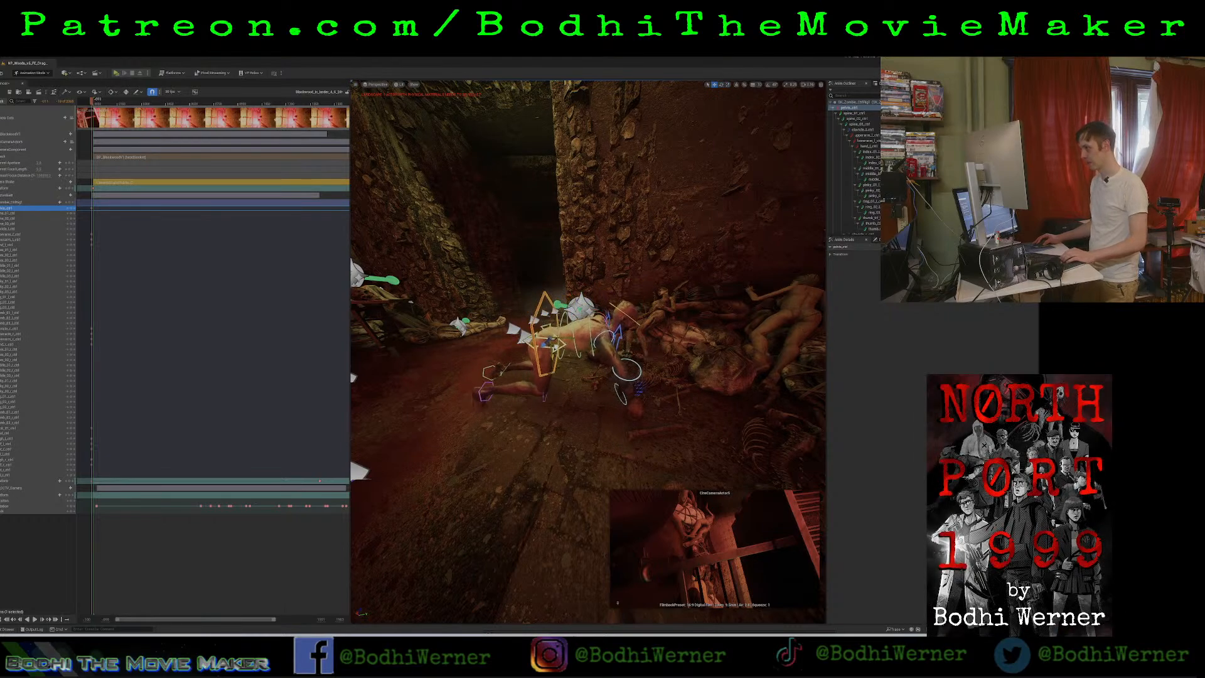
{"action": "left_click_drag", "start_coordinate": [555, 347], "coordinate": [556, 318]}
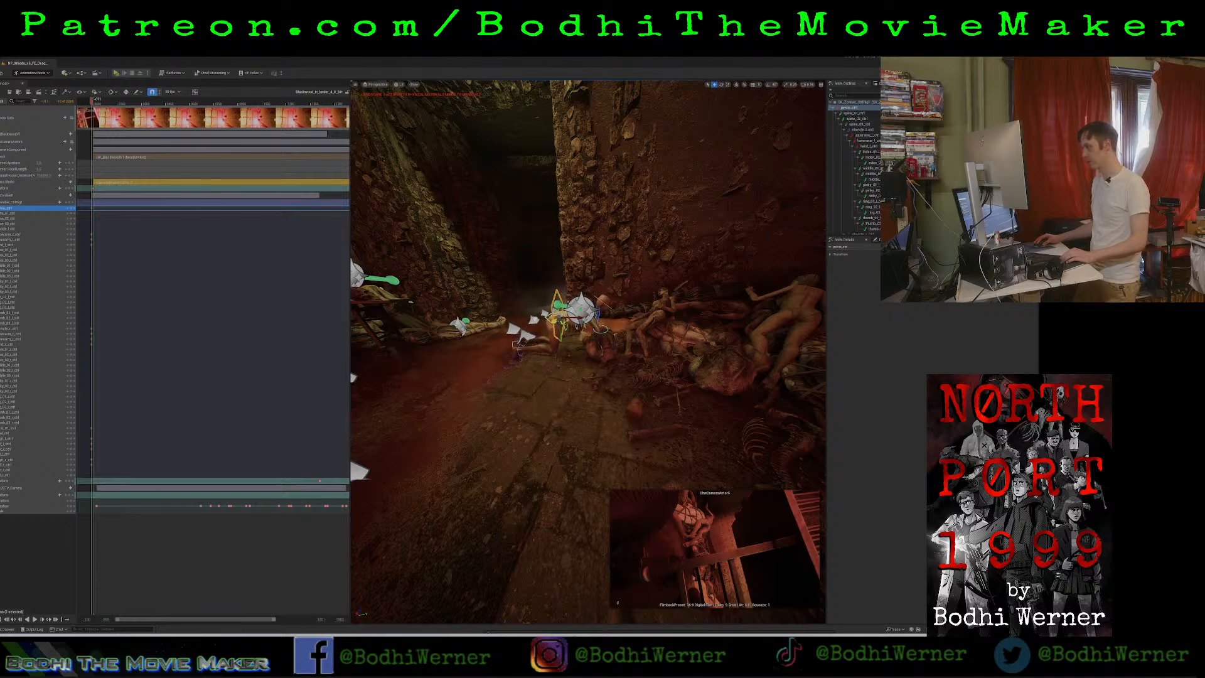
{"action": "mouse_move", "coordinate": [558, 320]}
{"action": "right_mouse_down"}
{"action": "mouse_move", "coordinate": [547, 321]}
{"action": "mouse_move", "coordinate": [580, 342]}
{"action": "mouse_move", "coordinate": [555, 325]}
{"action": "right_mouse_up"}
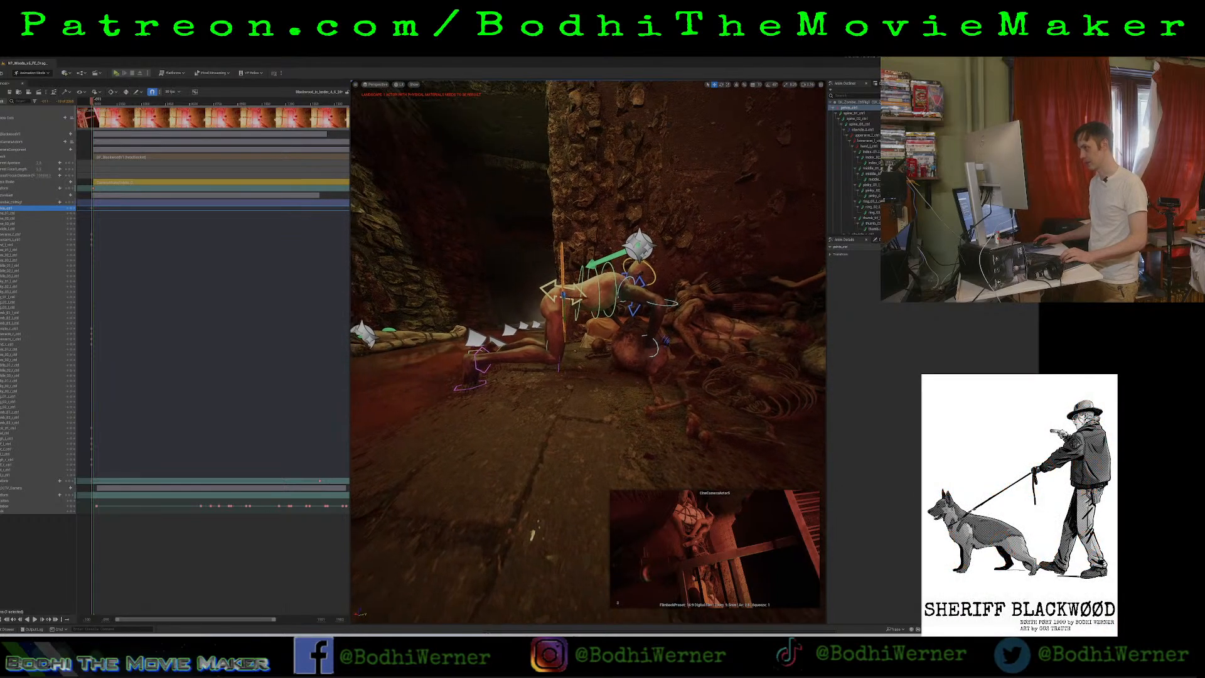
{"action": "left_click", "coordinate": [485, 374]}
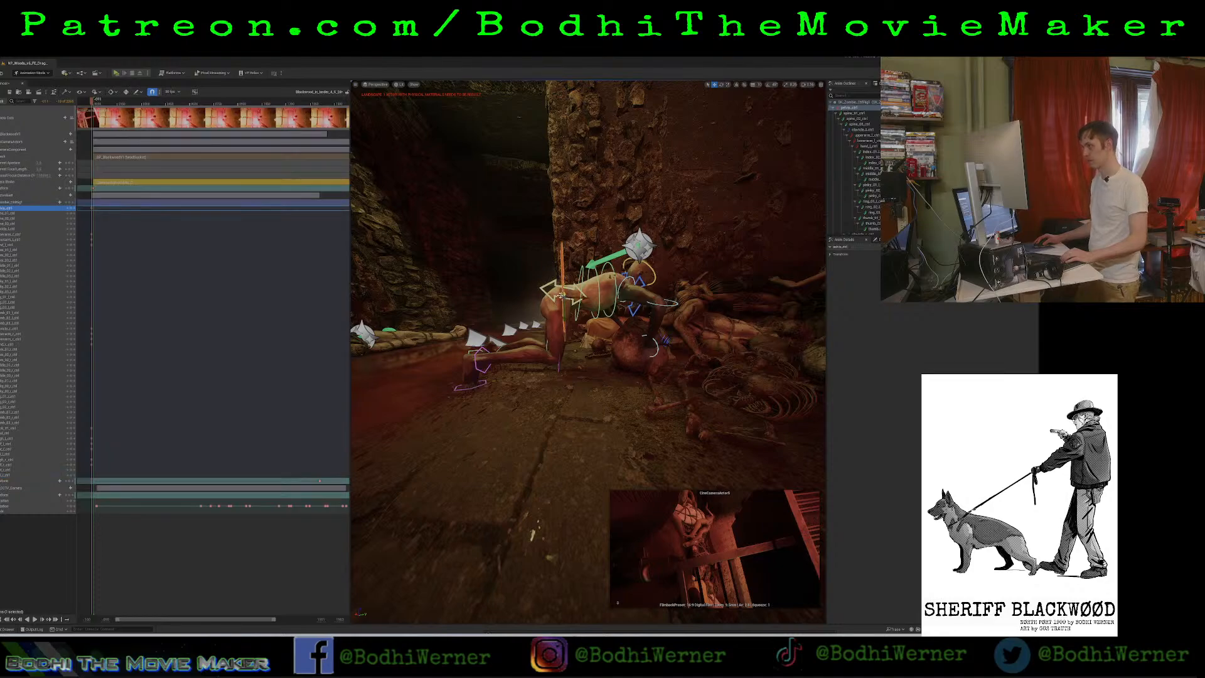
{"action": "left_click", "coordinate": [66, 209]}
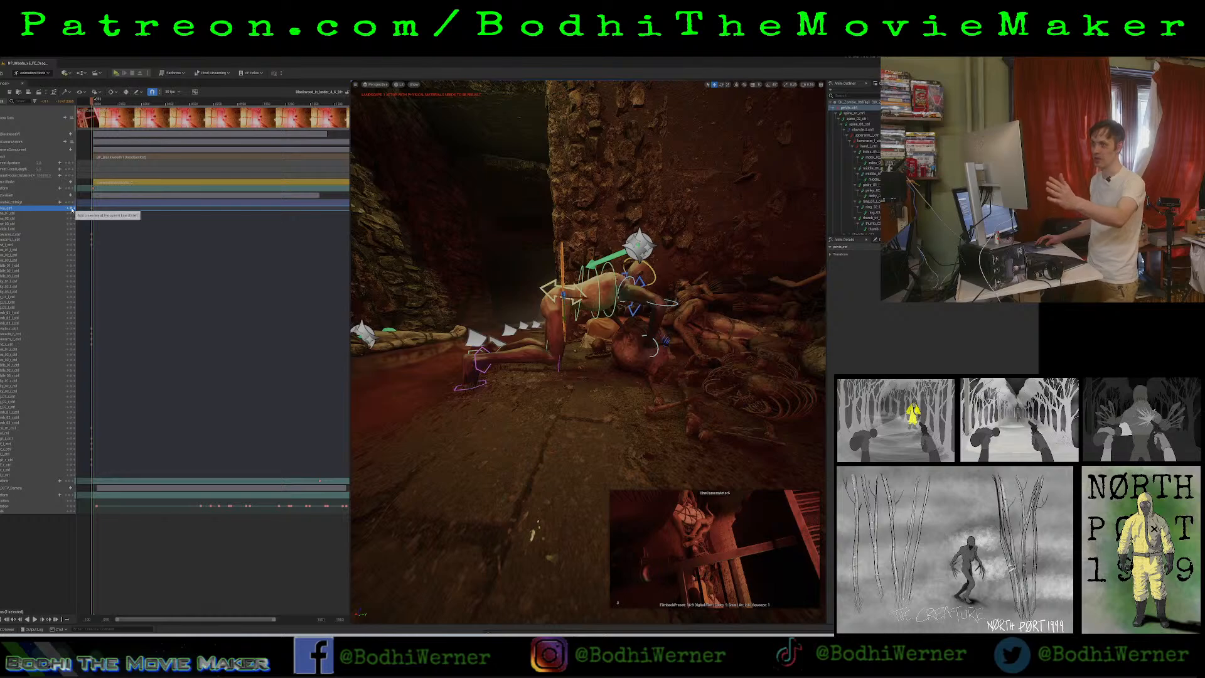
Rotate the lowest control on the zombie's near foot to bend its toes against the floor.
{"action": "left_click", "coordinate": [471, 389]}
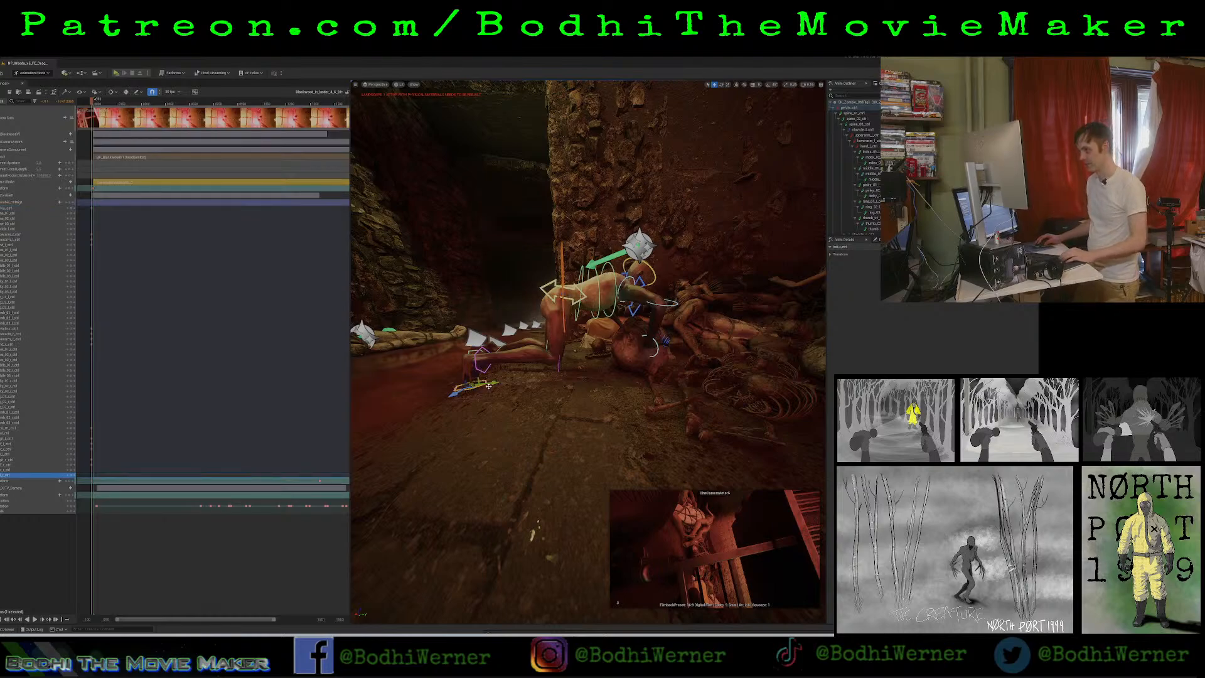
{"action": "key", "text": "e"}
{"action": "left_click_drag", "start_coordinate": [485, 363], "coordinate": [465, 371]}
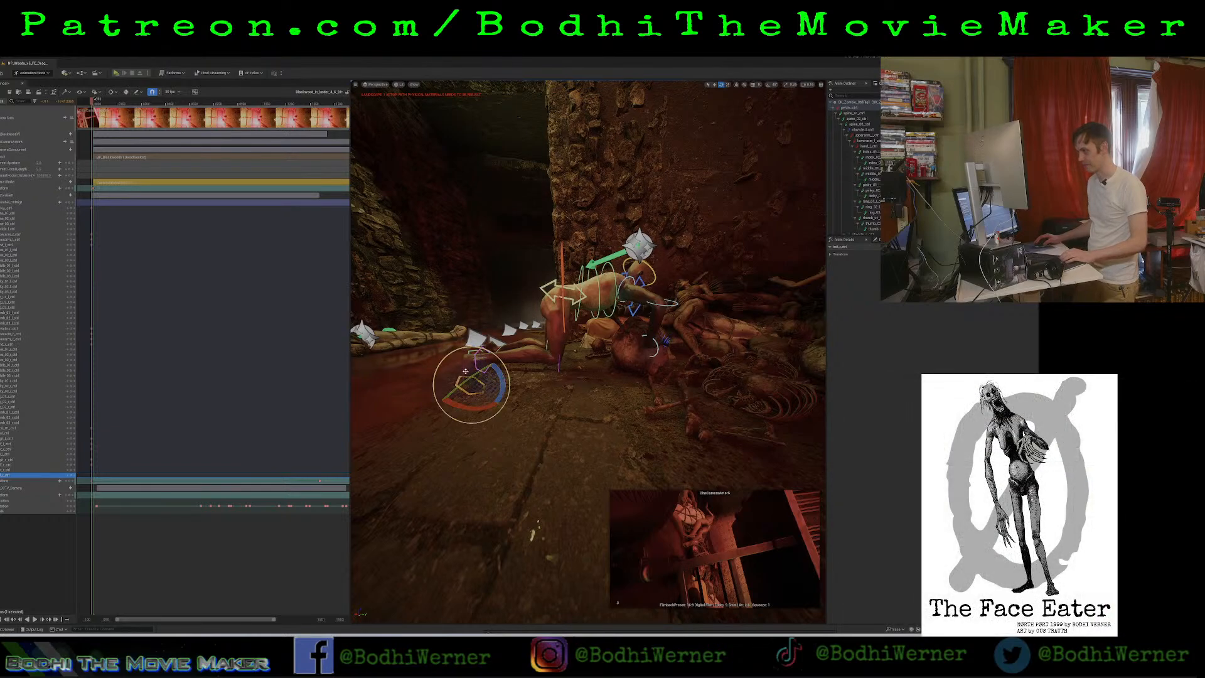
{"action": "left_click", "coordinate": [471, 441]}
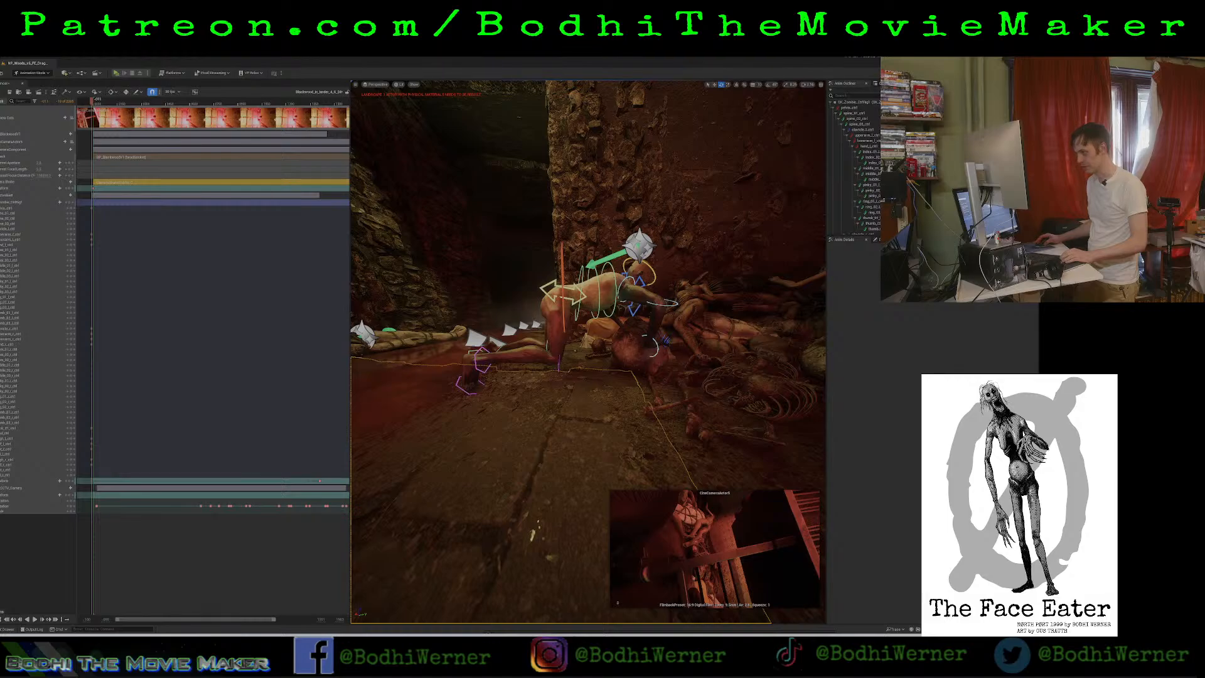
{"action": "key", "text": "w"}
{"action": "mouse_move", "coordinate": [471, 441]}
{"action": "right_mouse_down"}
{"action": "mouse_move", "coordinate": [401, 439]}
{"action": "mouse_move", "coordinate": [472, 426]}
{"action": "right_mouse_up"}
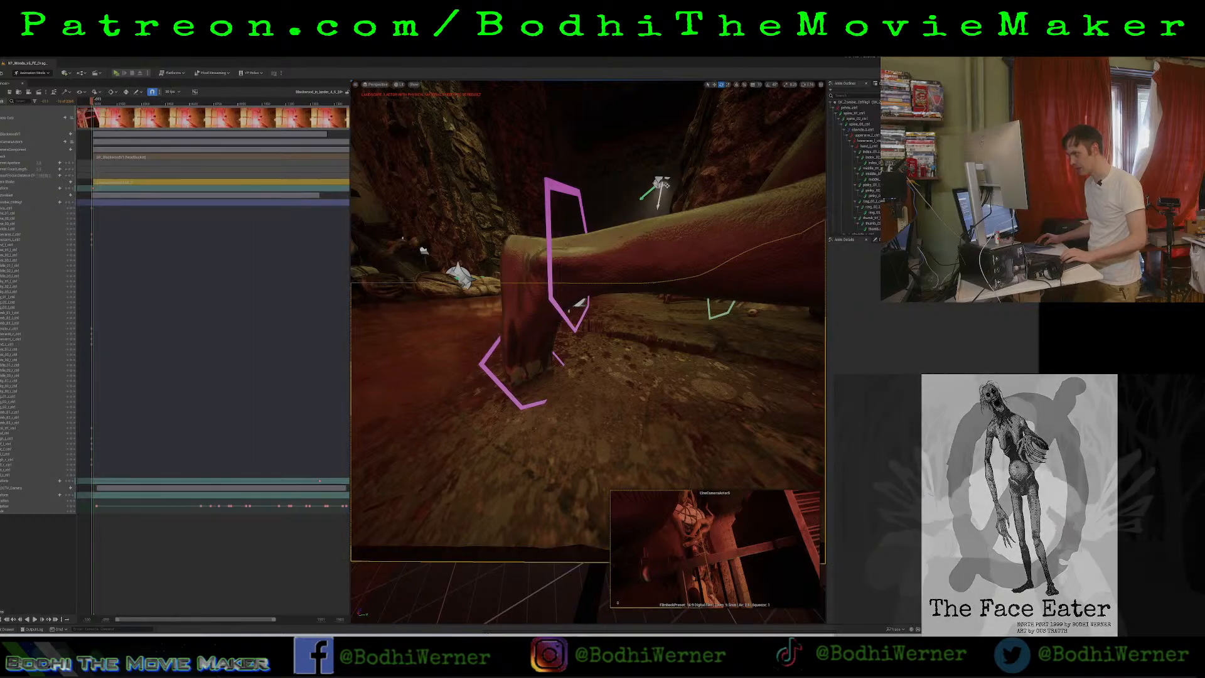
{"action": "left_click", "coordinate": [532, 360]}
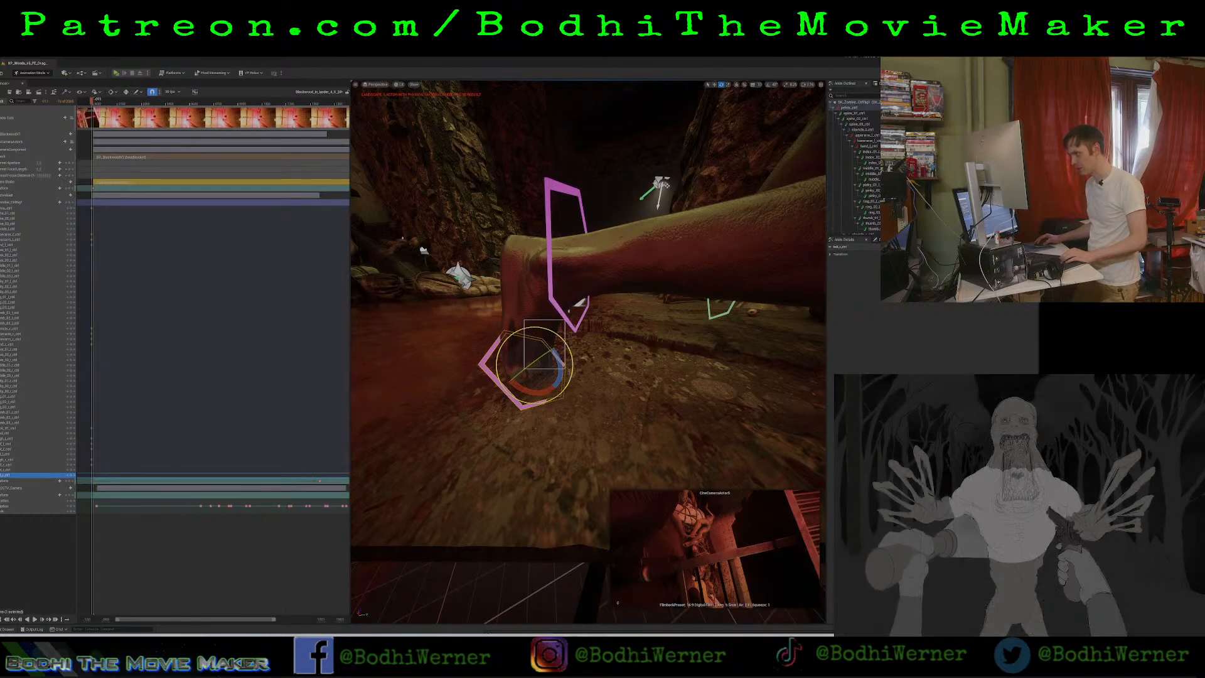
{"action": "left_click_drag", "start_coordinate": [565, 368], "coordinate": [553, 354], "text": "ctrl+alt"}
{"action": "left_click", "coordinate": [510, 392]}
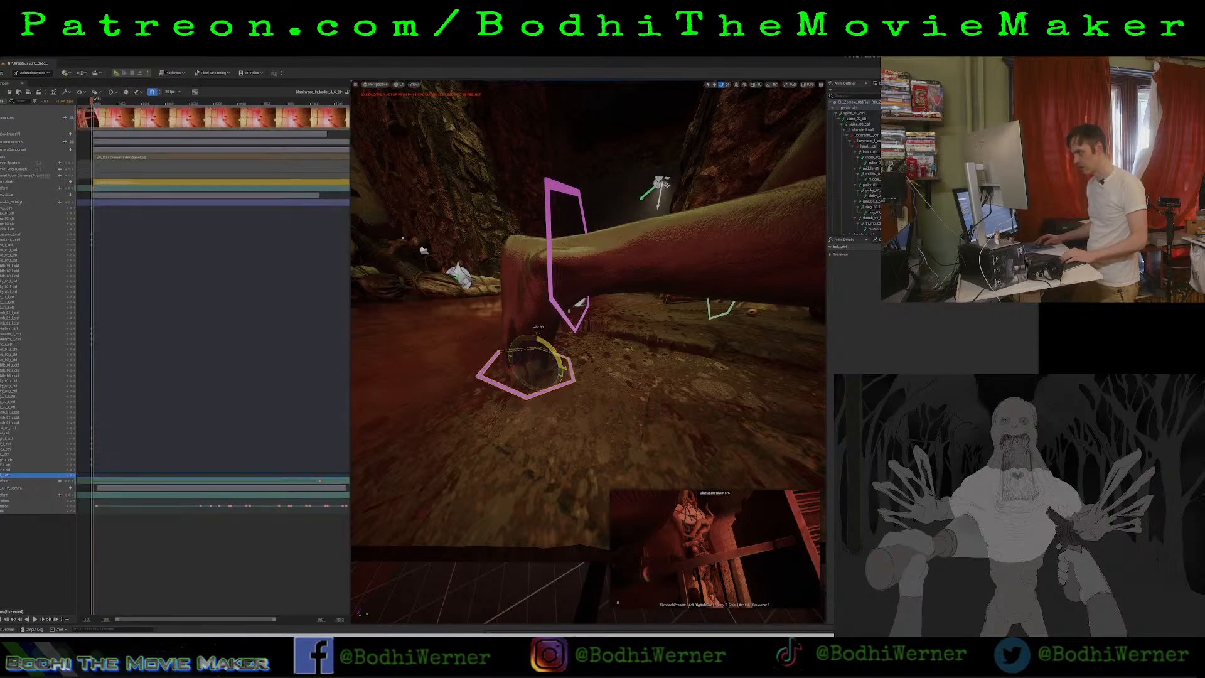
{"action": "left_click_drag", "start_coordinate": [538, 337], "coordinate": [510, 356]}
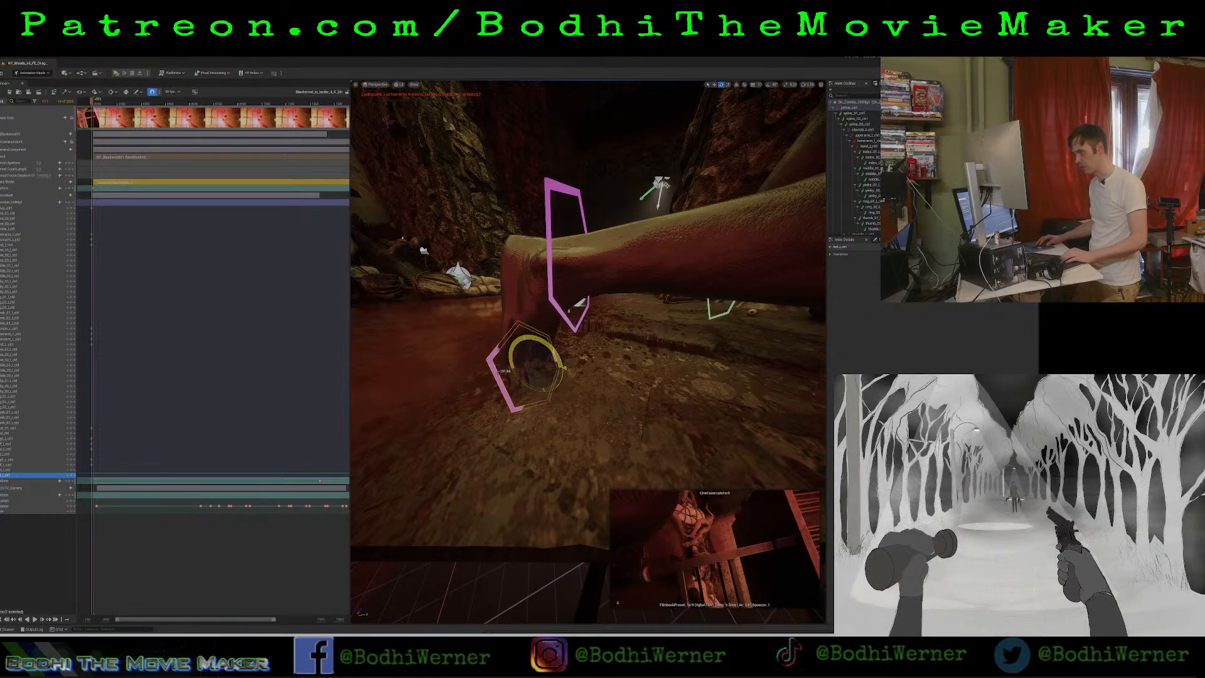
Rotate the zombie's near foot control so the sole angles back and the toes press onto the ground.
{"action": "left_click", "coordinate": [546, 209]}
{"action": "mouse_move", "coordinate": [591, 264]}
{"action": "left_mouse_down"}
{"action": "mouse_move", "coordinate": [587, 291]}
{"action": "mouse_move", "coordinate": [604, 268]}
{"action": "left_mouse_up"}
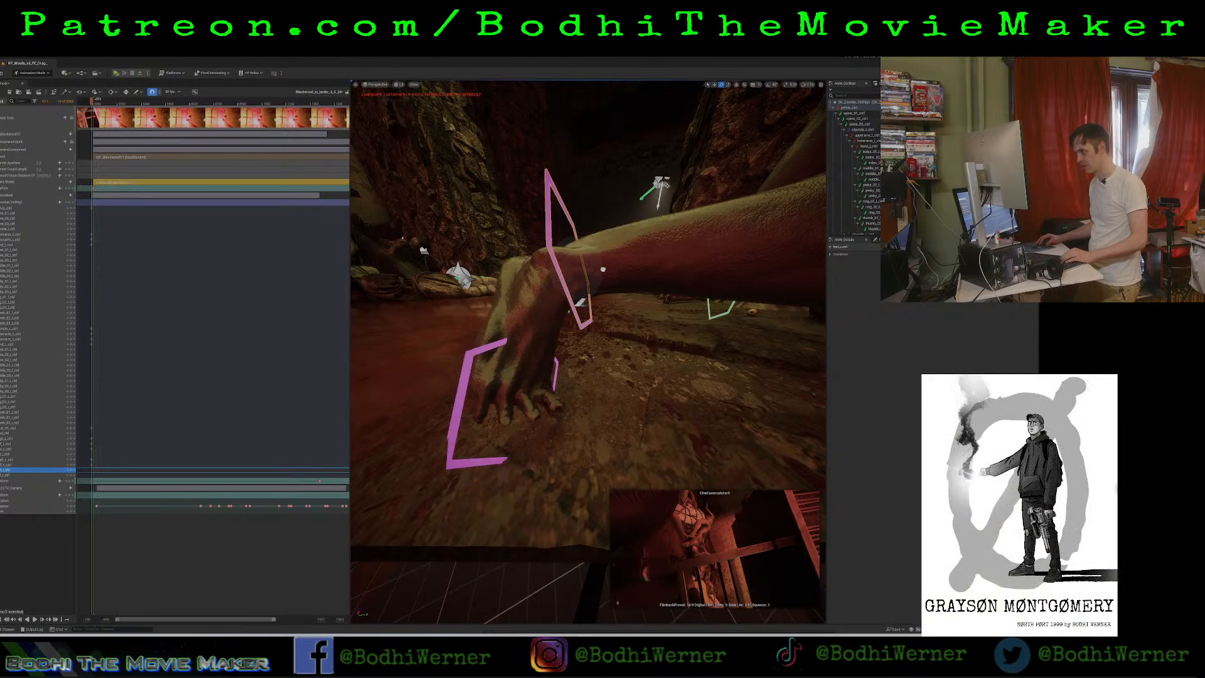
{"action": "mouse_move", "coordinate": [603, 268]}
{"action": "right_mouse_down"}
{"action": "mouse_move", "coordinate": [618, 269]}
{"action": "mouse_move", "coordinate": [599, 270]}
{"action": "right_mouse_up"}
{"action": "right_click_drag", "start_coordinate": [527, 334], "coordinate": [562, 334]}
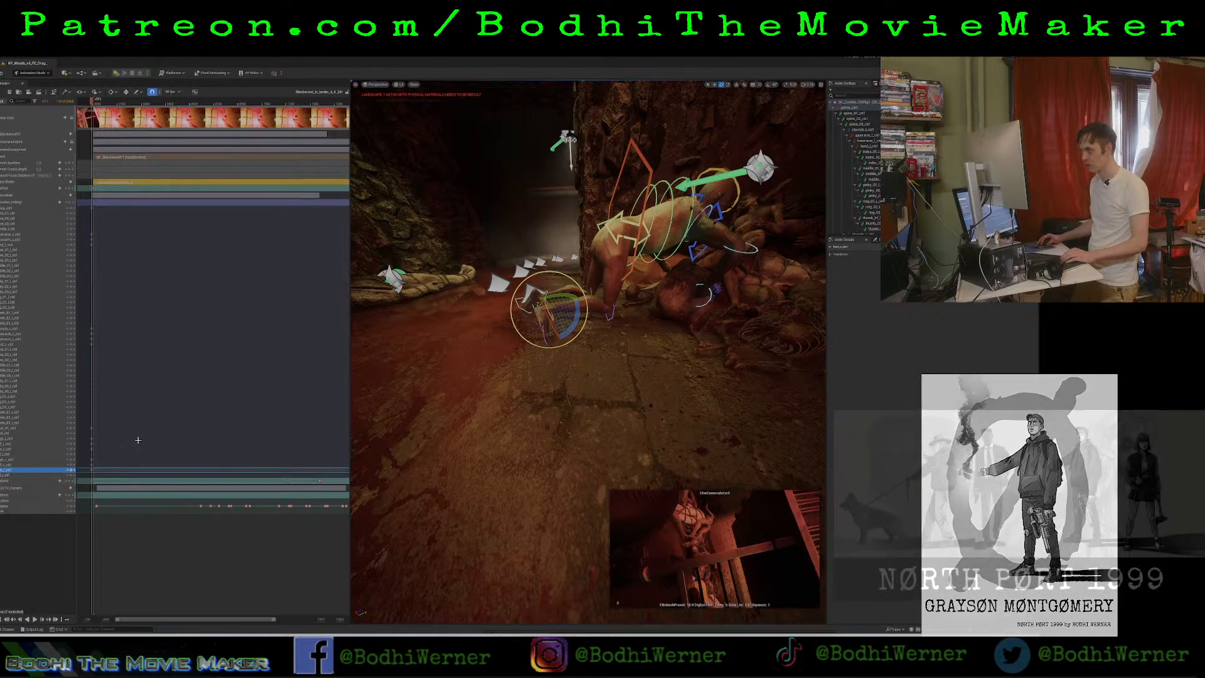
Rotate the zombie's near thigh control to adjust the angle of the kneeling leg.
{"action": "left_click", "coordinate": [624, 238]}
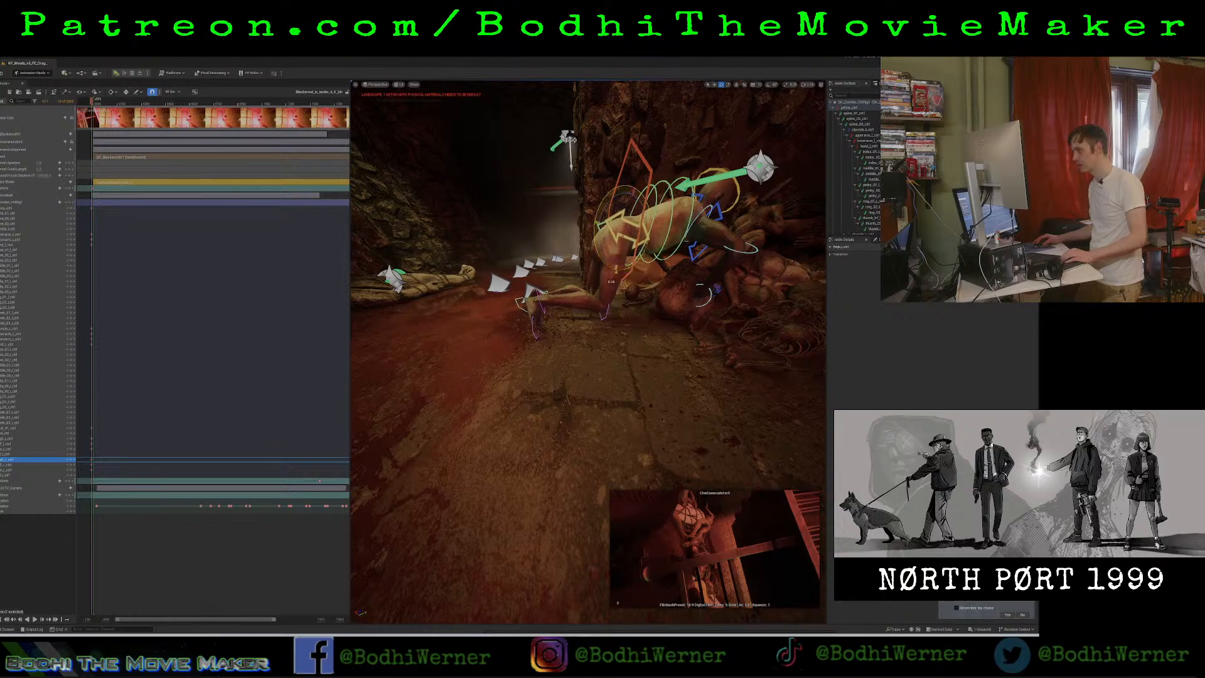
{"action": "left_click_drag", "start_coordinate": [616, 271], "coordinate": [611, 273]}
{"action": "right_click_drag", "start_coordinate": [490, 348], "coordinate": [612, 370]}
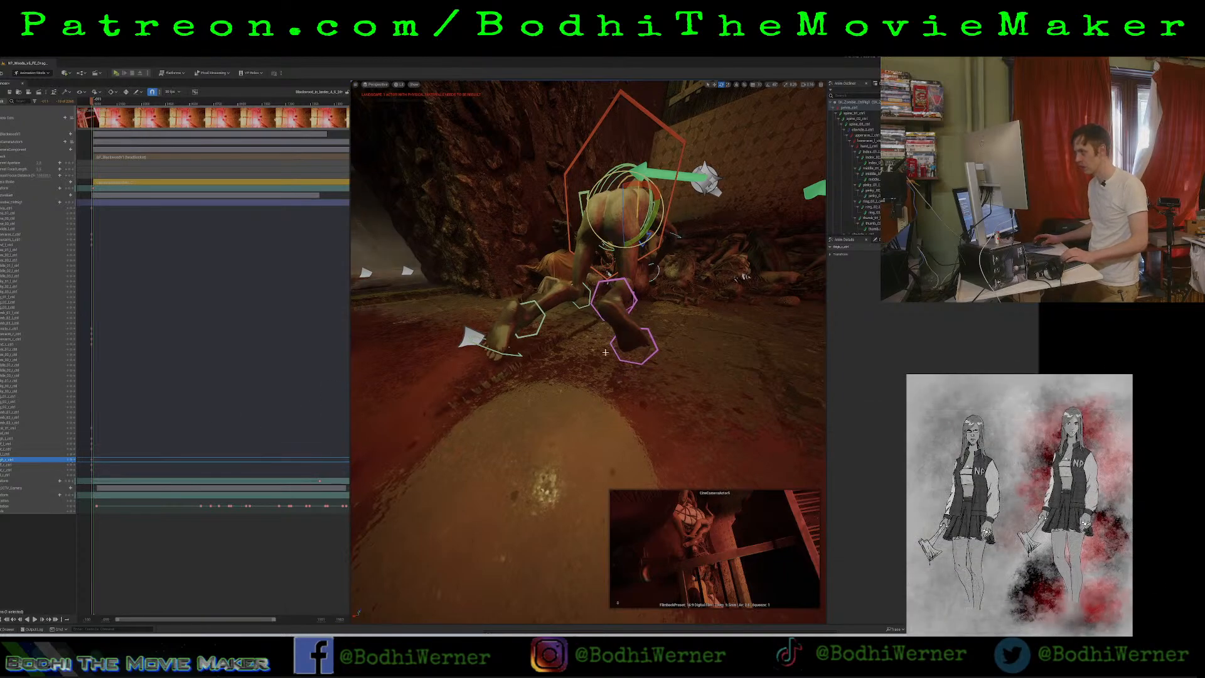
{"action": "mouse_move", "coordinate": [605, 352]}
{"action": "right_mouse_down"}
{"action": "mouse_move", "coordinate": [621, 348]}
{"action": "mouse_move", "coordinate": [604, 352]}
{"action": "right_mouse_up"}
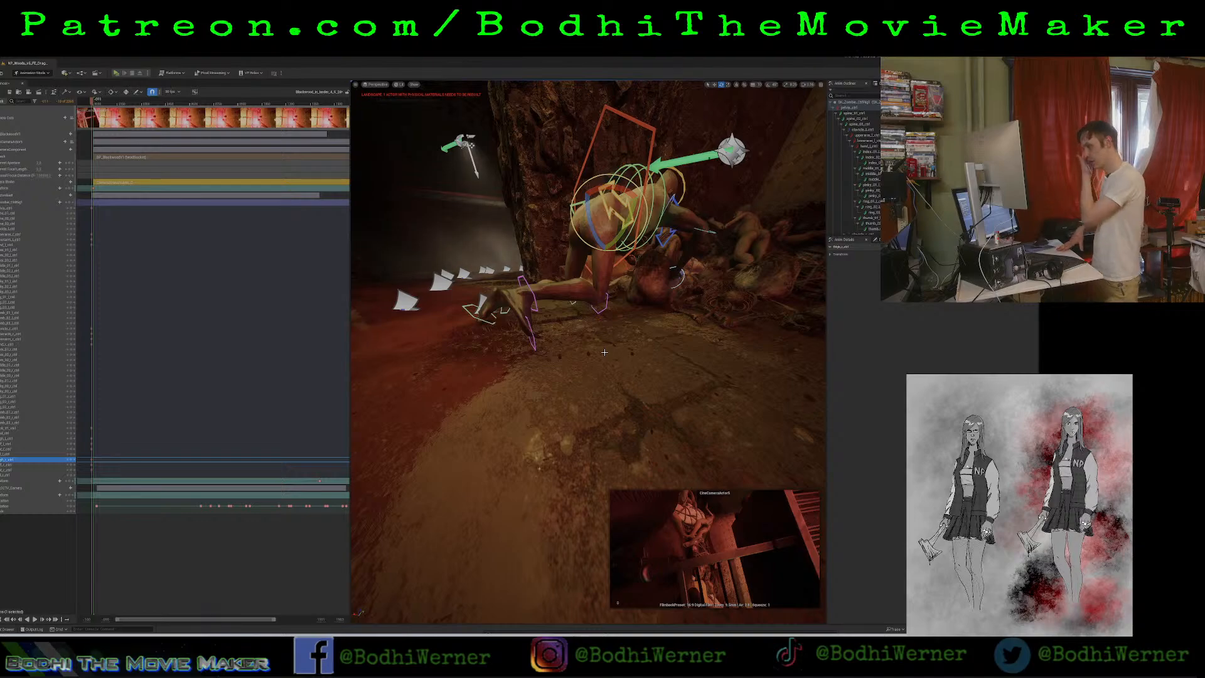
{"action": "right_click_drag", "start_coordinate": [623, 309], "coordinate": [586, 273]}
{"action": "key", "text": "d"}
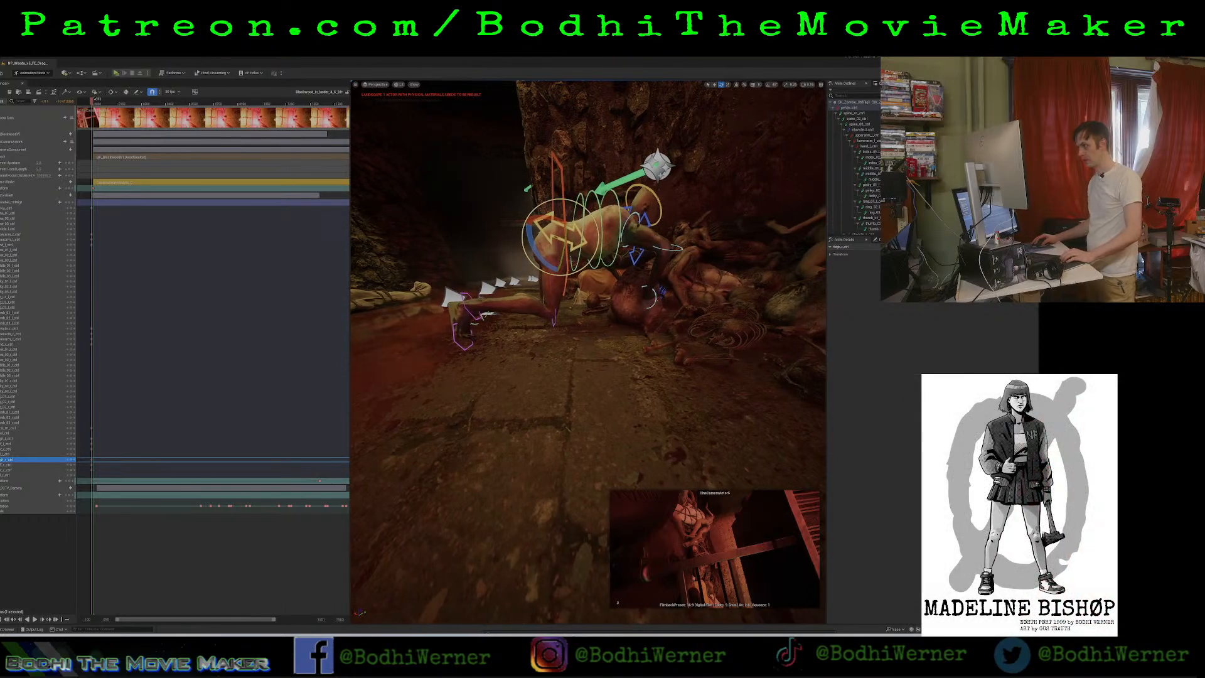
Lower the zombie's pelvis control slightly and rotate it so the knees rest on the floor.
{"action": "left_click", "coordinate": [561, 206]}
{"action": "key", "text": "w"}
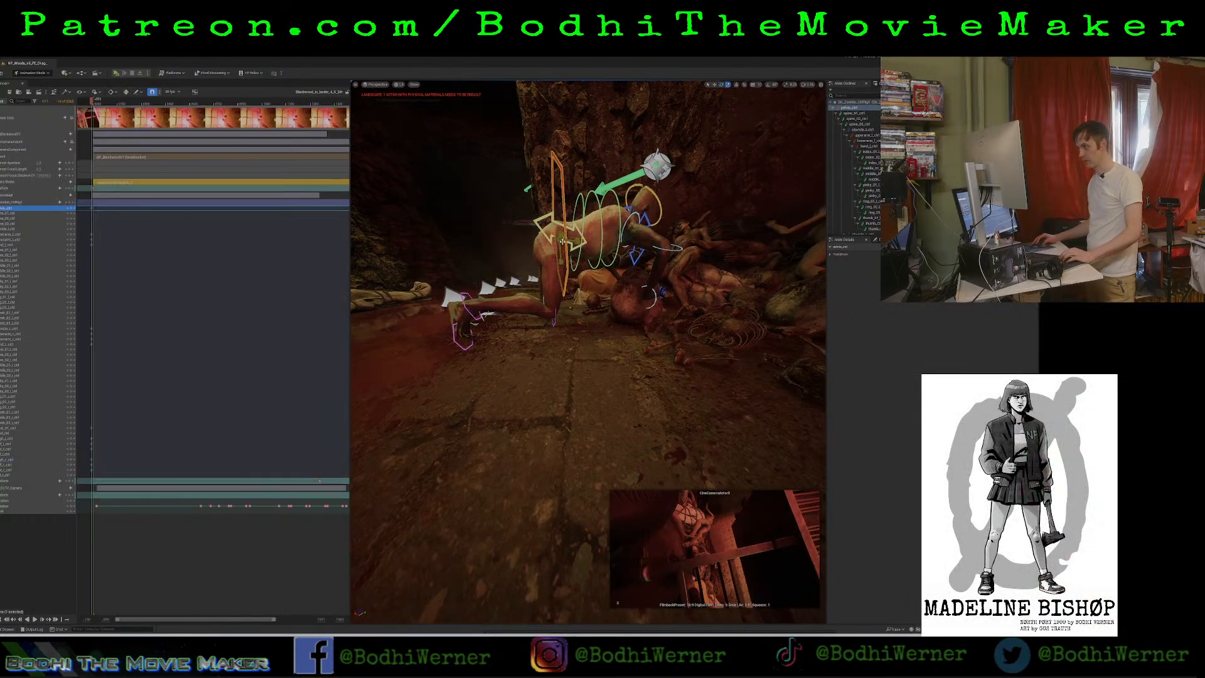
{"action": "left_click_drag", "start_coordinate": [561, 236], "coordinate": [562, 243]}
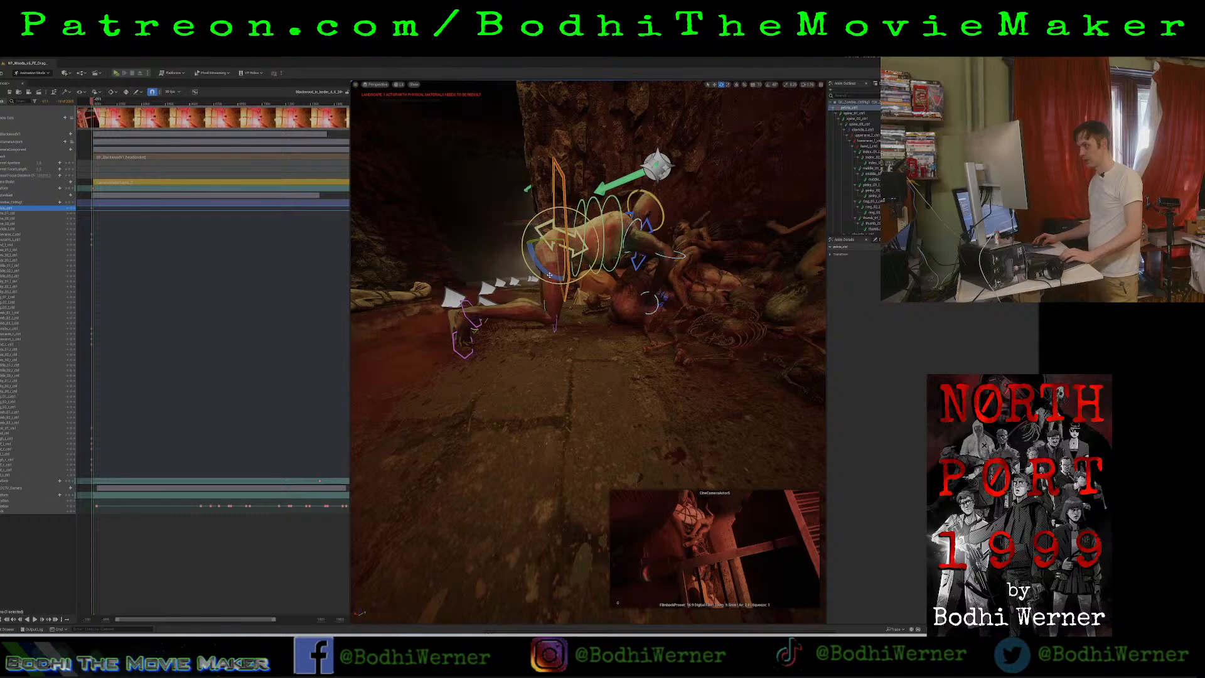
{"action": "left_click_drag", "start_coordinate": [550, 275], "coordinate": [544, 272]}
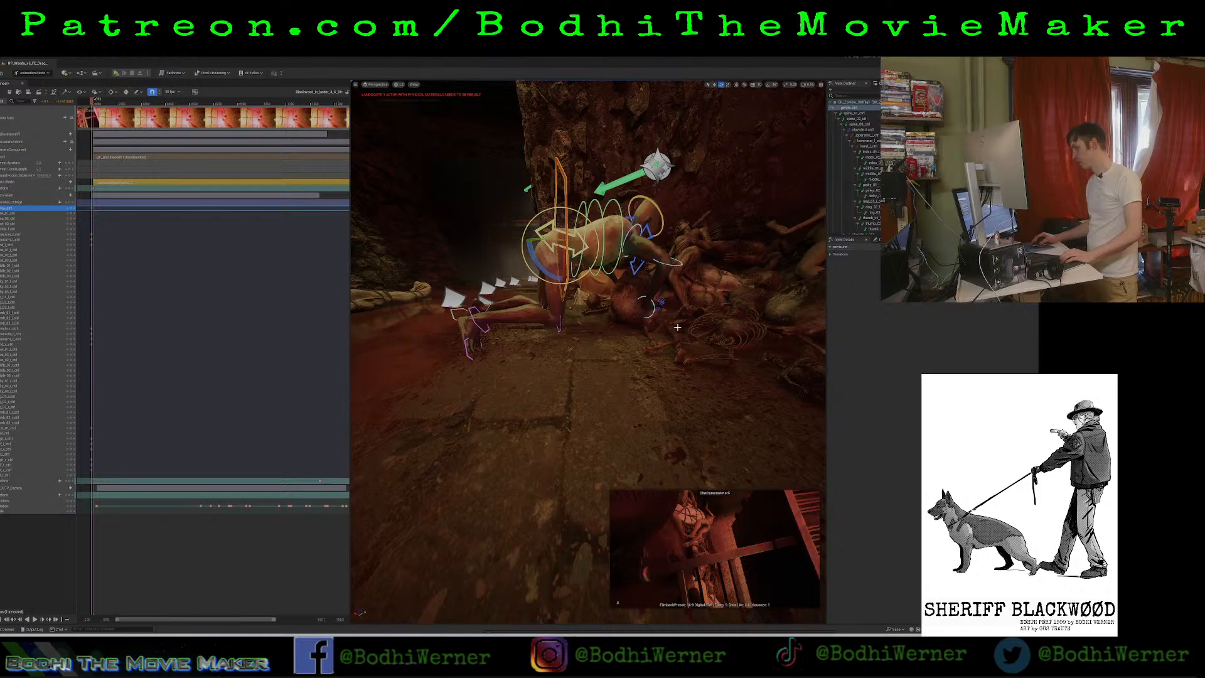
{"action": "right_click_drag", "start_coordinate": [739, 328], "coordinate": [788, 344]}
{"action": "right_click_drag", "start_coordinate": [586, 279], "coordinate": [578, 270]}
Move the fleshy lump in front of the zombie away from its hands to clear space beside the pile.
{"action": "left_click", "coordinate": [608, 336]}
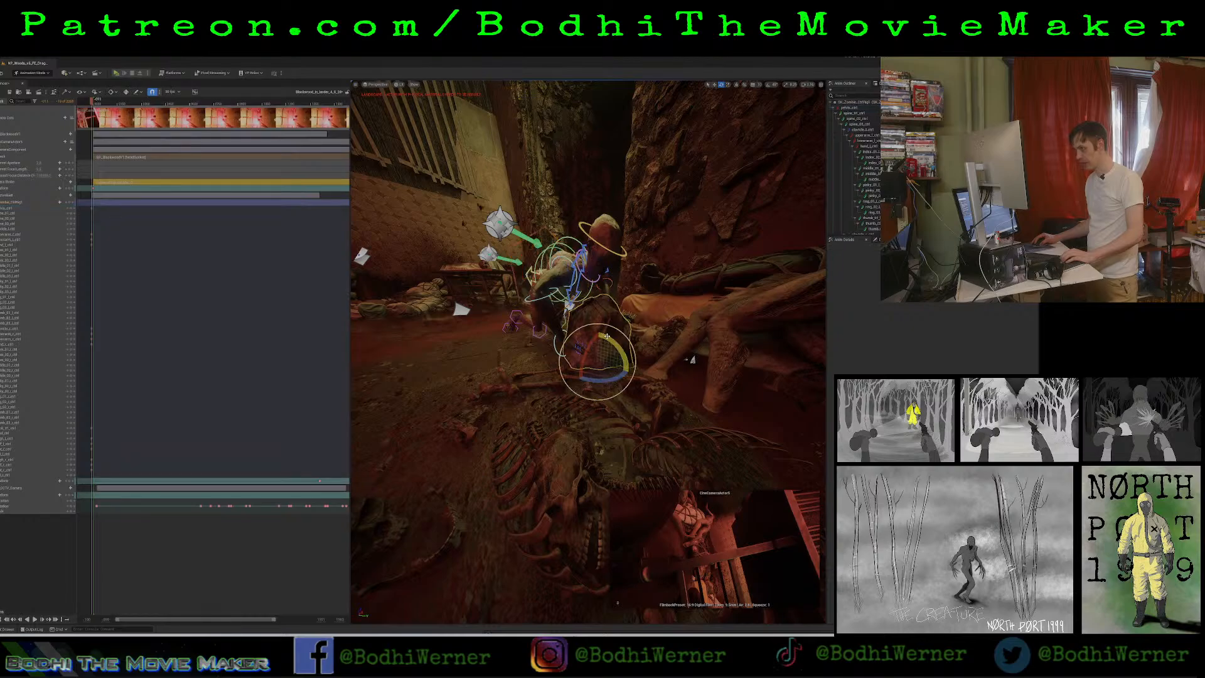
{"action": "key", "text": "r"}
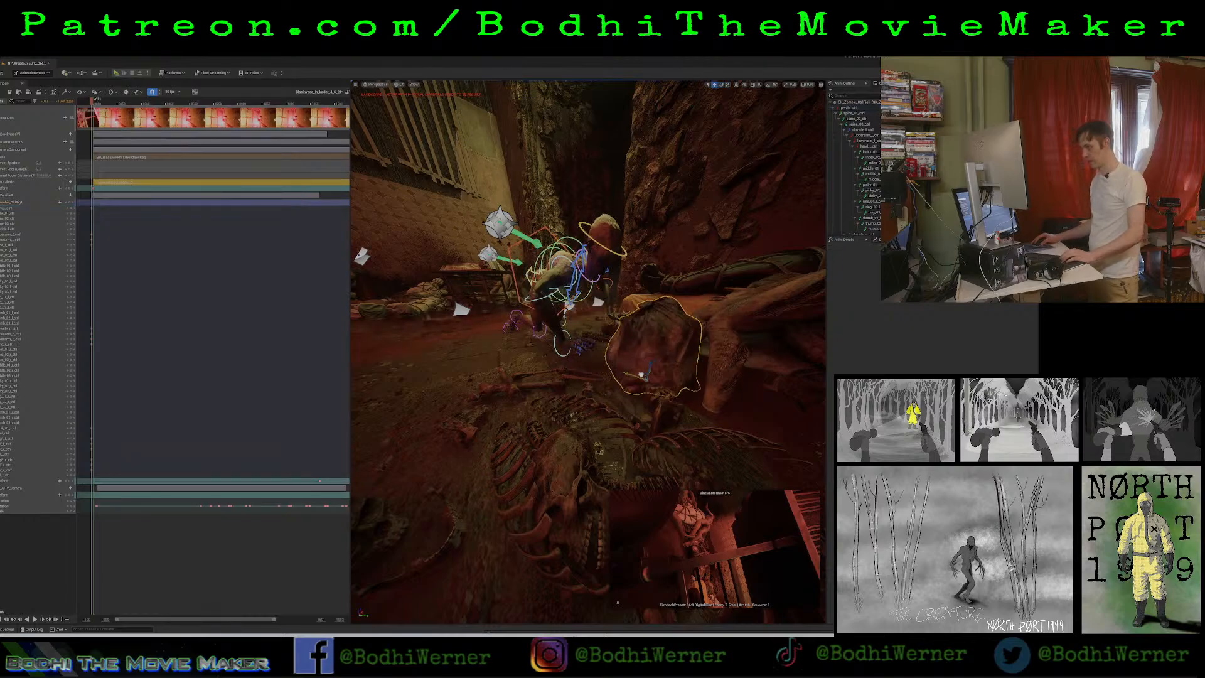
{"action": "right_click_drag", "start_coordinate": [628, 351], "coordinate": [646, 332]}
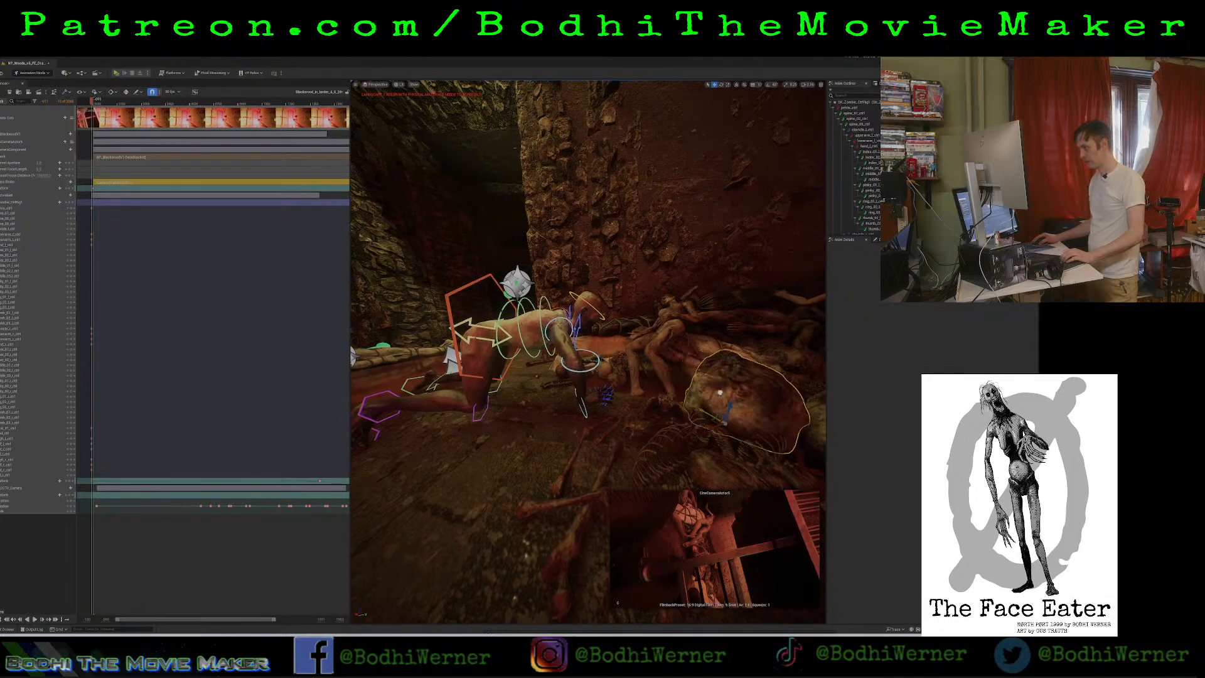
{"action": "right_click_drag", "start_coordinate": [627, 351], "coordinate": [747, 345]}
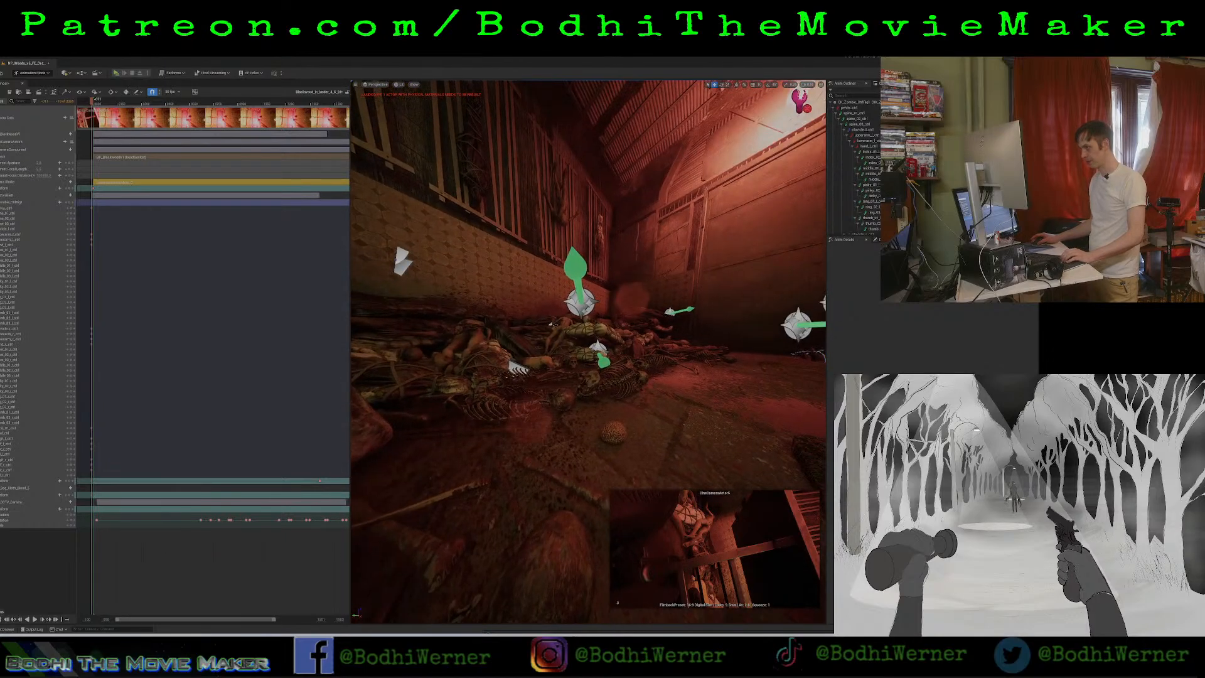
{"action": "right_click_drag", "start_coordinate": [551, 324], "coordinate": [439, 354]}
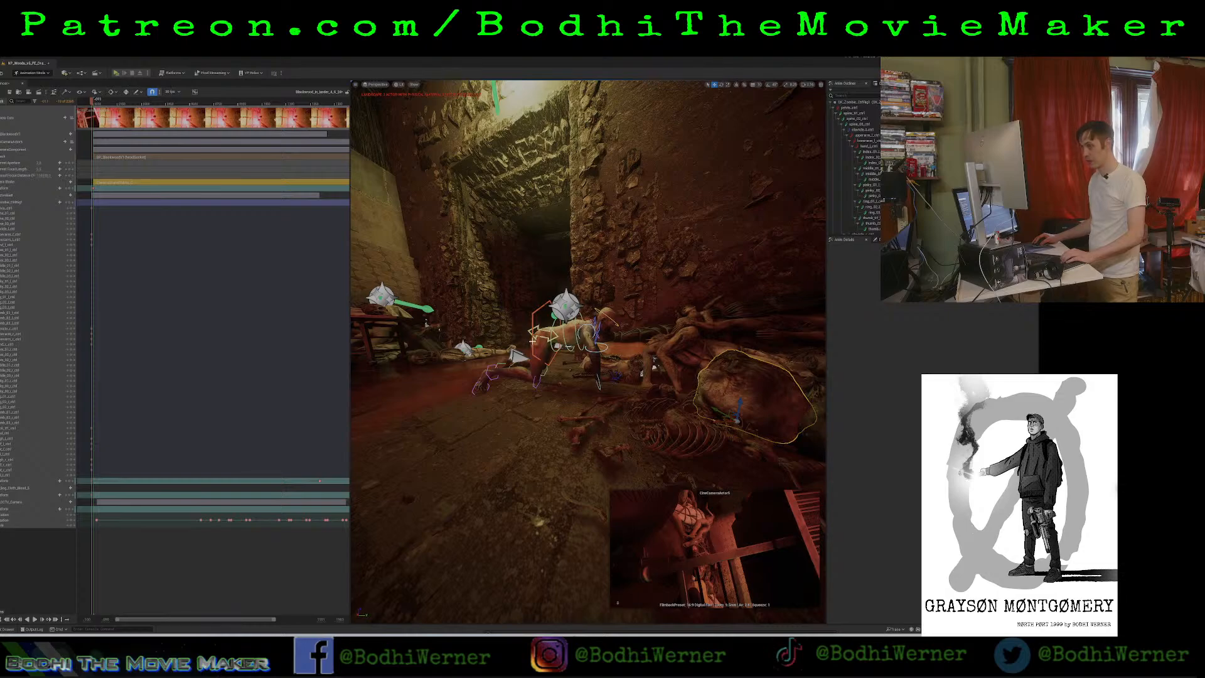
Reposition the zombie with its pelvis control so it crawls at the edge of the corpse pile.
{"action": "left_click", "coordinate": [537, 339]}
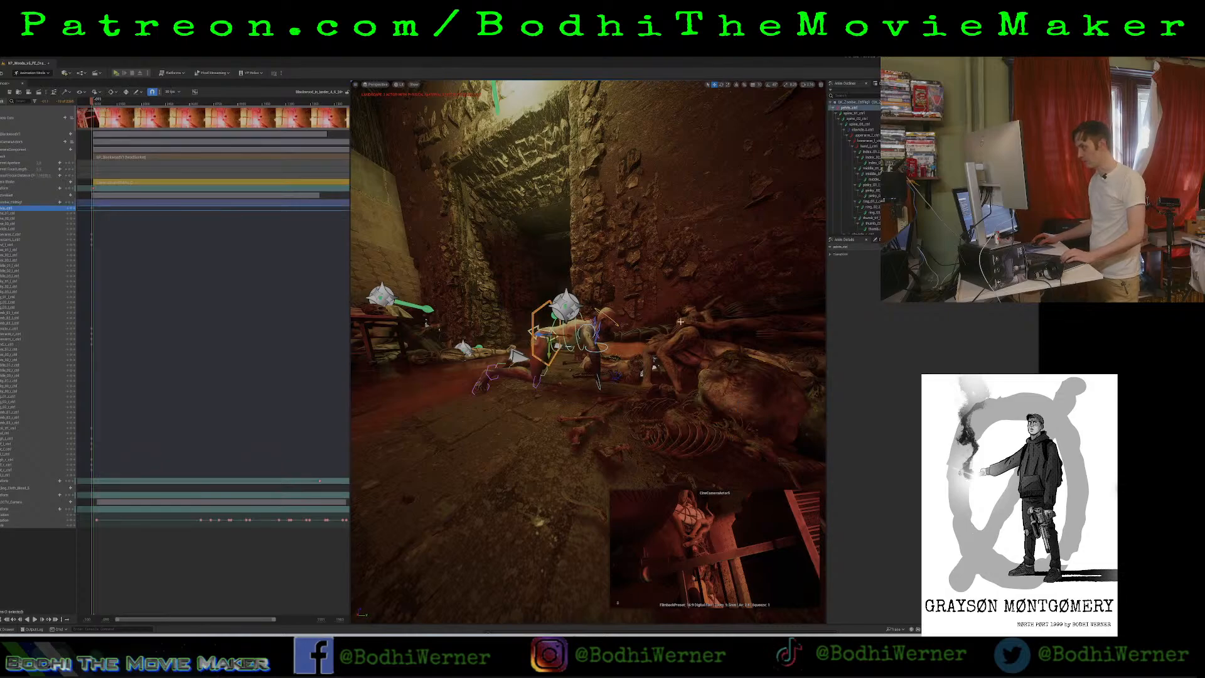
{"action": "mouse_move", "coordinate": [548, 341]}
{"action": "right_mouse_down"}
{"action": "mouse_move", "coordinate": [552, 389]}
{"action": "mouse_move", "coordinate": [541, 347]}
{"action": "right_mouse_up"}
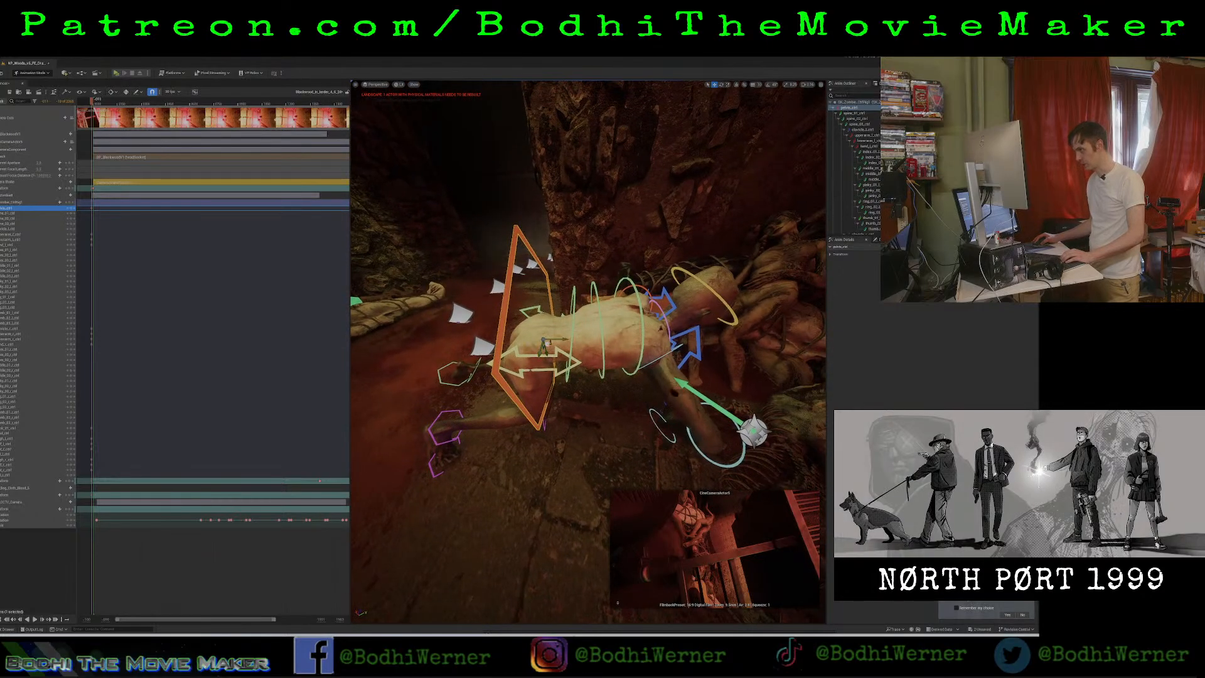
{"action": "left_click_drag", "start_coordinate": [548, 344], "coordinate": [670, 295]}
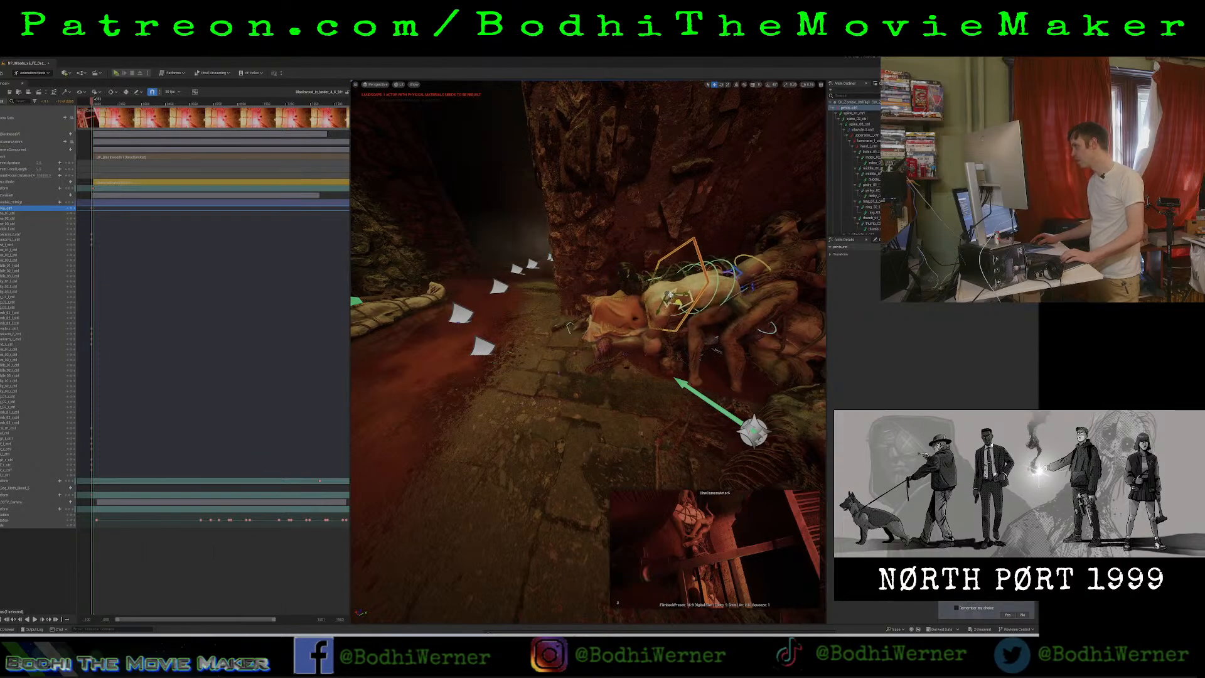
{"action": "right_click_drag", "start_coordinate": [670, 295], "coordinate": [625, 326]}
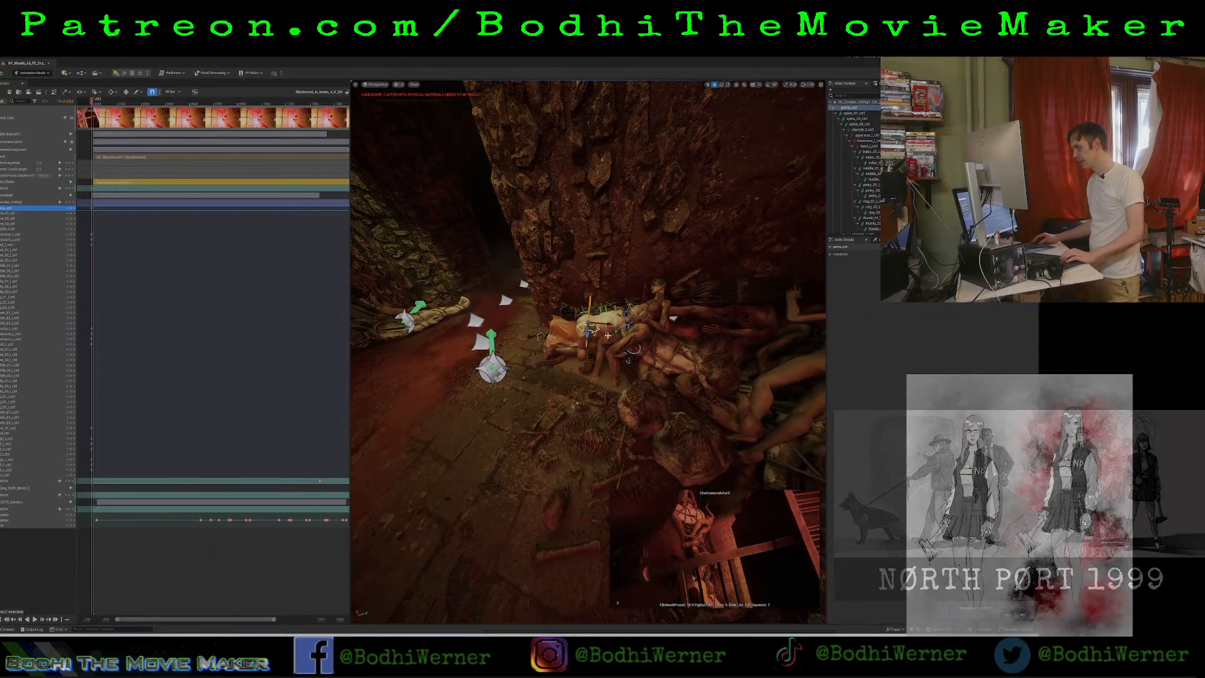
{"action": "left_click_drag", "start_coordinate": [590, 327], "coordinate": [543, 340]}
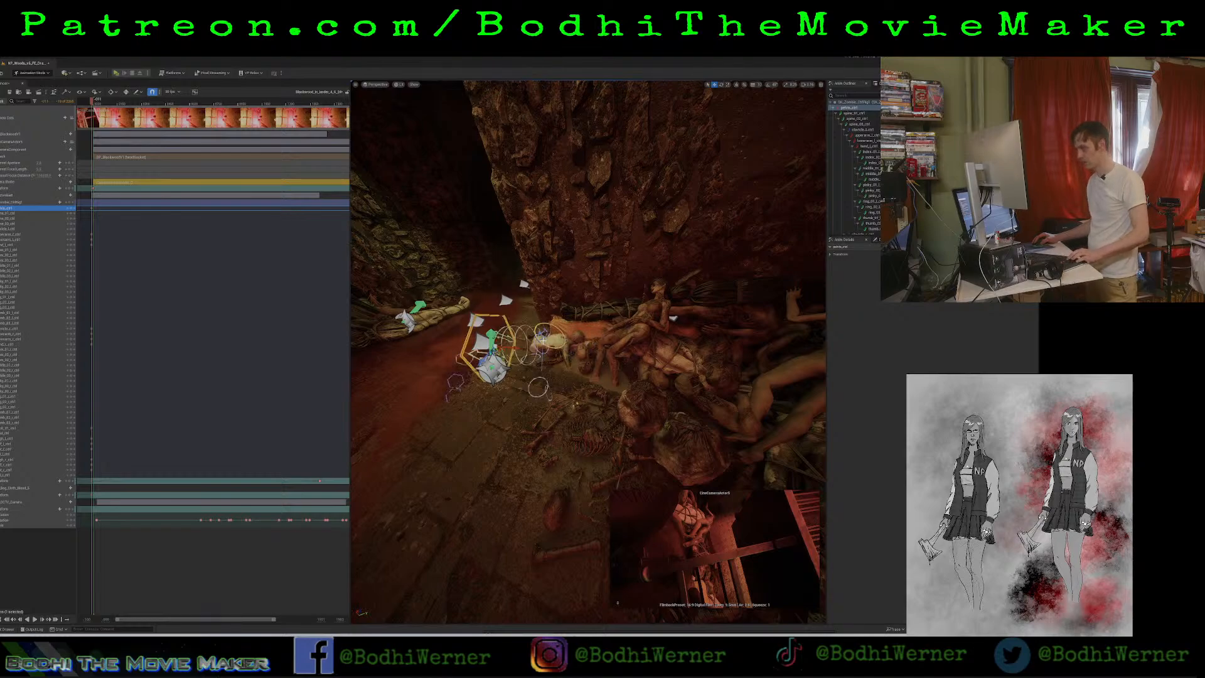
Examine the zombie and corpse pile from across the larder and up close with the editor overlays hidden.
{"action": "left_click", "coordinate": [522, 424]}
{"action": "key", "text": "s"}
{"action": "right_click_drag", "start_coordinate": [608, 368], "coordinate": [601, 338]}
{"action": "key", "text": "w"}
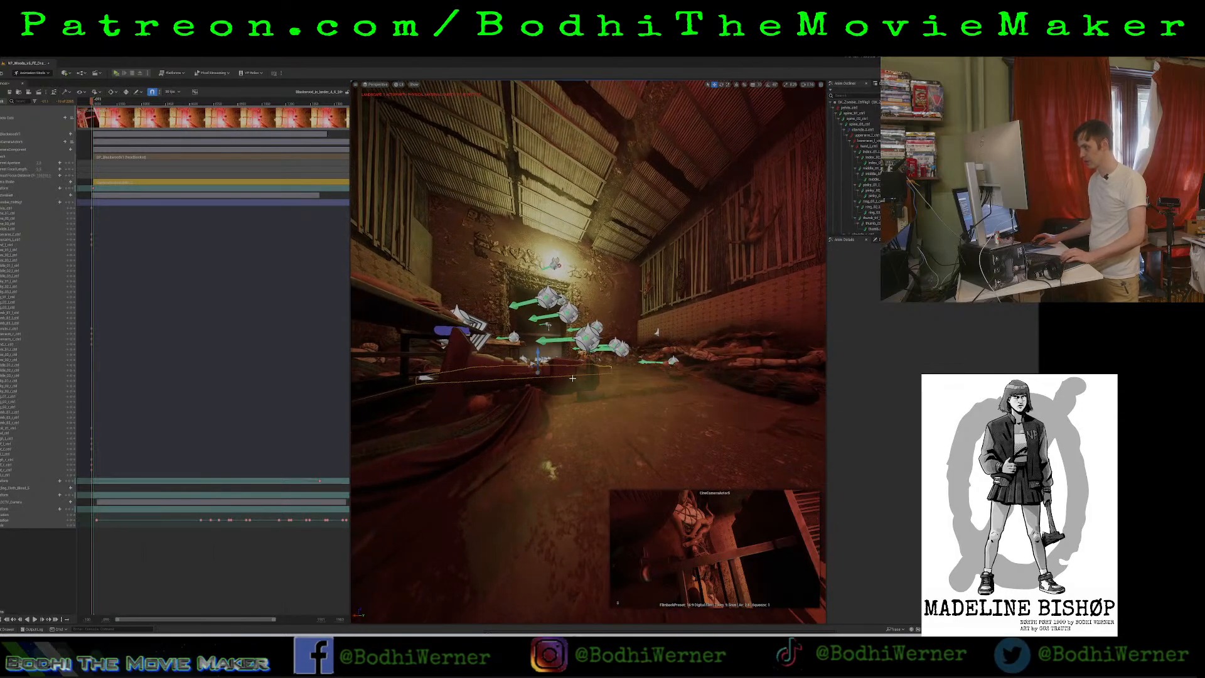
{"action": "key", "text": "g"}
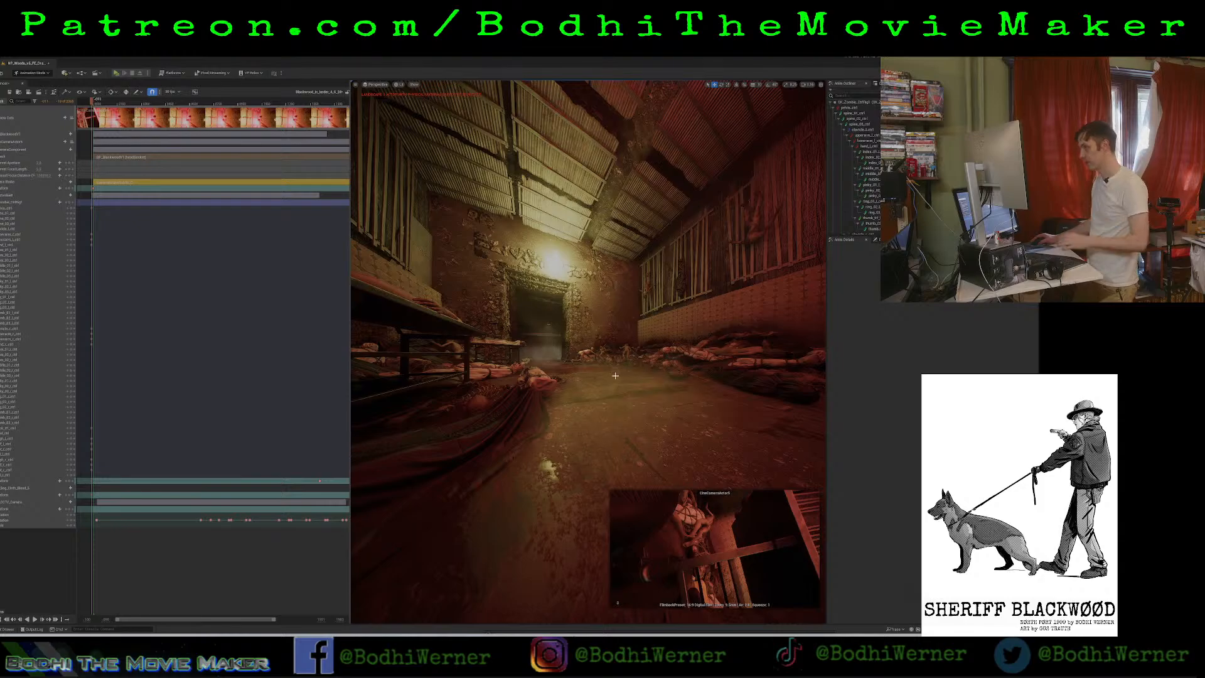
{"action": "key", "text": "w"}
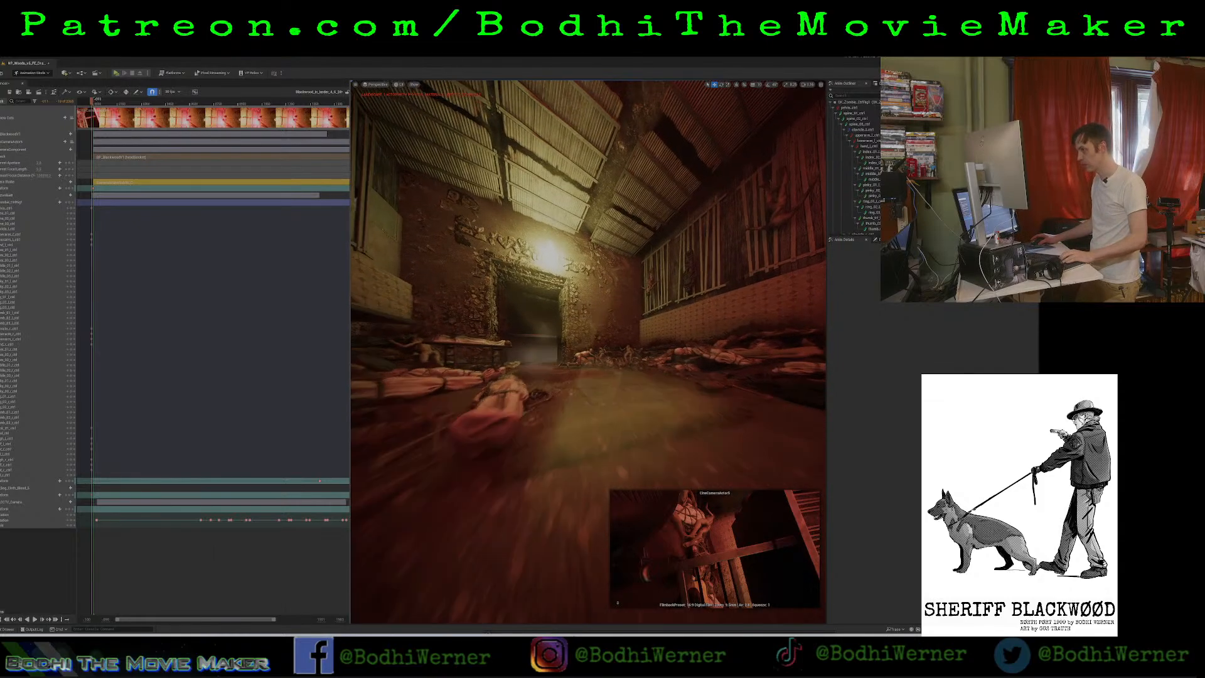
{"action": "key", "text": "w"}
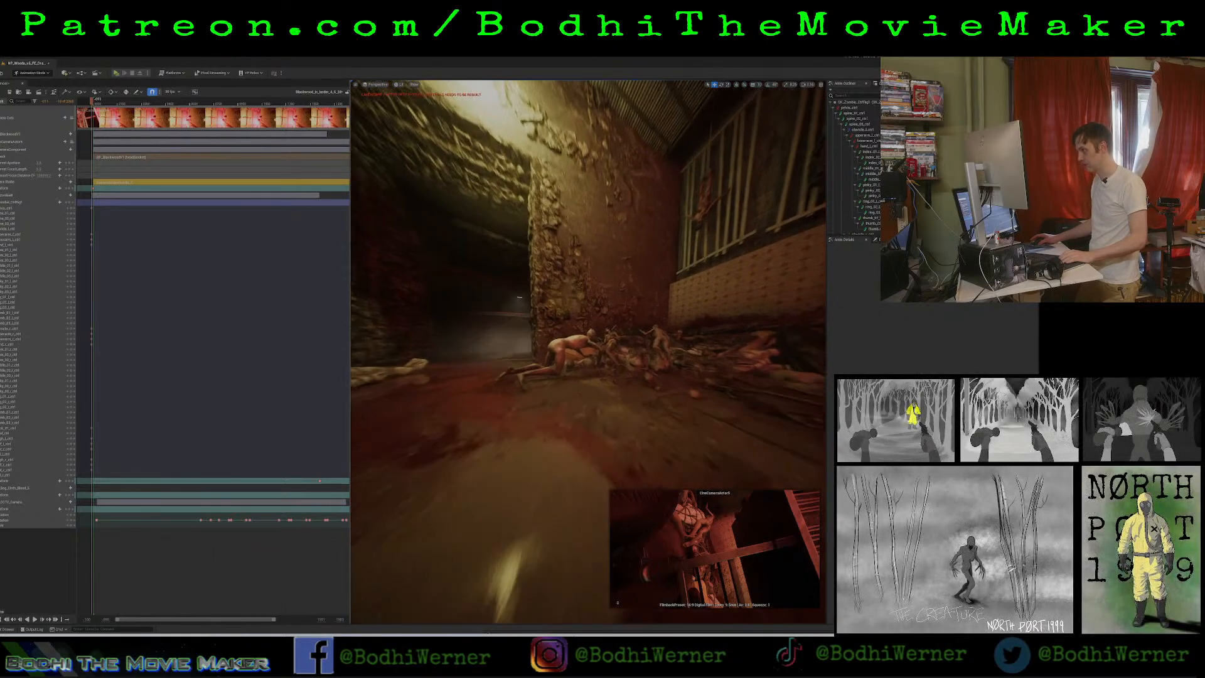
{"action": "key", "text": "w"}
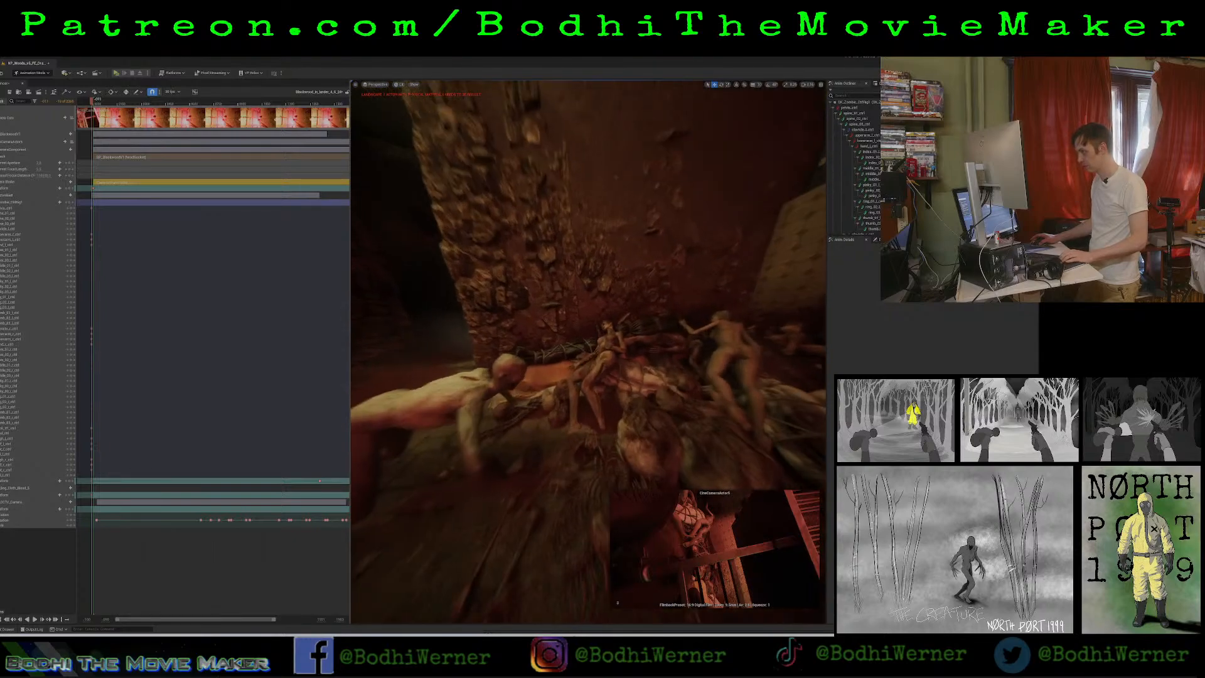
Try moving the small seated corpse in front of the zombie down toward the floor, and undo the change.
{"action": "left_click", "coordinate": [610, 356]}
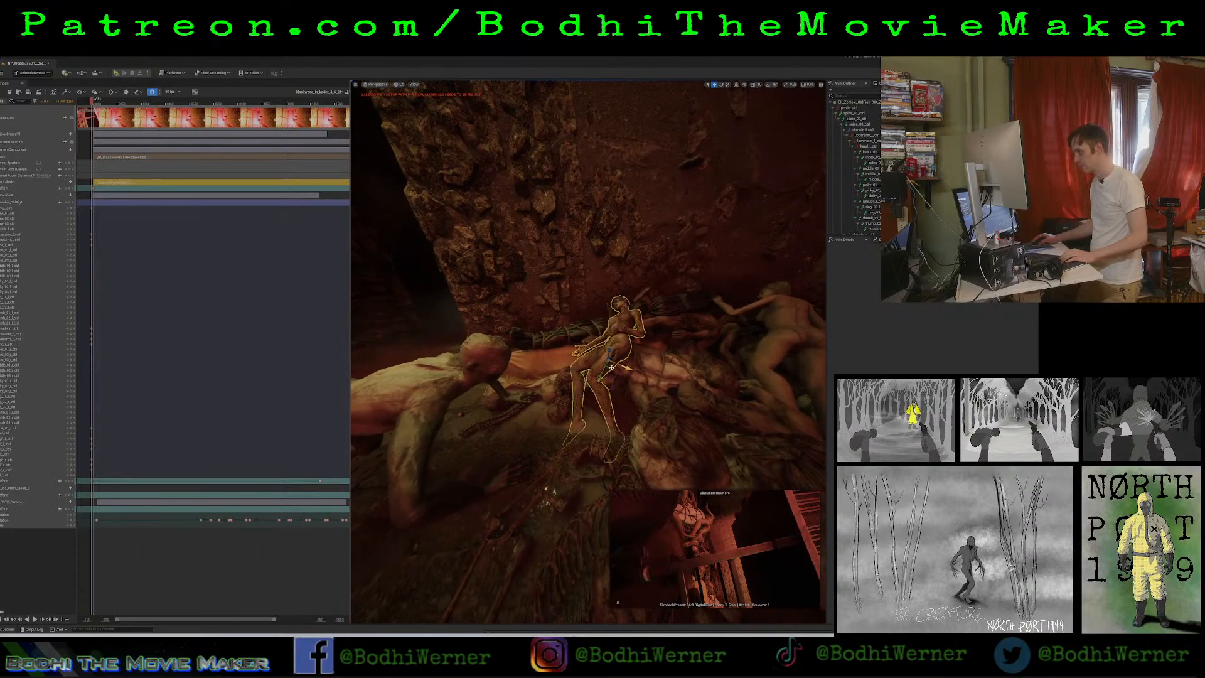
{"action": "left_click_drag", "start_coordinate": [611, 365], "coordinate": [509, 487]}
{"action": "key", "text": "ctrl+z"}
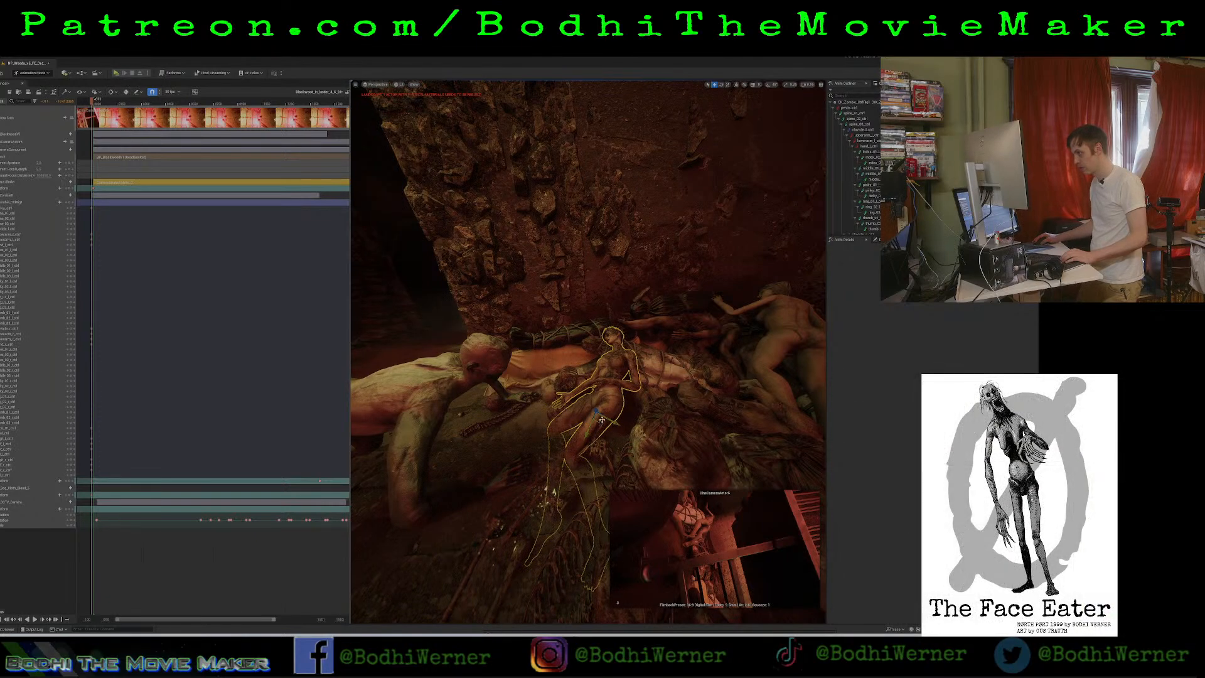
{"action": "key", "text": "e"}
{"action": "key", "text": "r"}
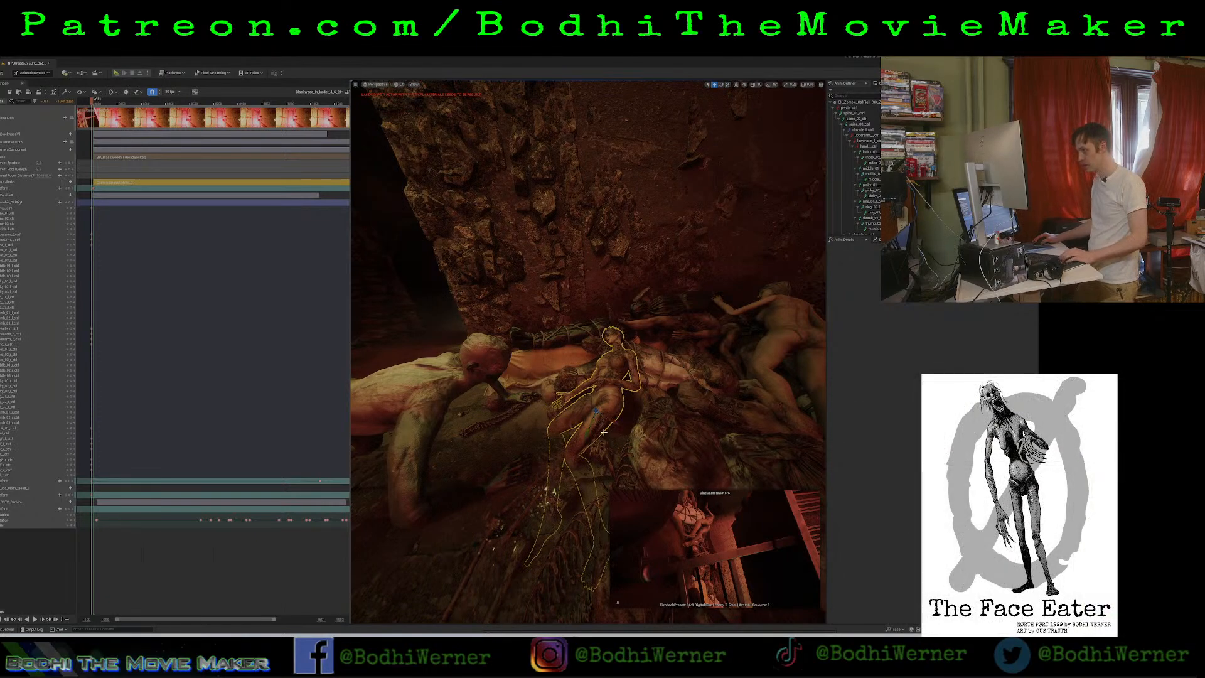
{"action": "key", "text": "e"}
{"action": "key", "text": "ctrl+z"}
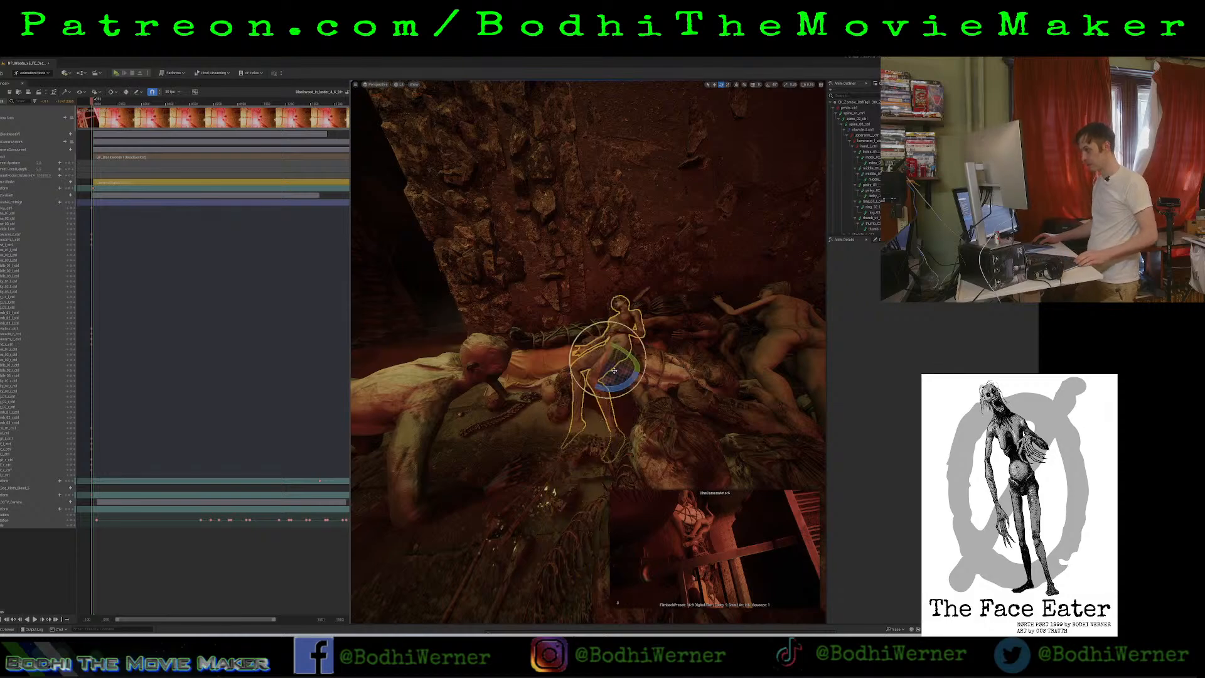
Nudge the small seated corpse in front of the crawling zombie.
{"action": "key", "text": "r"}
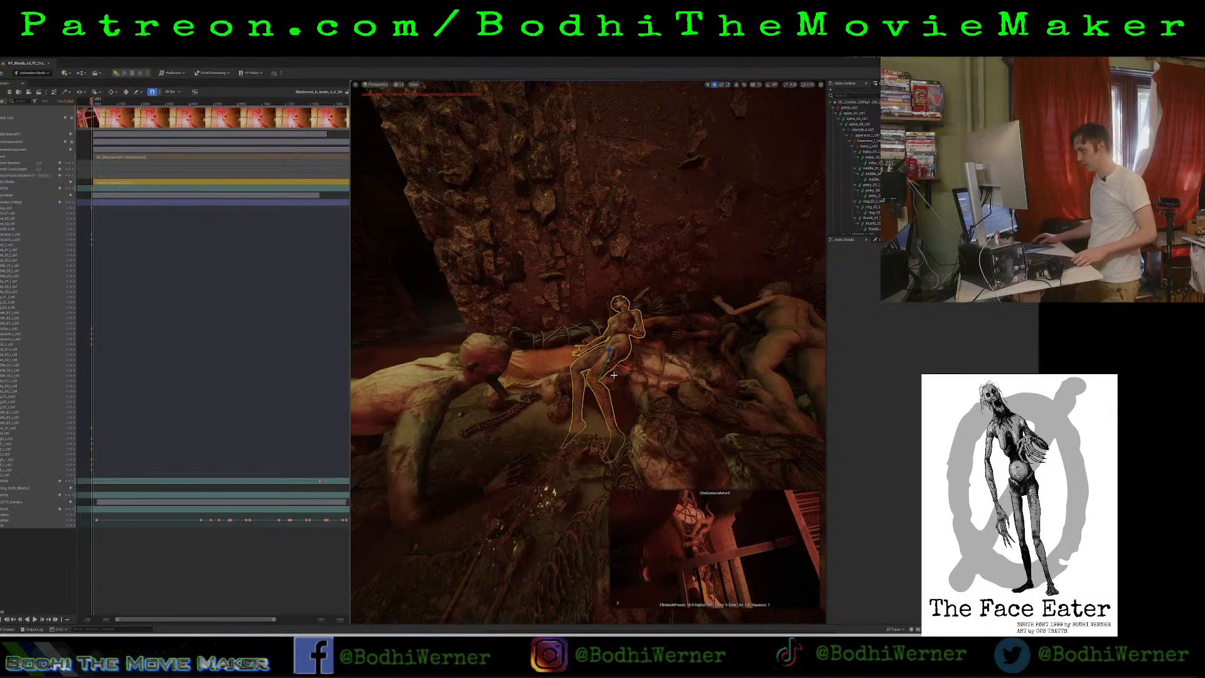
{"action": "mouse_move", "coordinate": [627, 368]}
{"action": "left_mouse_down", "text": "shift"}
{"action": "mouse_move", "coordinate": [652, 378]}
{"action": "mouse_move", "coordinate": [600, 374]}
{"action": "mouse_move", "coordinate": [652, 371]}
{"action": "mouse_move", "coordinate": [627, 367]}
{"action": "left_mouse_up", "text": "shift"}
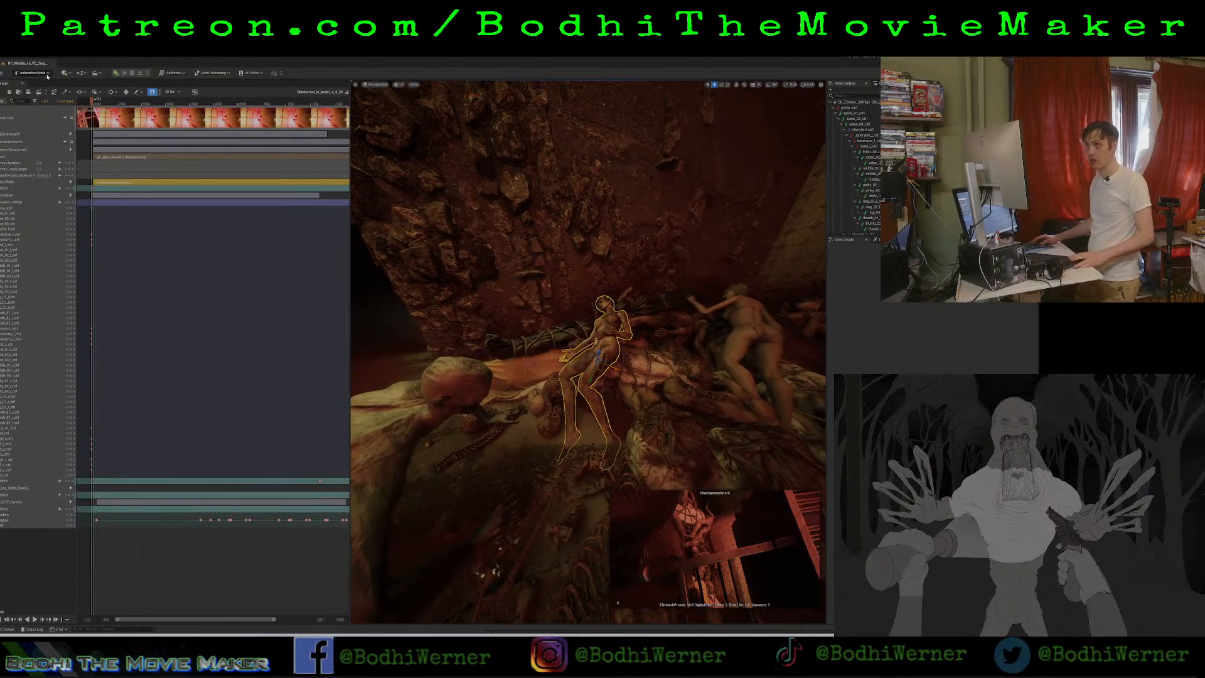
Re-enter Animation mode, select the crawling zombie's control rig and display its rig controls.
{"action": "left_click", "coordinate": [48, 73]}
{"action": "left_click", "coordinate": [33, 81]}
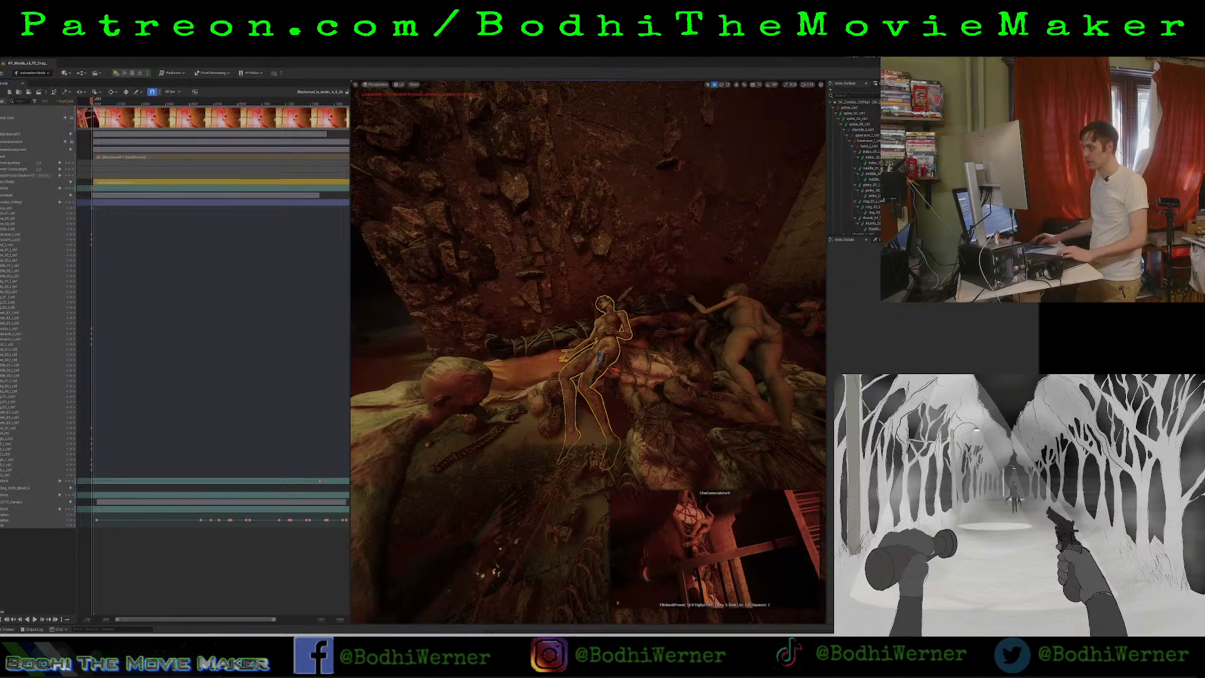
{"action": "right_click_drag", "start_coordinate": [589, 352], "coordinate": [477, 345]}
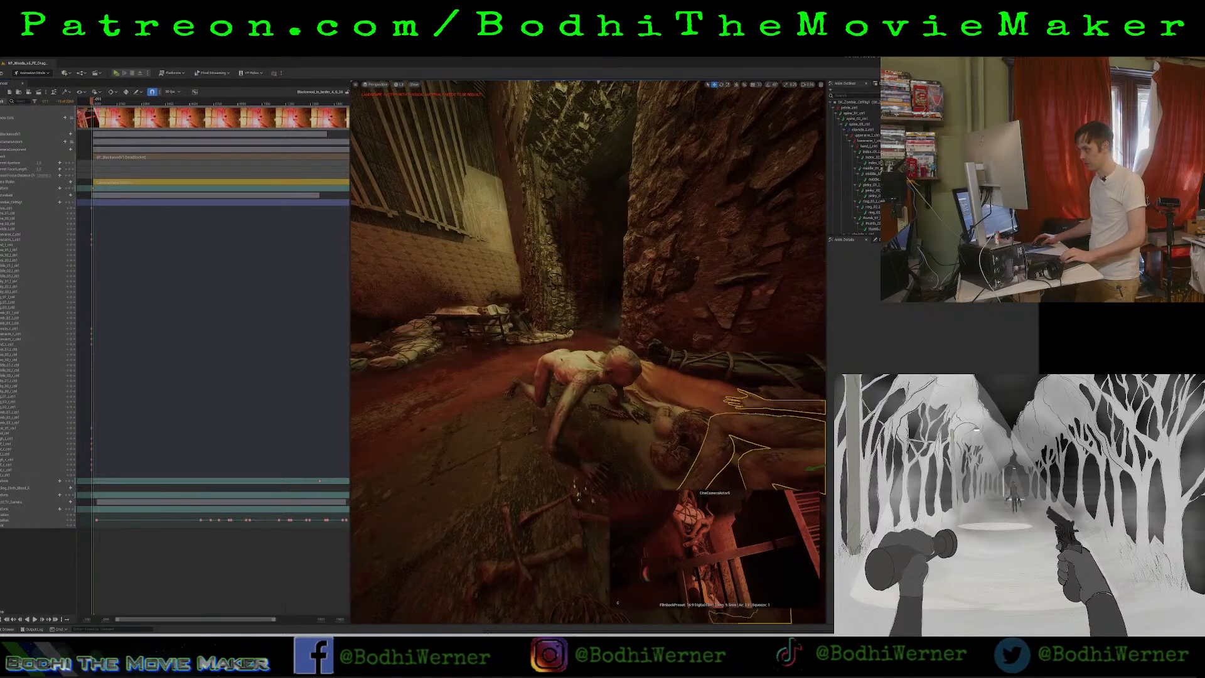
{"action": "left_click", "coordinate": [580, 369]}
{"action": "right_click_drag", "start_coordinate": [581, 369], "coordinate": [659, 373]}
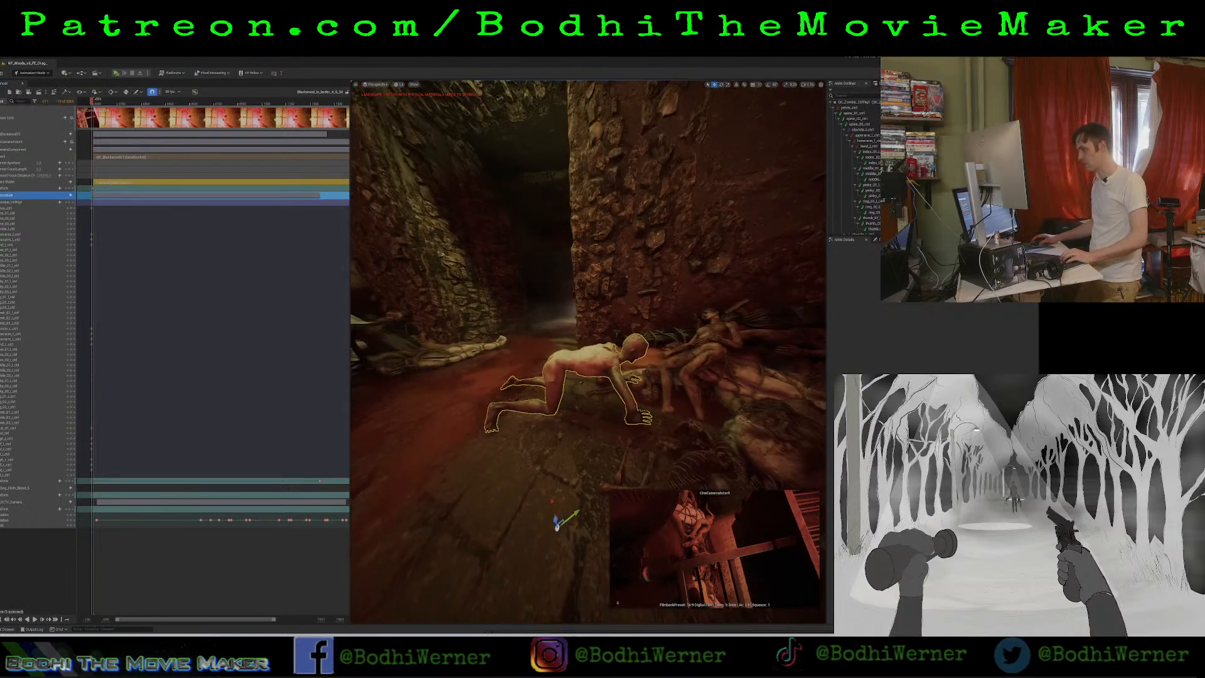
{"action": "left_click", "coordinate": [27, 214]}
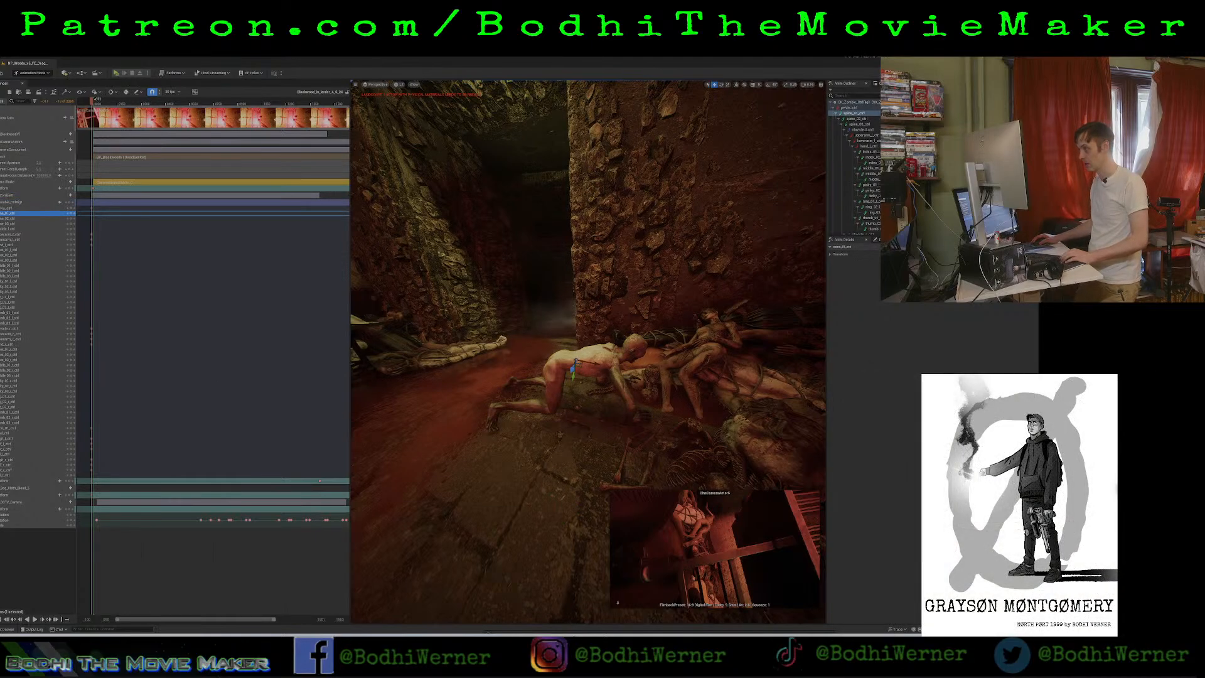
{"action": "left_click", "coordinate": [596, 353]}
{"action": "left_click", "coordinate": [837, 157]}
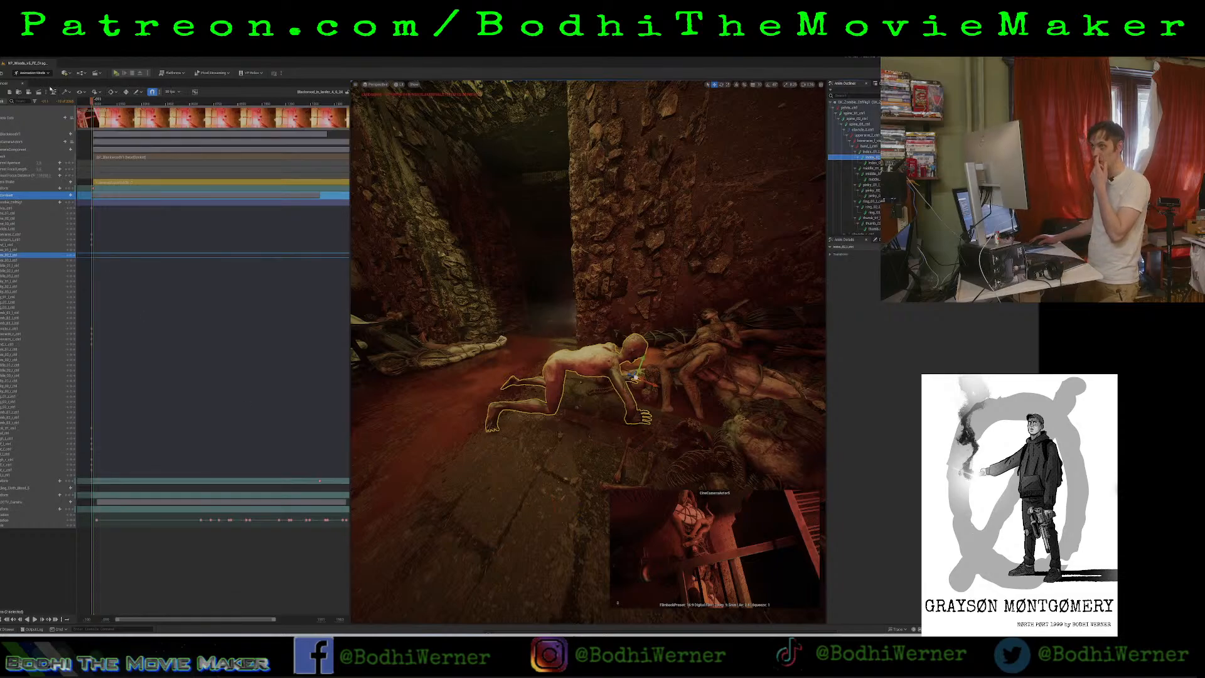
{"action": "left_click", "coordinate": [17, 196]}
{"action": "left_click", "coordinate": [17, 203]}
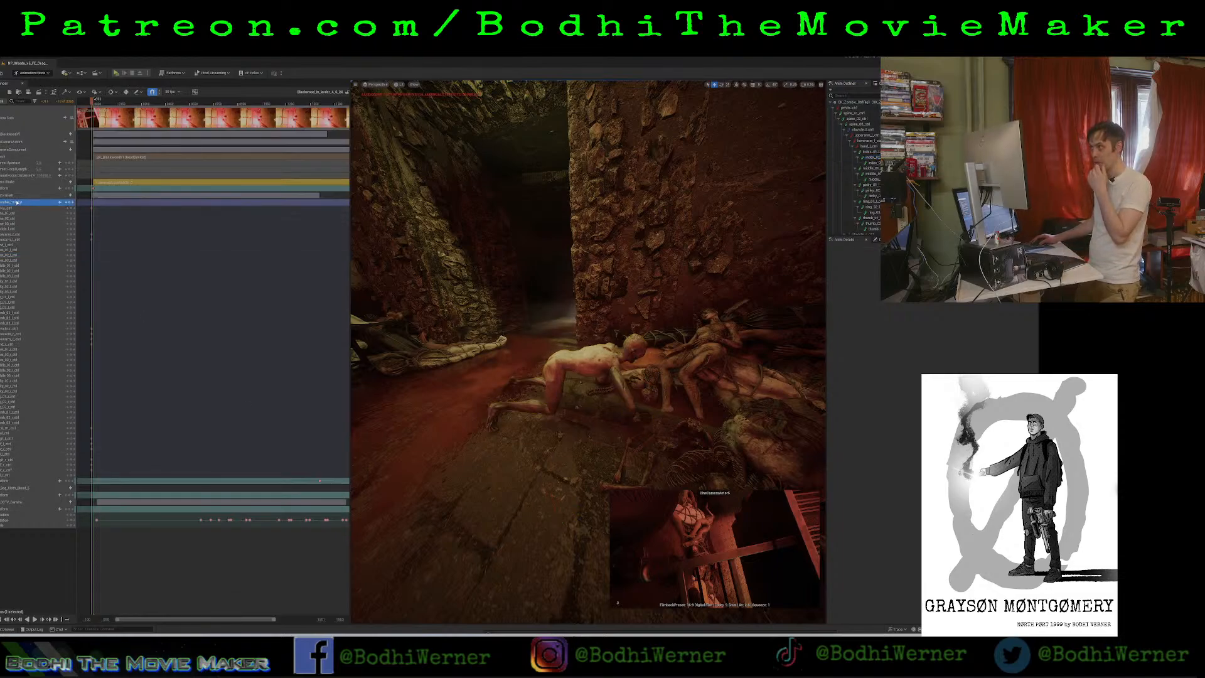
{"action": "left_click", "coordinate": [415, 239]}
{"action": "key", "text": "g"}
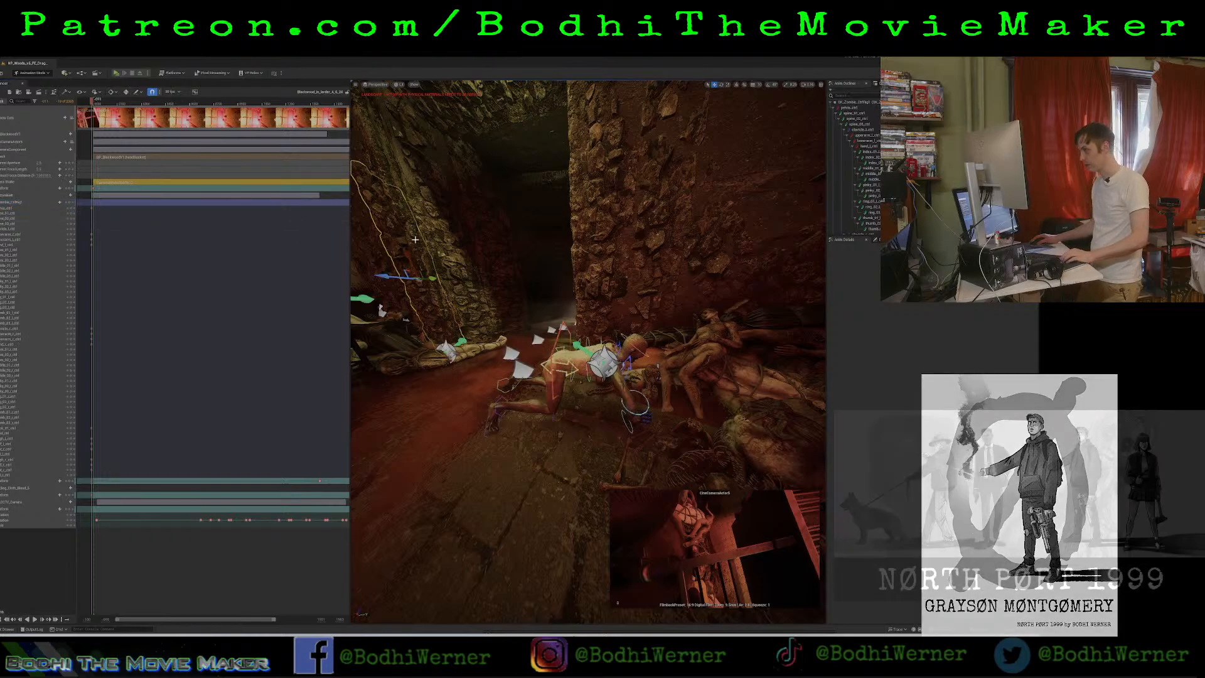
Try rotating the zombie's lowest spine control to raise its upper body, and undo the rotation.
{"action": "key", "text": "w"}
{"action": "right_click_drag", "start_coordinate": [415, 240], "coordinate": [537, 259]}
{"action": "key", "text": "a"}
{"action": "key", "text": "w"}
{"action": "key", "text": "a"}
{"action": "key", "text": "s"}
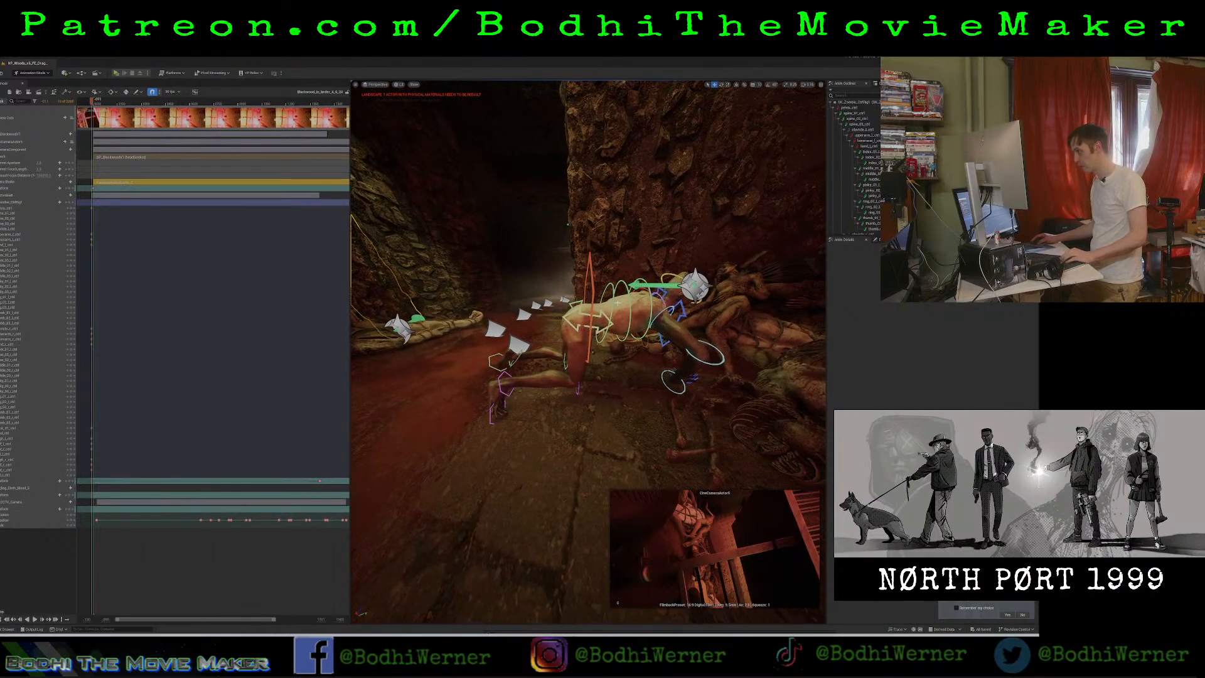
{"action": "left_click", "coordinate": [624, 317]}
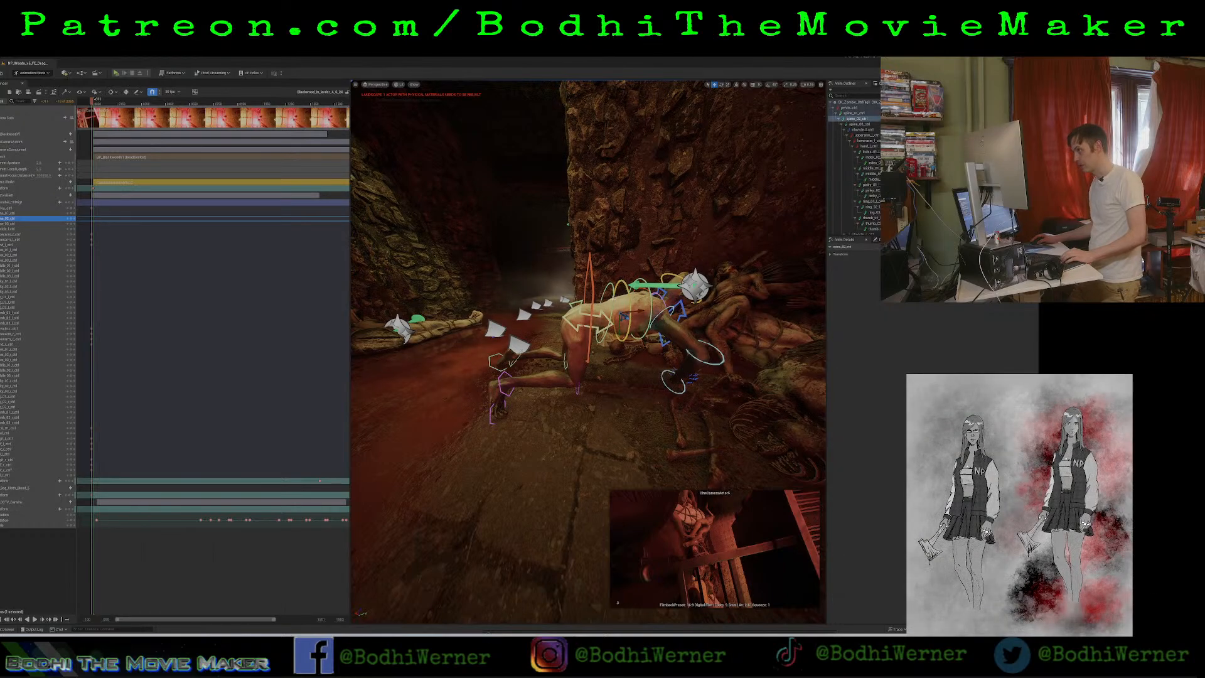
{"action": "left_click", "coordinate": [612, 300]}
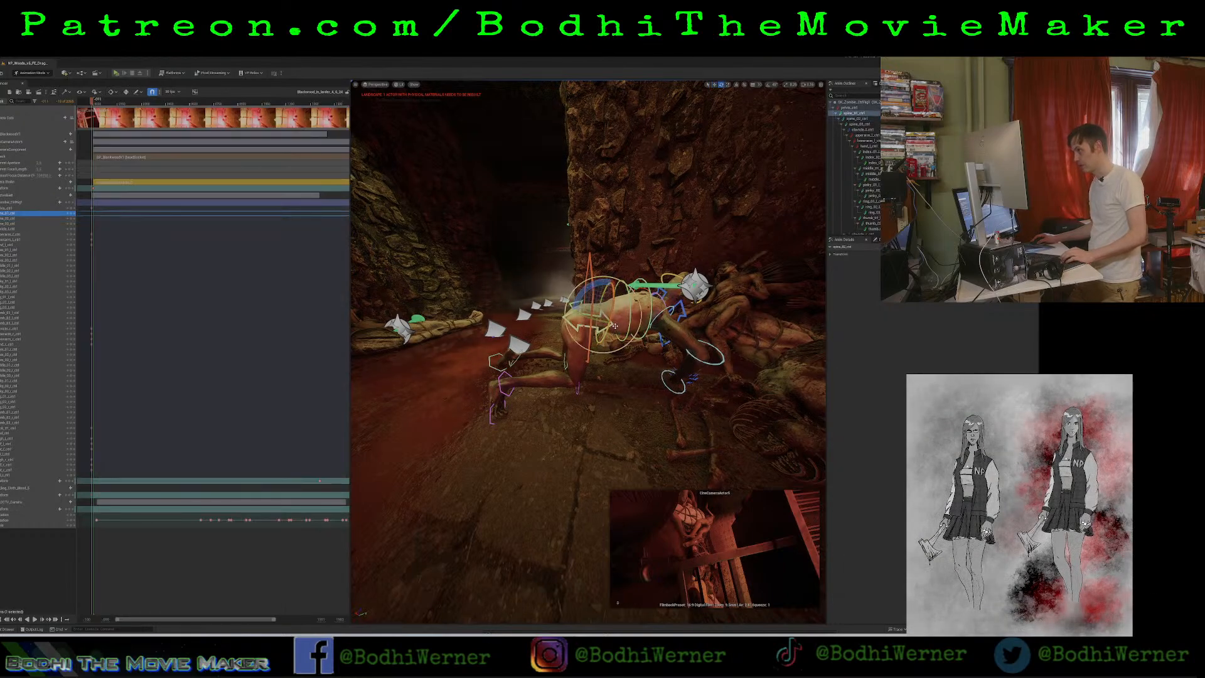
{"action": "mouse_move", "coordinate": [601, 290]}
{"action": "left_mouse_down"}
{"action": "mouse_move", "coordinate": [628, 299]}
{"action": "mouse_move", "coordinate": [598, 288]}
{"action": "left_mouse_up"}
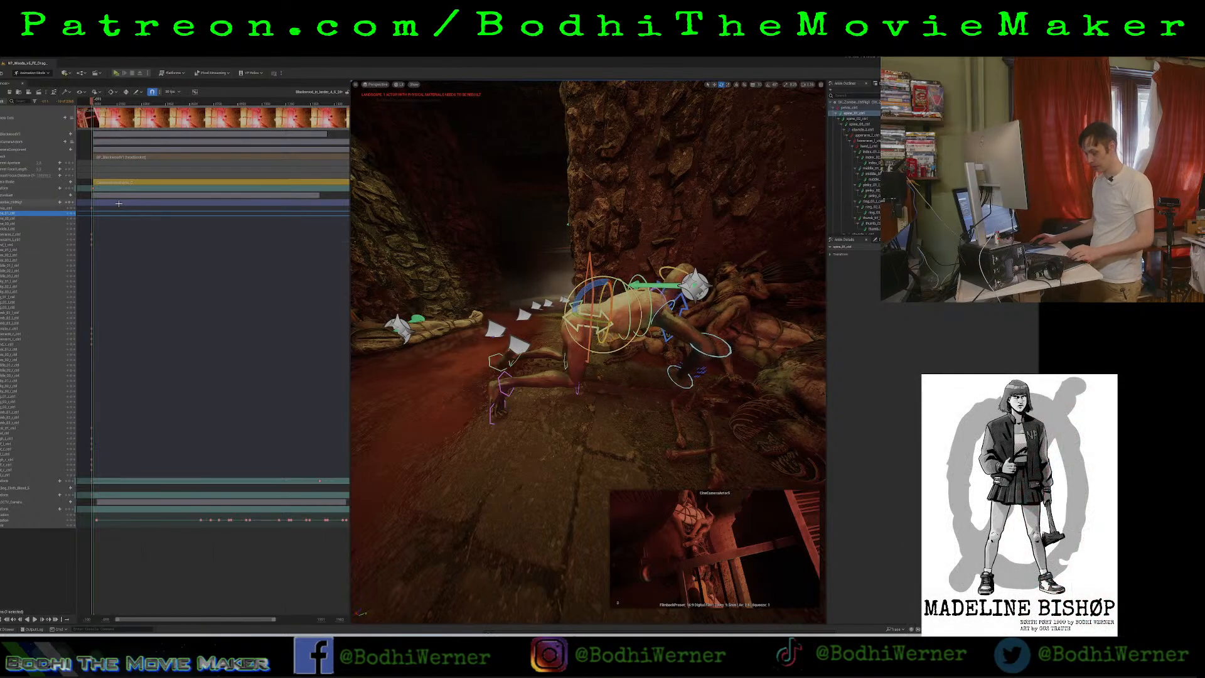
{"action": "key", "text": "ctrl+z"}
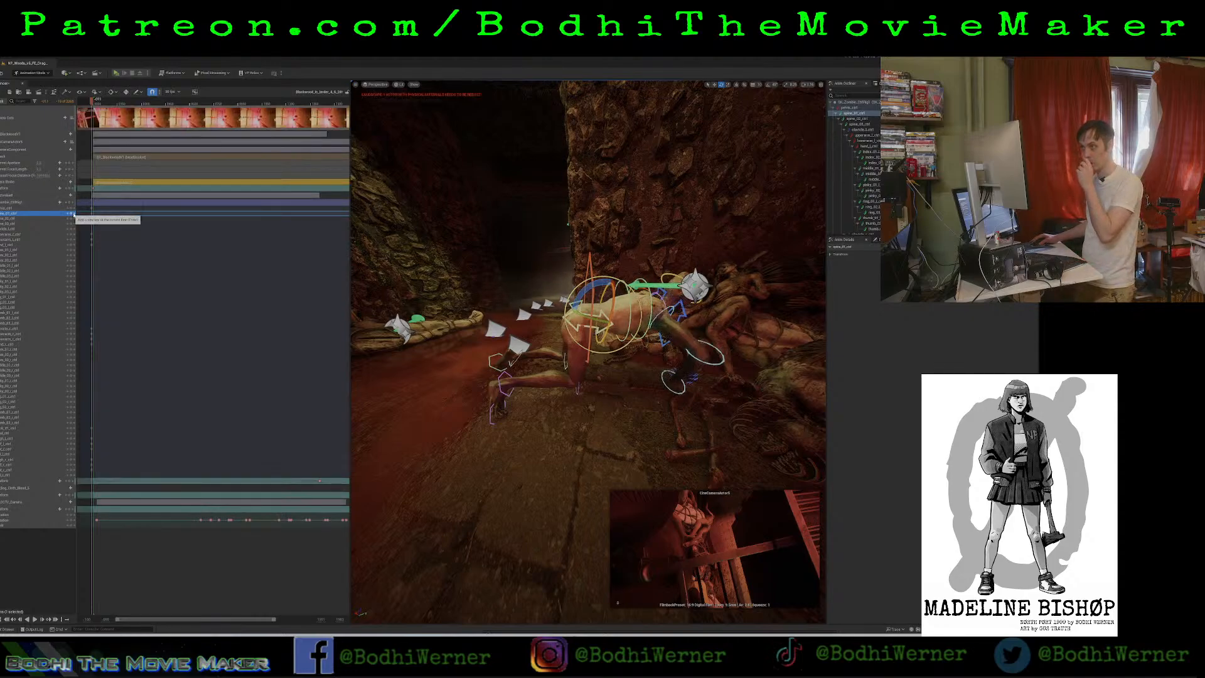
Keyframe the lowest spine control so the torso bends down toward the corpses and rises back to its starting pose, and preview the motion.
{"action": "mouse_move", "coordinate": [94, 115]}
{"action": "left_mouse_down"}
{"action": "mouse_move", "coordinate": [180, 113]}
{"action": "mouse_move", "coordinate": [94, 114]}
{"action": "left_mouse_up"}
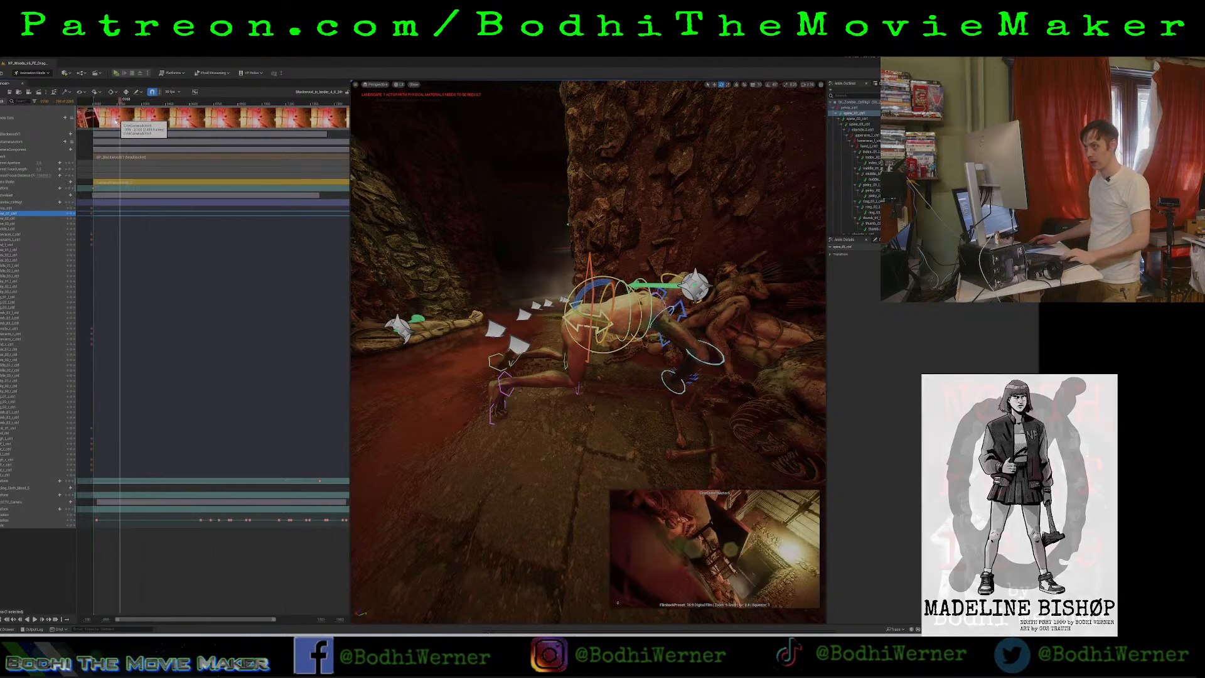
{"action": "key", "text": "space"}
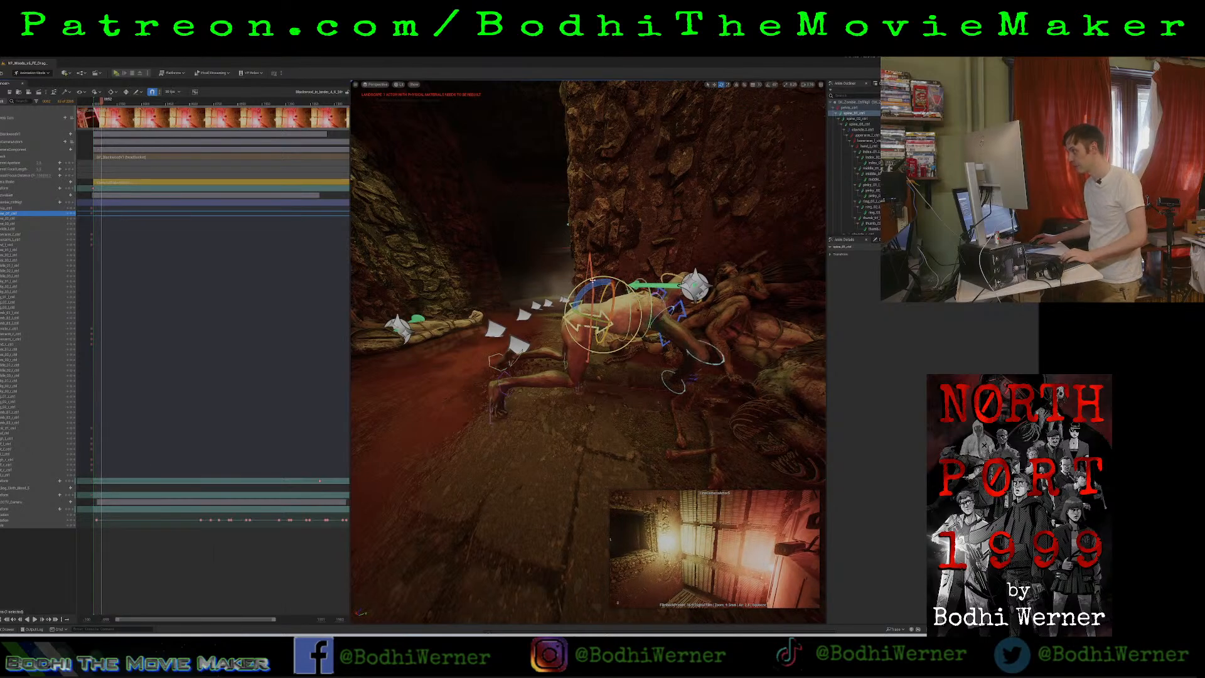
{"action": "left_click_drag", "start_coordinate": [601, 288], "coordinate": [633, 299]}
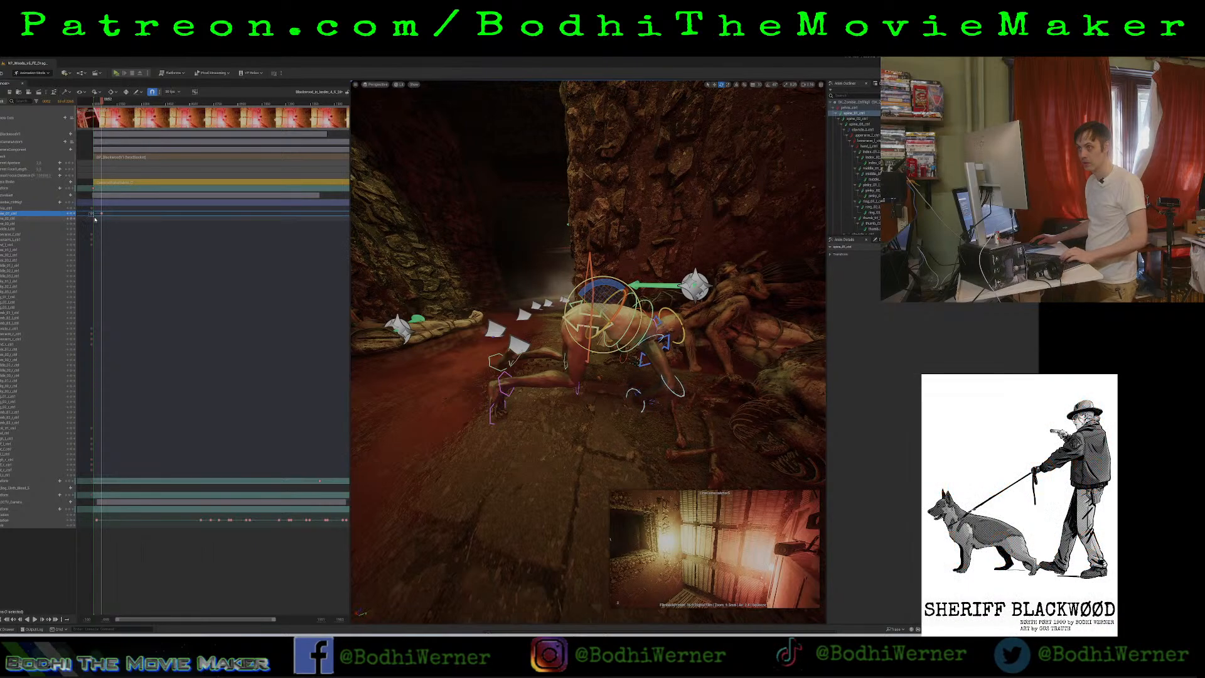
{"action": "left_click", "coordinate": [125, 102]}
{"action": "left_click_drag", "start_coordinate": [115, 107], "coordinate": [91, 110]}
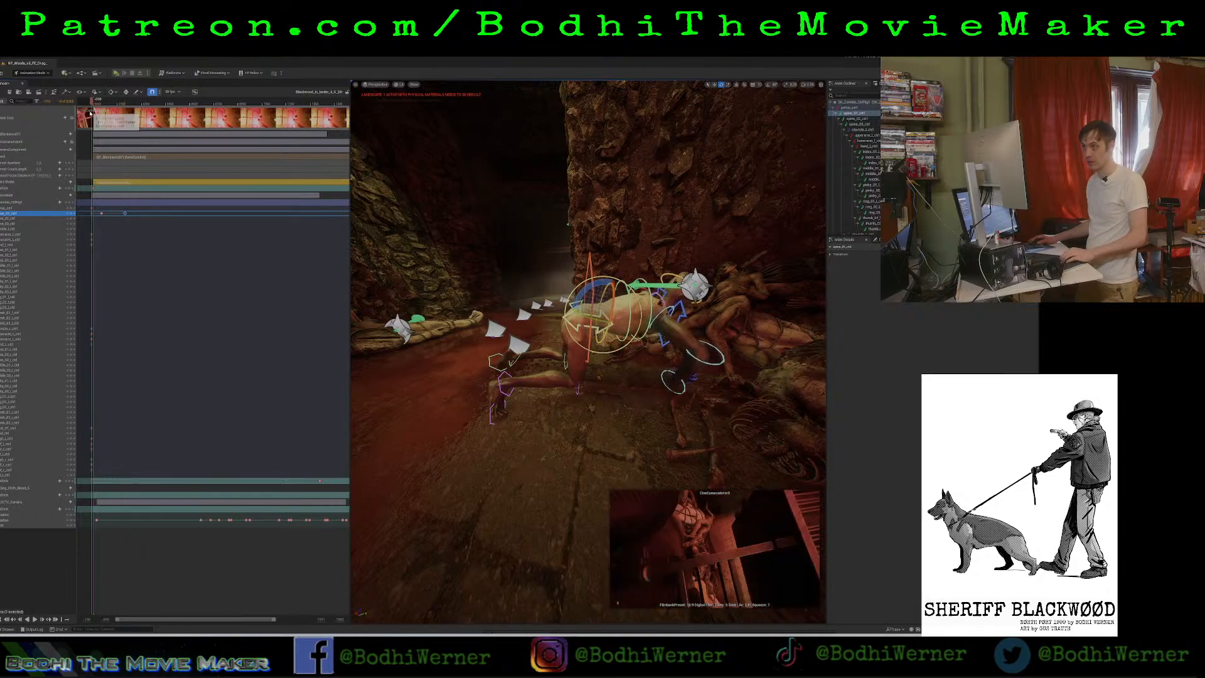
{"action": "key", "text": "space"}
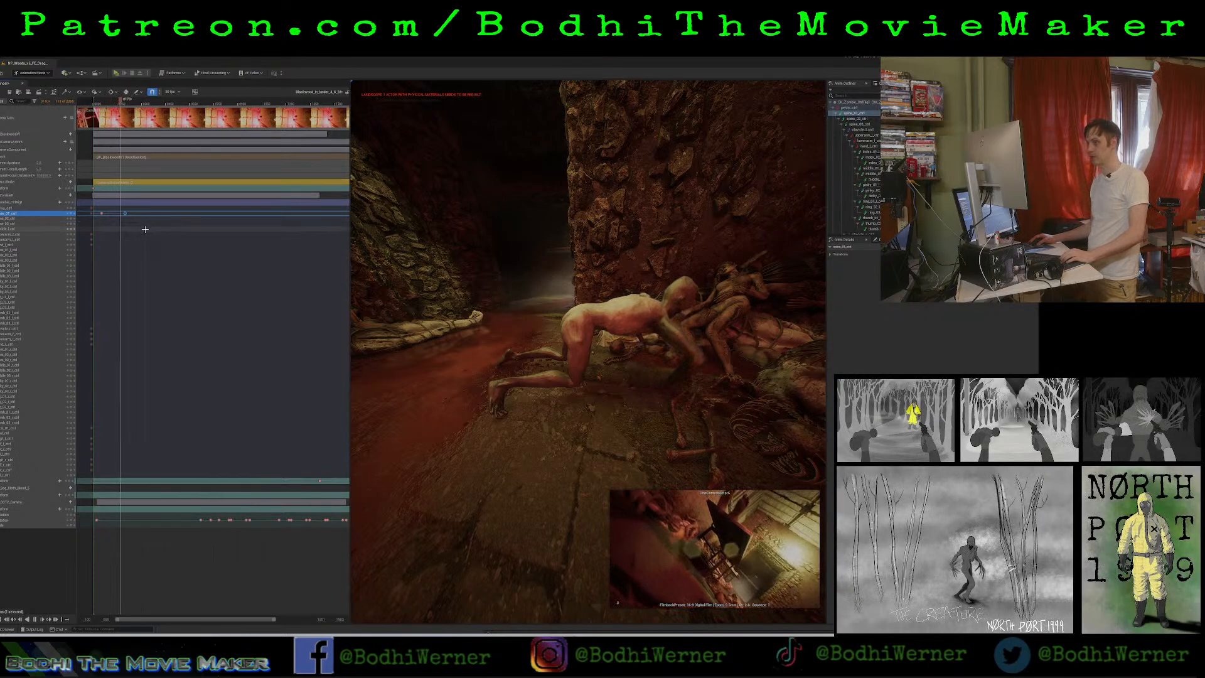
{"action": "key", "text": "space"}
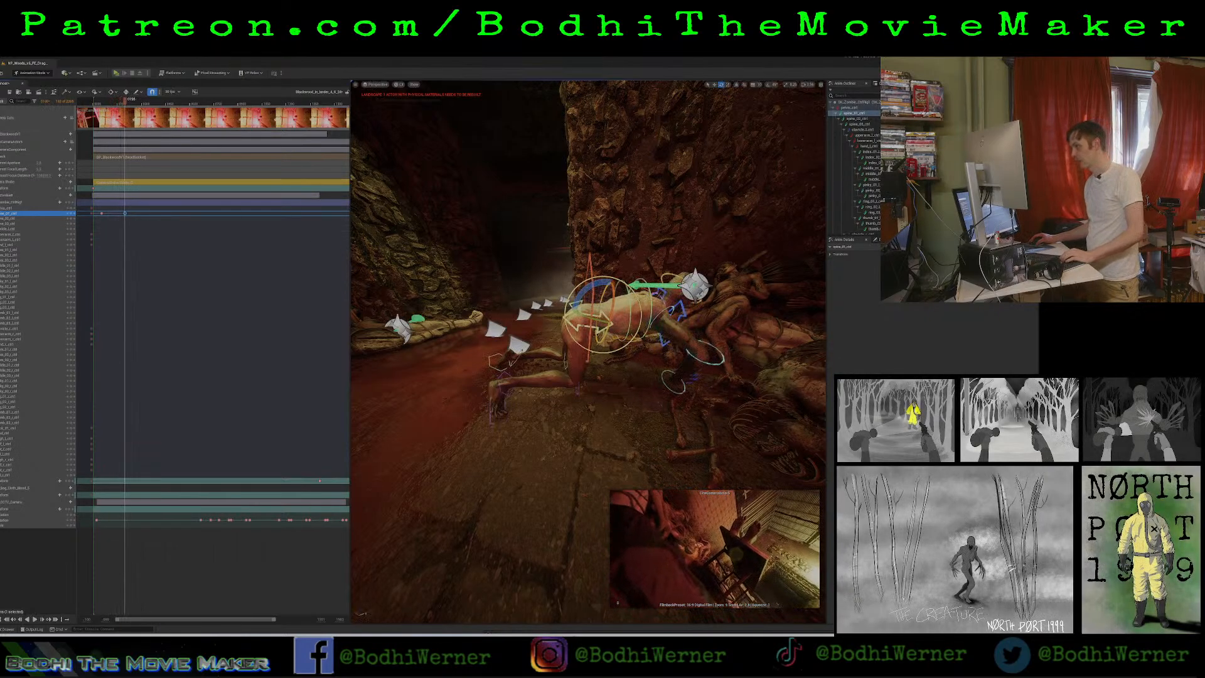
Select the zombie's head control and keyframe it at the shot's start and at the torso's lowest bend.
{"action": "right_click_drag", "start_coordinate": [610, 314], "coordinate": [477, 338]}
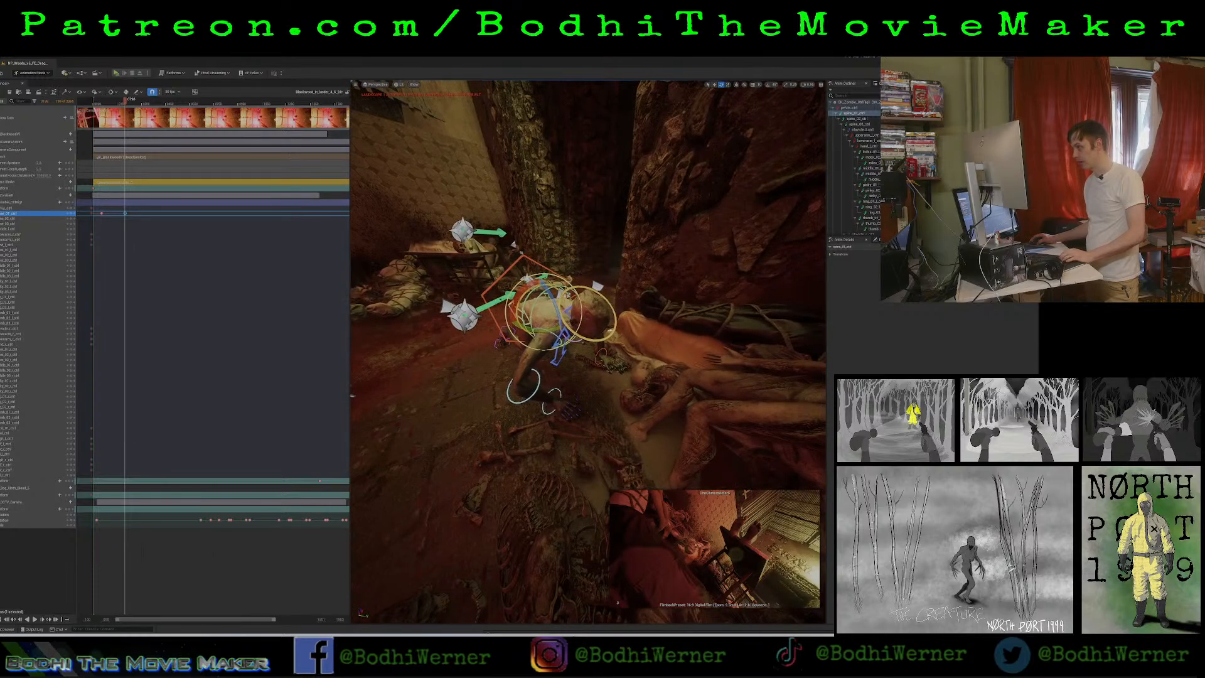
{"action": "right_click_drag", "start_coordinate": [560, 312], "coordinate": [605, 313]}
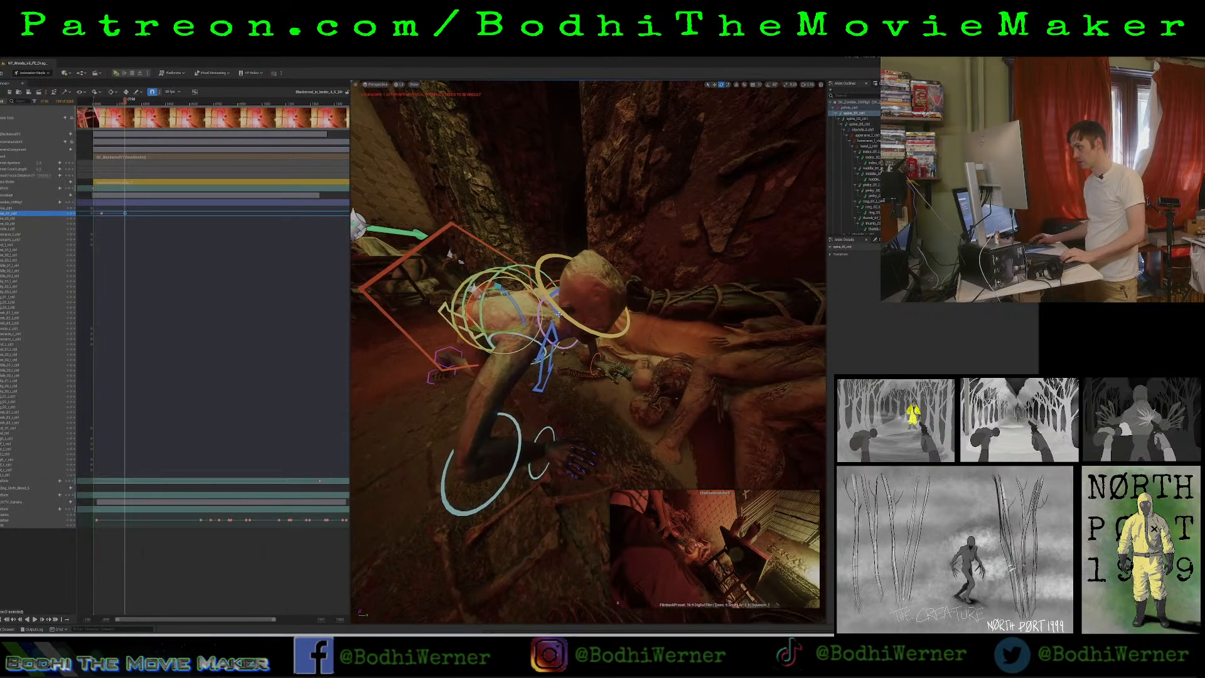
{"action": "left_click", "coordinate": [542, 266]}
{"action": "left_click", "coordinate": [541, 275]}
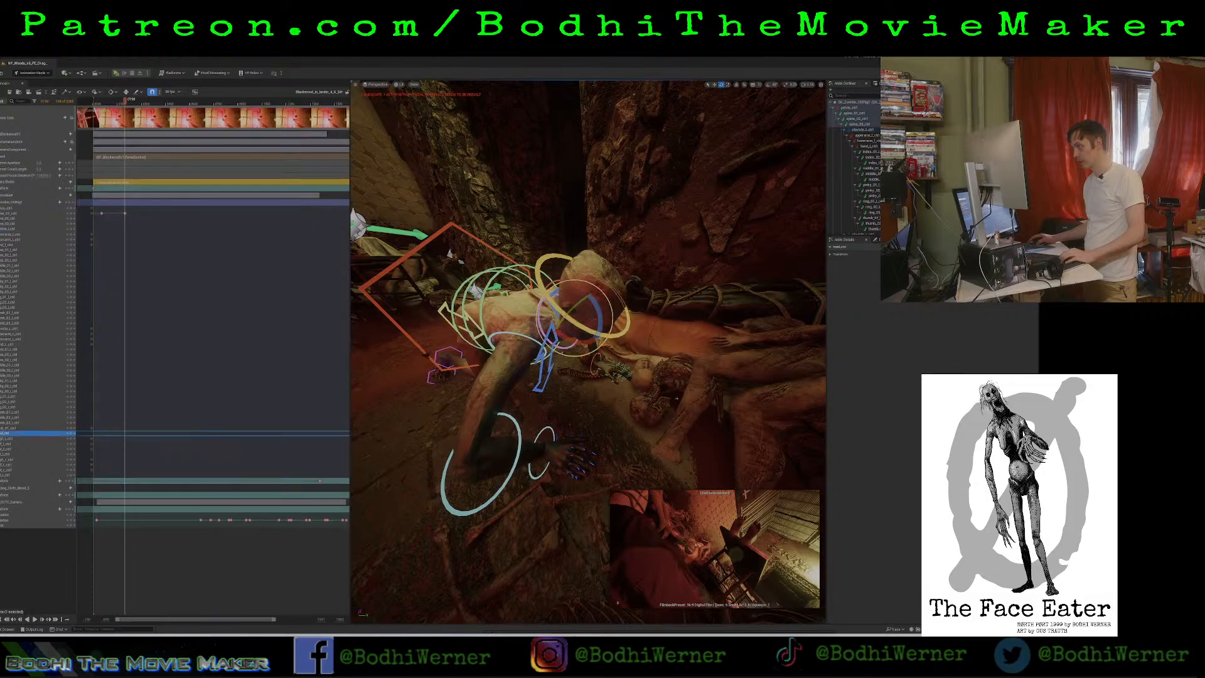
{"action": "right_click_drag", "start_coordinate": [541, 275], "coordinate": [659, 275]}
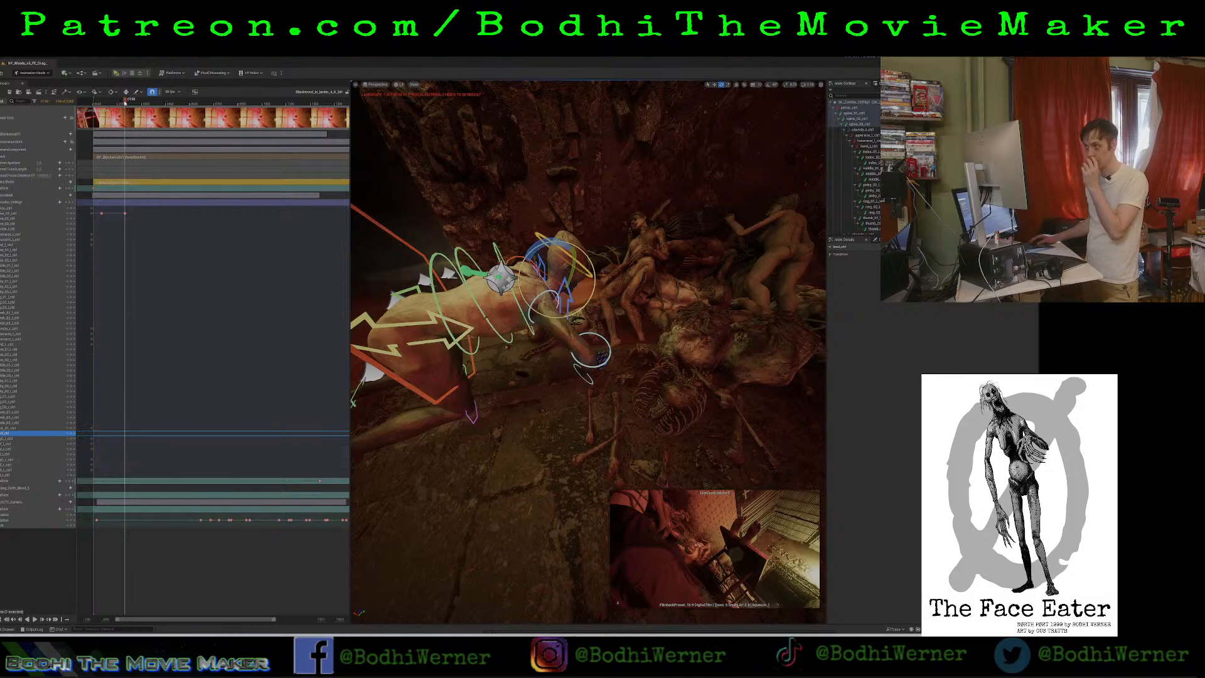
{"action": "left_click_drag", "start_coordinate": [125, 103], "coordinate": [91, 130]}
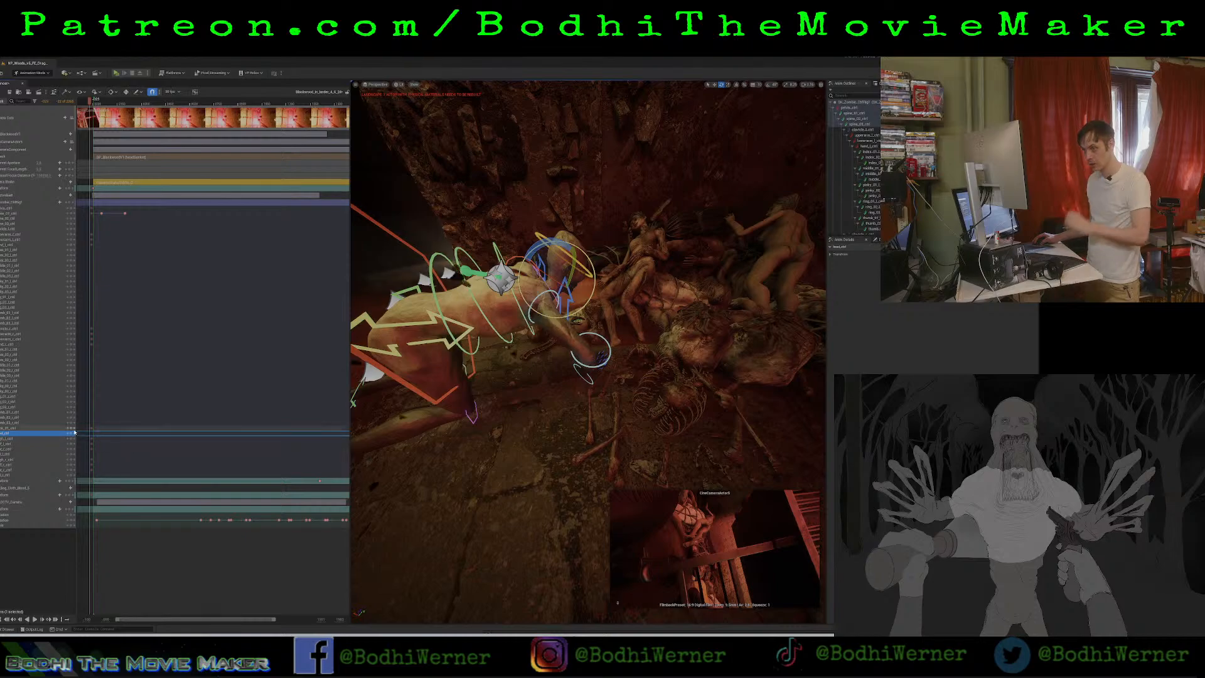
{"action": "key", "text": "space"}
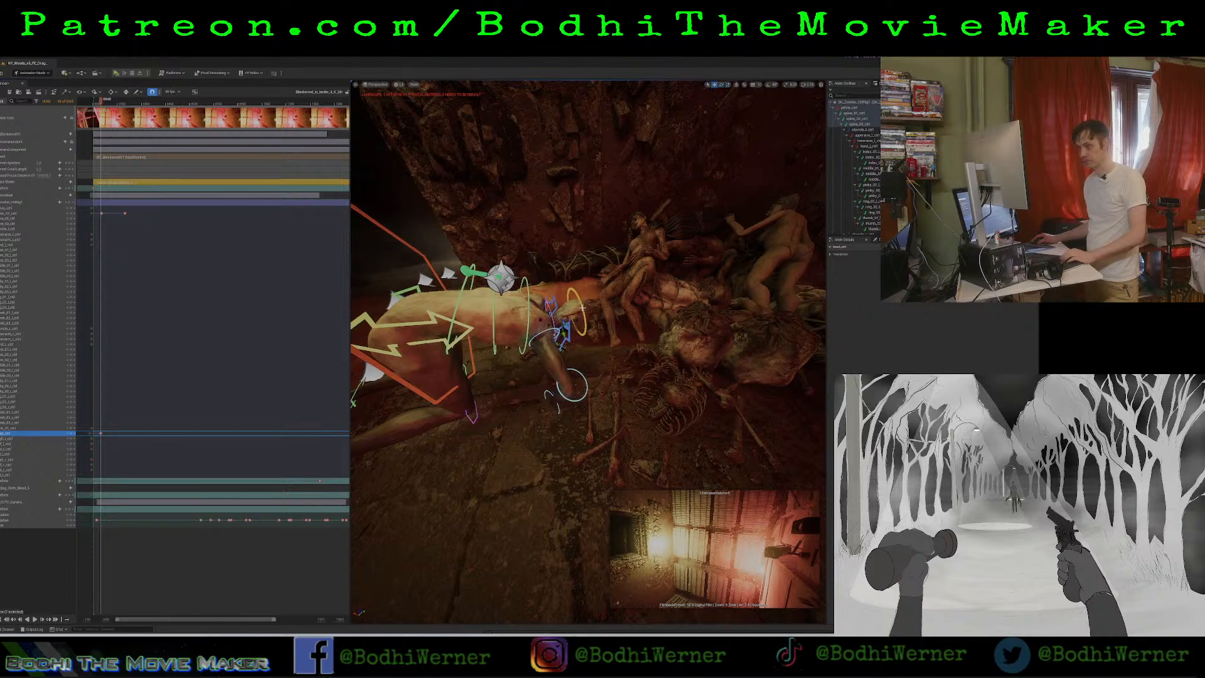
Add closely spaced head rotation keyframes just past the torso's lowest bend so the zombie's head jerks as it feeds.
{"action": "left_click_drag", "start_coordinate": [99, 104], "coordinate": [106, 112]}
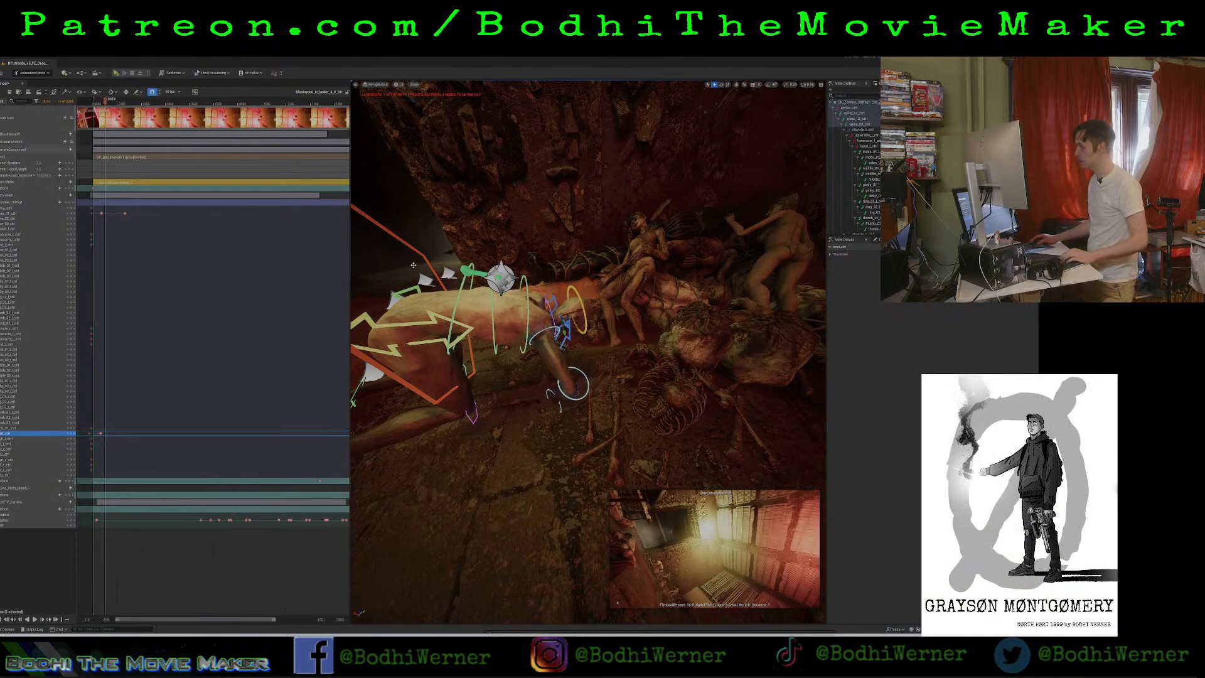
{"action": "left_click", "coordinate": [721, 85]}
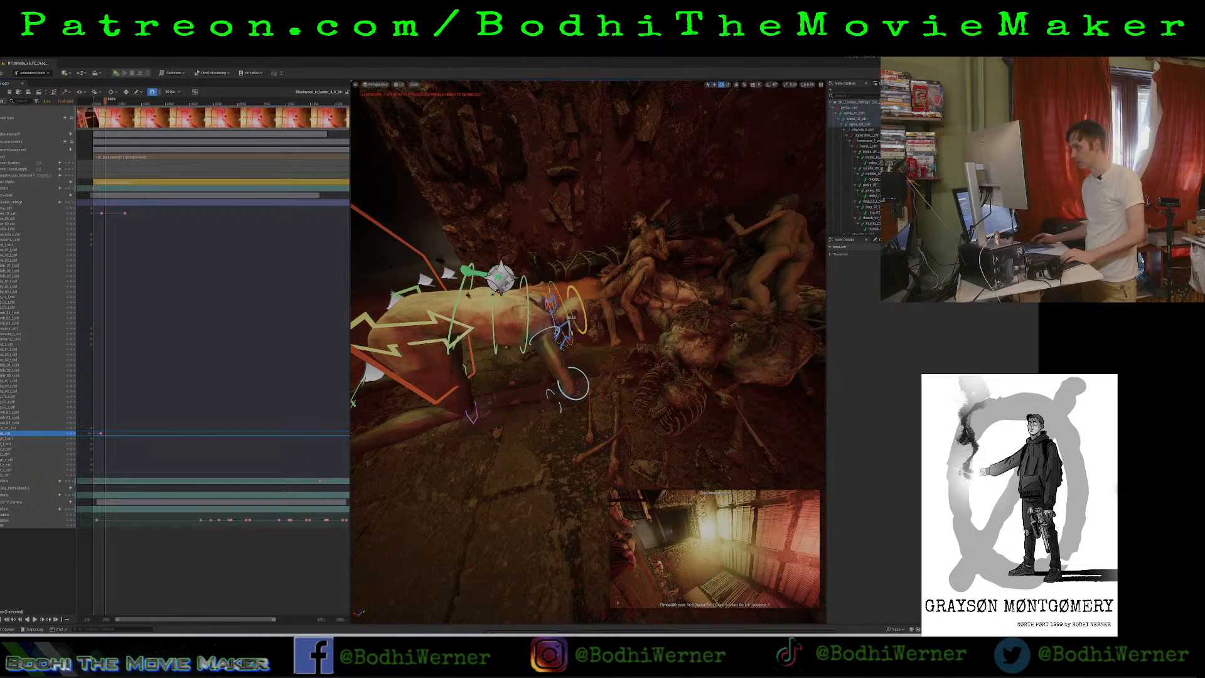
{"action": "left_click", "coordinate": [70, 434]}
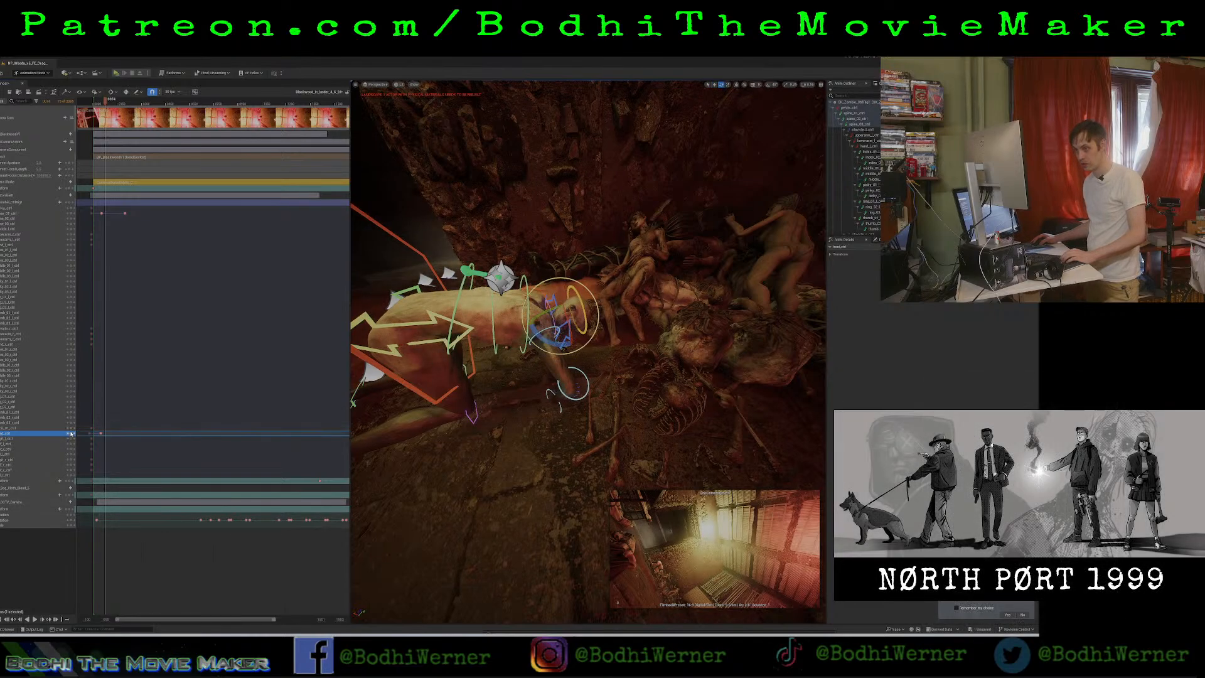
{"action": "key", "text": "space"}
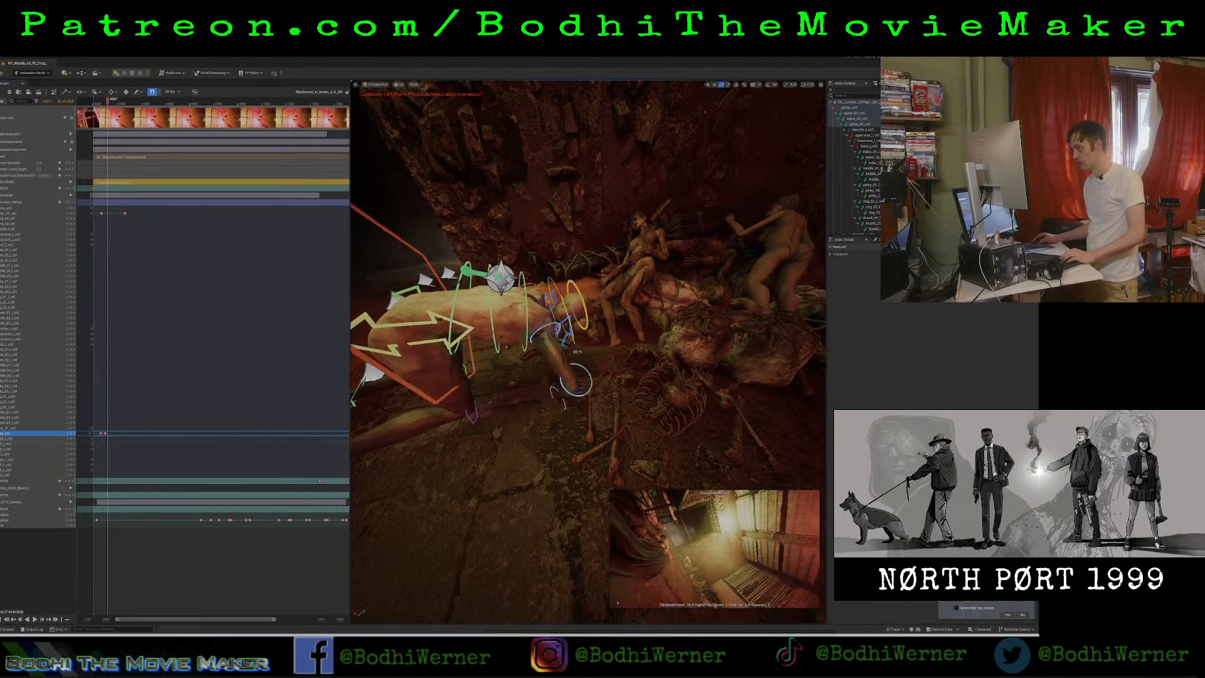
{"action": "left_click_drag", "start_coordinate": [570, 342], "coordinate": [571, 344]}
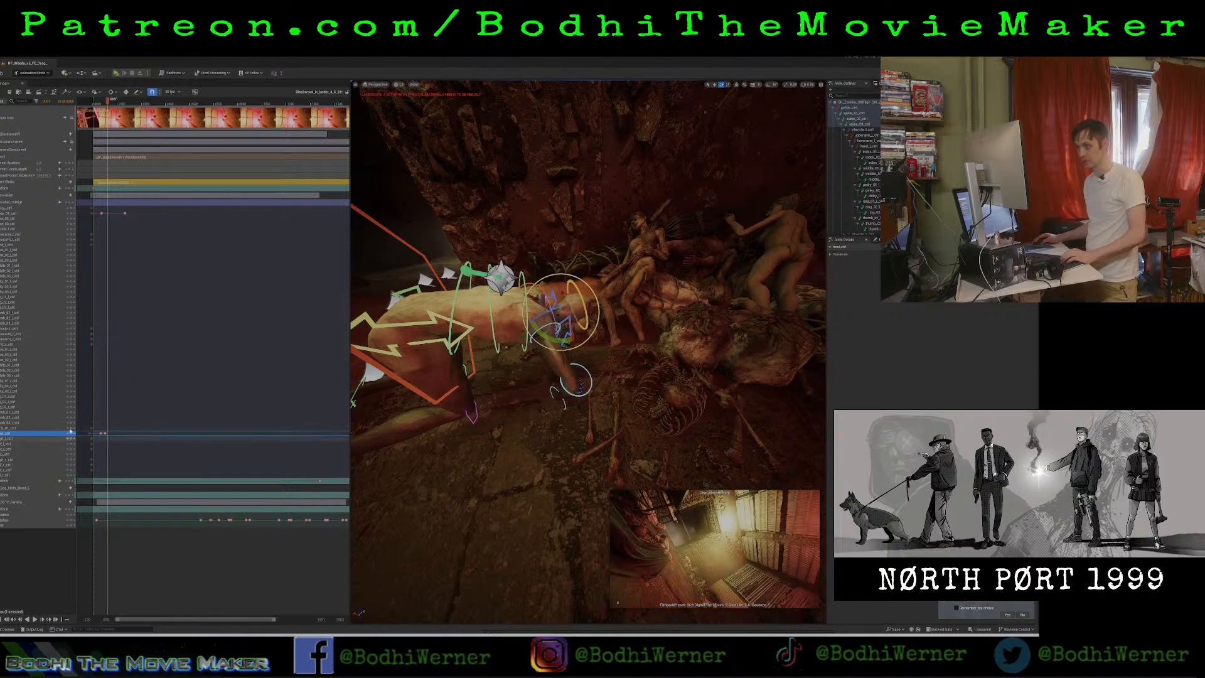
{"action": "key", "text": "space"}
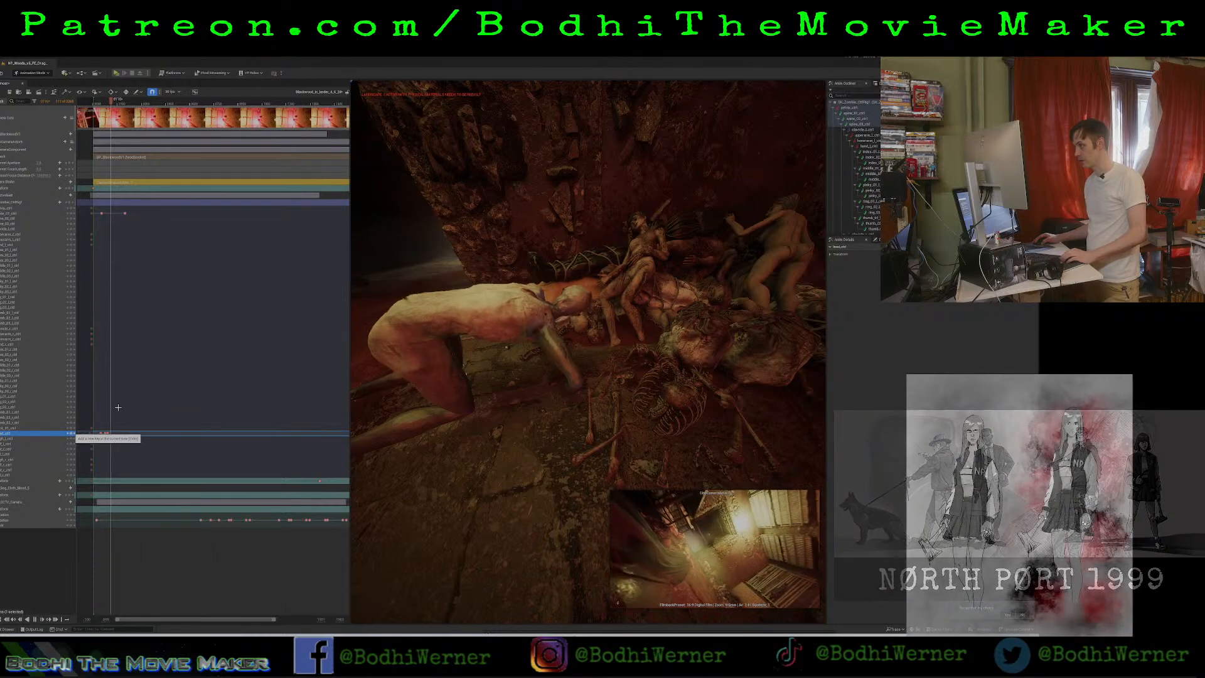
{"action": "key", "text": "space"}
{"action": "left_click_drag", "start_coordinate": [562, 331], "coordinate": [564, 326]}
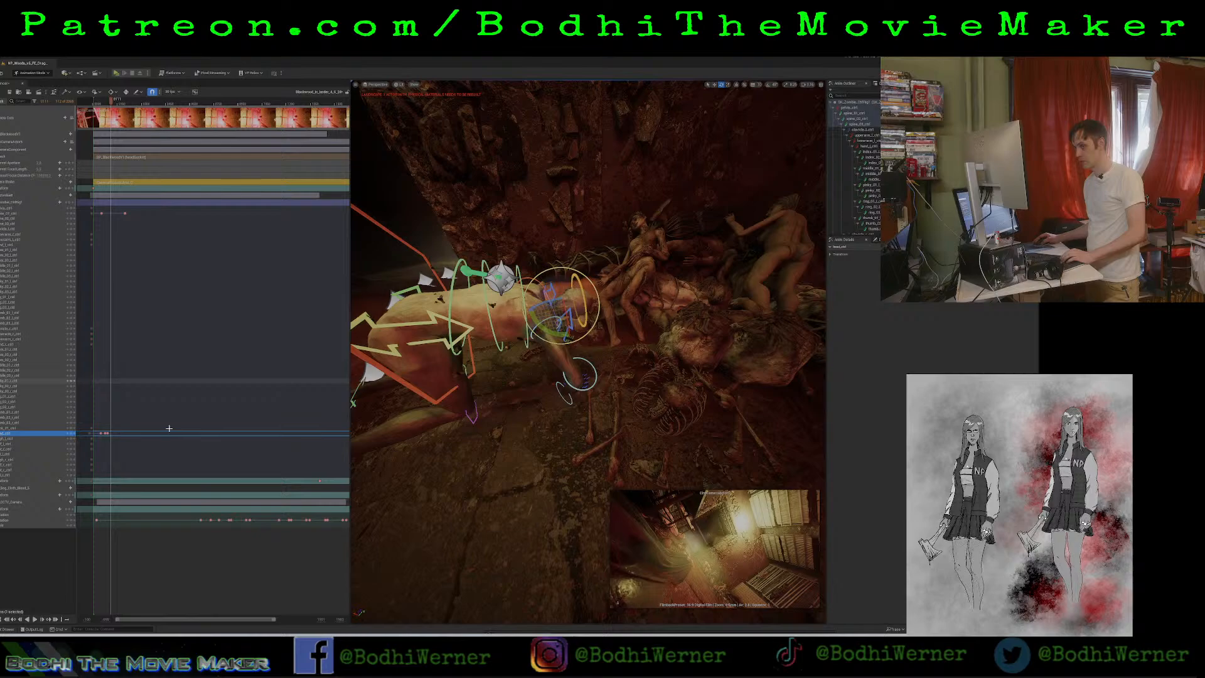
{"action": "left_click", "coordinate": [72, 434]}
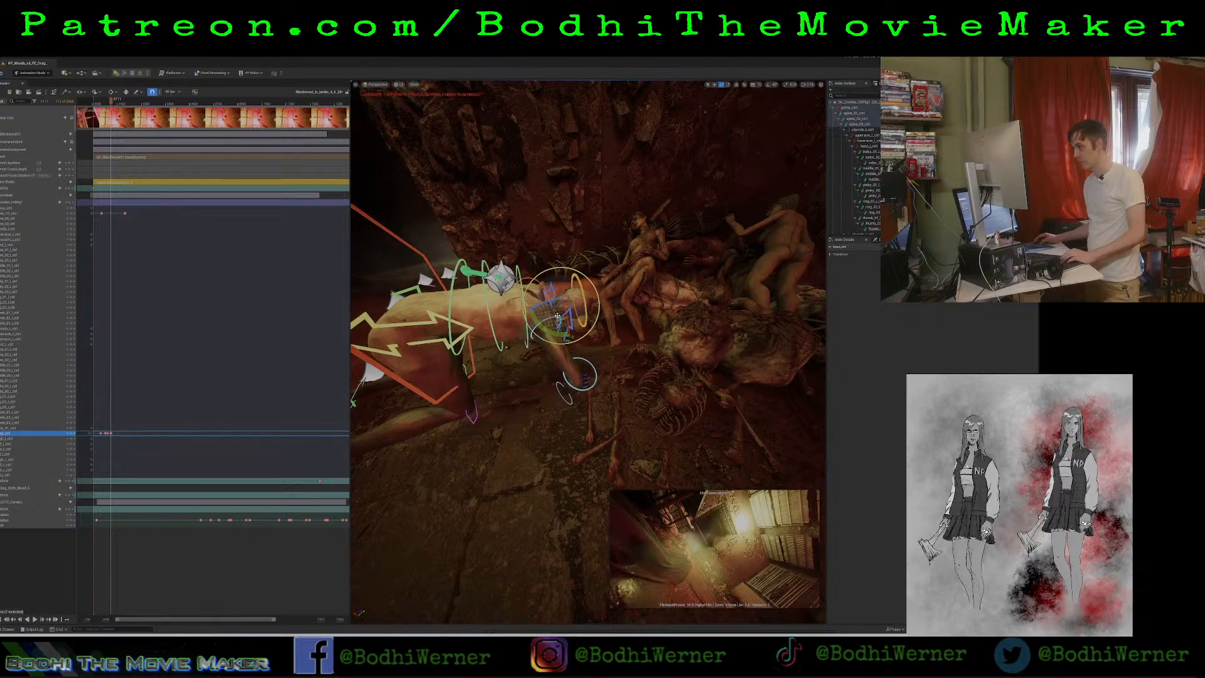
{"action": "left_click", "coordinate": [99, 433]}
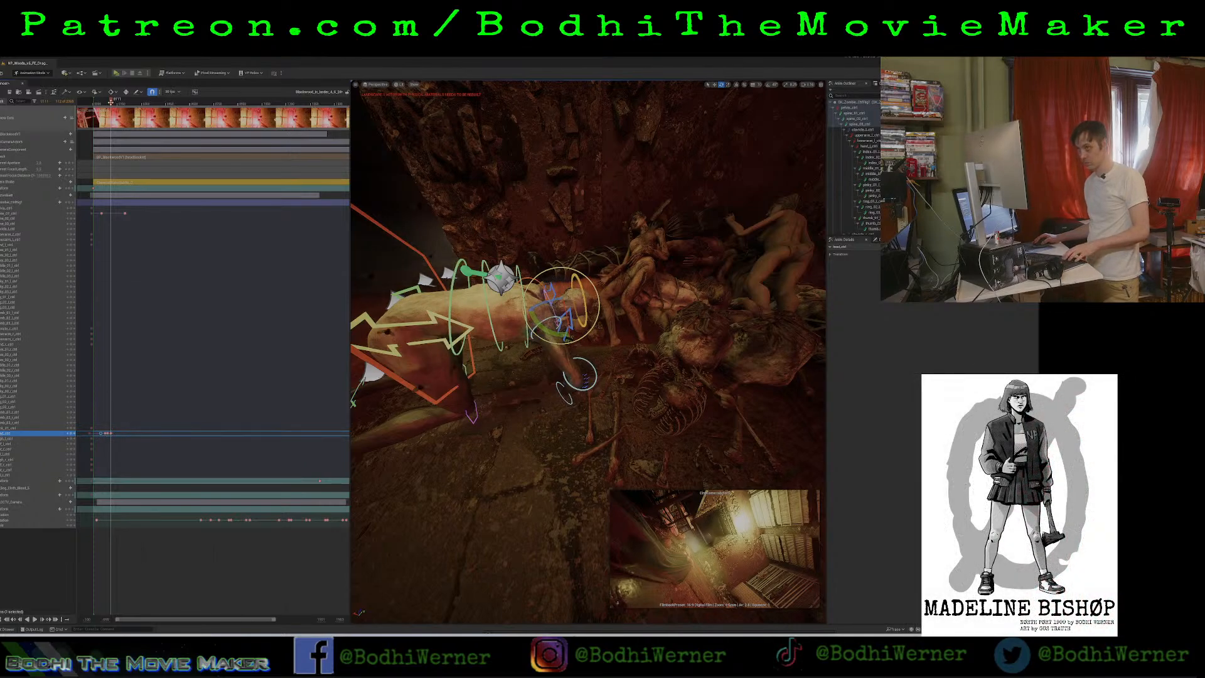
Rotate the zombie's head a few frames past its last jerk and keyframe the new head pose there.
{"action": "left_click", "coordinate": [115, 105]}
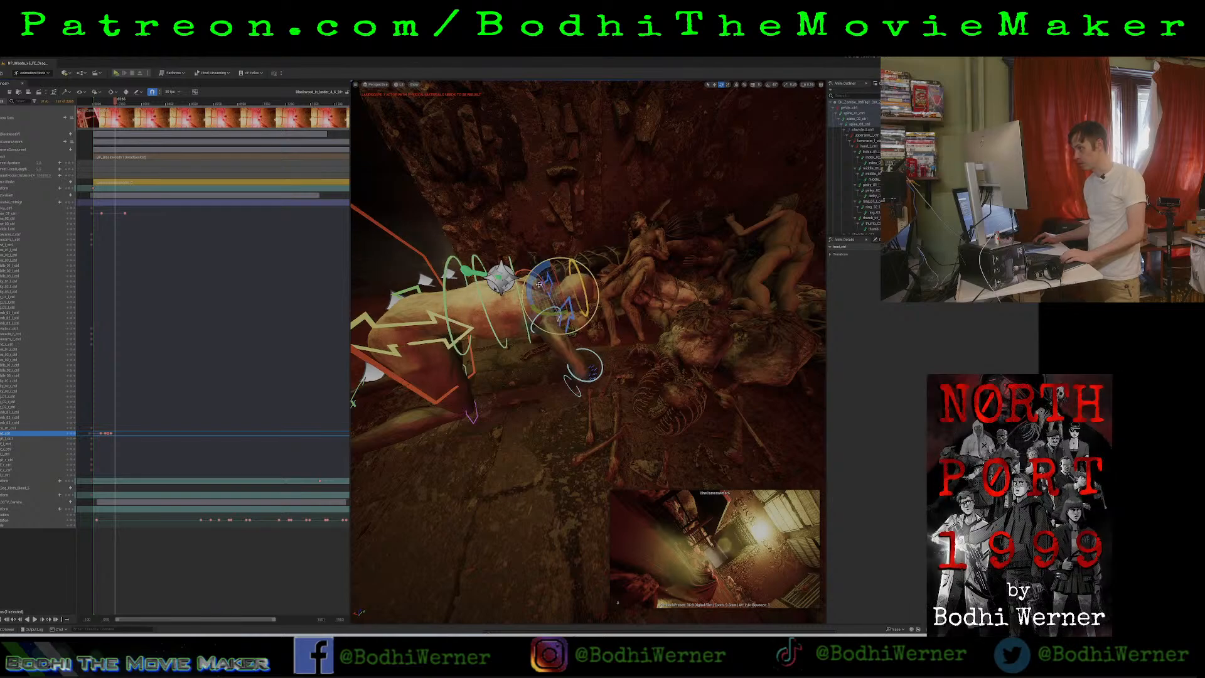
{"action": "left_click_drag", "start_coordinate": [532, 282], "coordinate": [593, 282]}
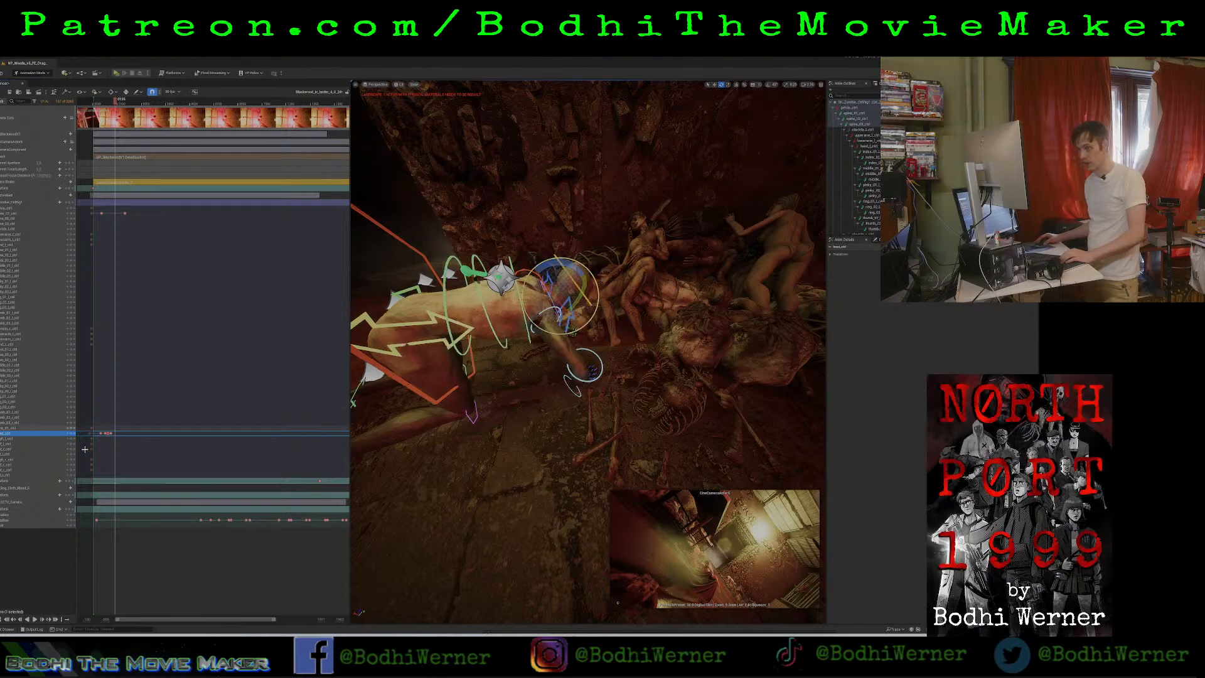
{"action": "left_click", "coordinate": [68, 433]}
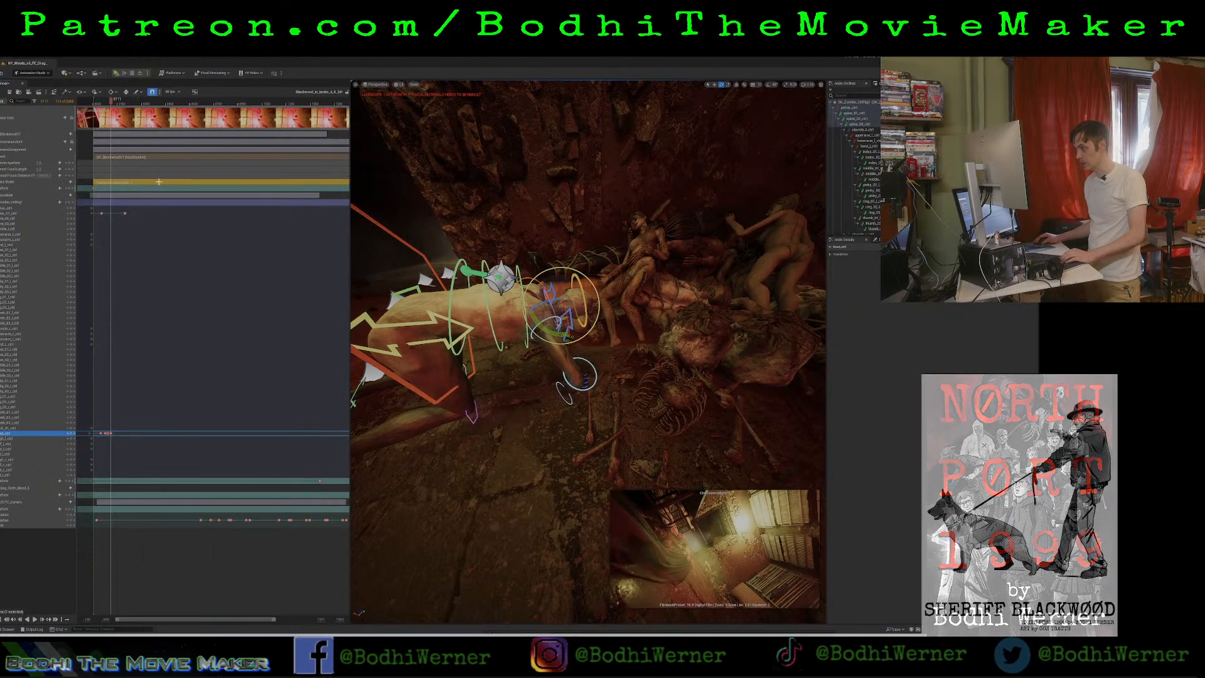
{"action": "left_click_drag", "start_coordinate": [112, 105], "coordinate": [115, 105]}
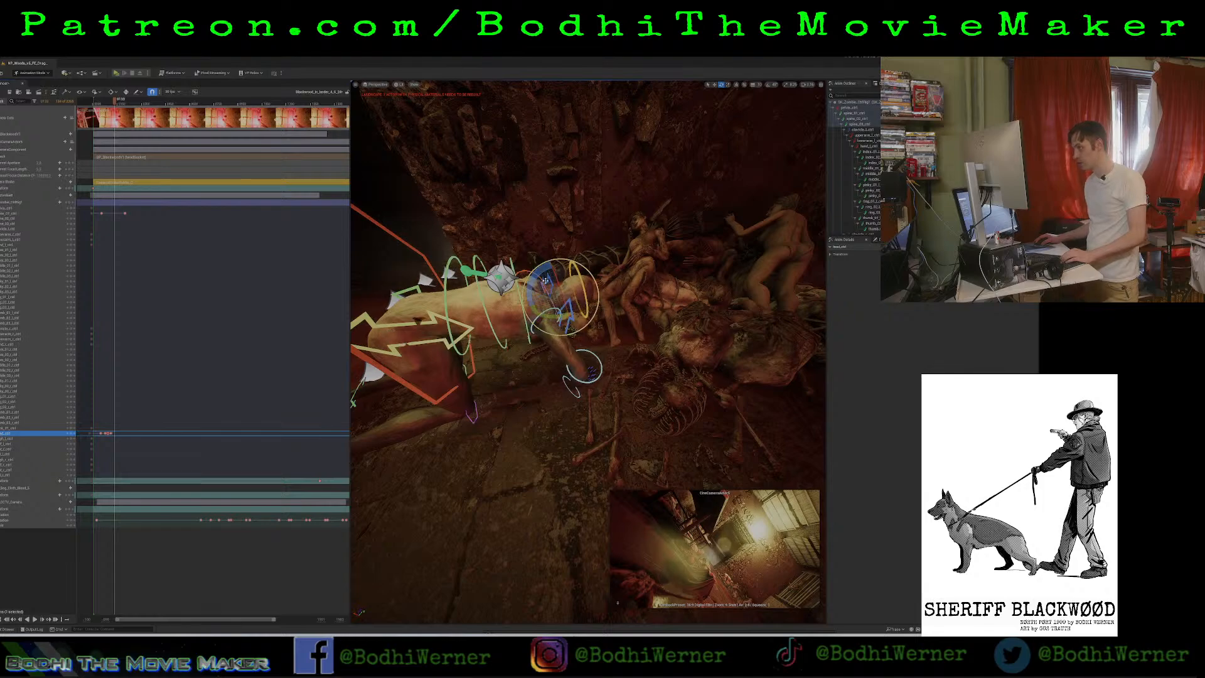
{"action": "left_click_drag", "start_coordinate": [546, 280], "coordinate": [565, 271]}
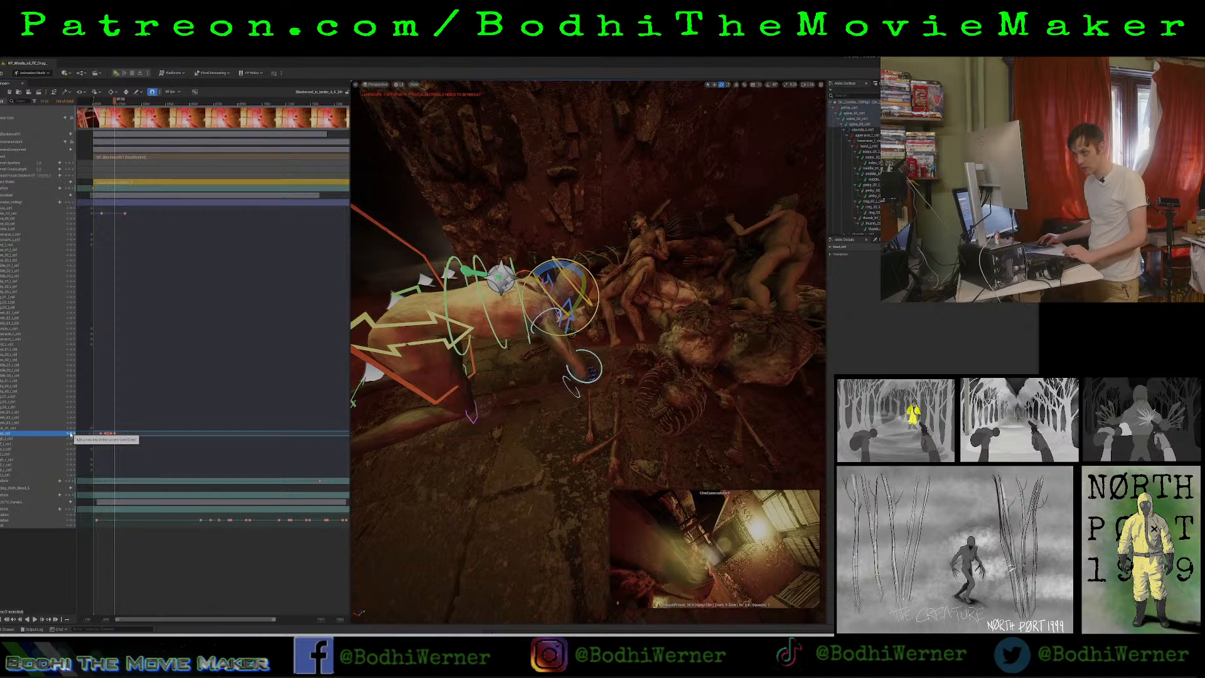
Play back the feeding motion from the shot's start and add a head keyframe at the opening frame.
{"action": "left_click_drag", "start_coordinate": [115, 101], "coordinate": [93, 103]}
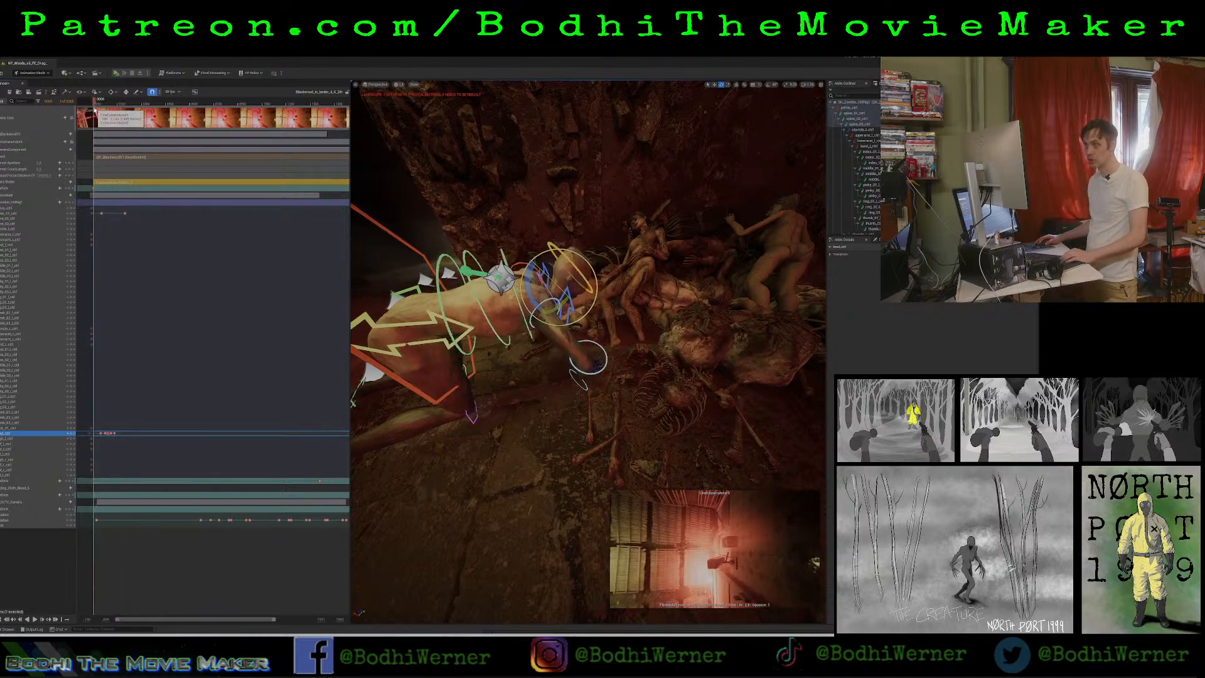
{"action": "key", "text": "space"}
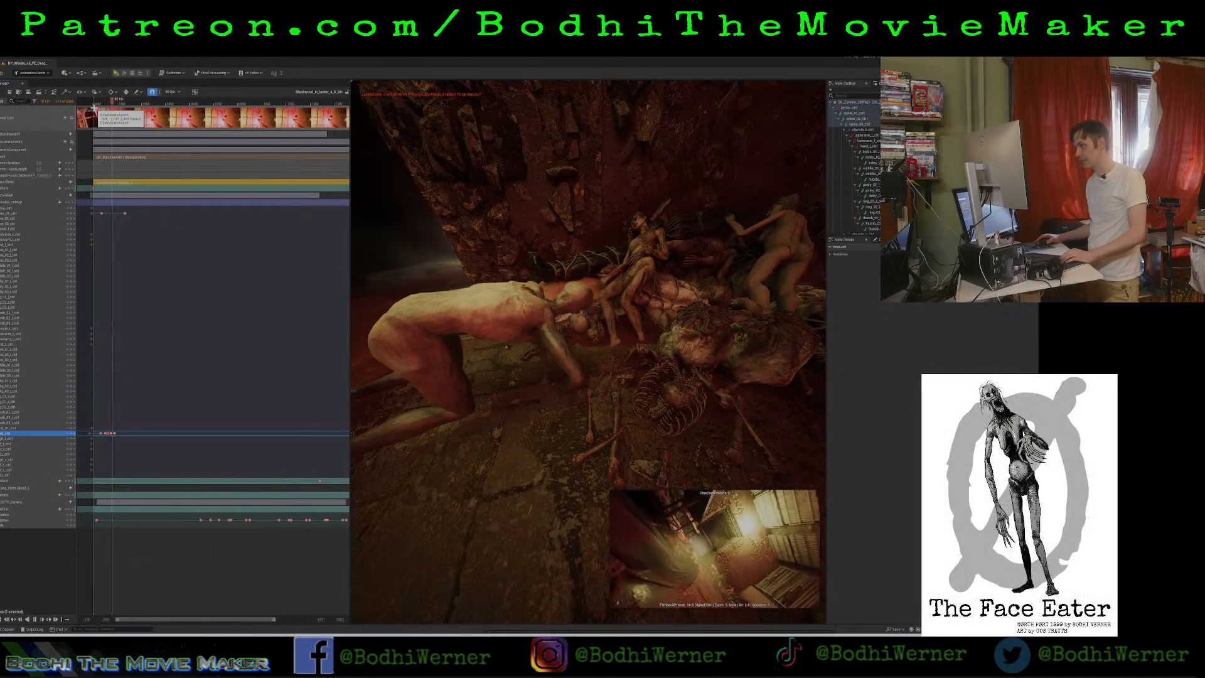
{"action": "key", "text": "space"}
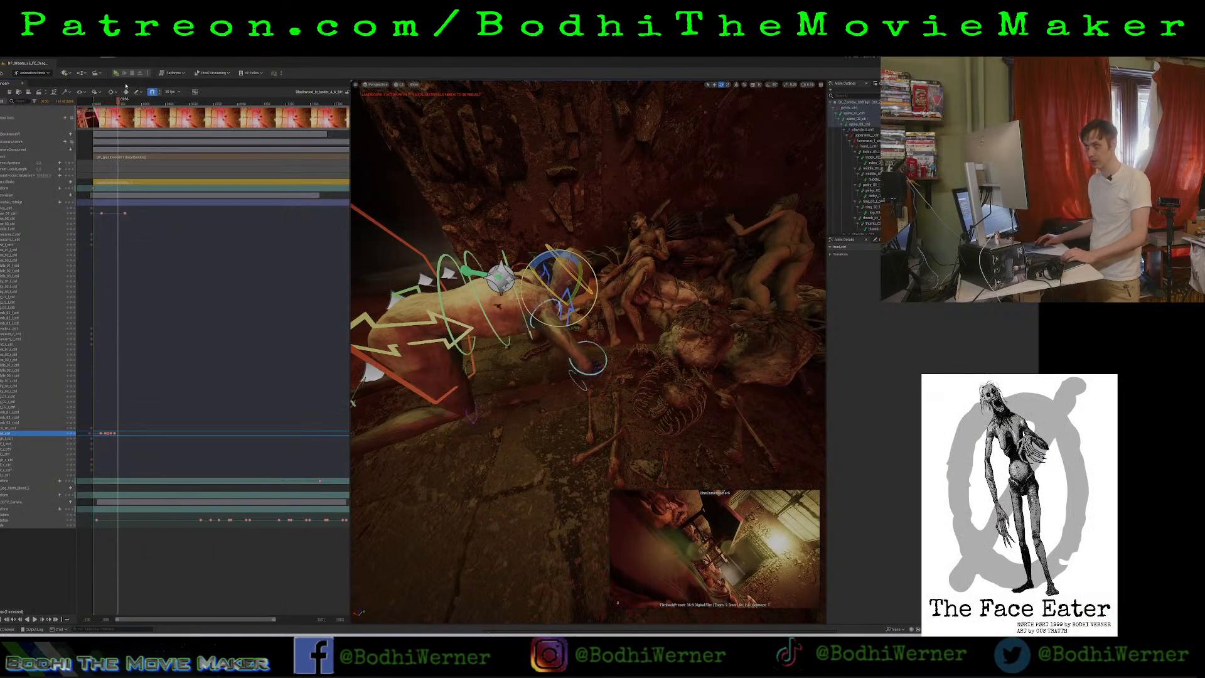
{"action": "left_click_drag", "start_coordinate": [119, 99], "coordinate": [94, 120]}
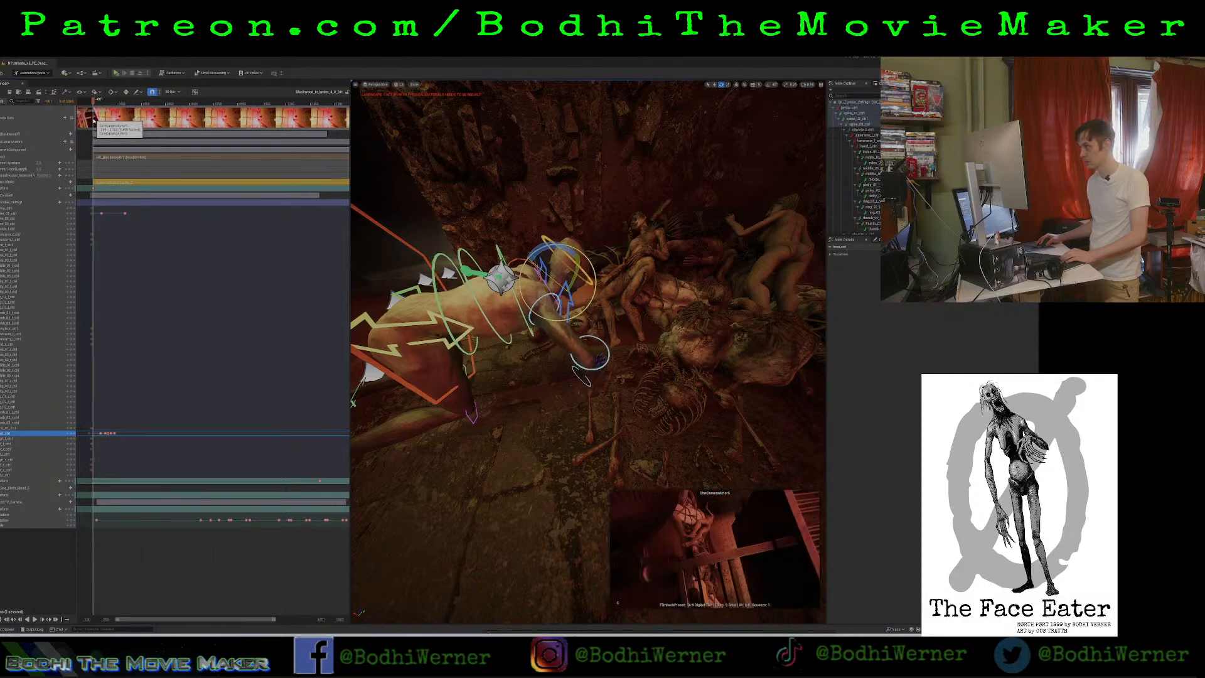
{"action": "key", "text": "space"}
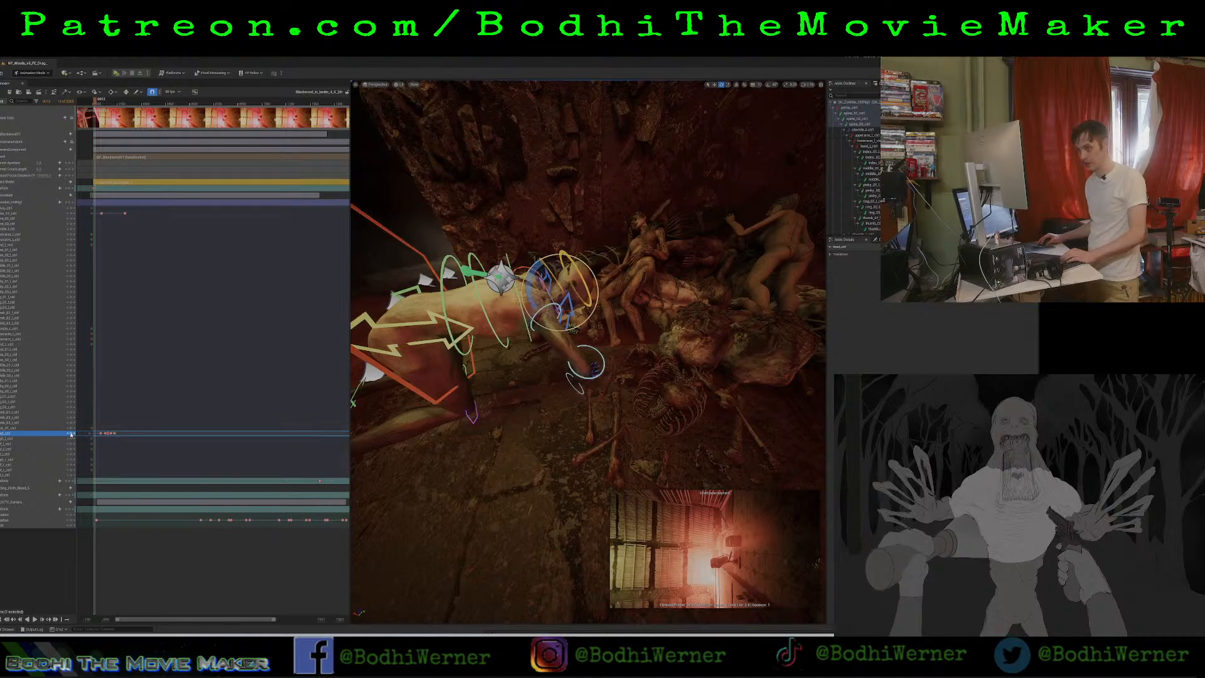
{"action": "key", "text": "space"}
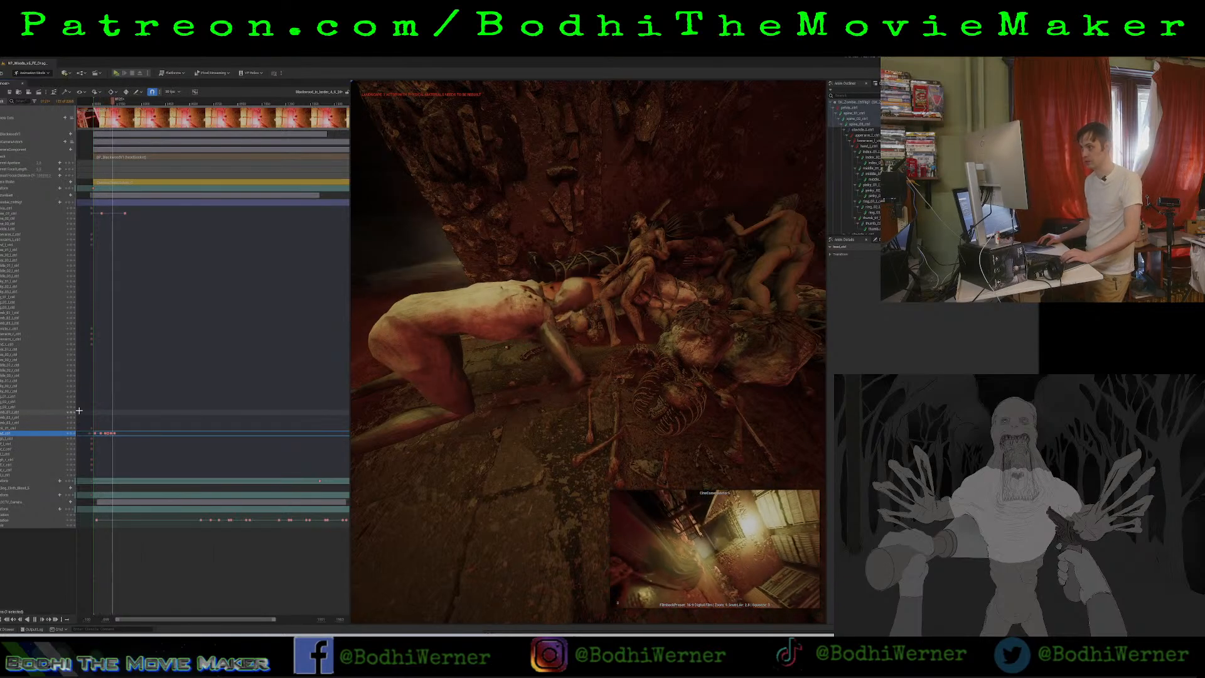
{"action": "key", "text": "space"}
Play the zombie's feeding and rising motion from a wider side angle.
{"action": "mouse_move", "coordinate": [439, 270]}
{"action": "right_mouse_down"}
{"action": "mouse_move", "coordinate": [377, 270]}
{"action": "mouse_move", "coordinate": [426, 276]}
{"action": "right_mouse_up"}
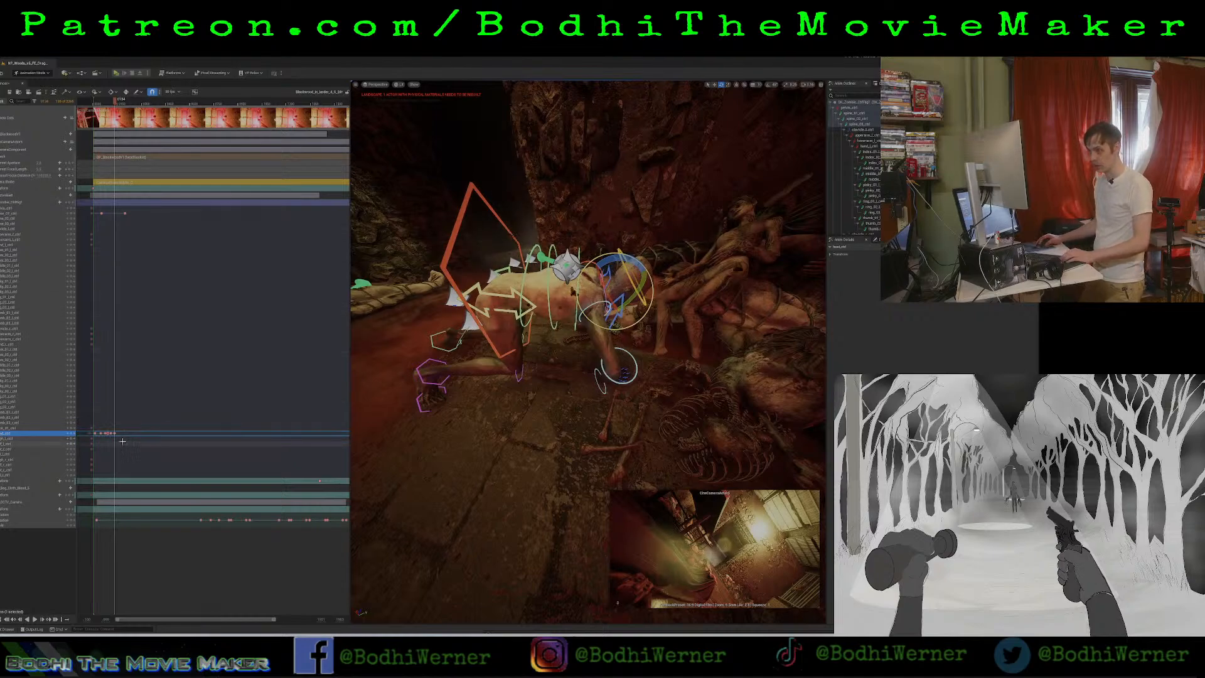
{"action": "key", "text": "space"}
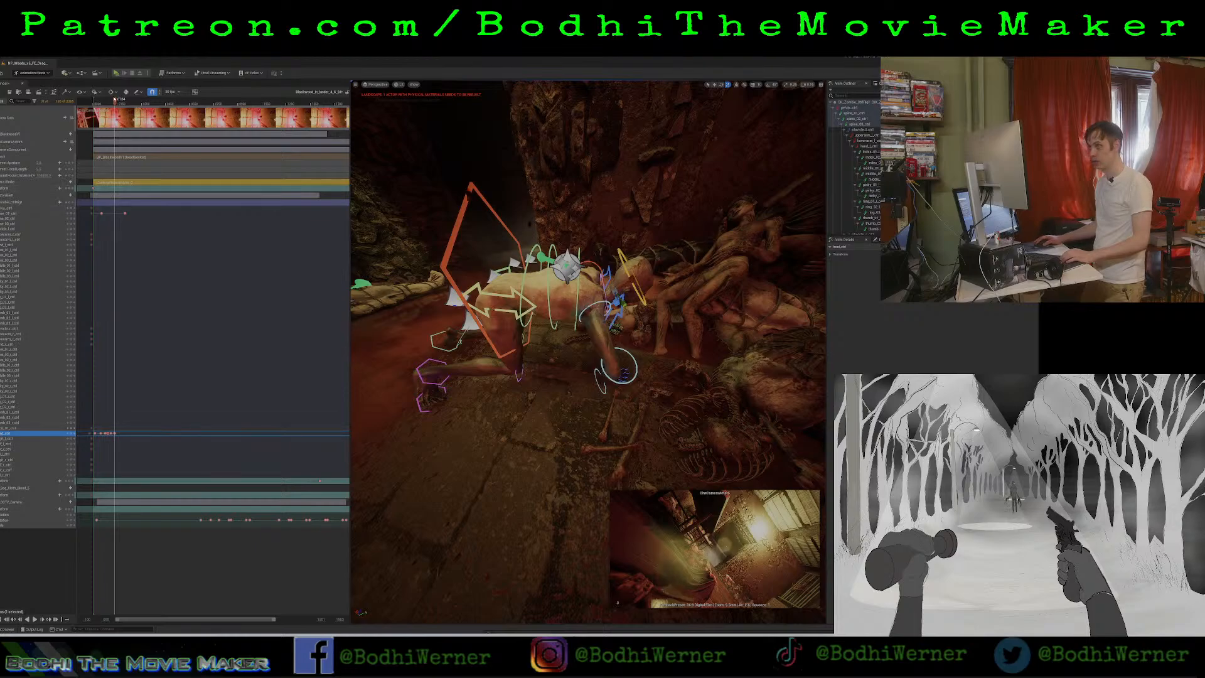
{"action": "key", "text": "space"}
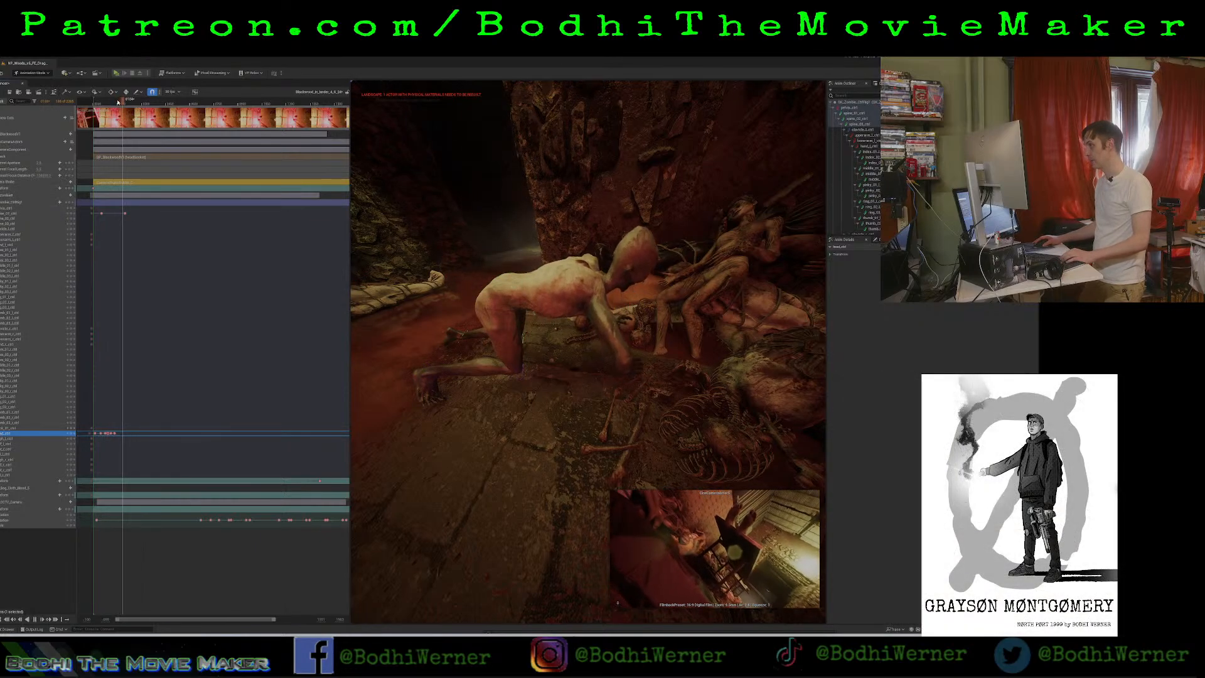
{"action": "key", "text": "space"}
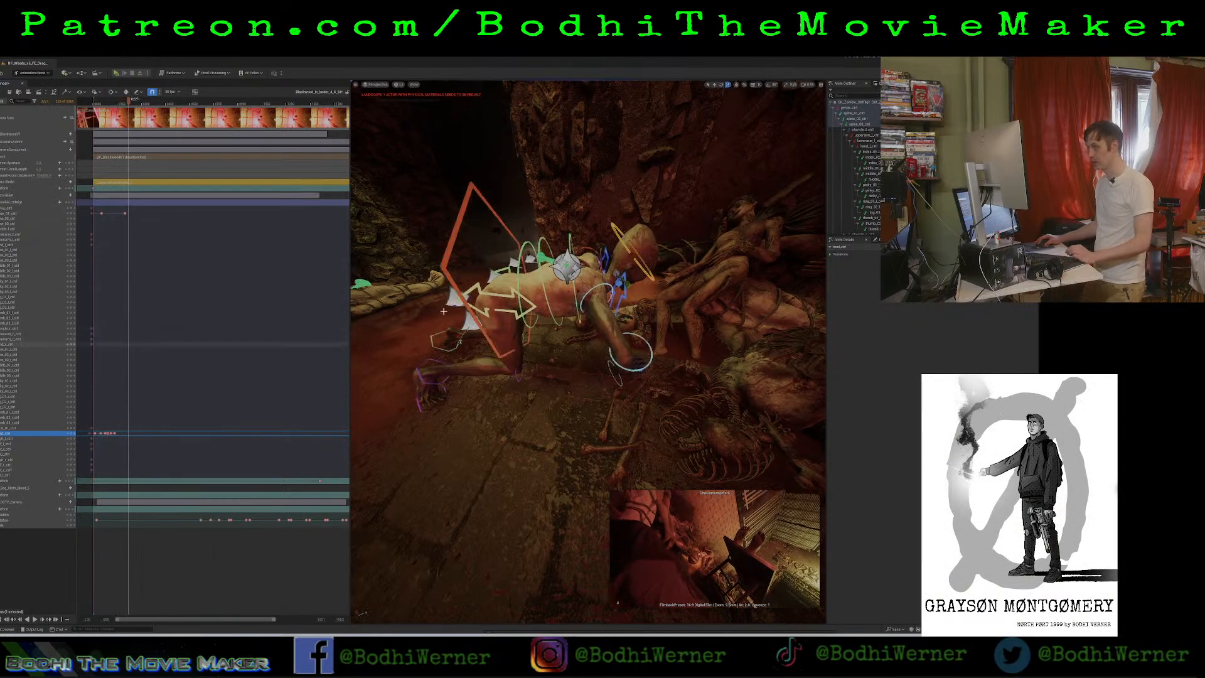
Select the zombie's neck control and keyframe it at the end of the head jerks.
{"action": "mouse_move", "coordinate": [129, 103]}
{"action": "left_mouse_down"}
{"action": "mouse_move", "coordinate": [120, 113]}
{"action": "mouse_move", "coordinate": [137, 113]}
{"action": "left_mouse_up"}
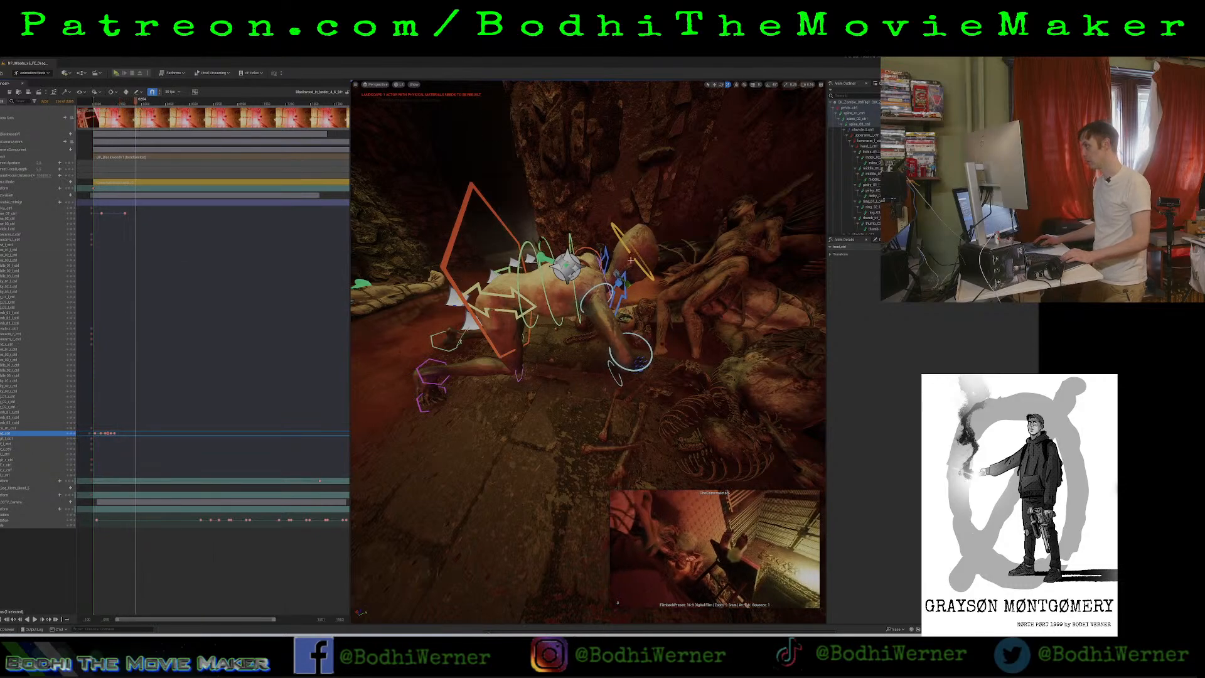
{"action": "left_click", "coordinate": [608, 276]}
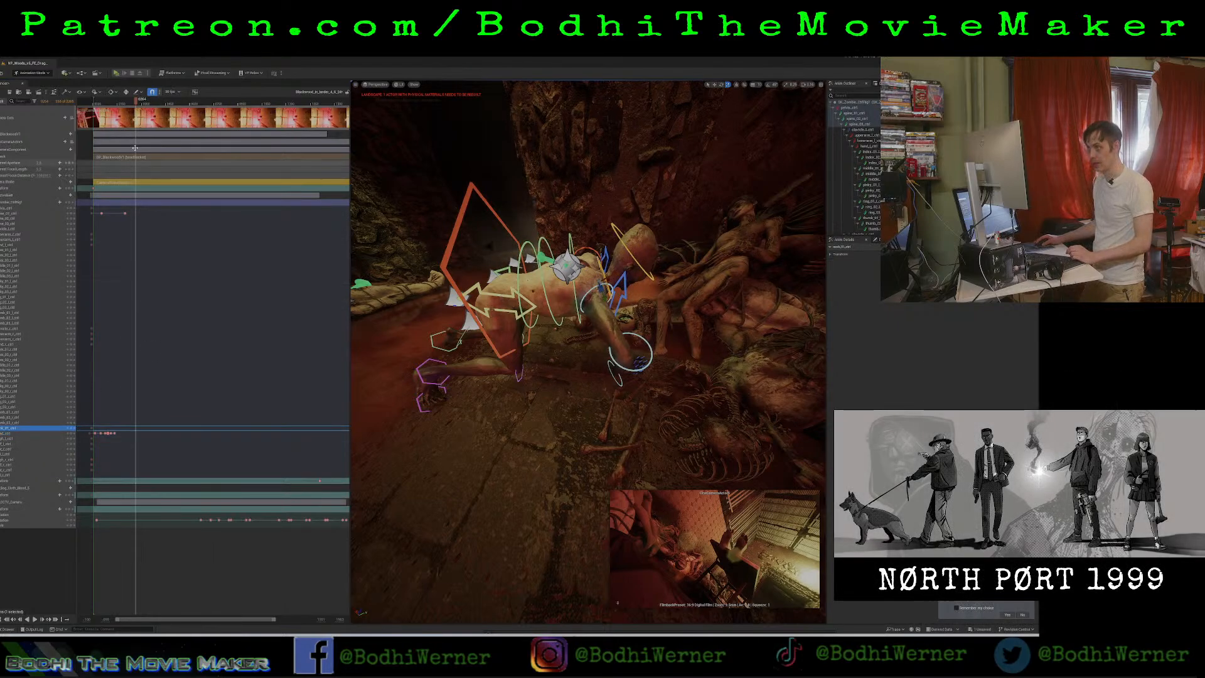
{"action": "left_click_drag", "start_coordinate": [132, 103], "coordinate": [117, 121]}
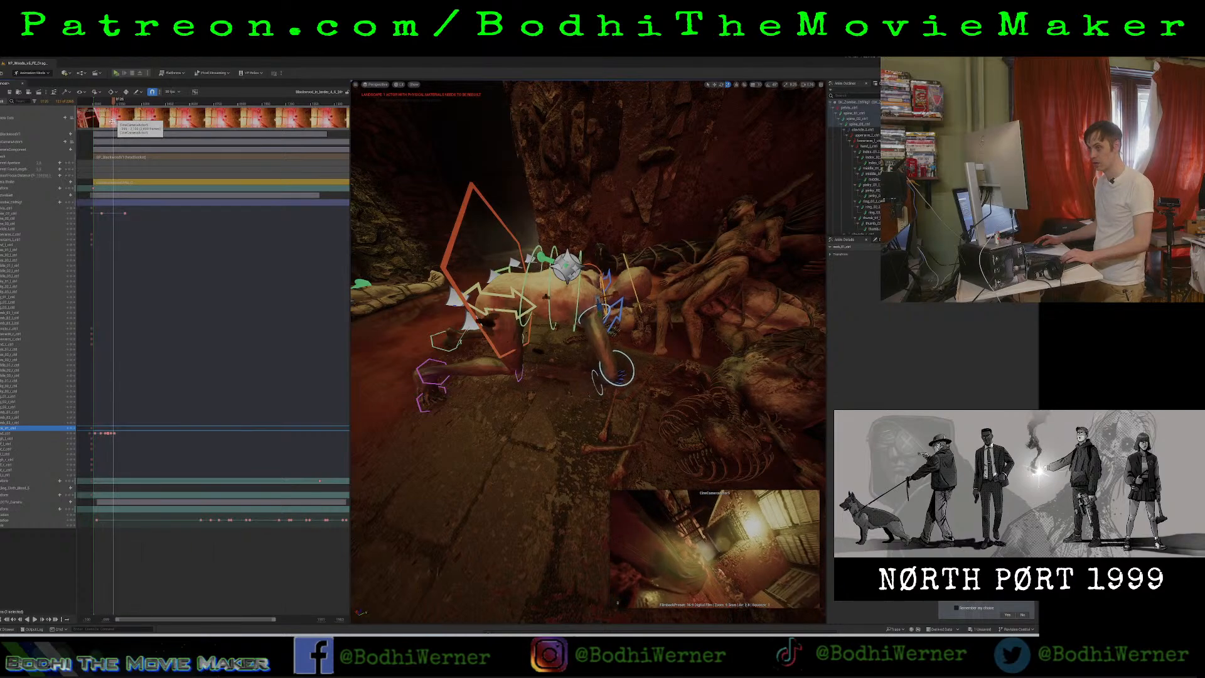
{"action": "left_click", "coordinate": [72, 429]}
Advance a few frames, rotate the zombie's neck, and keyframe the new neck pose.
{"action": "key", "text": "space"}
{"action": "key", "text": "space"}
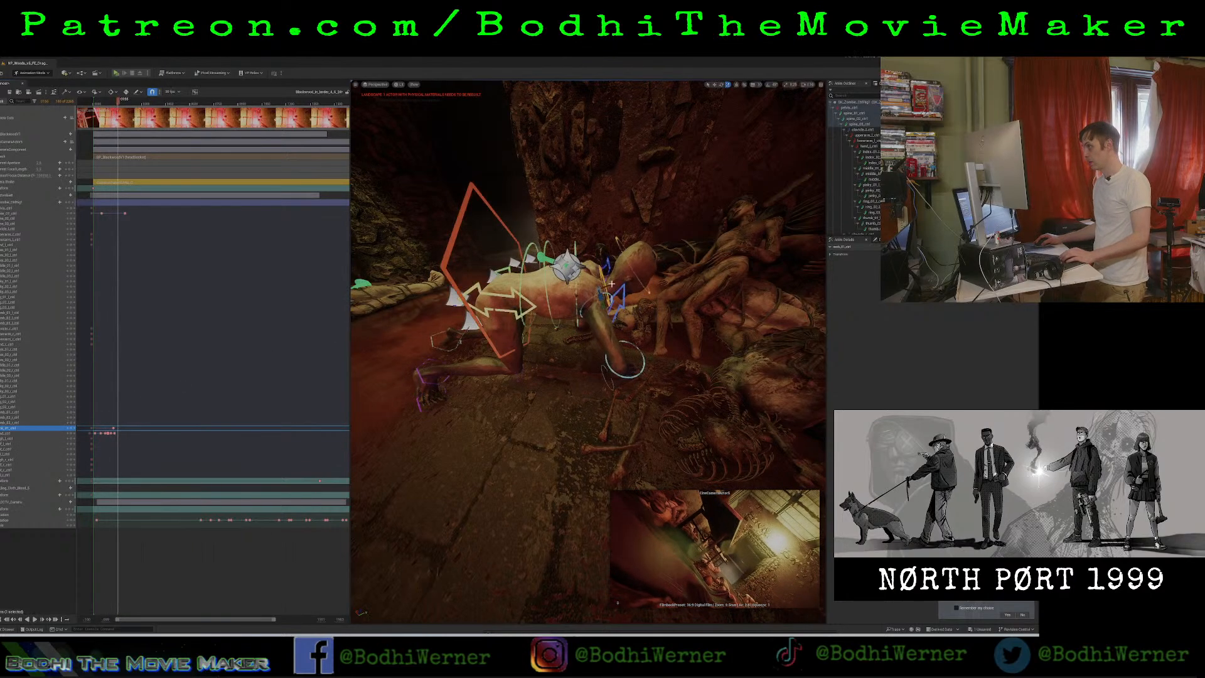
{"action": "left_click", "coordinate": [602, 275]}
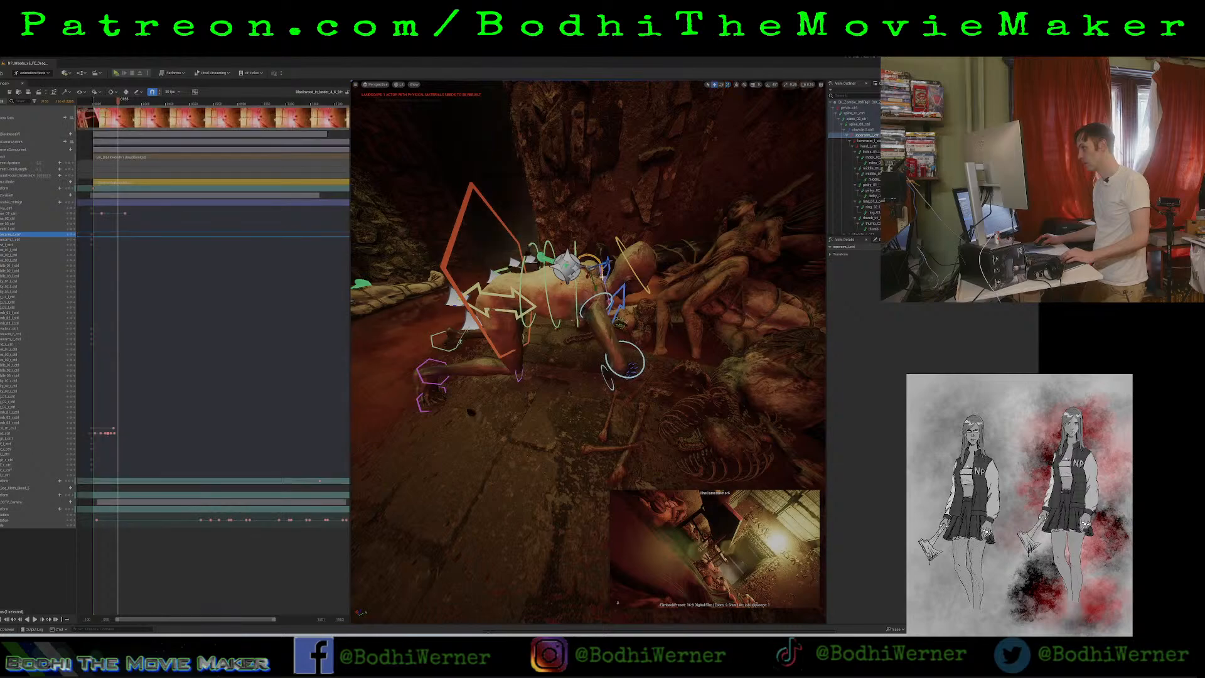
{"action": "left_click", "coordinate": [605, 284]}
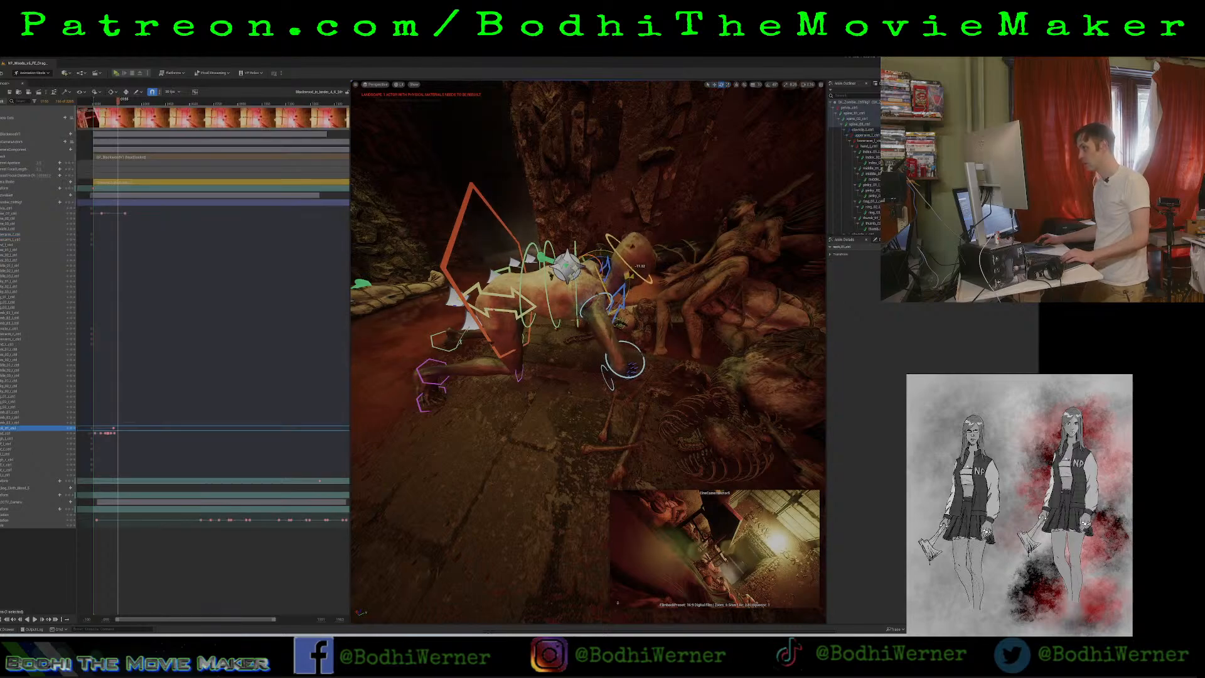
{"action": "left_click", "coordinate": [71, 428]}
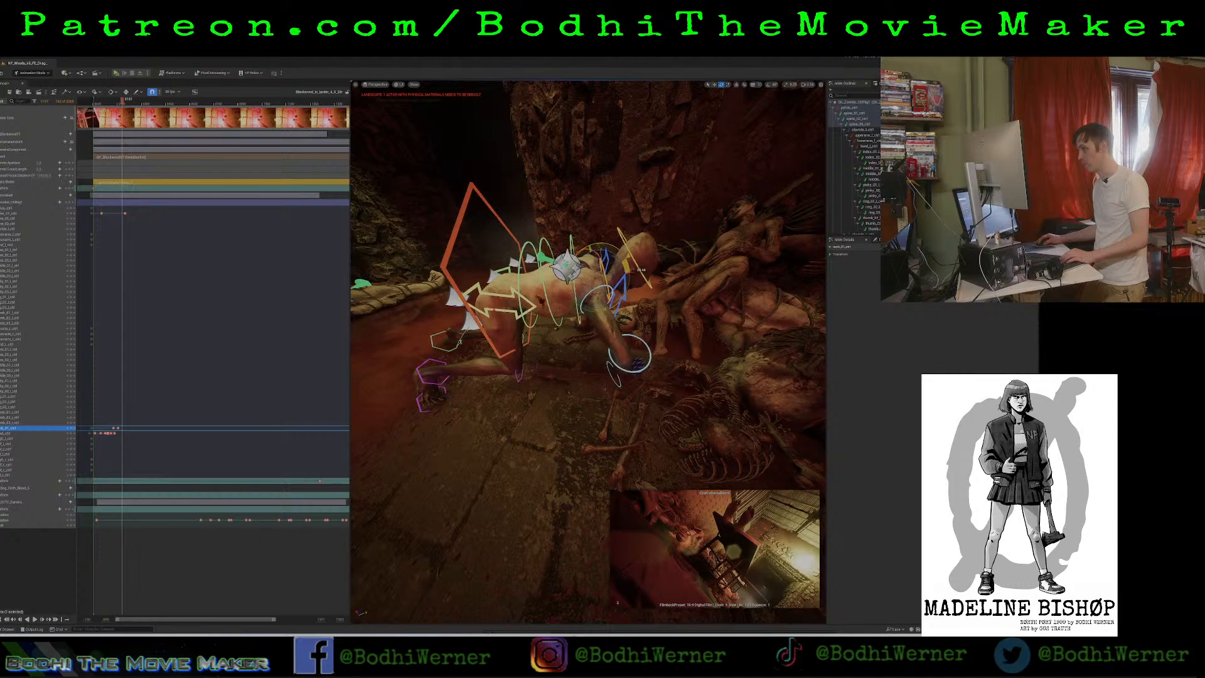
Add two more closely spaced neck rotation keyframes so the zombie's neck keeps jerking as its torso rises.
{"action": "key", "text": "space"}
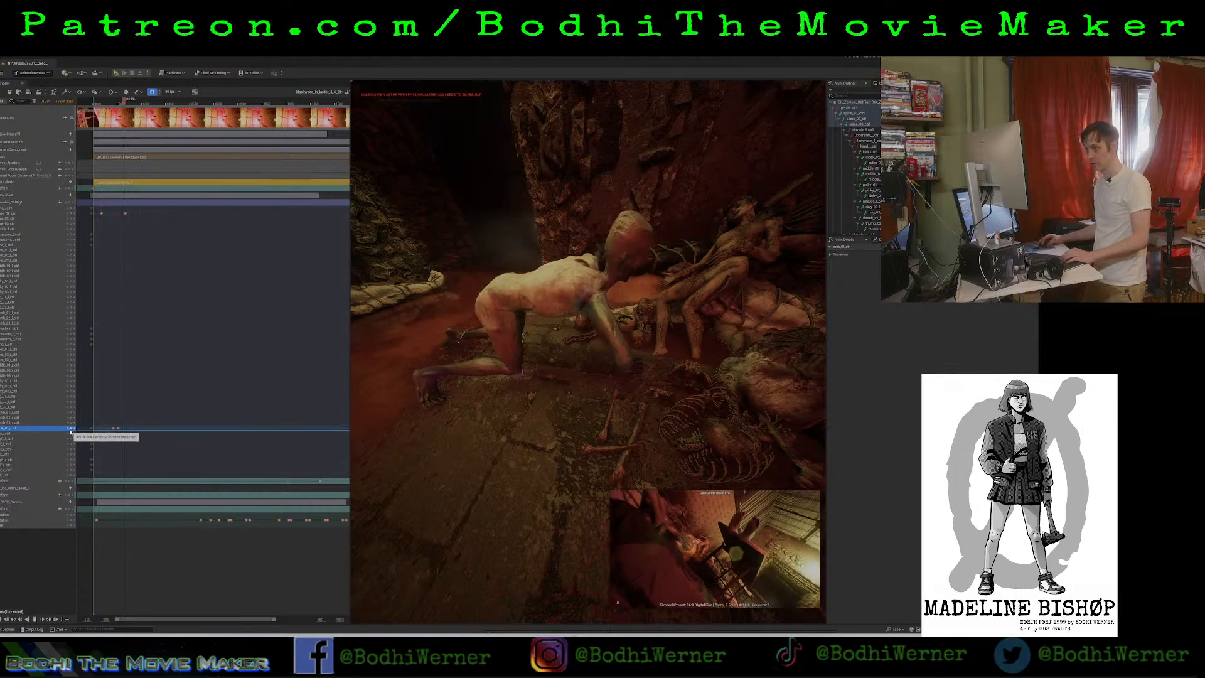
{"action": "key", "text": "space"}
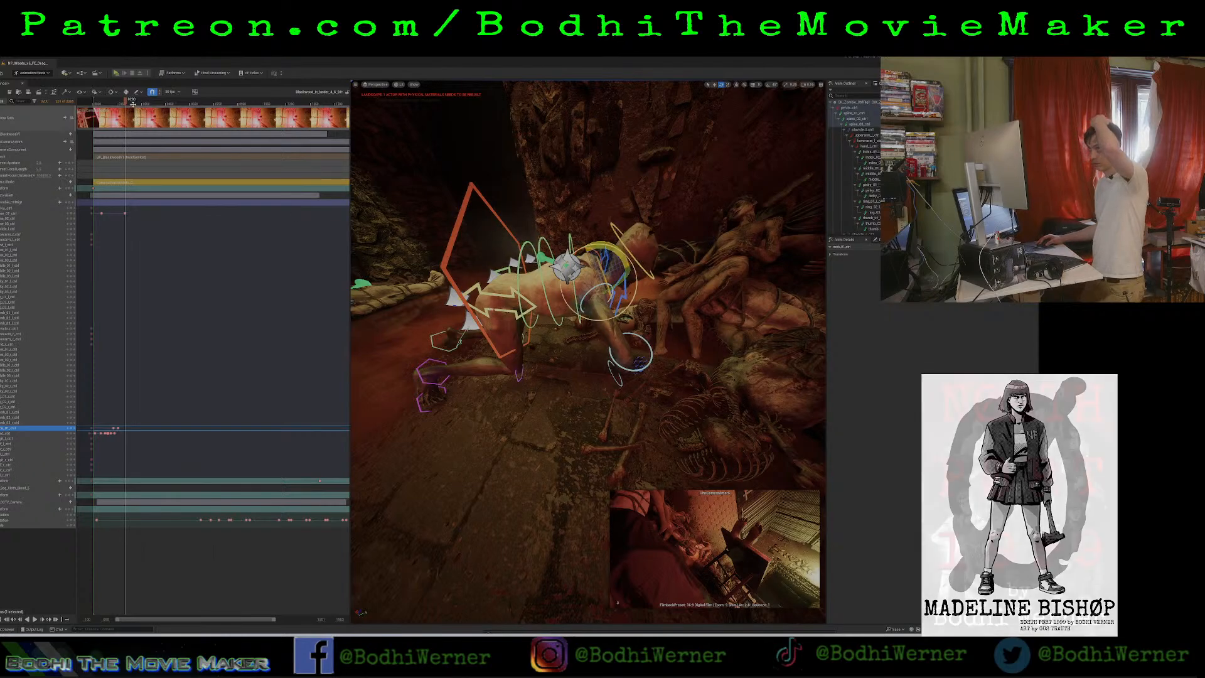
{"action": "left_click_drag", "start_coordinate": [125, 100], "coordinate": [123, 101]}
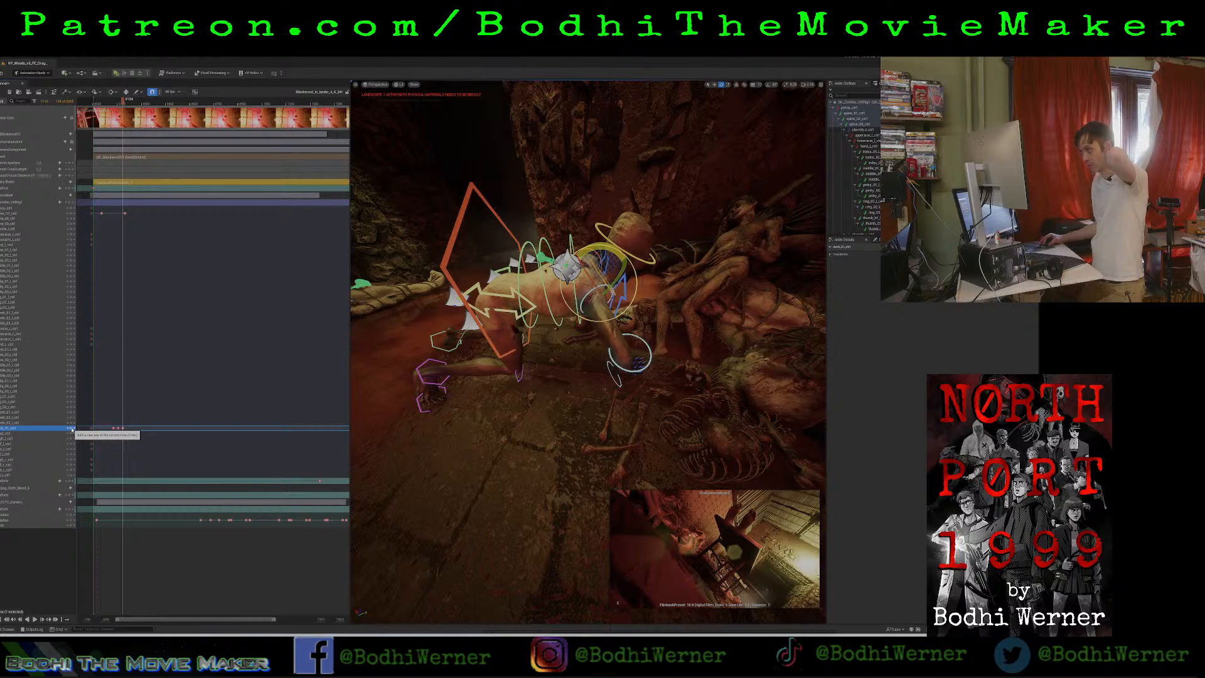
{"action": "left_click", "coordinate": [72, 428]}
{"action": "key", "text": "space"}
{"action": "key", "text": "space"}
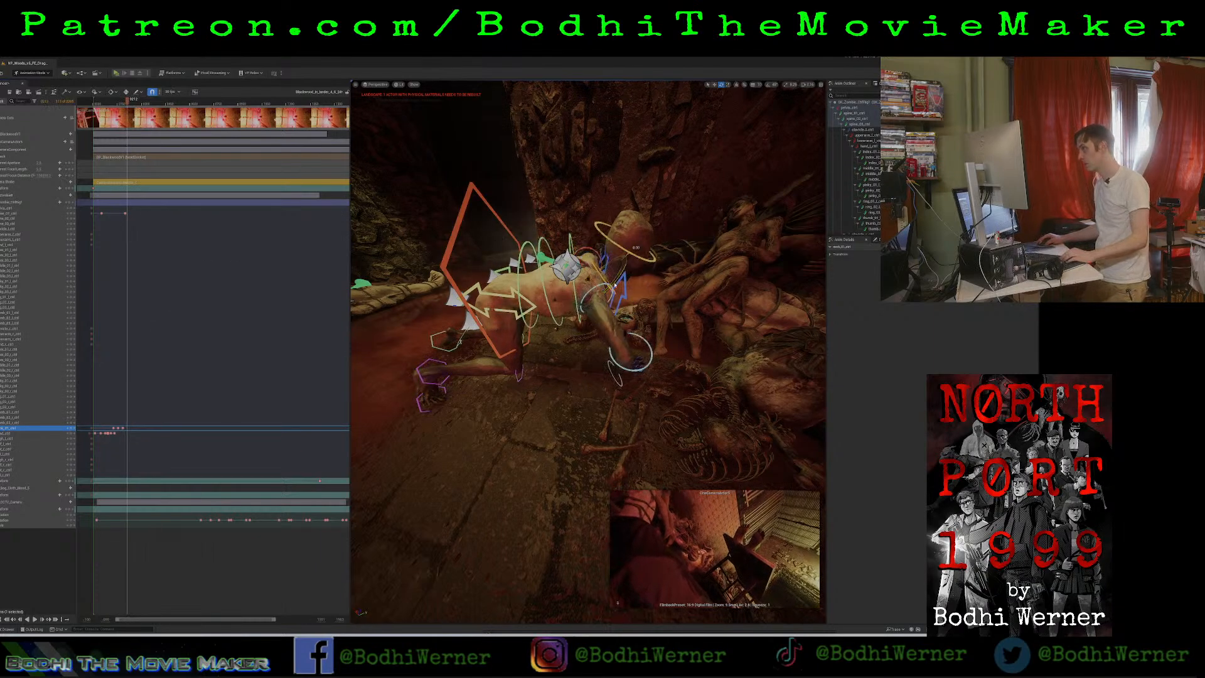
{"action": "left_click_drag", "start_coordinate": [622, 266], "coordinate": [624, 263]}
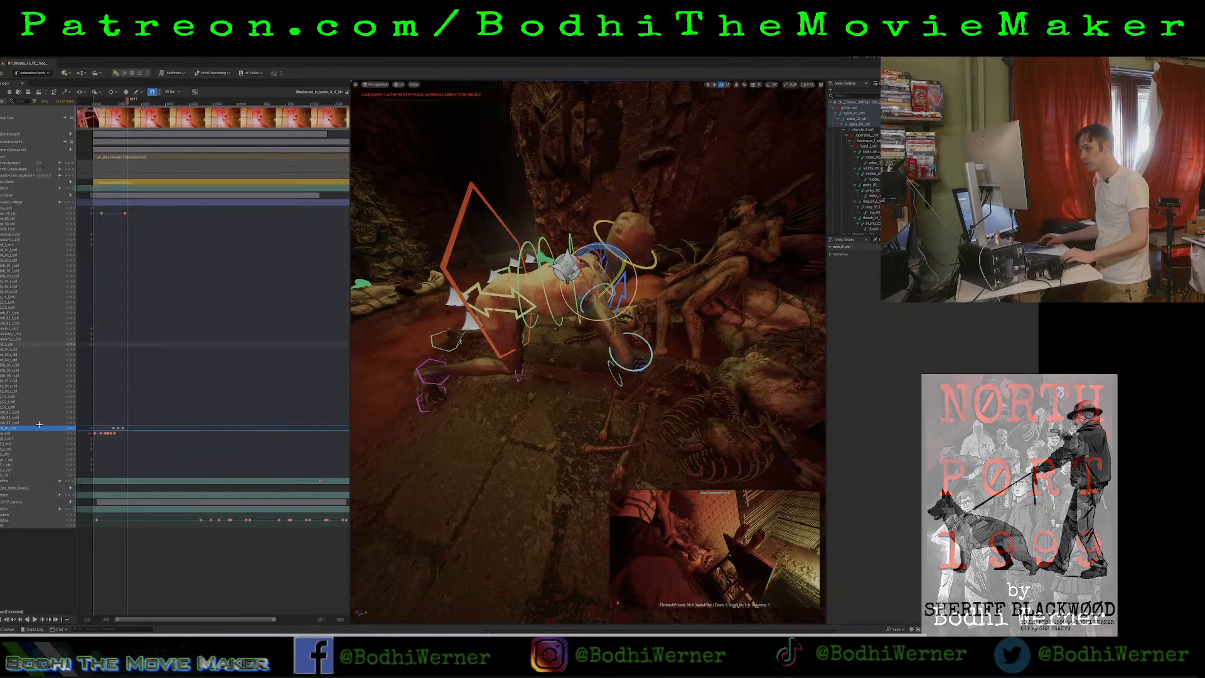
{"action": "left_click", "coordinate": [72, 428]}
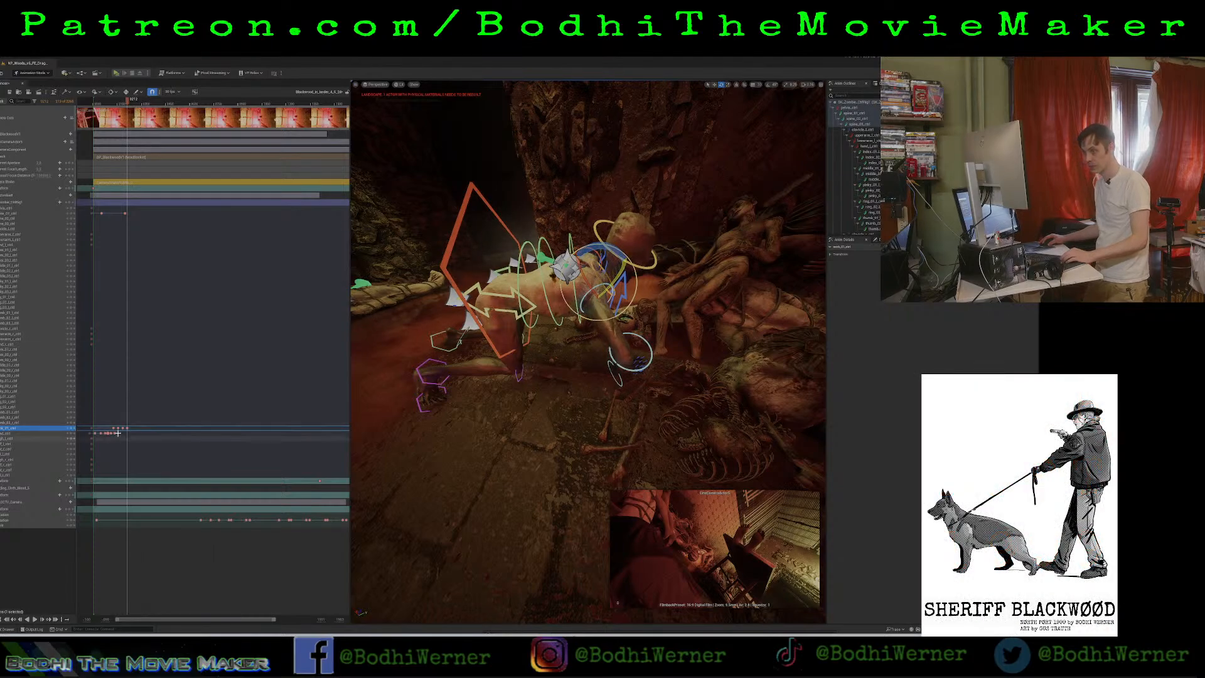
Select the zombie's head control and play the combined torso, neck and head motion from near the shot's start.
{"action": "left_click", "coordinate": [596, 239]}
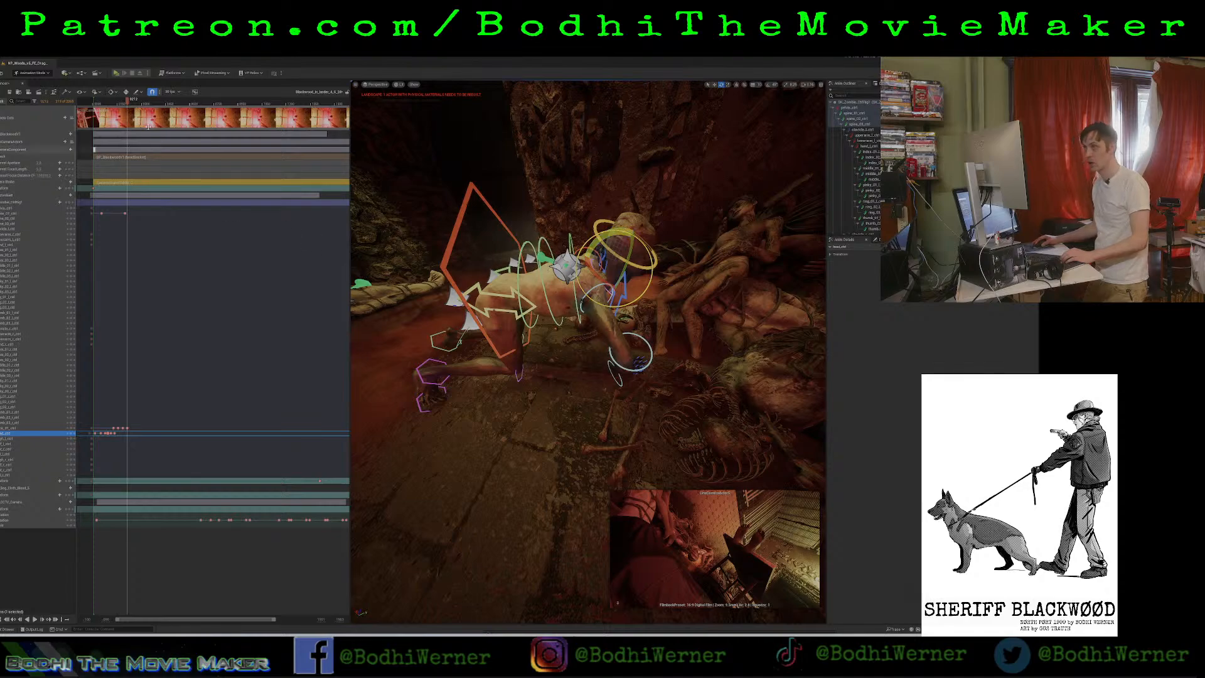
{"action": "left_click_drag", "start_coordinate": [129, 104], "coordinate": [99, 116]}
{"action": "key", "text": "space"}
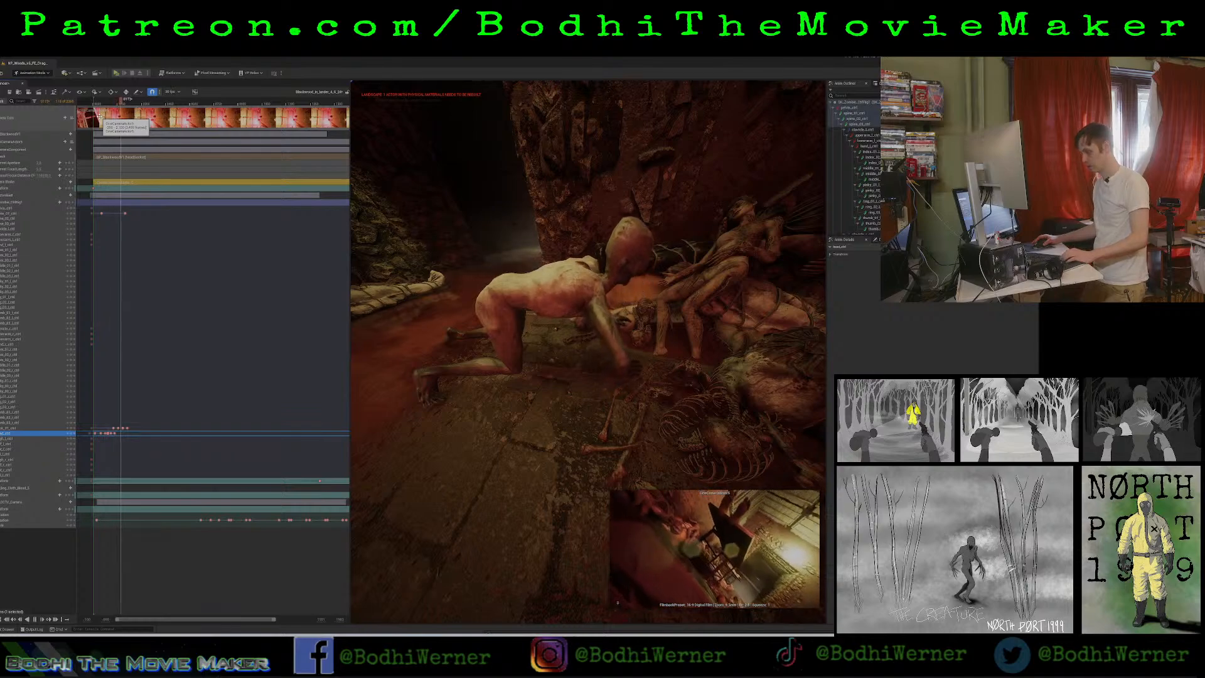
{"action": "key", "text": "space"}
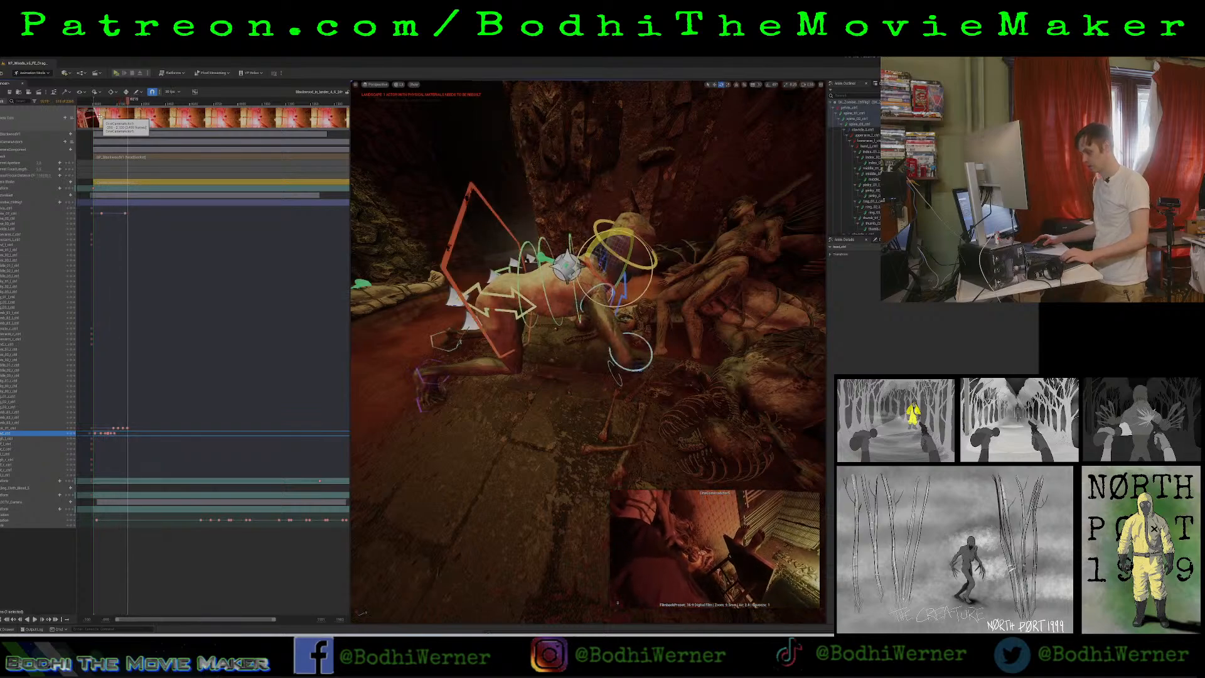
{"action": "key", "text": "space"}
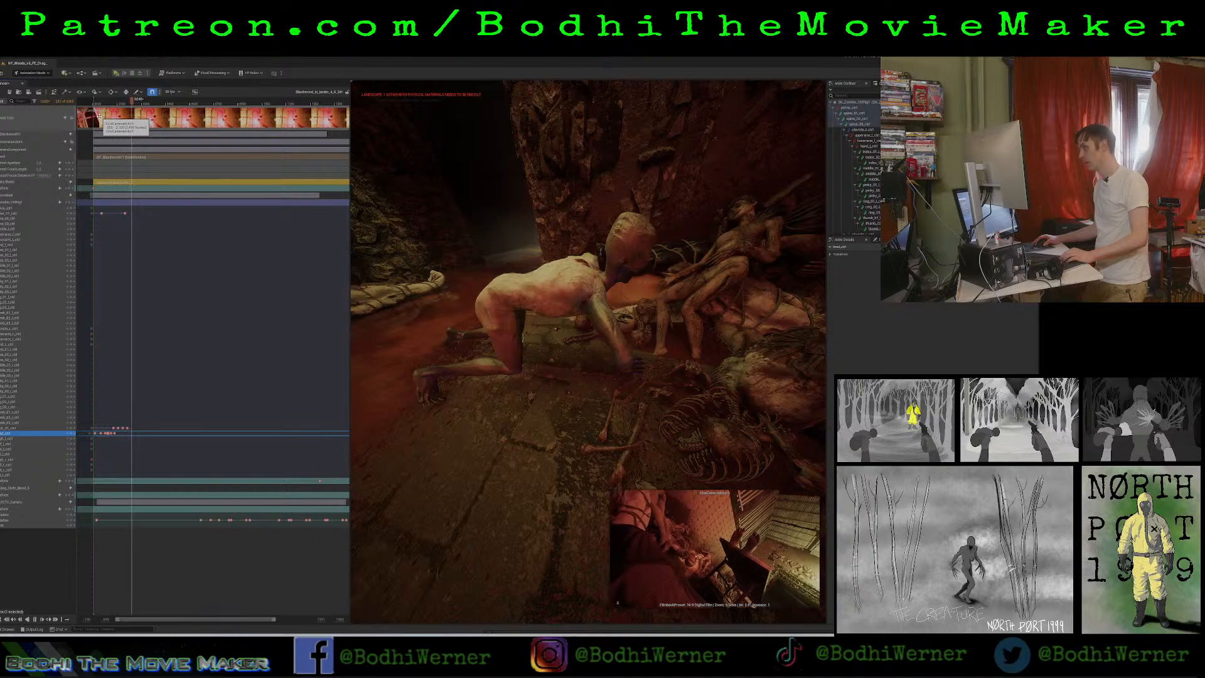
{"action": "key", "text": "space"}
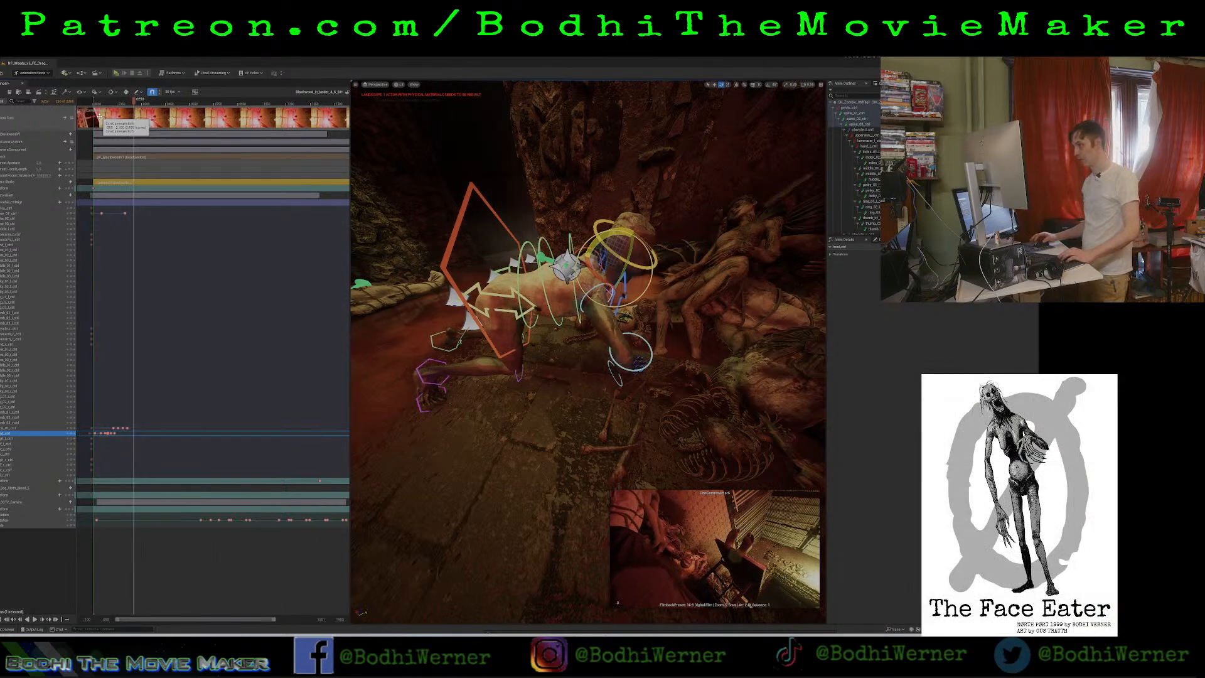
Duplicate the zombie's neck and head keyframes to a point just past the end of the torso's rise.
{"action": "key", "text": "space"}
{"action": "key", "text": "space"}
{"action": "right_click_drag", "start_coordinate": [589, 351], "coordinate": [552, 370]}
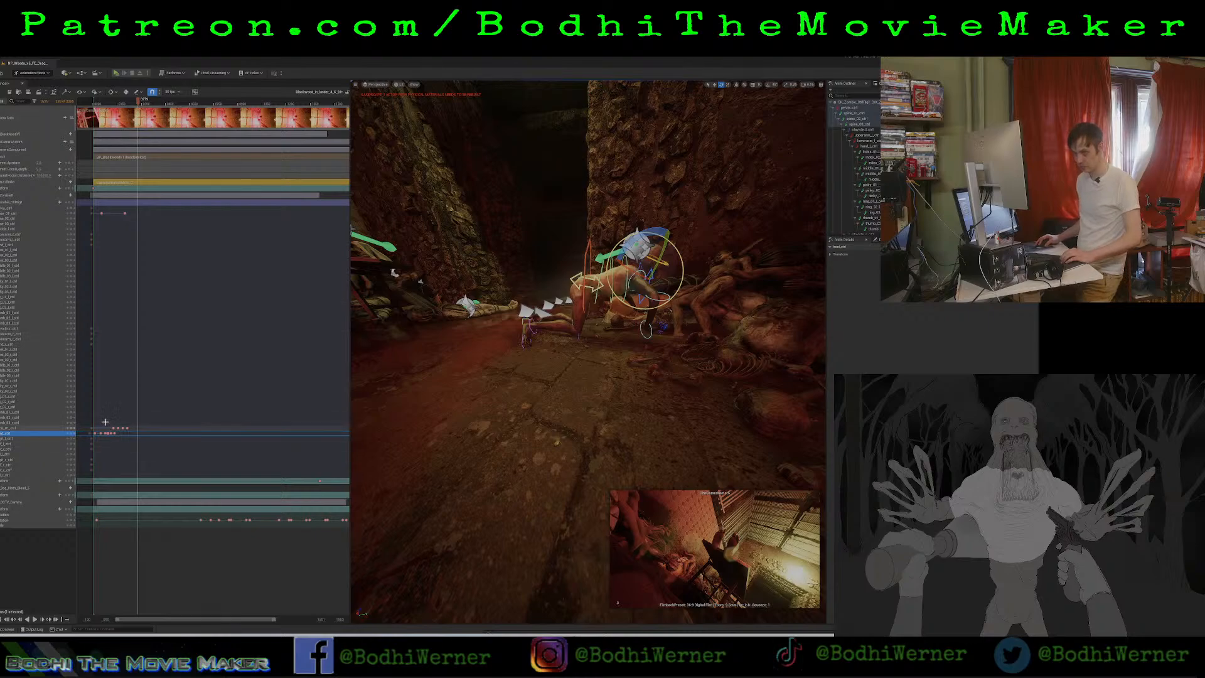
{"action": "left_click_drag", "start_coordinate": [105, 421], "coordinate": [120, 439]}
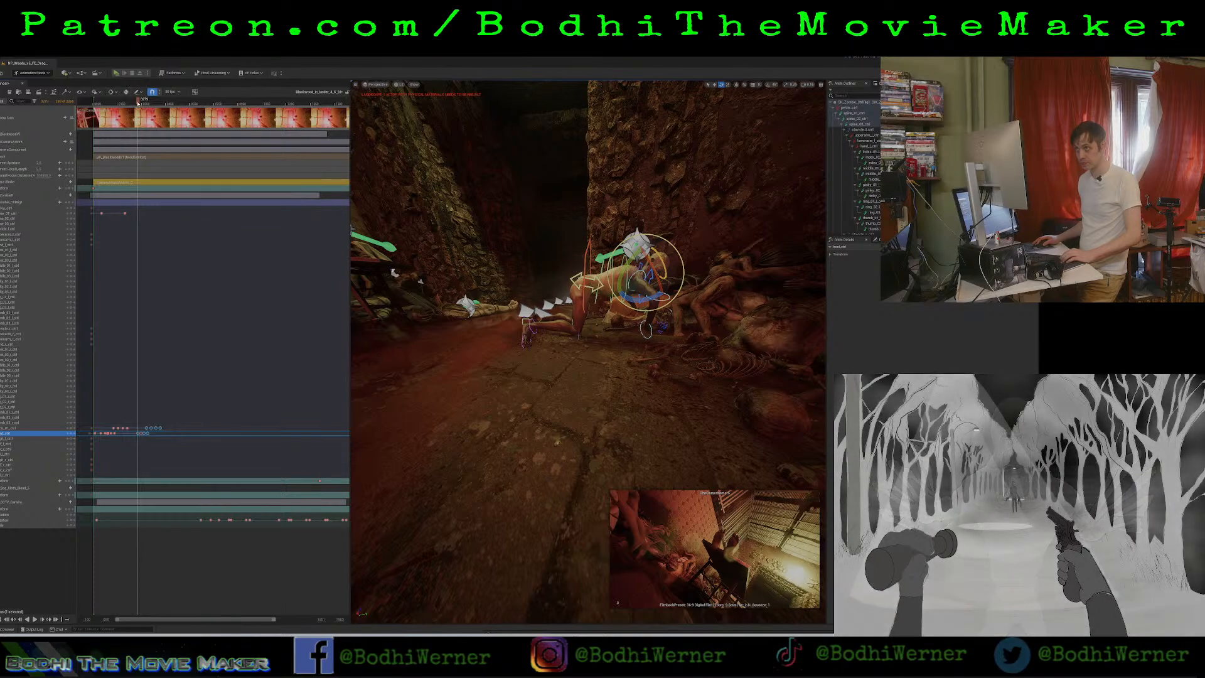
Play through the gap between the two neck and head keyframe groups and add head keyframes to fill it.
{"action": "left_click_drag", "start_coordinate": [138, 102], "coordinate": [115, 129]}
{"action": "key", "text": "space"}
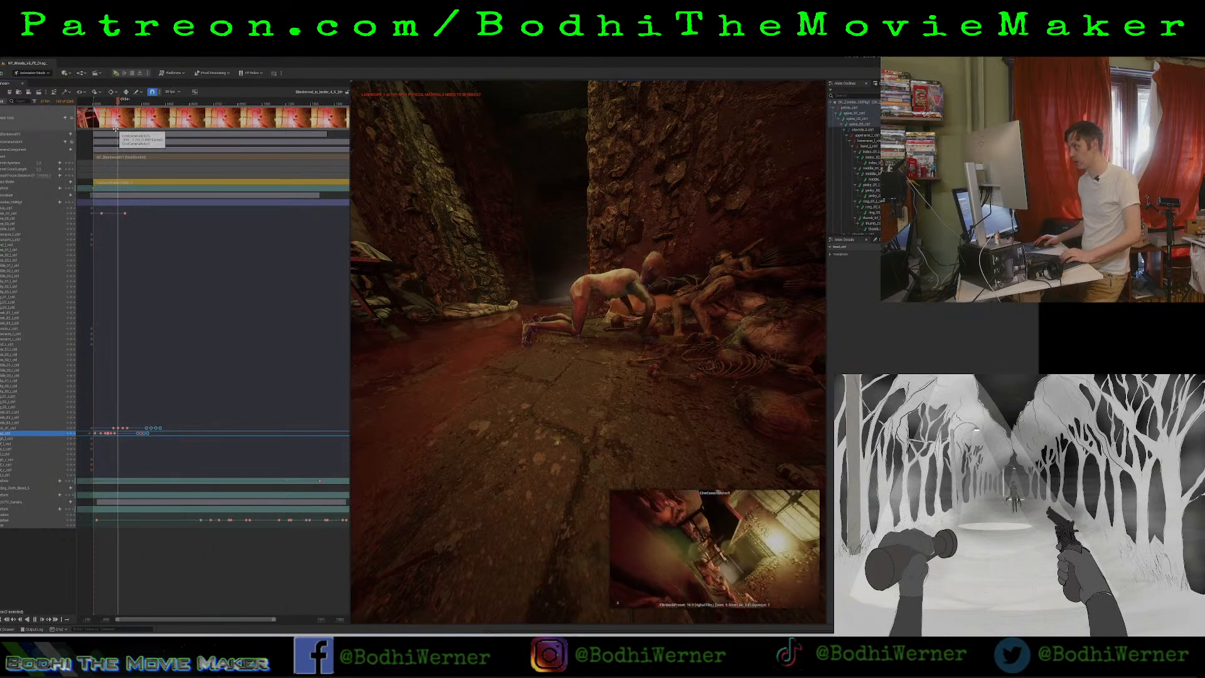
{"action": "key", "text": "space"}
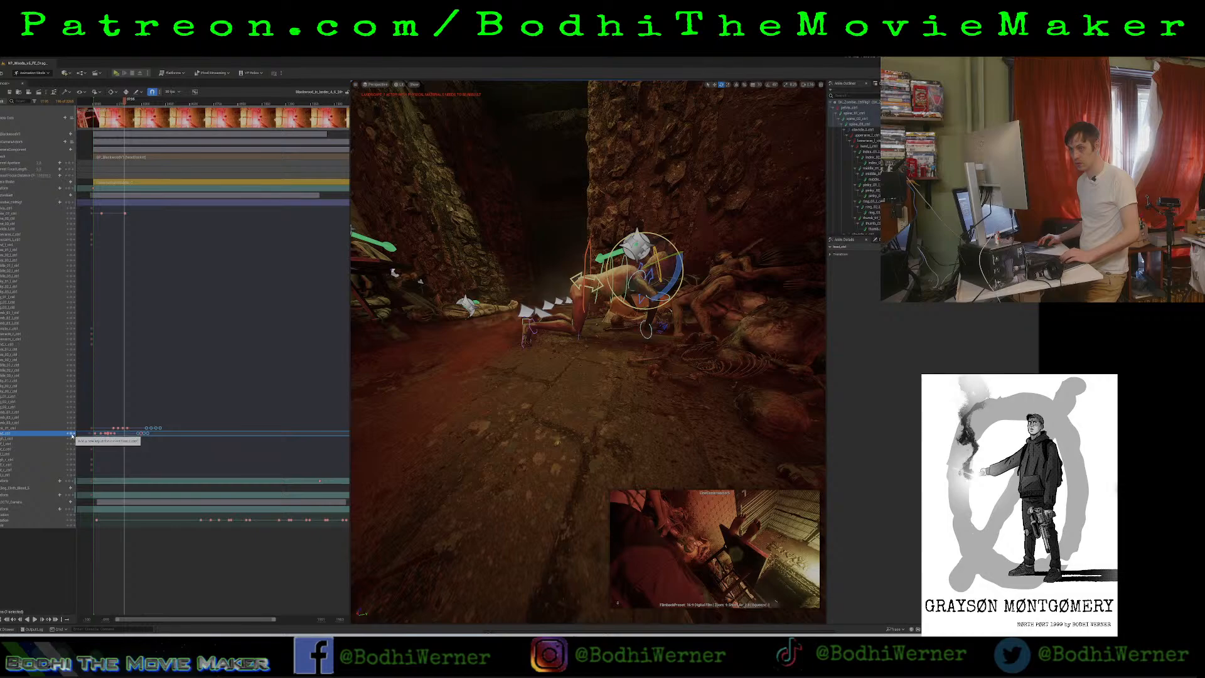
{"action": "key", "text": "space"}
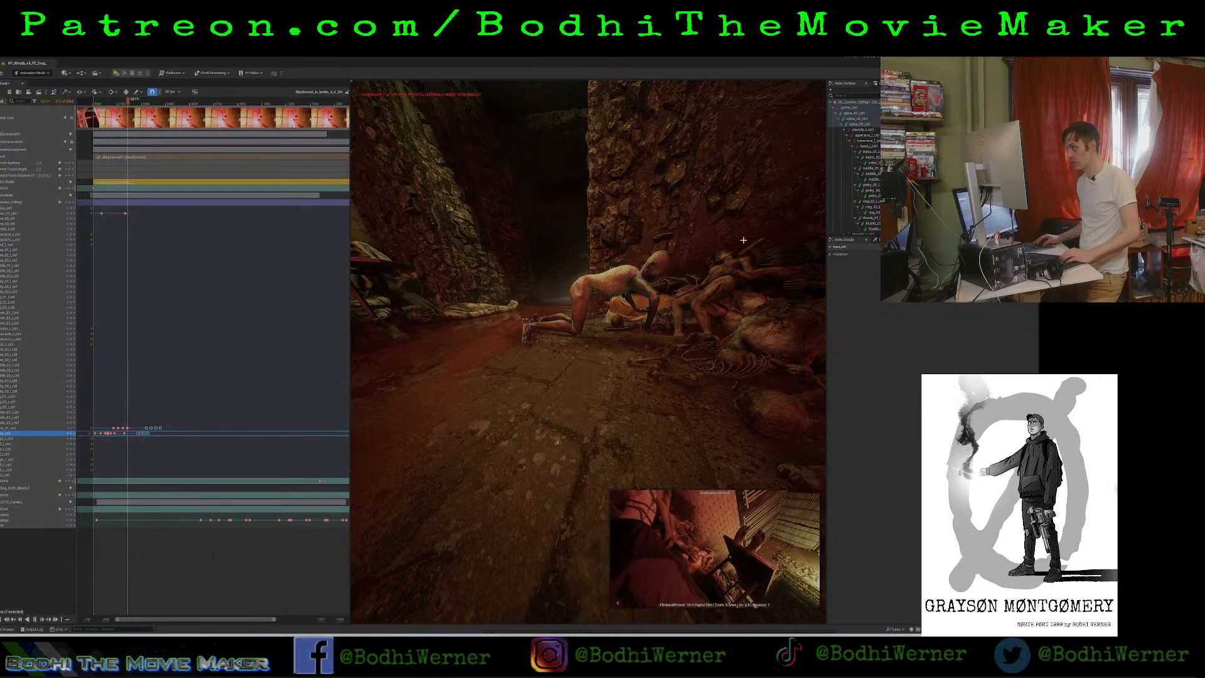
{"action": "key", "text": "space"}
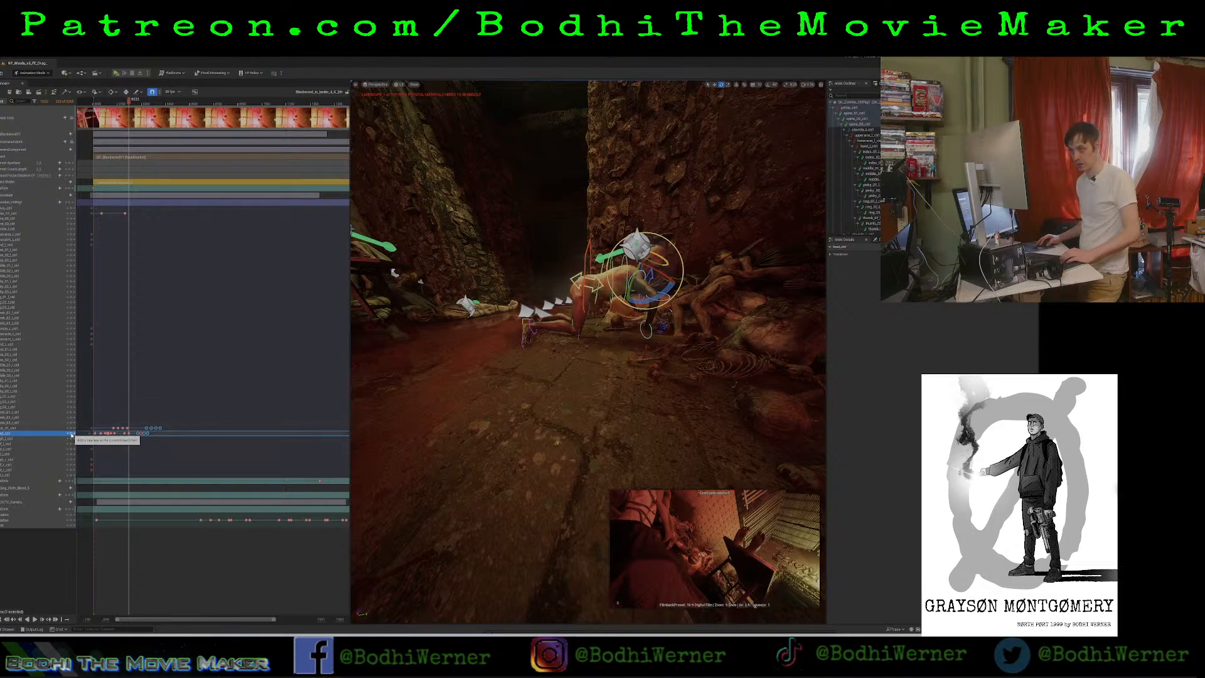
{"action": "key", "text": "space"}
{"action": "key", "text": "space"}
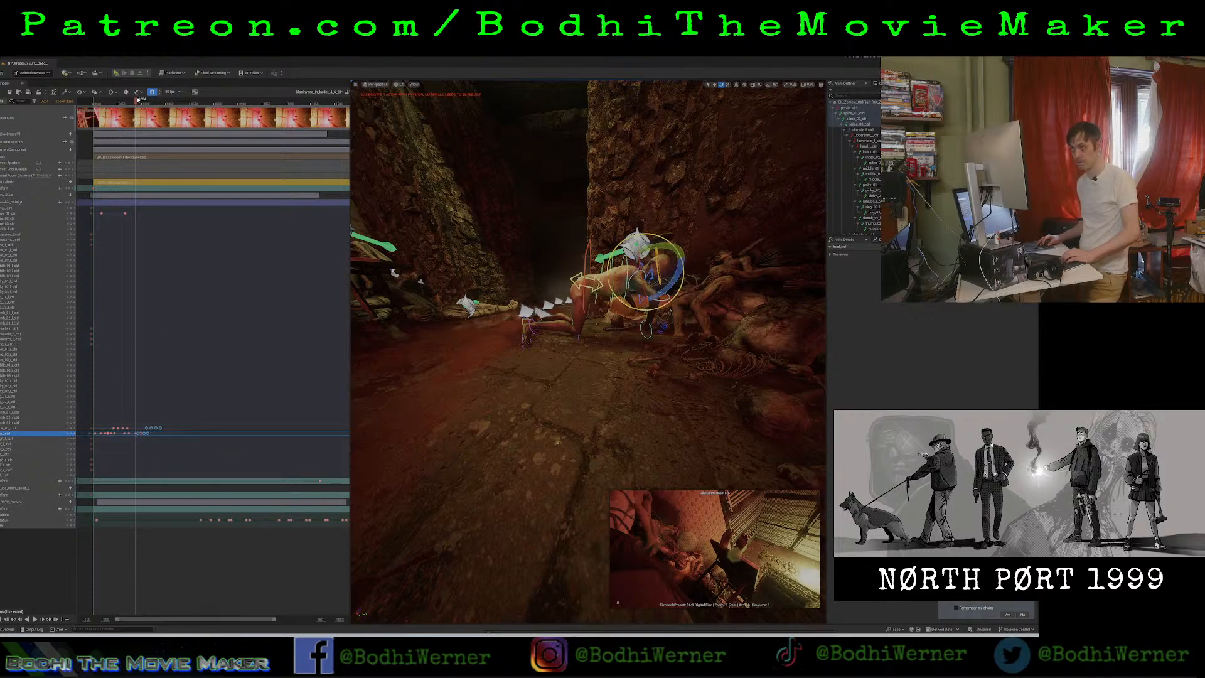
Play the motion from the shot's start and paste copies of all neck and head keyframes at three successive points along the shot.
{"action": "left_click_drag", "start_coordinate": [138, 99], "coordinate": [95, 101]}
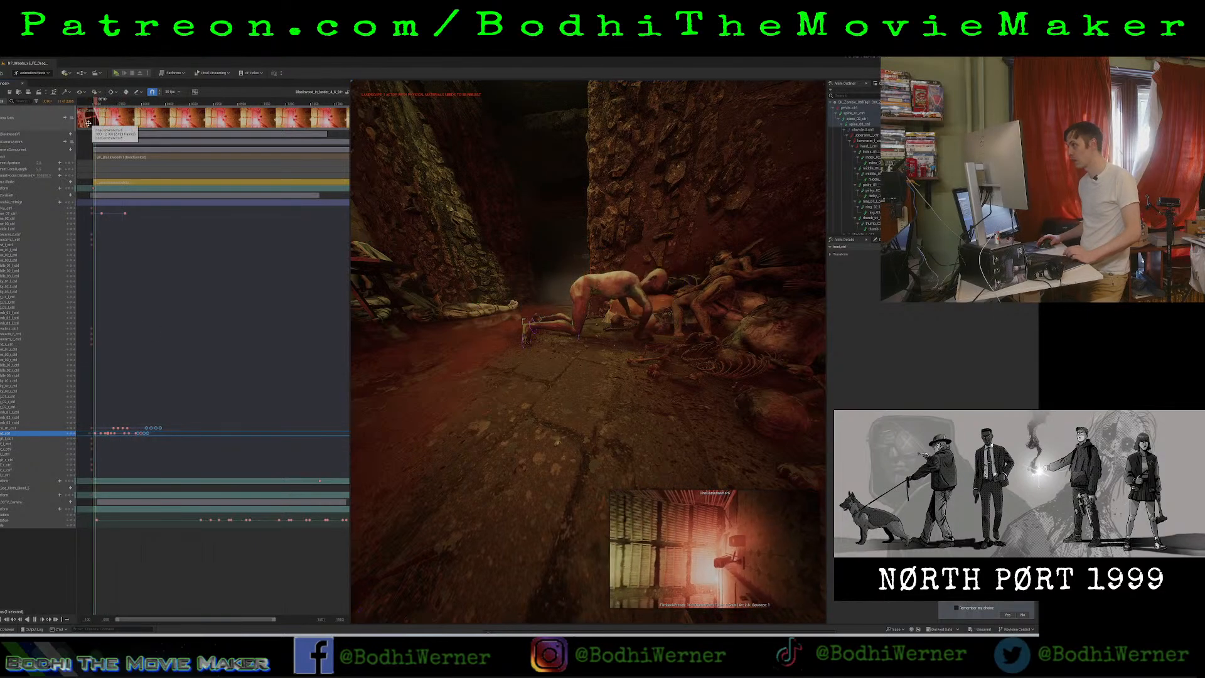
{"action": "key", "text": "space"}
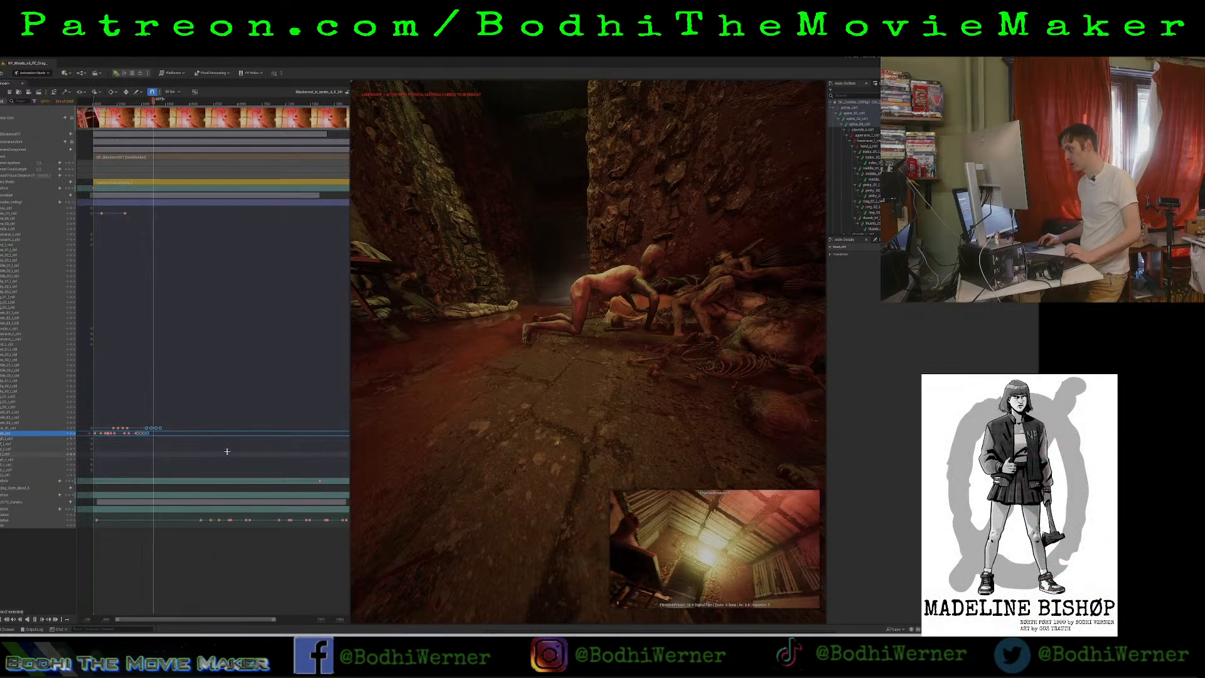
{"action": "key", "text": "space"}
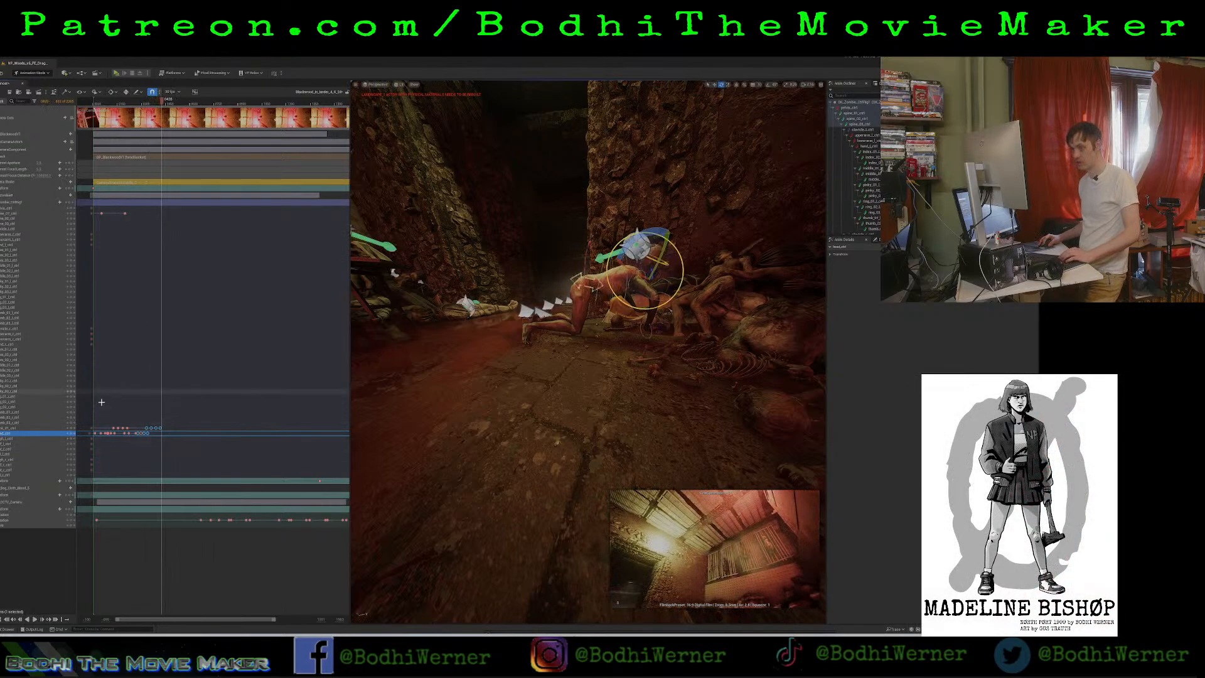
{"action": "left_click_drag", "start_coordinate": [101, 405], "coordinate": [140, 444]}
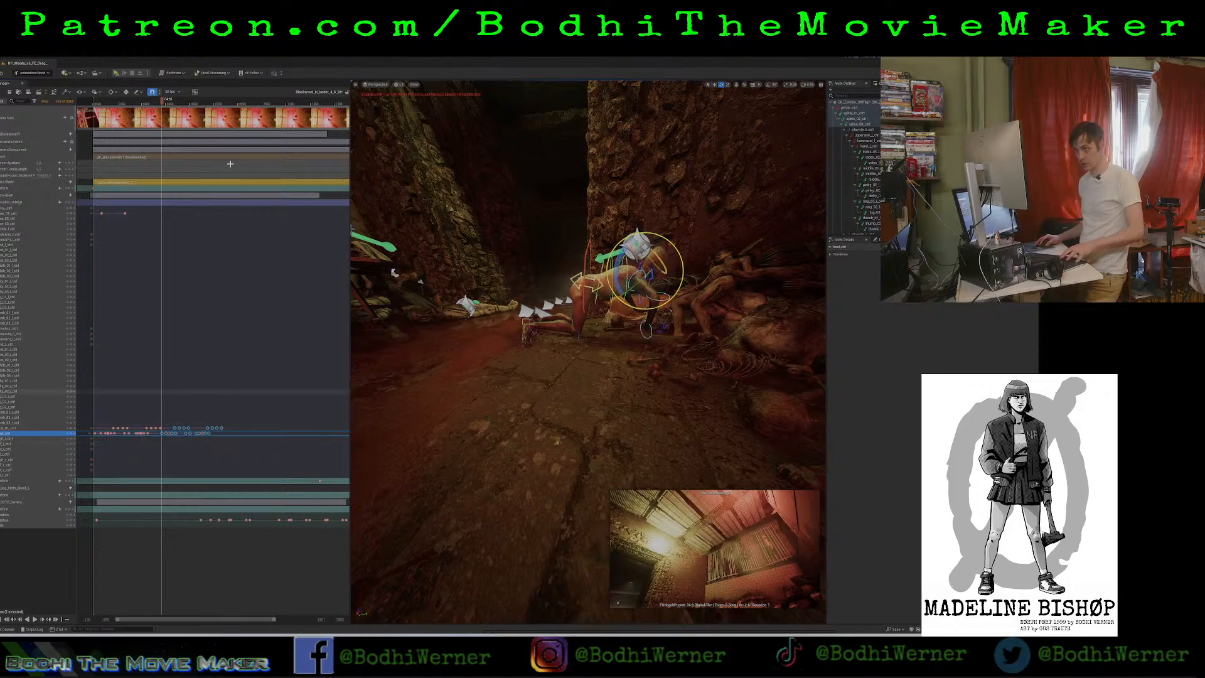
{"action": "left_click", "coordinate": [227, 105]}
{"action": "key", "text": "ctrl+v"}
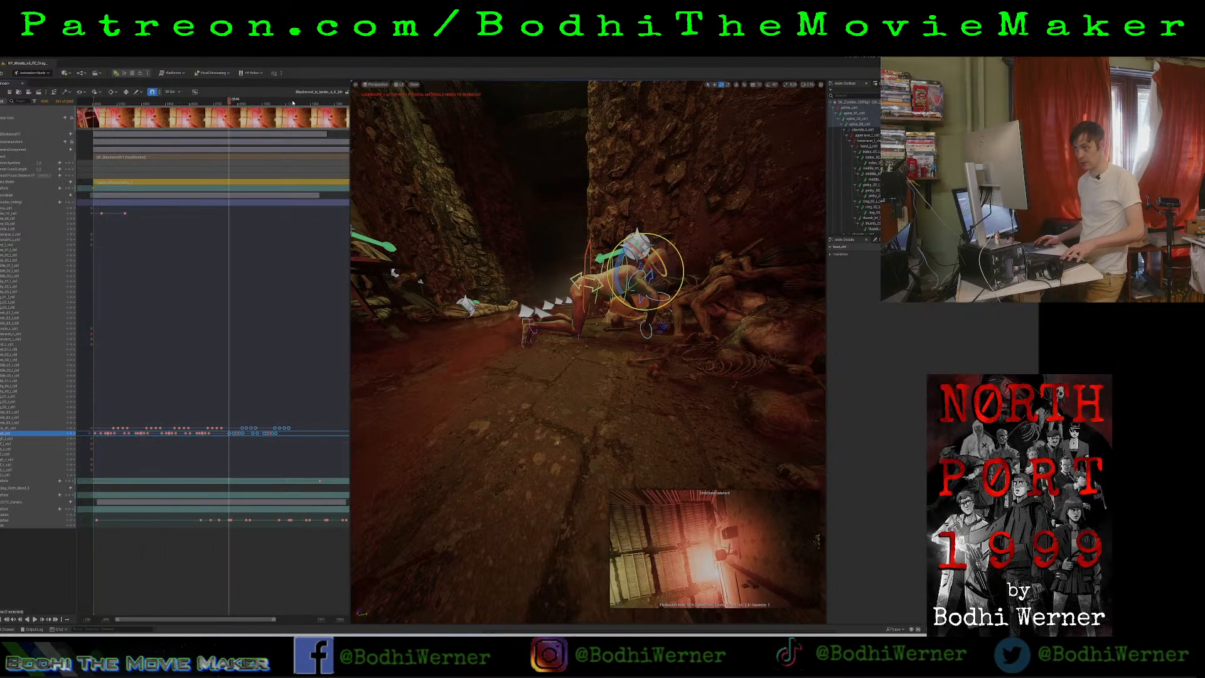
{"action": "left_click", "coordinate": [306, 101]}
{"action": "key", "text": "ctrl+v"}
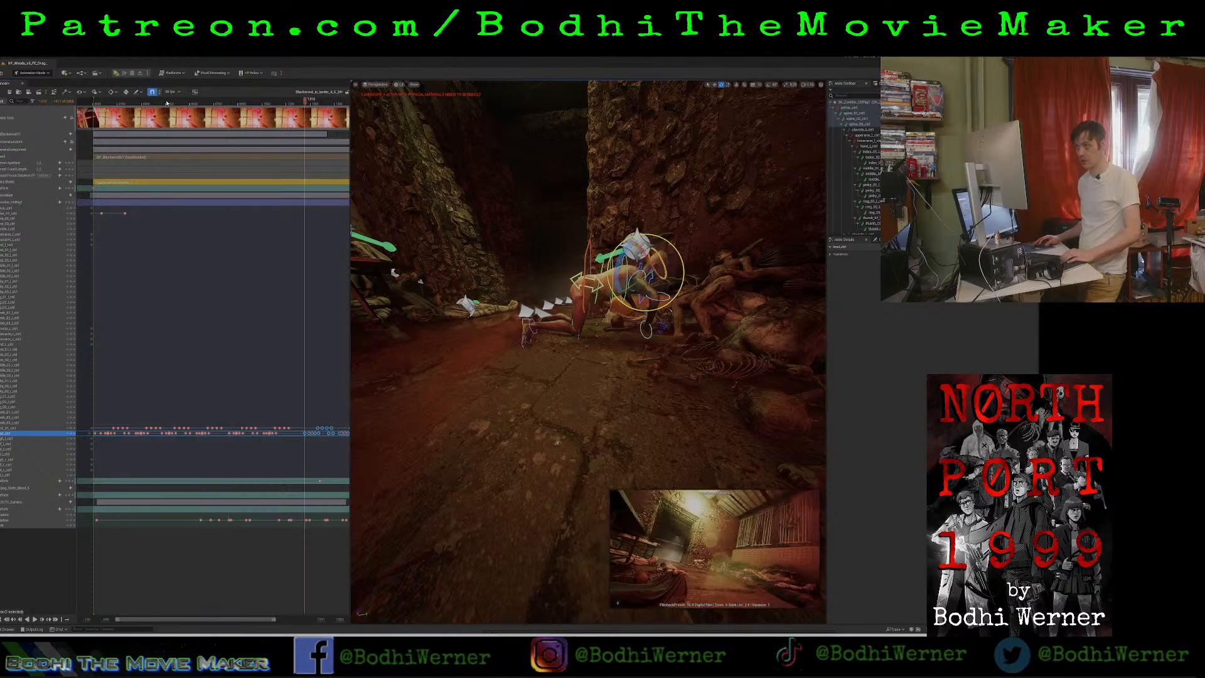
Play the repeated neck and head motion through the pasted keyframe groups.
{"action": "left_click", "coordinate": [167, 102]}
{"action": "key", "text": "space"}
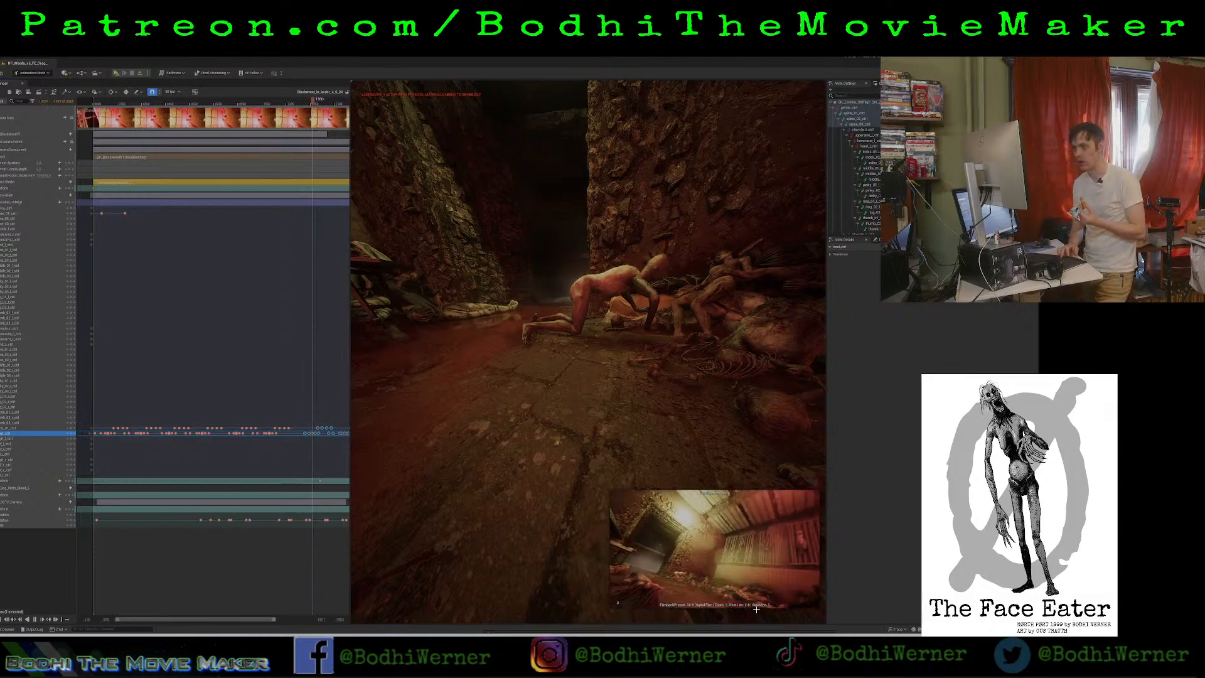
{"action": "key", "text": "space"}
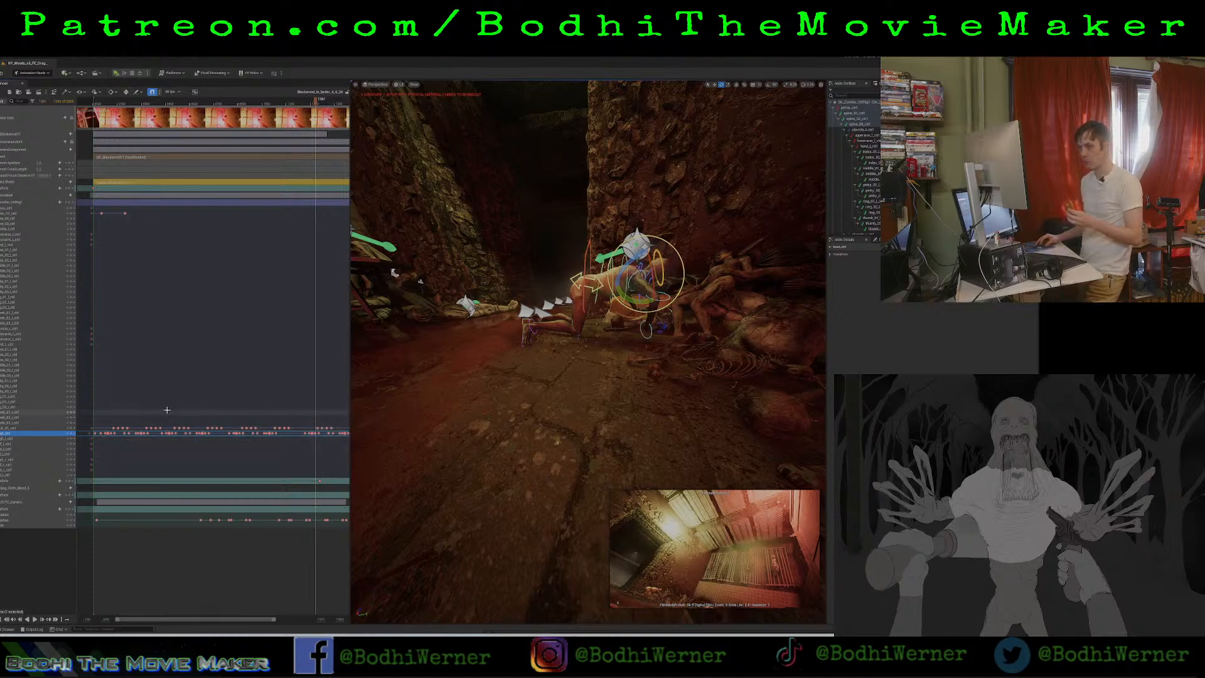
Try deleting the later duplicated neck and head keyframes, and undo the deletion.
{"action": "left_click_drag", "start_coordinate": [167, 410], "coordinate": [333, 441]}
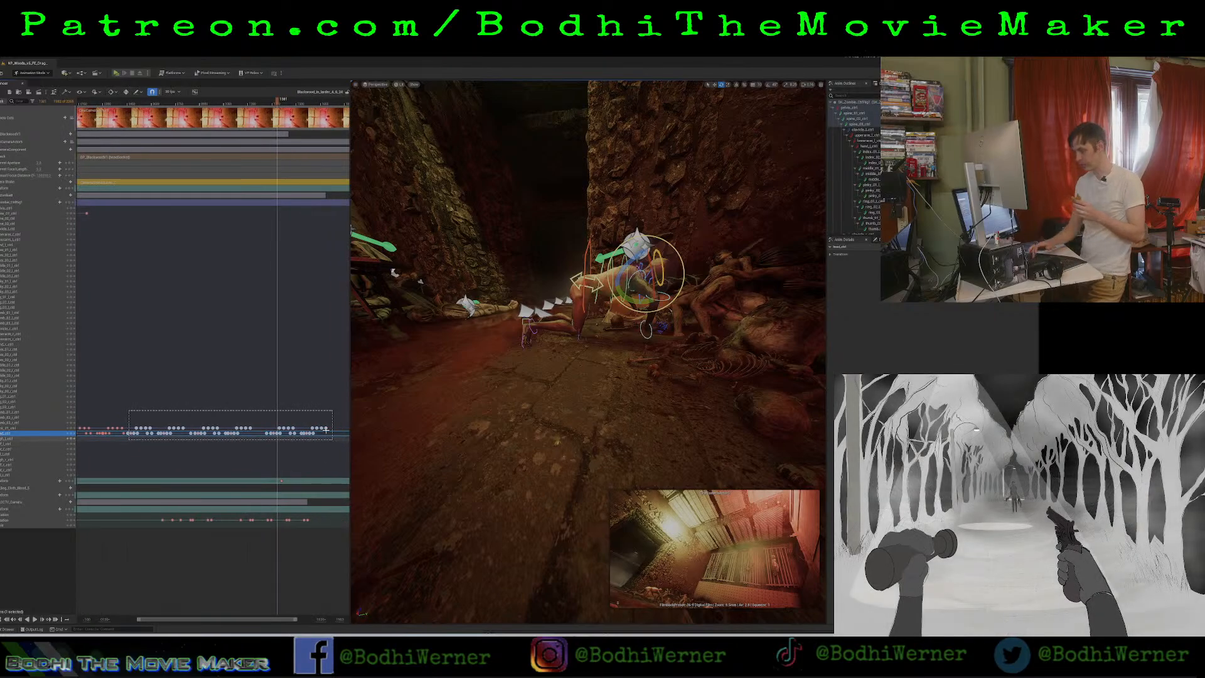
{"action": "key", "text": "Delete"}
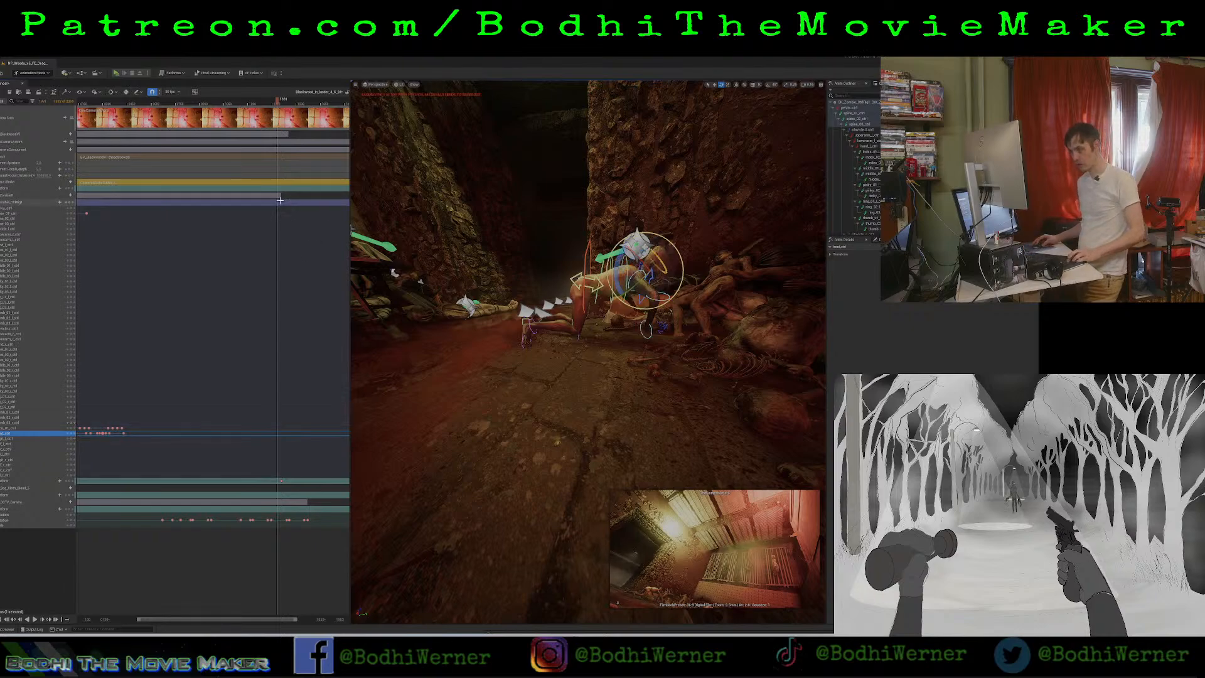
{"action": "key", "text": "ctrl+z"}
Look through the shot's cine camera and play the later part of the shot.
{"action": "left_click", "coordinate": [377, 84]}
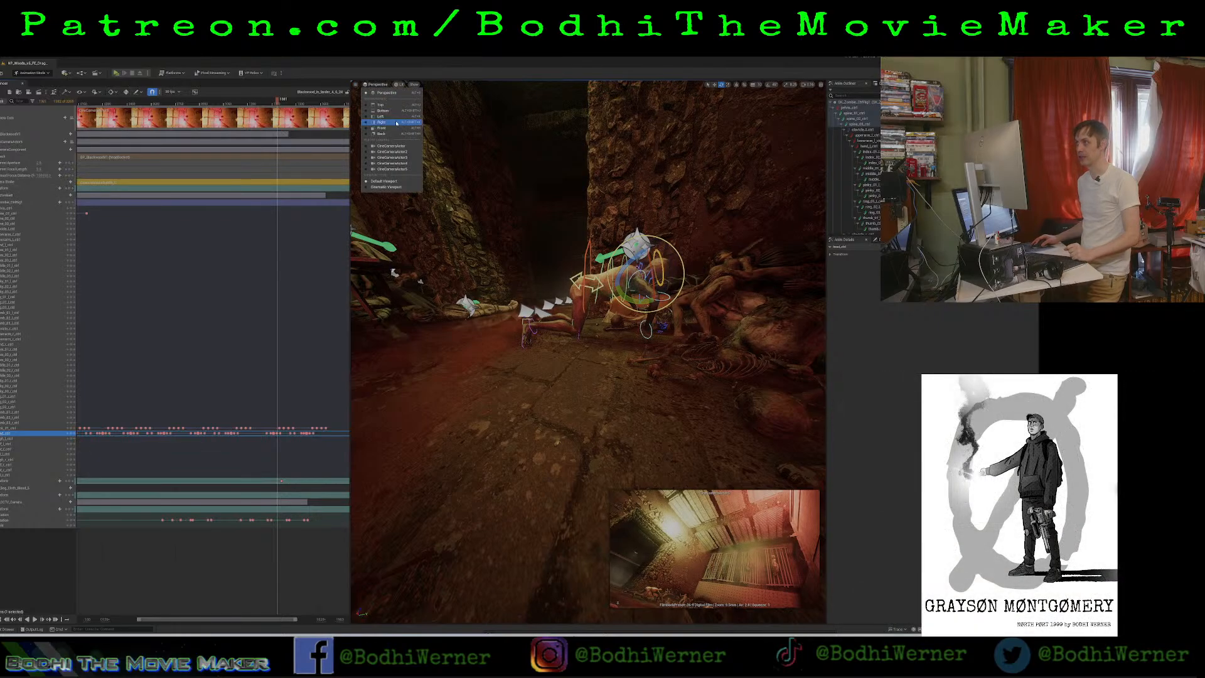
{"action": "left_click", "coordinate": [396, 169]}
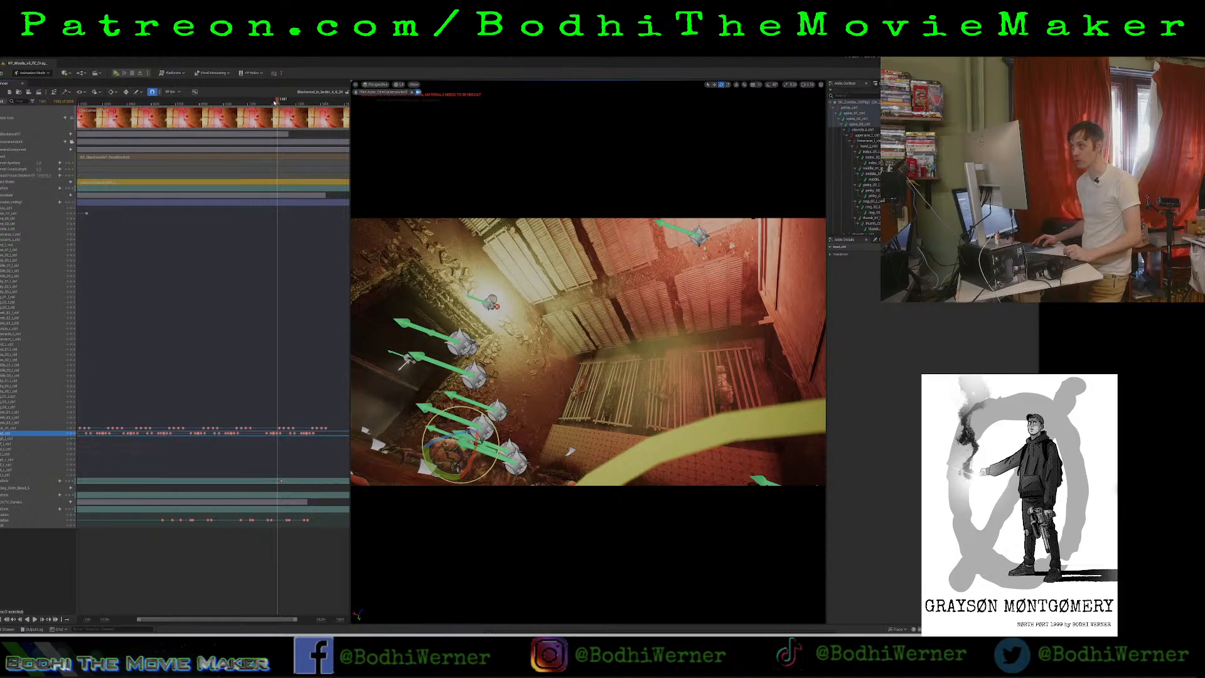
{"action": "left_click_drag", "start_coordinate": [274, 103], "coordinate": [186, 102]}
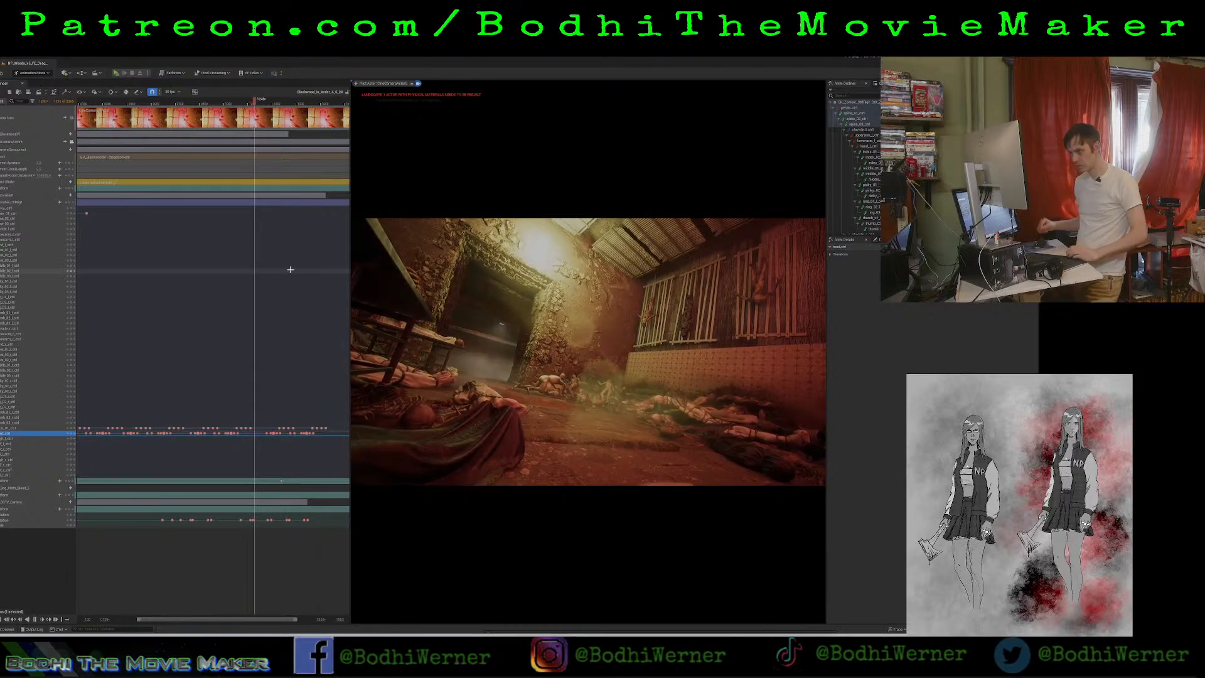
{"action": "key", "text": "space"}
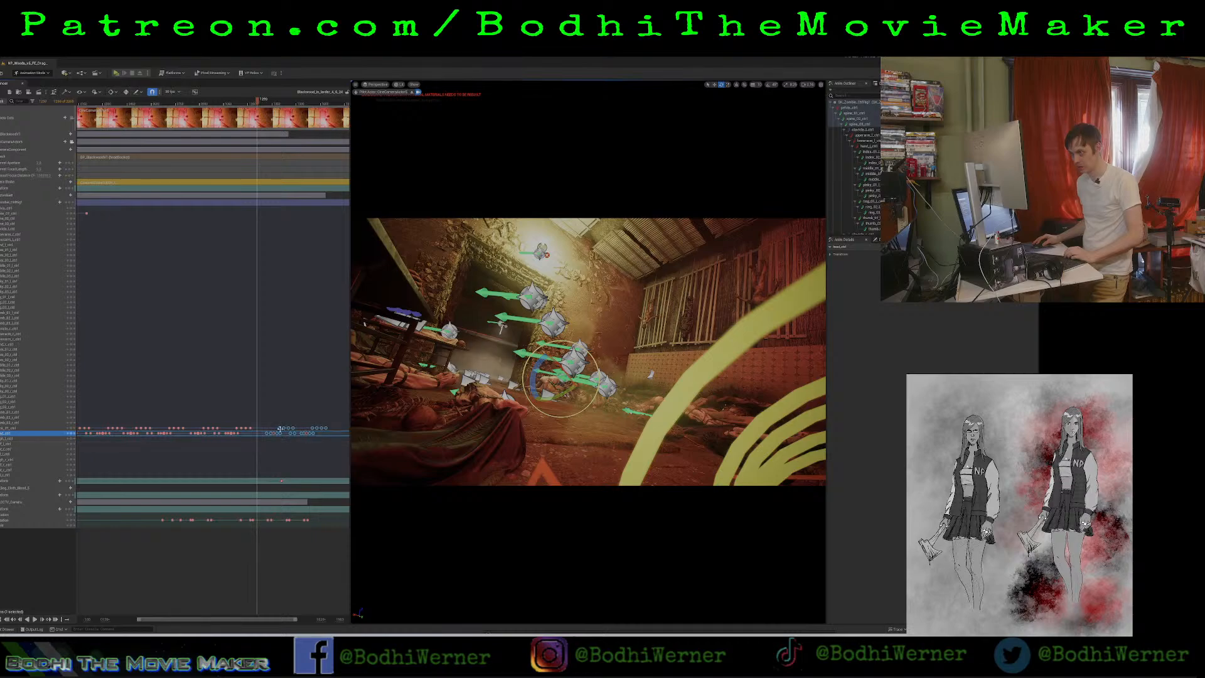
Move the last group of neck and head keyframes earlier to close the gap before it, and replay that part.
{"action": "left_click_drag", "start_coordinate": [279, 430], "coordinate": [255, 433]}
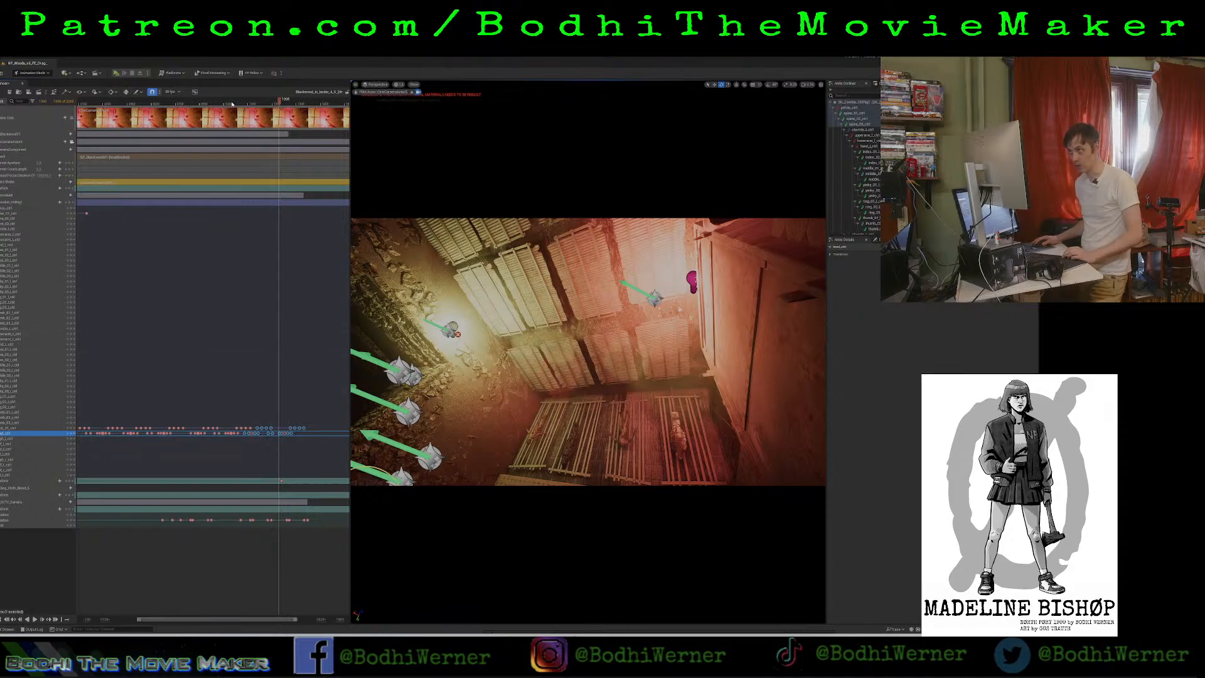
{"action": "left_click_drag", "start_coordinate": [231, 105], "coordinate": [224, 108]}
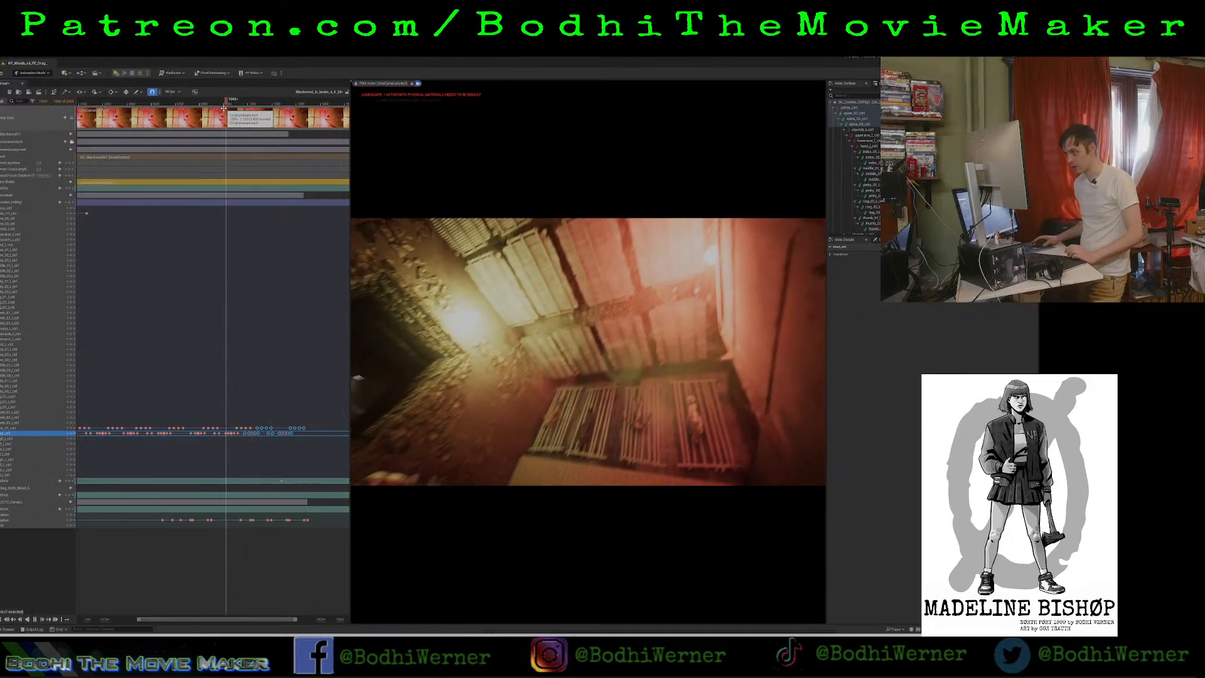
{"action": "key", "text": "space"}
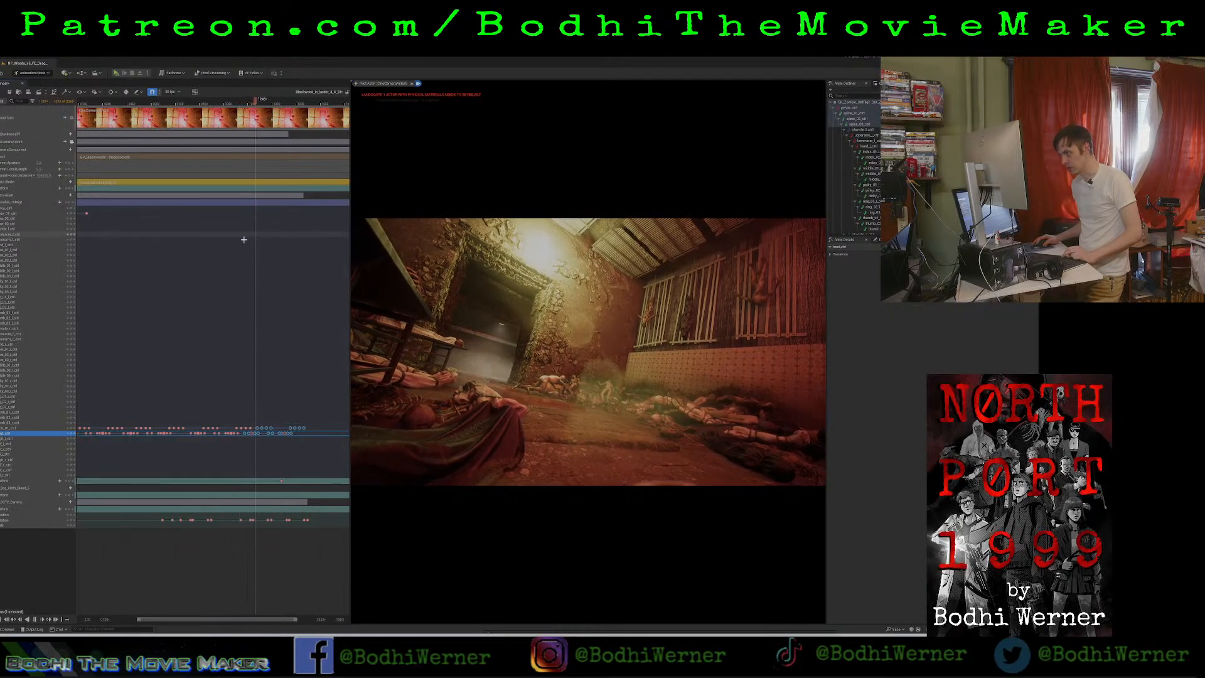
{"action": "key", "text": "space"}
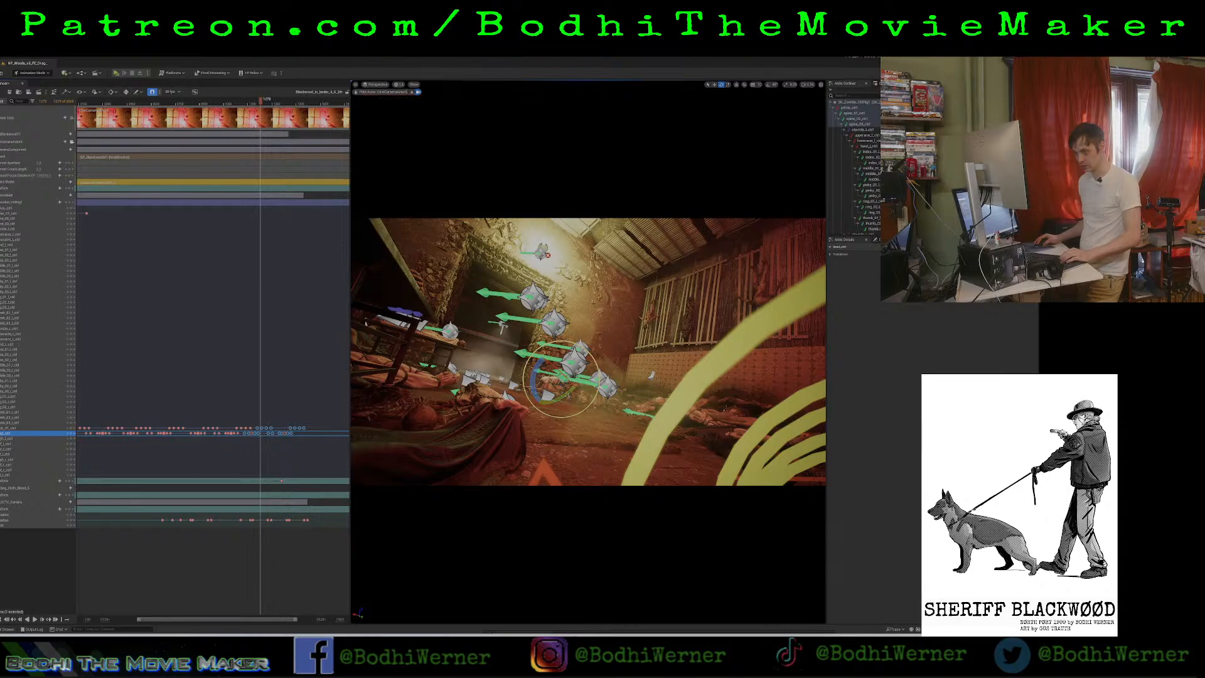
Step through head keyframes in the later repetitions and replay that stretch of the shot through the camera.
{"action": "left_click_drag", "start_coordinate": [320, 620], "coordinate": [229, 620]}
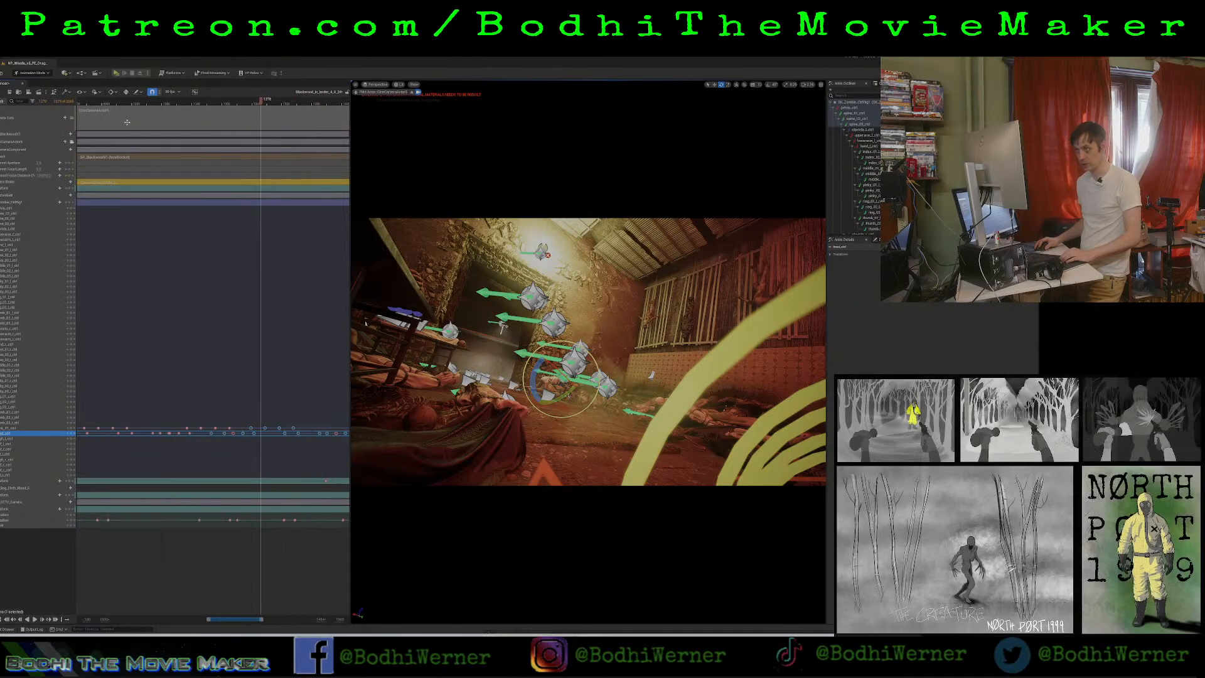
{"action": "left_click", "coordinate": [104, 102]}
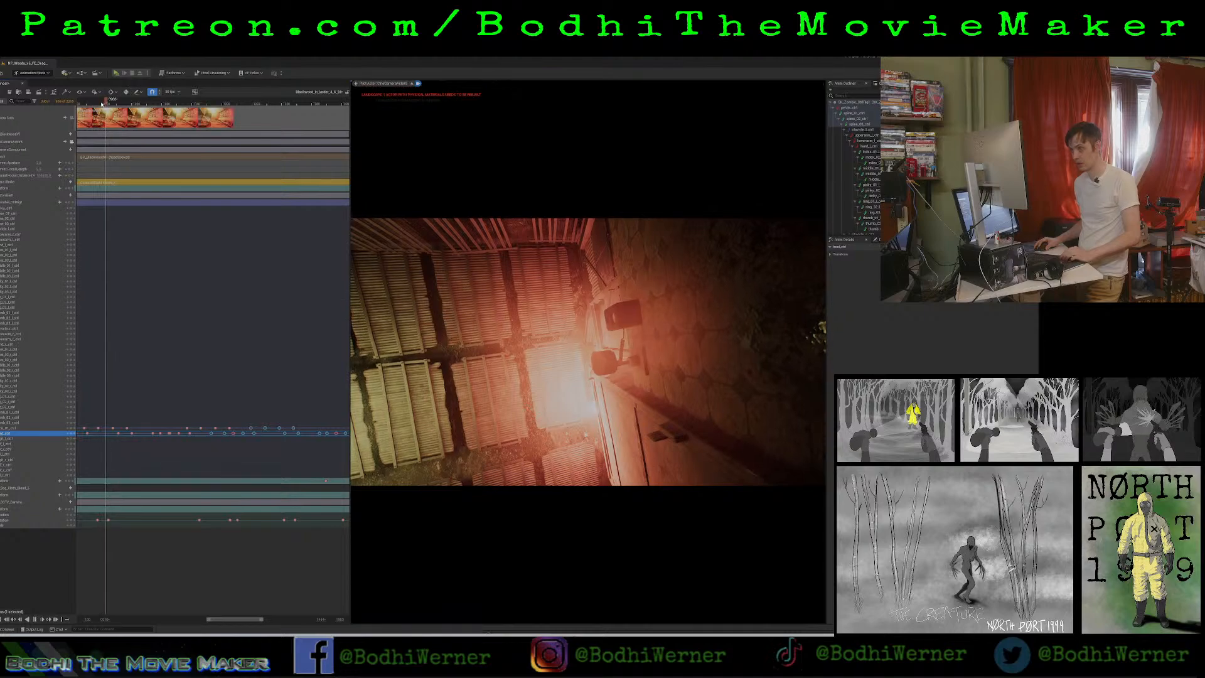
{"action": "key", "text": "space"}
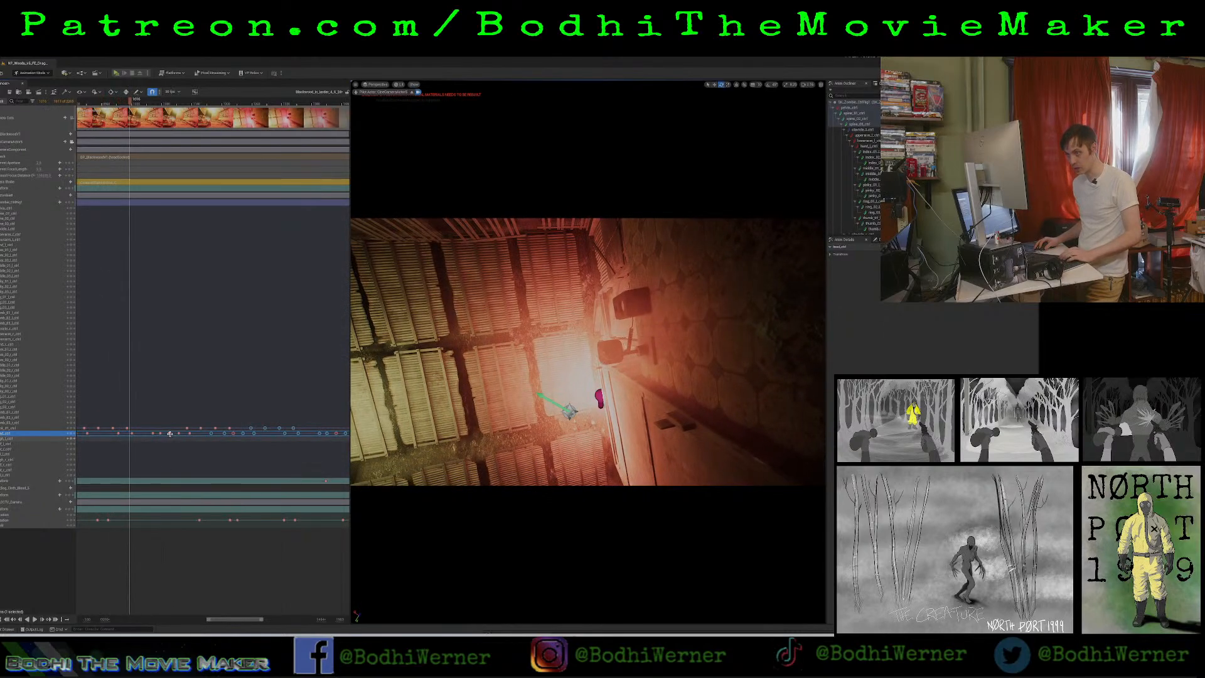
{"action": "left_click", "coordinate": [170, 433]}
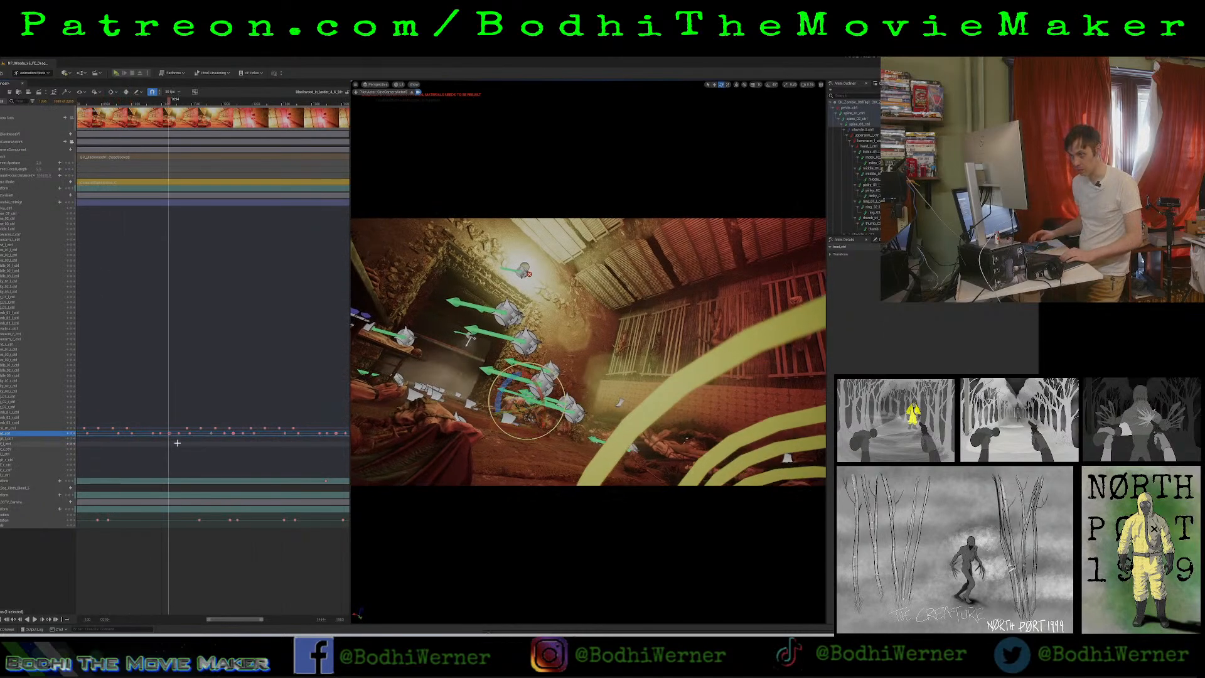
{"action": "left_click", "coordinate": [235, 434]}
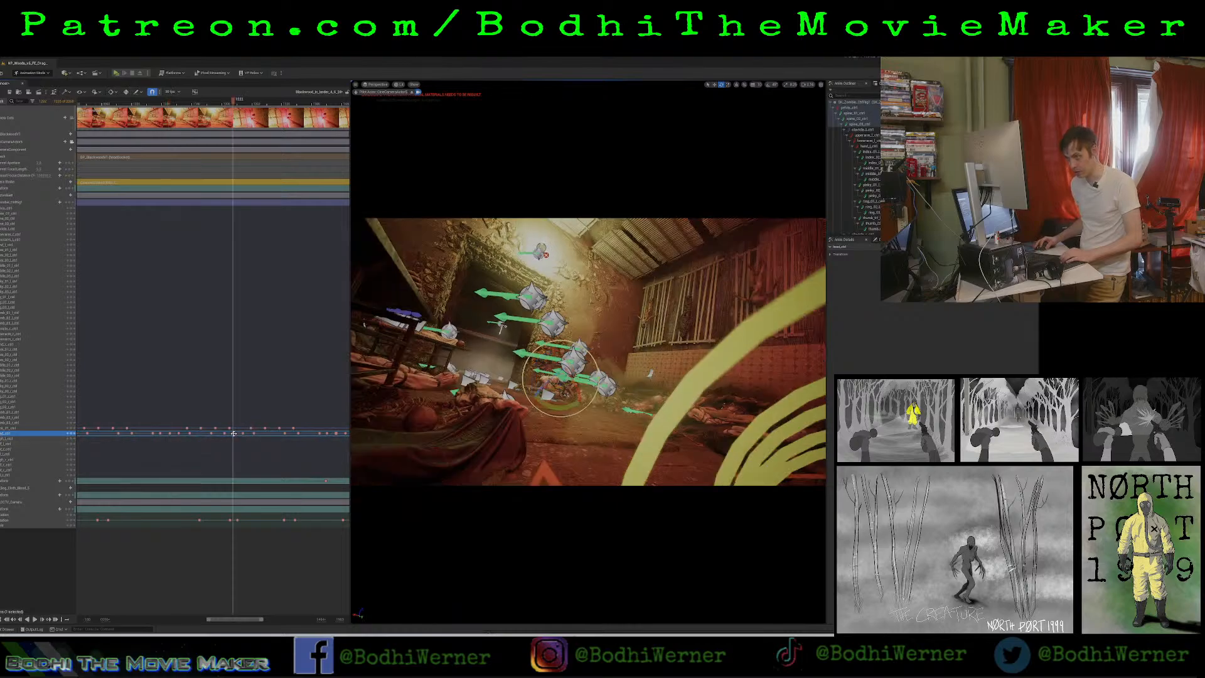
{"action": "left_click", "coordinate": [336, 434]}
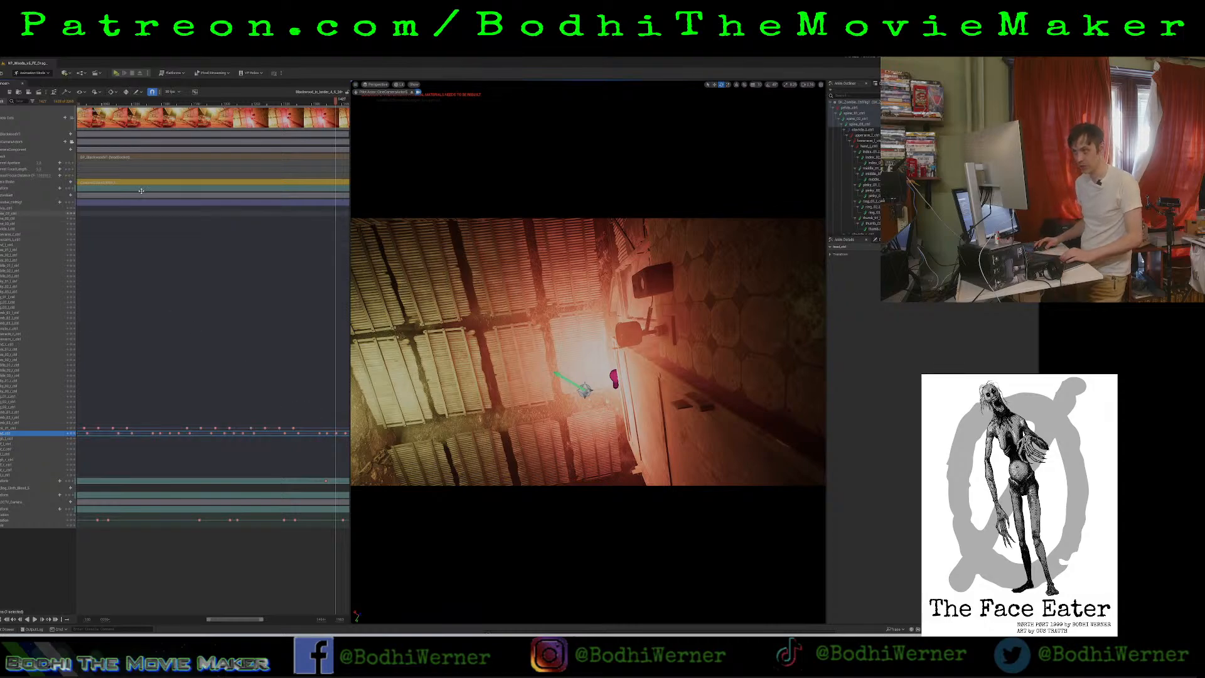
{"action": "left_click", "coordinate": [118, 102]}
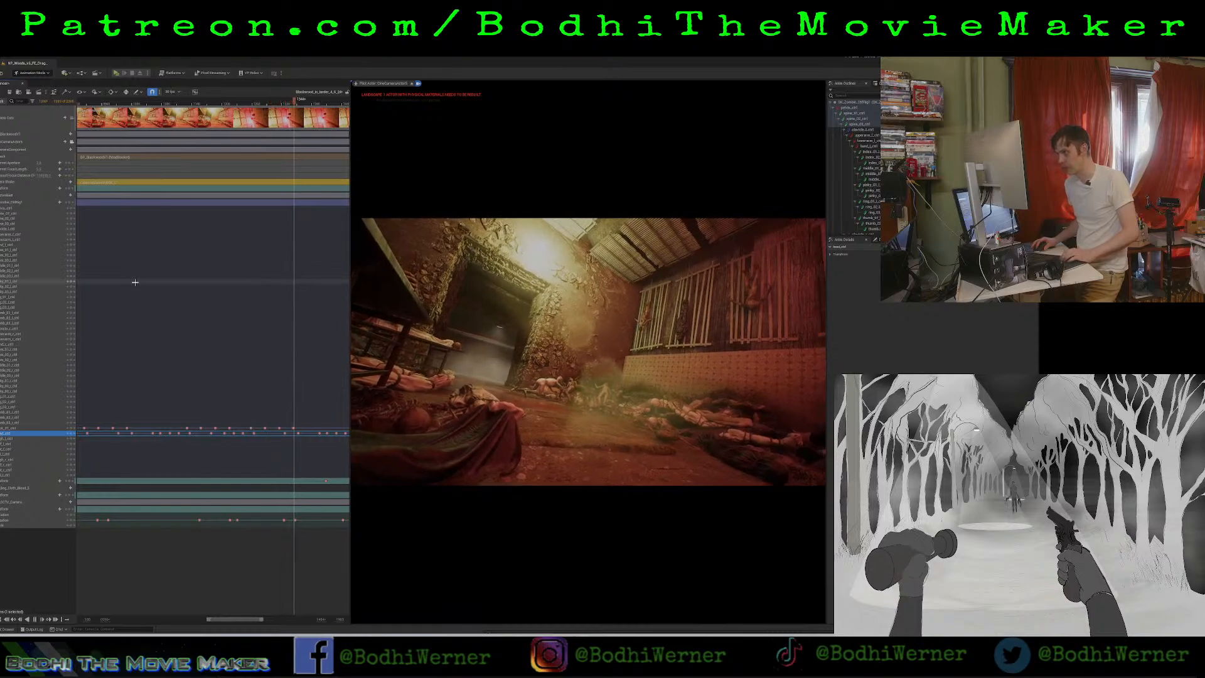
{"action": "key", "text": "space"}
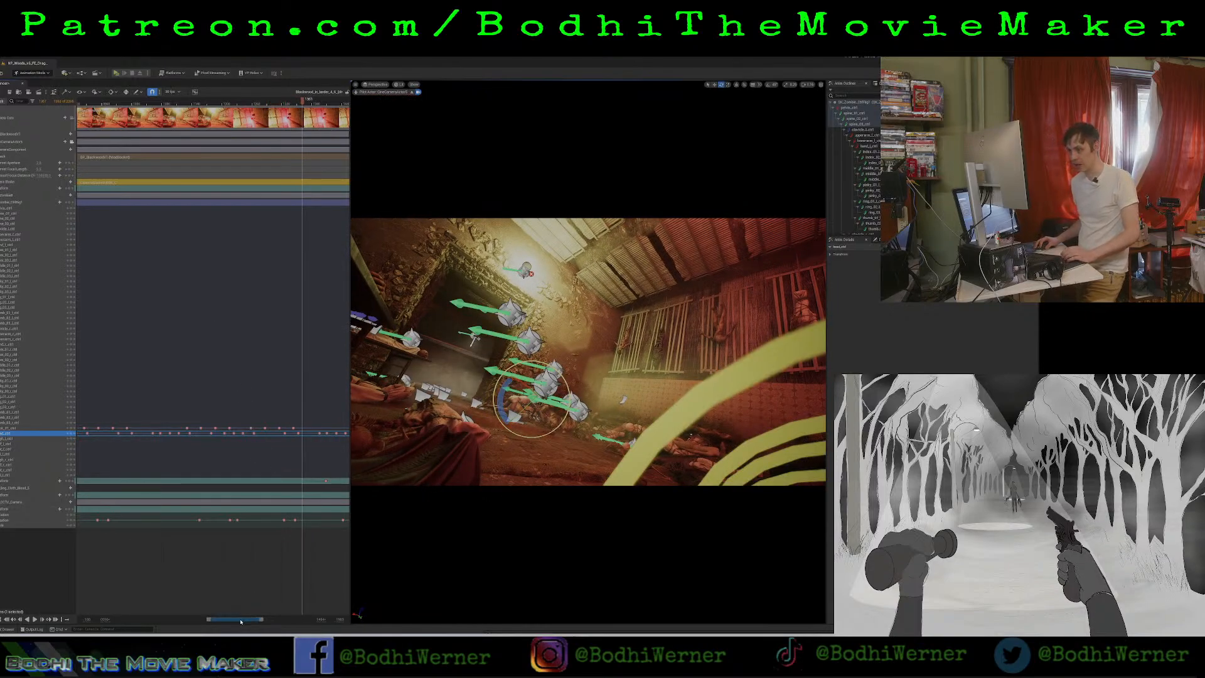
Copy the two torso keyframes near the start of the shot, and play and scrub through that opening stretch.
{"action": "left_click_drag", "start_coordinate": [241, 620], "coordinate": [104, 605]}
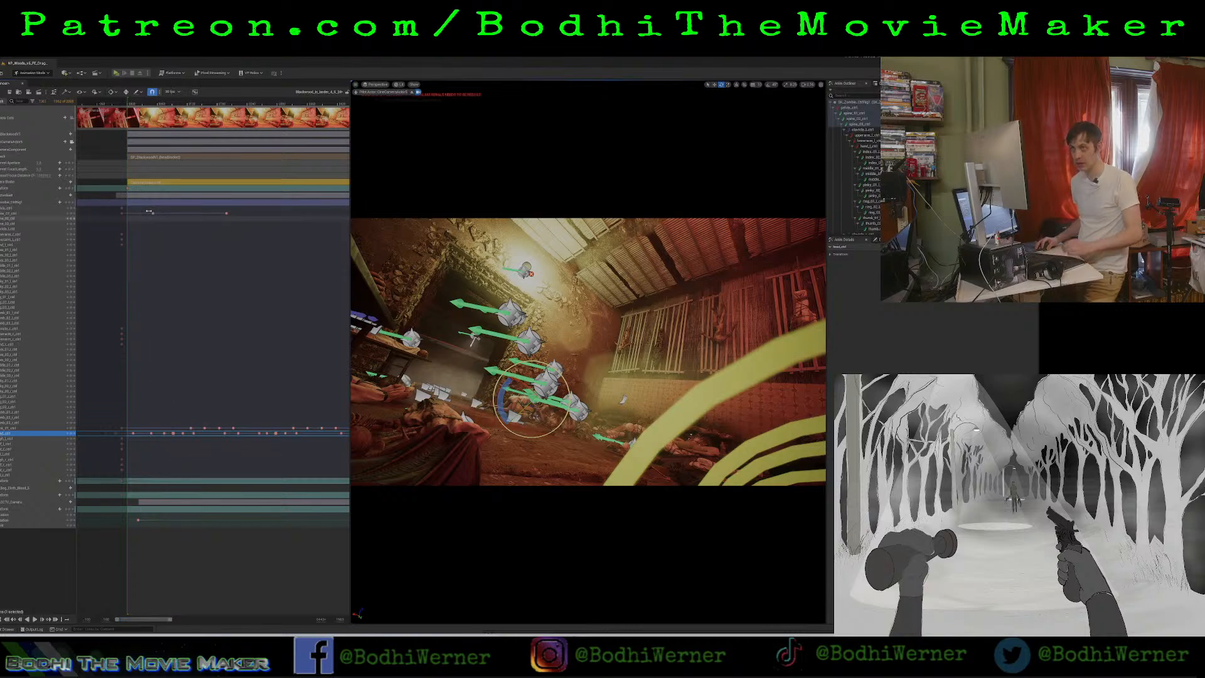
{"action": "left_click_drag", "start_coordinate": [150, 212], "coordinate": [200, 223]}
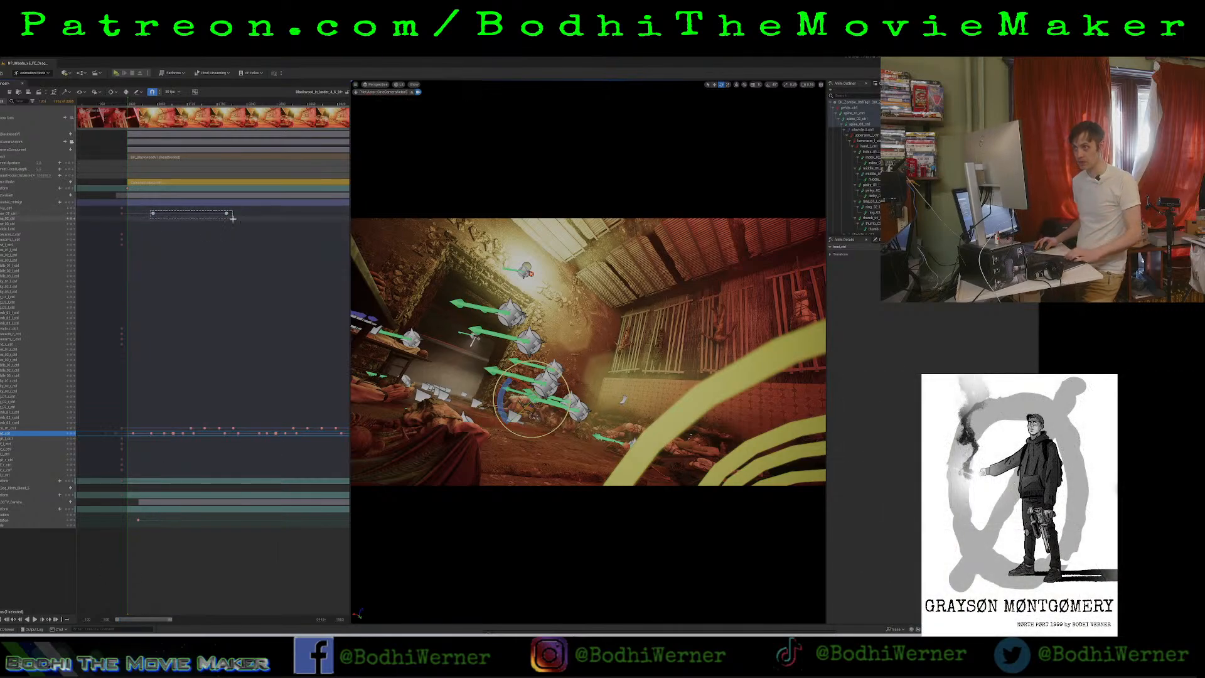
{"action": "left_click", "coordinate": [158, 105]}
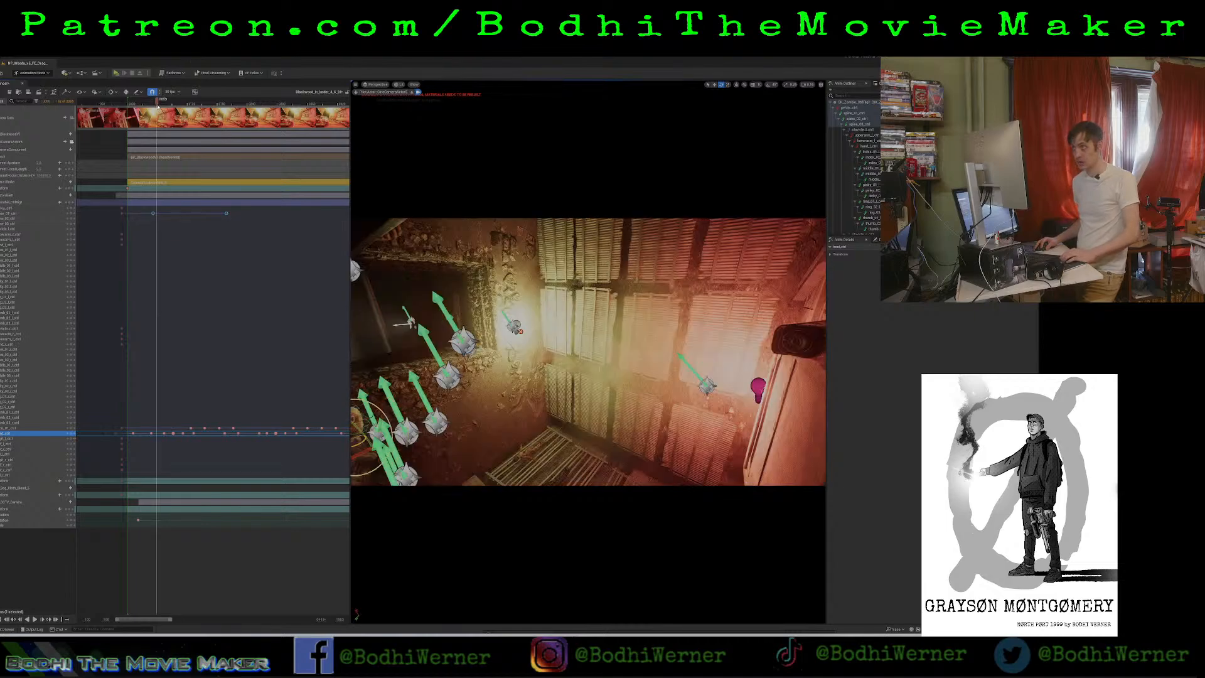
{"action": "key", "text": "space"}
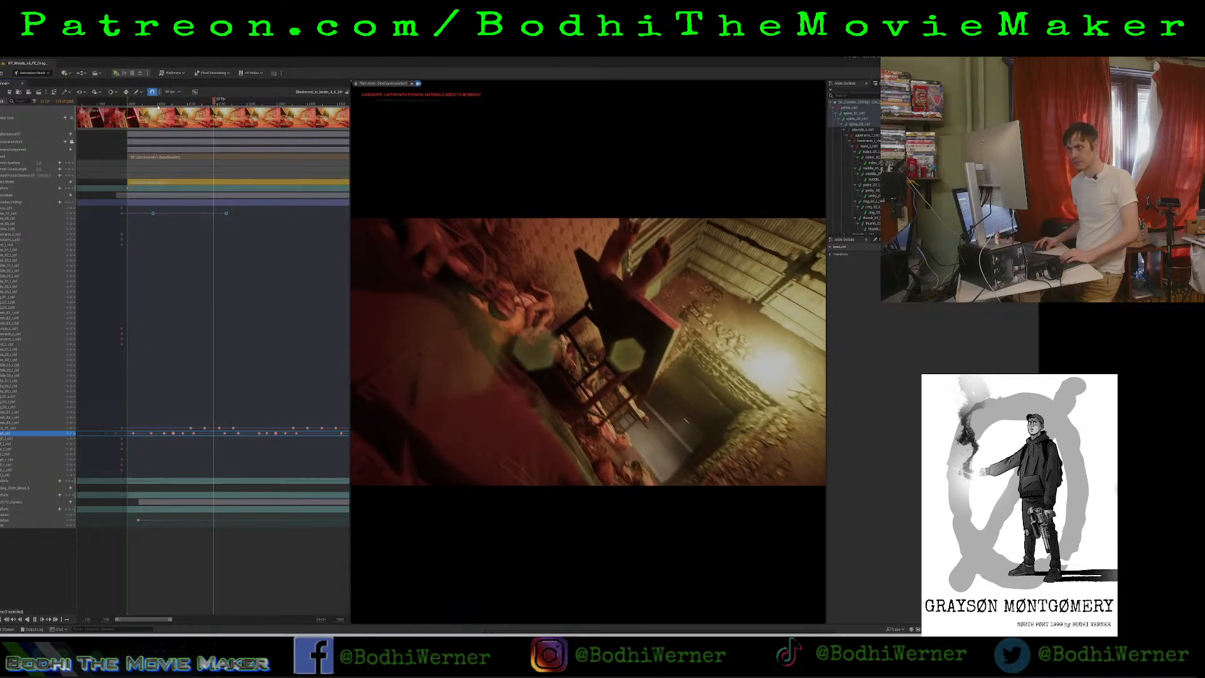
{"action": "key", "text": "space"}
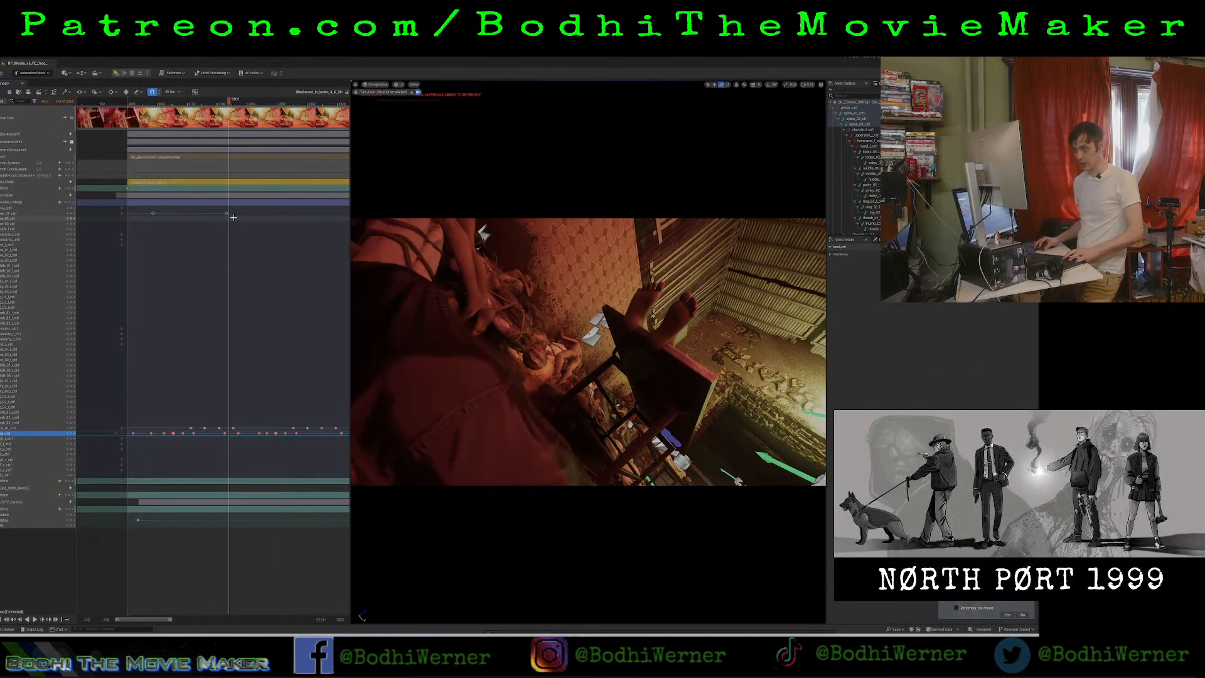
{"action": "left_click_drag", "start_coordinate": [228, 101], "coordinate": [335, 138]}
{"action": "key", "text": "space"}
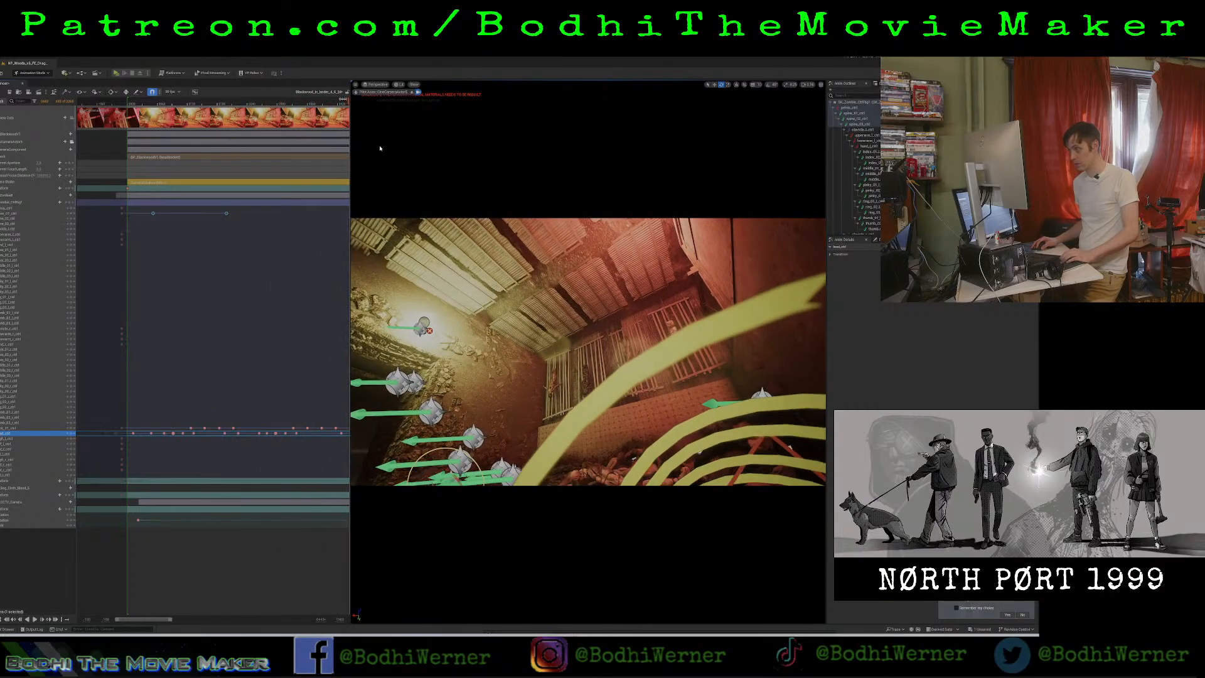
Paste the copied pair of torso keyframes at a later point in the shot and play from there.
{"action": "left_click_drag", "start_coordinate": [146, 620], "coordinate": [203, 620]}
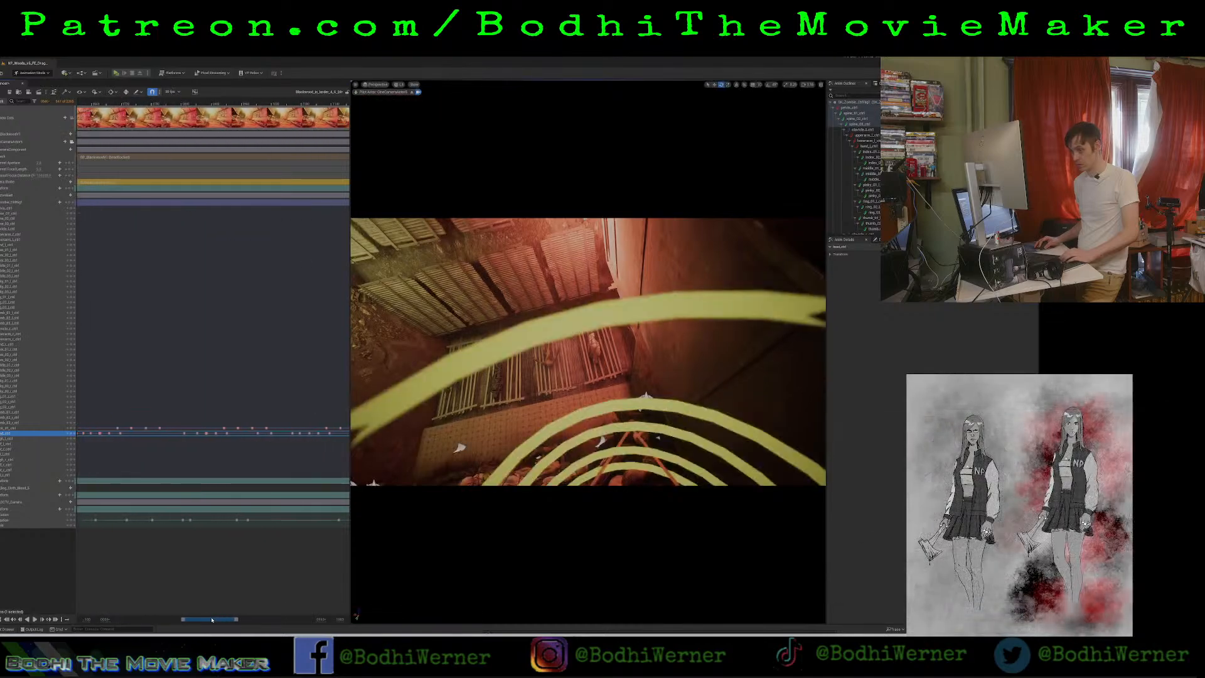
{"action": "left_click", "coordinate": [143, 104]}
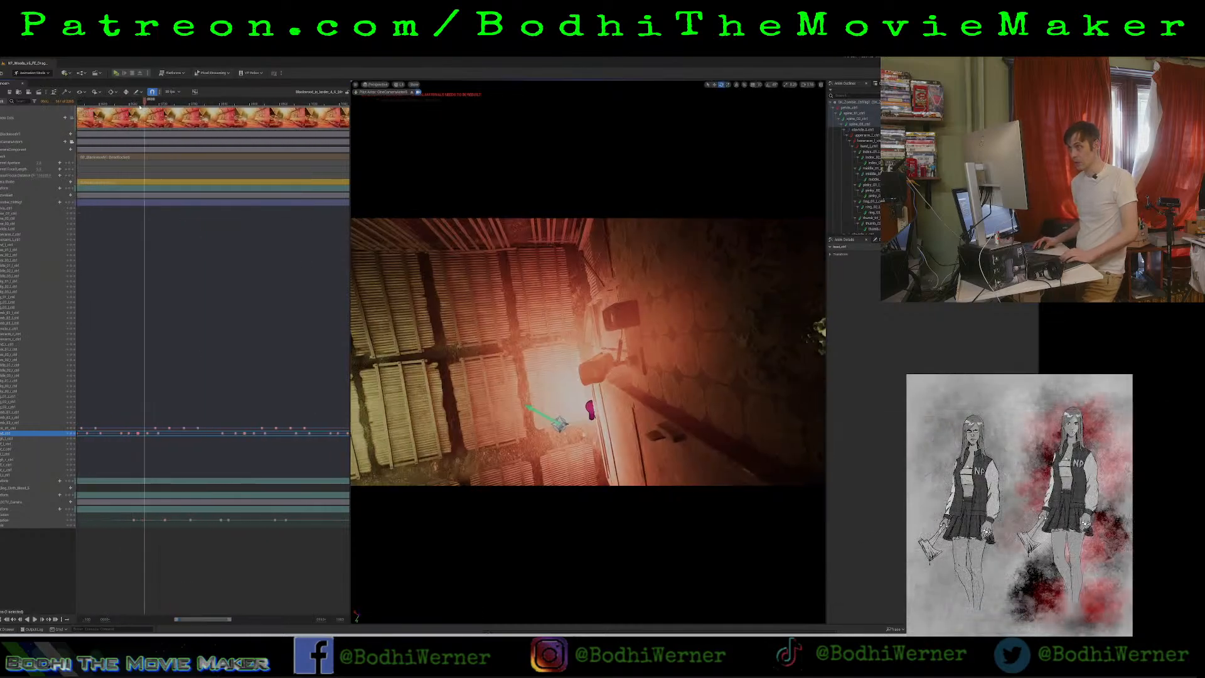
{"action": "left_click", "coordinate": [182, 104]}
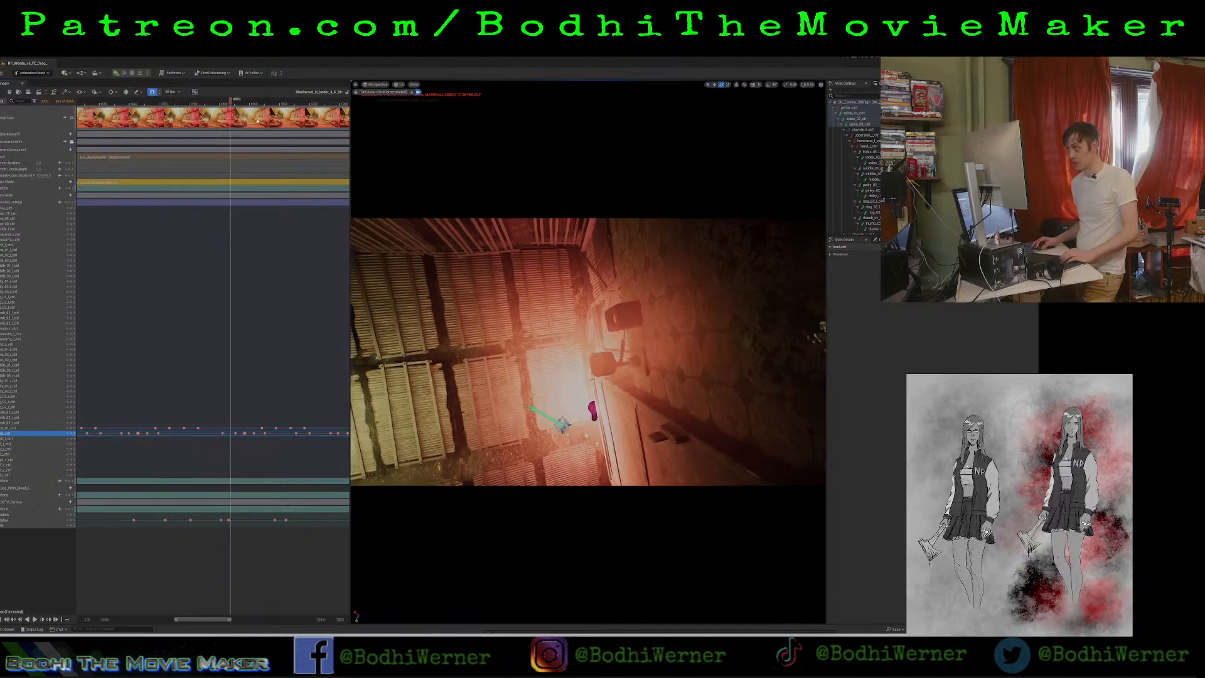
{"action": "left_click", "coordinate": [320, 103]}
{"action": "key", "text": "Right"}
{"action": "key", "text": "Right"}
{"action": "key", "text": "Right"}
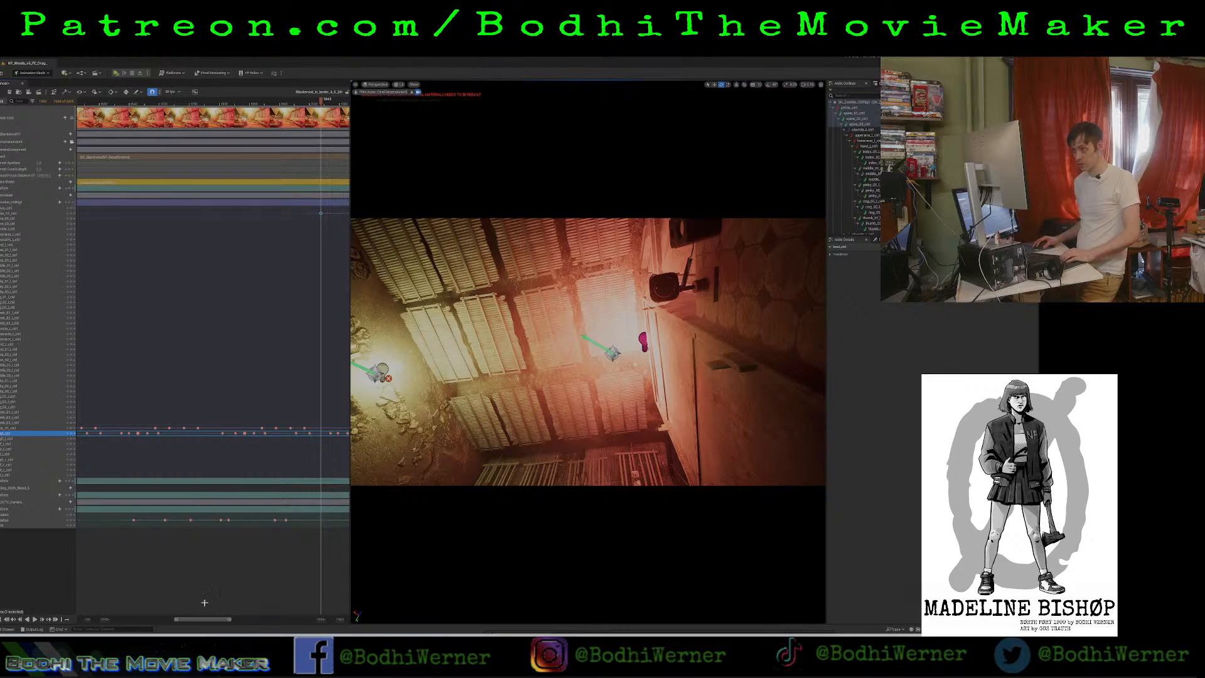
{"action": "left_click_drag", "start_coordinate": [188, 620], "coordinate": [216, 622]}
{"action": "key", "text": "space"}
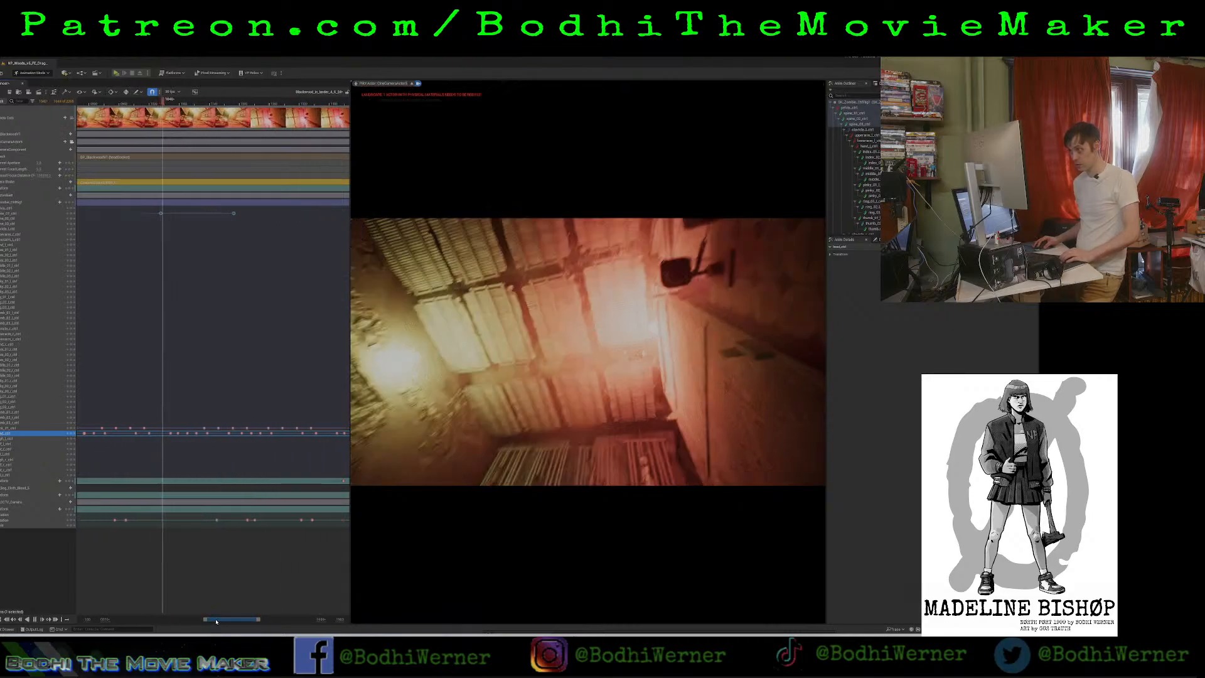
{"action": "key", "text": "space"}
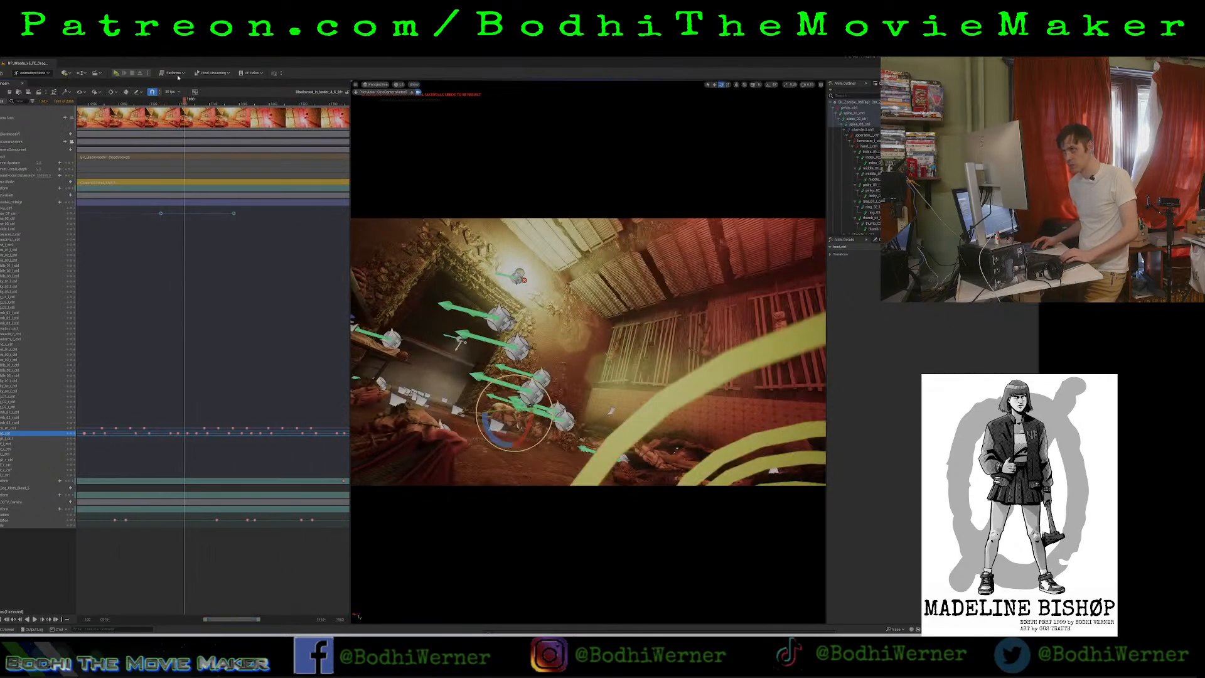
Move the second pasted torso keyframe earlier to shorten the motion, and paste a copy of the shortened pair after it.
{"action": "left_click_drag", "start_coordinate": [224, 209], "coordinate": [196, 220]}
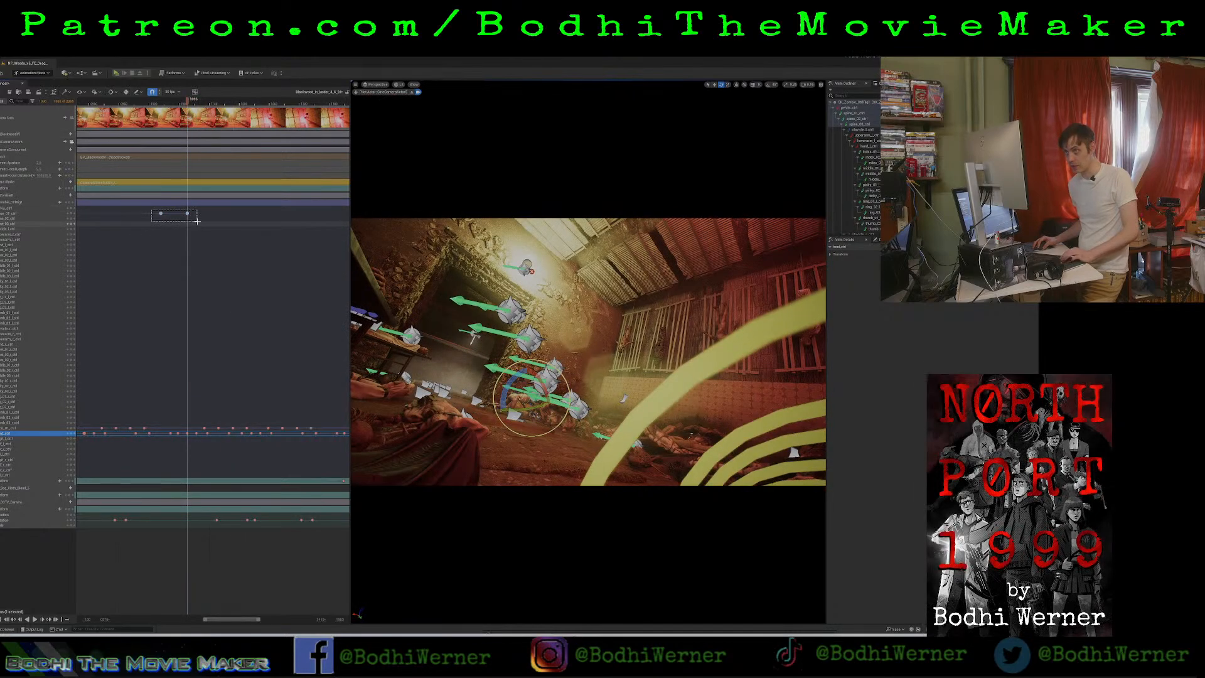
{"action": "left_click", "coordinate": [204, 105]}
{"action": "key", "text": "ctrl+v"}
Move the third torso keyframe slightly later and replay this stretch through the camera.
{"action": "left_click_drag", "start_coordinate": [229, 214], "coordinate": [218, 214]}
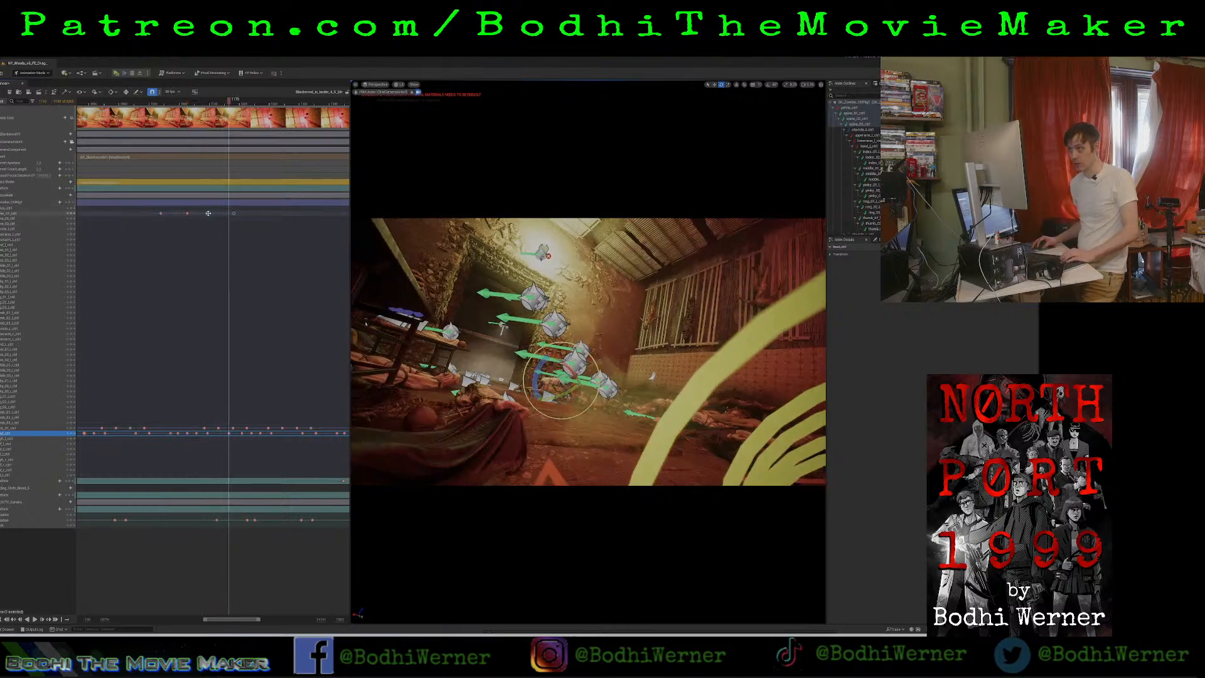
{"action": "mouse_move", "coordinate": [202, 208]}
{"action": "left_mouse_down"}
{"action": "mouse_move", "coordinate": [209, 224]}
{"action": "mouse_move", "coordinate": [215, 213]}
{"action": "left_mouse_up"}
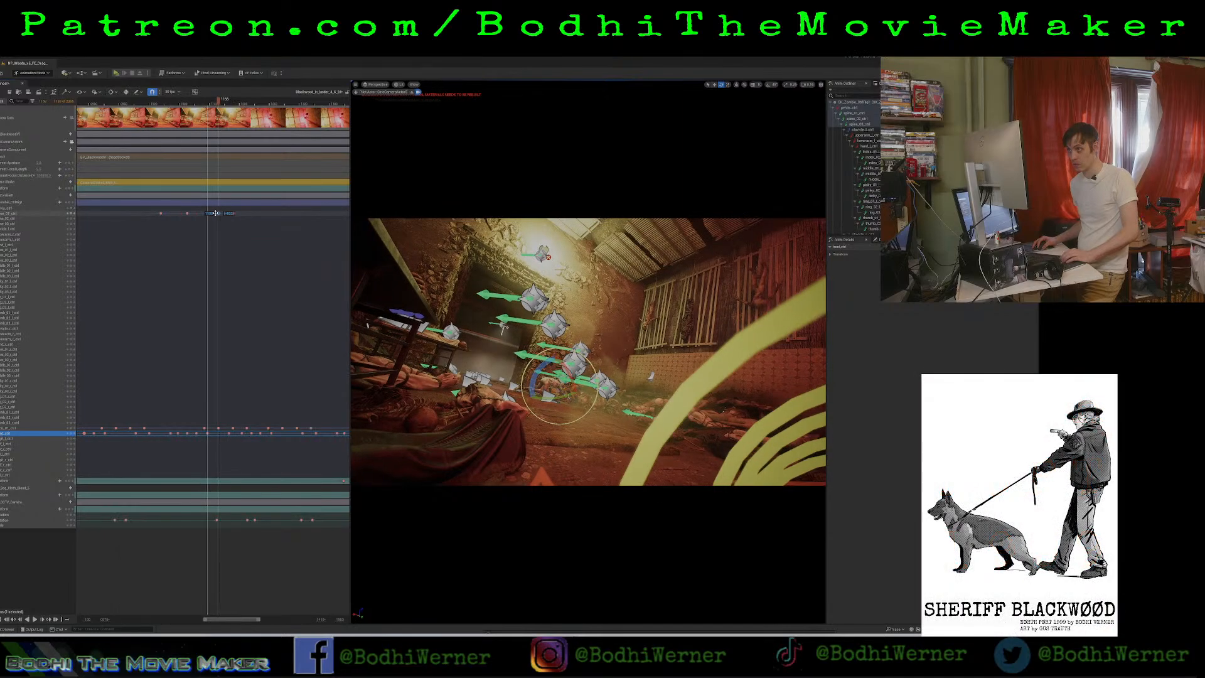
{"action": "left_click", "coordinate": [148, 103]}
{"action": "key", "text": "space"}
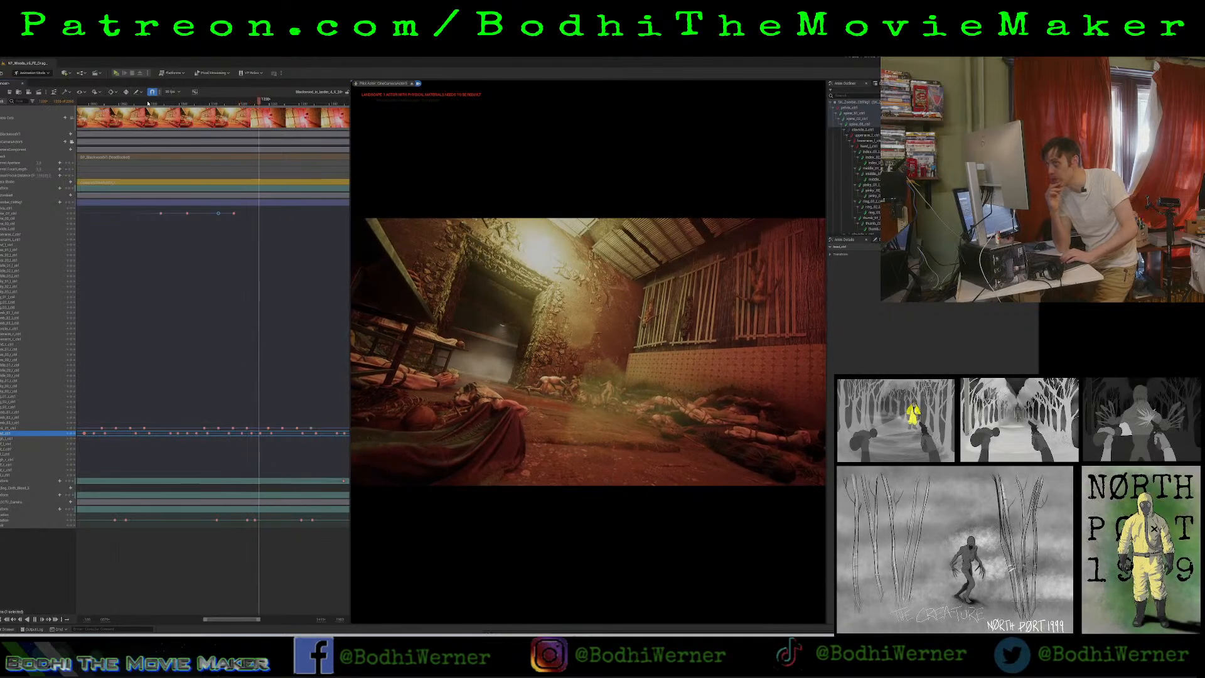
{"action": "key", "text": "space"}
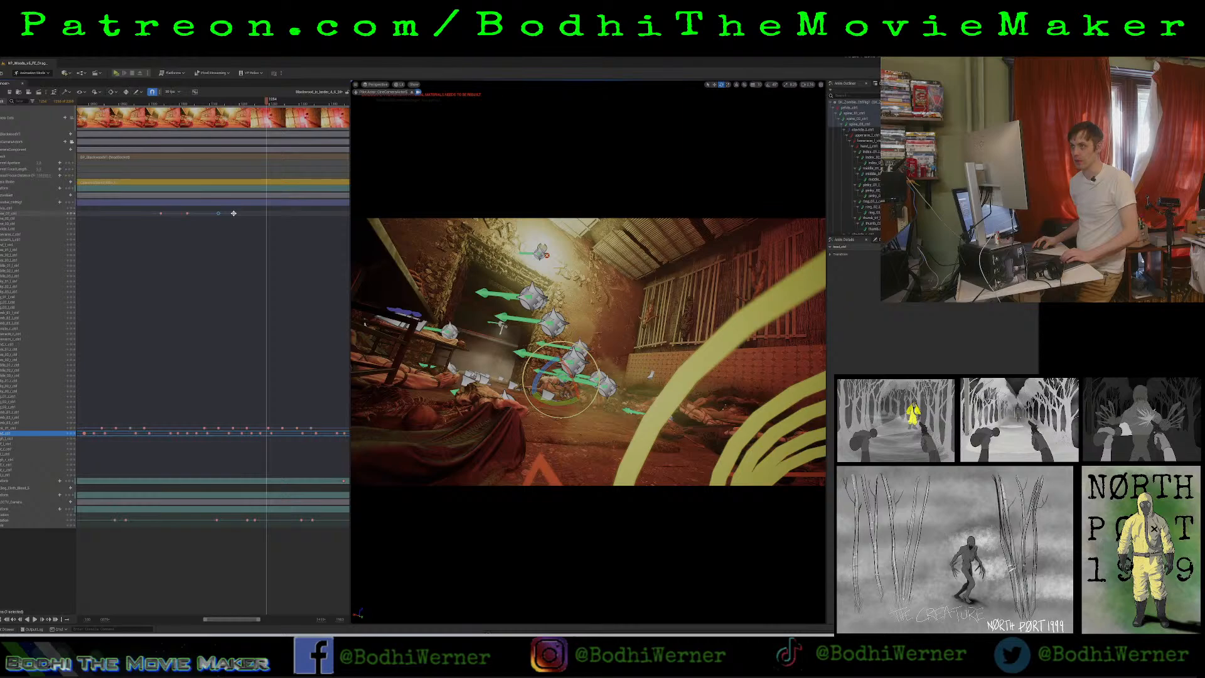
Move the last torso keyframe later and add a copy of the third keyframe shortly after it.
{"action": "left_click_drag", "start_coordinate": [233, 213], "coordinate": [289, 214], "text": "alt"}
{"action": "left_click_drag", "start_coordinate": [214, 210], "coordinate": [228, 225]}
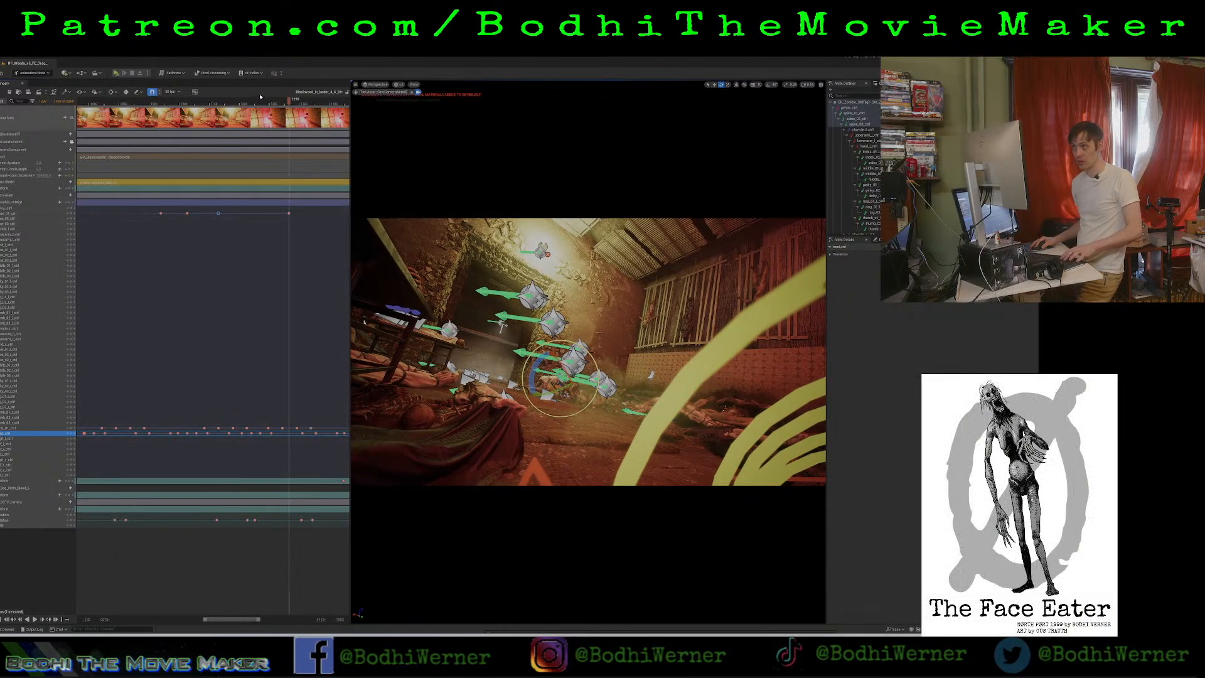
{"action": "left_click_drag", "start_coordinate": [251, 103], "coordinate": [233, 104]}
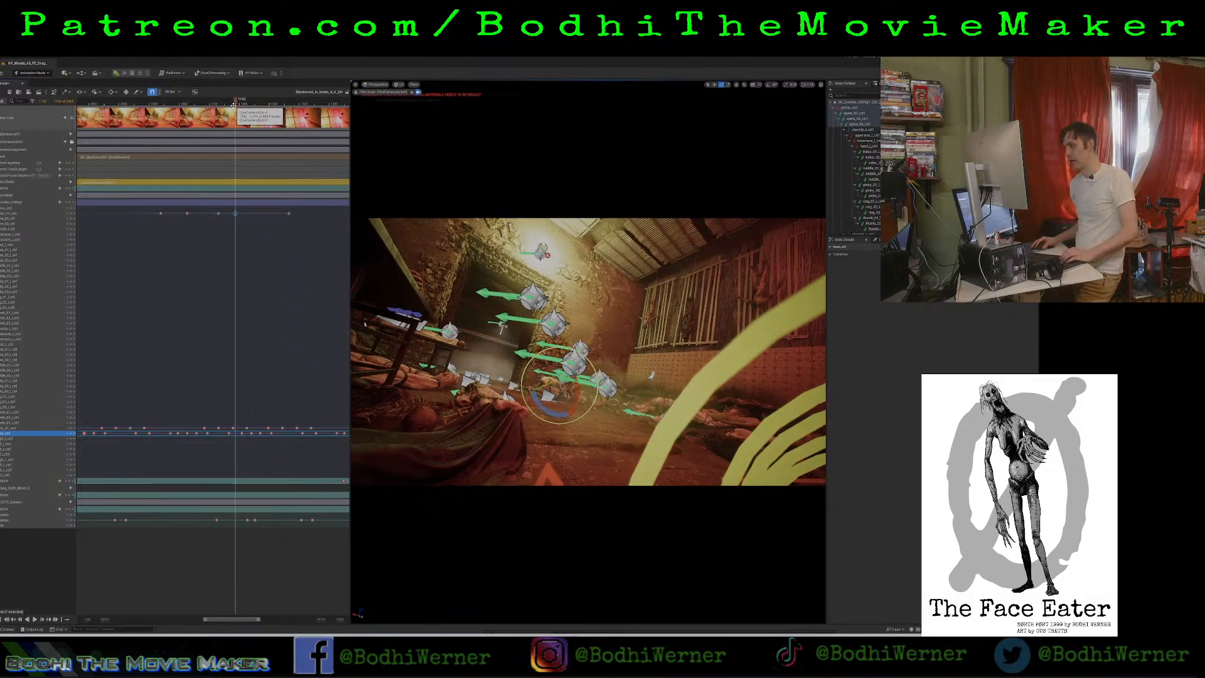
Select the run of later torso keyframes, open their key options, and replay the repeated torso motion.
{"action": "left_click_drag", "start_coordinate": [301, 221], "coordinate": [160, 212]}
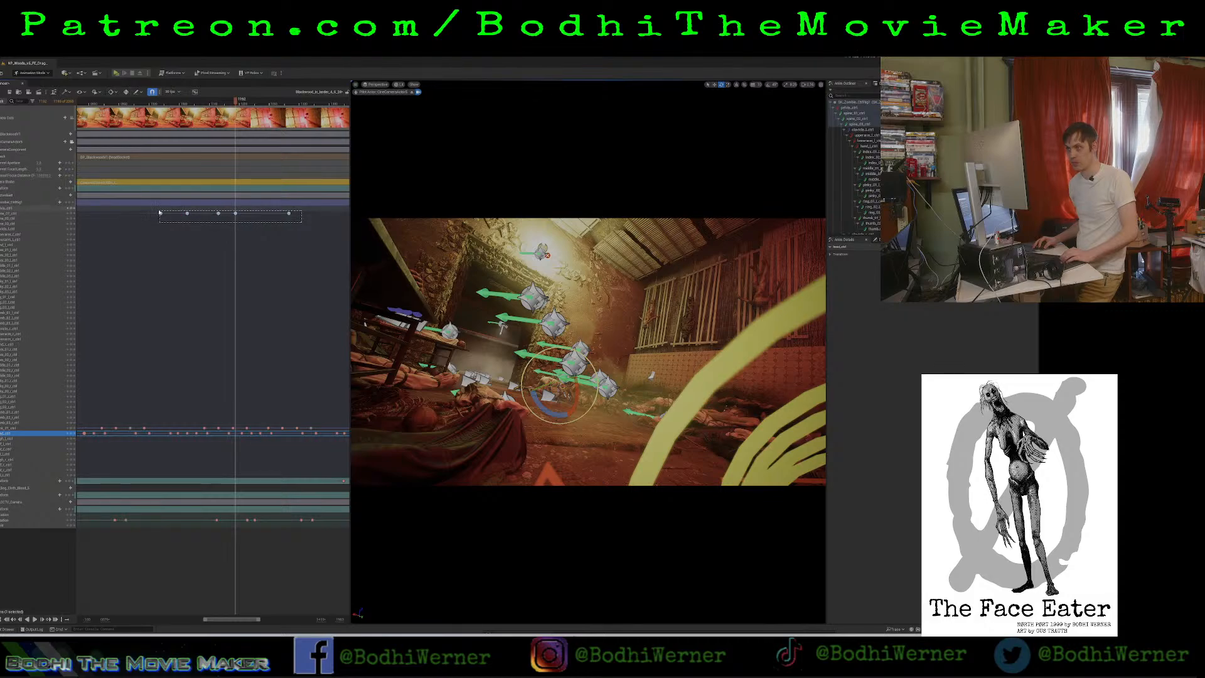
{"action": "right_click", "coordinate": [236, 214]}
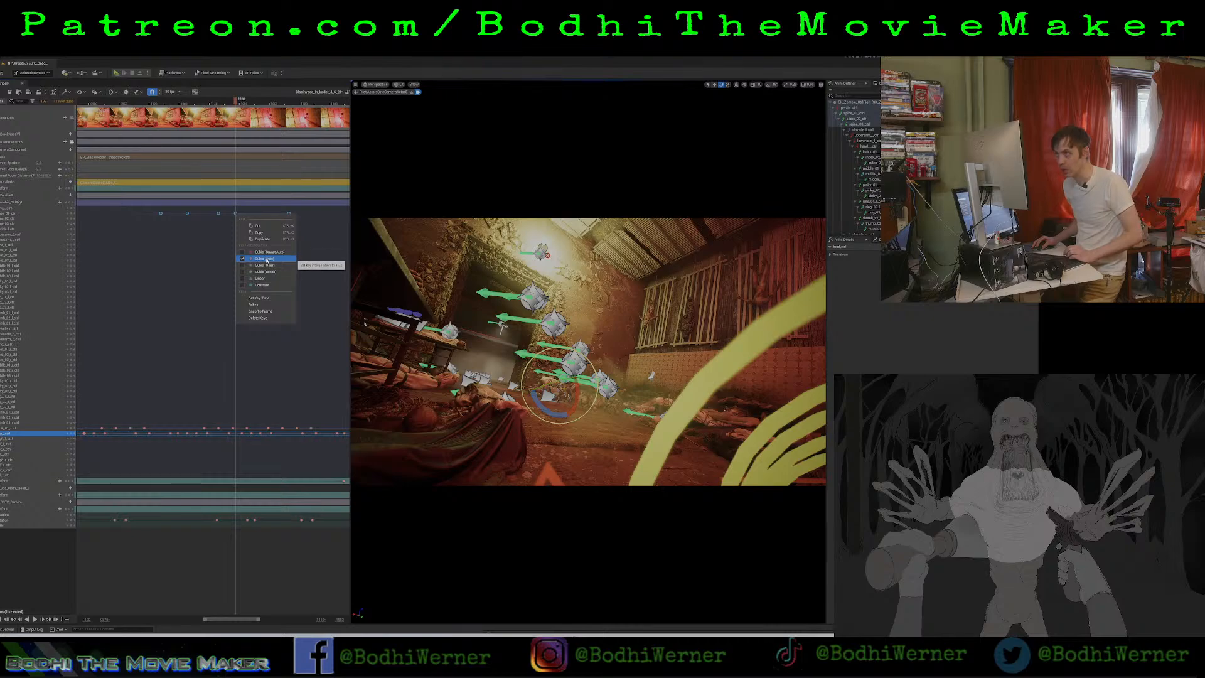
{"action": "left_click", "coordinate": [233, 258]}
{"action": "left_click", "coordinate": [149, 102]}
{"action": "key", "text": "space"}
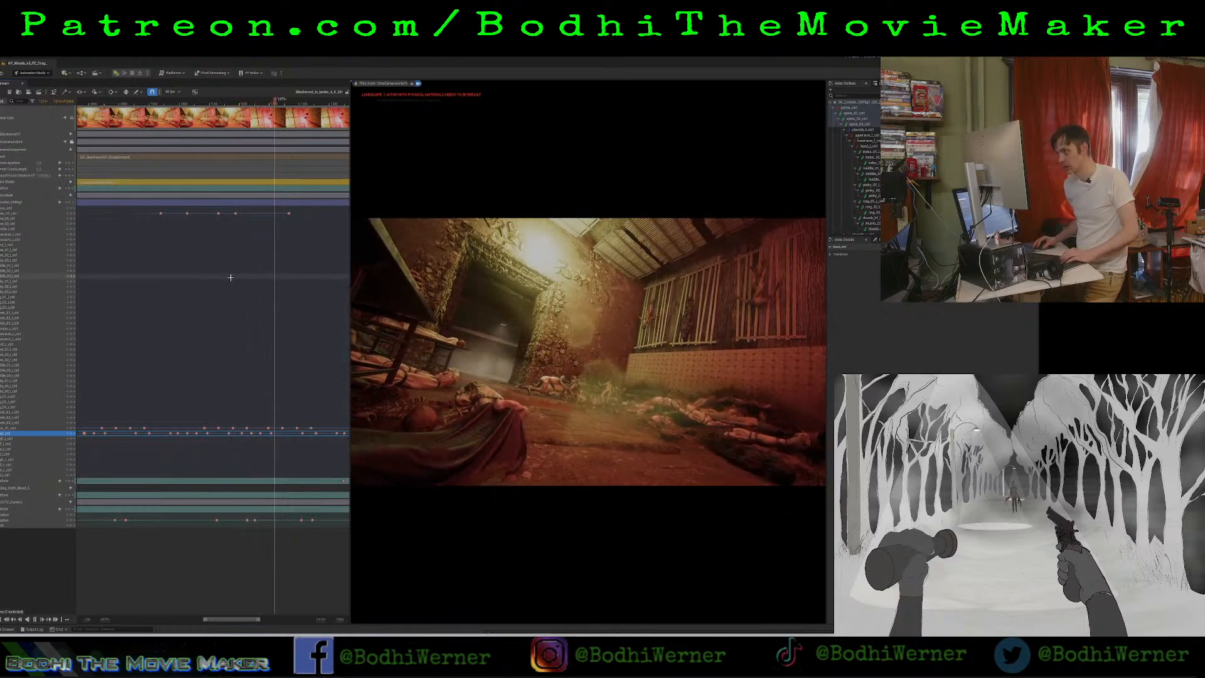
{"action": "key", "text": "space"}
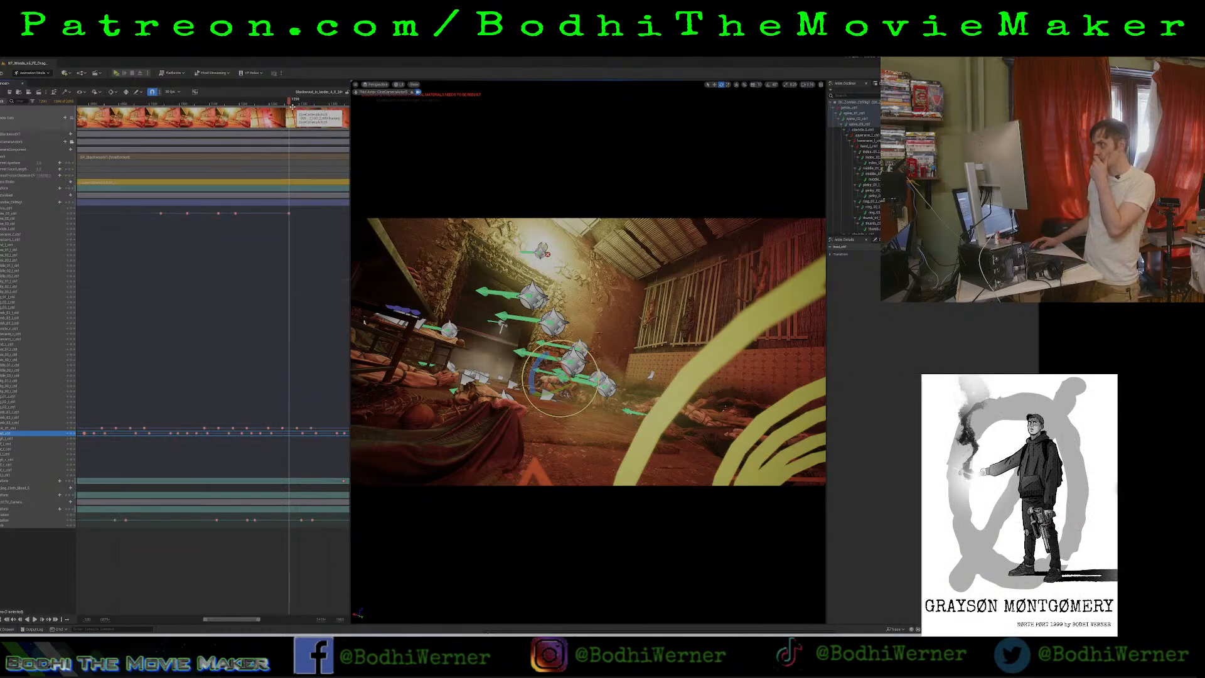
Scrub back to an earlier frame and select different objects in the corpse pile around the zombie through the camera.
{"action": "left_click_drag", "start_coordinate": [290, 104], "coordinate": [266, 141]}
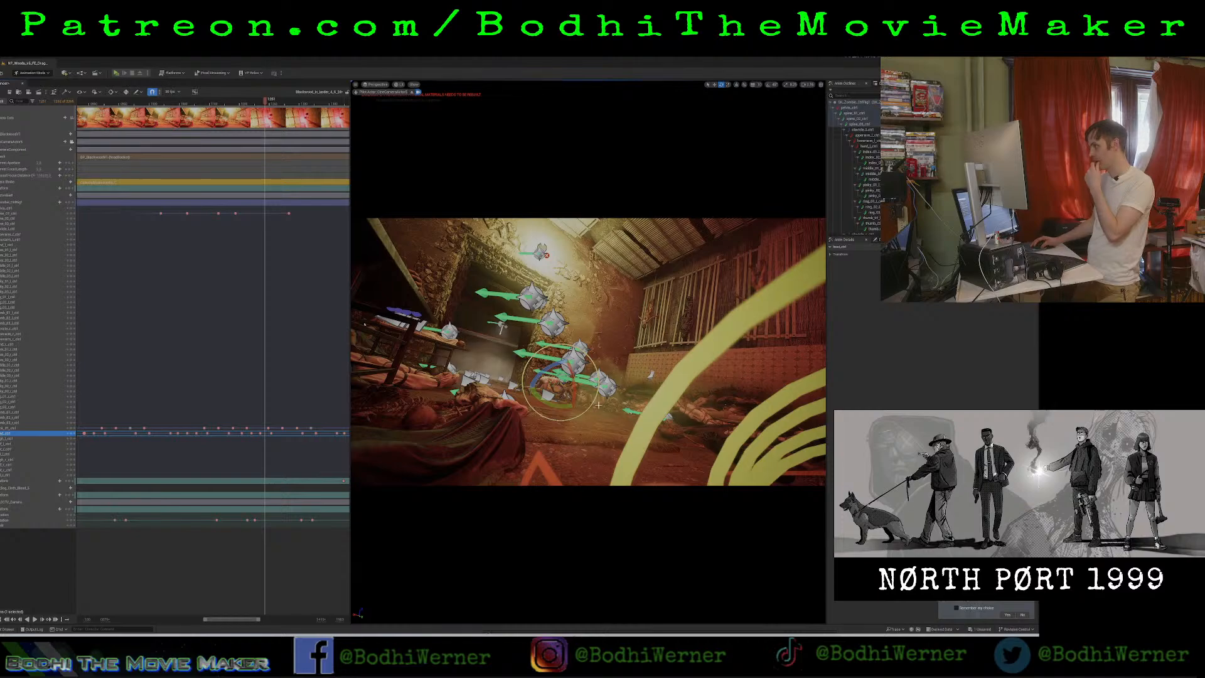
{"action": "left_click", "coordinate": [580, 416]}
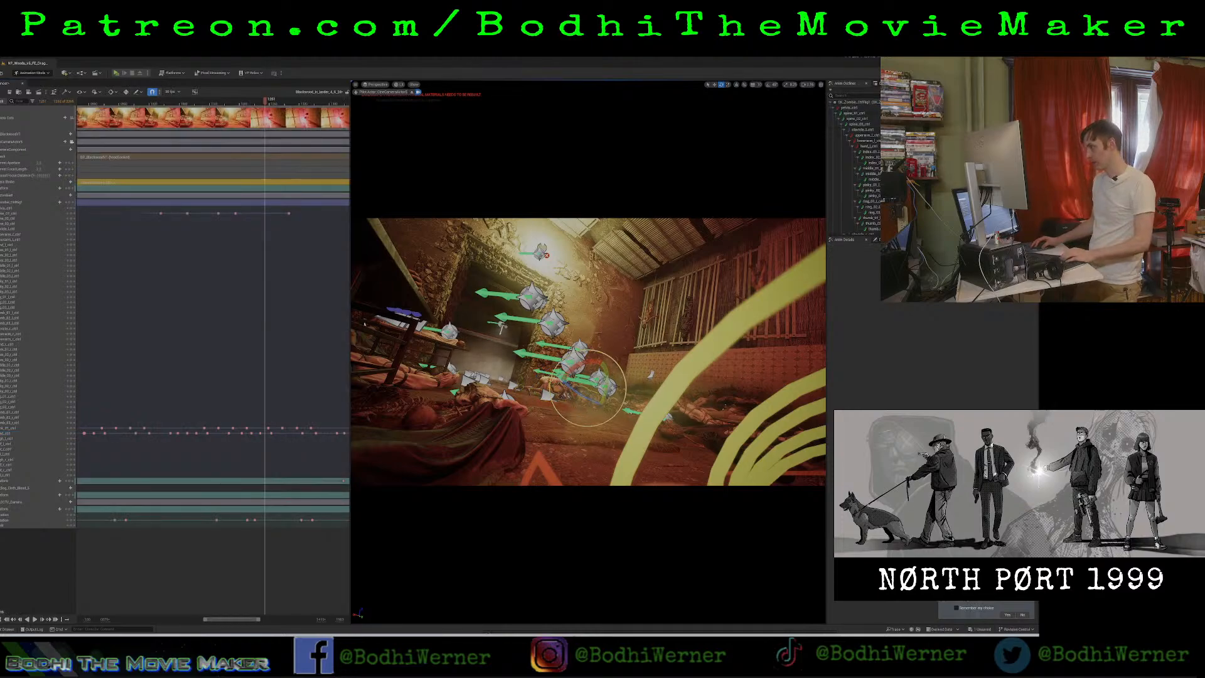
{"action": "left_click", "coordinate": [635, 372]}
{"action": "left_click", "coordinate": [574, 428]}
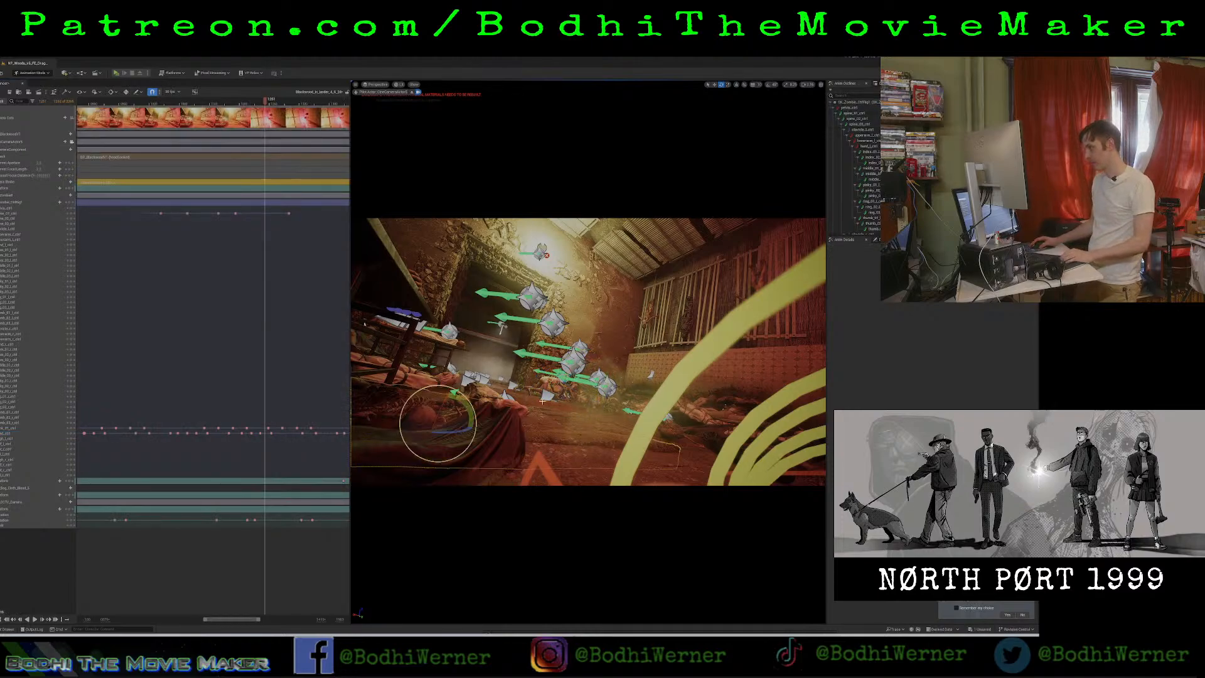
{"action": "left_click", "coordinate": [489, 399]}
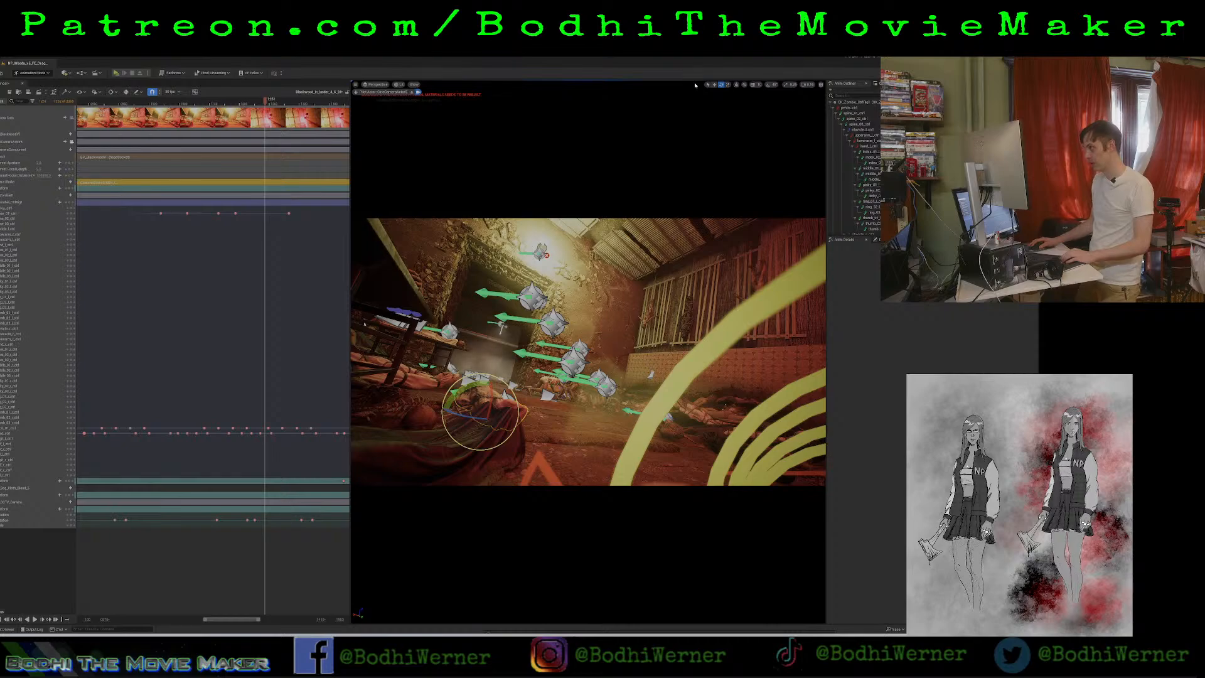
{"action": "left_click", "coordinate": [570, 399]}
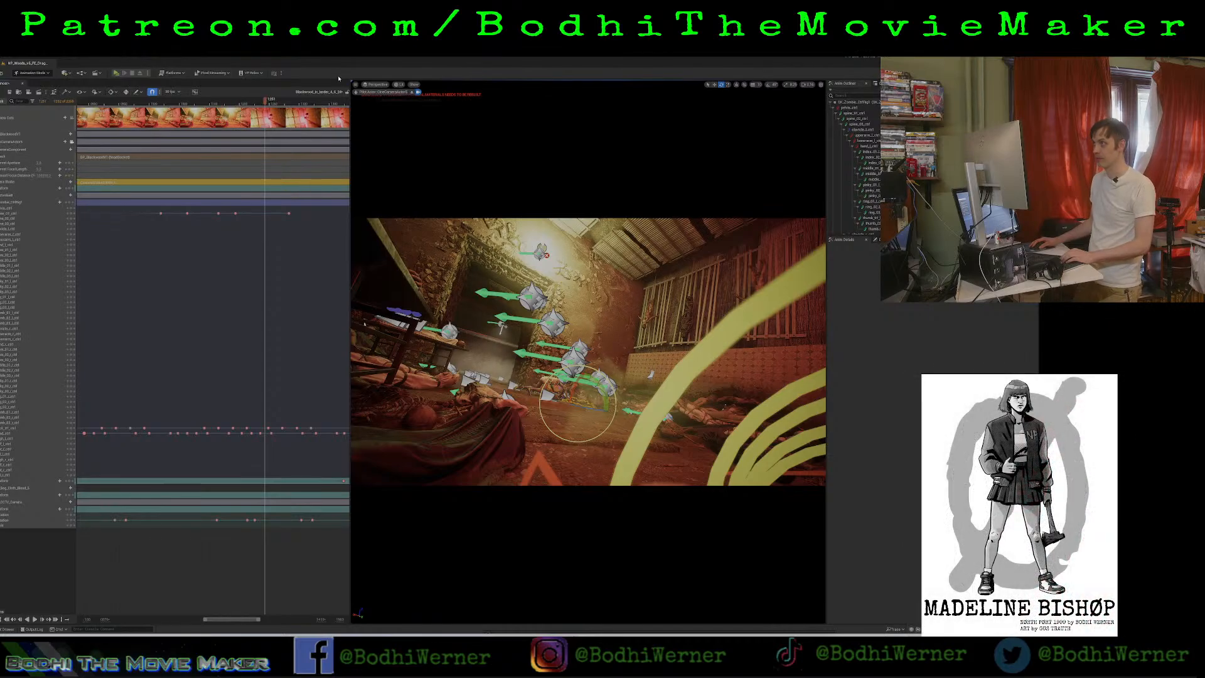
Leave the cine camera view, move in close to the zombie, and play its feeding motion from there.
{"action": "left_click", "coordinate": [412, 93]}
{"action": "key", "text": "w"}
{"action": "right_click_drag", "start_coordinate": [524, 251], "coordinate": [535, 274]}
{"action": "left_click", "coordinate": [143, 102]}
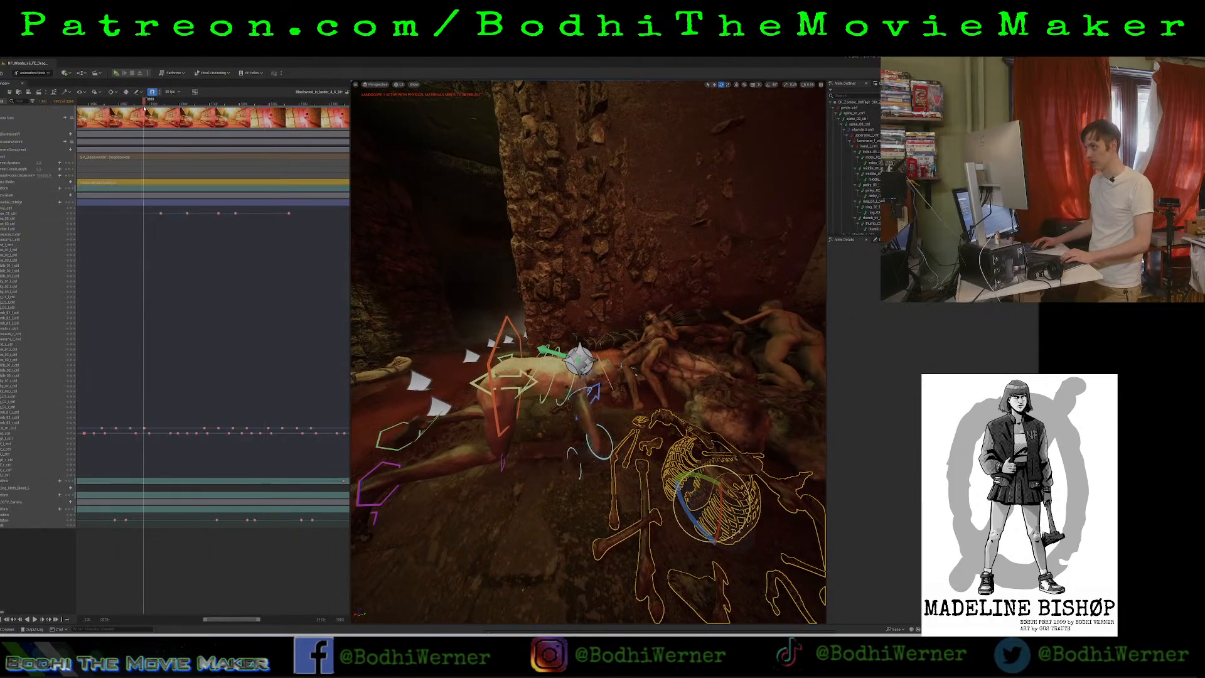
{"action": "key", "text": "space"}
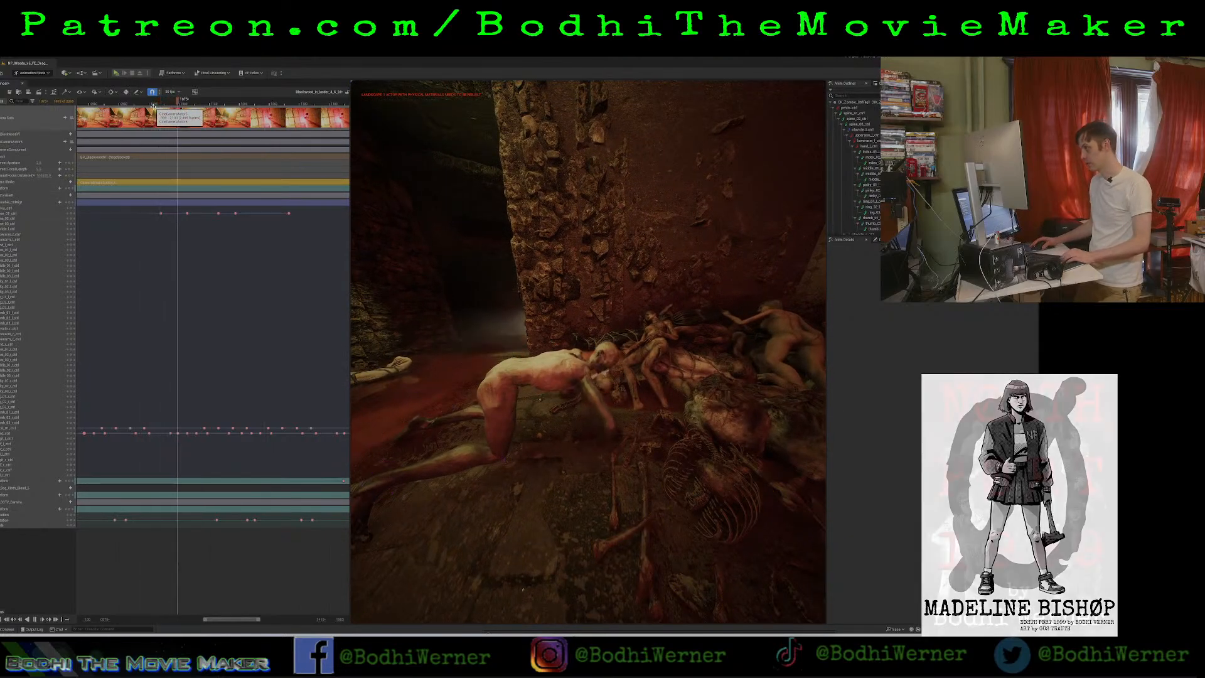
{"action": "key", "text": "space"}
Add a copy of the second torso keyframe just before the repeated motion, replay it, and move the copy slightly later.
{"action": "left_click_drag", "start_coordinate": [181, 208], "coordinate": [194, 229]}
{"action": "left_click", "coordinate": [145, 102]}
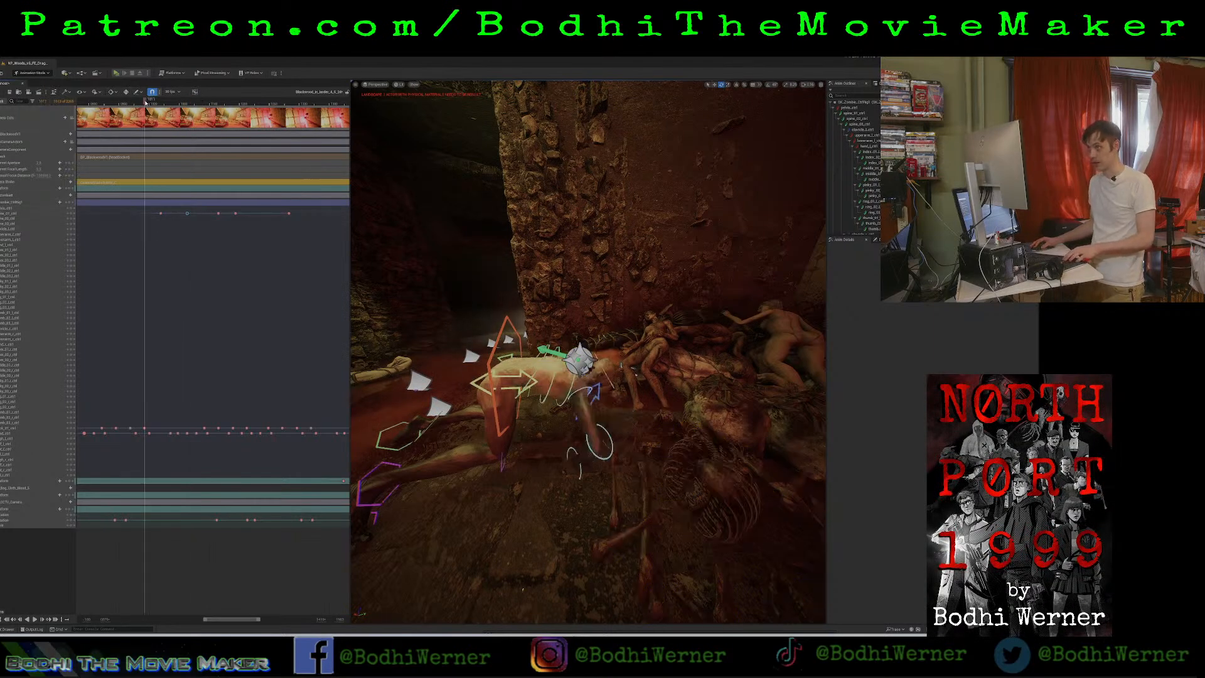
{"action": "key", "text": "space"}
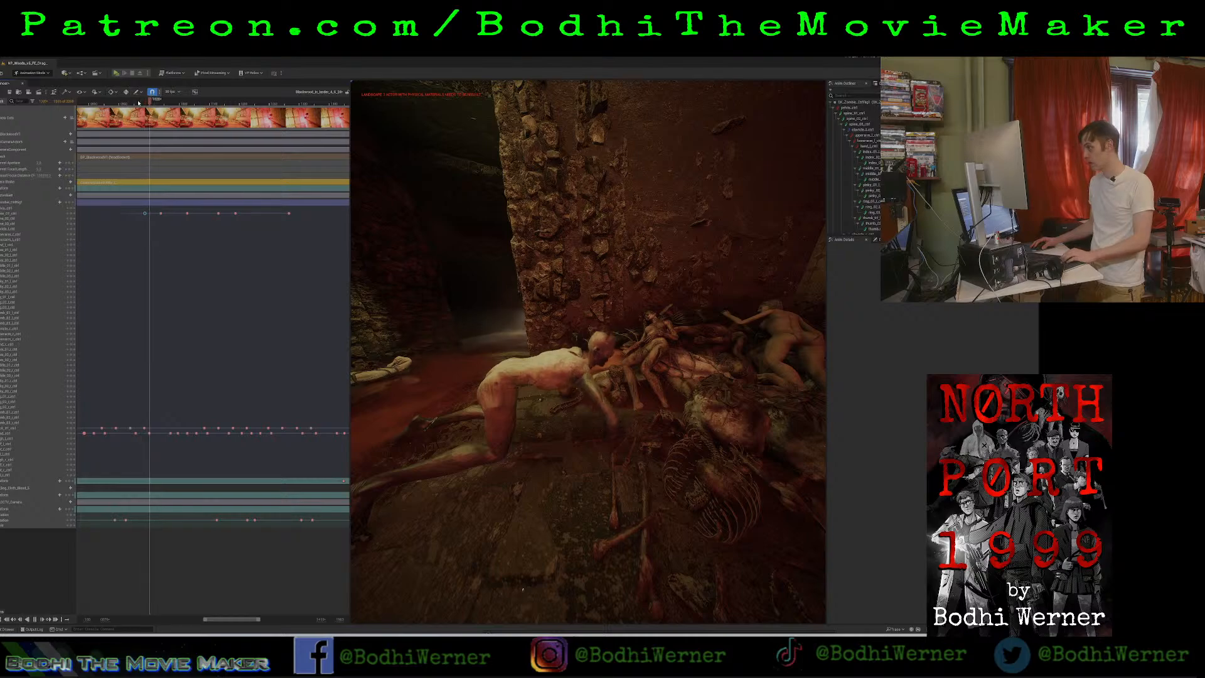
{"action": "key", "text": "space"}
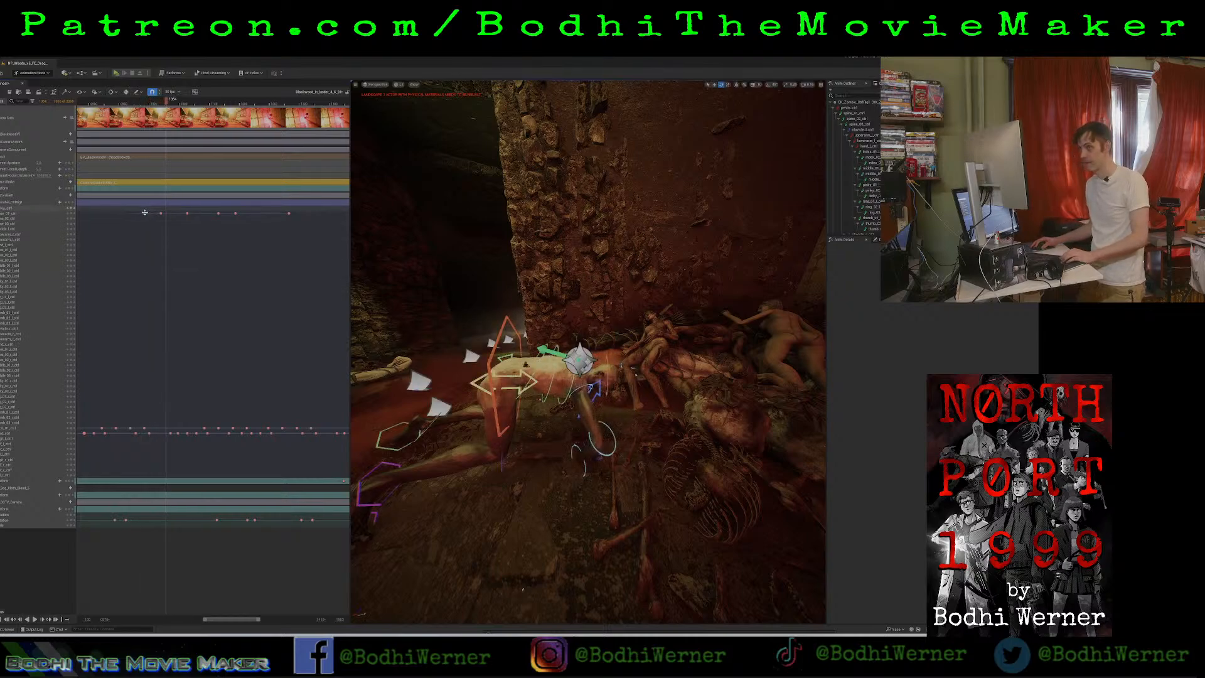
{"action": "left_click_drag", "start_coordinate": [144, 213], "coordinate": [149, 213]}
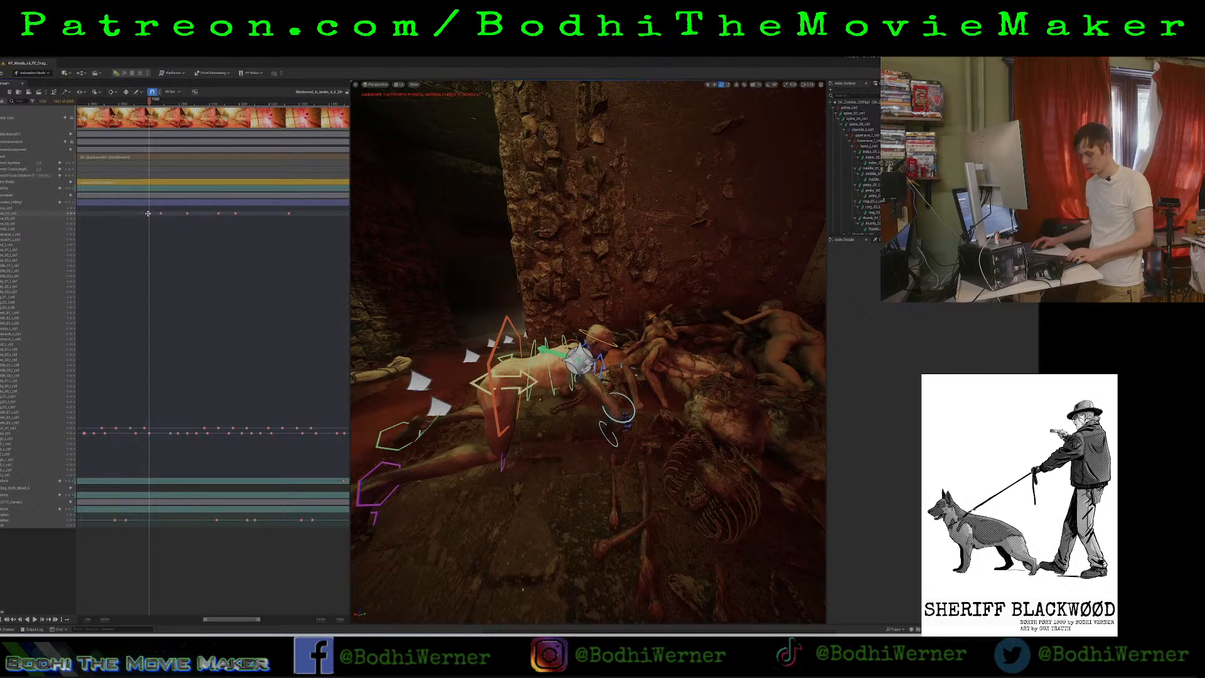
{"action": "left_click", "coordinate": [153, 105]}
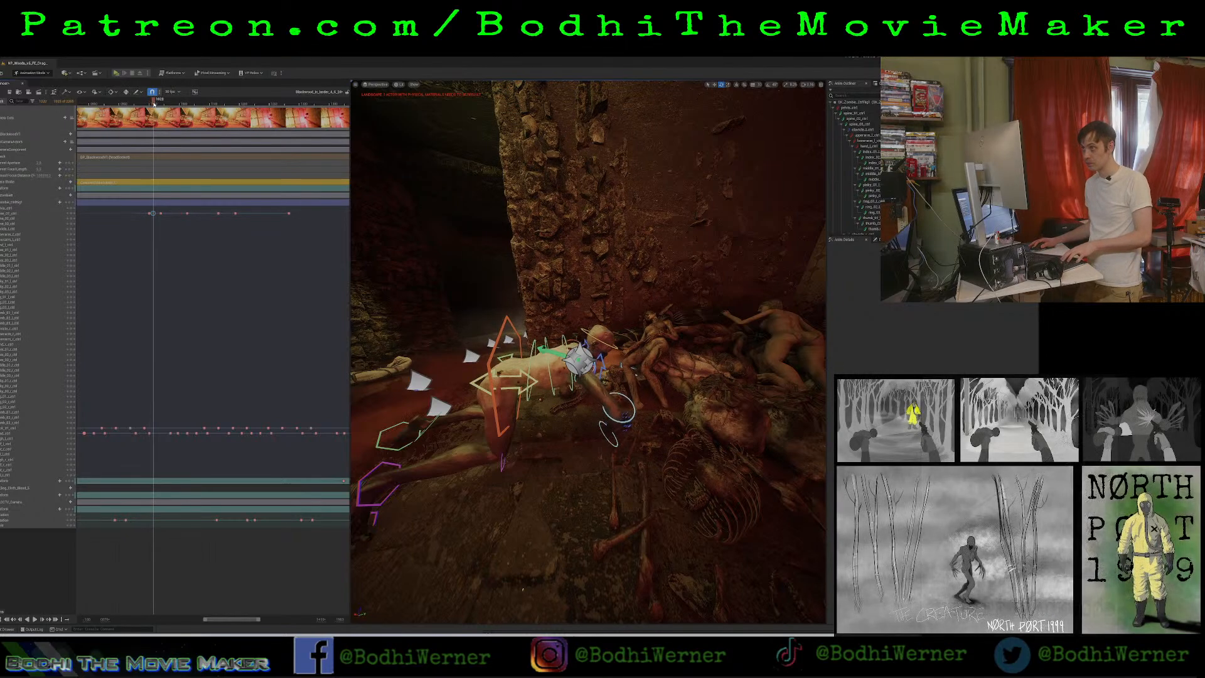
Copy the third torso keyframe to two later points among the repeated keys and replay the torso motion.
{"action": "left_click", "coordinate": [161, 213]}
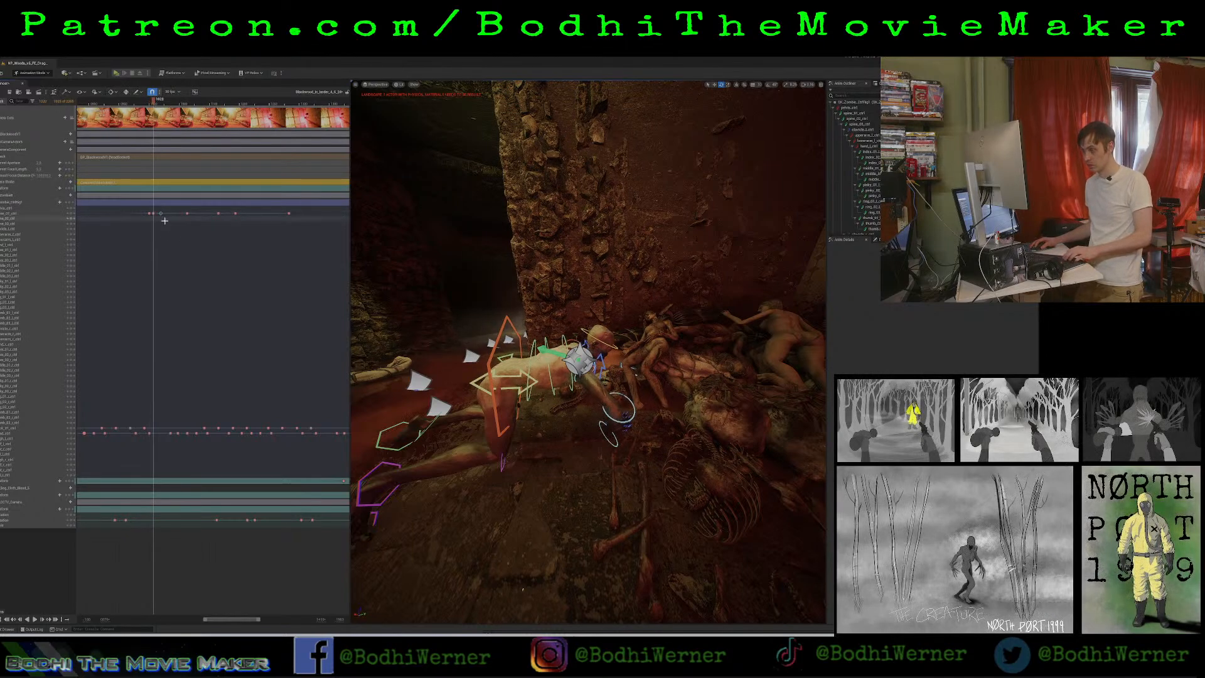
{"action": "left_click", "coordinate": [178, 103]}
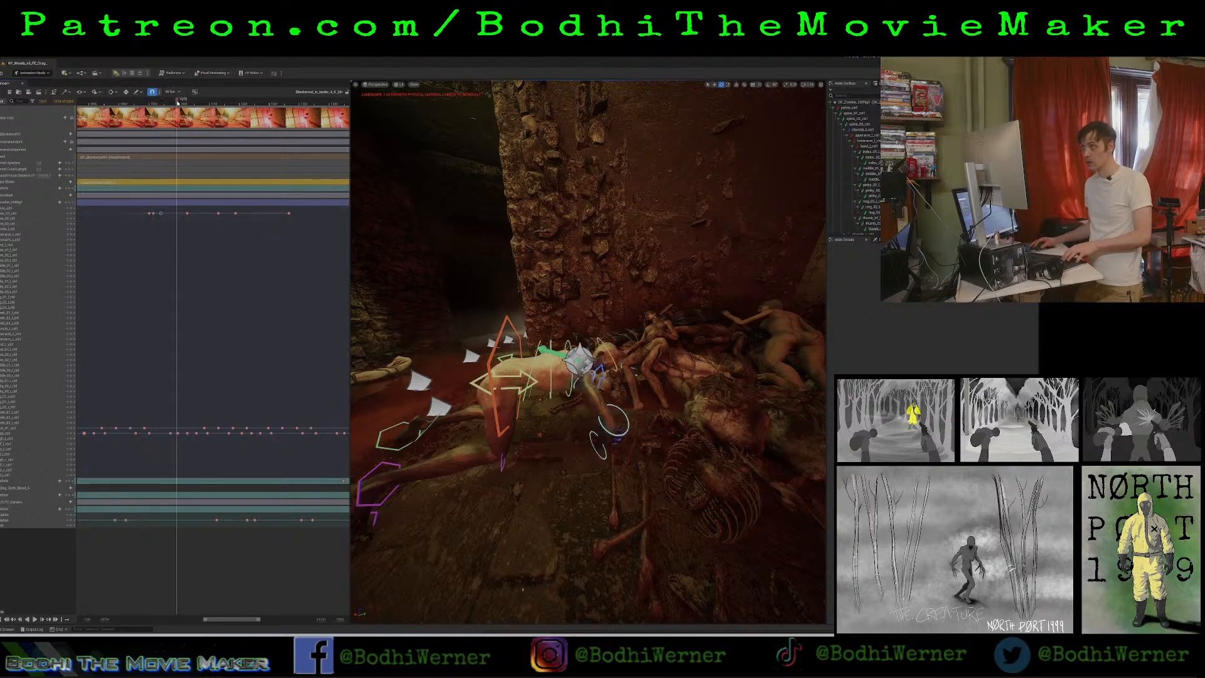
{"action": "left_click_drag", "start_coordinate": [184, 208], "coordinate": [190, 219]}
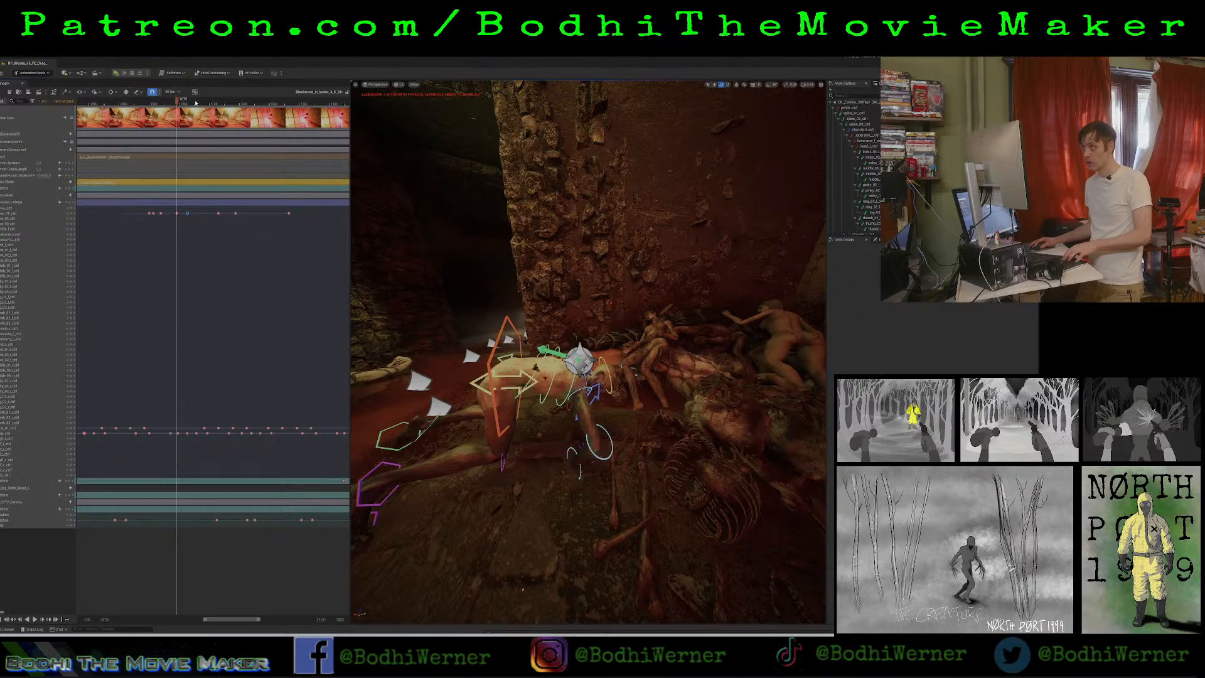
{"action": "left_click_drag", "start_coordinate": [196, 103], "coordinate": [144, 115]}
{"action": "key", "text": "space"}
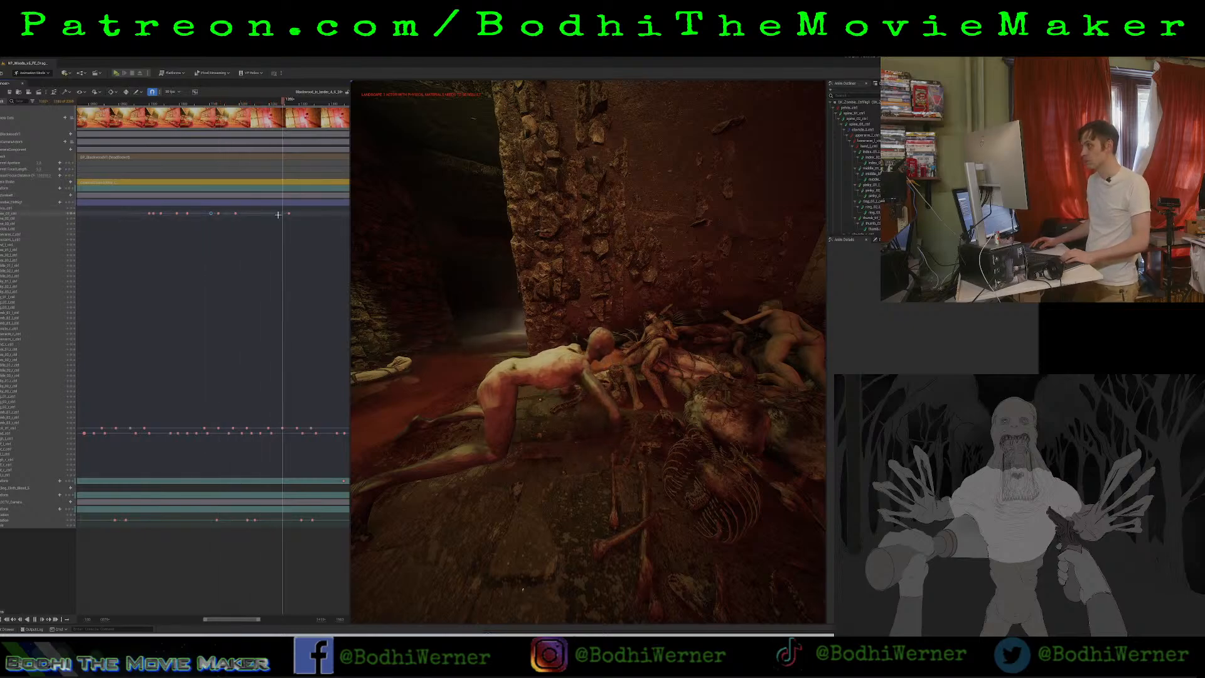
{"action": "key", "text": "space"}
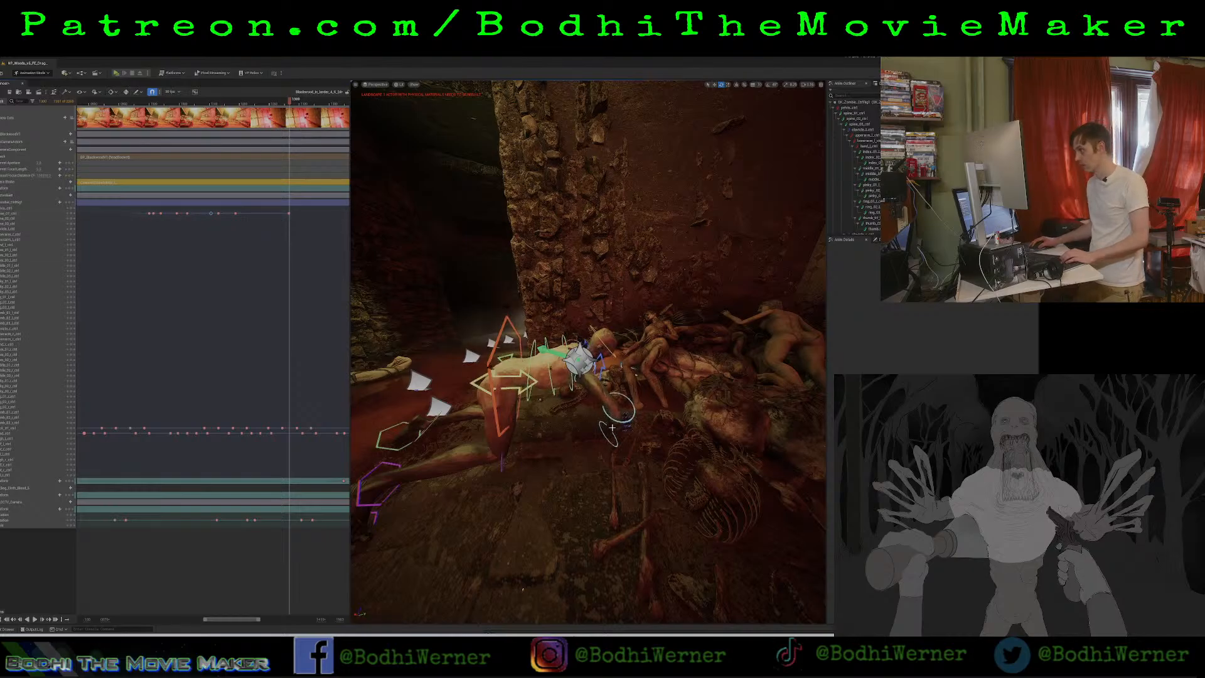
Move in close to the zombie's right arm, try rotating its upper arm control, and undo the rotation.
{"action": "mouse_move", "coordinate": [612, 427]}
{"action": "right_mouse_down"}
{"action": "mouse_move", "coordinate": [610, 449]}
{"action": "mouse_move", "coordinate": [618, 439]}
{"action": "mouse_move", "coordinate": [583, 463]}
{"action": "mouse_move", "coordinate": [620, 409]}
{"action": "right_mouse_up"}
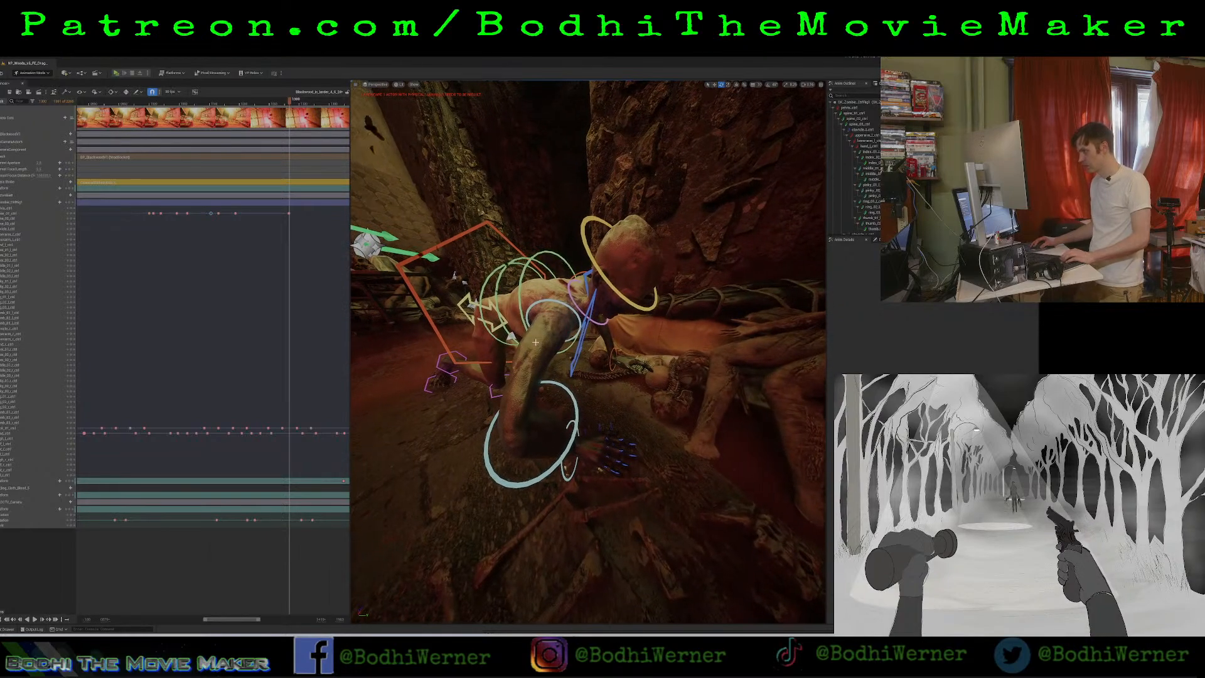
{"action": "left_click", "coordinate": [564, 304]}
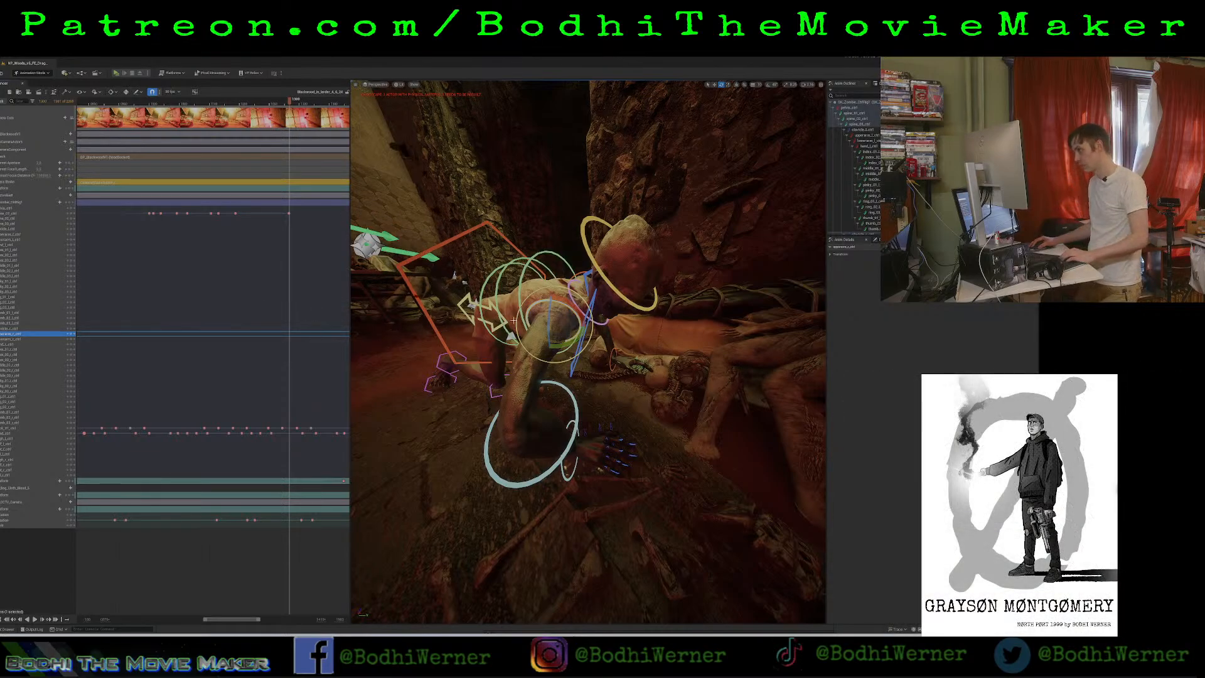
{"action": "left_click_drag", "start_coordinate": [548, 311], "coordinate": [550, 345]}
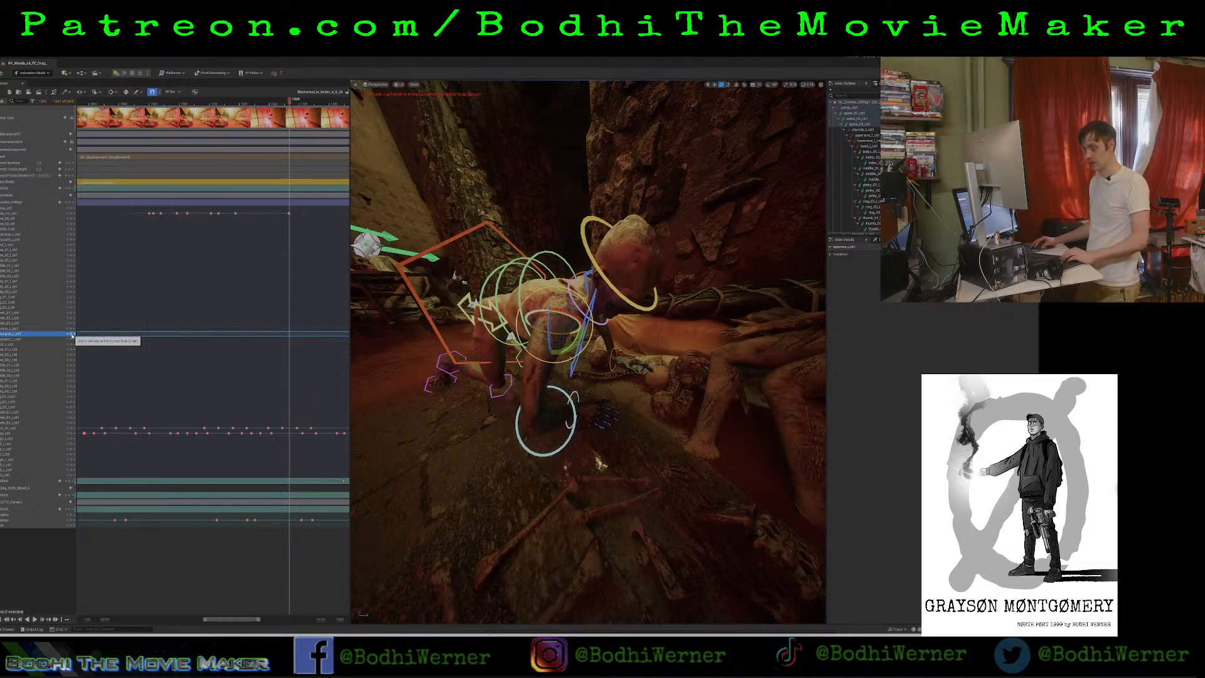
{"action": "key", "text": "ctrl+z"}
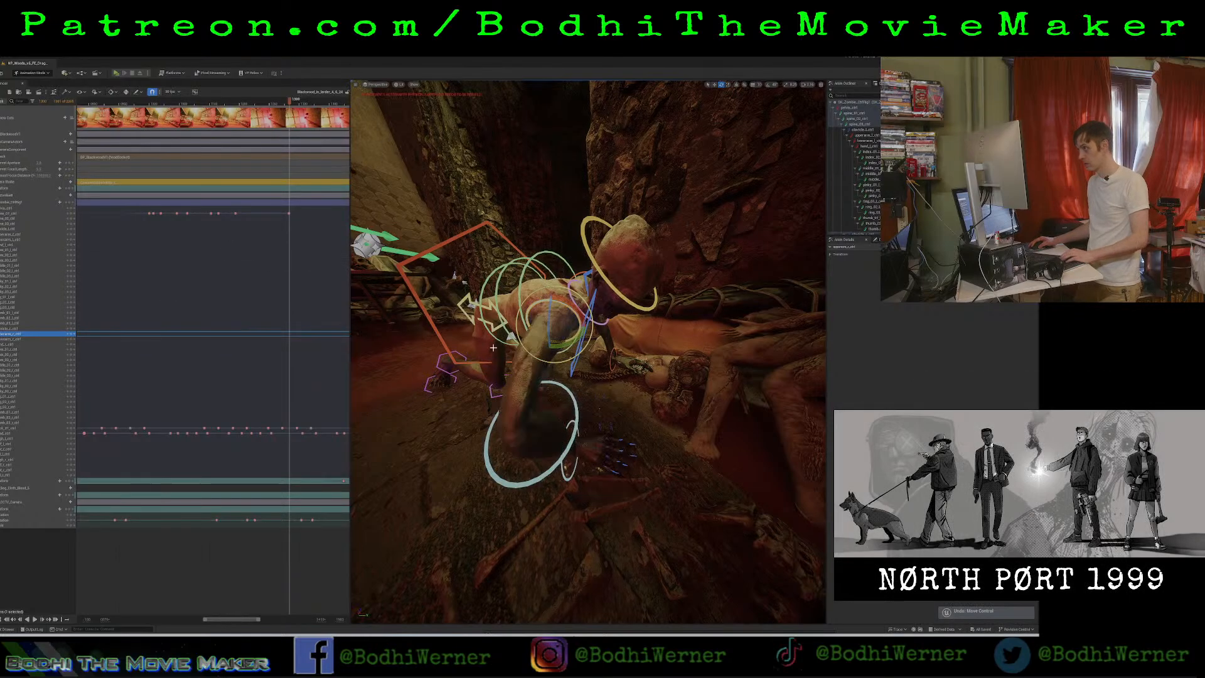
Find the frame where the torso is lowered onto the corpses and key the right arm controls there.
{"action": "left_click_drag", "start_coordinate": [259, 102], "coordinate": [176, 132]}
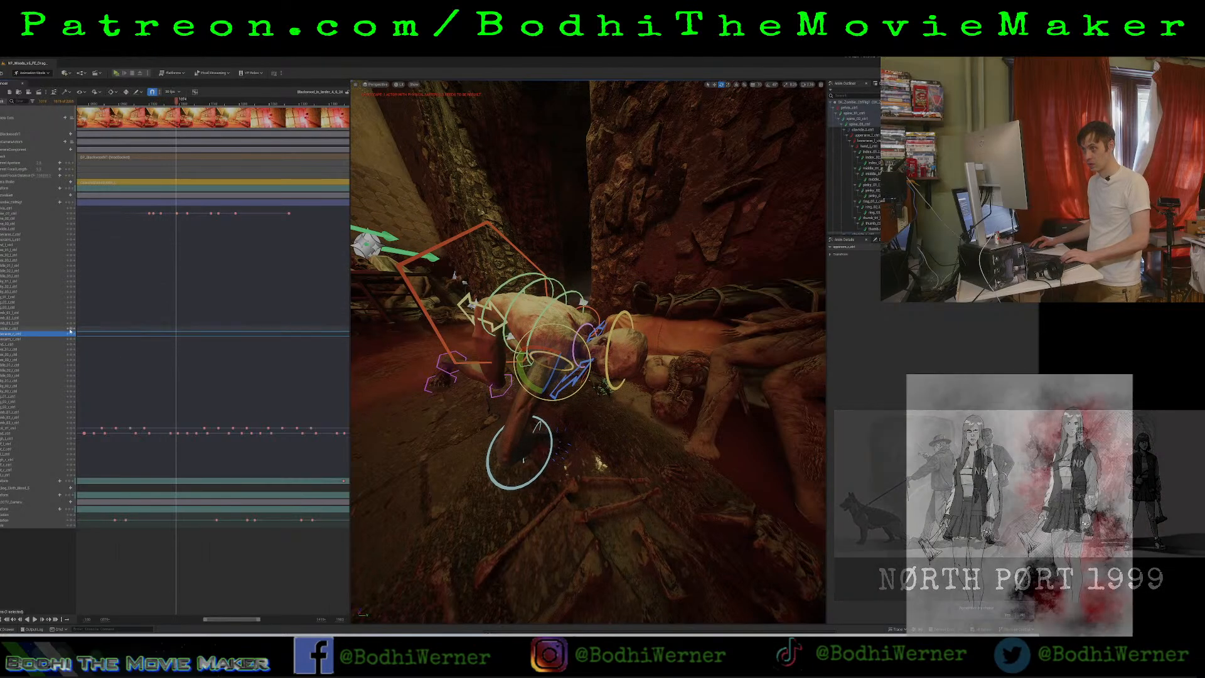
{"action": "left_click", "coordinate": [68, 334]}
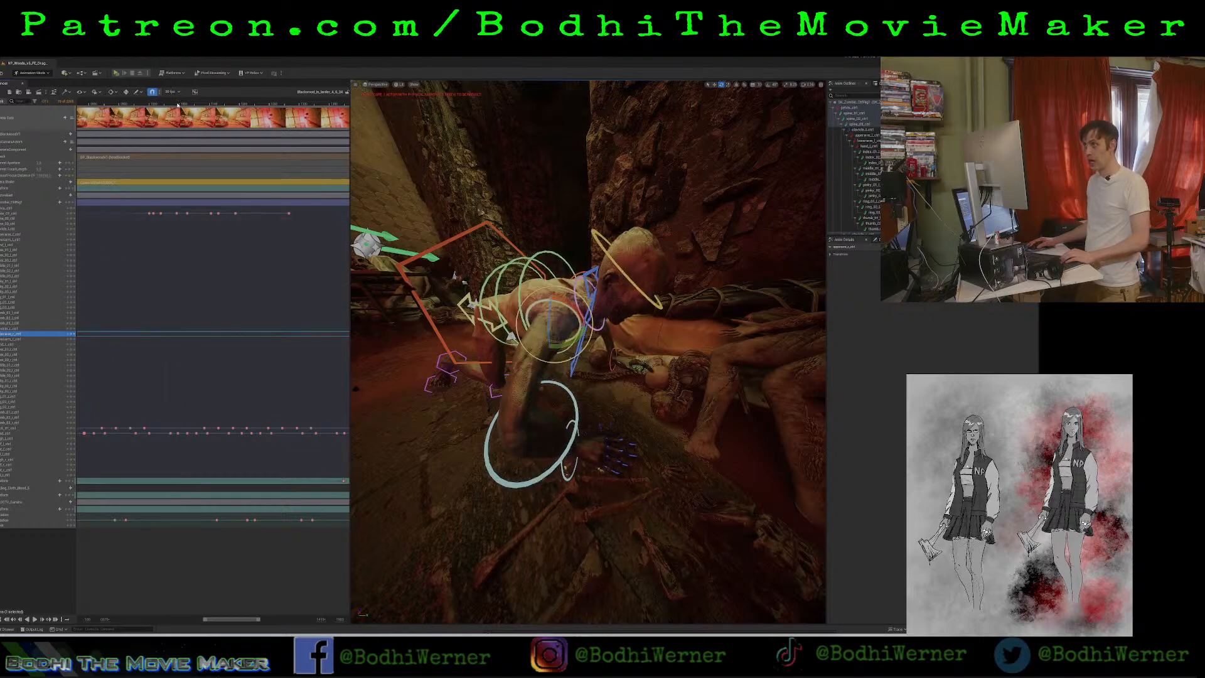
{"action": "left_click_drag", "start_coordinate": [168, 107], "coordinate": [179, 108]}
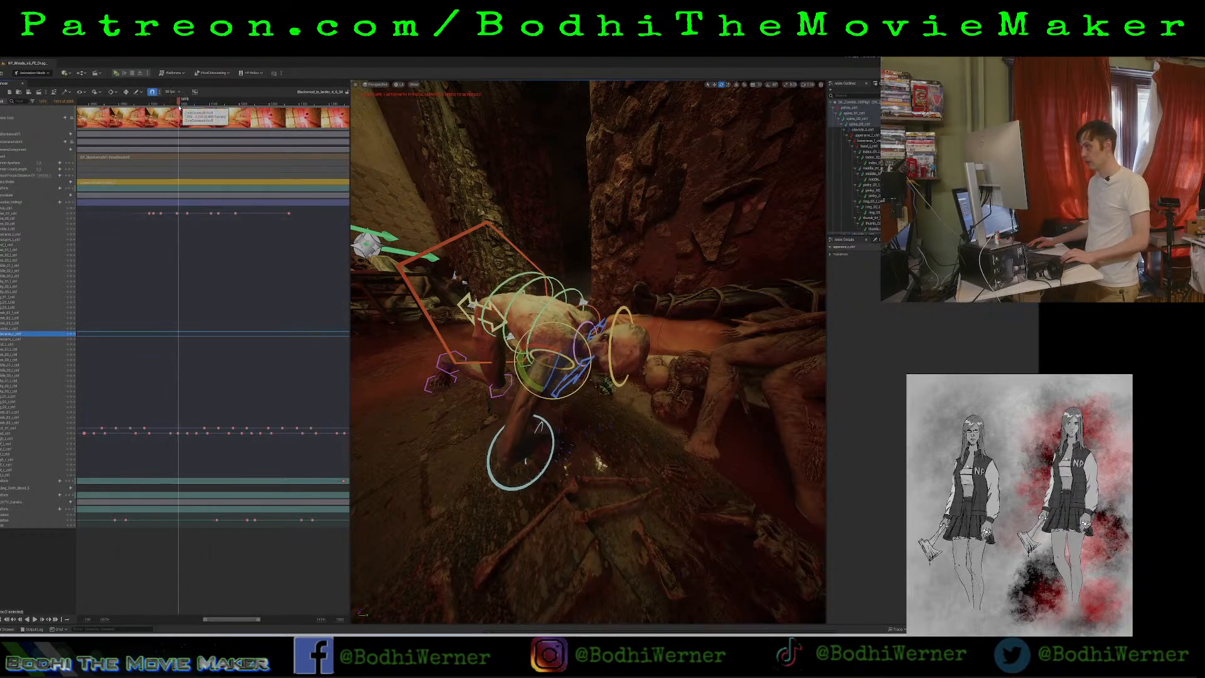
{"action": "key", "text": "Left"}
{"action": "key", "text": "Left"}
{"action": "key", "text": "Right"}
{"action": "key", "text": "Right"}
{"action": "key", "text": "Right"}
{"action": "key", "text": "Right"}
{"action": "key", "text": "Left"}
{"action": "key", "text": "Left"}
{"action": "key", "text": "Right"}
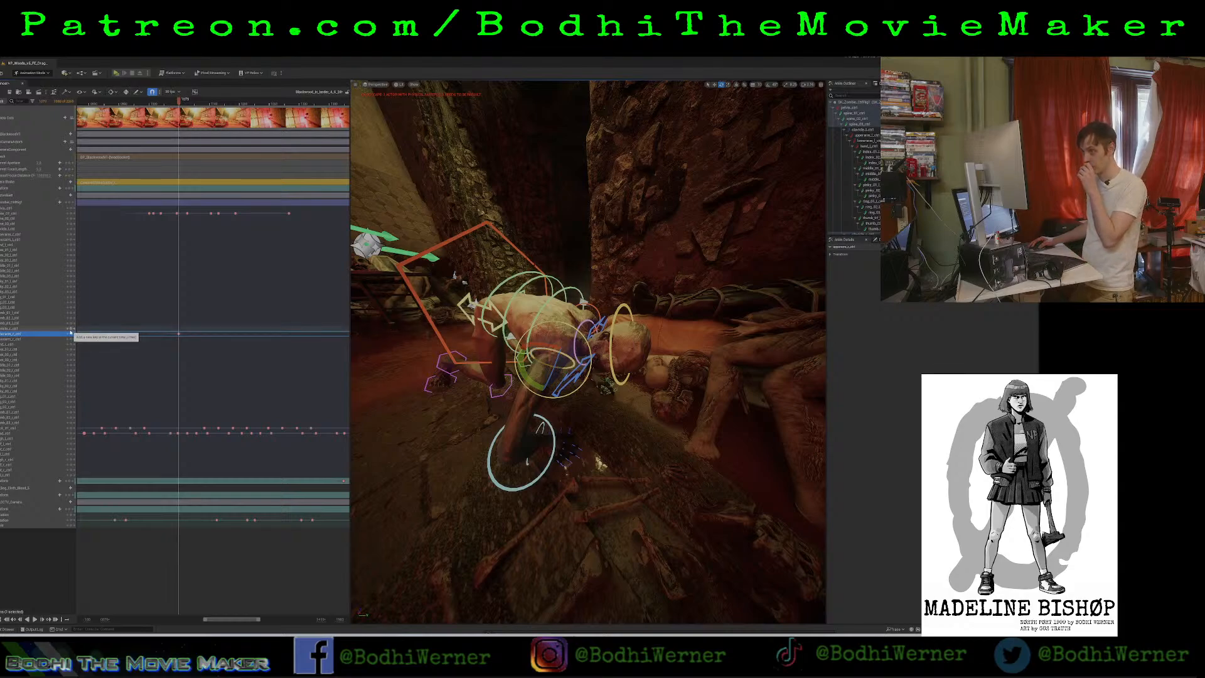
{"action": "left_click", "coordinate": [70, 328]}
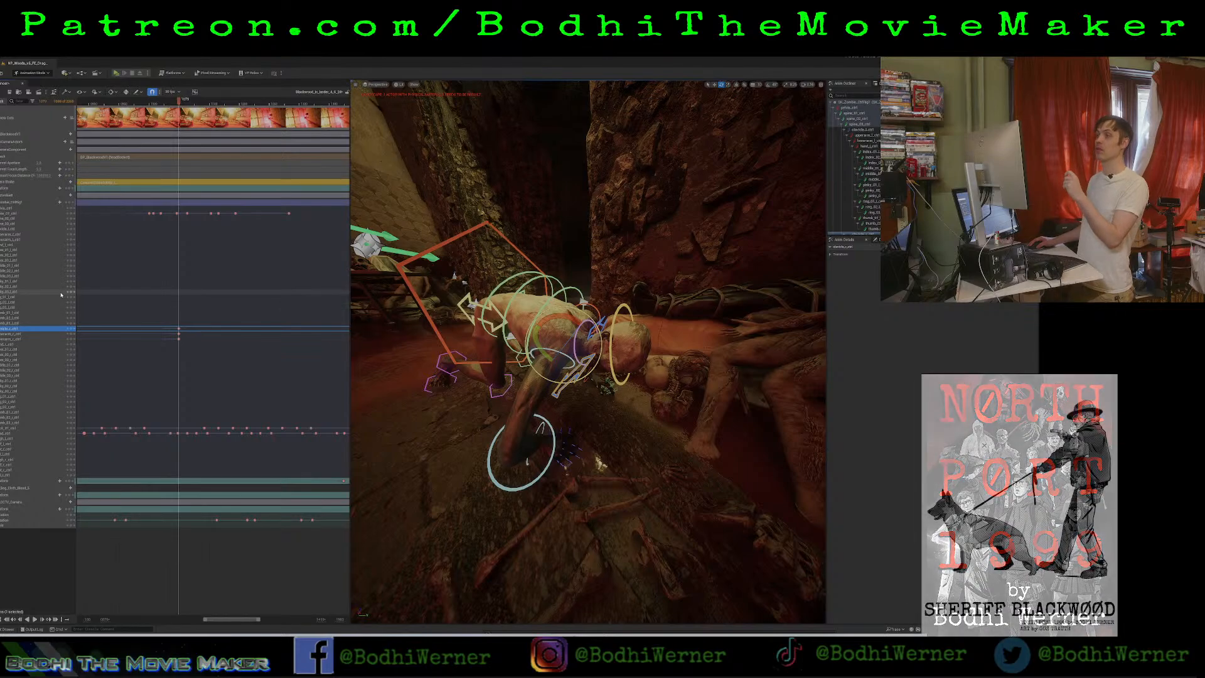
Key the left clavicle, upper arm, lower arm and hand controls at the same lowered-torso frame.
{"action": "left_click", "coordinate": [70, 236]}
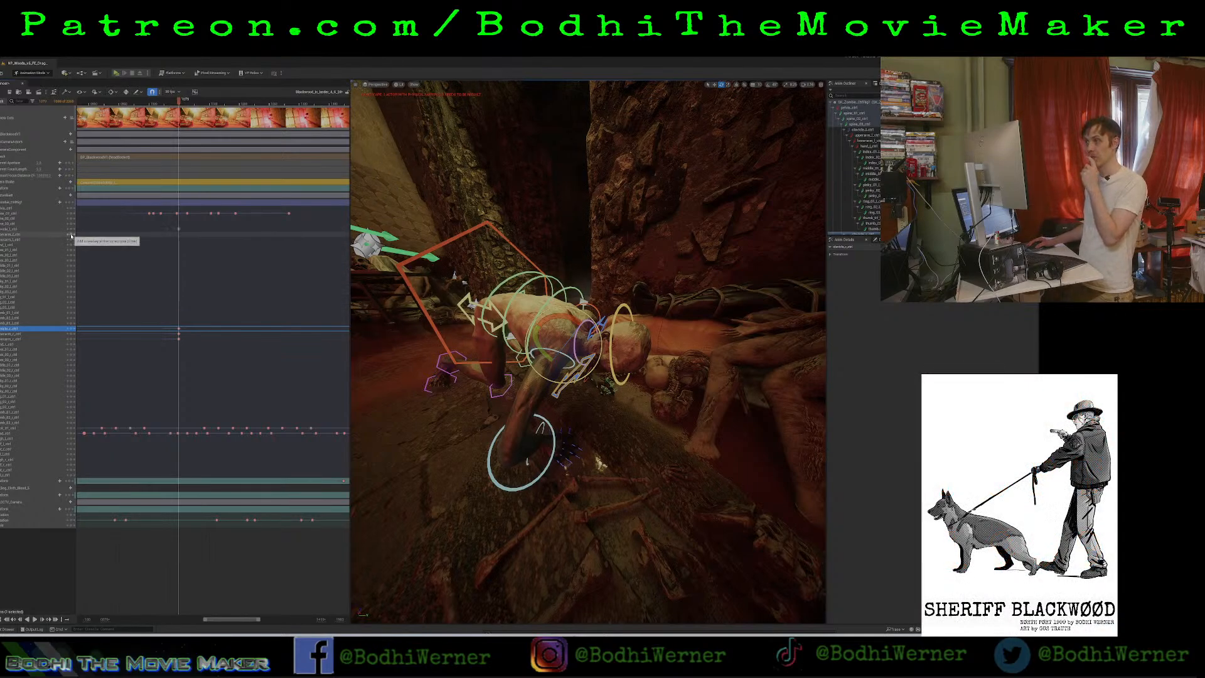
{"action": "left_click", "coordinate": [71, 235]}
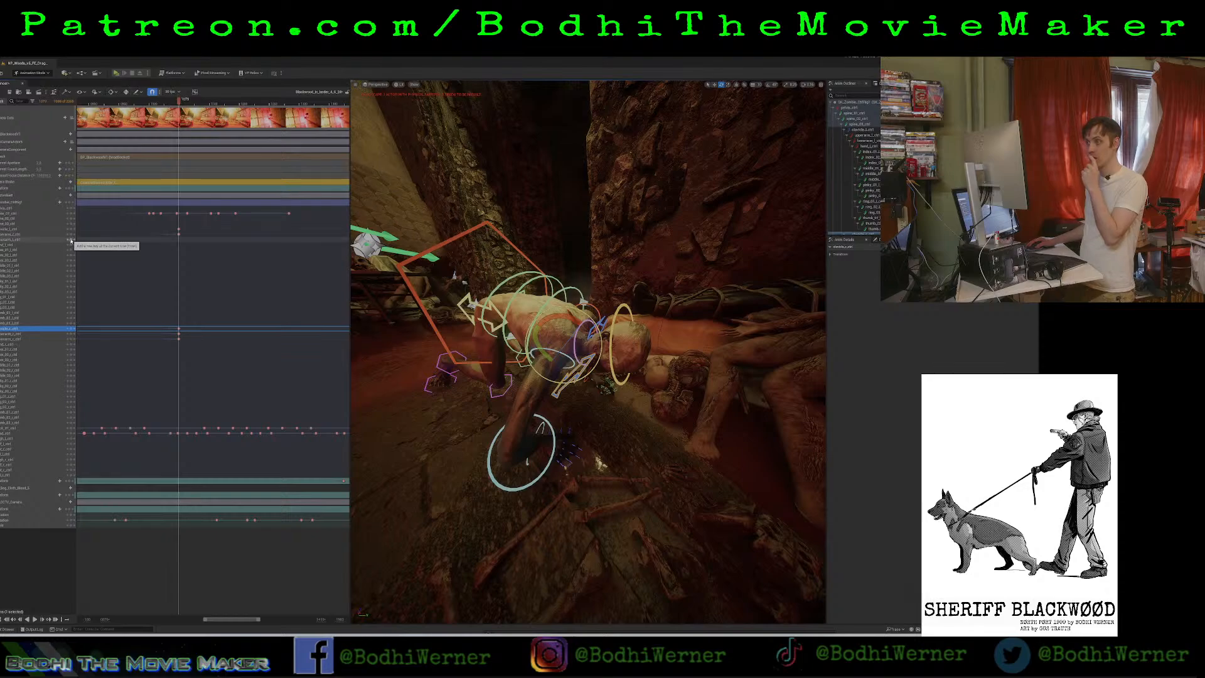
{"action": "left_click", "coordinate": [71, 240]}
{"action": "left_click", "coordinate": [71, 245]}
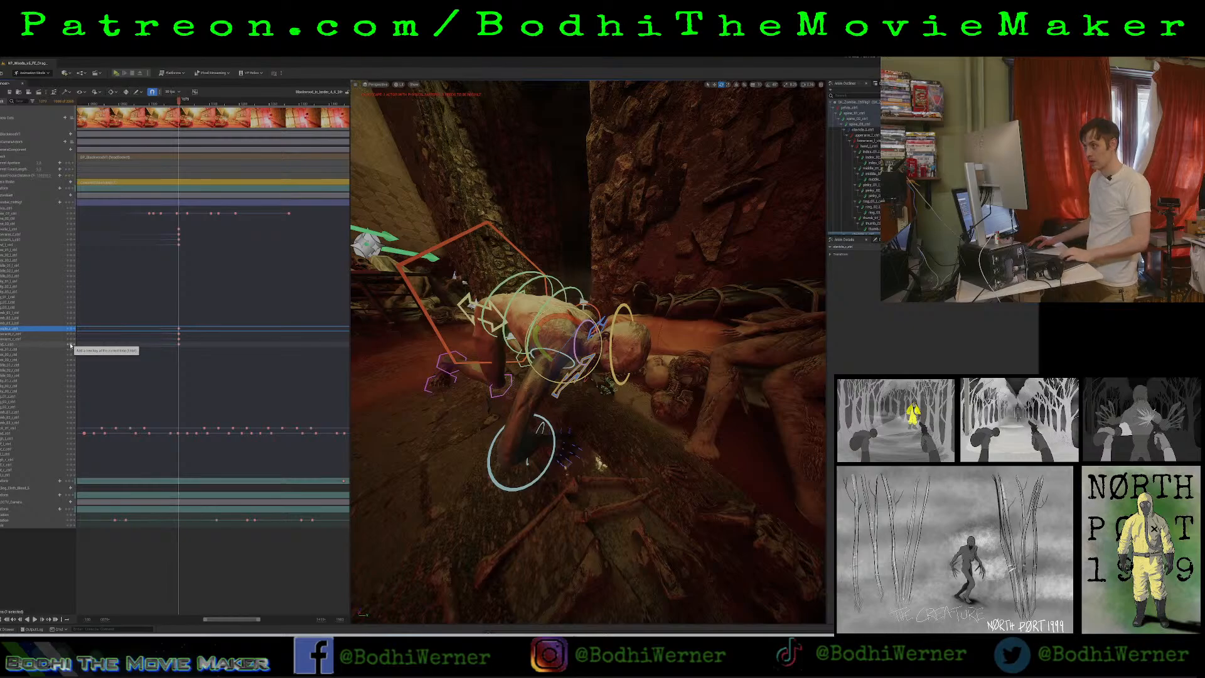
Advance to the raised-torso frame, rotate the right clavicle to shift the arm, and key it.
{"action": "key", "text": "space"}
{"action": "key", "text": "space"}
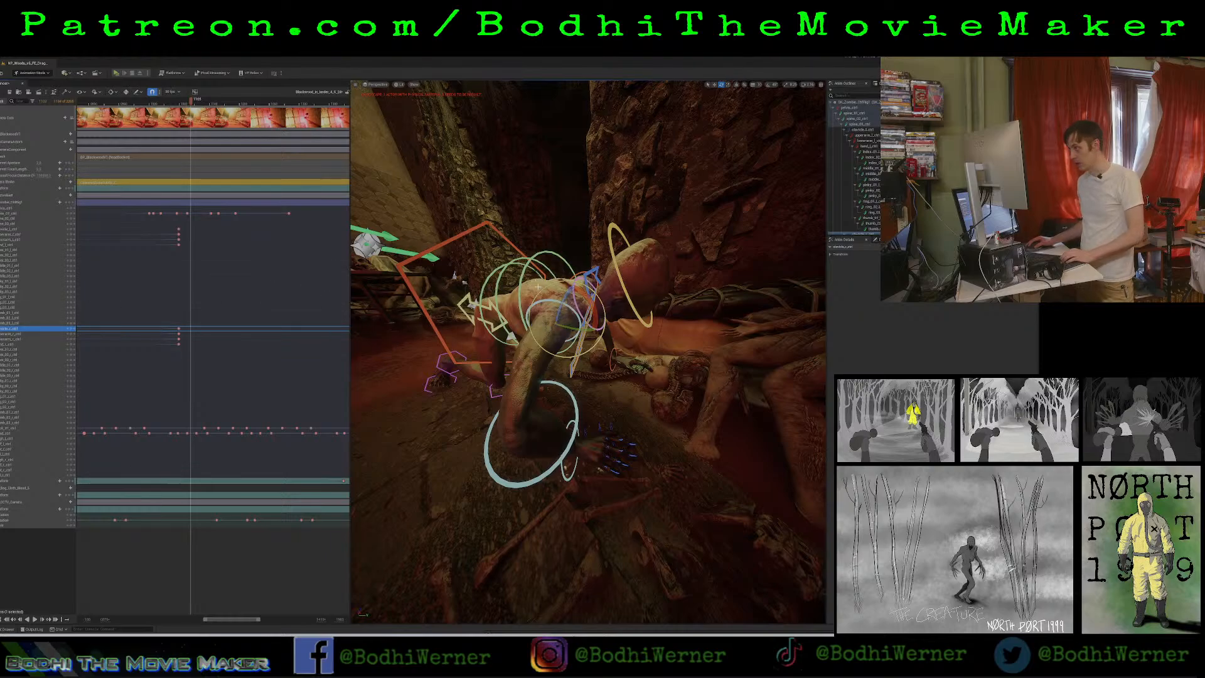
{"action": "left_click_drag", "start_coordinate": [565, 300], "coordinate": [554, 328]}
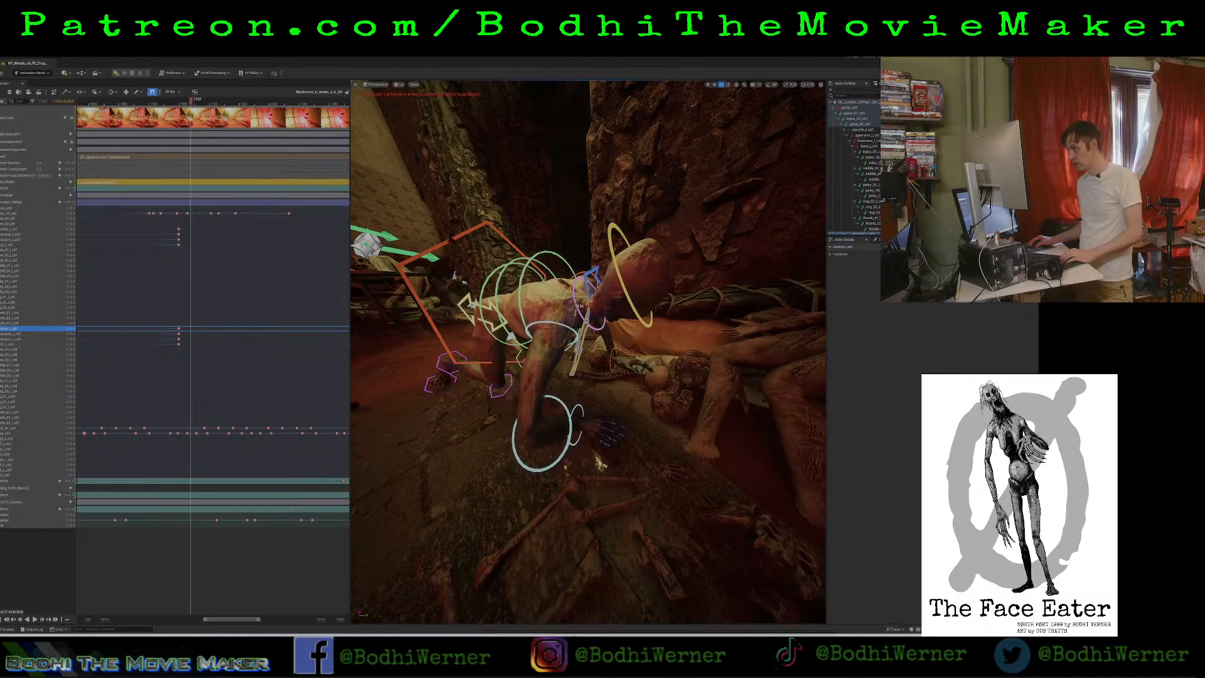
{"action": "left_click", "coordinate": [72, 330]}
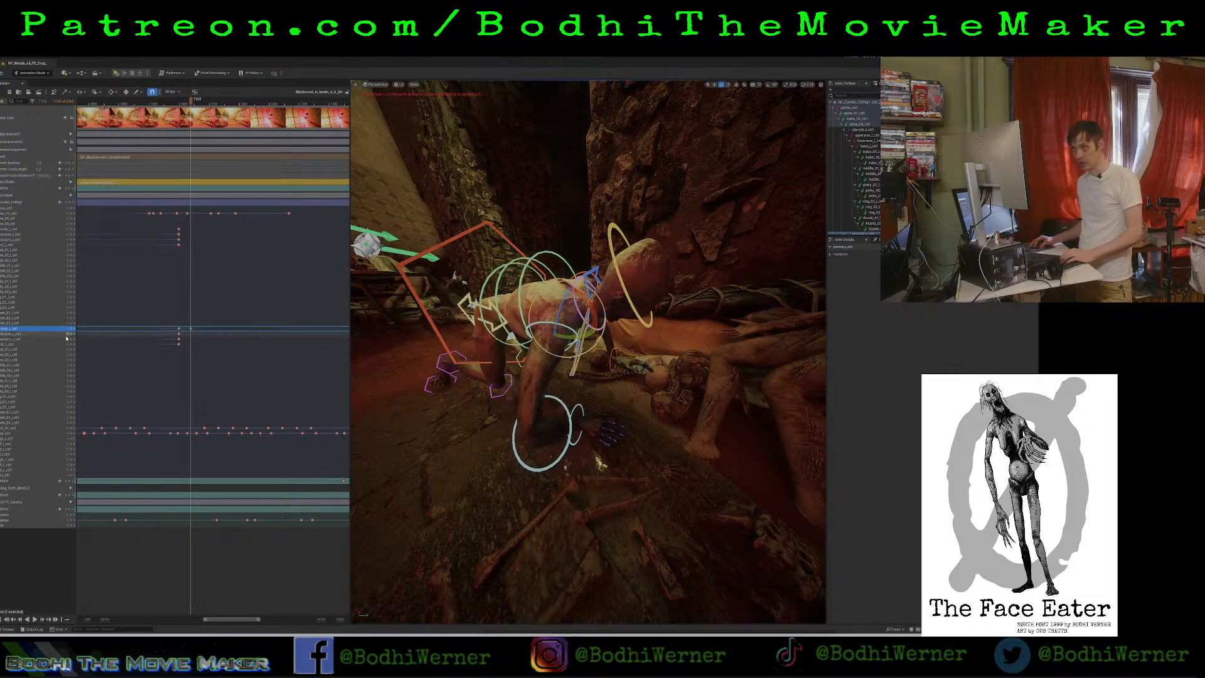
Rotate and key the right upper arm and lower arm to bend the arm and replant its hand, readjusting the upper arm.
{"action": "left_click", "coordinate": [499, 387]}
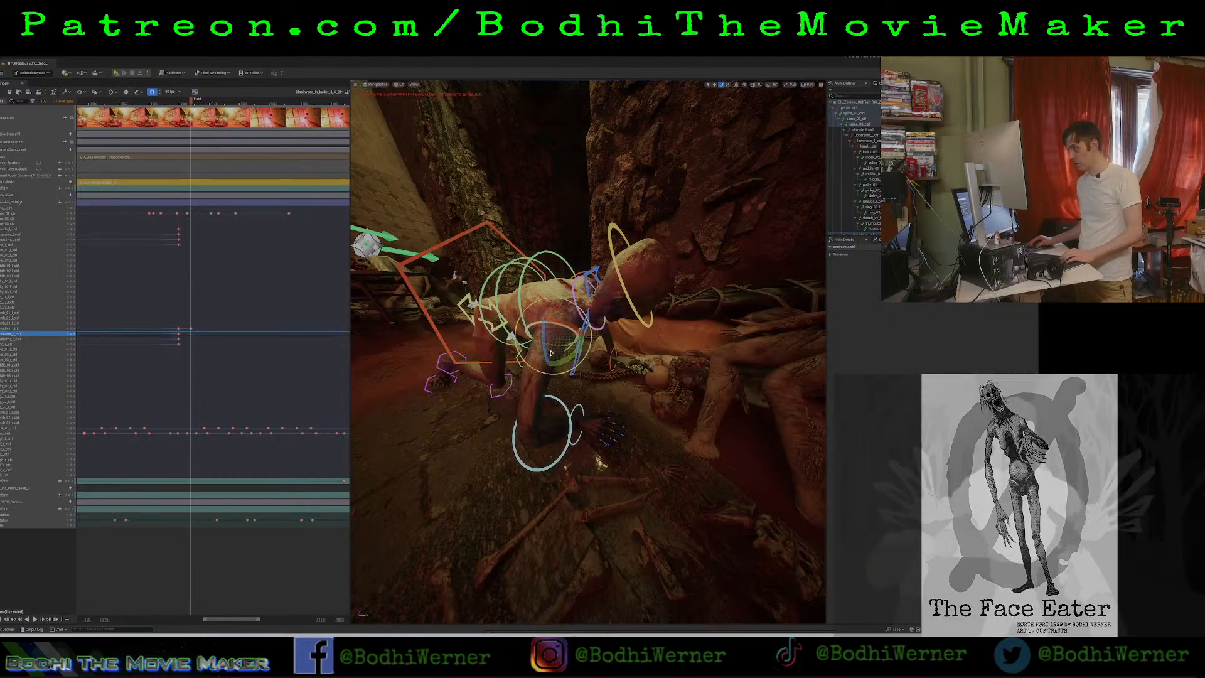
{"action": "left_click_drag", "start_coordinate": [568, 360], "coordinate": [546, 364]}
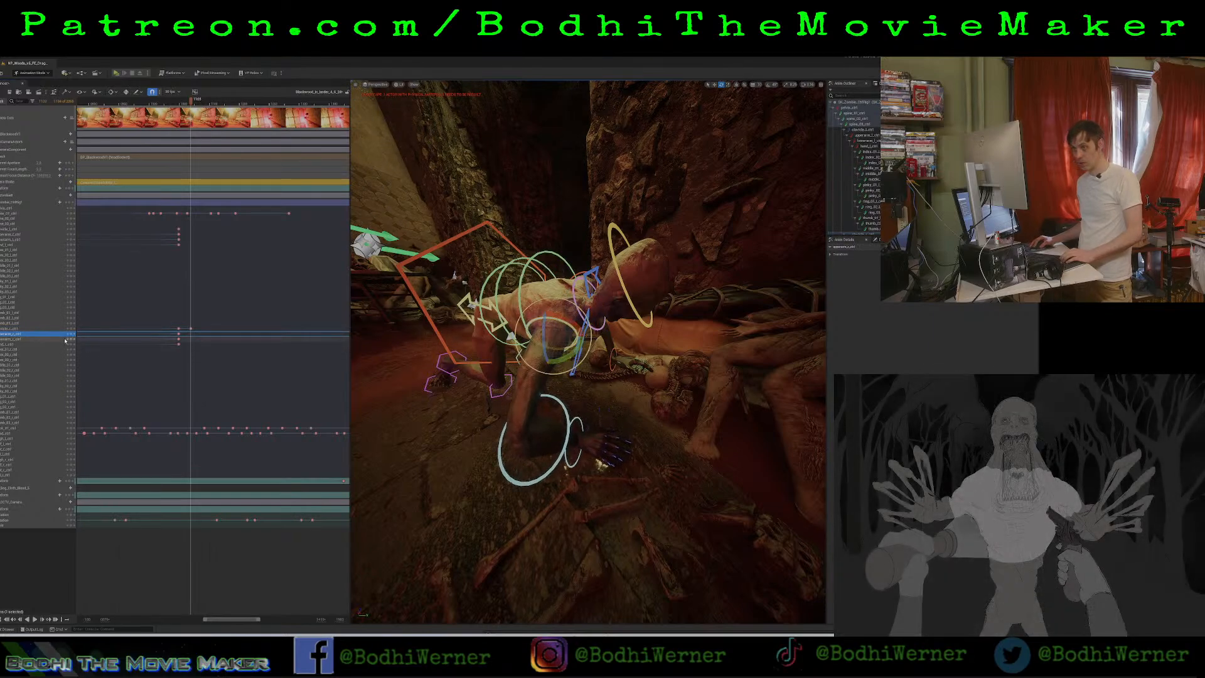
{"action": "left_click", "coordinate": [495, 439]}
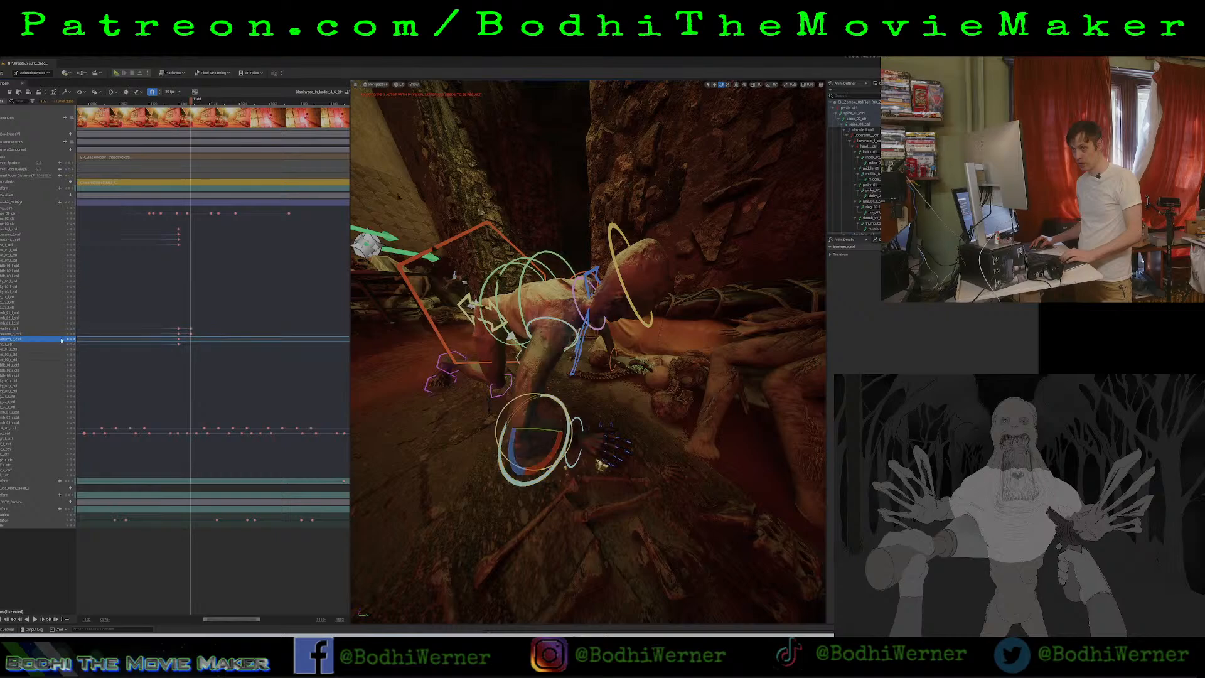
{"action": "left_click_drag", "start_coordinate": [508, 458], "coordinate": [529, 417]}
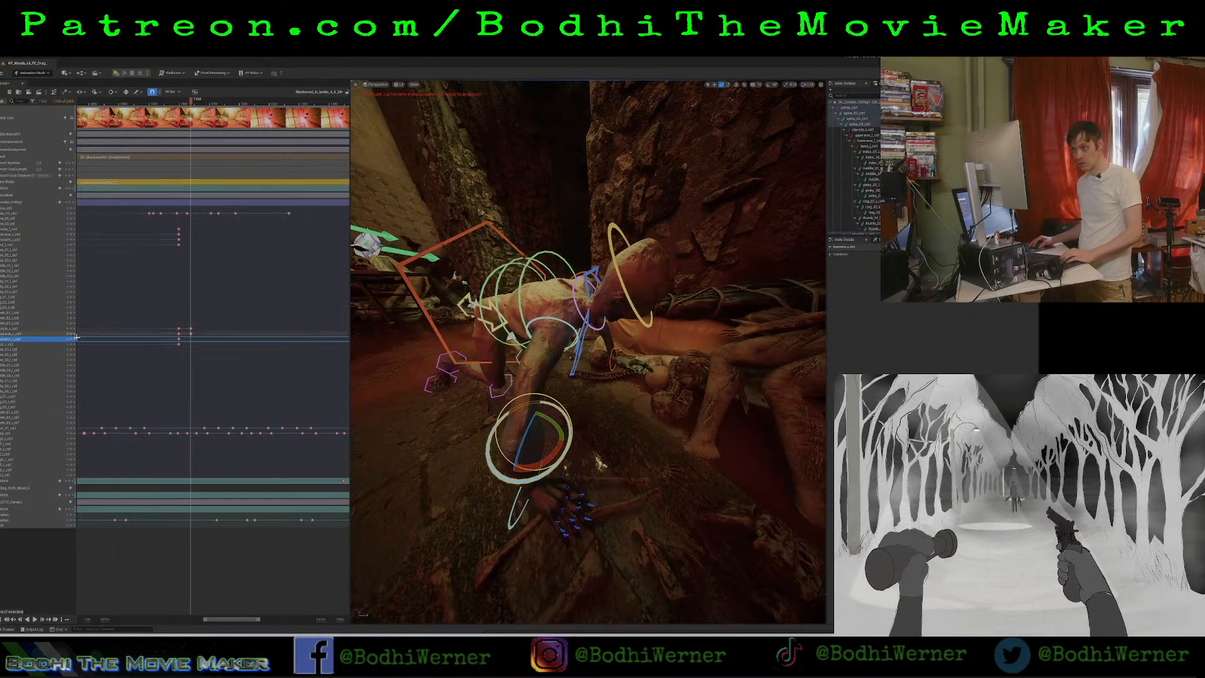
{"action": "left_click", "coordinate": [71, 340]}
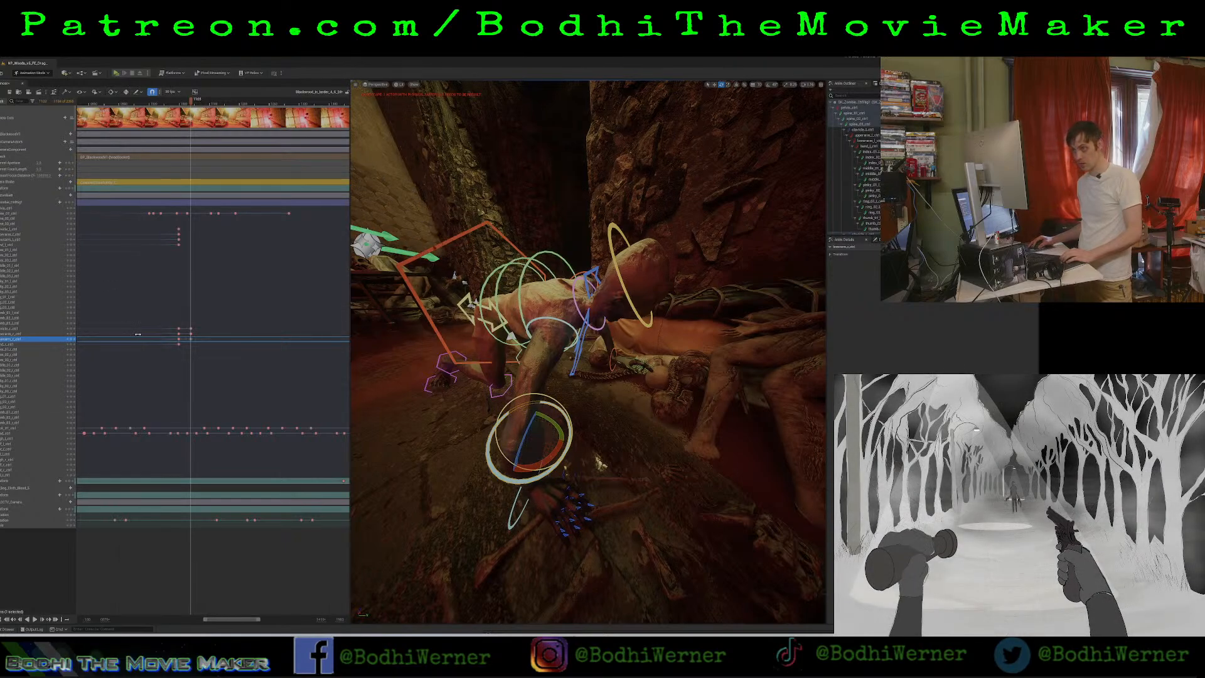
{"action": "left_click", "coordinate": [24, 334]}
{"action": "left_click_drag", "start_coordinate": [545, 323], "coordinate": [544, 328]}
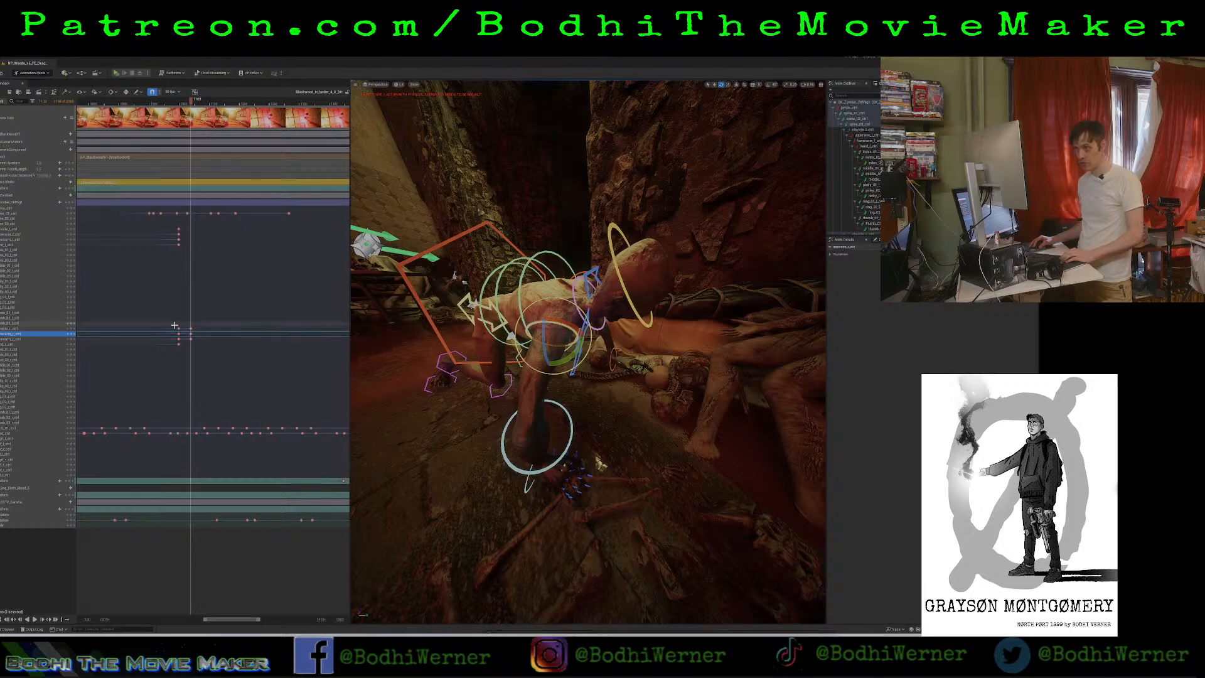
Return to the lowered-torso frame, rotate the left clavicle to reposition that arm, and key it.
{"action": "right_click_drag", "start_coordinate": [477, 295], "coordinate": [326, 301]}
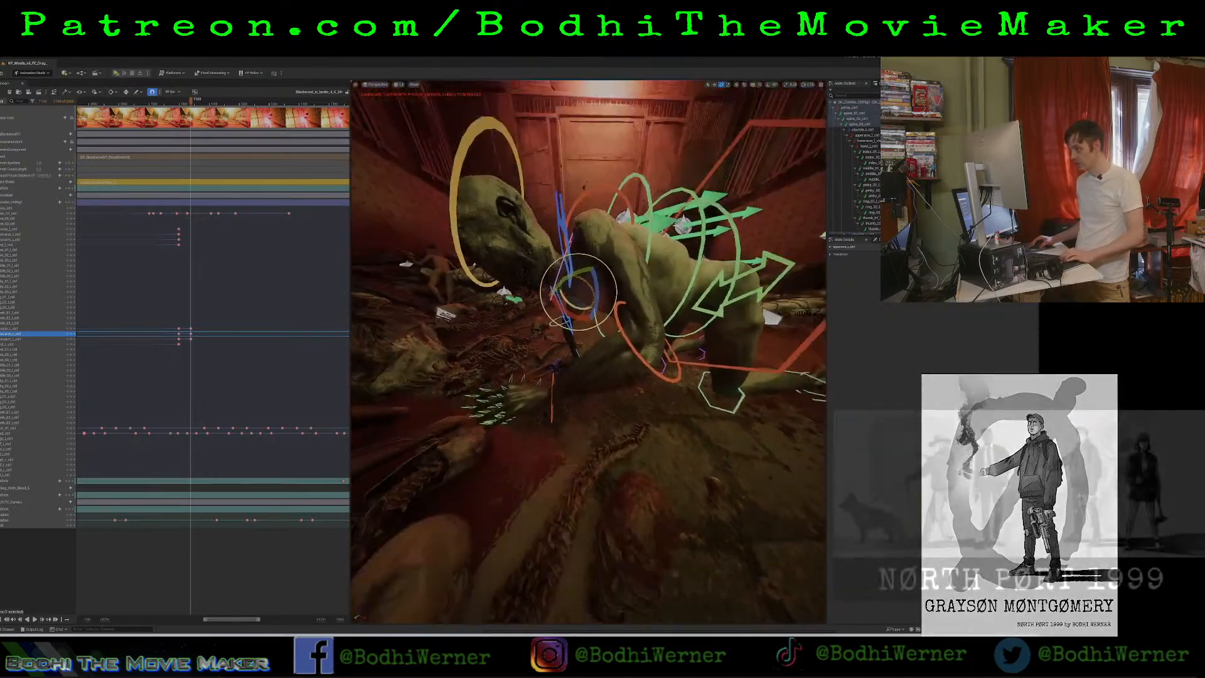
{"action": "right_click_drag", "start_coordinate": [565, 351], "coordinate": [573, 361]}
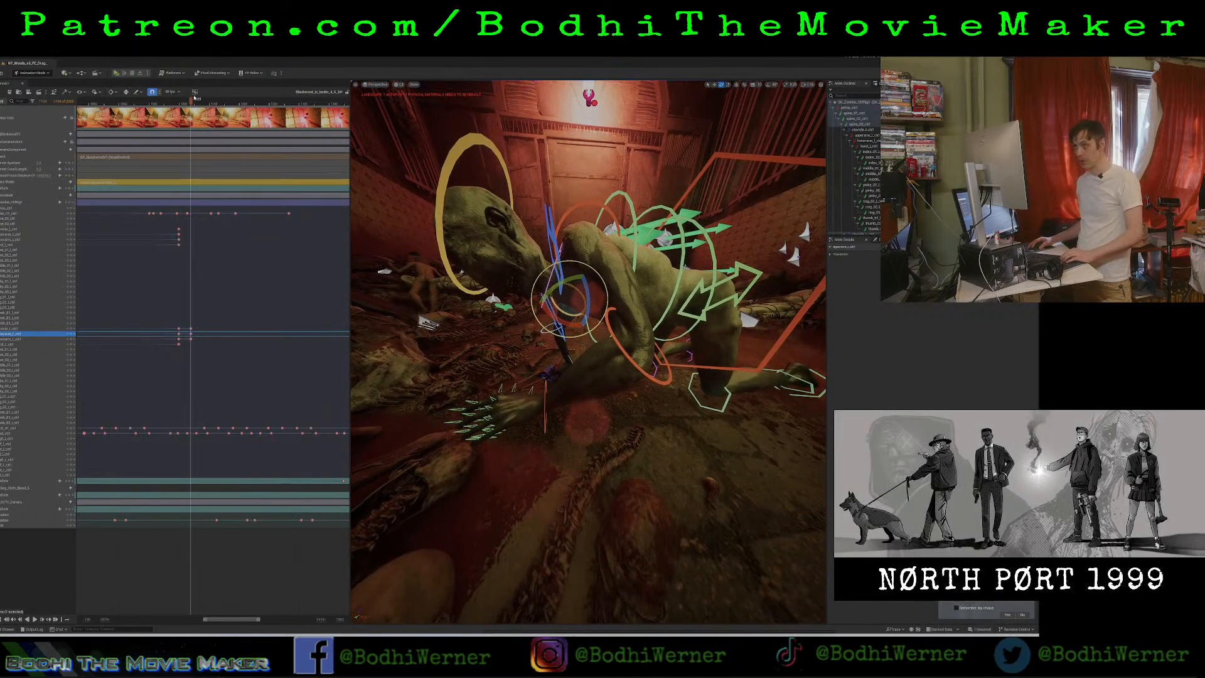
{"action": "left_click", "coordinate": [180, 111]}
{"action": "left_click_drag", "start_coordinate": [180, 111], "coordinate": [180, 115]}
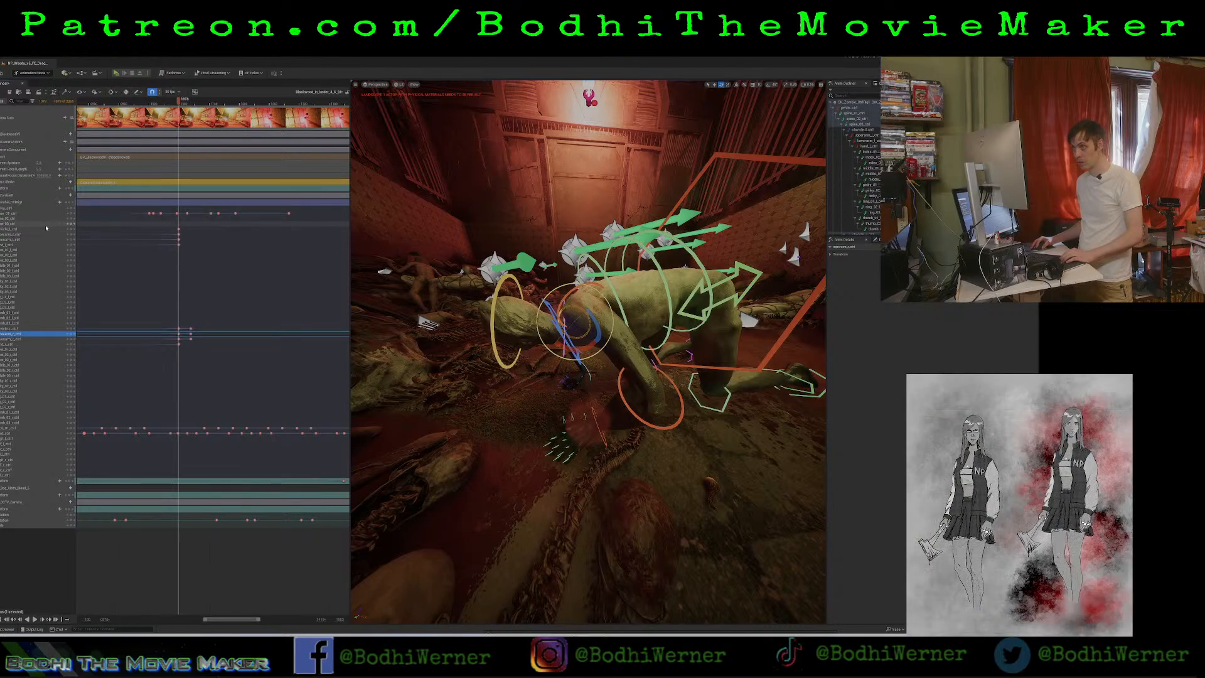
{"action": "left_click", "coordinate": [46, 229]}
{"action": "left_click_drag", "start_coordinate": [597, 349], "coordinate": [585, 351]}
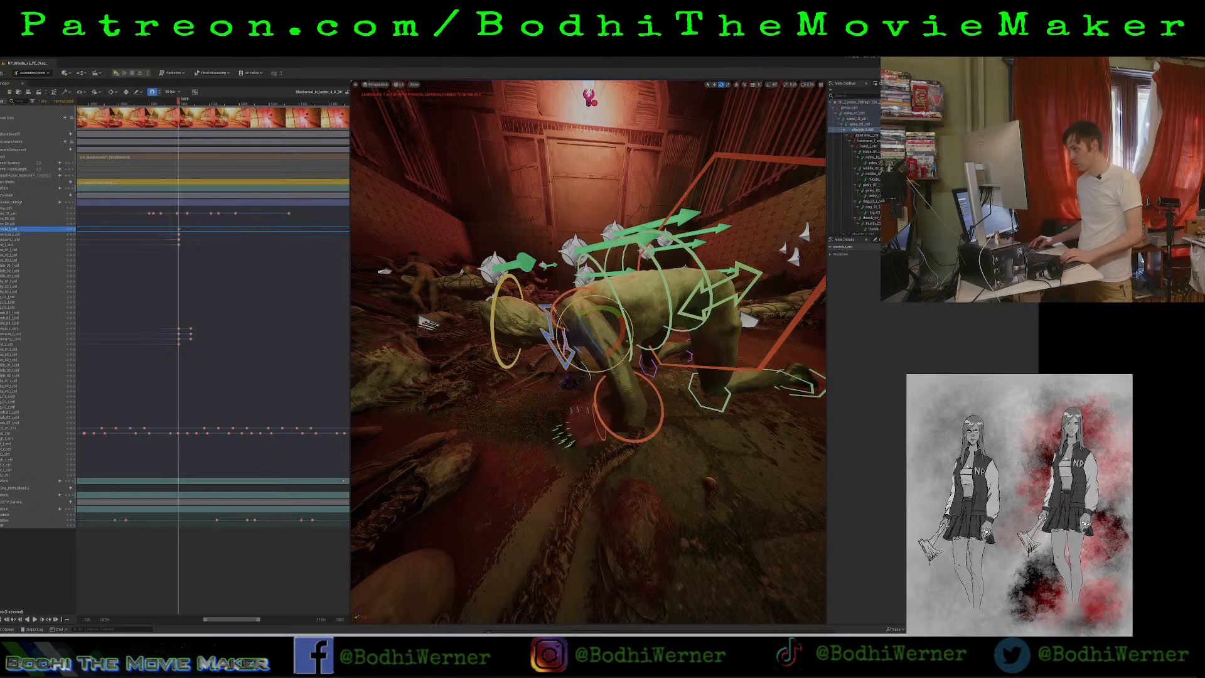
{"action": "left_click", "coordinate": [629, 341]}
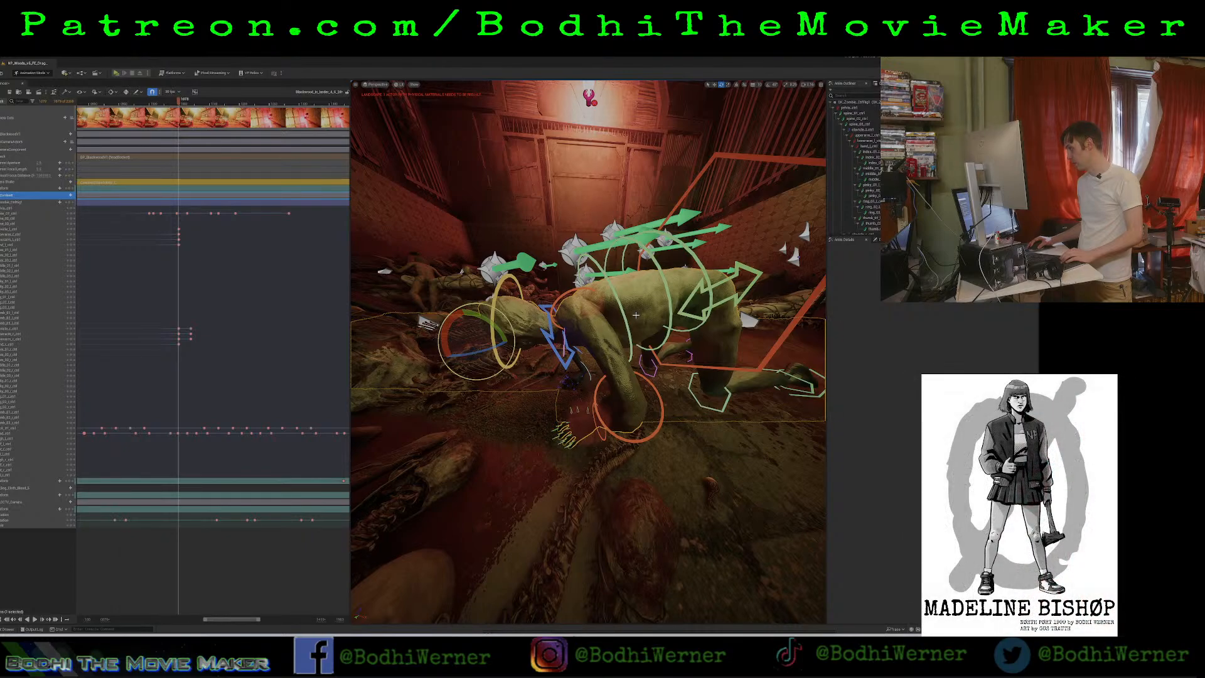
{"action": "left_click", "coordinate": [596, 305]}
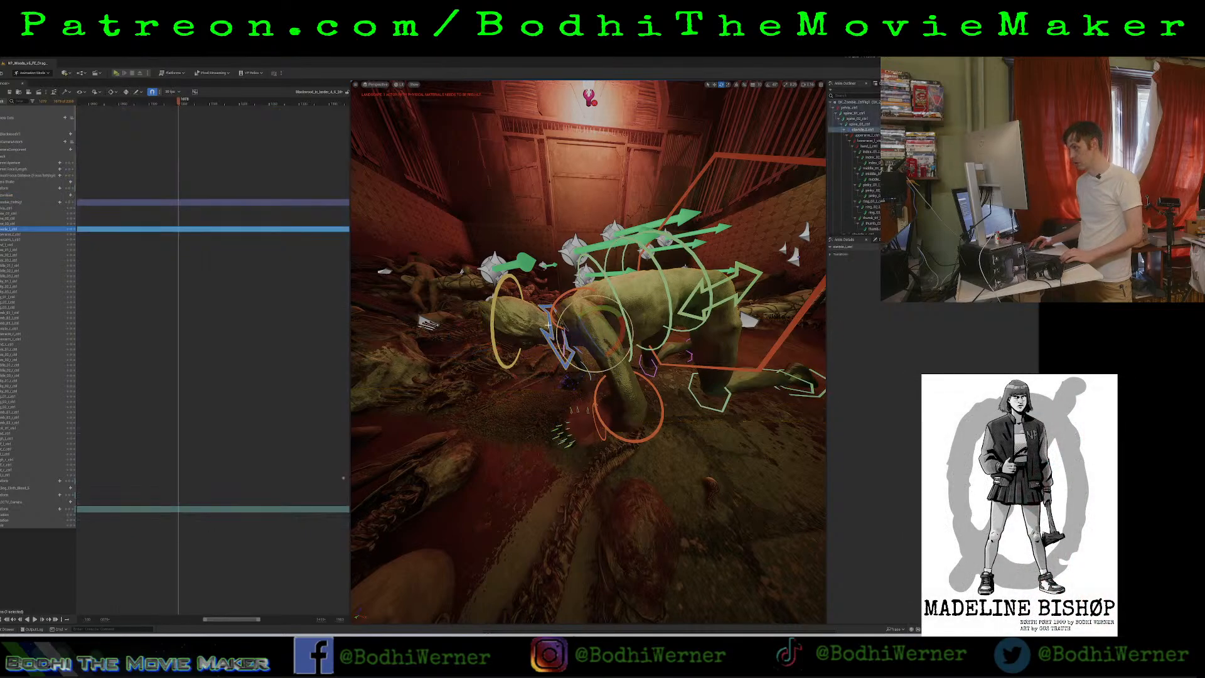
{"action": "left_click_drag", "start_coordinate": [600, 308], "coordinate": [588, 354]}
{"action": "right_click_drag", "start_coordinate": [589, 354], "coordinate": [627, 342]}
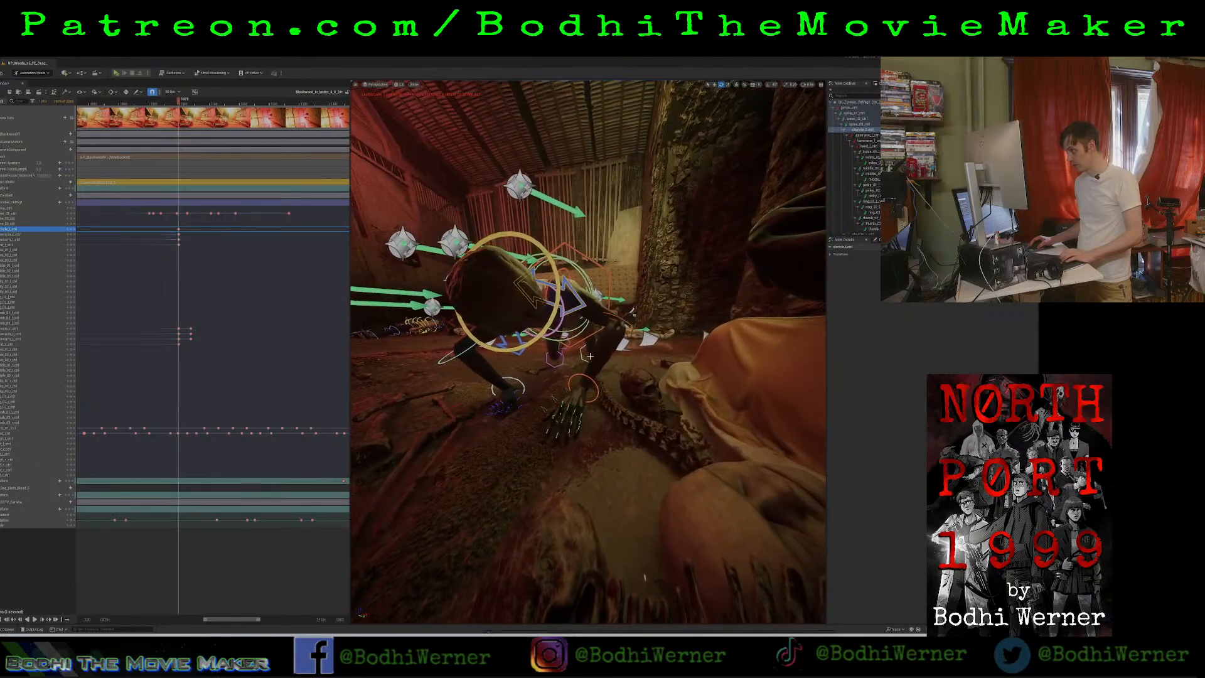
{"action": "left_click", "coordinate": [70, 229]}
Rotate and key the left upper arm and lower arm to plant the hand at the lowered-torso frame, and play back the pose.
{"action": "left_click", "coordinate": [567, 291]}
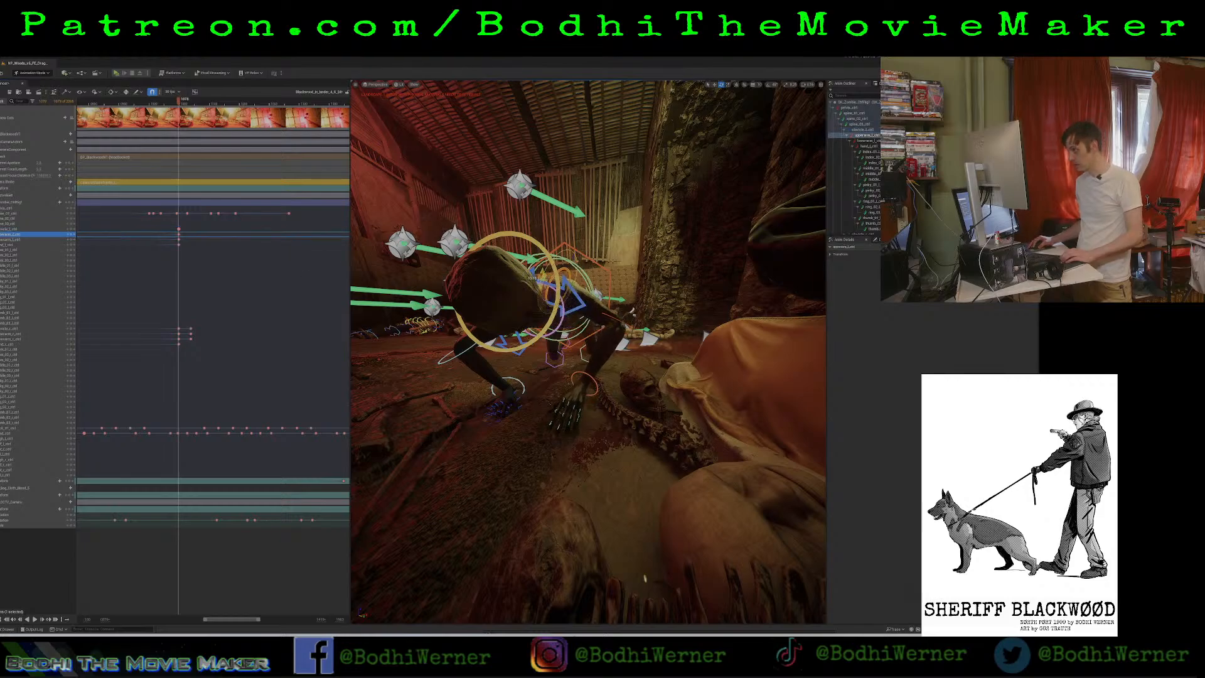
{"action": "left_click", "coordinate": [60, 240]}
{"action": "left_click_drag", "start_coordinate": [623, 351], "coordinate": [610, 343]}
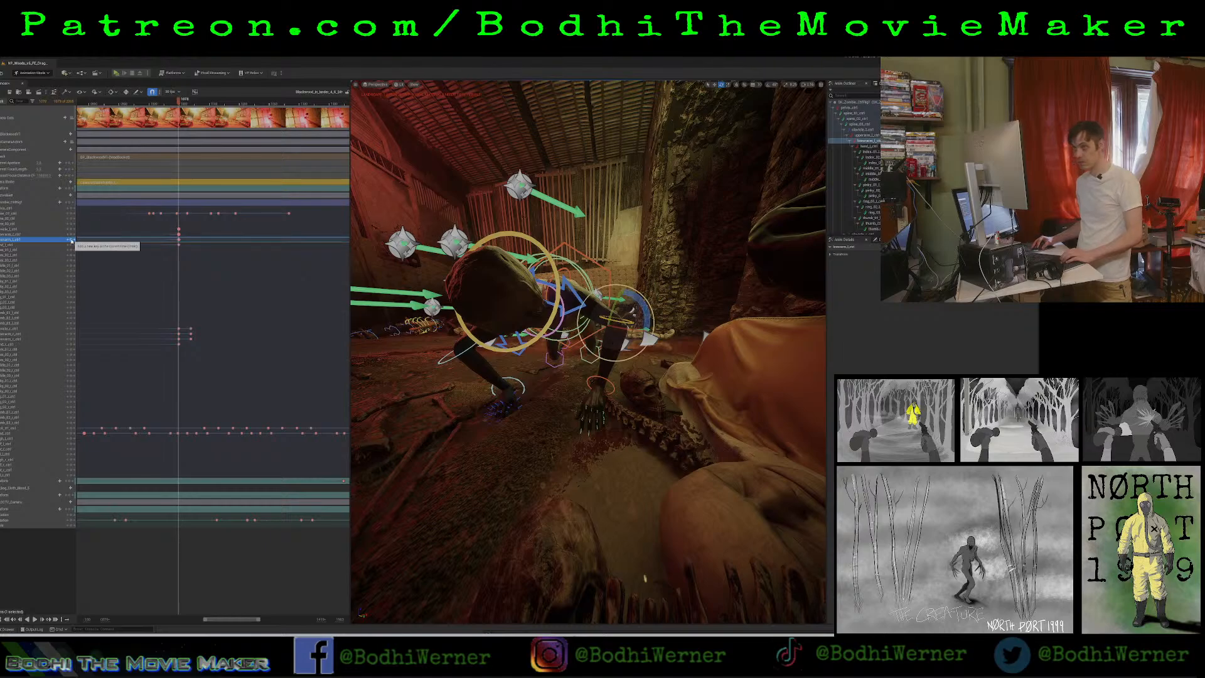
{"action": "left_click_drag", "start_coordinate": [178, 102], "coordinate": [177, 119]}
{"action": "key", "text": "space"}
{"action": "key", "text": "space"}
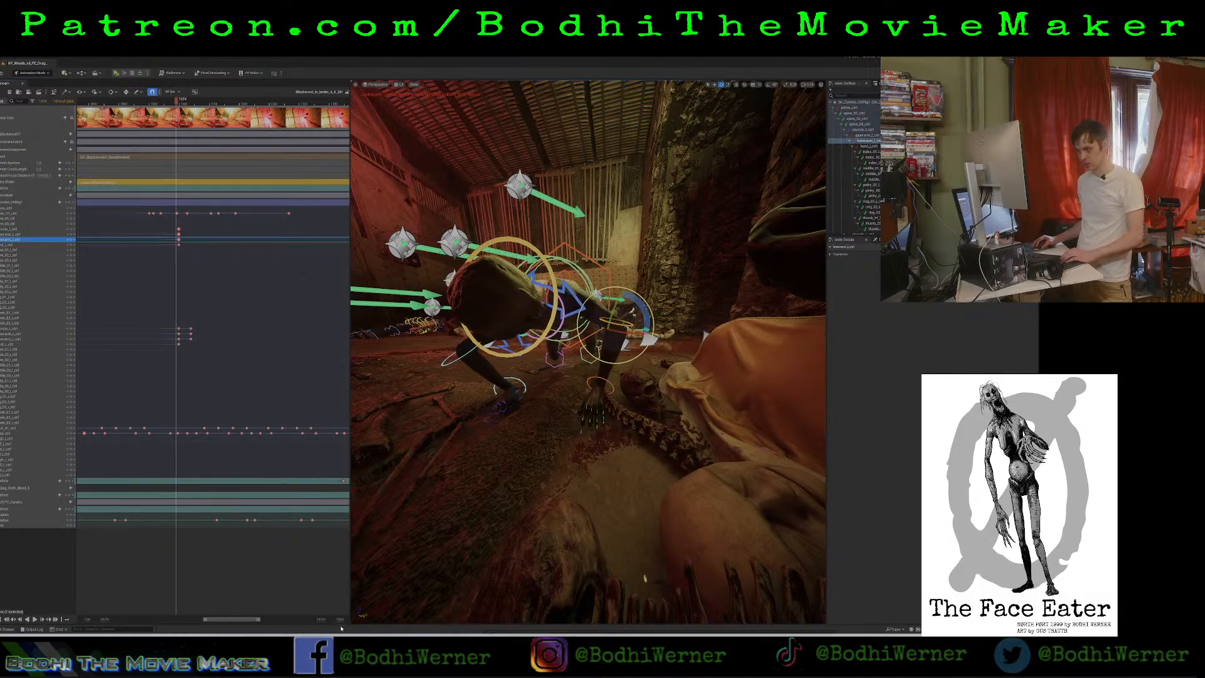
Enlarge the timeline around the arm keyframes and delete the stray keys just before the left arm's lowered-torso keys.
{"action": "left_click_drag", "start_coordinate": [321, 619], "coordinate": [204, 621]}
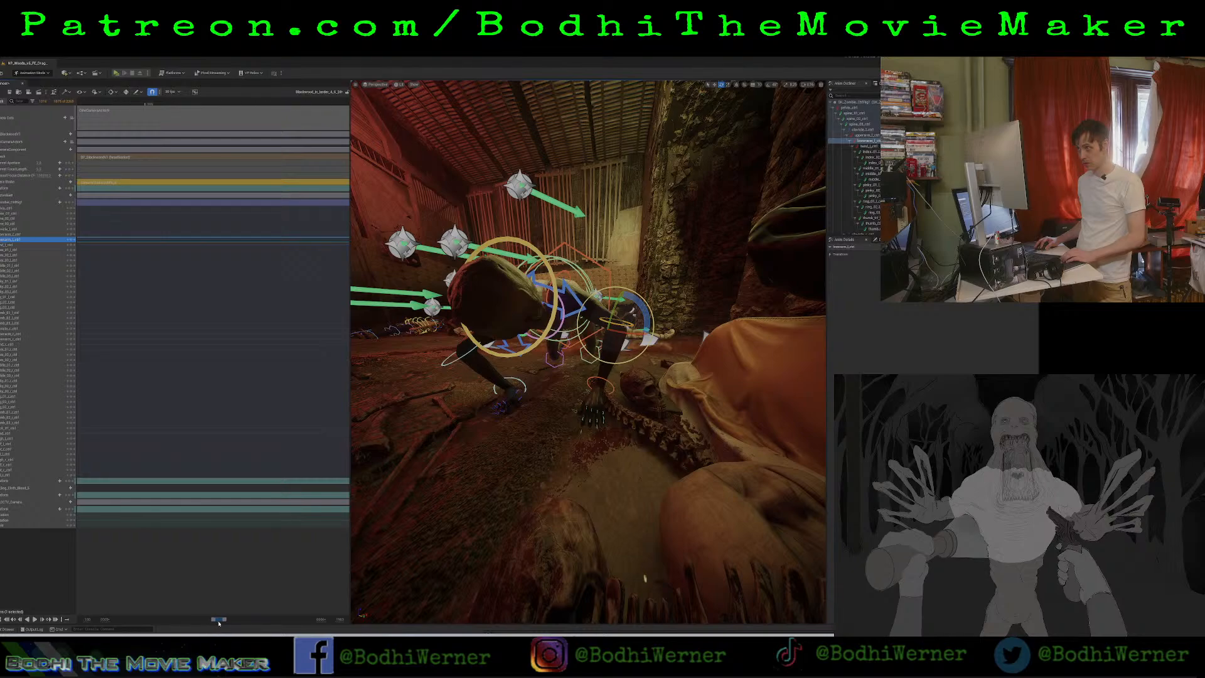
{"action": "left_click_drag", "start_coordinate": [219, 621], "coordinate": [225, 624]}
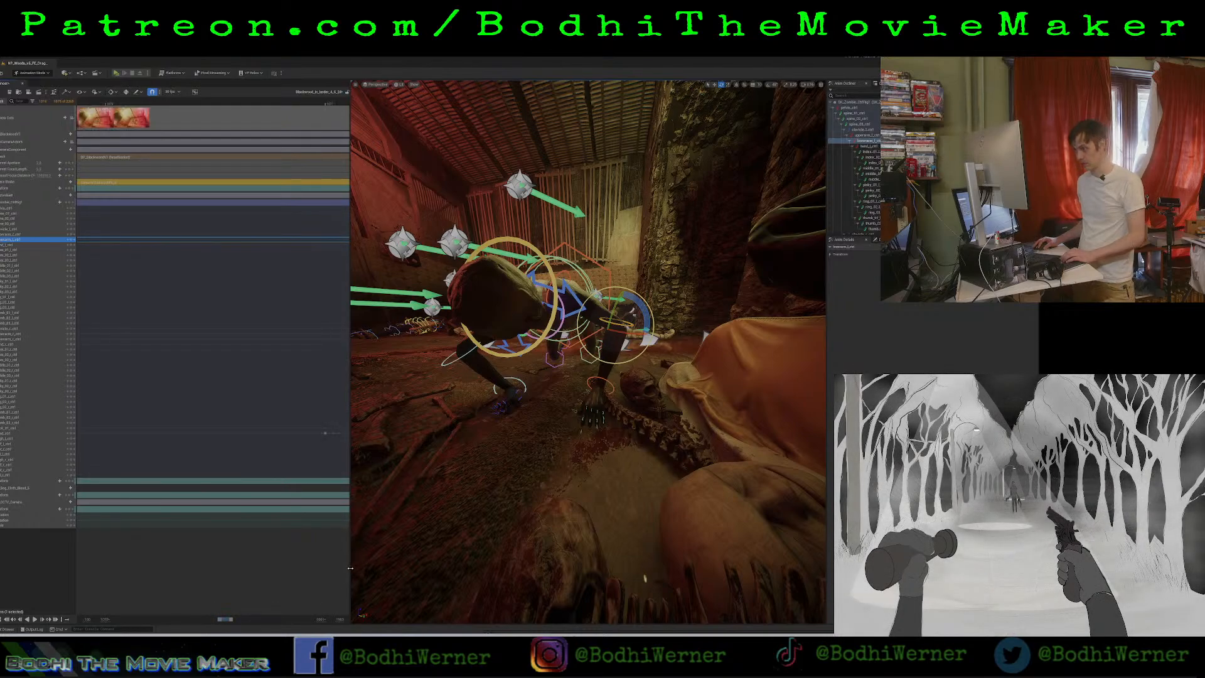
{"action": "left_click_drag", "start_coordinate": [350, 564], "coordinate": [792, 588]}
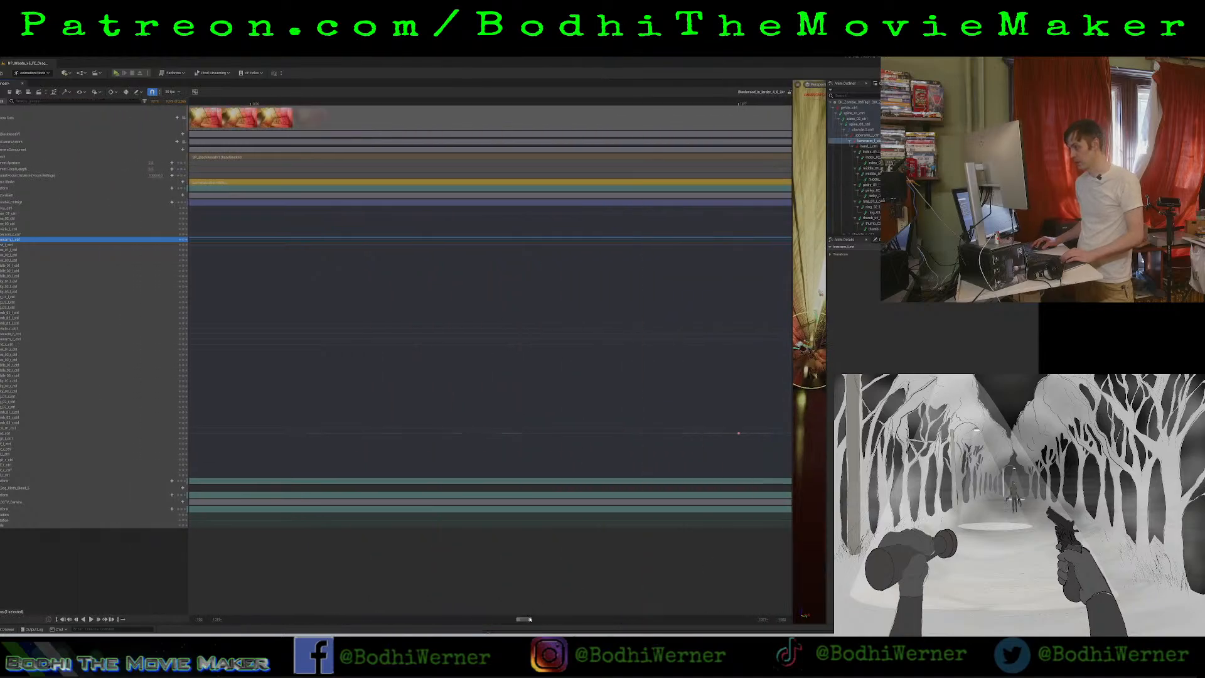
{"action": "left_click_drag", "start_coordinate": [525, 620], "coordinate": [526, 619]}
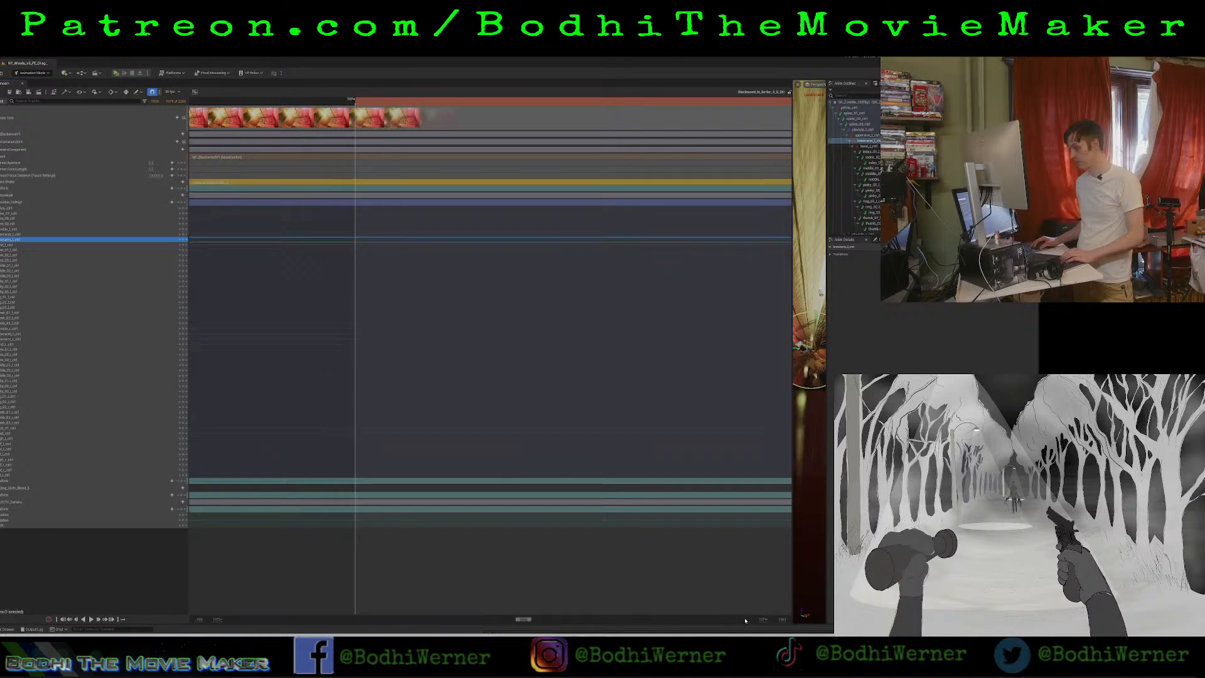
{"action": "left_click_drag", "start_coordinate": [763, 620], "coordinate": [756, 619]}
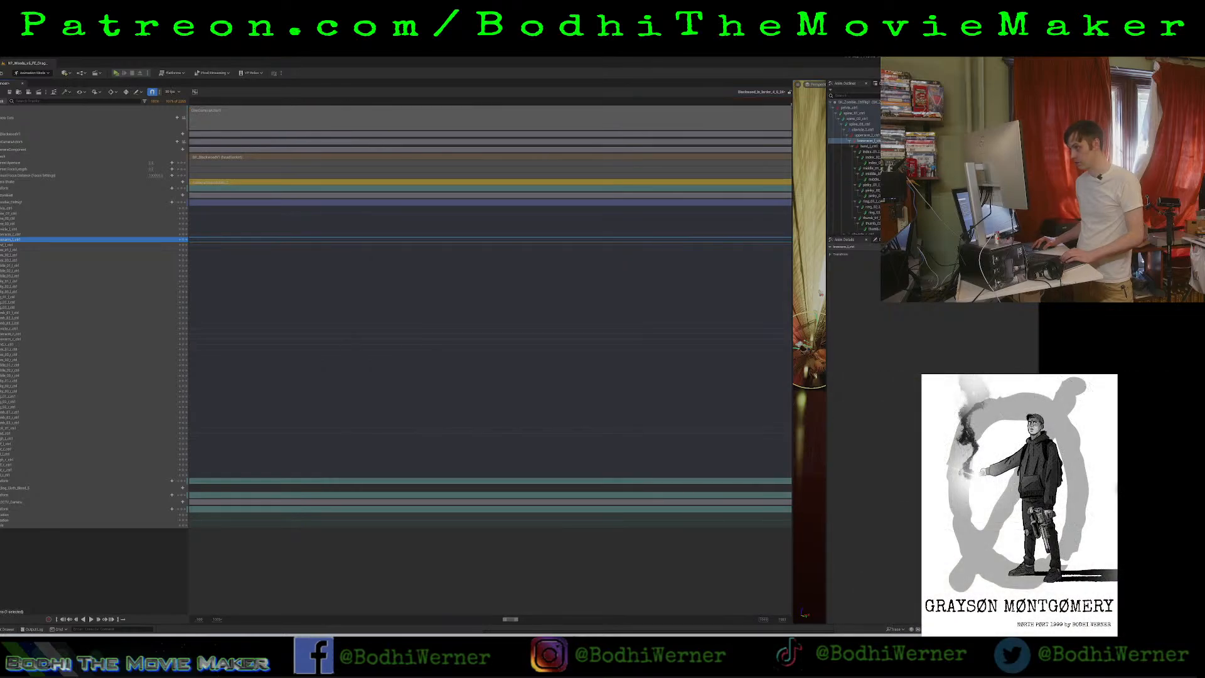
{"action": "left_click_drag", "start_coordinate": [503, 619], "coordinate": [524, 620]}
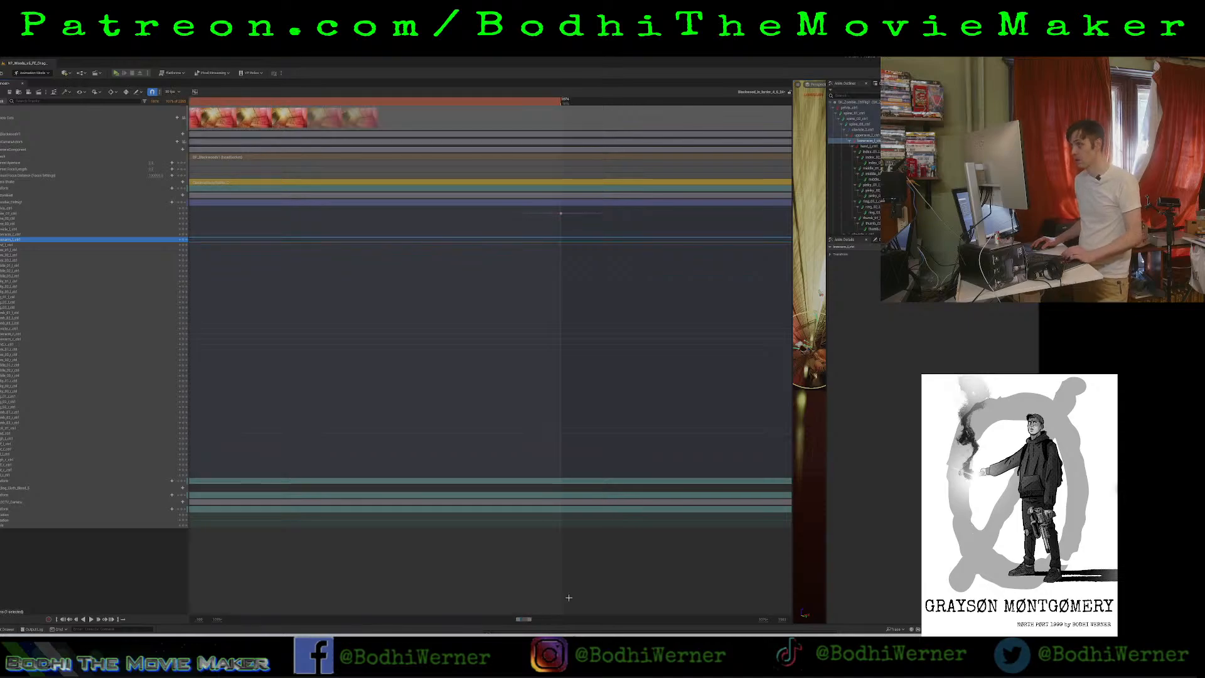
{"action": "left_click_drag", "start_coordinate": [763, 619], "coordinate": [753, 619]}
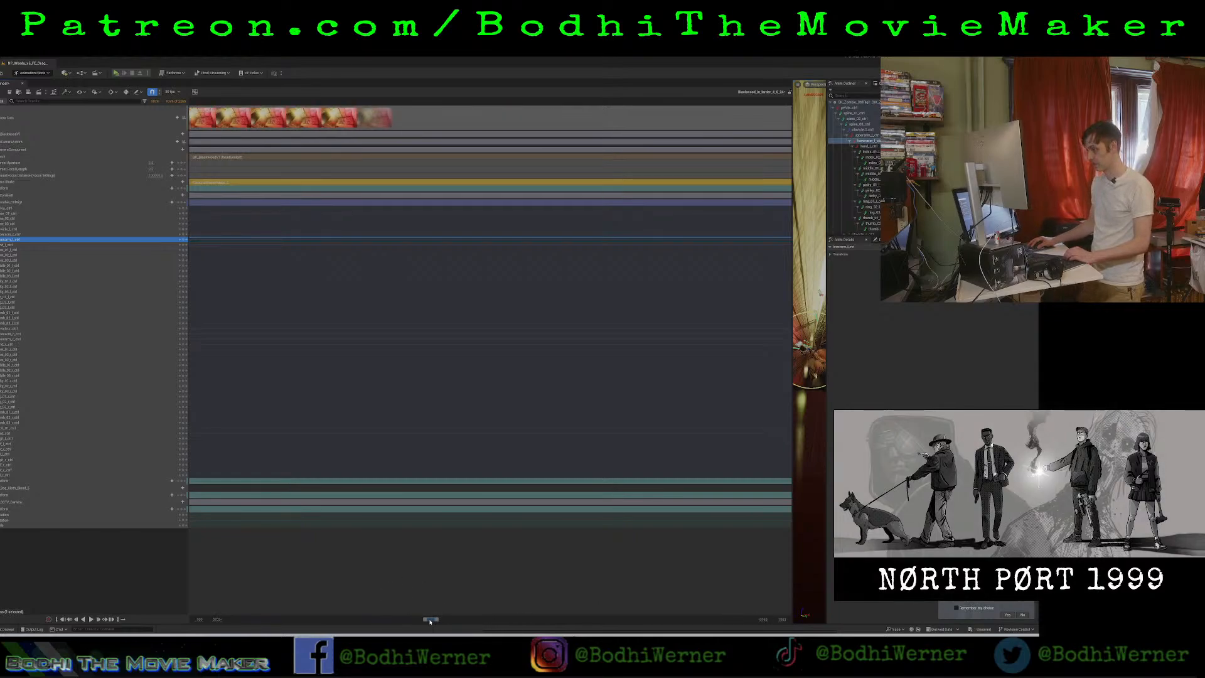
{"action": "left_click_drag", "start_coordinate": [430, 619], "coordinate": [450, 620]}
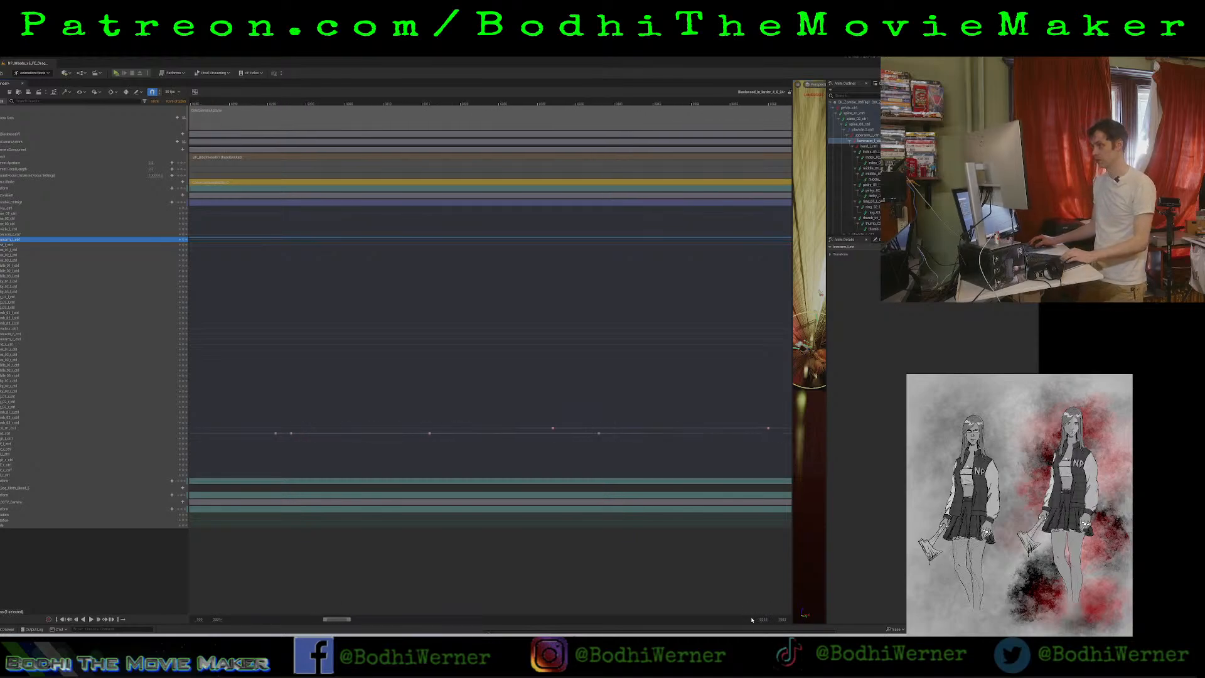
{"action": "left_click_drag", "start_coordinate": [337, 619], "coordinate": [526, 622]}
{"action": "left_click_drag", "start_coordinate": [435, 224], "coordinate": [442, 247]}
{"action": "key", "text": "Delete"}
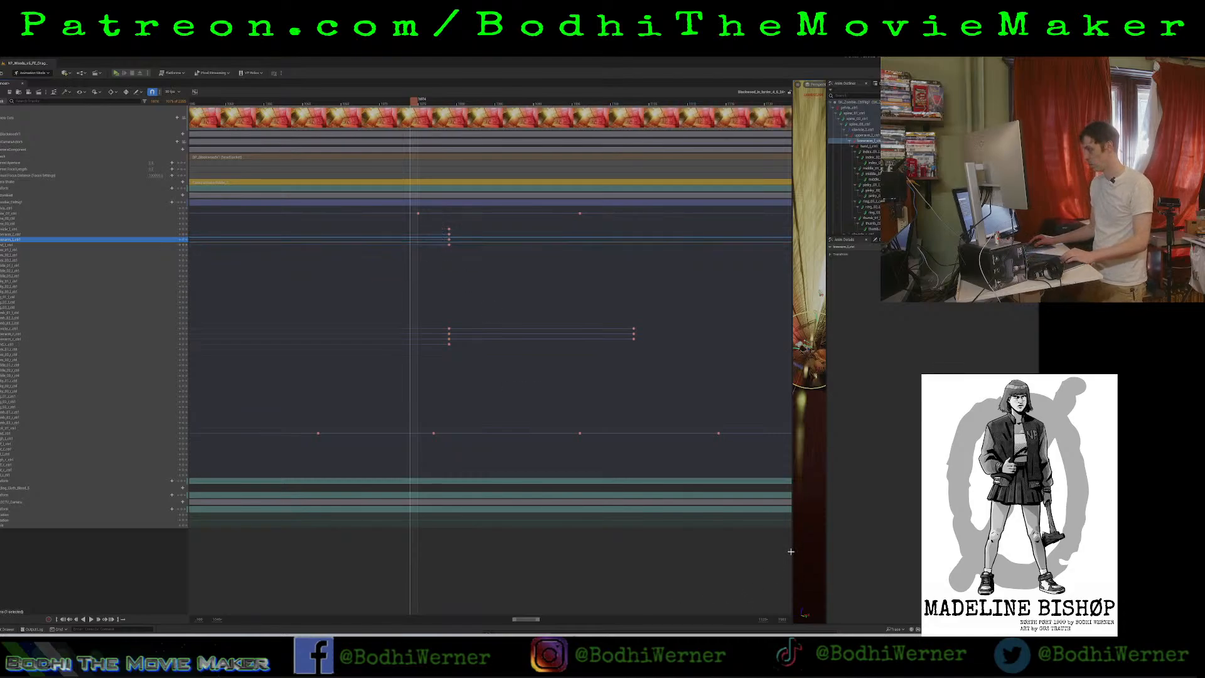
{"action": "left_click_drag", "start_coordinate": [790, 551], "coordinate": [204, 539]}
Play forward to the raised-torso frame, rotate the left clavicle to swing the arm inward, and key it.
{"action": "key", "text": "r"}
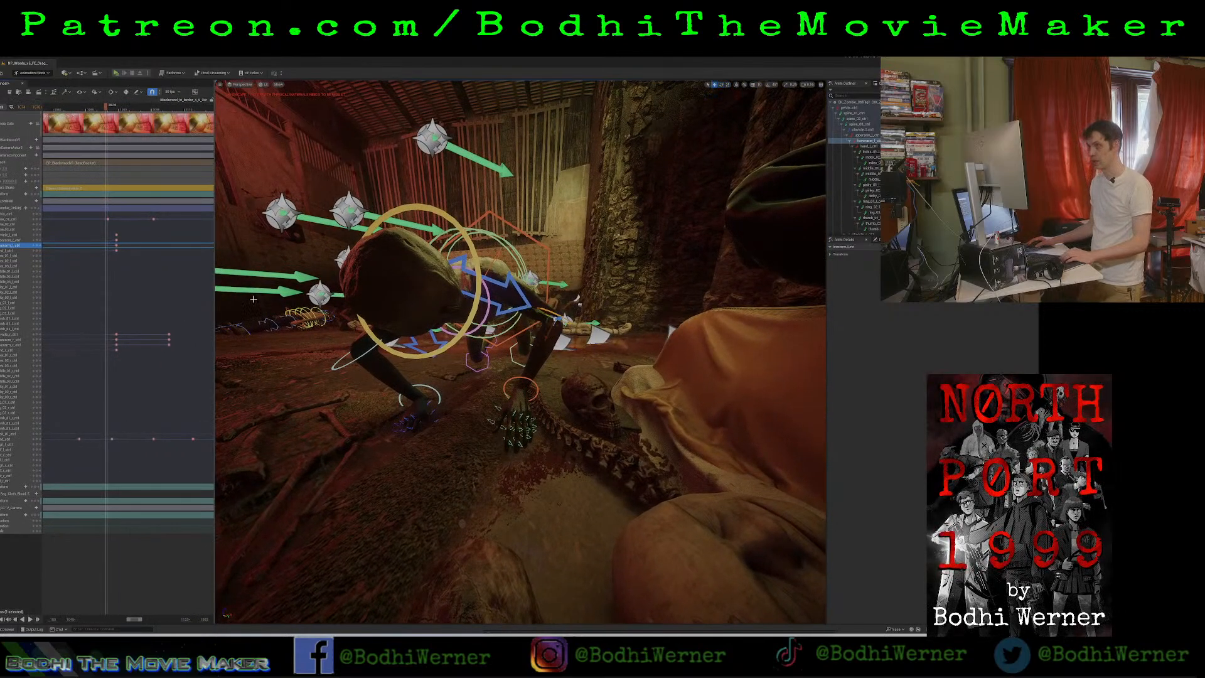
{"action": "key", "text": "e"}
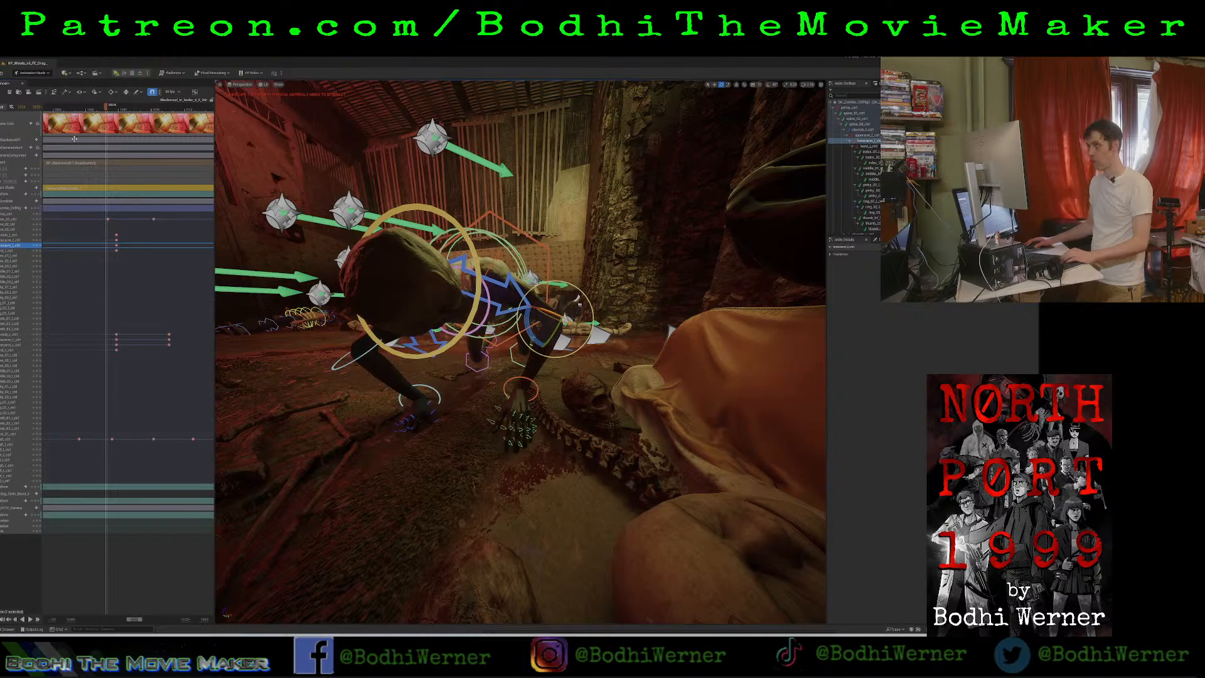
{"action": "key", "text": "space"}
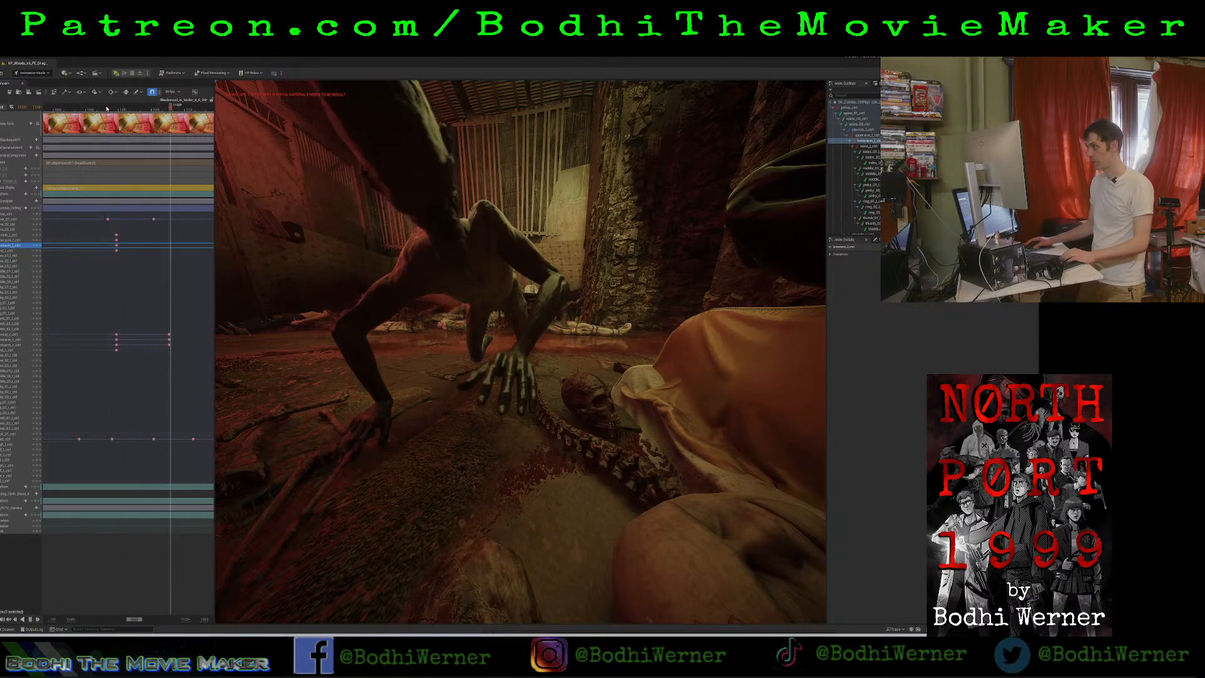
{"action": "key", "text": "space"}
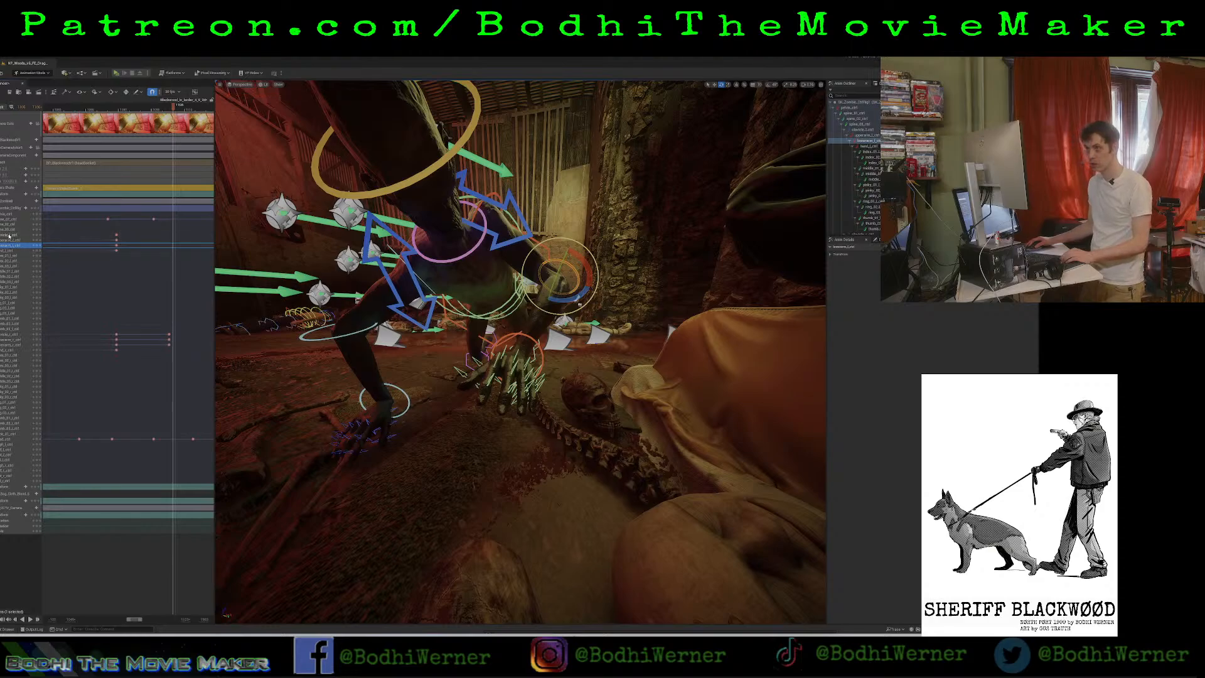
{"action": "left_click", "coordinate": [397, 212]}
{"action": "left_click_drag", "start_coordinate": [499, 288], "coordinate": [454, 316]}
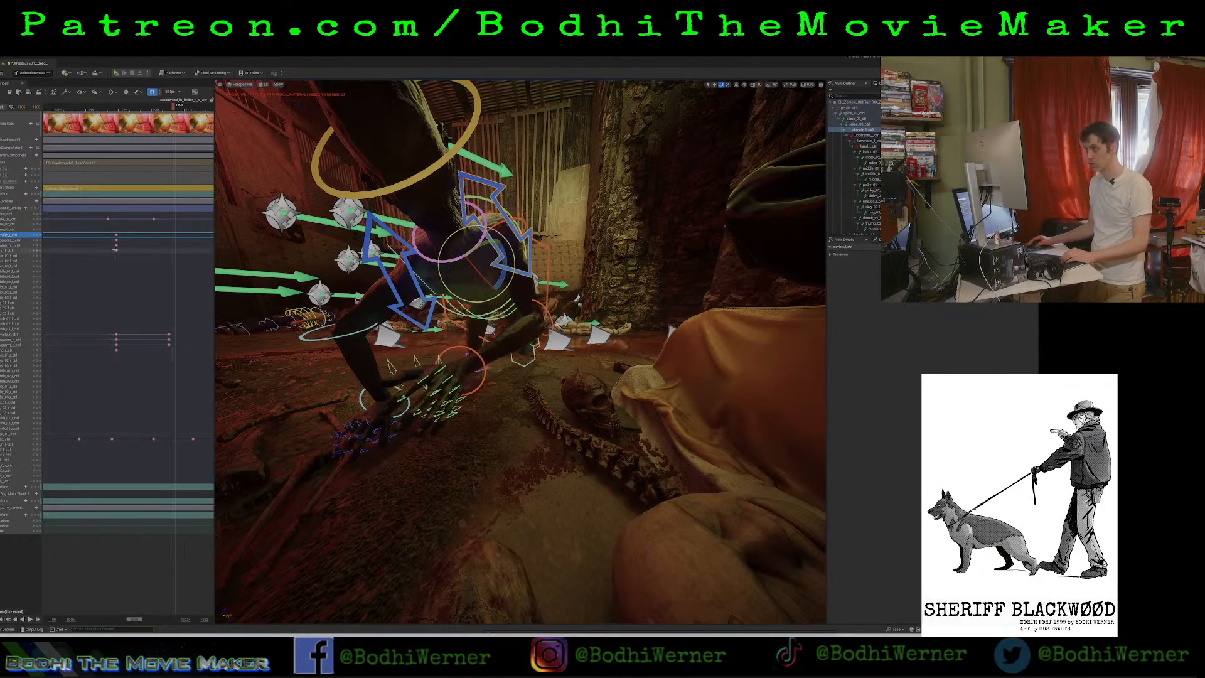
{"action": "left_click", "coordinate": [38, 234]}
Rotate the left upper arm and lower arm to straighten the arm and plant its hand beside the skull, keying both.
{"action": "left_click", "coordinate": [18, 241]}
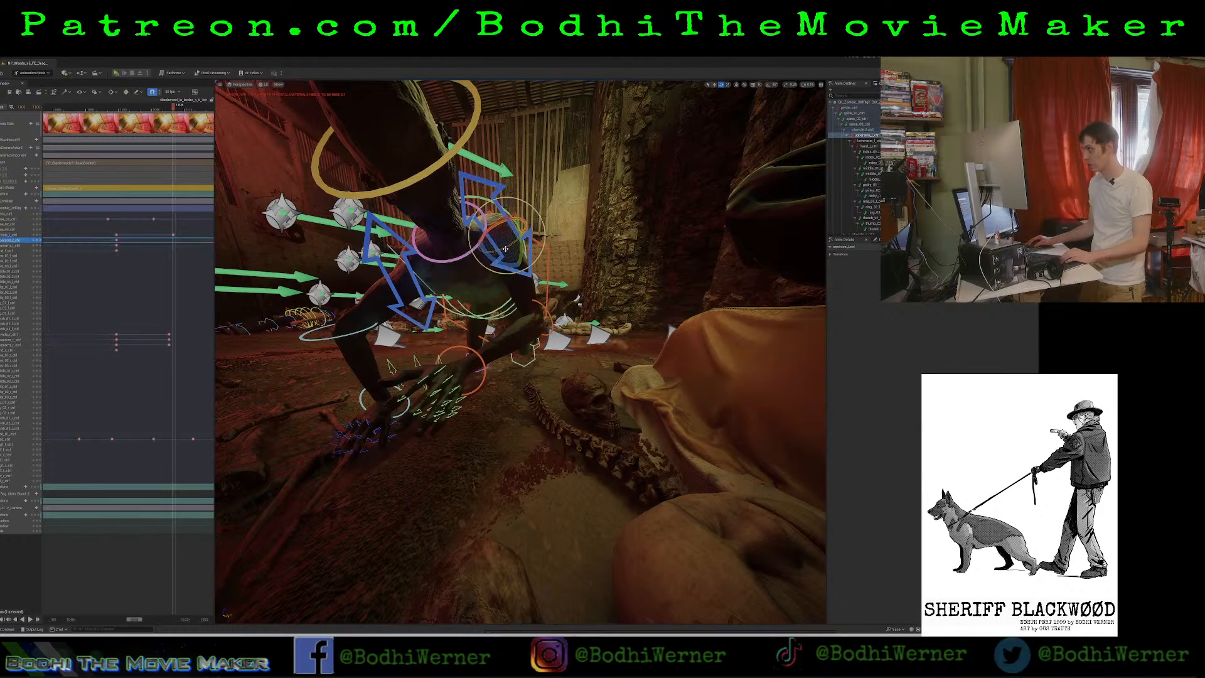
{"action": "left_click_drag", "start_coordinate": [505, 249], "coordinate": [477, 249]}
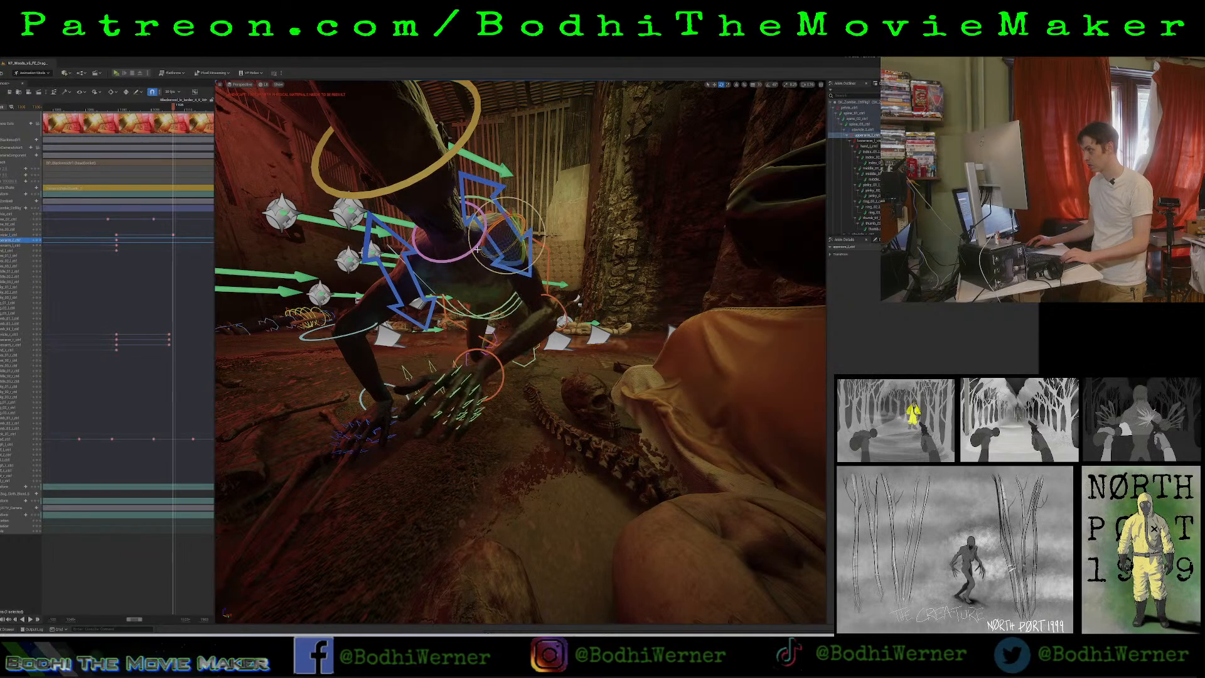
{"action": "left_click", "coordinate": [24, 246]}
{"action": "left_click_drag", "start_coordinate": [555, 341], "coordinate": [558, 321]}
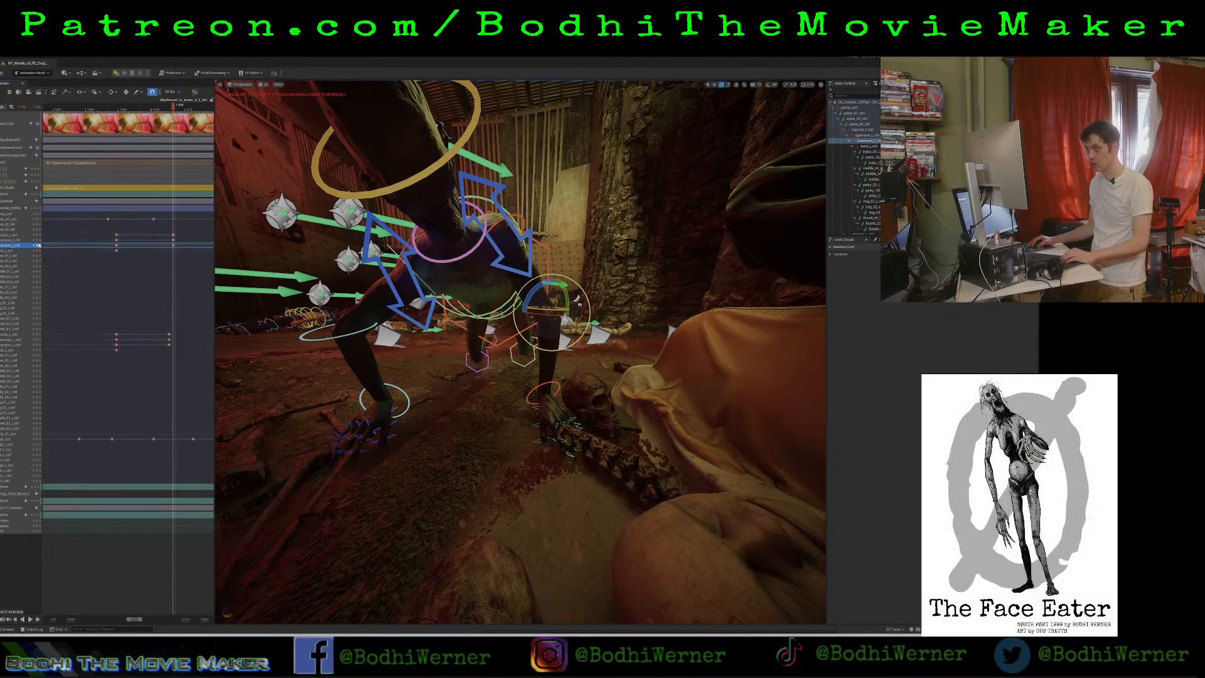
Shift both sets of left arm keyframes earlier to line up with the torso keyframes, and play back the timing.
{"action": "left_click_drag", "start_coordinate": [110, 232], "coordinate": [181, 267]}
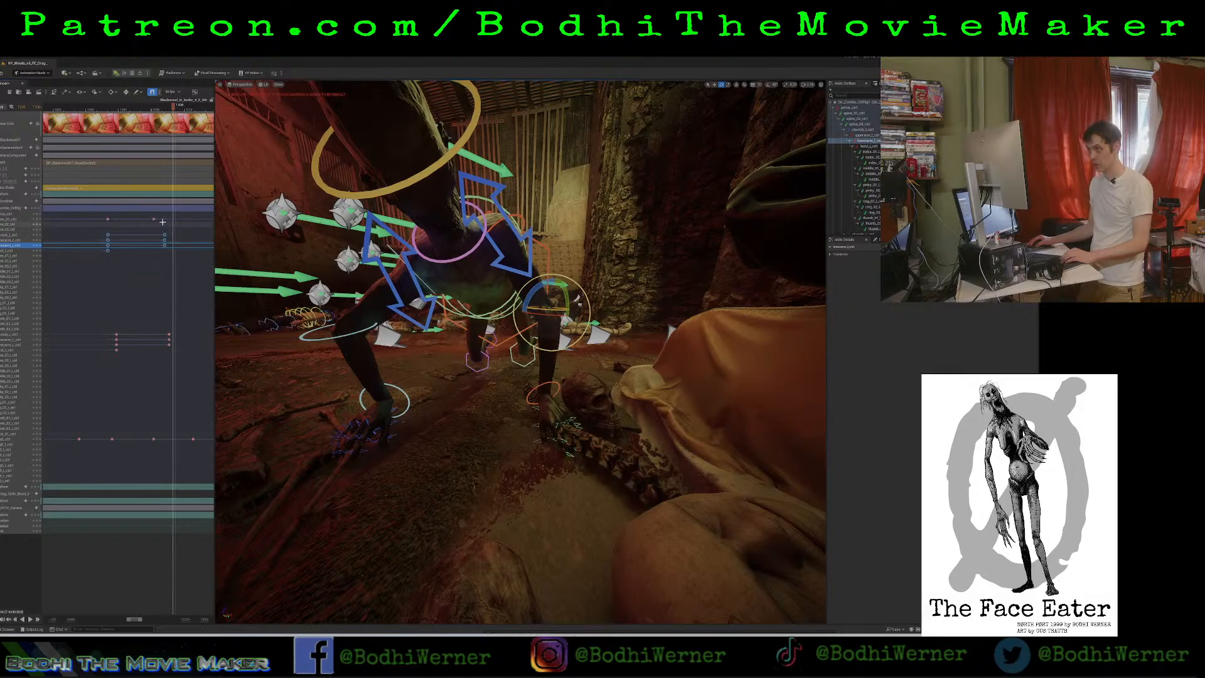
{"action": "left_click_drag", "start_coordinate": [162, 224], "coordinate": [178, 266]}
{"action": "left_click_drag", "start_coordinate": [161, 240], "coordinate": [153, 241]}
{"action": "left_click", "coordinate": [98, 240]}
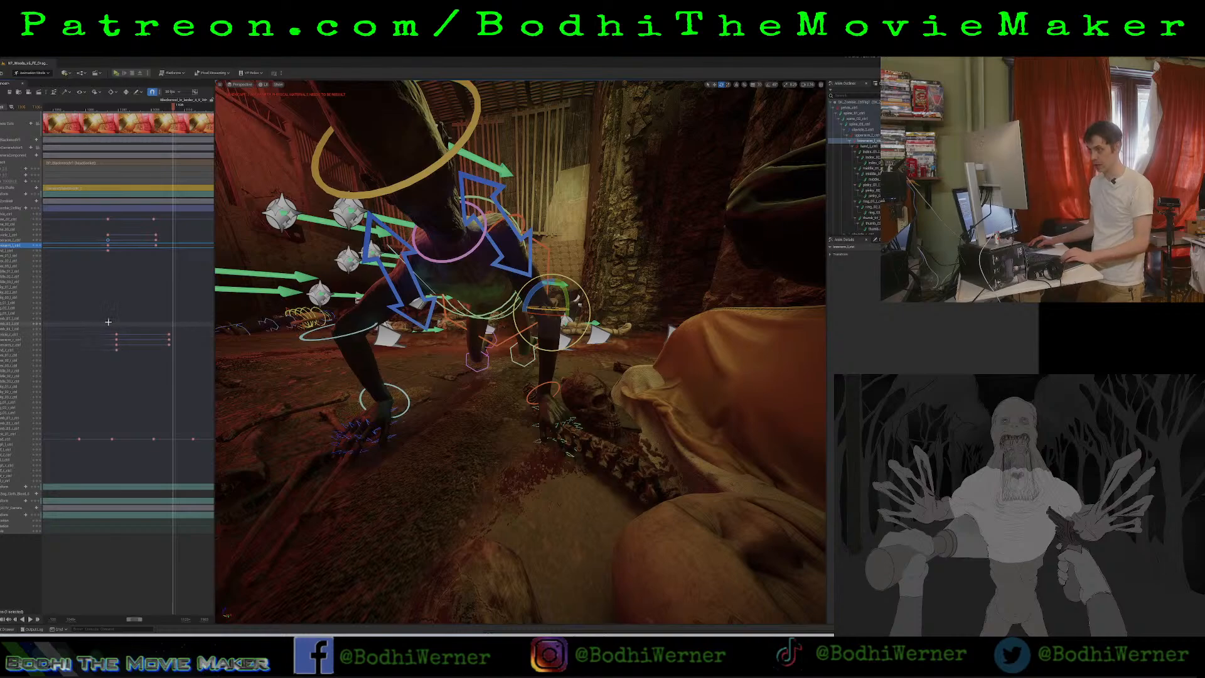
{"action": "left_click", "coordinate": [94, 108]}
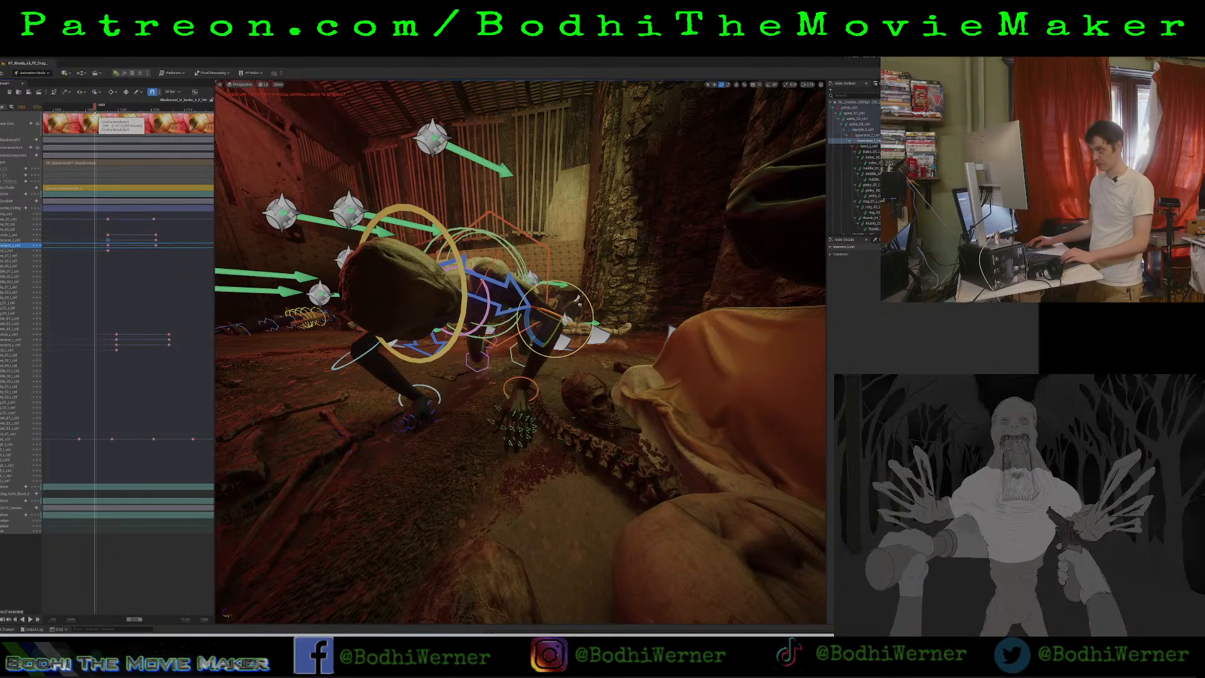
{"action": "key", "text": "space"}
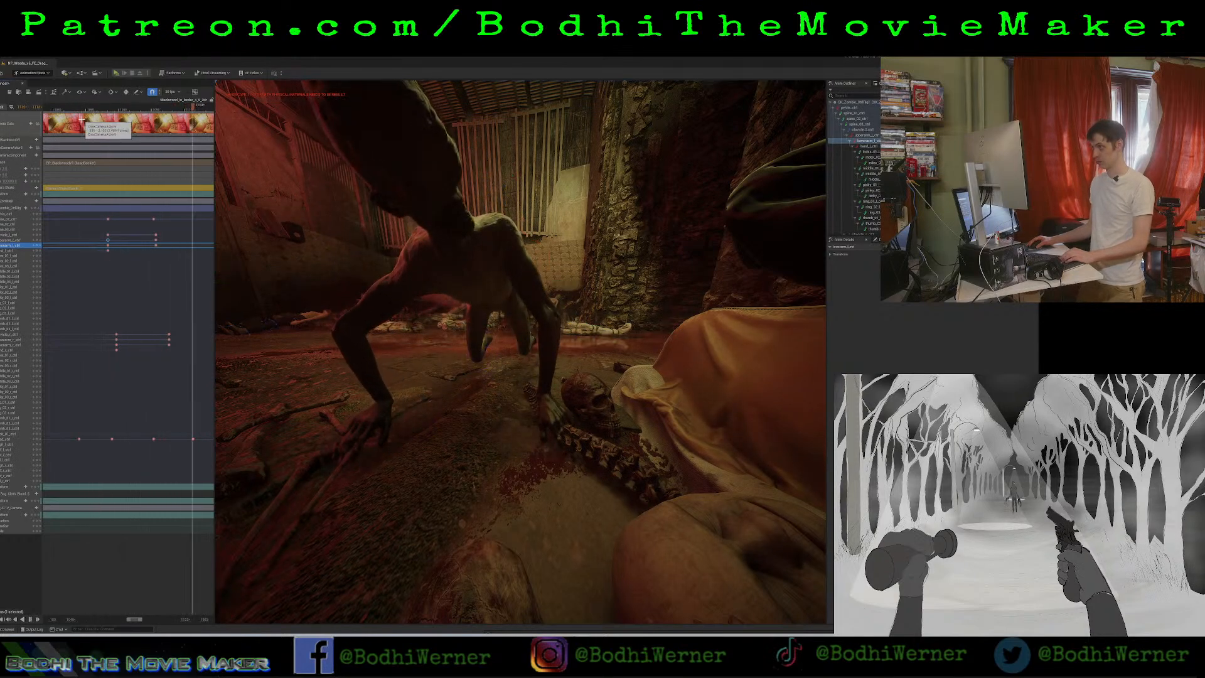
{"action": "key", "text": "space"}
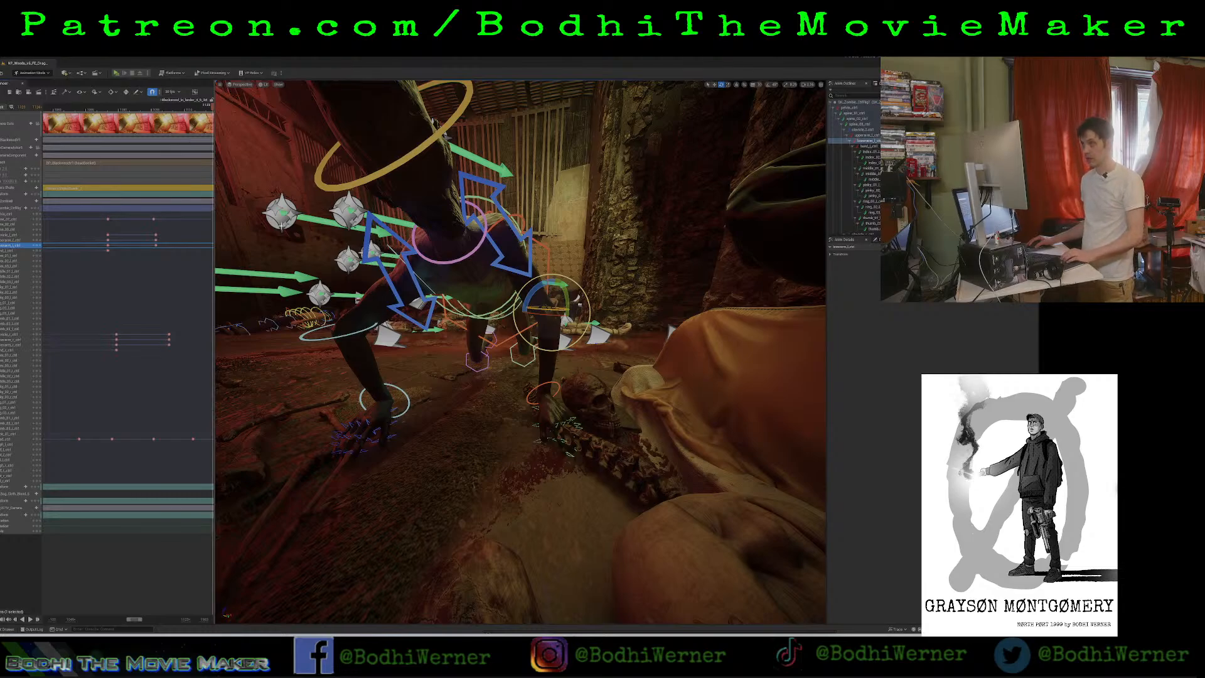
Duplicate both arms' keyframes for the lowered and raised poses at the next torso keyframe in the sequence.
{"action": "left_click_drag", "start_coordinate": [214, 223], "coordinate": [629, 242]}
{"action": "left_click_drag", "start_coordinate": [555, 243], "coordinate": [253, 246]}
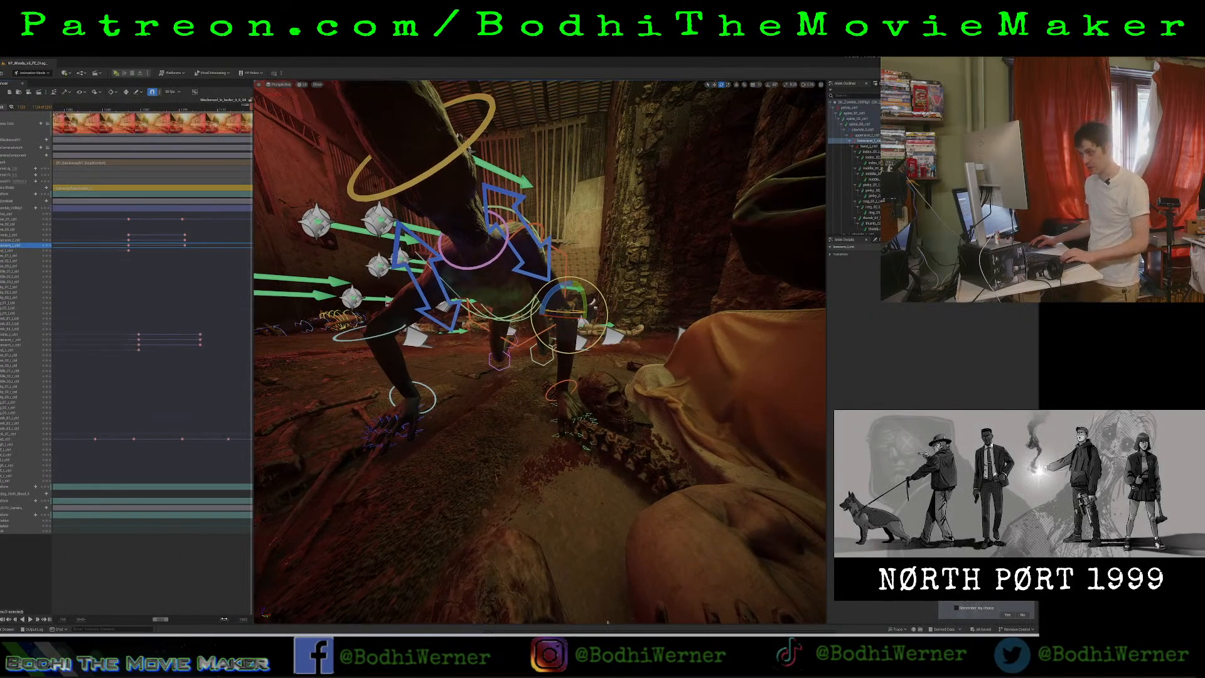
{"action": "left_click_drag", "start_coordinate": [224, 619], "coordinate": [282, 620]}
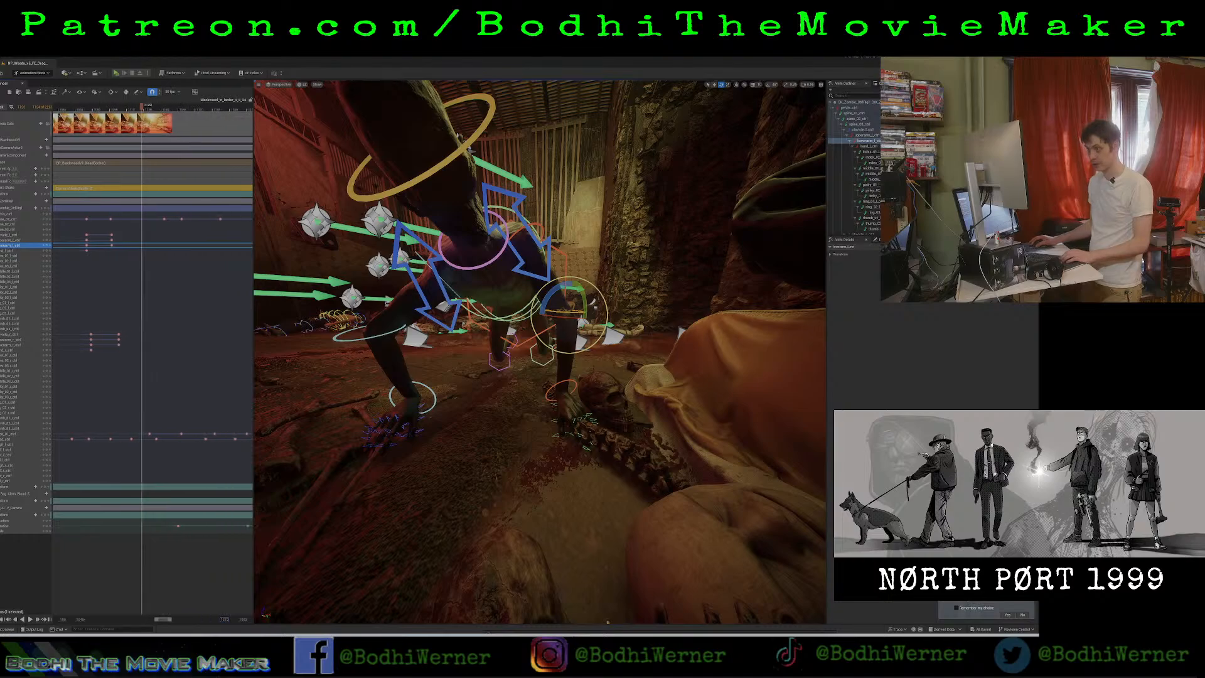
{"action": "key", "text": "space"}
{"action": "key", "text": "space"}
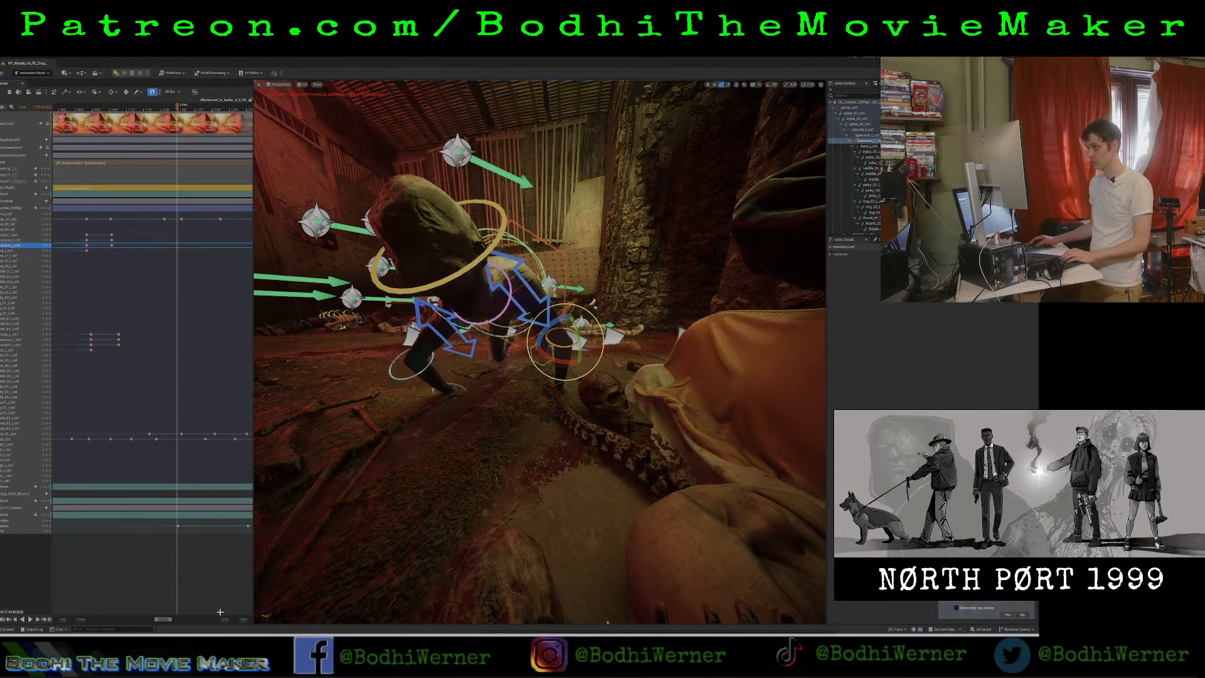
{"action": "left_click_drag", "start_coordinate": [177, 108], "coordinate": [164, 119]}
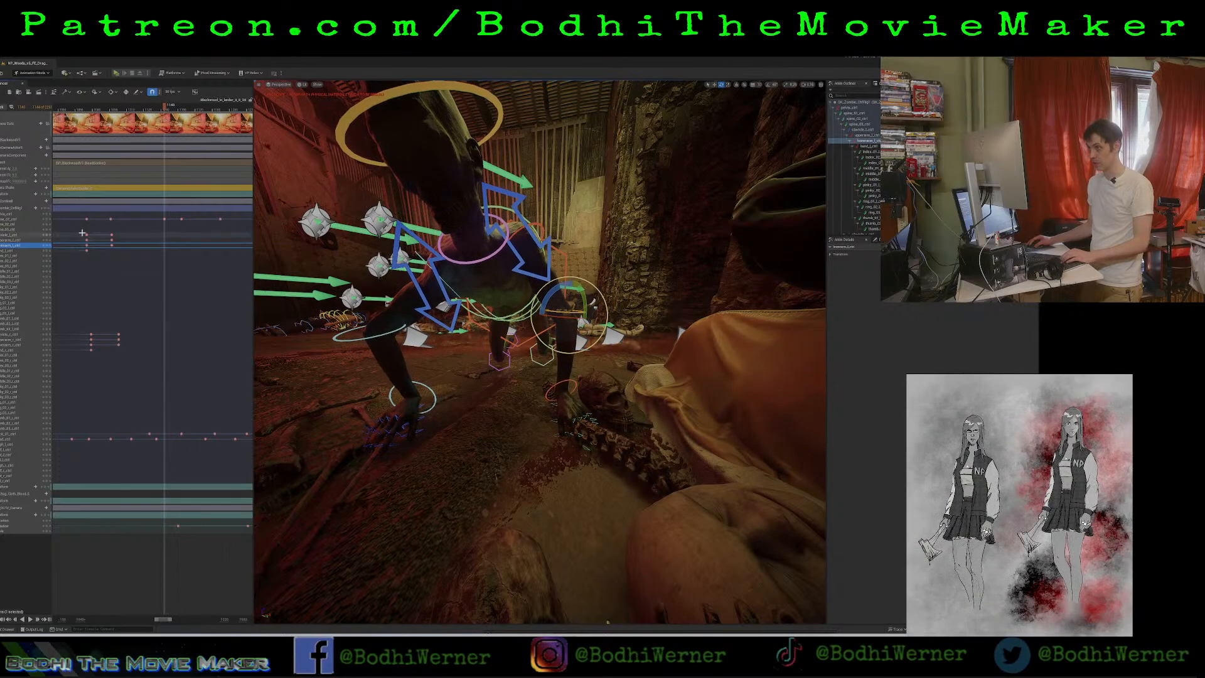
{"action": "left_click_drag", "start_coordinate": [81, 232], "coordinate": [128, 376]}
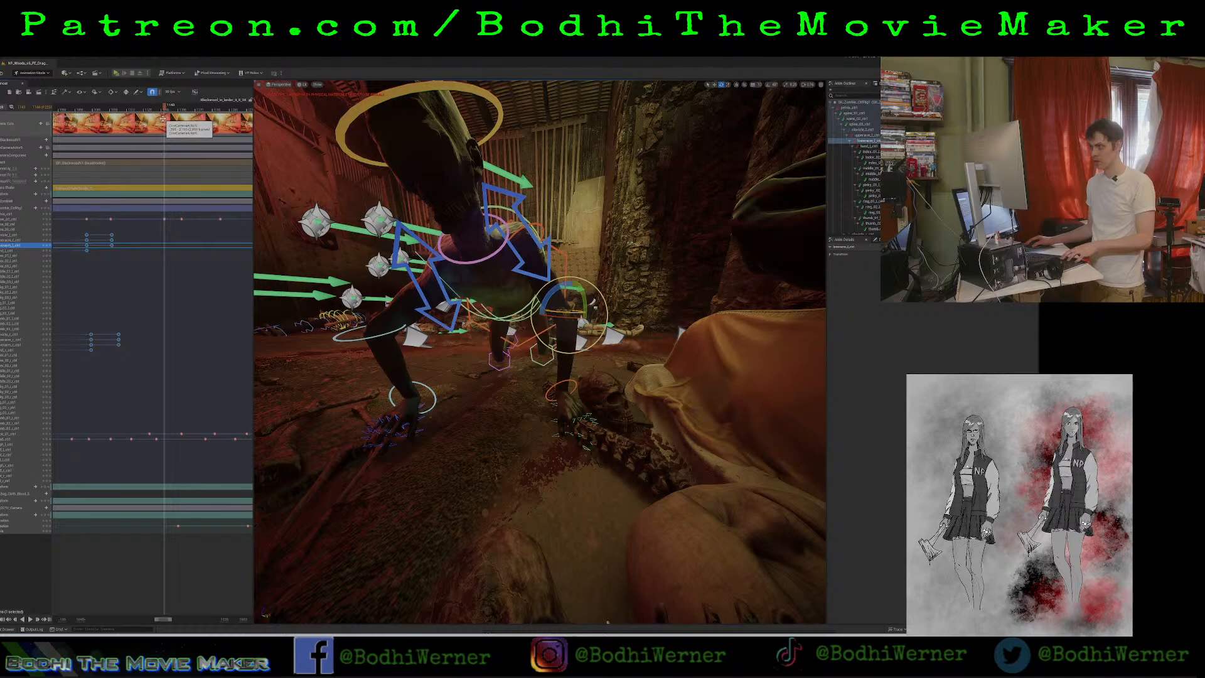
{"action": "key", "text": "ctrl+v"}
Move the second set of pasted arm keyframes earlier to line up with the torso keyframe that follows.
{"action": "left_click_drag", "start_coordinate": [182, 228], "coordinate": [212, 374]}
{"action": "left_click_drag", "start_coordinate": [189, 235], "coordinate": [179, 237]}
{"action": "mouse_move", "coordinate": [182, 323]}
{"action": "left_mouse_down"}
{"action": "mouse_move", "coordinate": [197, 362]}
{"action": "mouse_move", "coordinate": [182, 335]}
{"action": "left_mouse_up"}
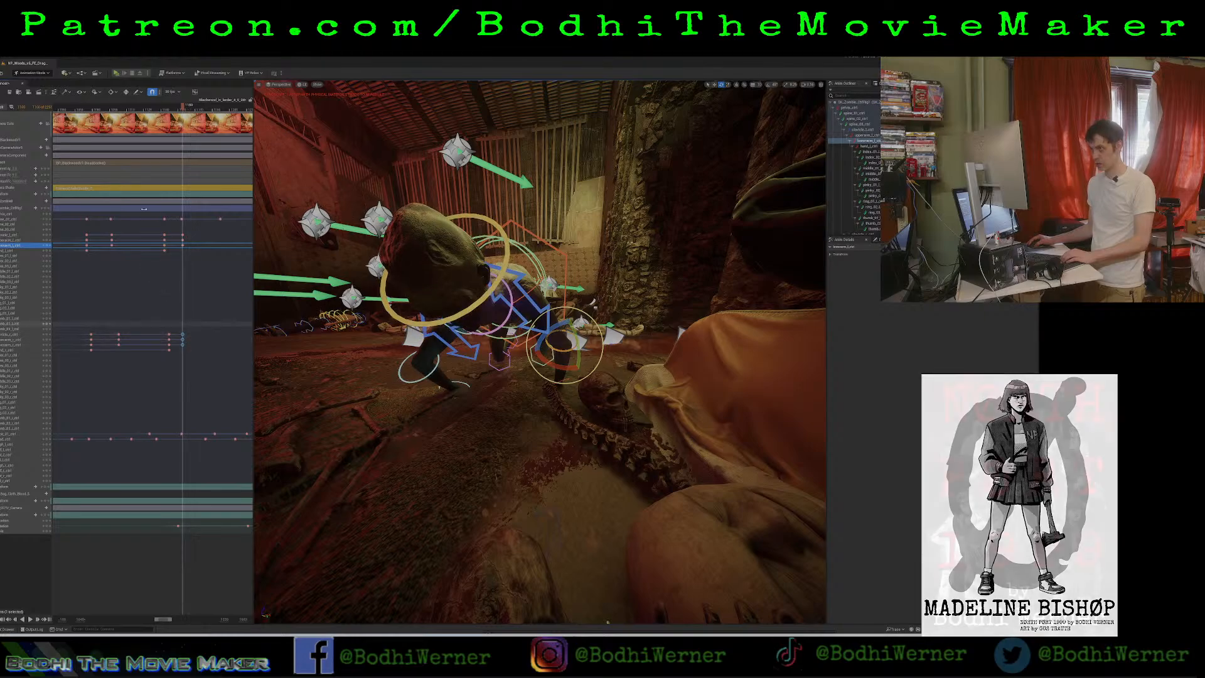
Play back the crawl in the viewport to check the timing of the duplicated arm keyframes against the torso.
{"action": "left_click_drag", "start_coordinate": [157, 229], "coordinate": [201, 382]}
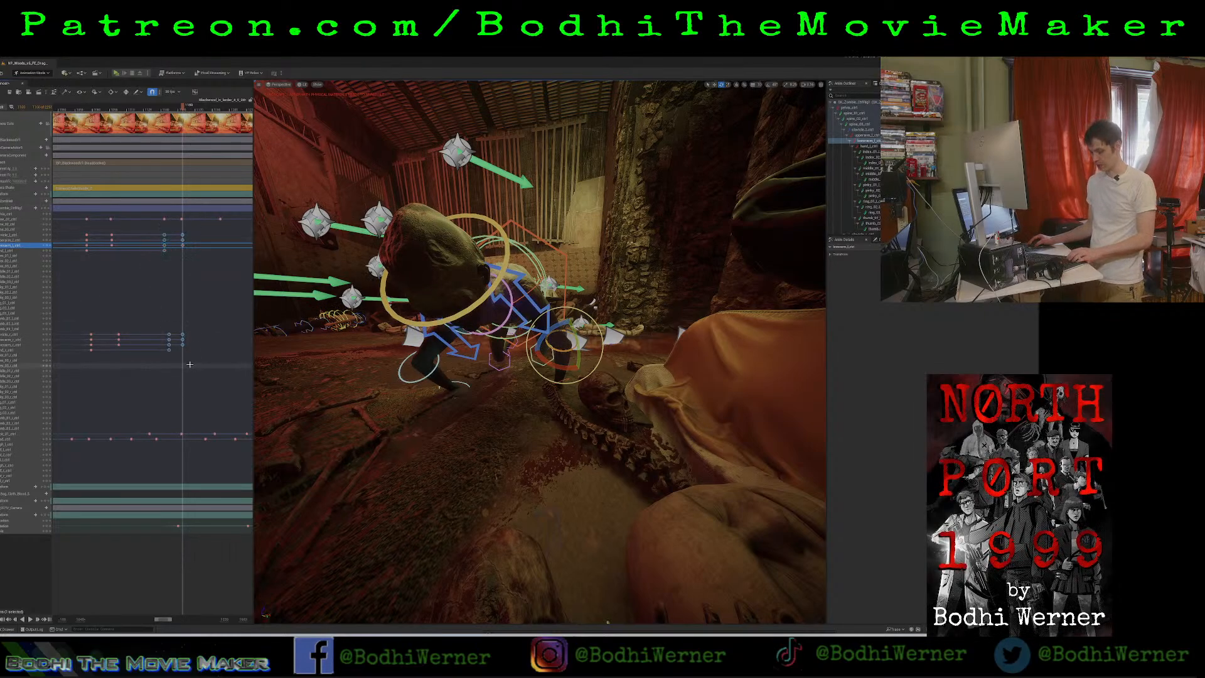
{"action": "left_click_drag", "start_coordinate": [162, 620], "coordinate": [154, 620]}
{"action": "key", "text": "space"}
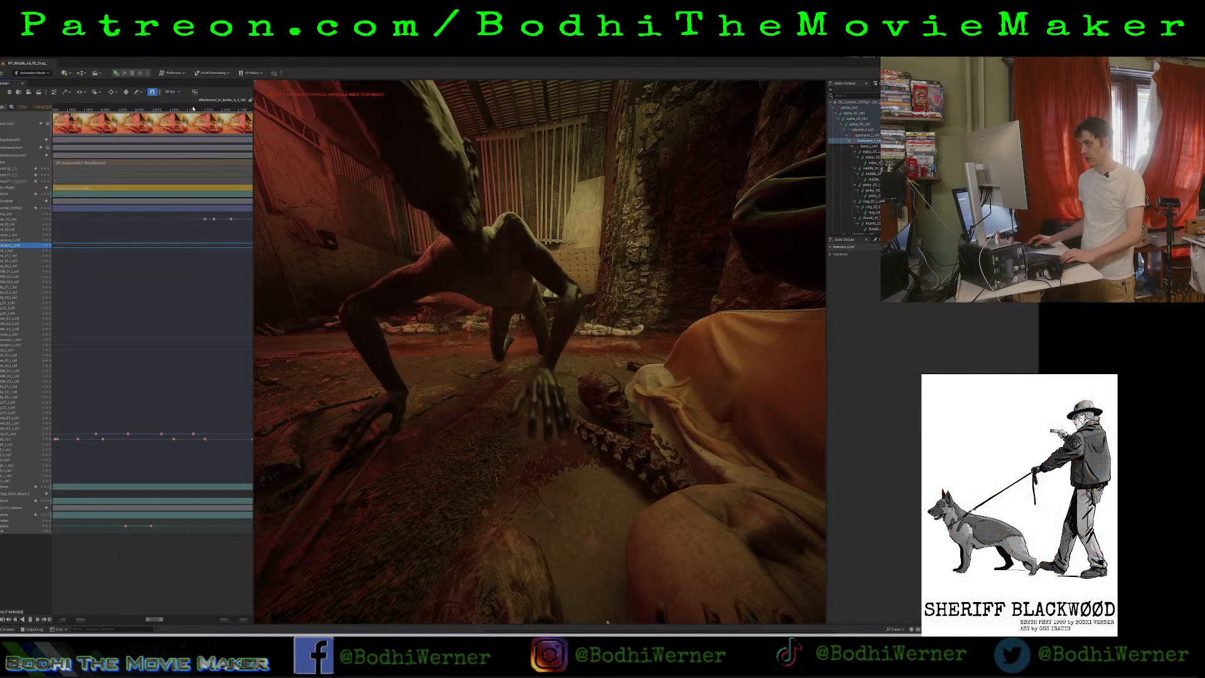
{"action": "key", "text": "space"}
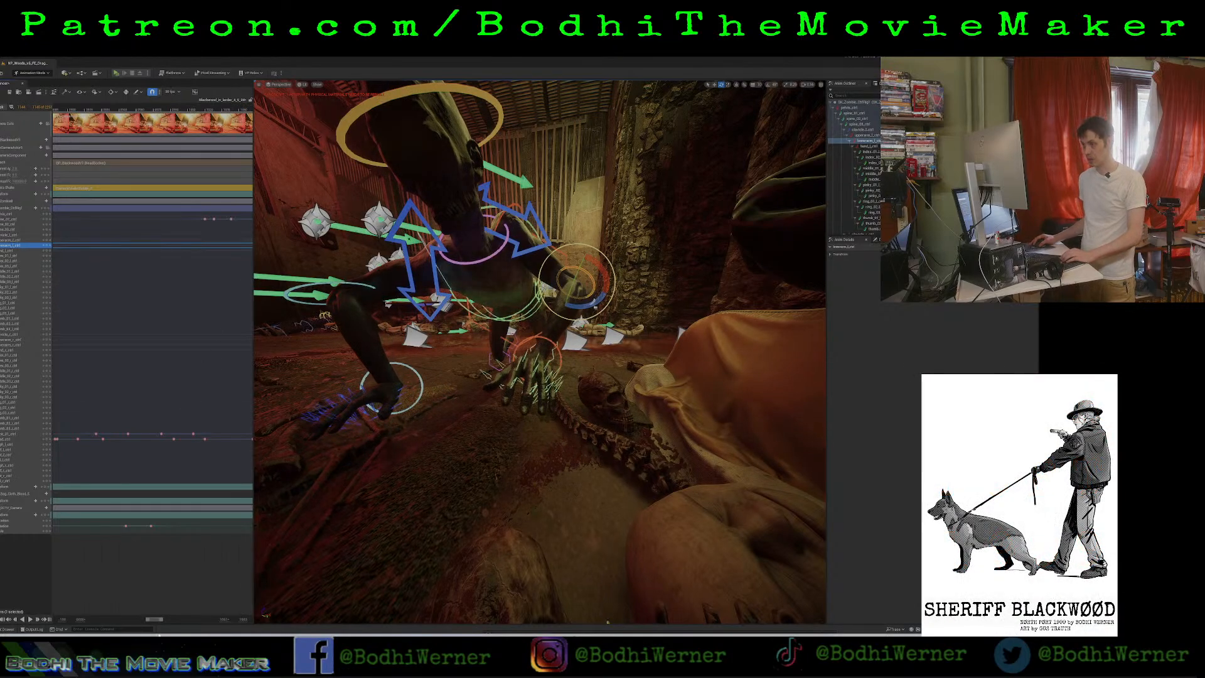
{"action": "left_click_drag", "start_coordinate": [156, 621], "coordinate": [165, 620]}
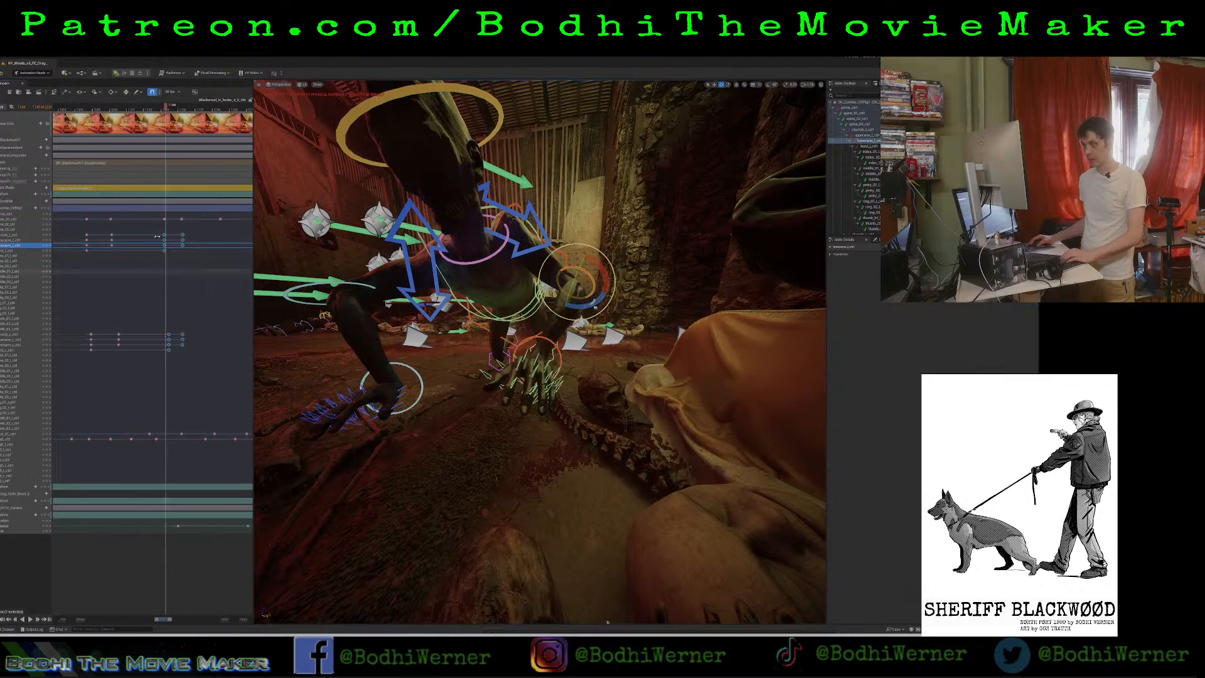
{"action": "left_click_drag", "start_coordinate": [110, 231], "coordinate": [128, 349]}
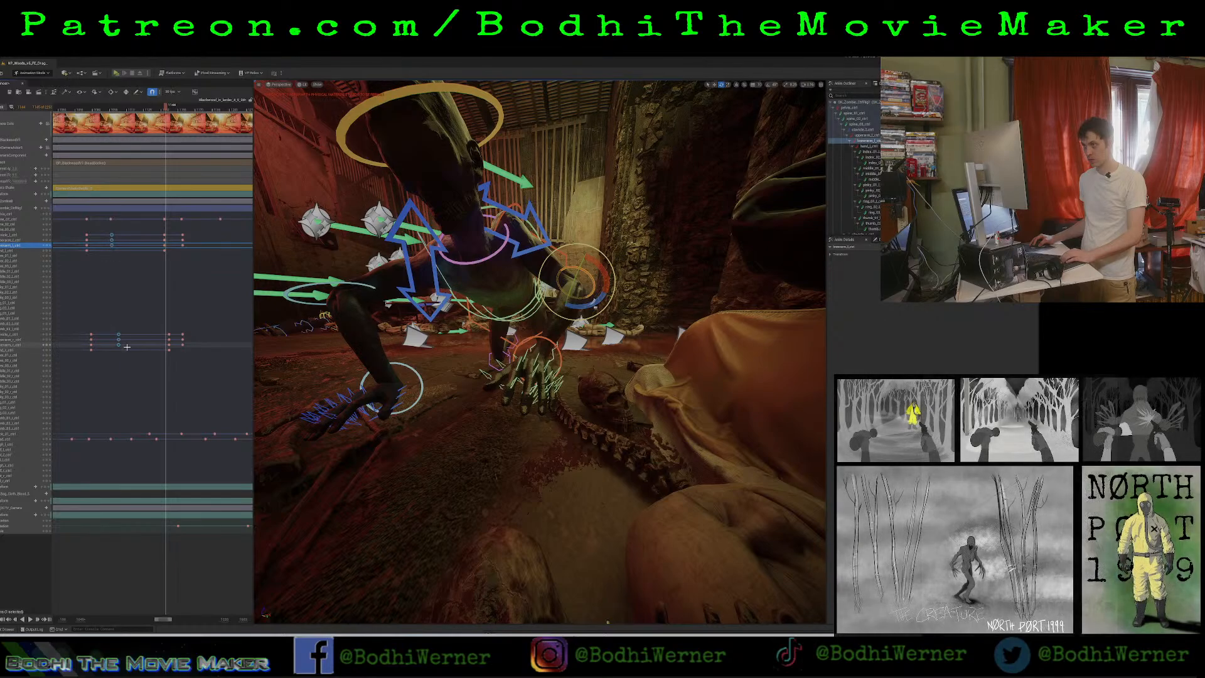
{"action": "key", "text": "space"}
{"action": "key", "text": "space"}
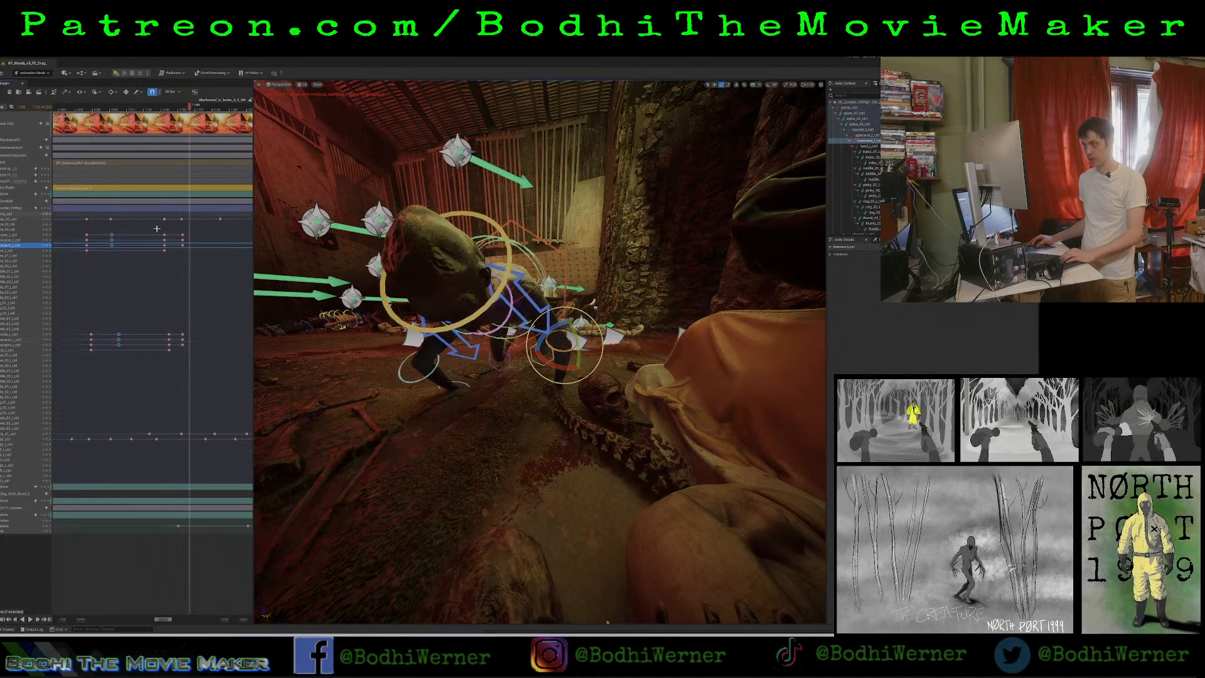
Cut the final set of both arms' keyframes from the timeline, keeping the set just before it.
{"action": "left_click_drag", "start_coordinate": [157, 227], "coordinate": [195, 355]}
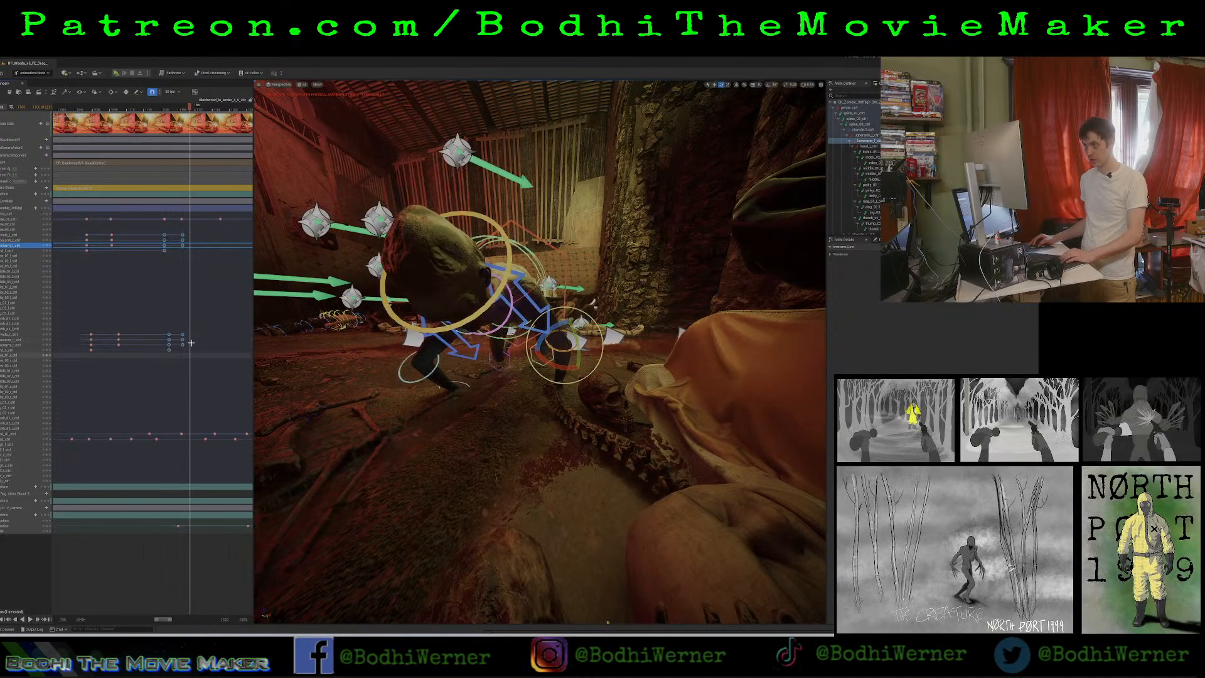
{"action": "left_click_drag", "start_coordinate": [160, 229], "coordinate": [176, 351]}
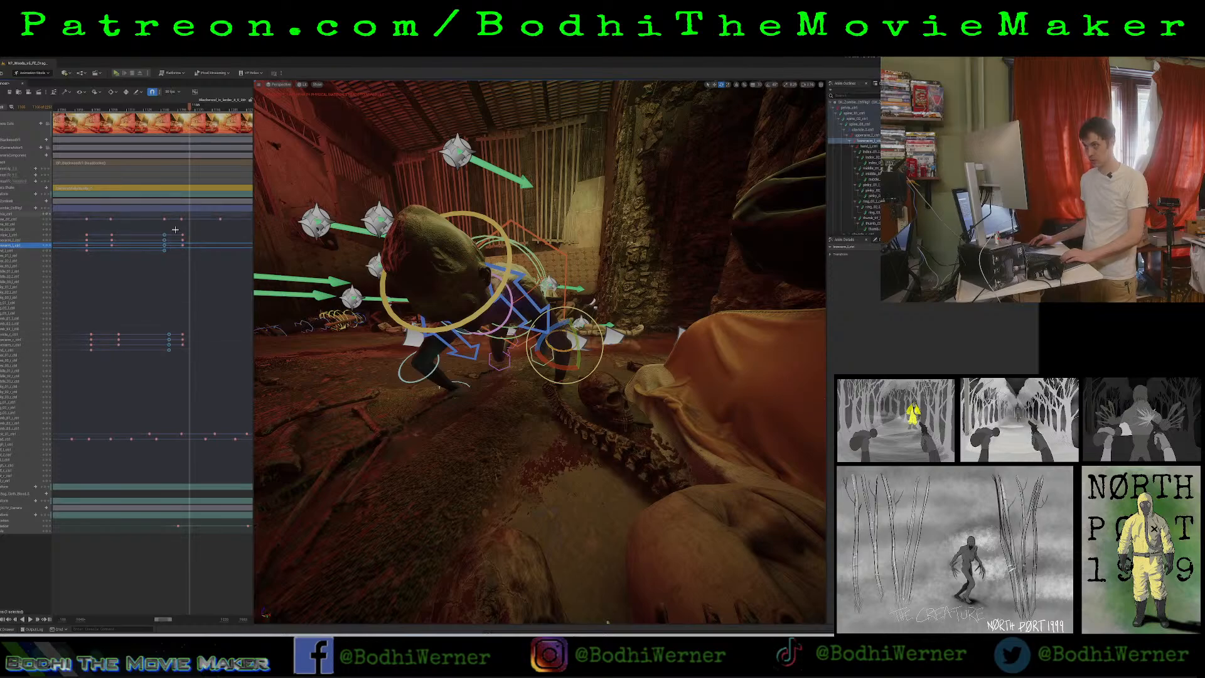
{"action": "left_click_drag", "start_coordinate": [178, 226], "coordinate": [195, 351]}
{"action": "key", "text": "Delete"}
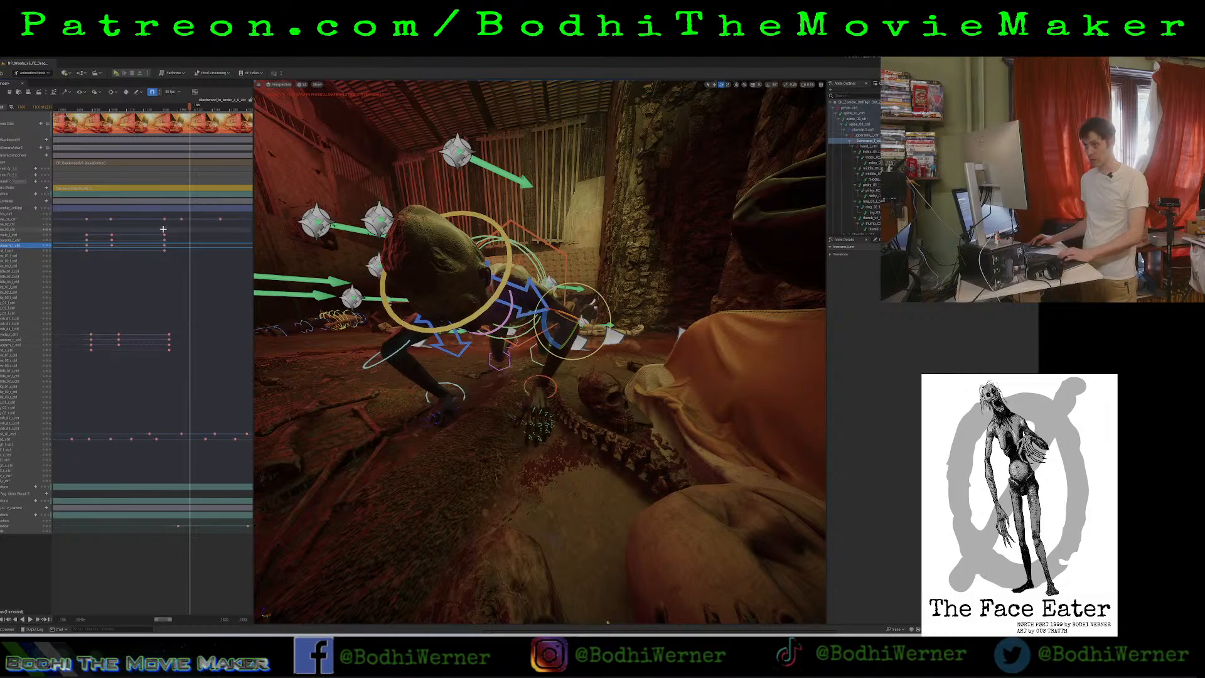
Move the remaining last arm keyframes later to the next torso keyframe, and paste the cut arm keyframes at the preceding torso keyframe.
{"action": "left_click_drag", "start_coordinate": [162, 229], "coordinate": [185, 333]}
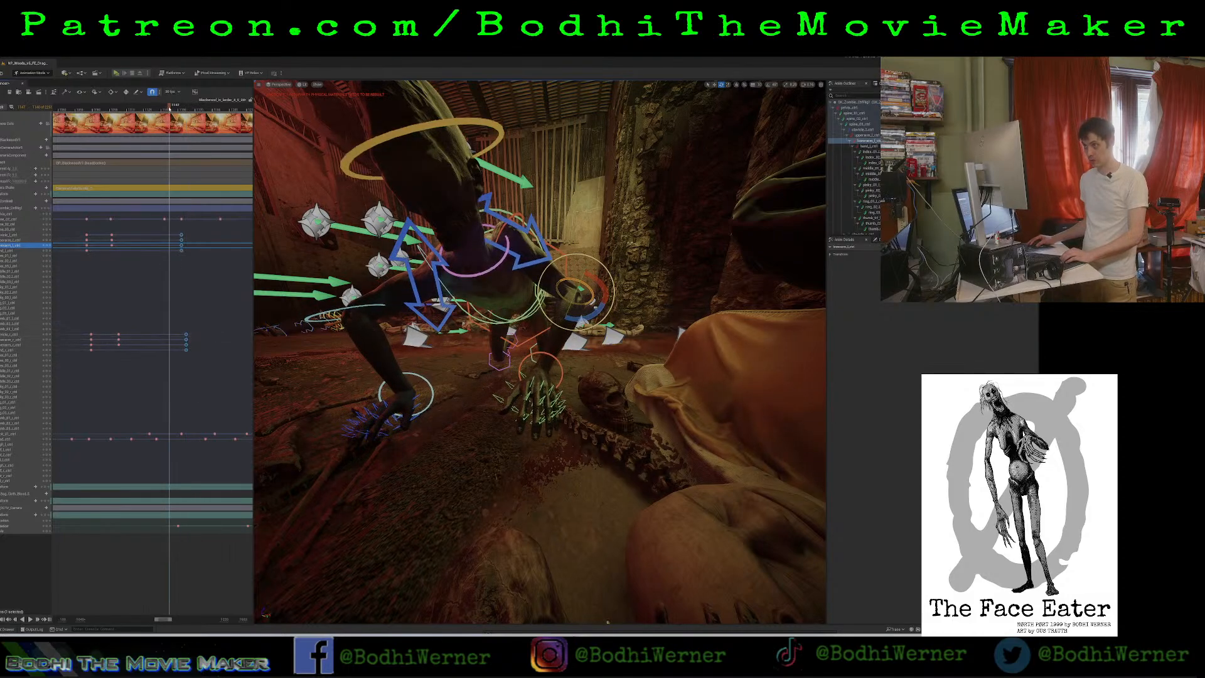
{"action": "left_click_drag", "start_coordinate": [169, 108], "coordinate": [84, 138]}
{"action": "key", "text": "ctrl+v"}
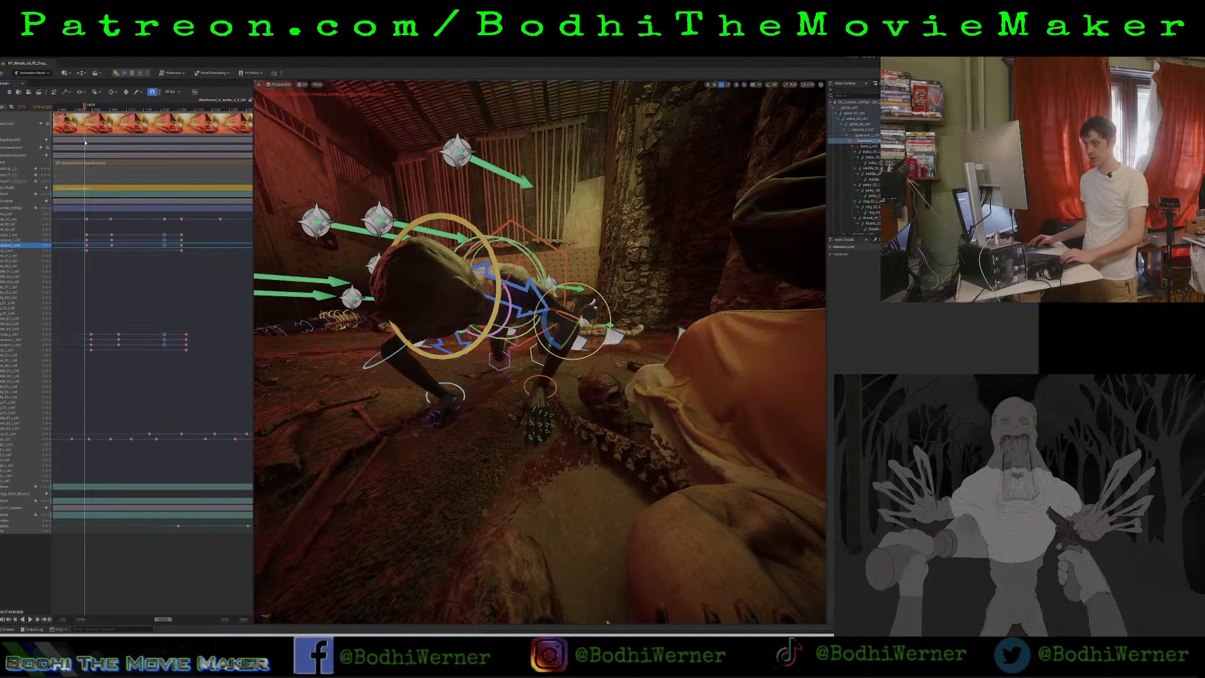
{"action": "key", "text": "space"}
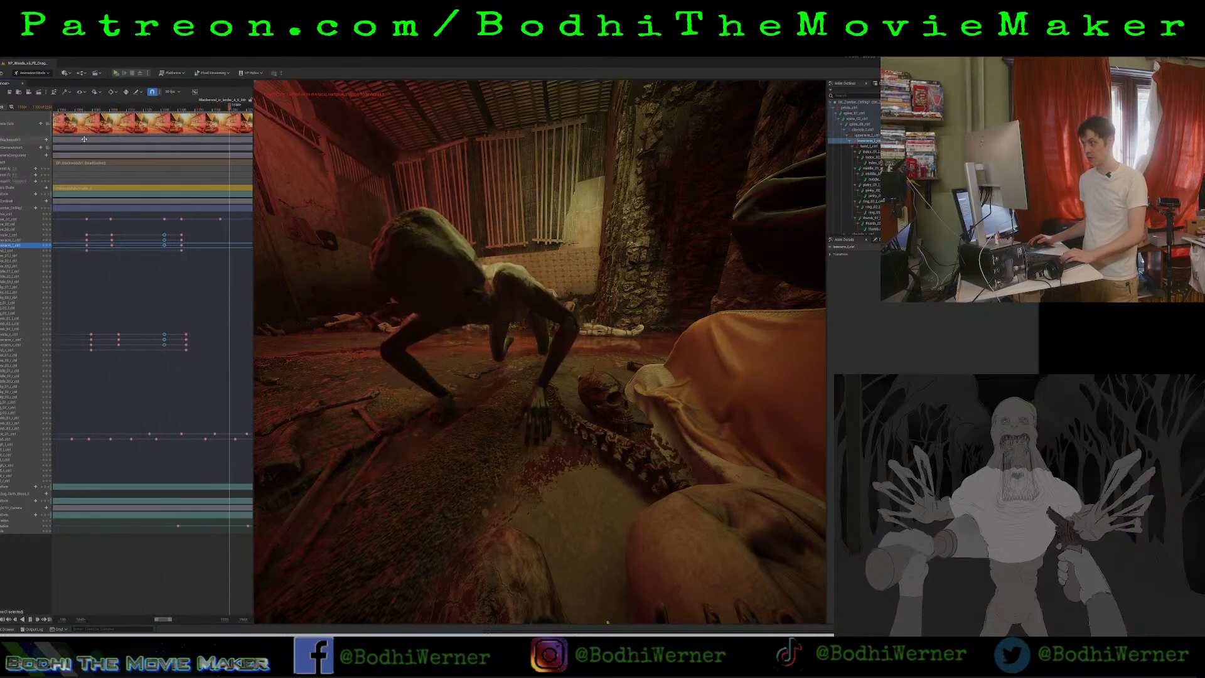
{"action": "key", "text": "space"}
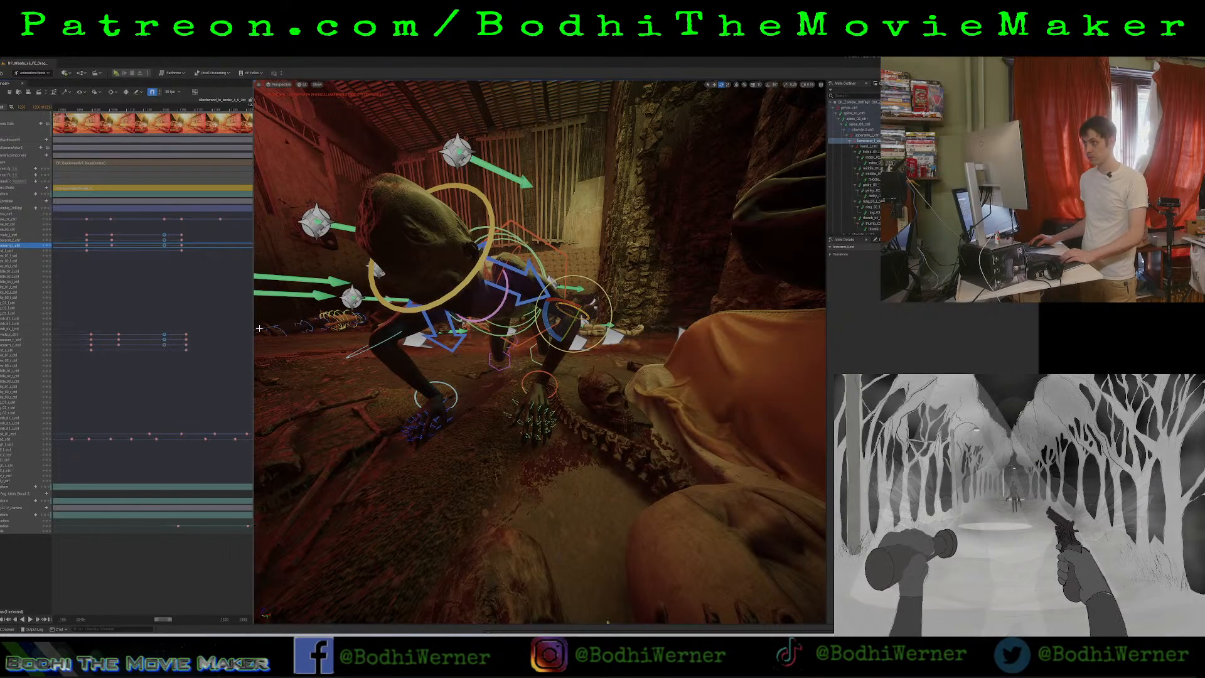
Widen the timeline, play back the section following the last arm keyframes, and select the final set of keyframes for both arms.
{"action": "left_click_drag", "start_coordinate": [251, 329], "coordinate": [349, 329]}
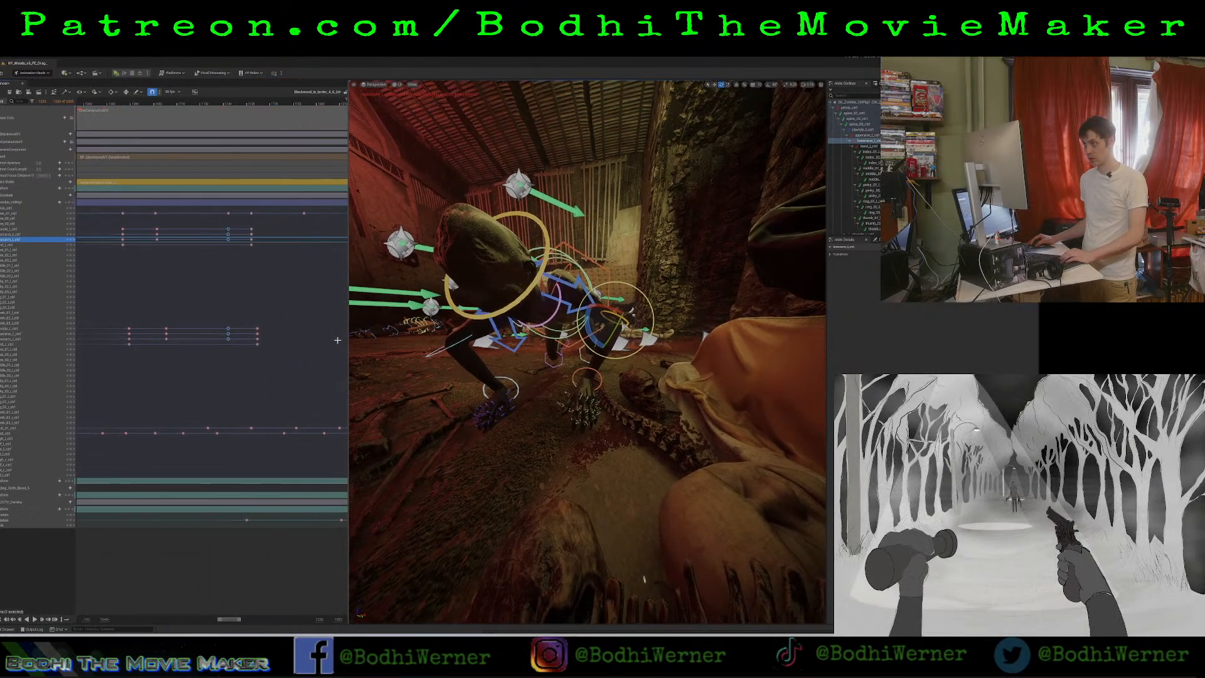
{"action": "left_click_drag", "start_coordinate": [229, 618], "coordinate": [236, 618]}
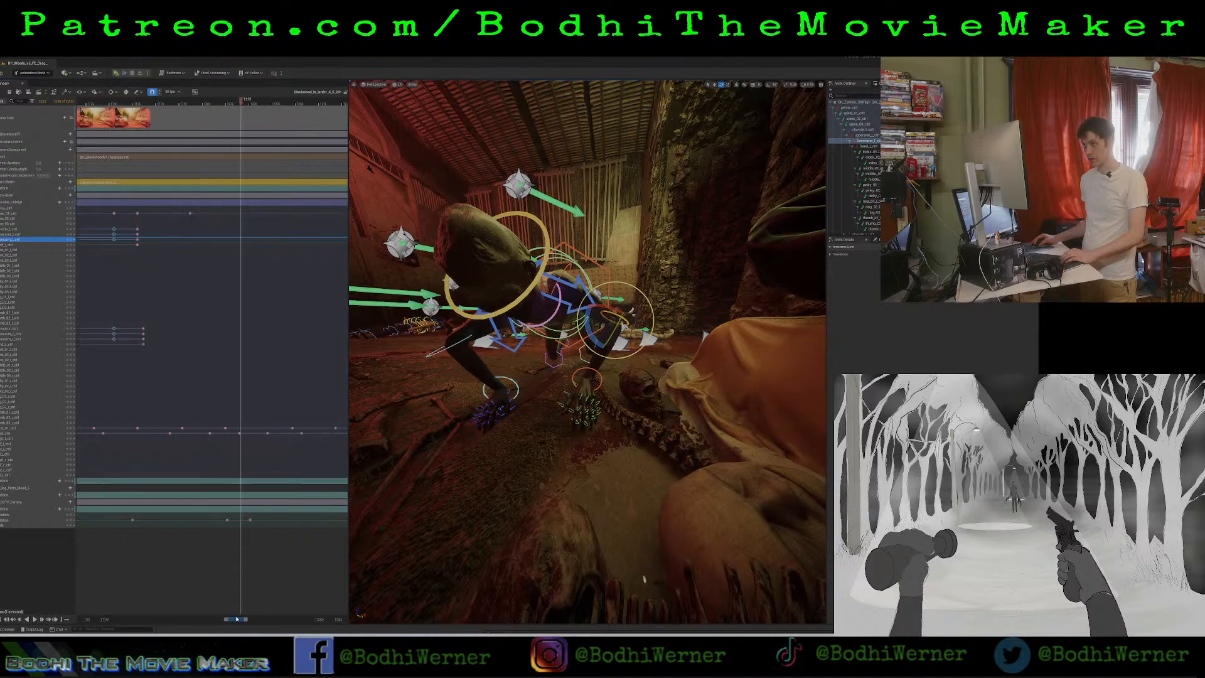
{"action": "key", "text": "space"}
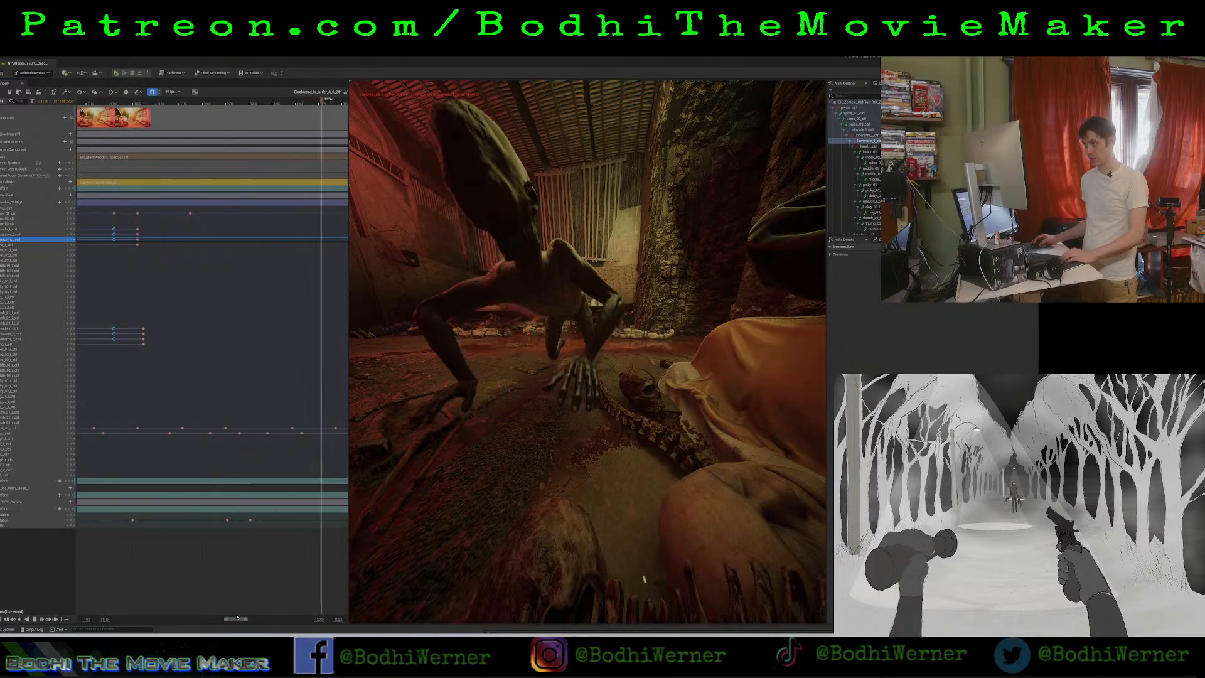
{"action": "key", "text": "space"}
{"action": "left_click_drag", "start_coordinate": [133, 224], "coordinate": [161, 375]}
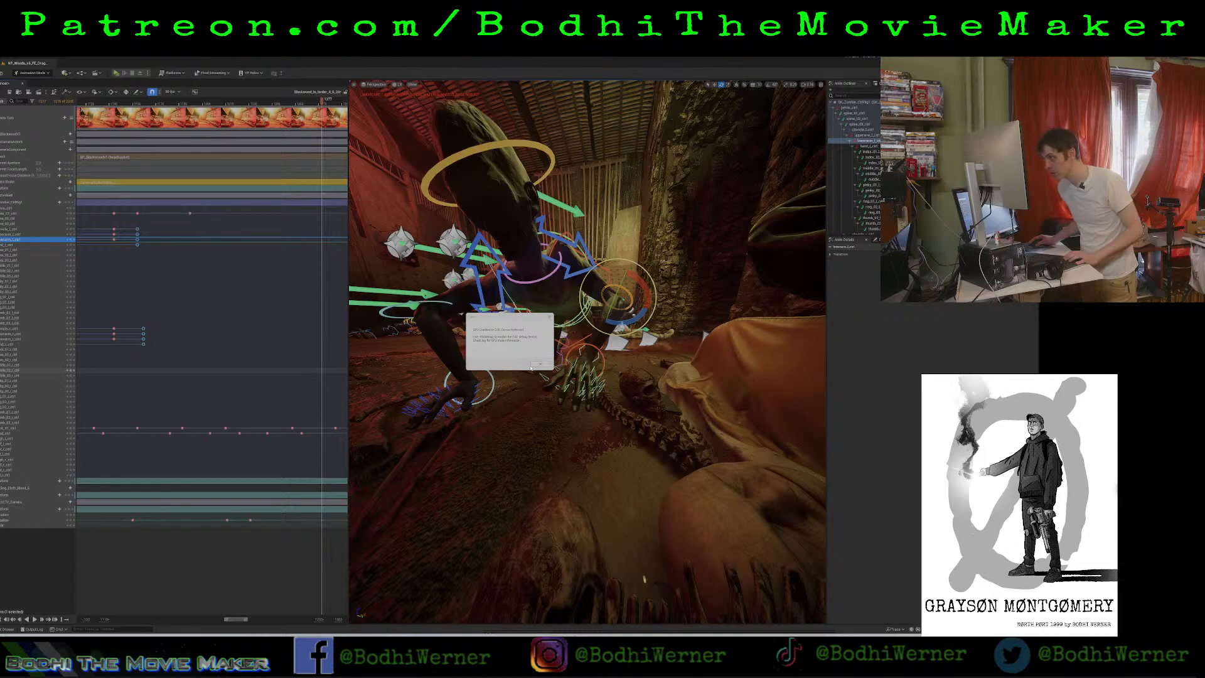
Dismiss the error message, send the crash report and restart the editor.
{"action": "left_click", "coordinate": [539, 365]}
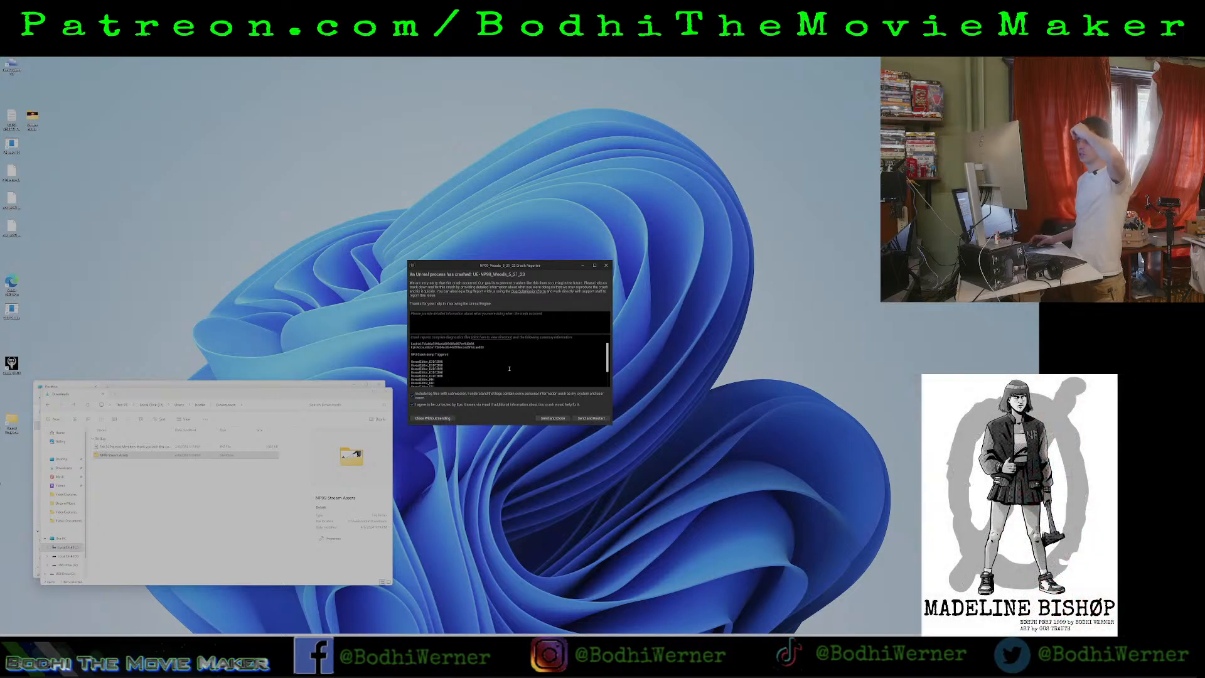
{"action": "left_click", "coordinate": [577, 419]}
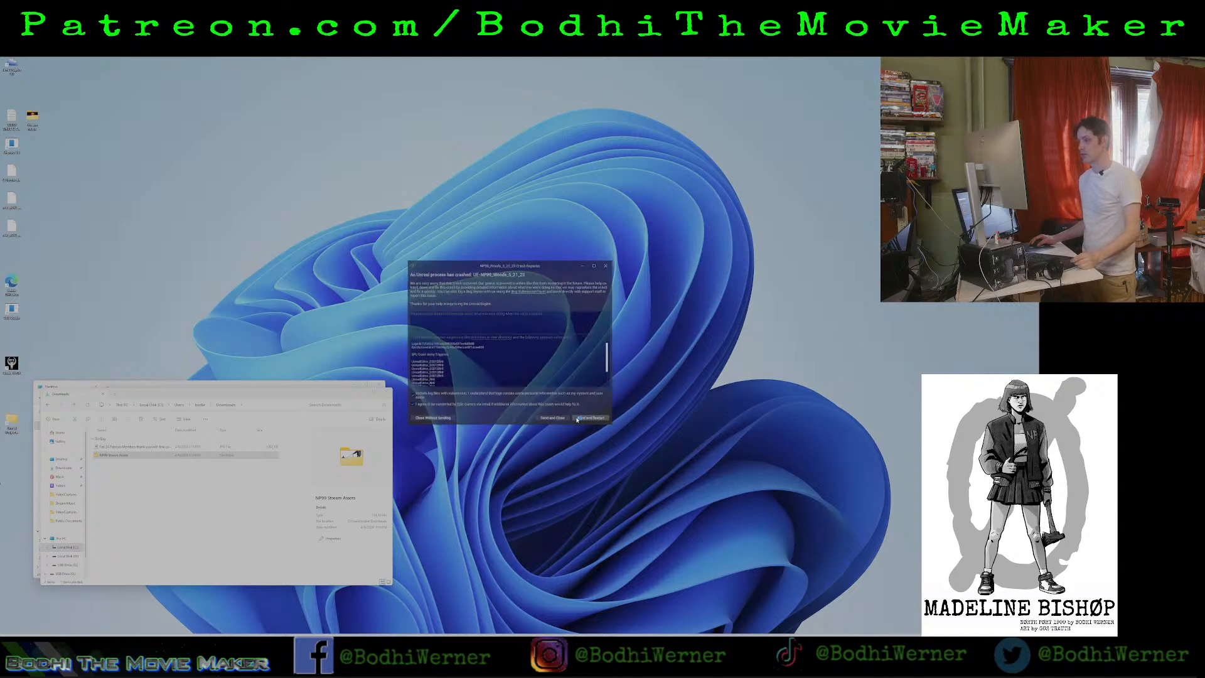
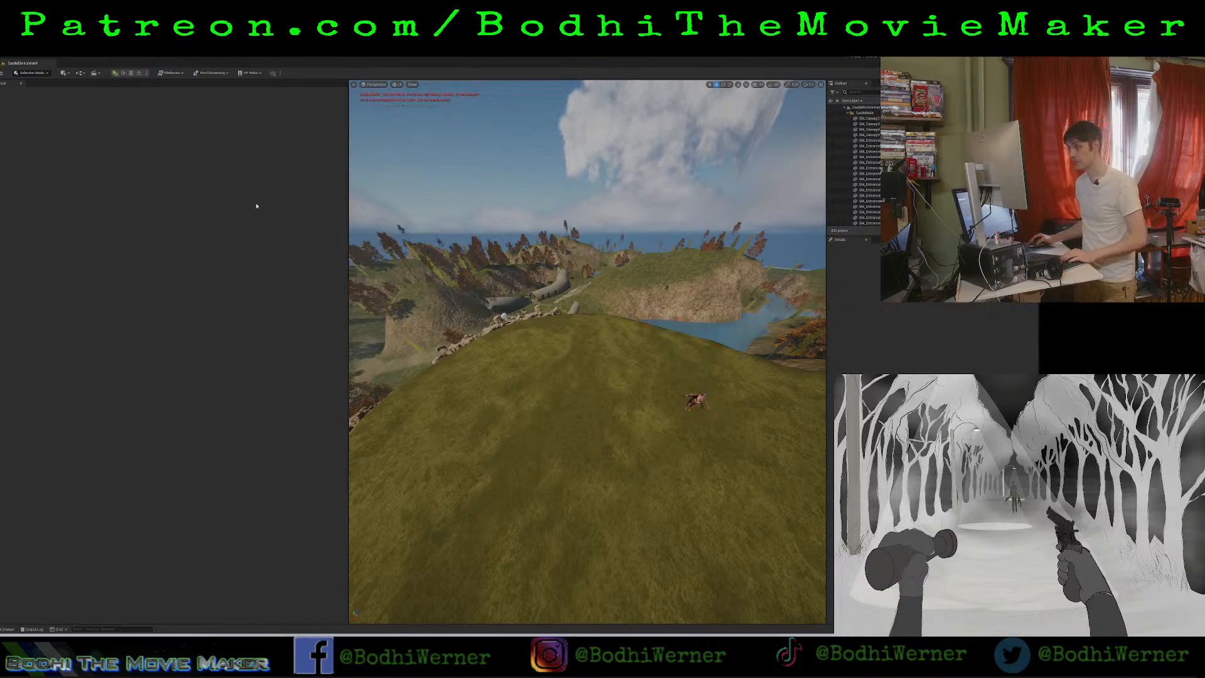
Run the r.Streaming.PoolSize console command for the texture streaming pool.
{"action": "left_click", "coordinate": [93, 629]}
{"action": "type", "text": "r.streaming"}
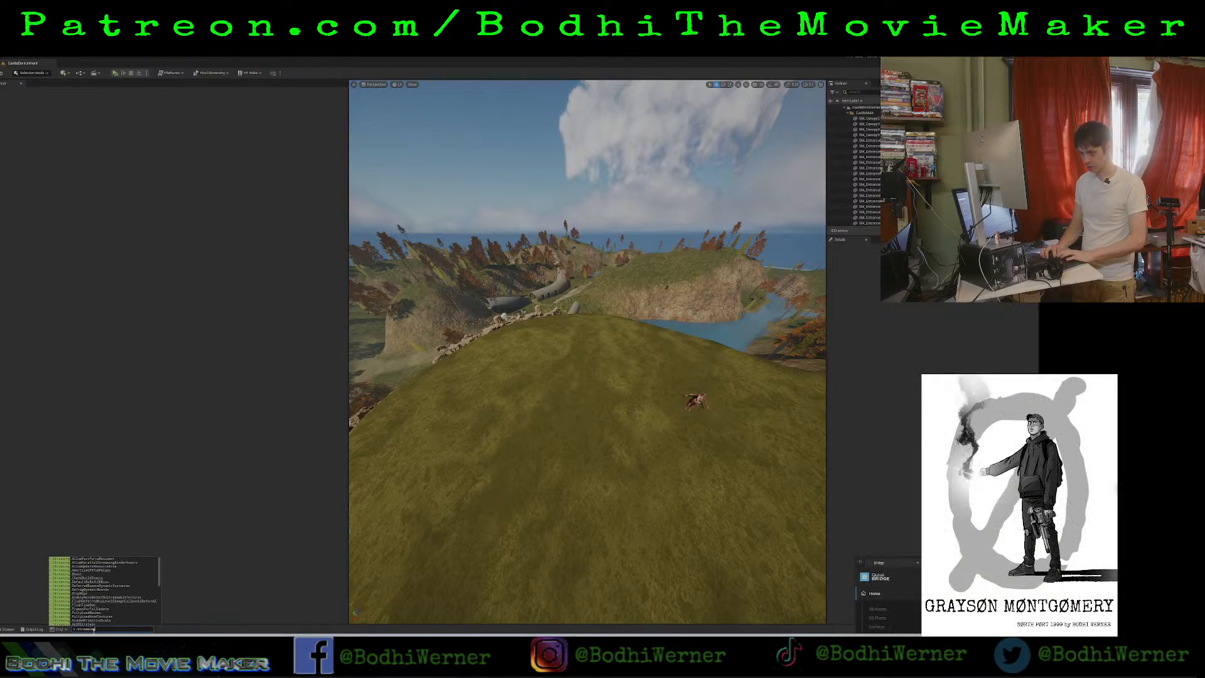
{"action": "type", "text": ".pool"}
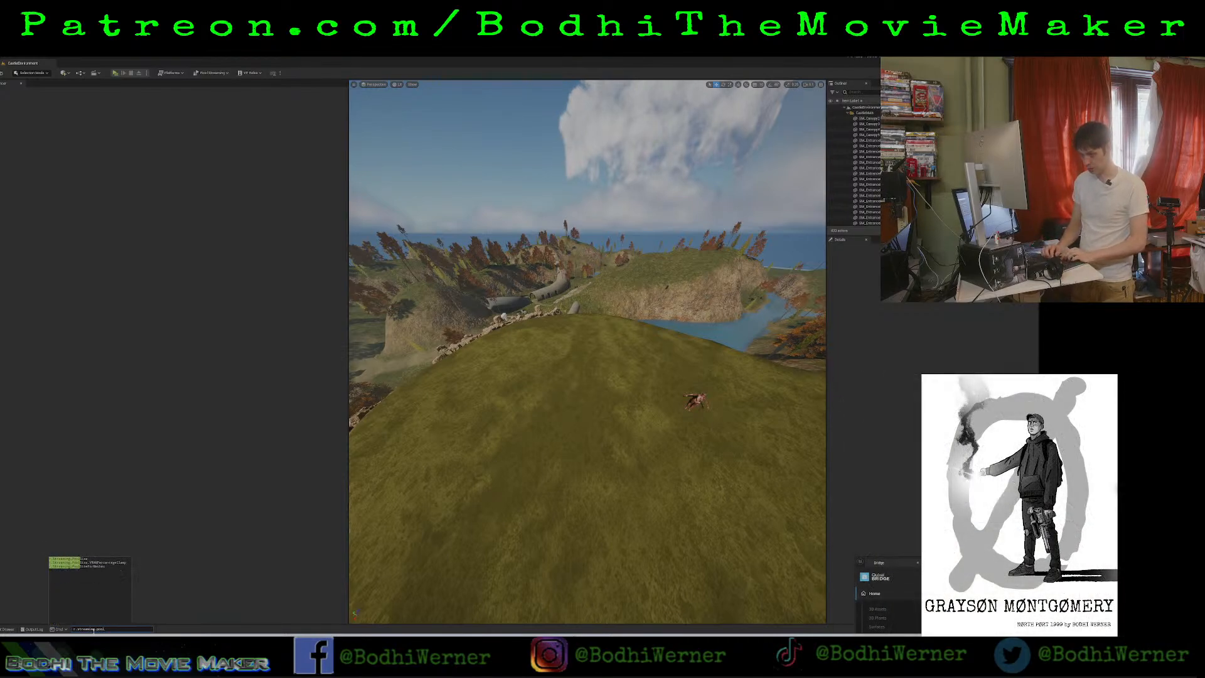
{"action": "left_click", "coordinate": [81, 560]}
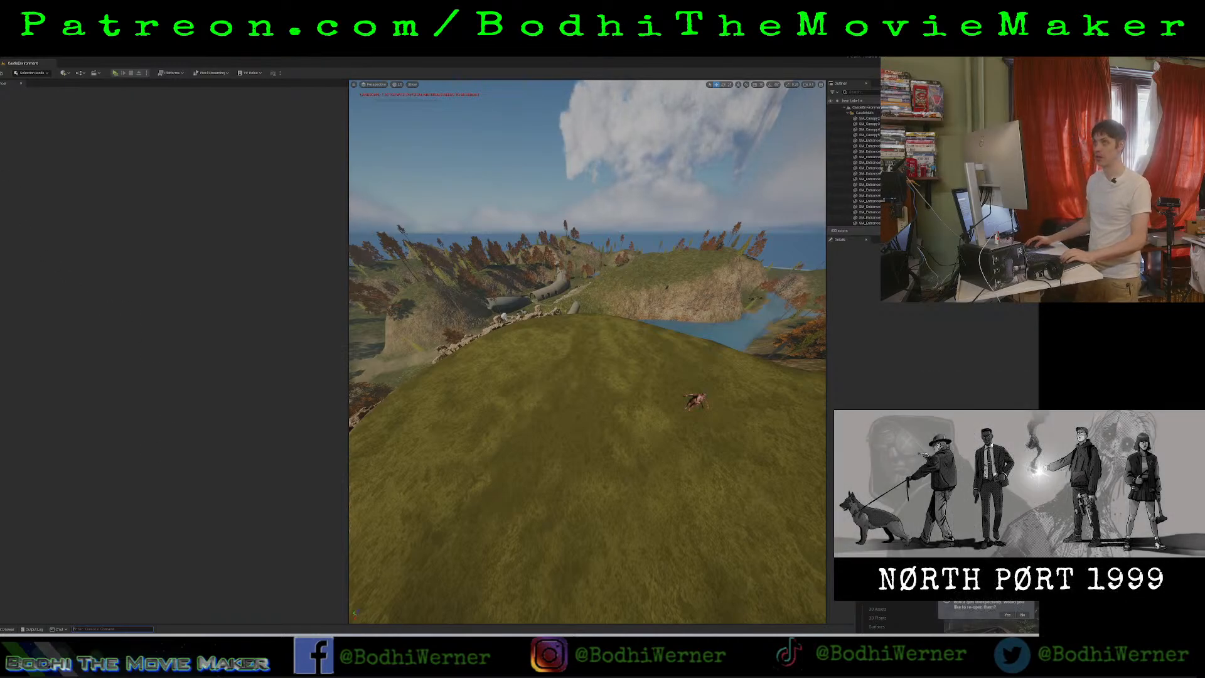
Filter the project's levels by "fe" and open the FE Dragging level.
{"action": "left_click", "coordinate": [3, 57]}
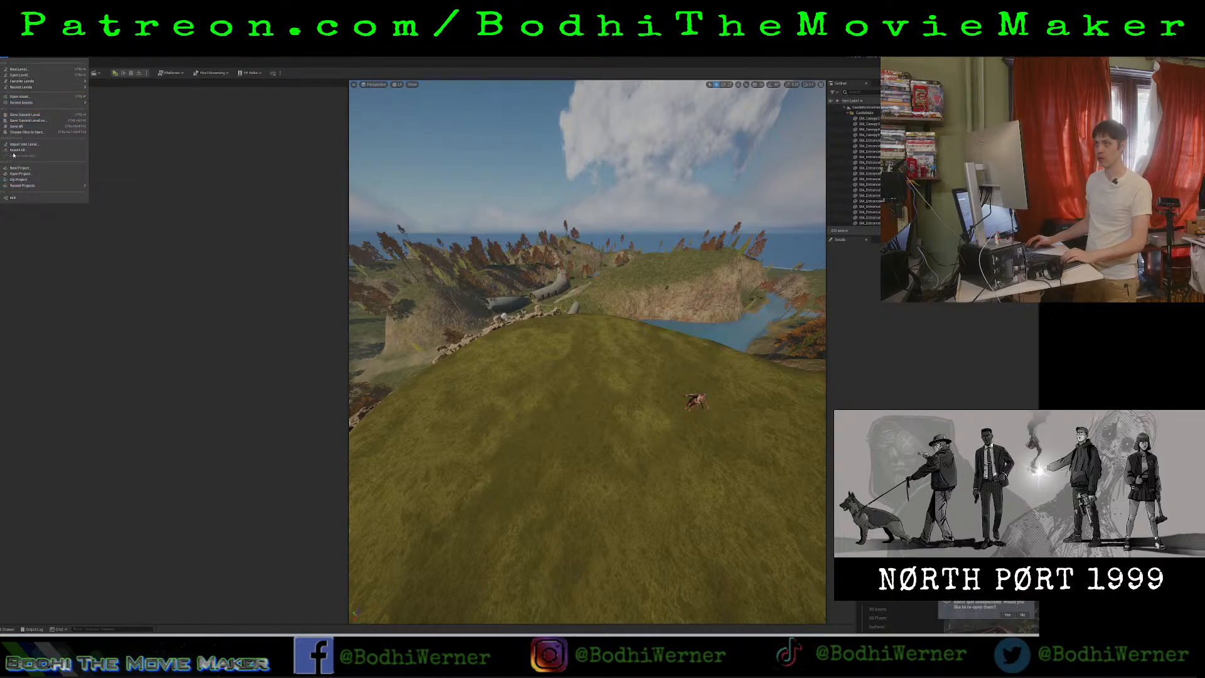
{"action": "left_click", "coordinate": [19, 75]}
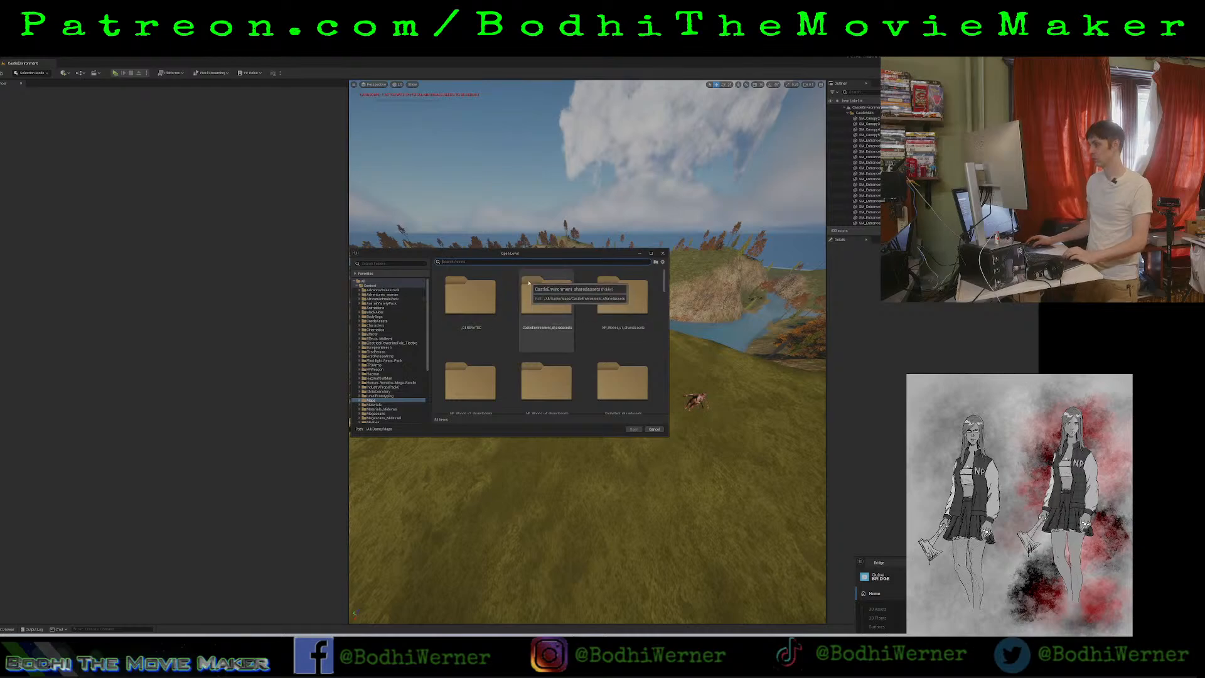
{"action": "type", "text": "fe"}
{"action": "scroll", "coordinate": [564, 379], "scroll_direction": "down", "scroll_amount": 1}
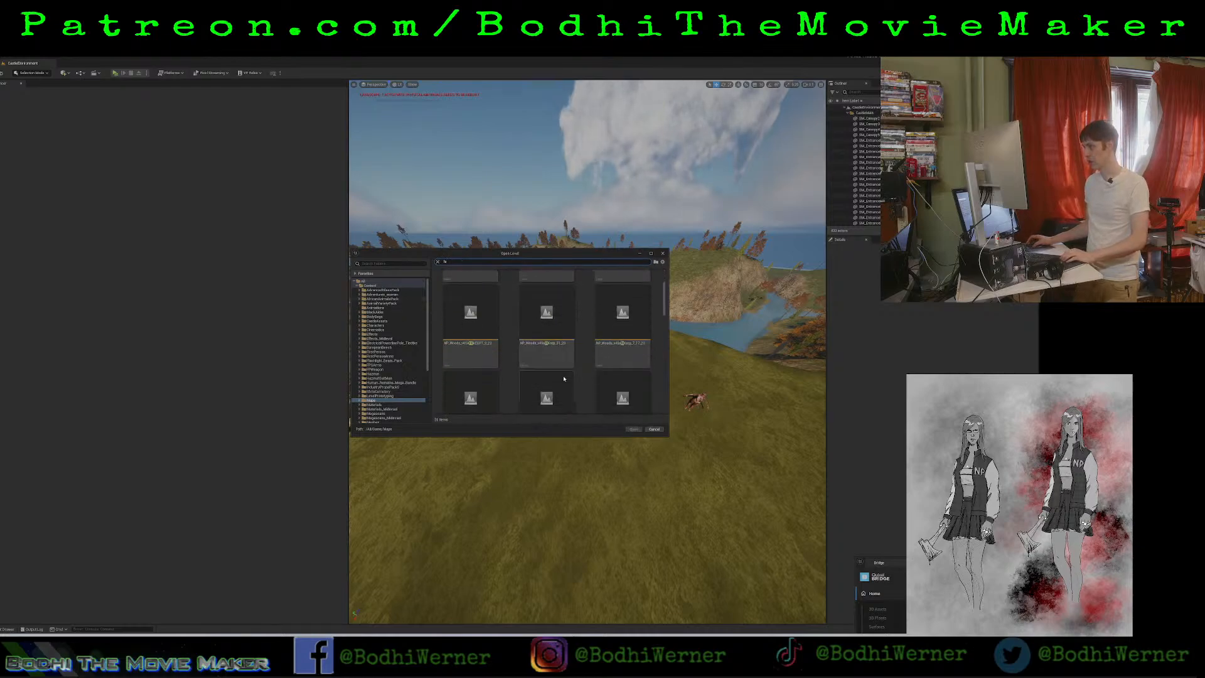
{"action": "scroll", "coordinate": [585, 386], "scroll_direction": "down", "scroll_amount": 2}
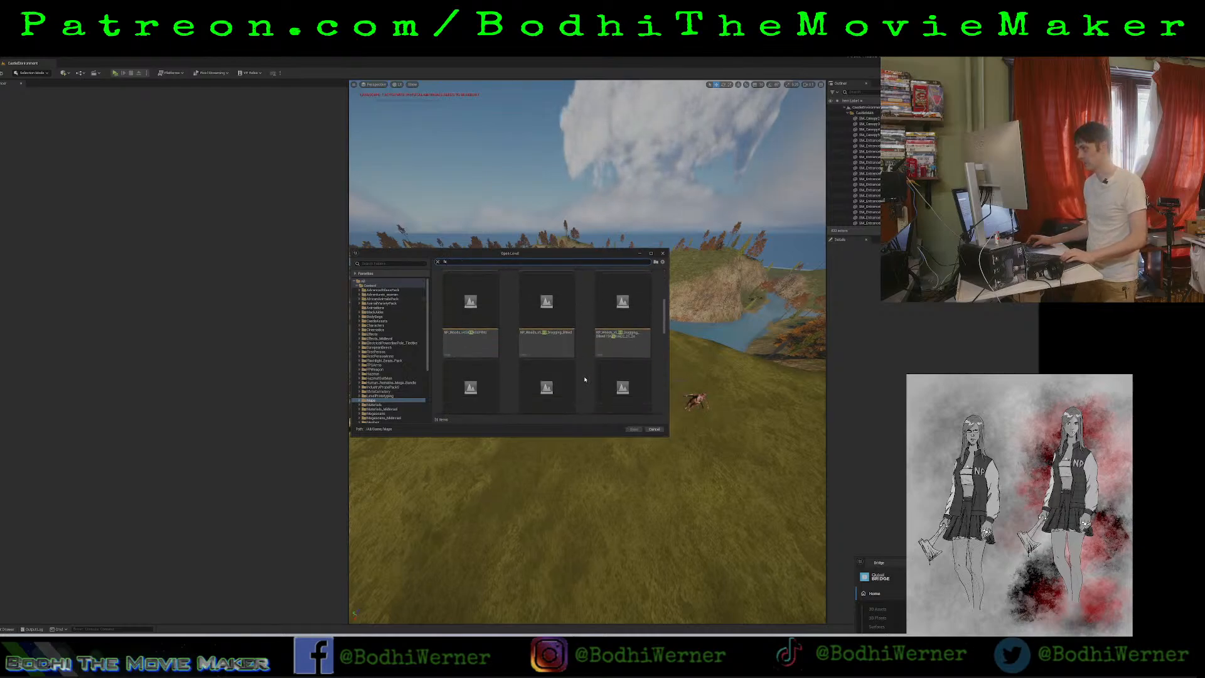
{"action": "left_click", "coordinate": [555, 334]}
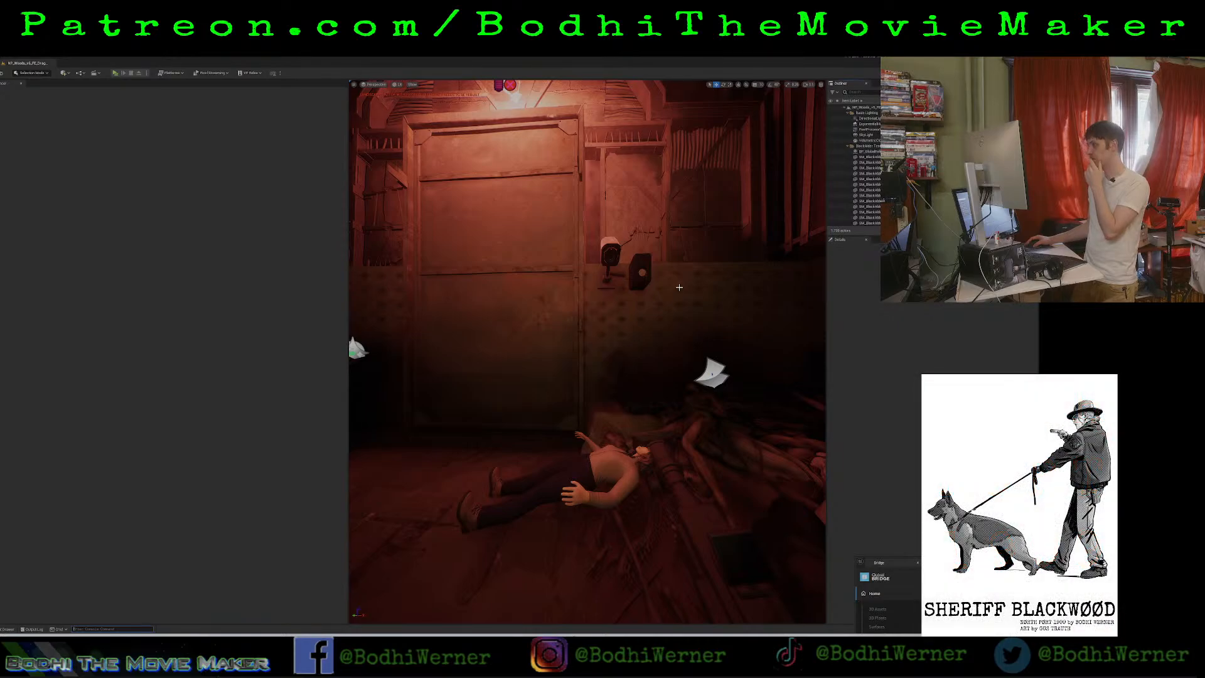
Enlarge the viewport and content browser, and open the Blackwood in larder level sequence from the sequences' Larder folder.
{"action": "left_click_drag", "start_coordinate": [347, 273], "coordinate": [139, 273]}
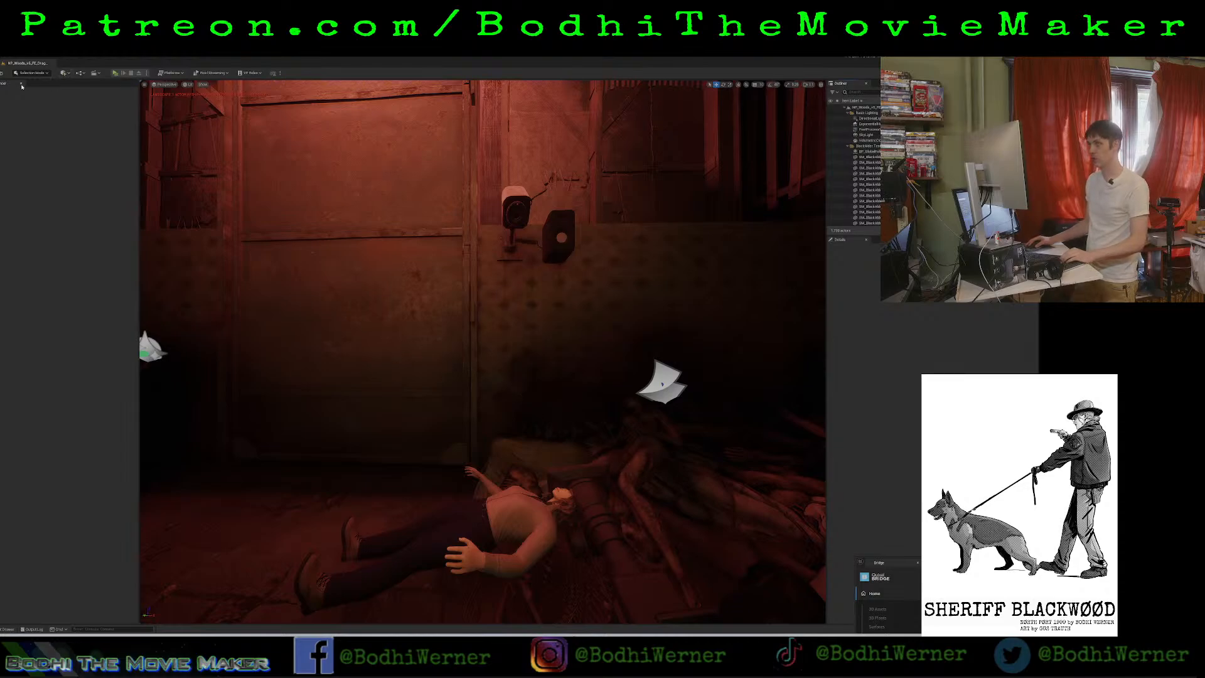
{"action": "key", "text": "ctrl+space"}
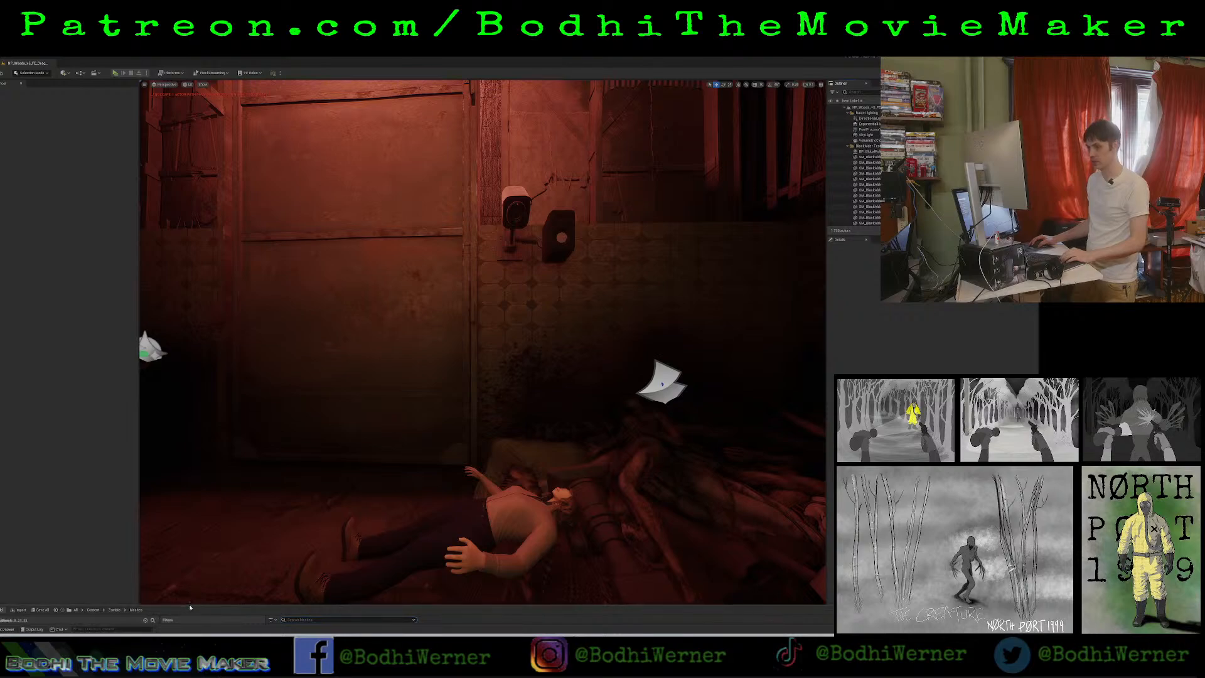
{"action": "left_click_drag", "start_coordinate": [189, 604], "coordinate": [233, 372]}
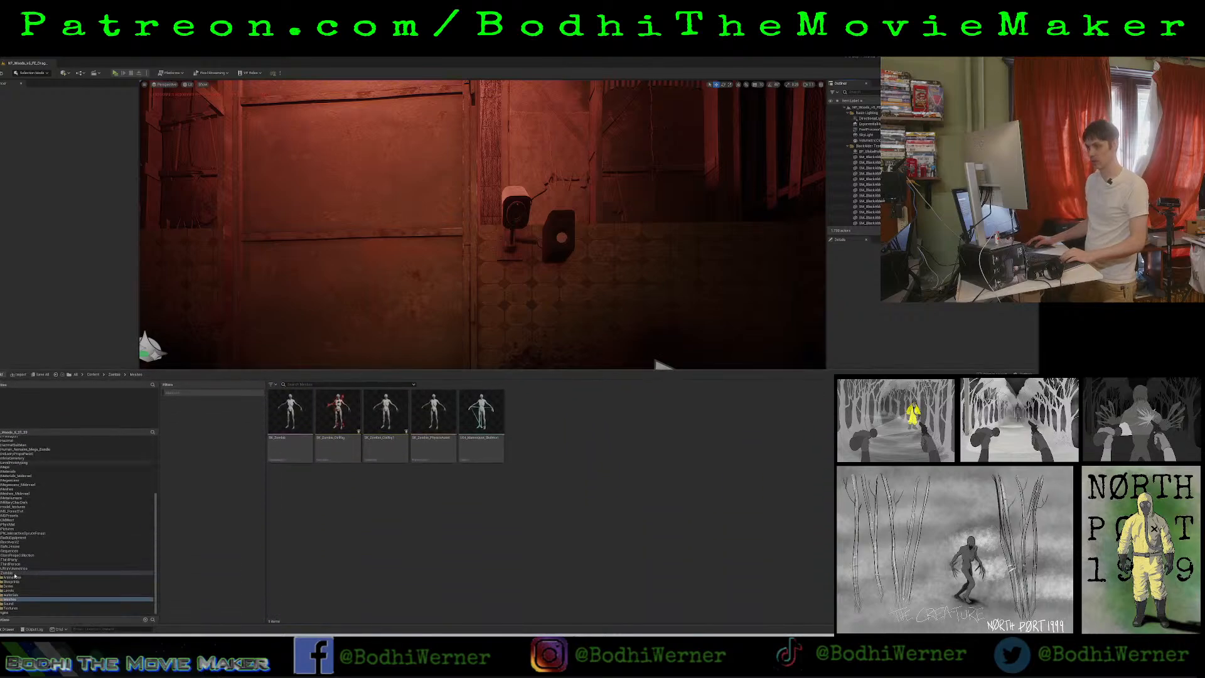
{"action": "left_click", "coordinate": [0, 572]}
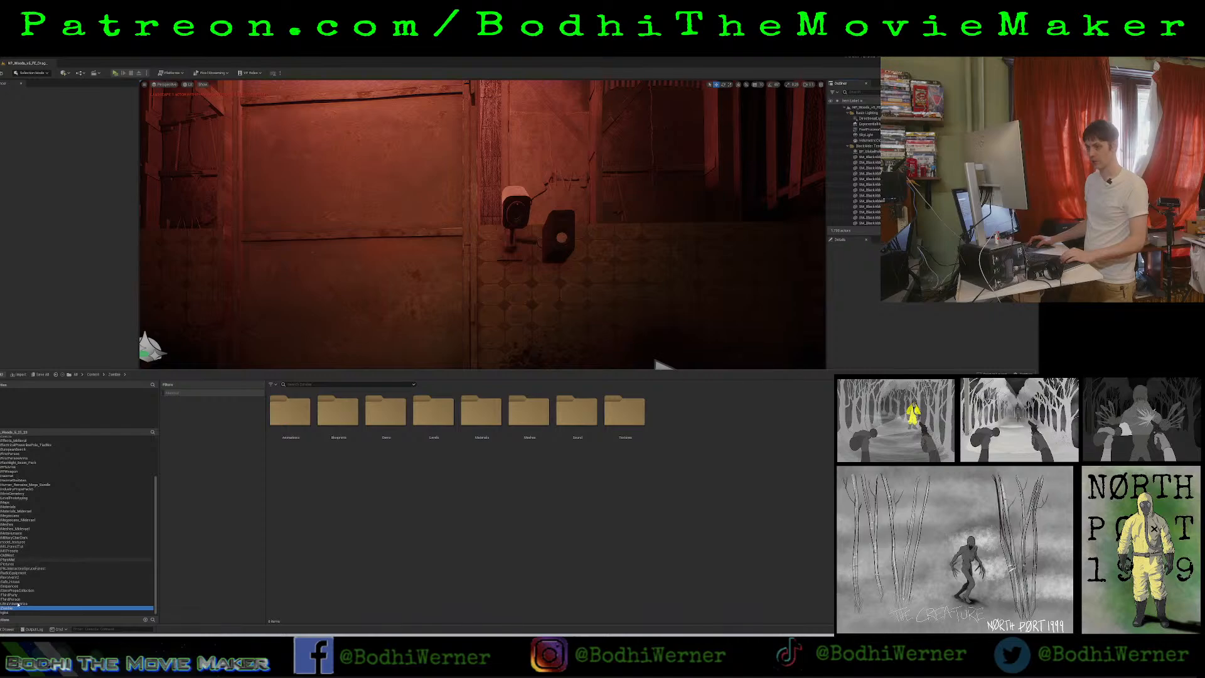
{"action": "left_click", "coordinate": [13, 585]}
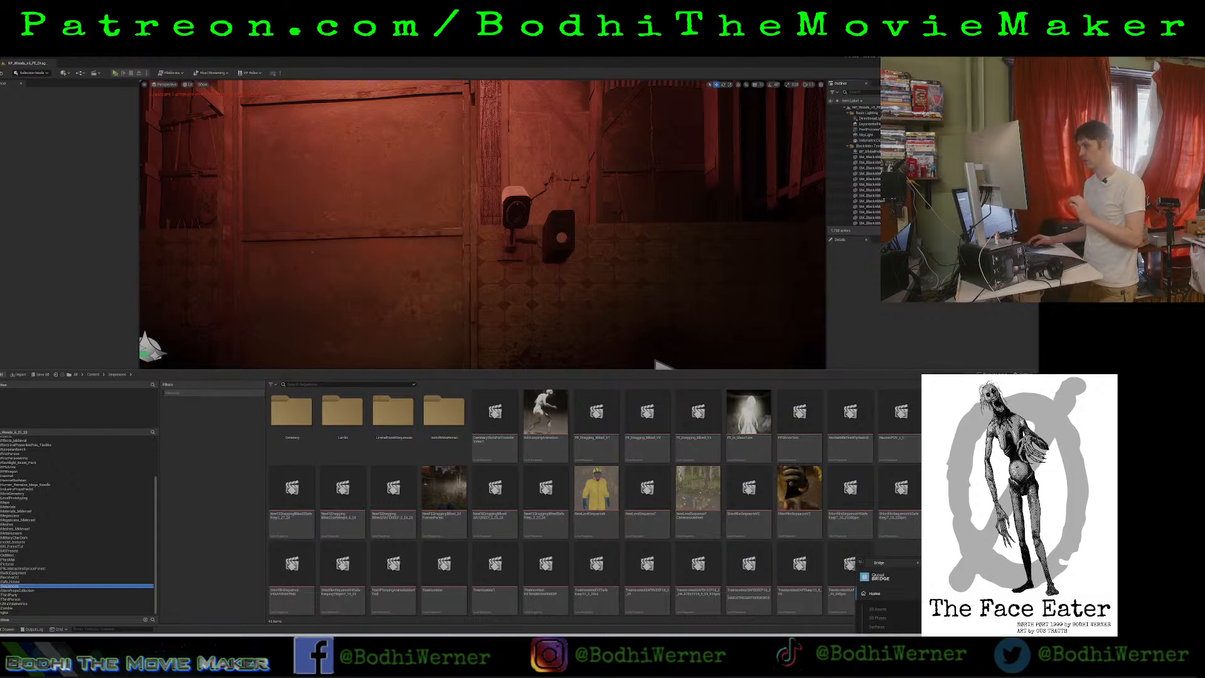
{"action": "double_click", "coordinate": [342, 415]}
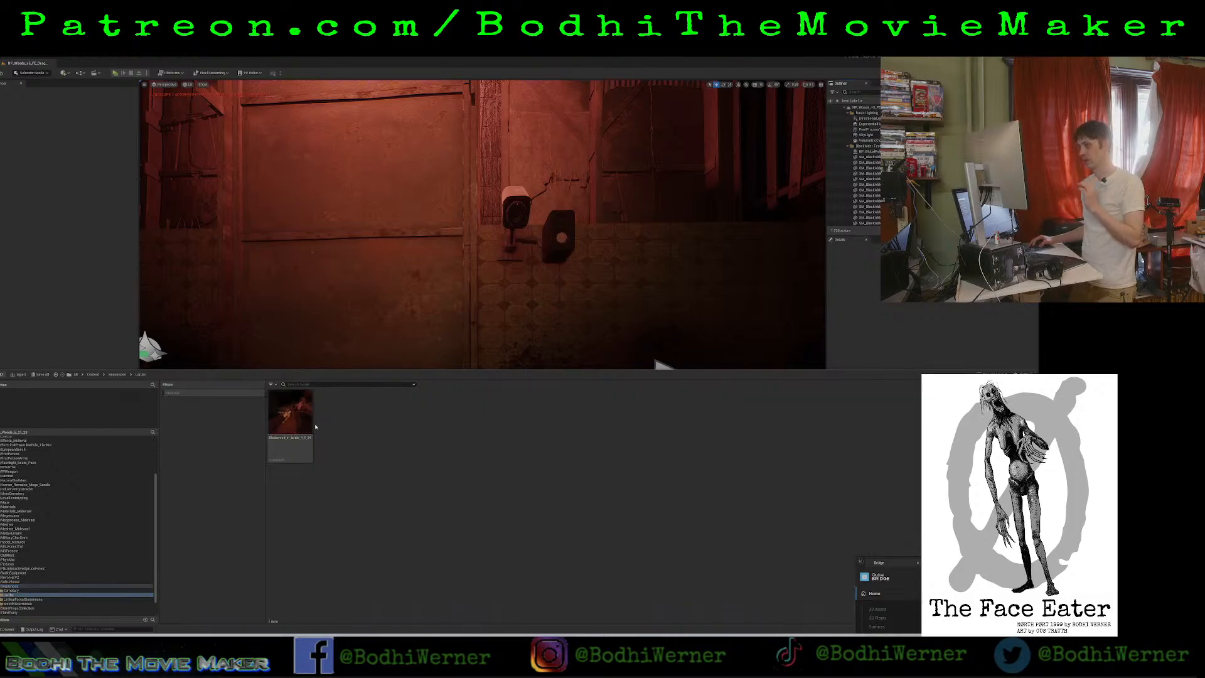
{"action": "left_click", "coordinate": [302, 423]}
{"action": "double_click", "coordinate": [302, 423]}
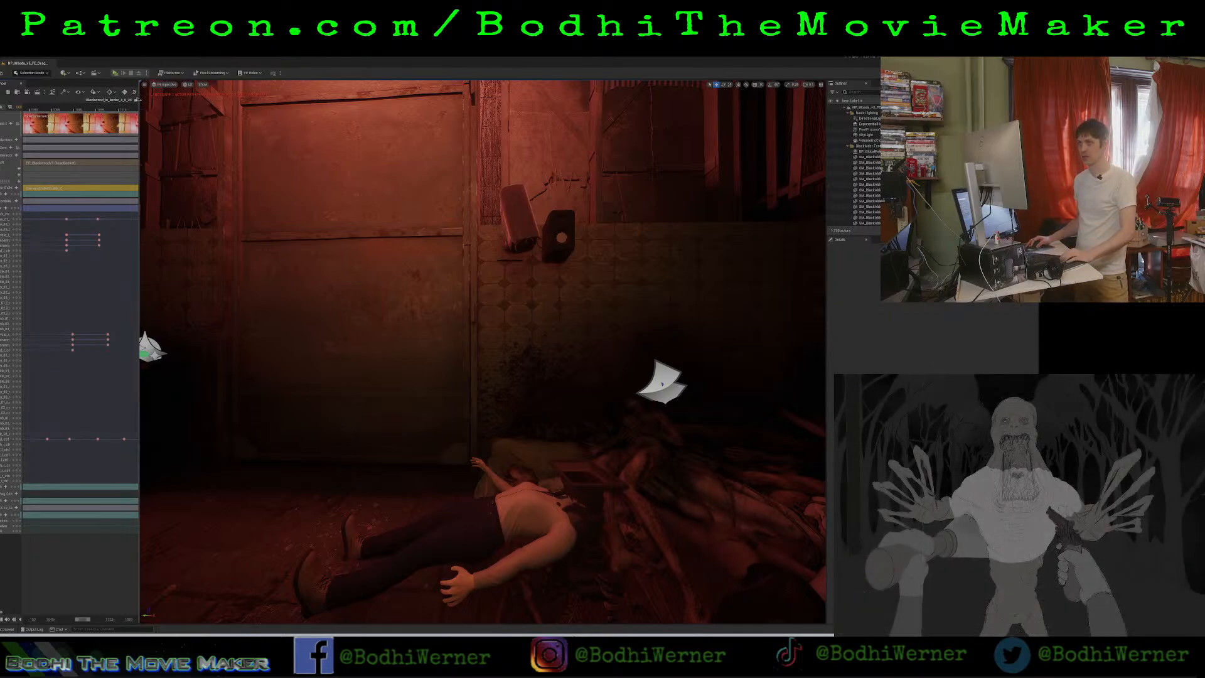
Widen the timeline, move the playhead to the first arm keyframes, and use the cine camera to bring the crawling zombie into view.
{"action": "left_click_drag", "start_coordinate": [139, 99], "coordinate": [510, 102]}
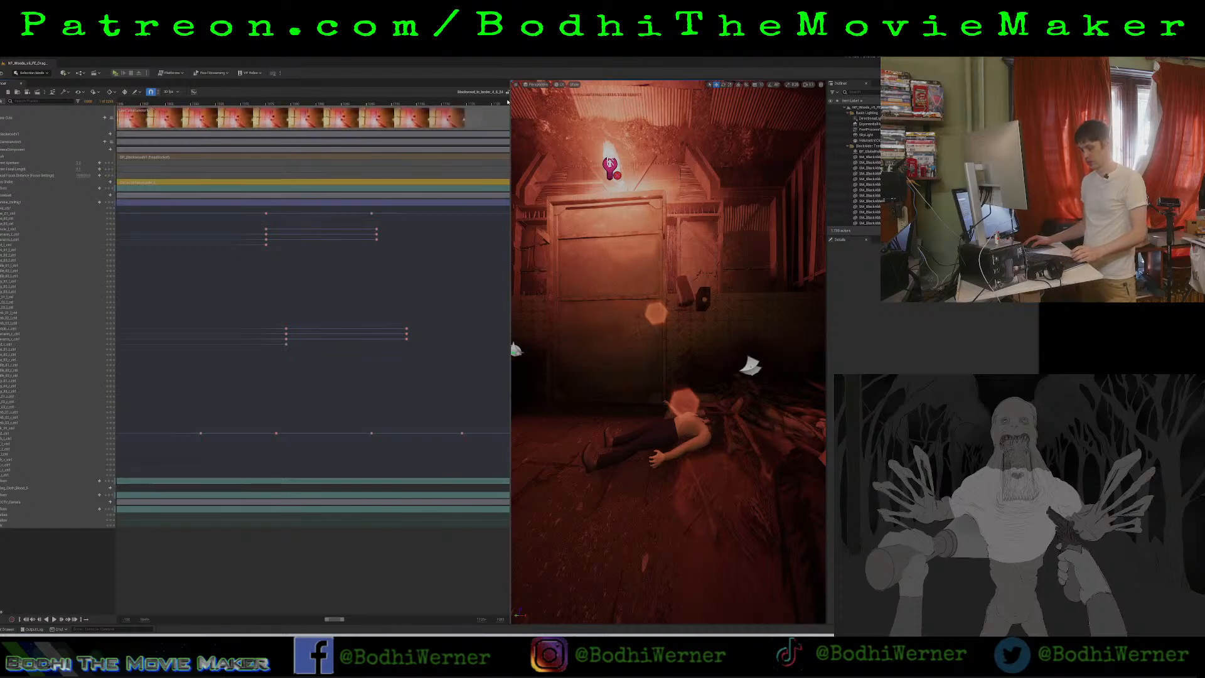
{"action": "left_click", "coordinate": [254, 104]}
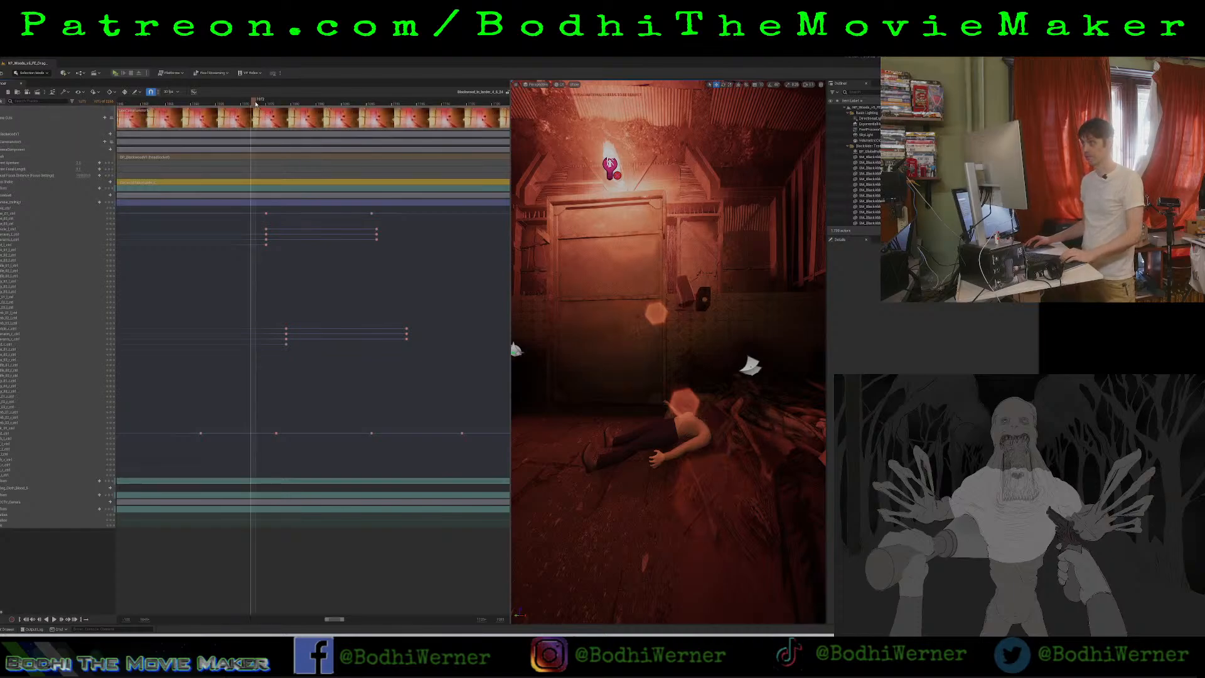
{"action": "left_click", "coordinate": [267, 103]}
{"action": "left_click", "coordinate": [6, 142]}
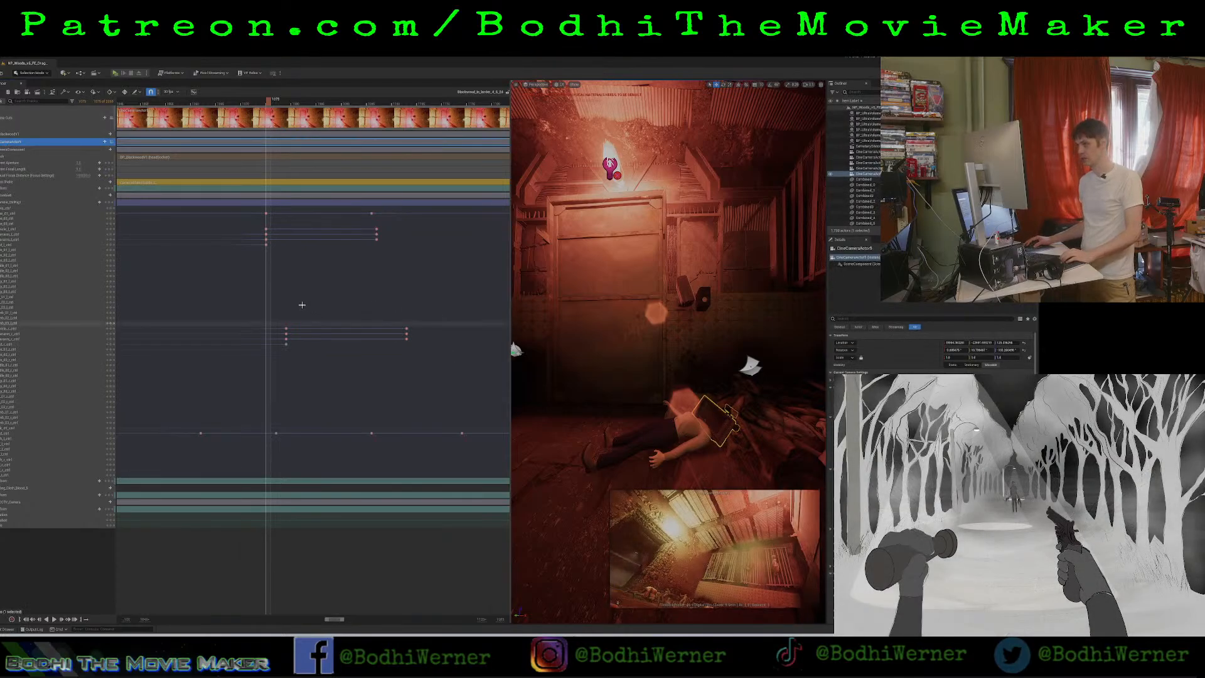
{"action": "key", "text": "r"}
{"action": "right_click_drag", "start_coordinate": [734, 366], "coordinate": [415, 368]}
{"action": "key", "text": "w"}
{"action": "scroll", "coordinate": [564, 359], "scroll_direction": "up", "scroll_amount": 3}
{"action": "mouse_move", "coordinate": [669, 351]}
{"action": "right_mouse_down"}
{"action": "mouse_move", "coordinate": [665, 370]}
{"action": "mouse_move", "coordinate": [681, 346]}
{"action": "right_mouse_up"}
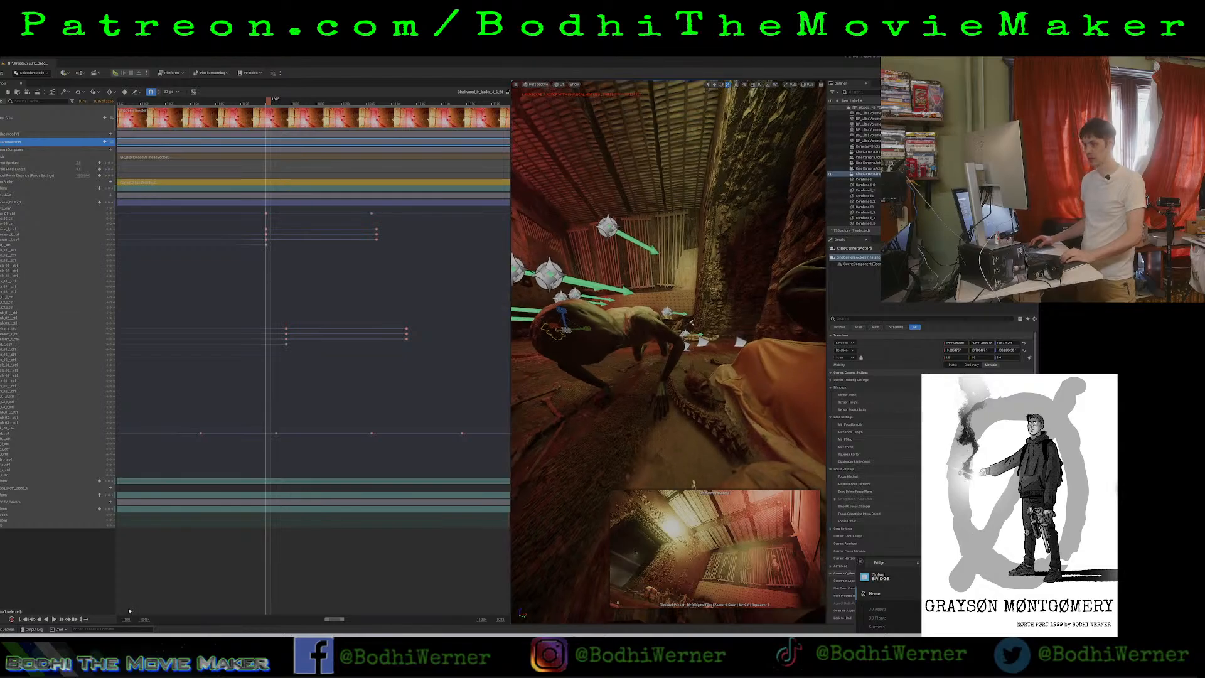
Align the second arm's last keyframes with the first arm's, and copy both arms' last keyframes to the third torso keyframe.
{"action": "left_click_drag", "start_coordinate": [344, 619], "coordinate": [363, 619]}
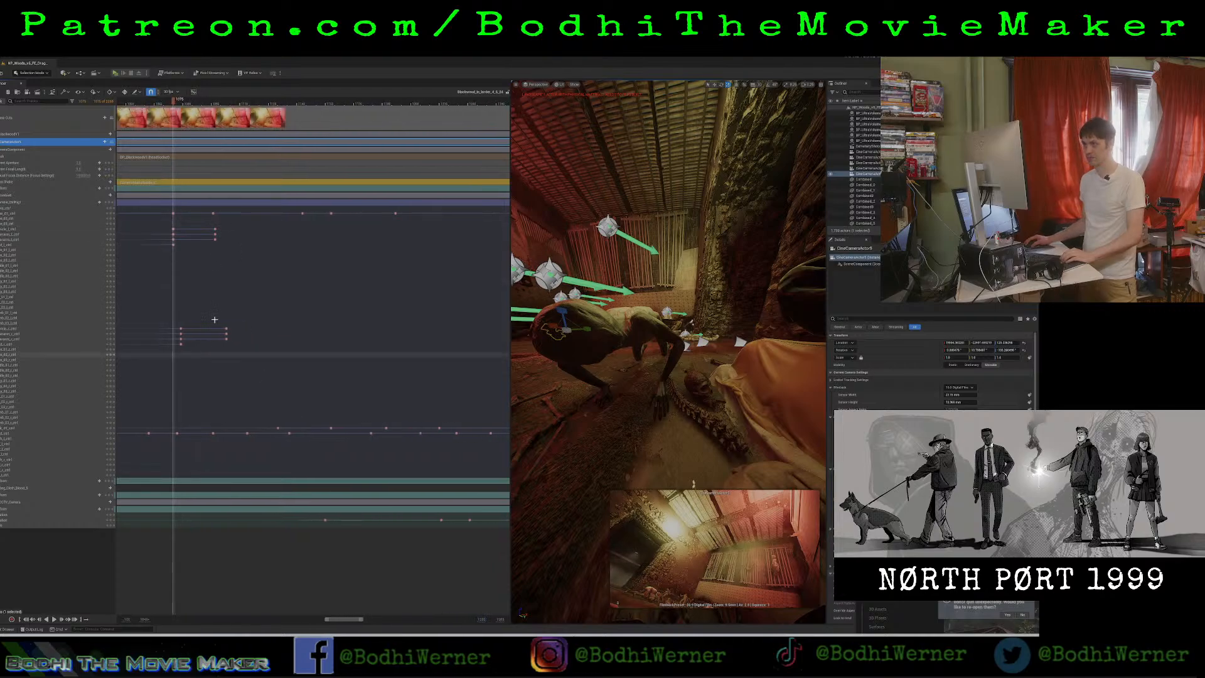
{"action": "mouse_move", "coordinate": [218, 308]}
{"action": "left_mouse_down"}
{"action": "mouse_move", "coordinate": [238, 351]}
{"action": "mouse_move", "coordinate": [209, 329]}
{"action": "left_mouse_up"}
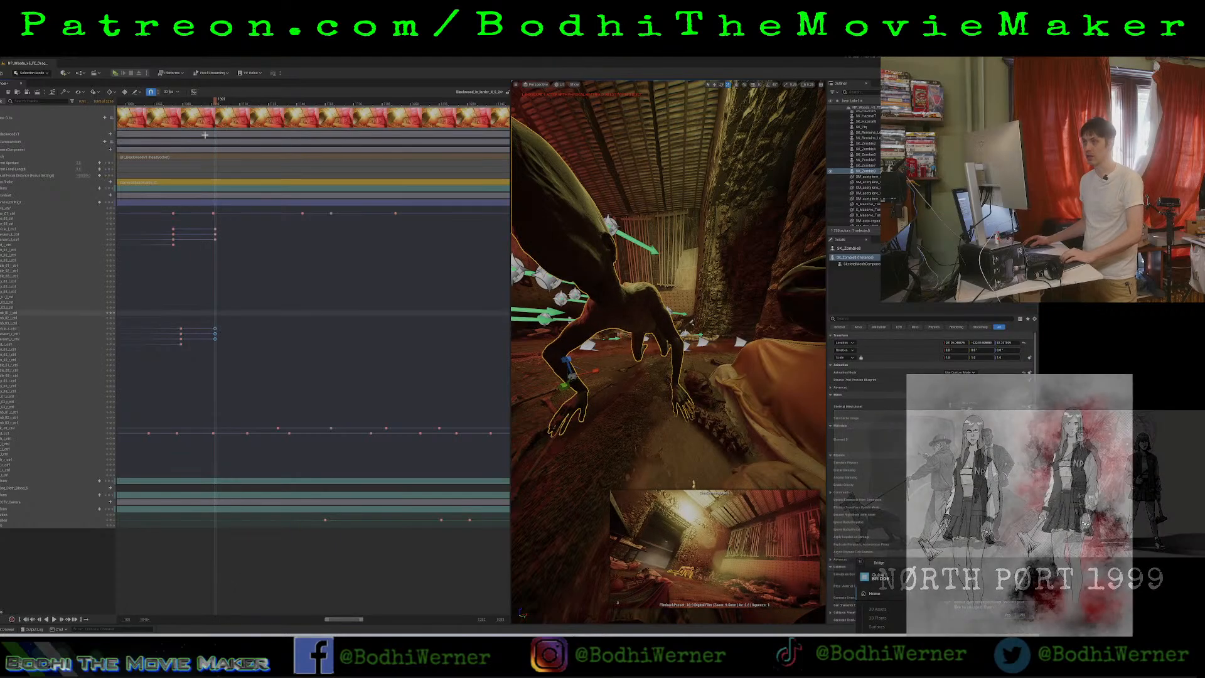
{"action": "left_click_drag", "start_coordinate": [205, 100], "coordinate": [303, 130]}
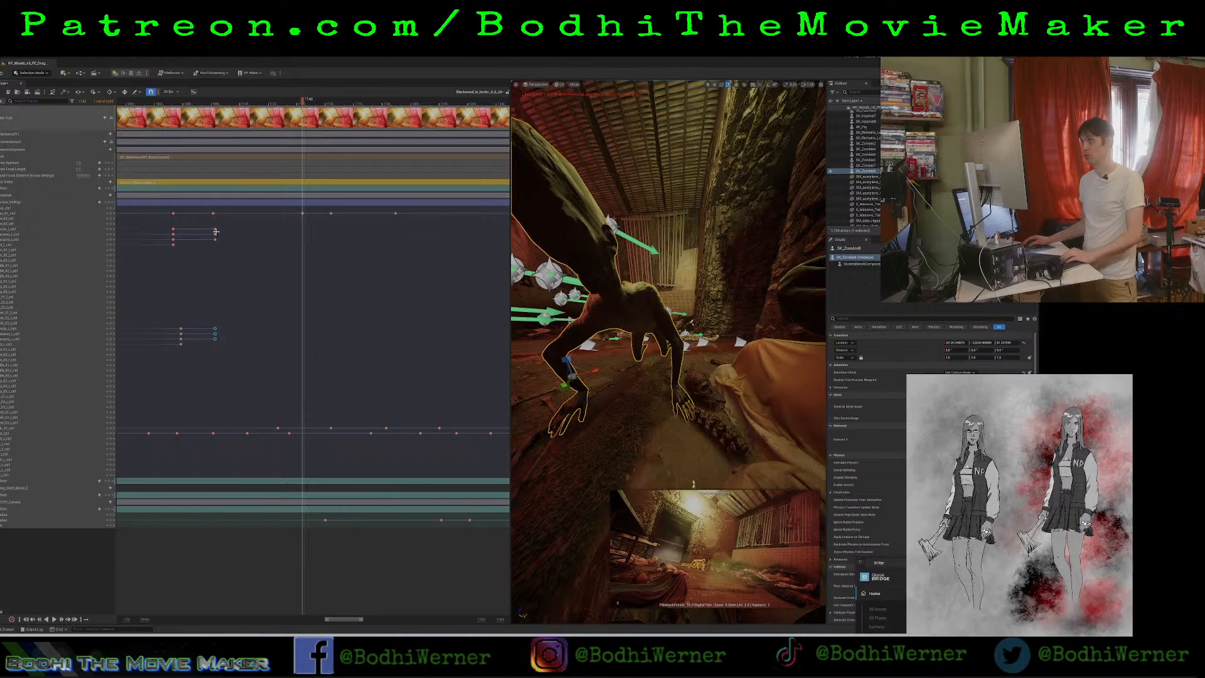
{"action": "left_click_drag", "start_coordinate": [209, 224], "coordinate": [223, 376]}
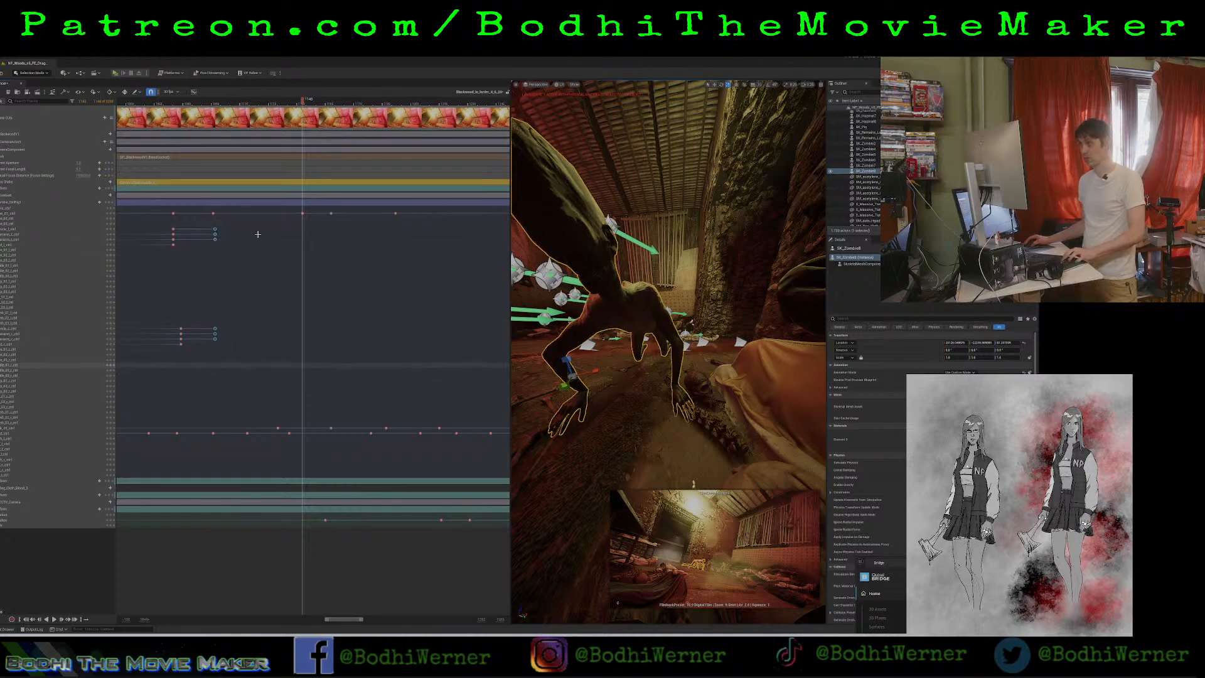
{"action": "key", "text": "ctrl+v"}
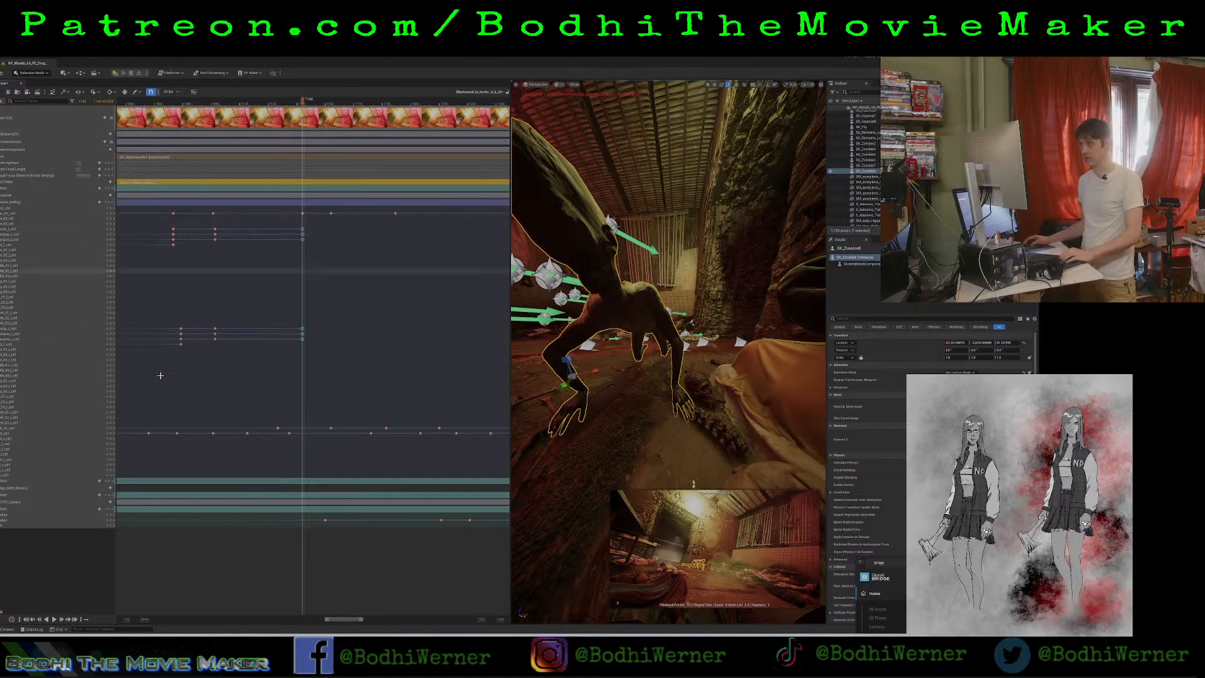
Align both arms' starting keyframes with the first torso keyframe and copy them to the fourth torso keyframe.
{"action": "left_click_drag", "start_coordinate": [167, 224], "coordinate": [186, 352]}
{"action": "mouse_move", "coordinate": [174, 320]}
{"action": "left_mouse_down"}
{"action": "mouse_move", "coordinate": [185, 354]}
{"action": "mouse_move", "coordinate": [171, 332]}
{"action": "left_mouse_up"}
{"action": "left_click_drag", "start_coordinate": [171, 229], "coordinate": [187, 356]}
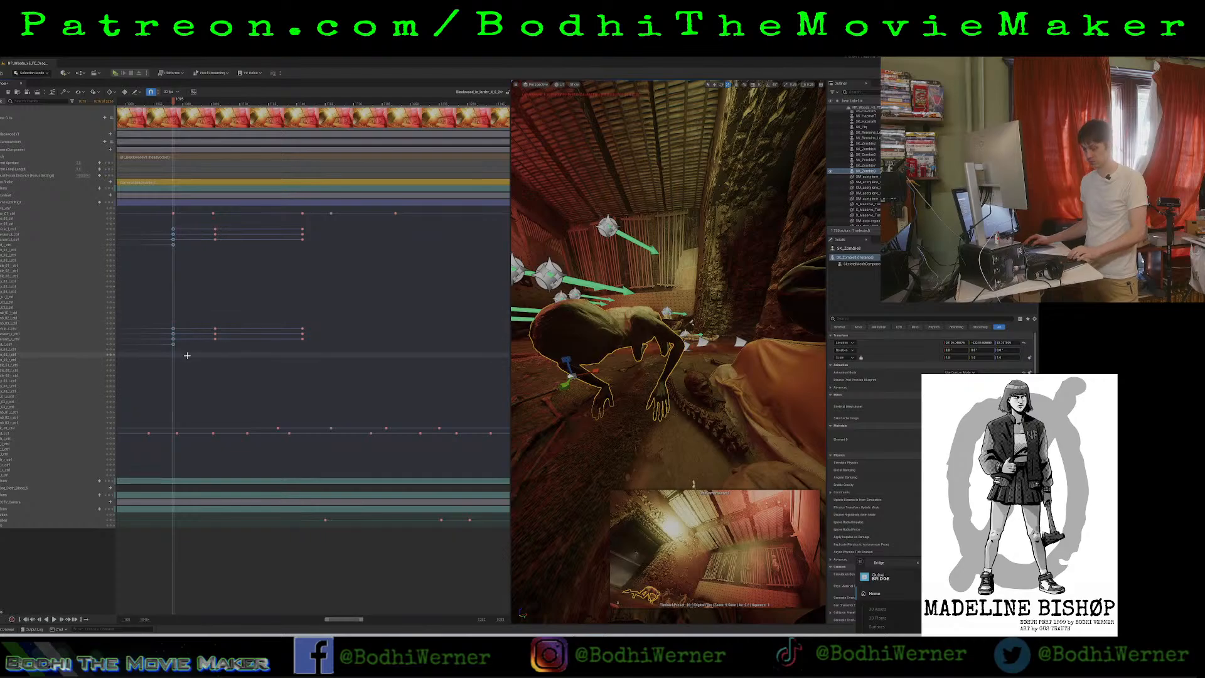
{"action": "left_click", "coordinate": [329, 102]}
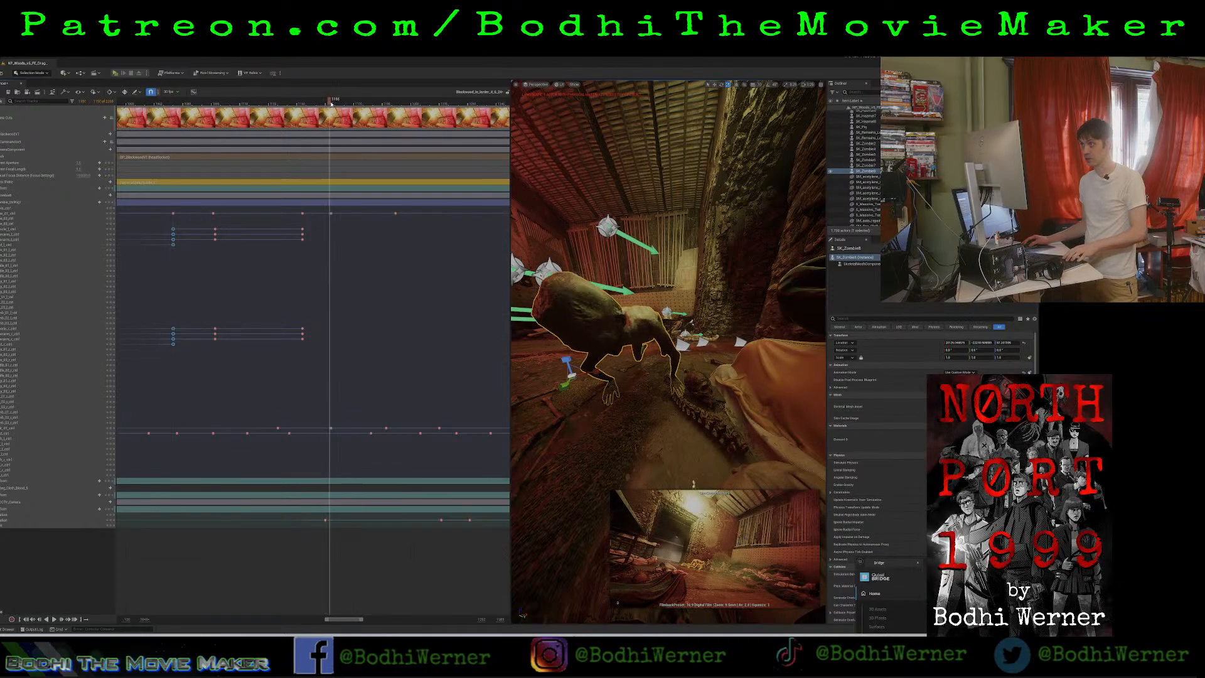
{"action": "left_click_drag", "start_coordinate": [330, 104], "coordinate": [331, 104]}
{"action": "key", "text": "ctrl+v"}
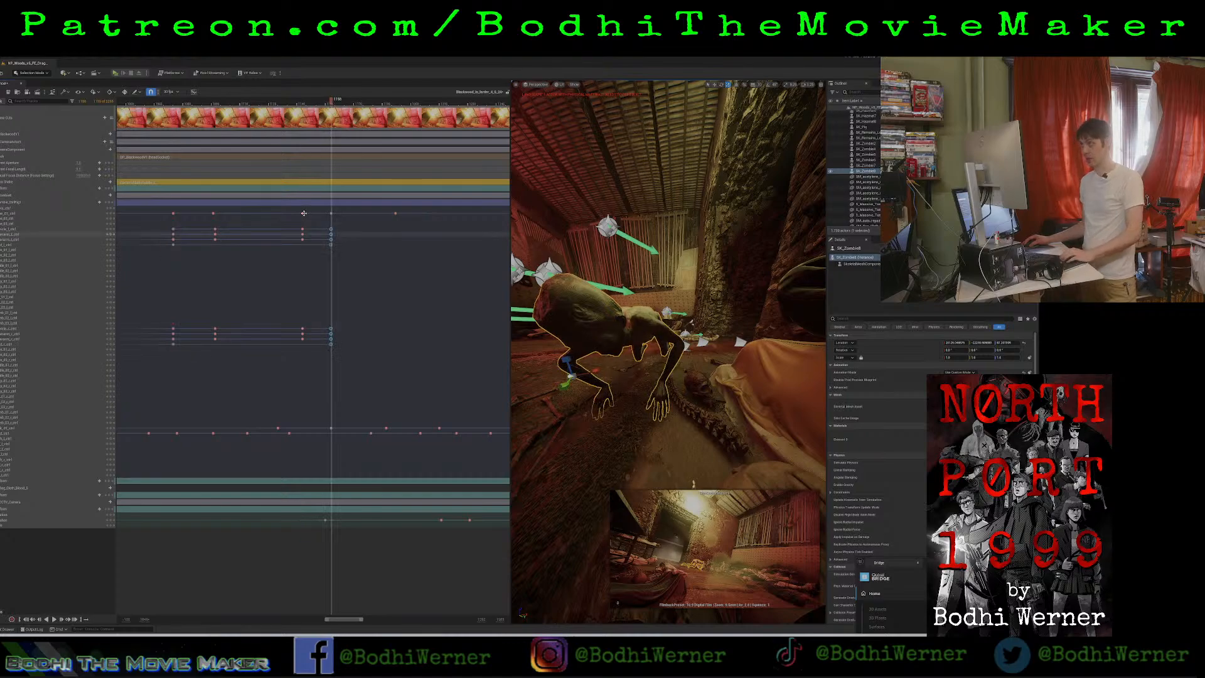
Copy both arms' latest set of keyframes to the following torso keyframe.
{"action": "left_click_drag", "start_coordinate": [299, 225], "coordinate": [313, 332]}
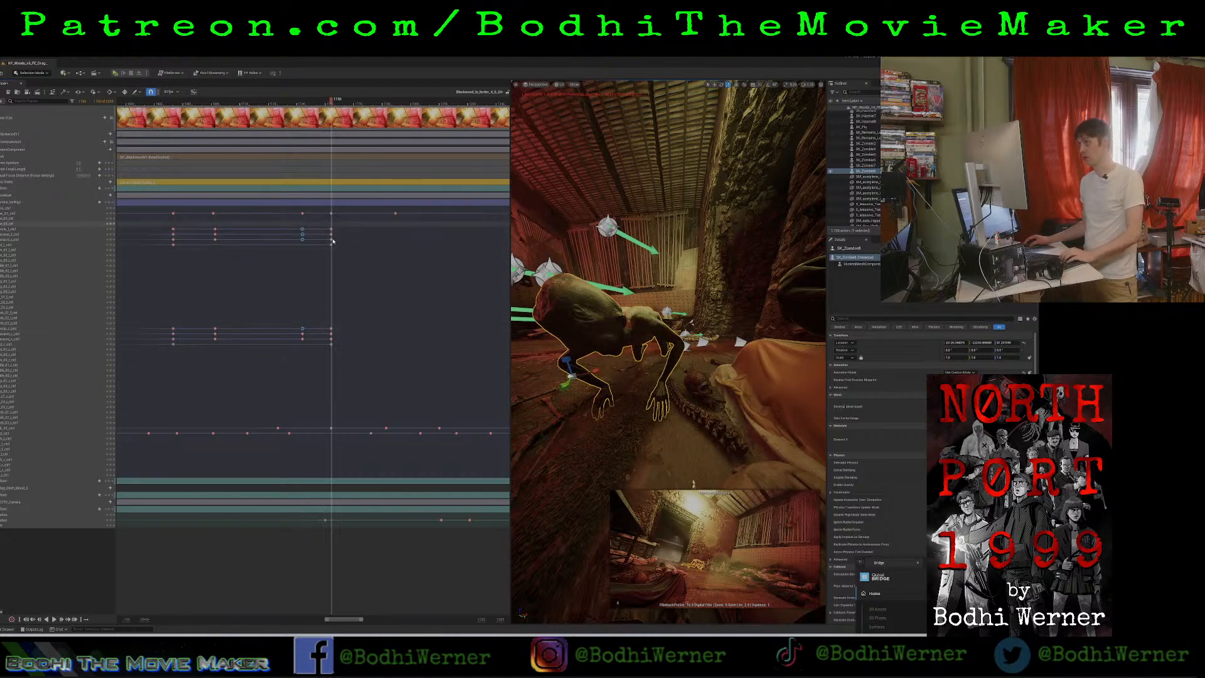
{"action": "left_click_drag", "start_coordinate": [327, 224], "coordinate": [339, 356]}
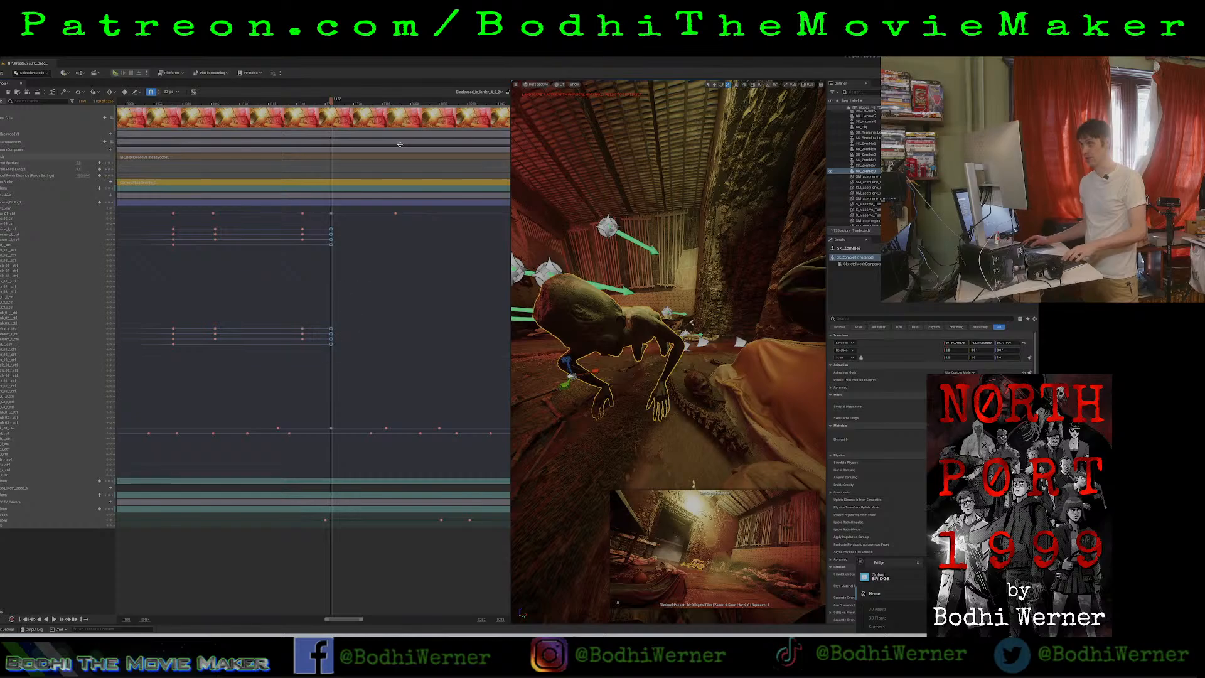
{"action": "left_click", "coordinate": [396, 104]}
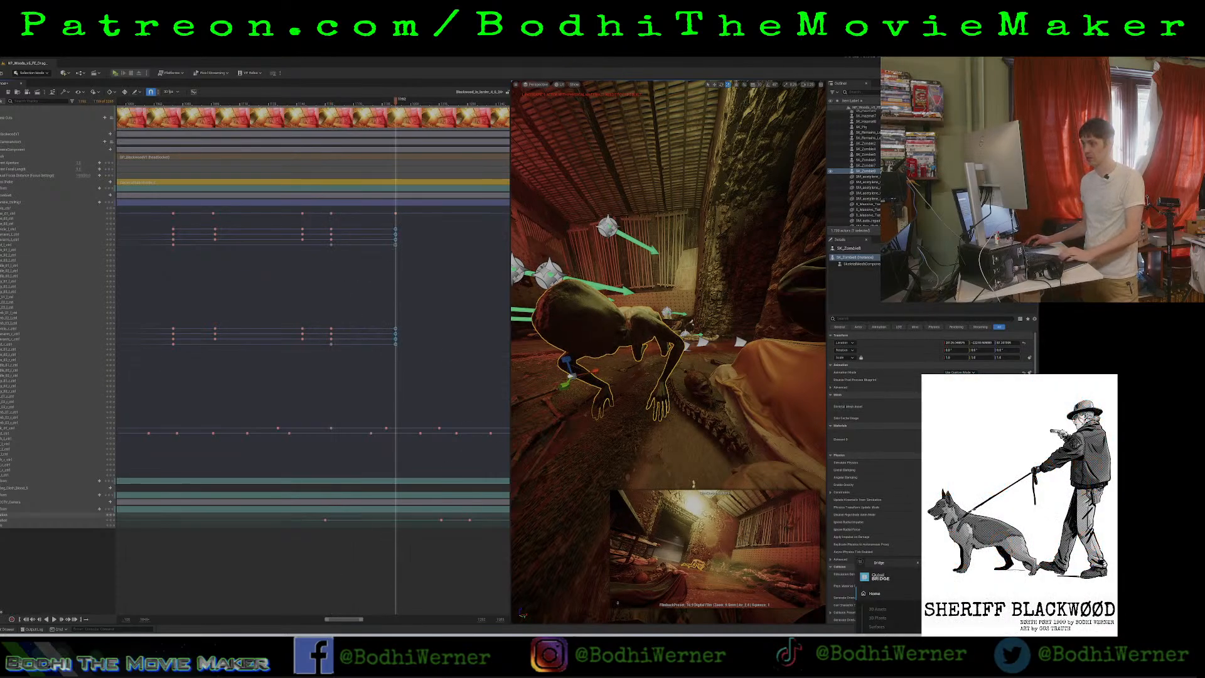
Try copying the second-to-last set of both arms' keyframes to the final torso keyframe, and scrub through the motion.
{"action": "left_click_drag", "start_coordinate": [334, 622], "coordinate": [344, 621]}
{"action": "left_click_drag", "start_coordinate": [187, 224], "coordinate": [203, 352]}
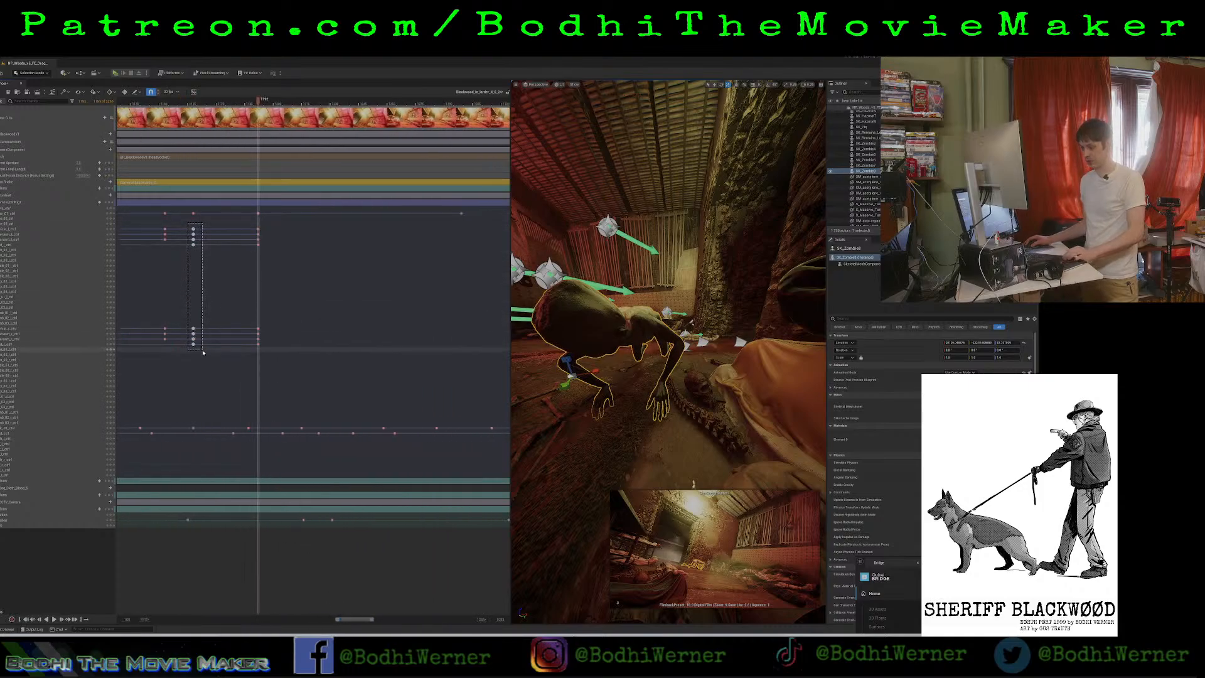
{"action": "left_click", "coordinate": [462, 104]}
{"action": "left_click_drag", "start_coordinate": [462, 105], "coordinate": [242, 192]}
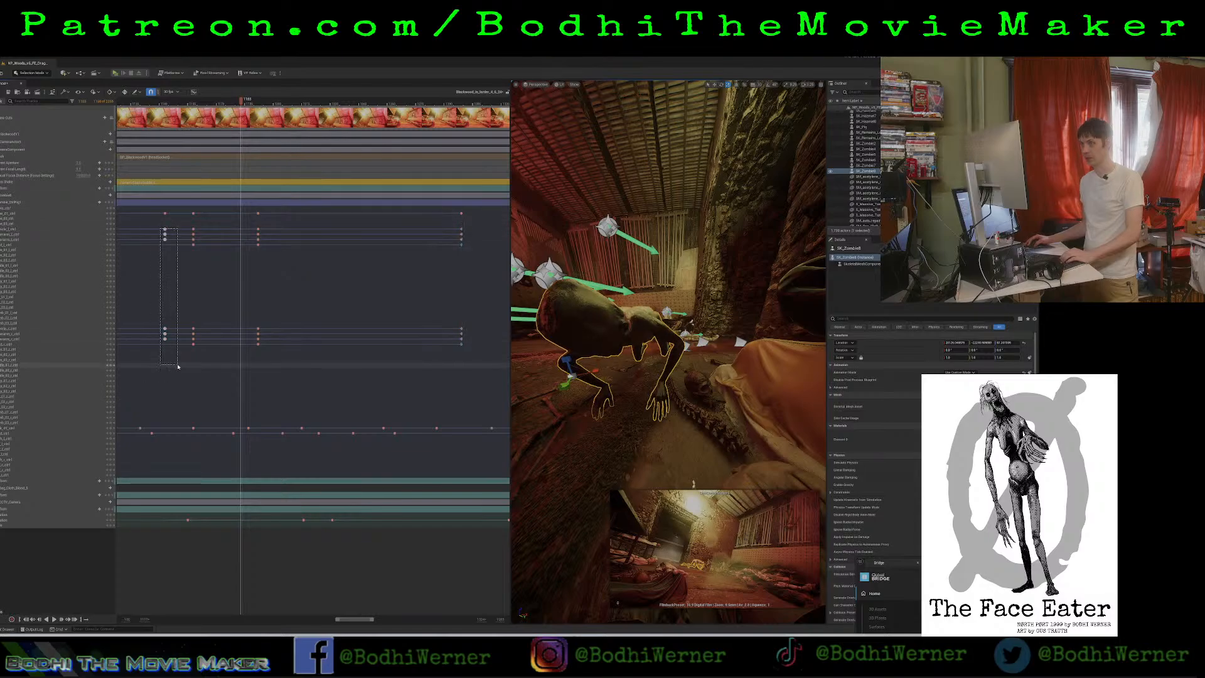
Delete both arms' keyframes at the final torso keyframe.
{"action": "left_click_drag", "start_coordinate": [161, 226], "coordinate": [171, 352]}
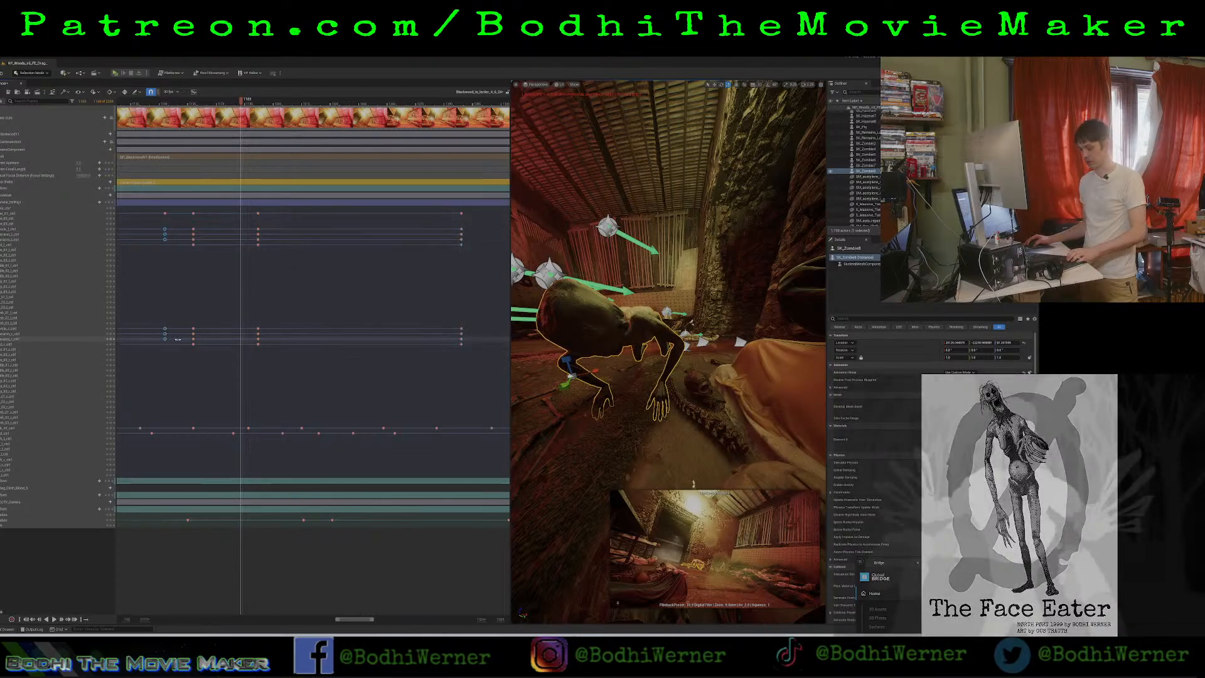
{"action": "left_click_drag", "start_coordinate": [454, 224], "coordinate": [474, 362]}
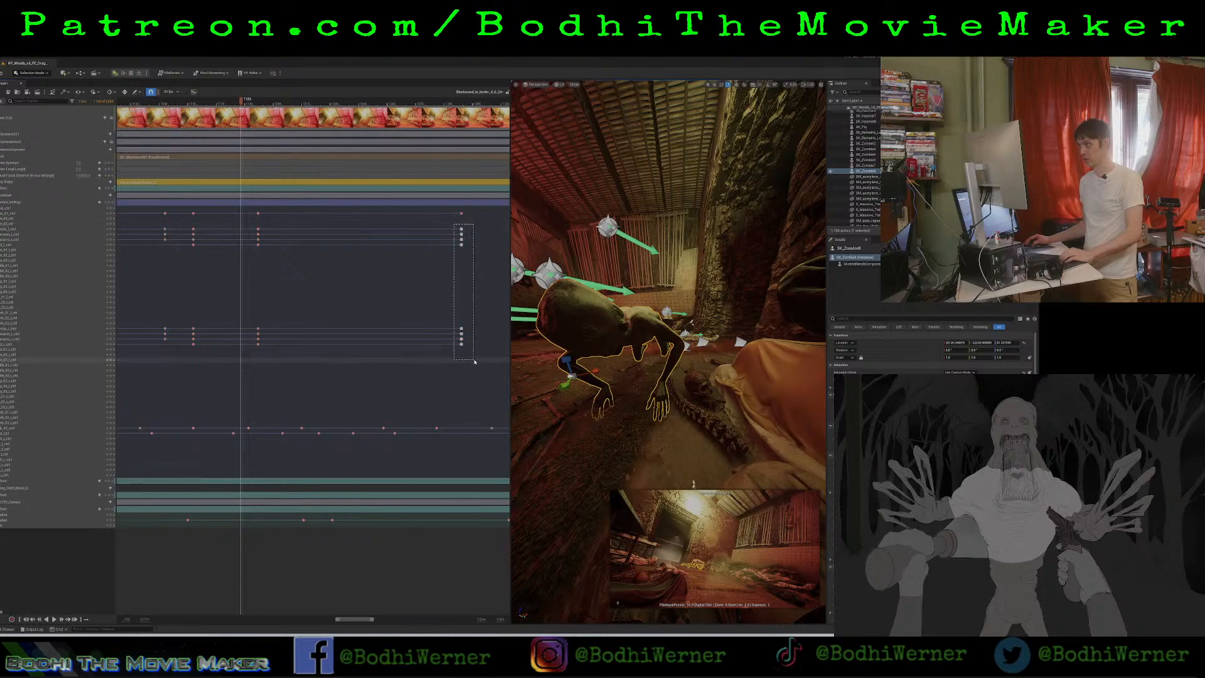
{"action": "key", "text": "Delete"}
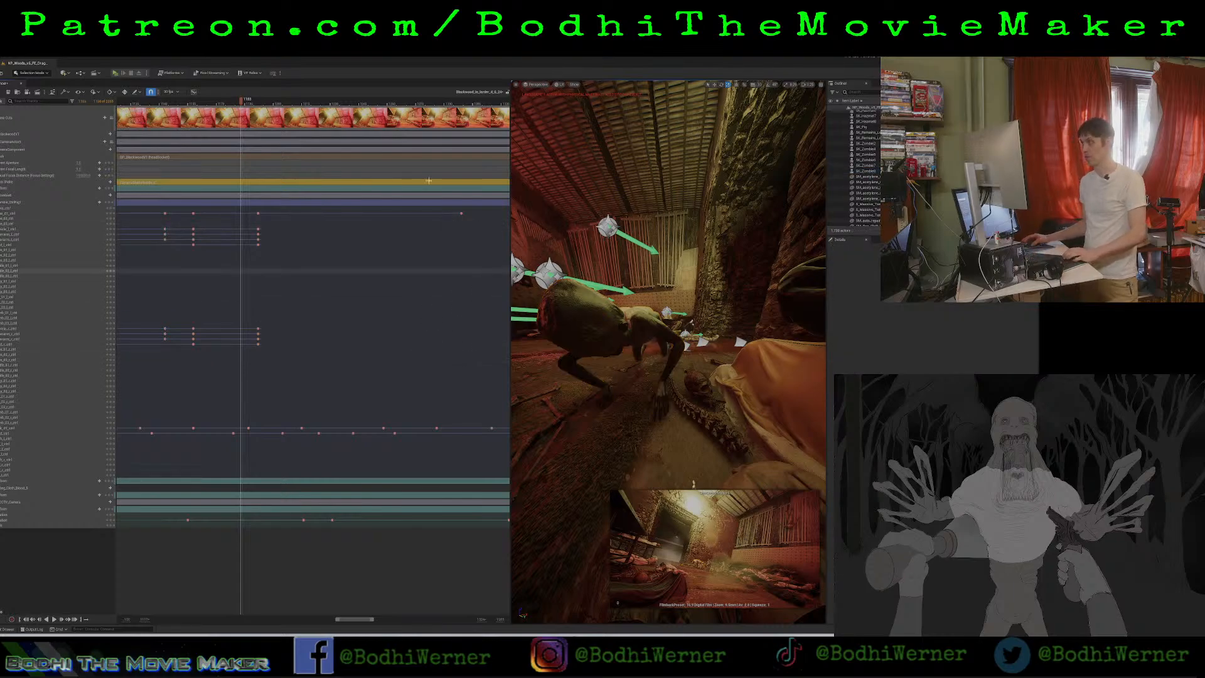
Copy the arm keyframes from the third-to-last torso keyframe to the final torso keyframe, and play back the motion.
{"action": "left_click", "coordinate": [462, 112]}
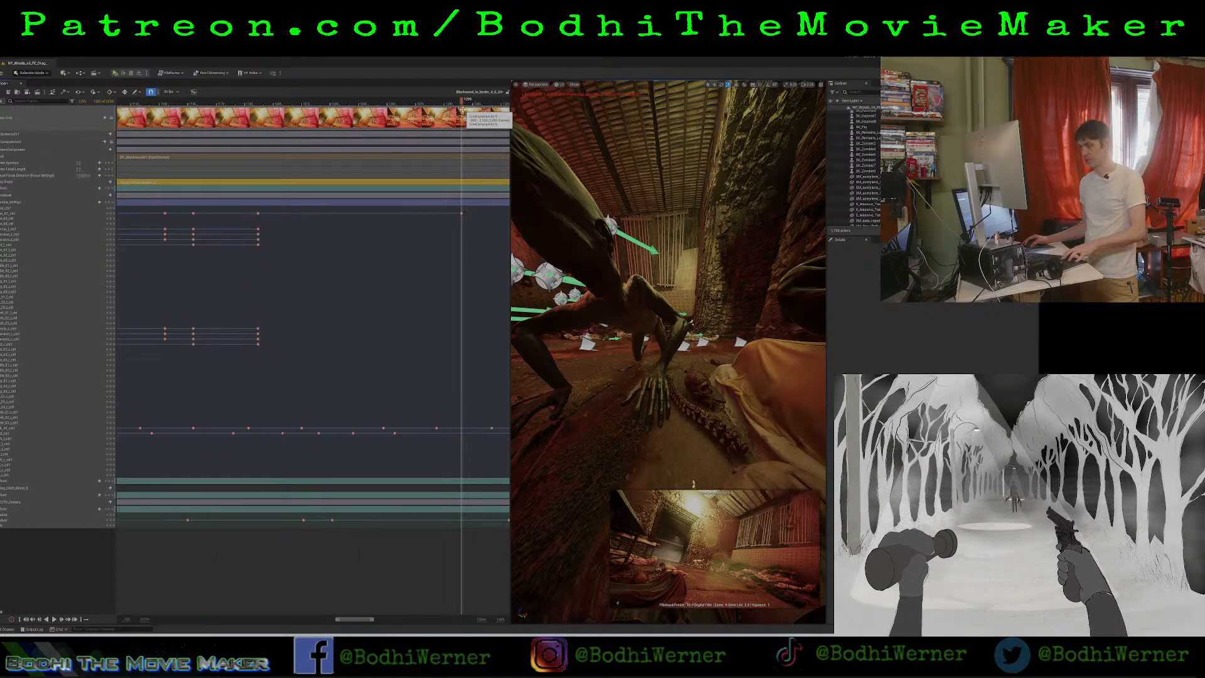
{"action": "left_click_drag", "start_coordinate": [159, 225], "coordinate": [169, 352]}
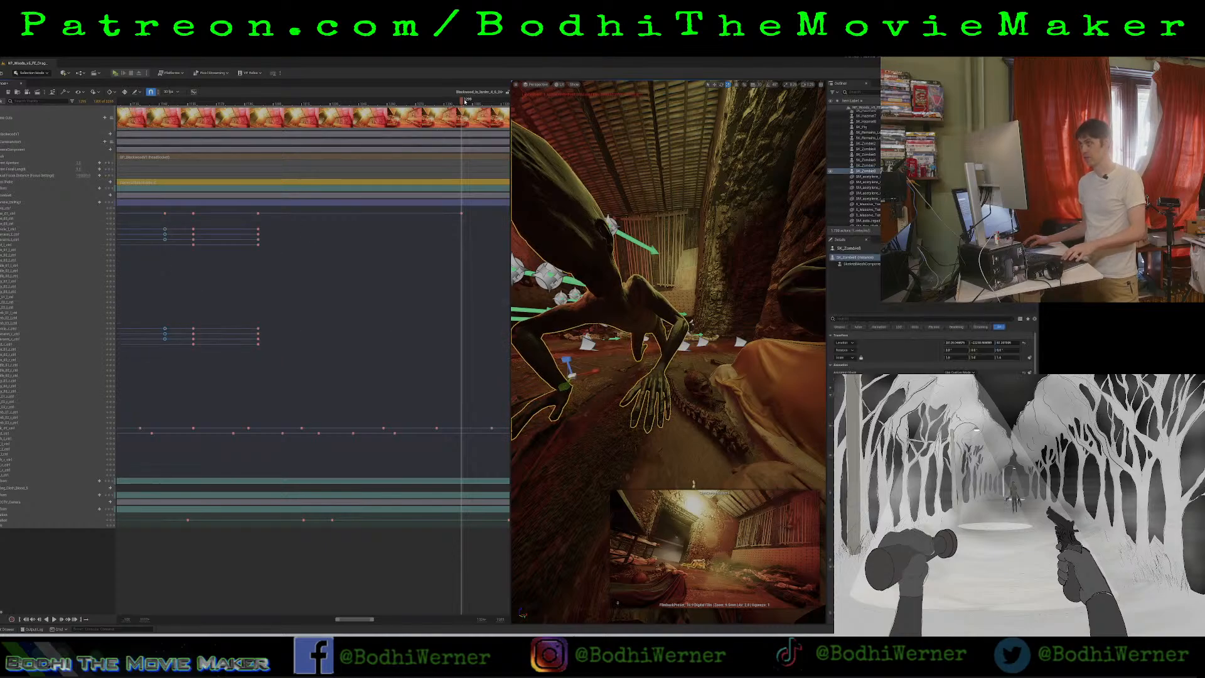
{"action": "key", "text": "ctrl+v"}
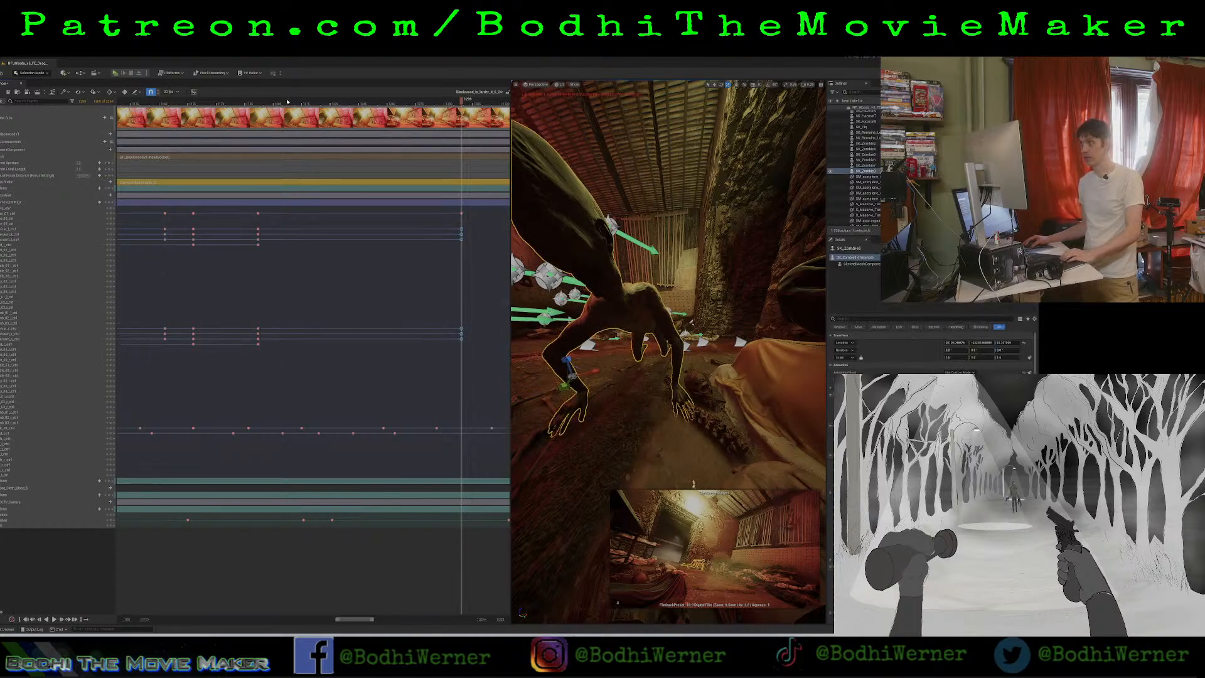
{"action": "left_click_drag", "start_coordinate": [287, 102], "coordinate": [155, 110]}
{"action": "key", "text": "space"}
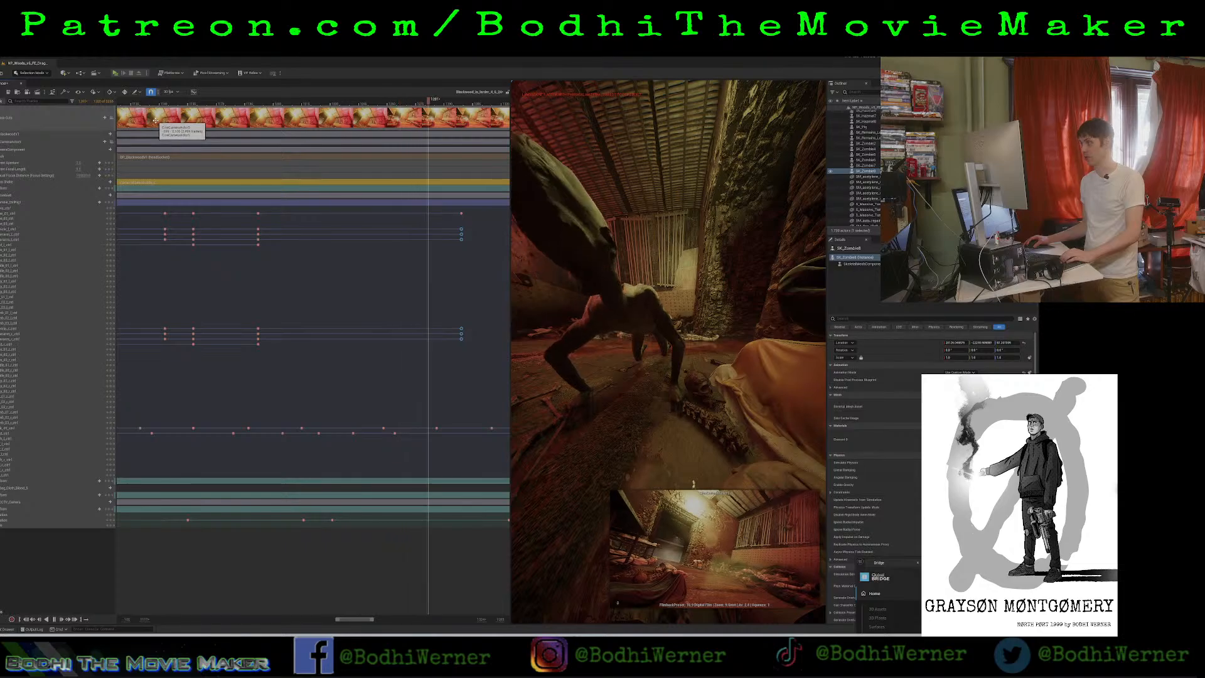
{"action": "key", "text": "space"}
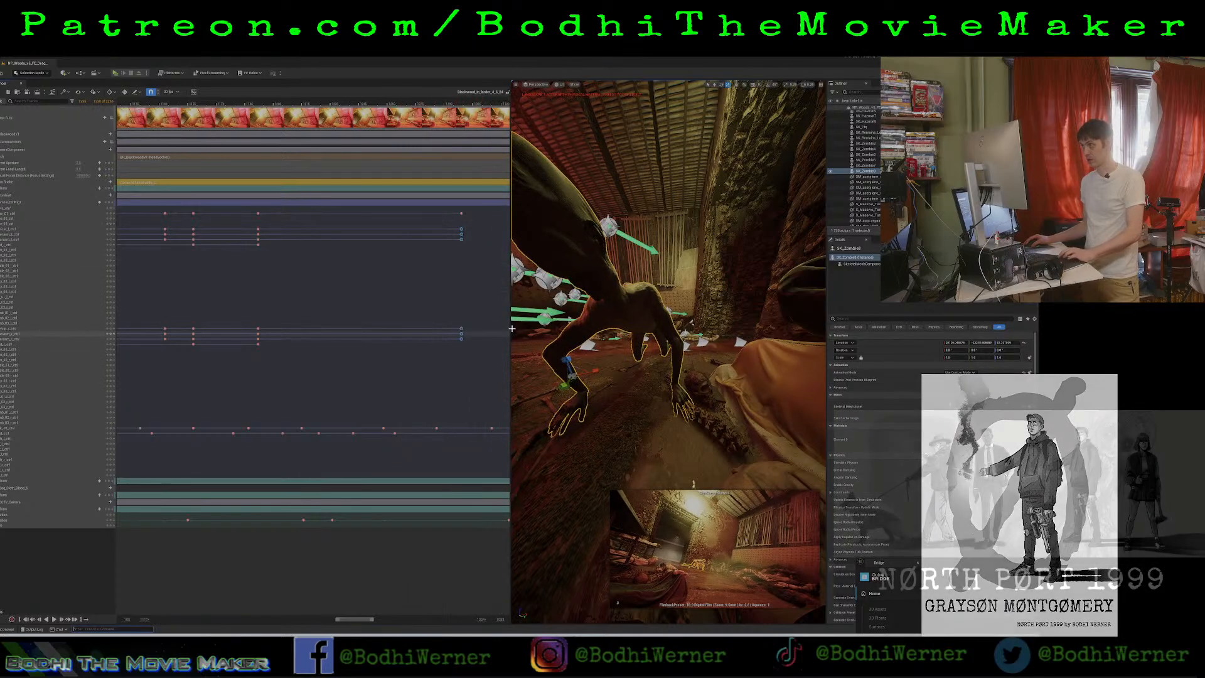
Enlarge the viewport, switch it to the cine camera view, and play the shot from the zombie's first torso keyframe.
{"action": "left_click_drag", "start_coordinate": [357, 621], "coordinate": [327, 613]}
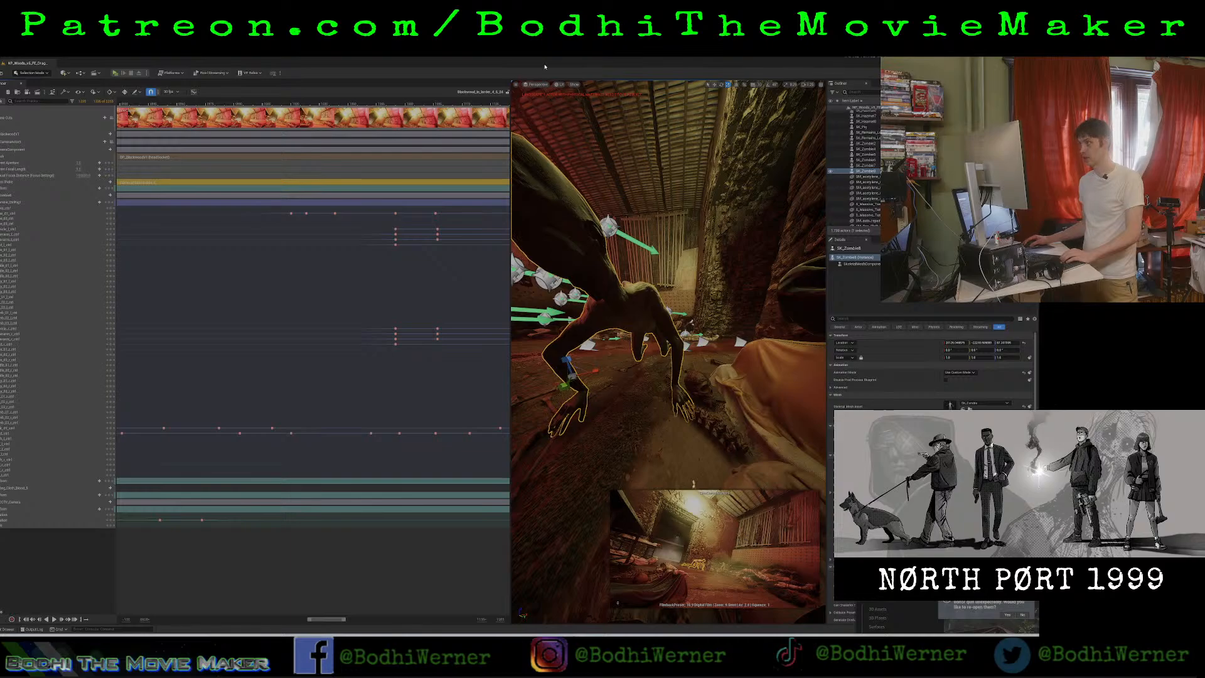
{"action": "left_click", "coordinate": [291, 102]}
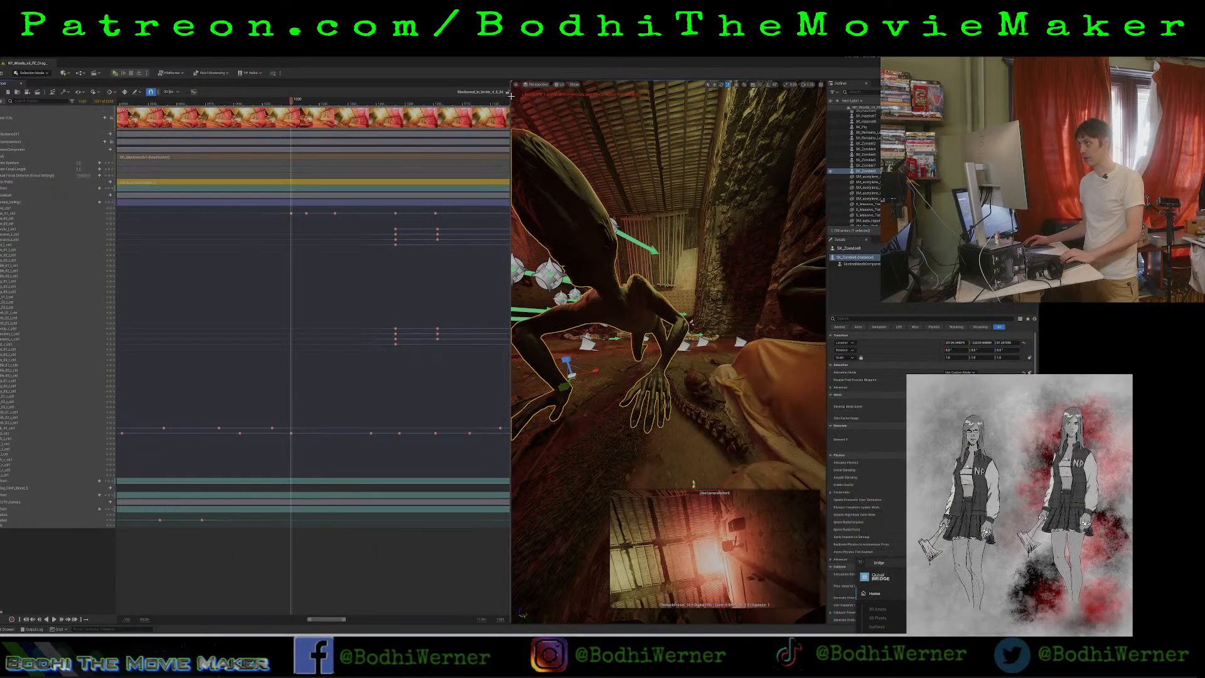
{"action": "left_click_drag", "start_coordinate": [510, 98], "coordinate": [271, 97]}
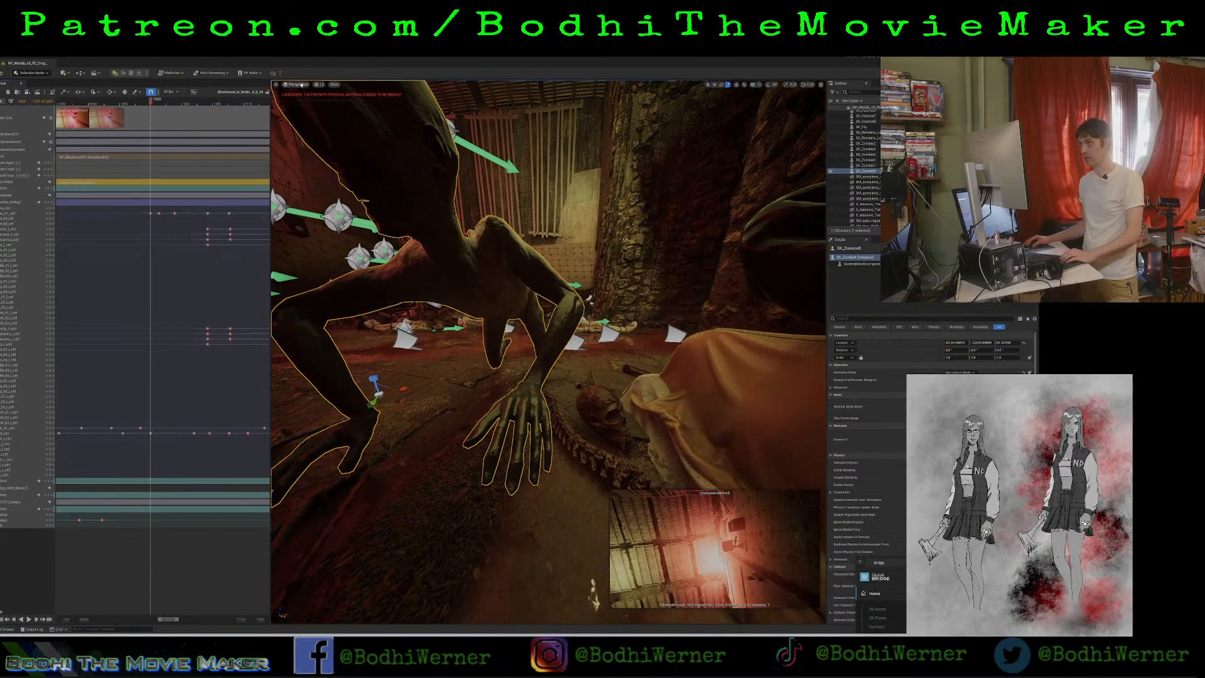
{"action": "left_click", "coordinate": [297, 84]}
{"action": "left_click", "coordinate": [324, 170]}
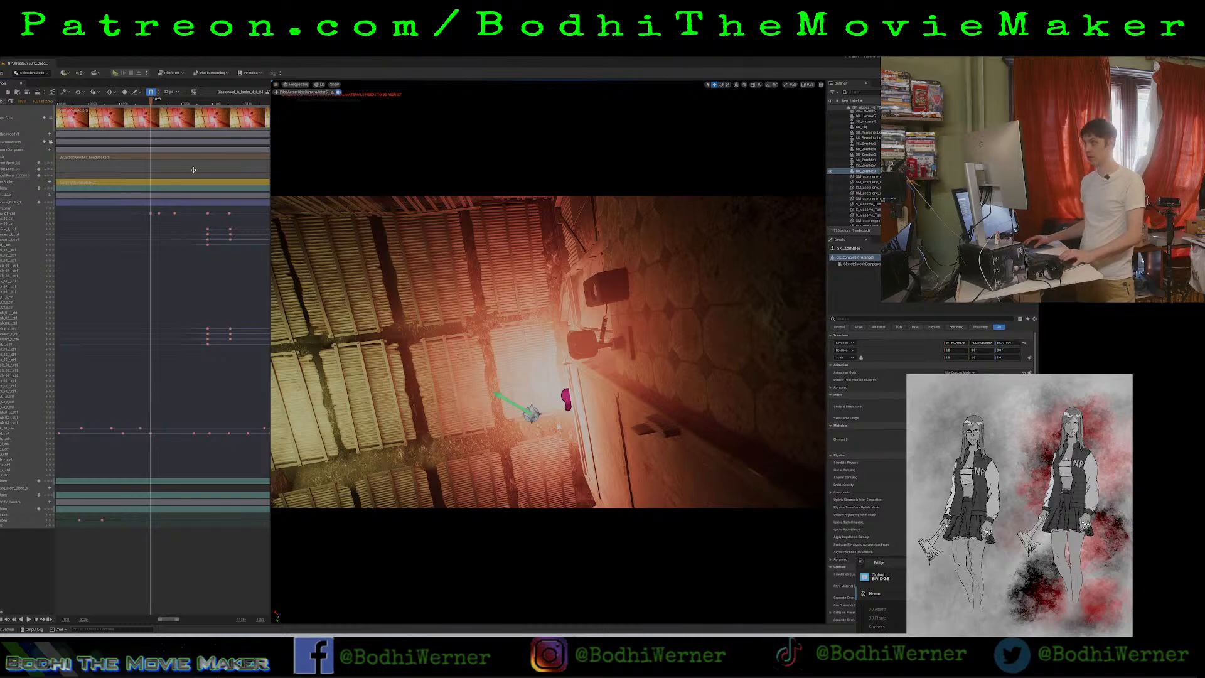
{"action": "key", "text": "space"}
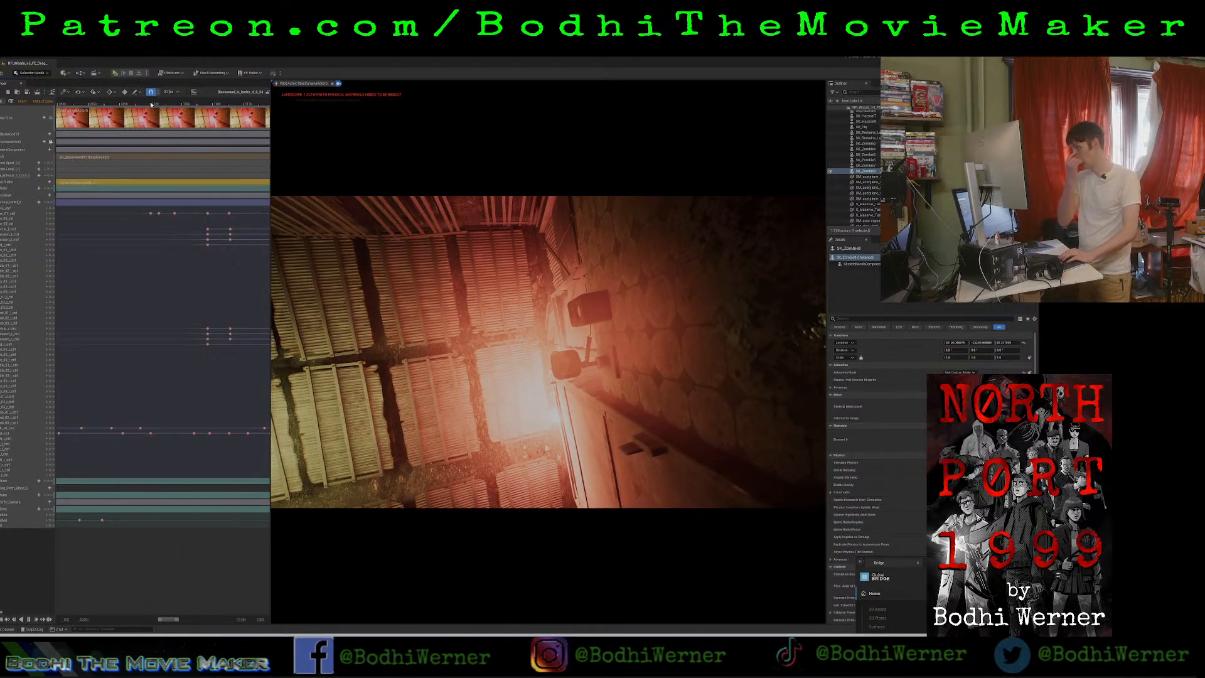
{"action": "key", "text": "space"}
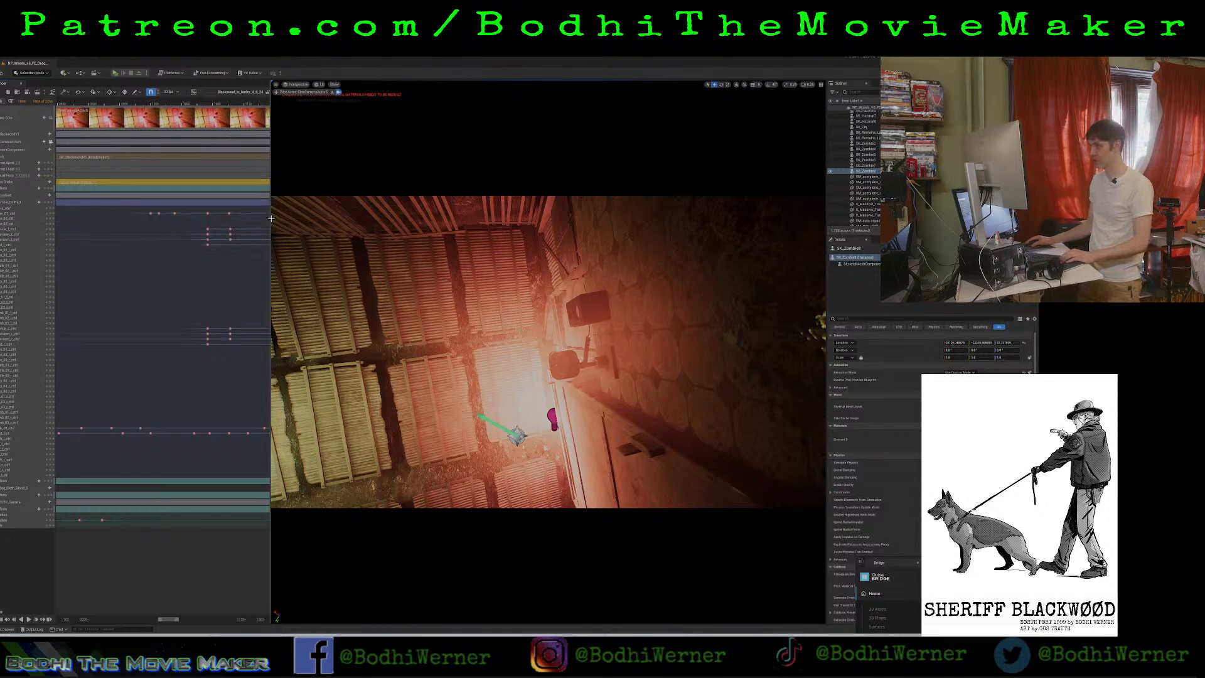
Make the timeline area slightly wider and save all unsaved changes in the project.
{"action": "left_click_drag", "start_coordinate": [270, 222], "coordinate": [305, 222]}
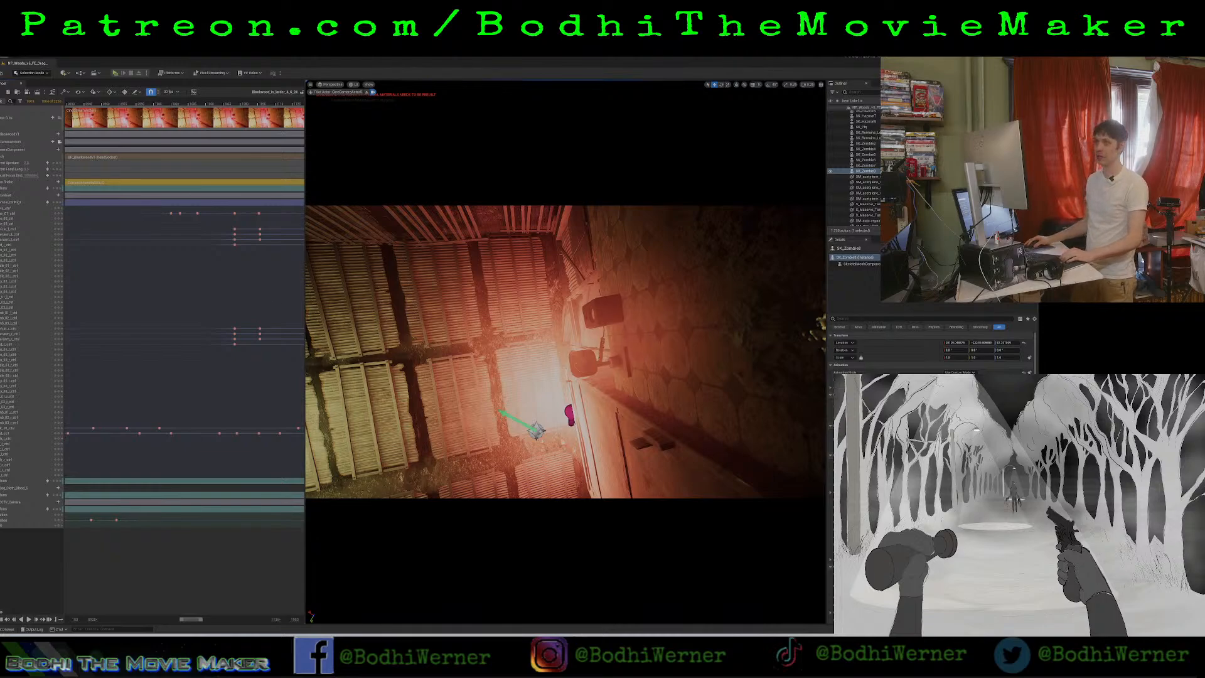
{"action": "left_click", "coordinate": [4, 58]}
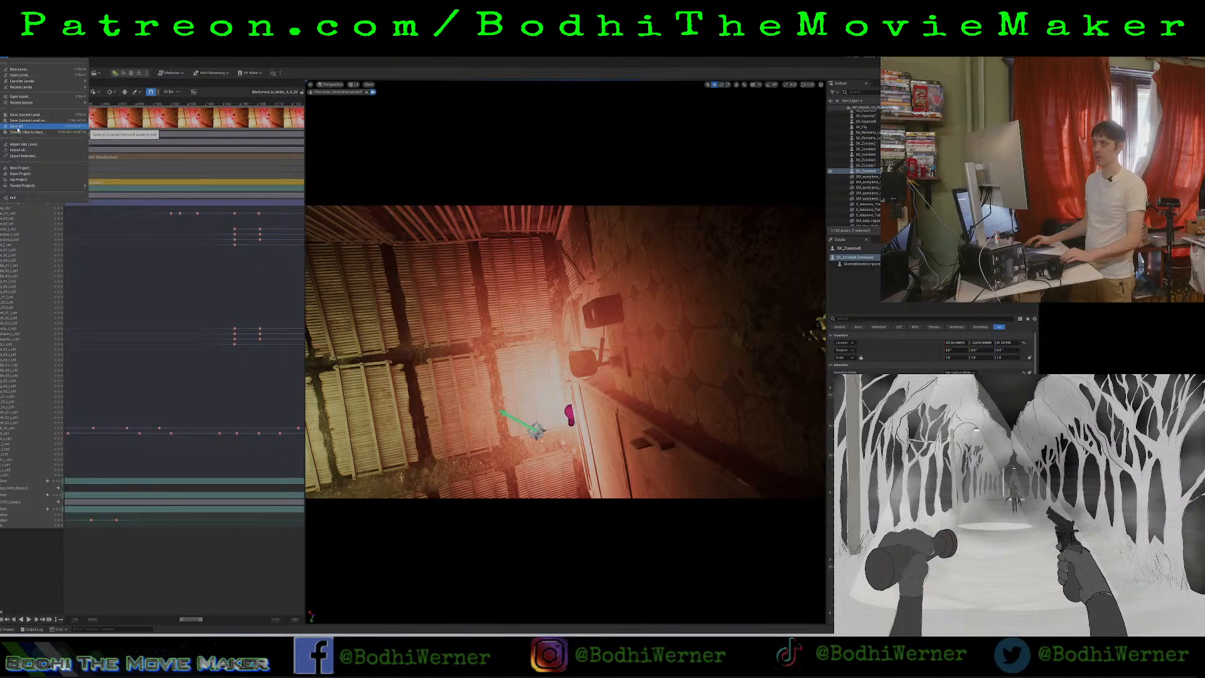
{"action": "left_click", "coordinate": [18, 129]}
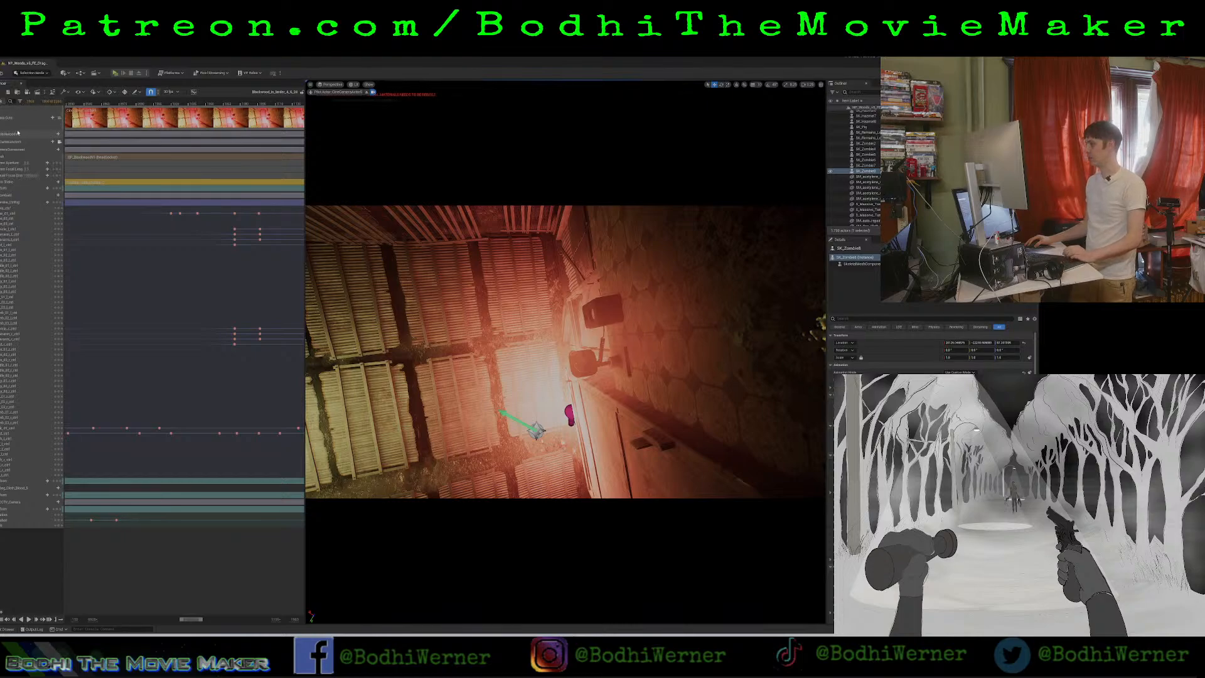
{"action": "left_click", "coordinate": [4, 59]}
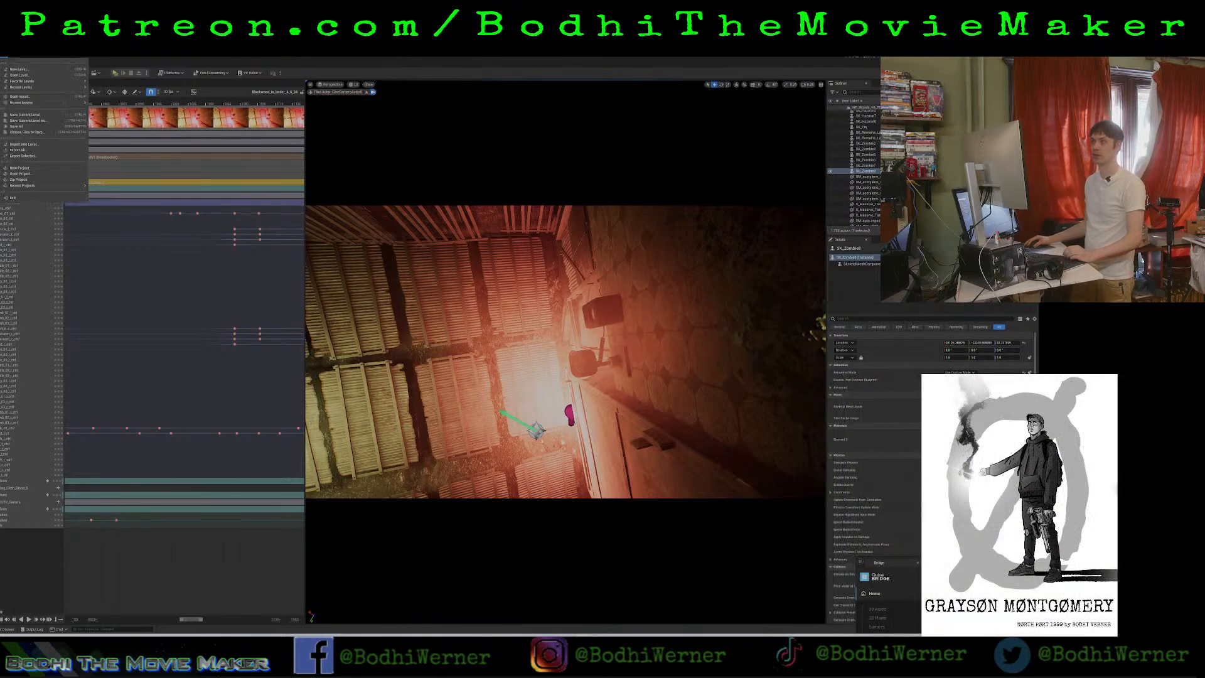
{"action": "left_click", "coordinate": [23, 128]}
{"action": "left_click", "coordinate": [3, 58]}
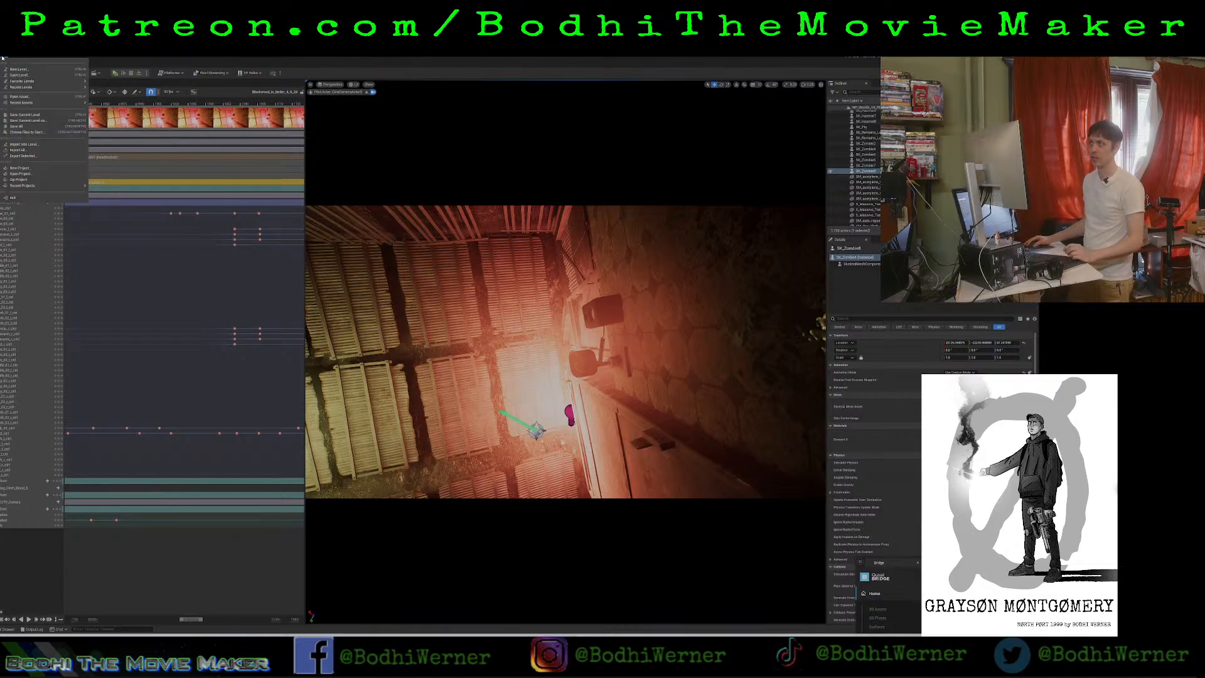
{"action": "left_click", "coordinate": [15, 125]}
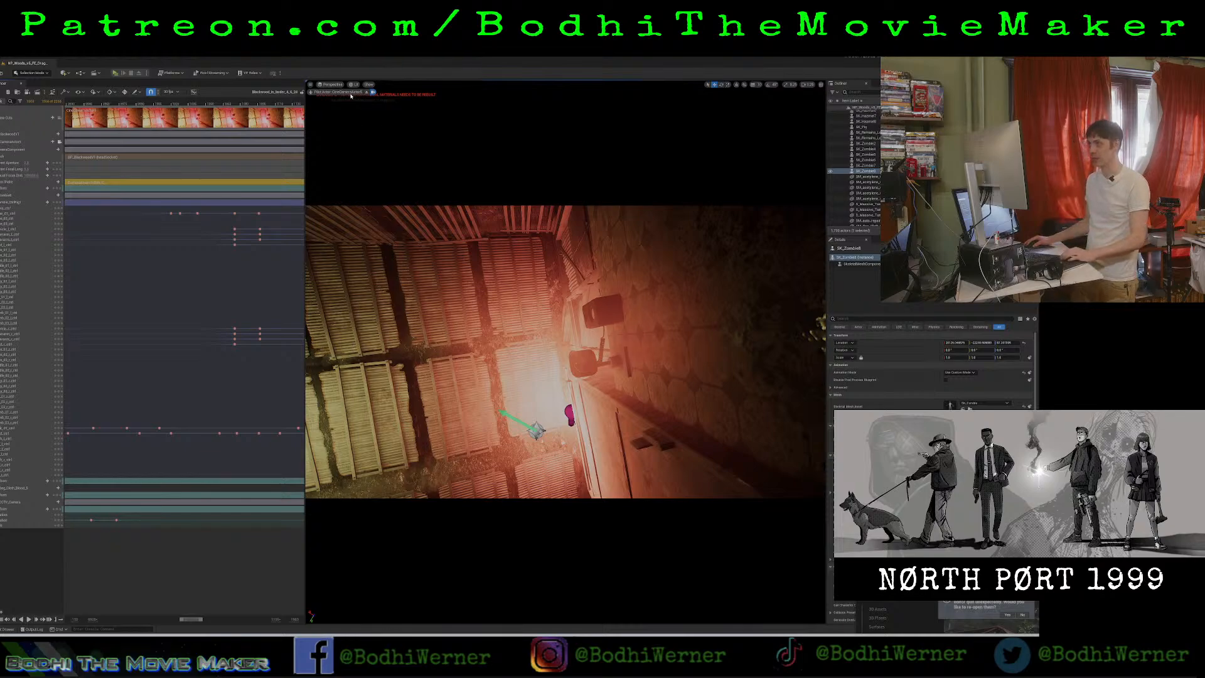
Play and scrub through the shot in the cine camera view to review the zombie's crawl against the camera movement.
{"action": "left_click", "coordinate": [143, 102]}
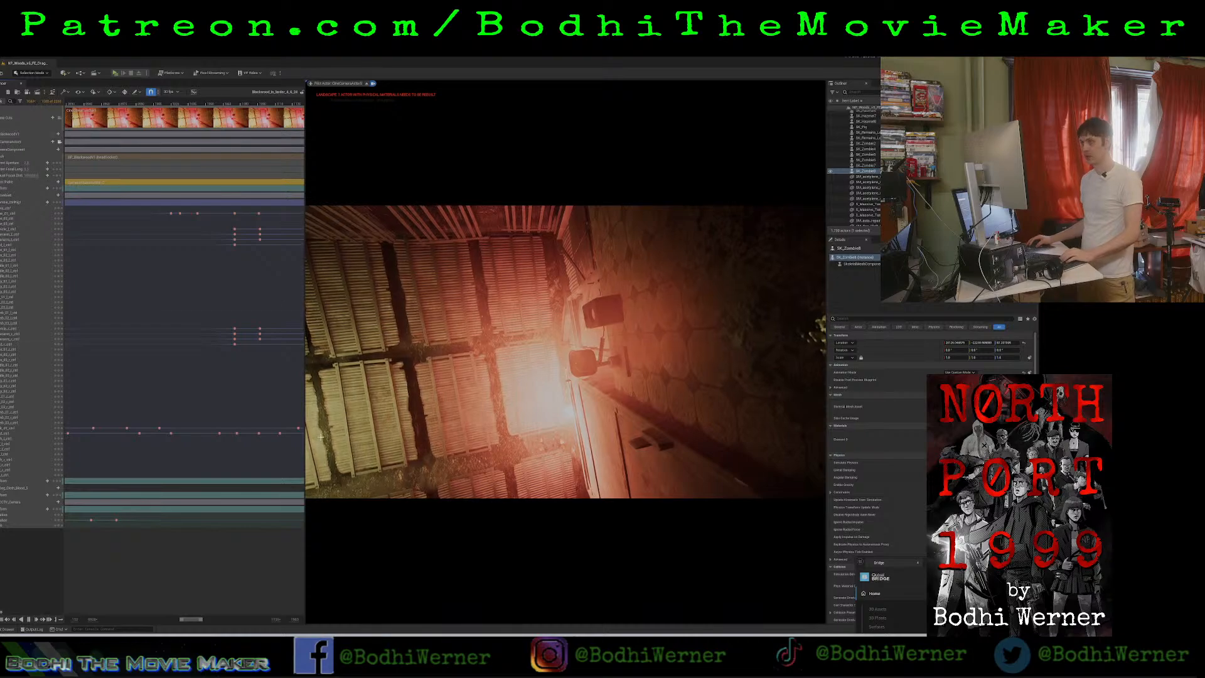
{"action": "key", "text": "space"}
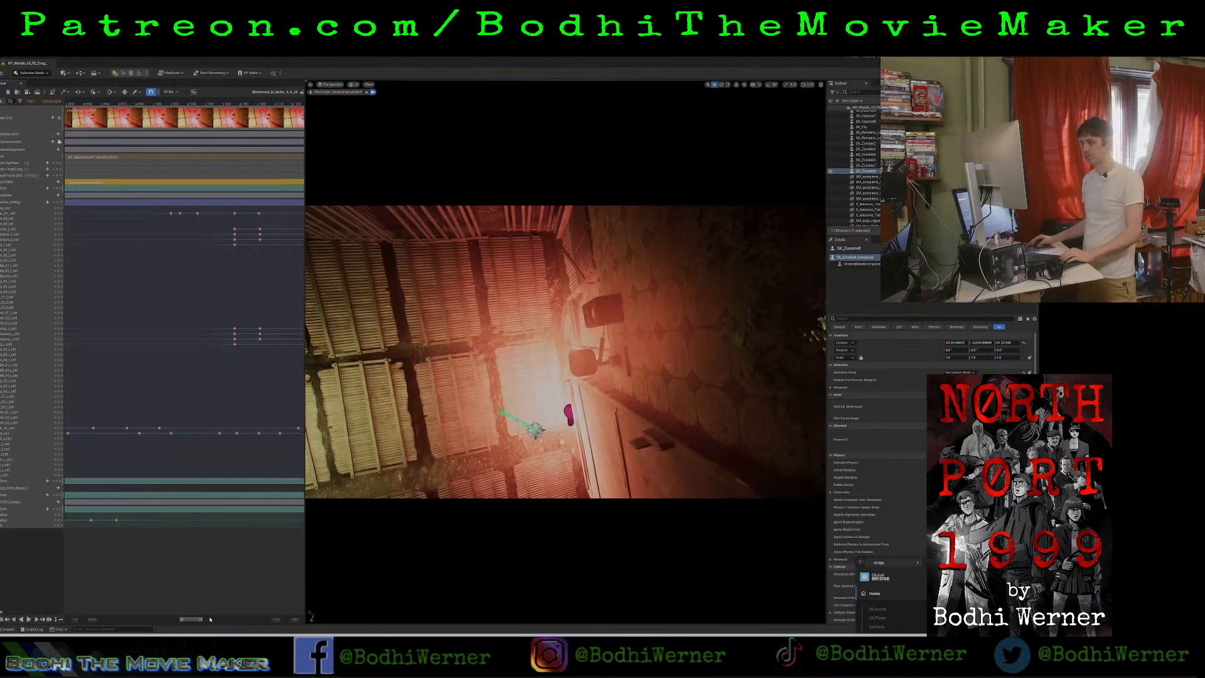
{"action": "left_click_drag", "start_coordinate": [194, 620], "coordinate": [218, 619]}
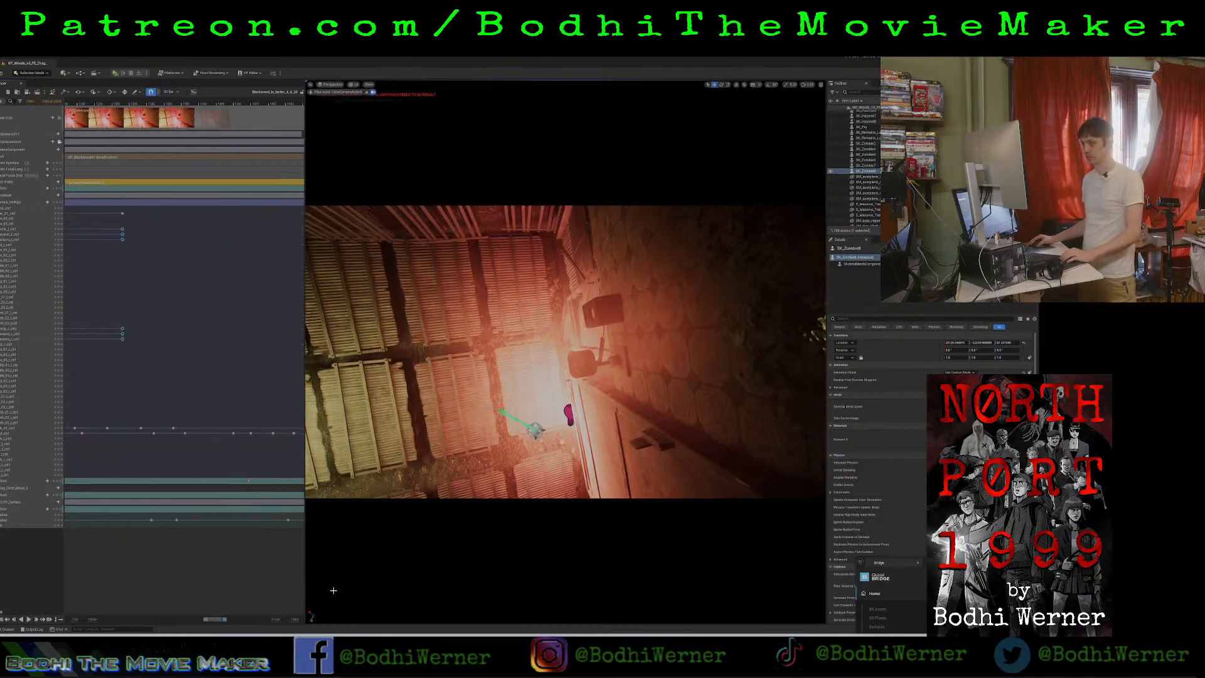
{"action": "left_click_drag", "start_coordinate": [304, 593], "coordinate": [294, 569]}
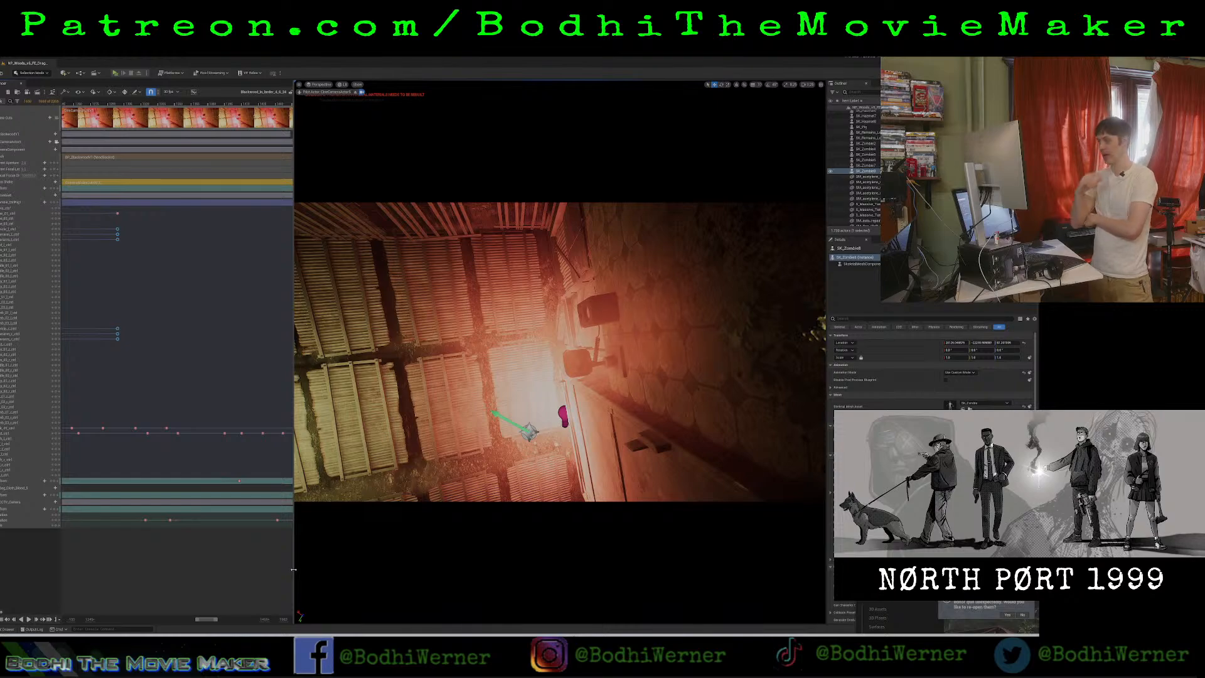
{"action": "key", "text": "alt+Tab"}
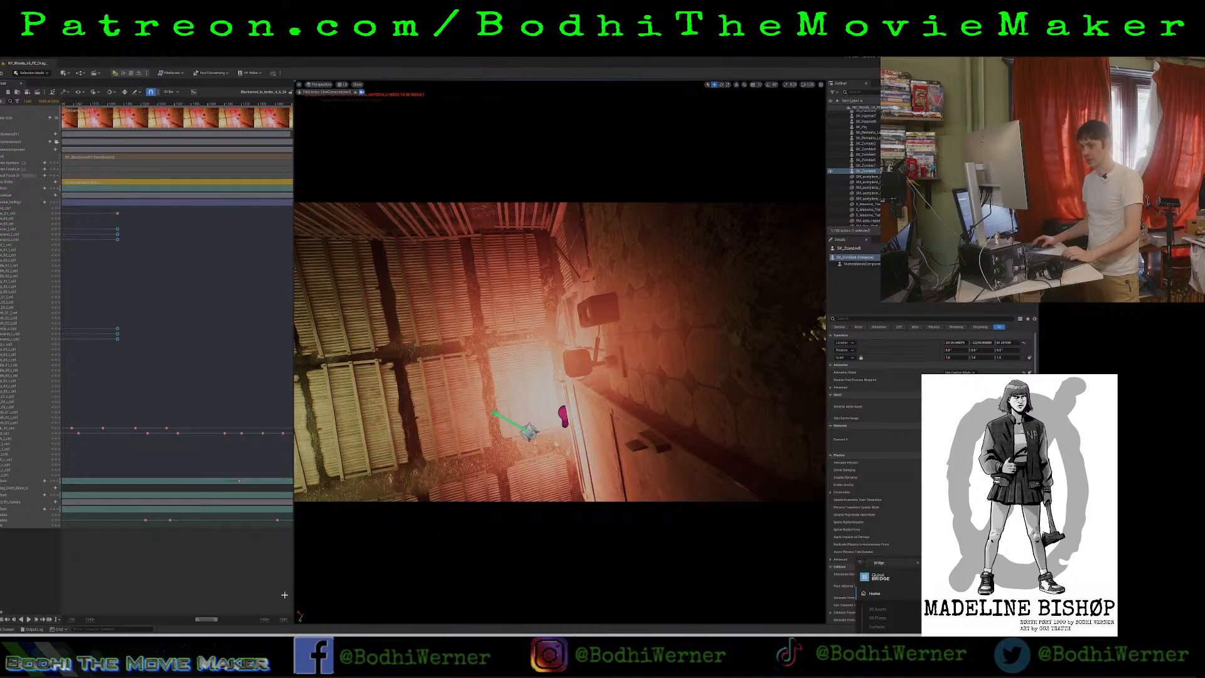
{"action": "left_click", "coordinate": [174, 103]}
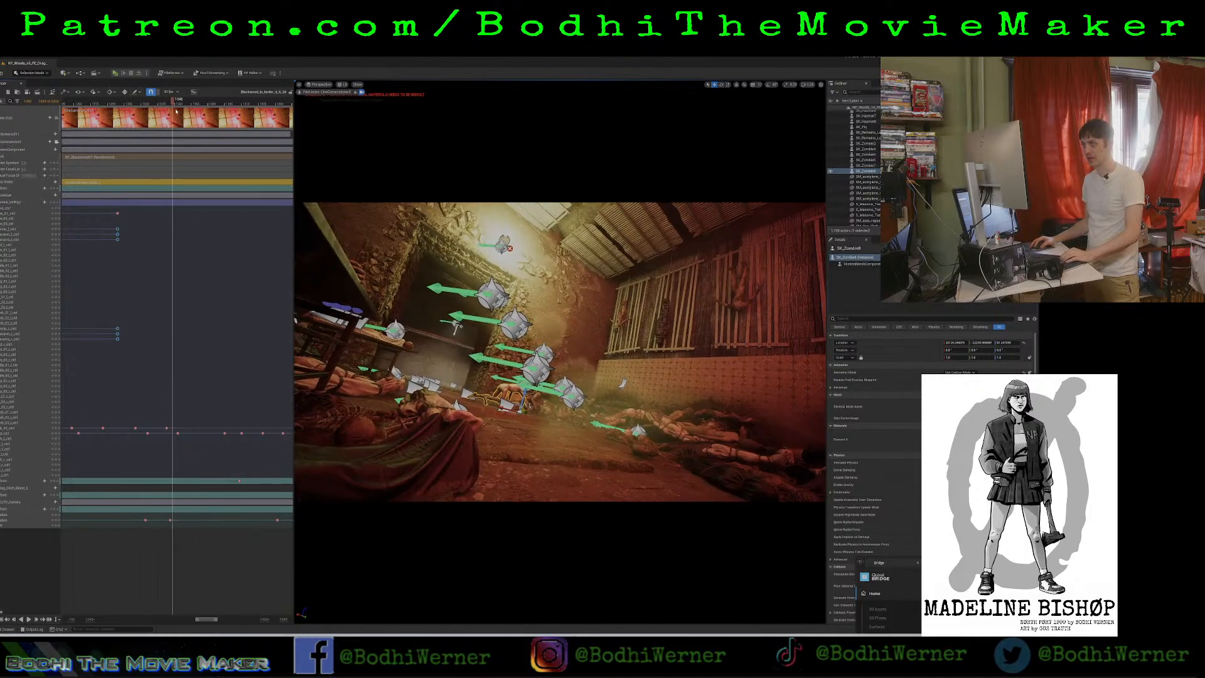
{"action": "left_click_drag", "start_coordinate": [176, 111], "coordinate": [208, 147]}
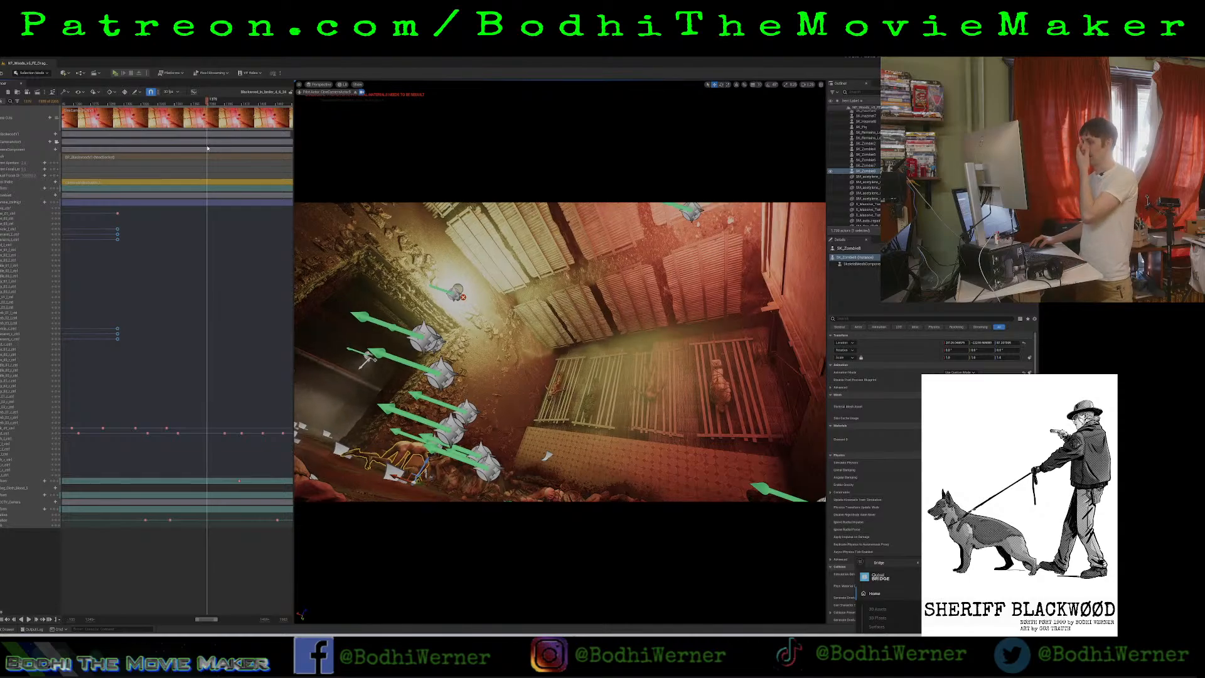
{"action": "left_click_drag", "start_coordinate": [208, 147], "coordinate": [153, 177]}
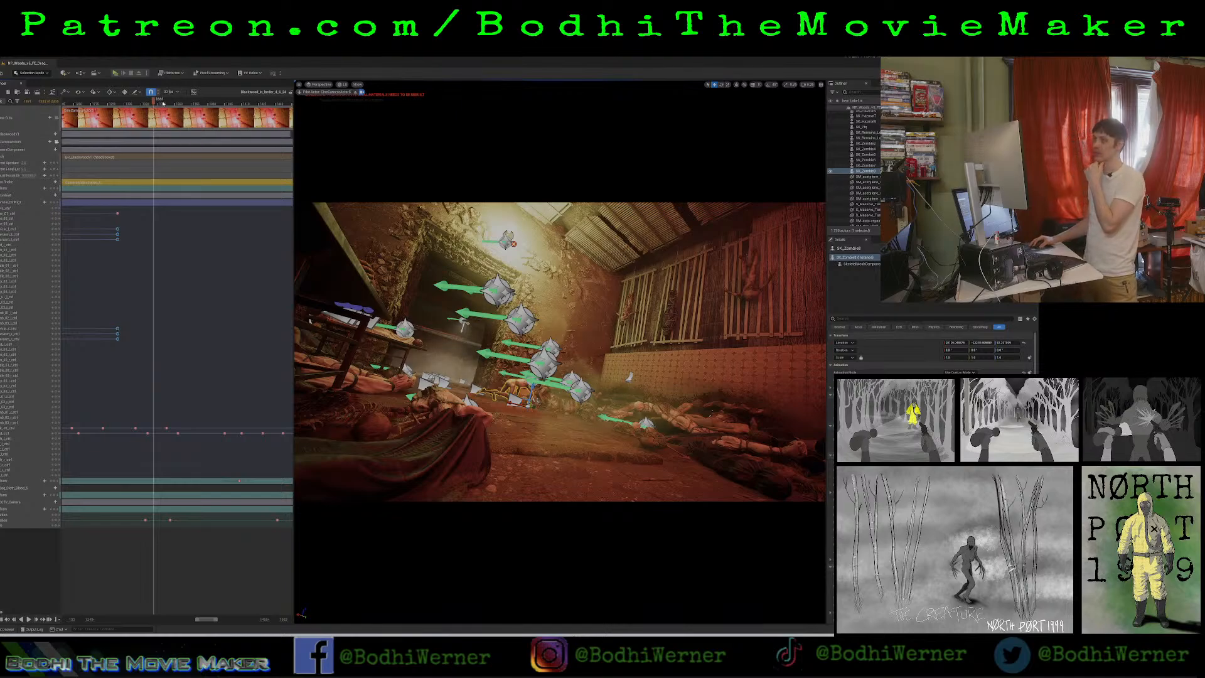
{"action": "left_click_drag", "start_coordinate": [154, 105], "coordinate": [104, 133]}
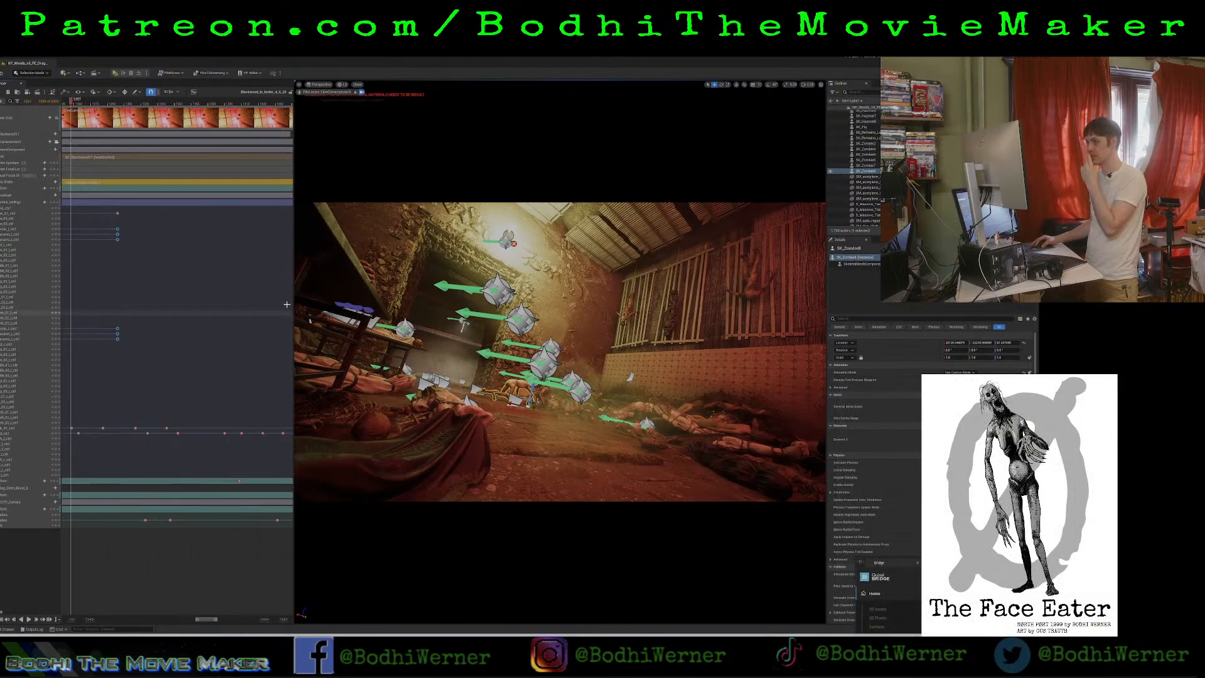
Widen the viewport and stop piloting the cine camera to return to the free perspective view.
{"action": "left_click_drag", "start_coordinate": [293, 304], "coordinate": [165, 339]}
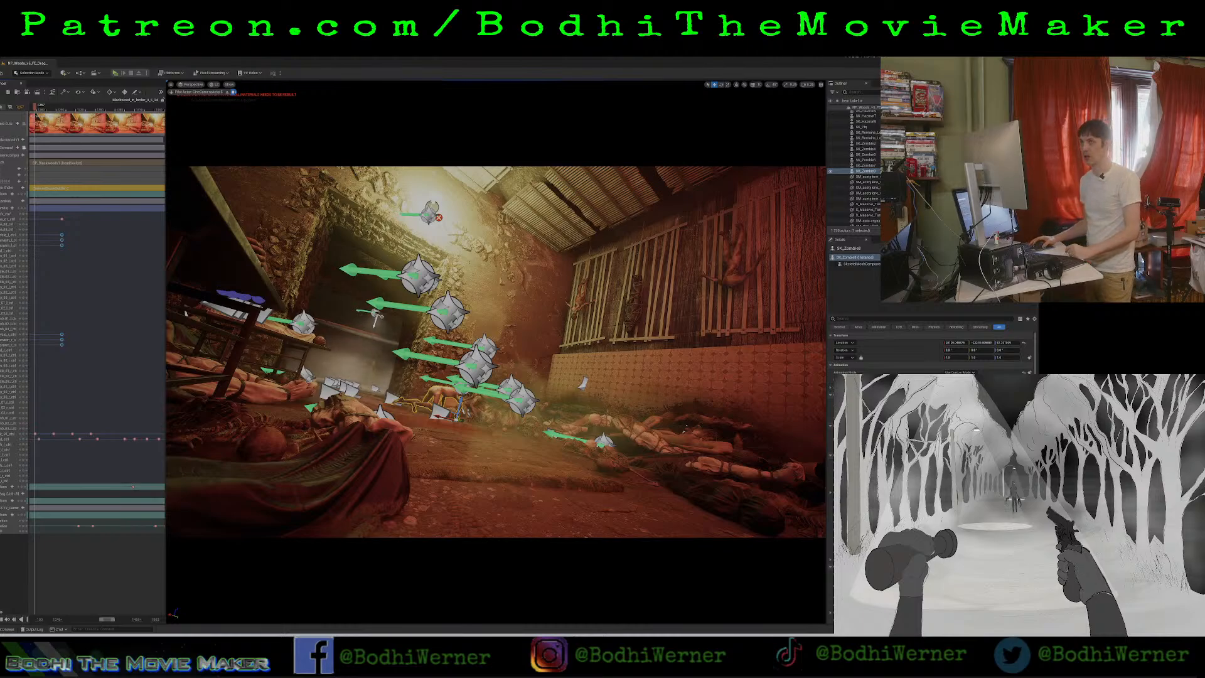
{"action": "left_click", "coordinate": [7, 63]}
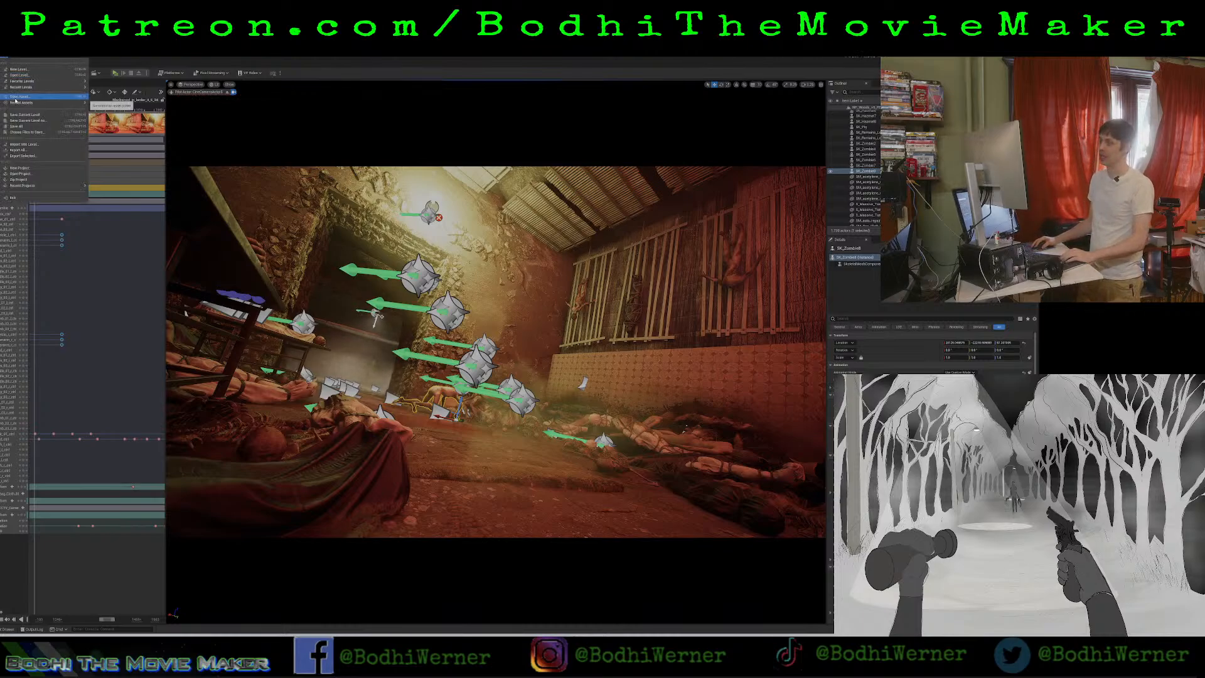
{"action": "mouse_move", "coordinate": [18, 104]}
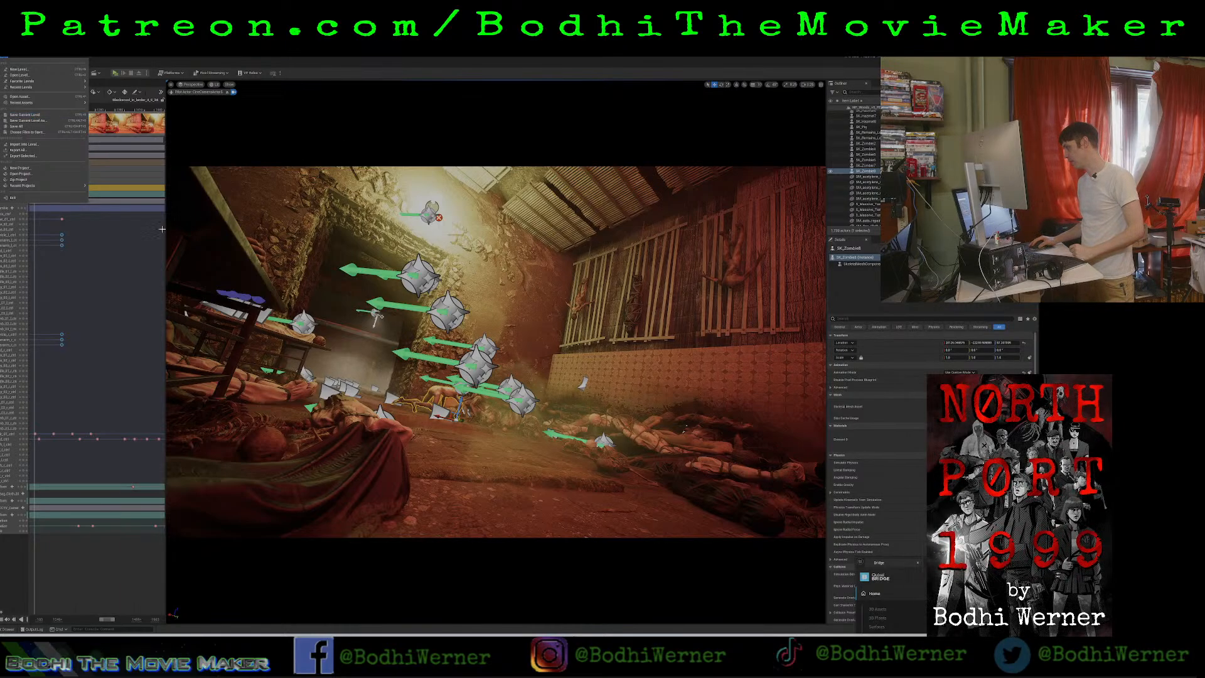
{"action": "left_click", "coordinate": [327, 70]}
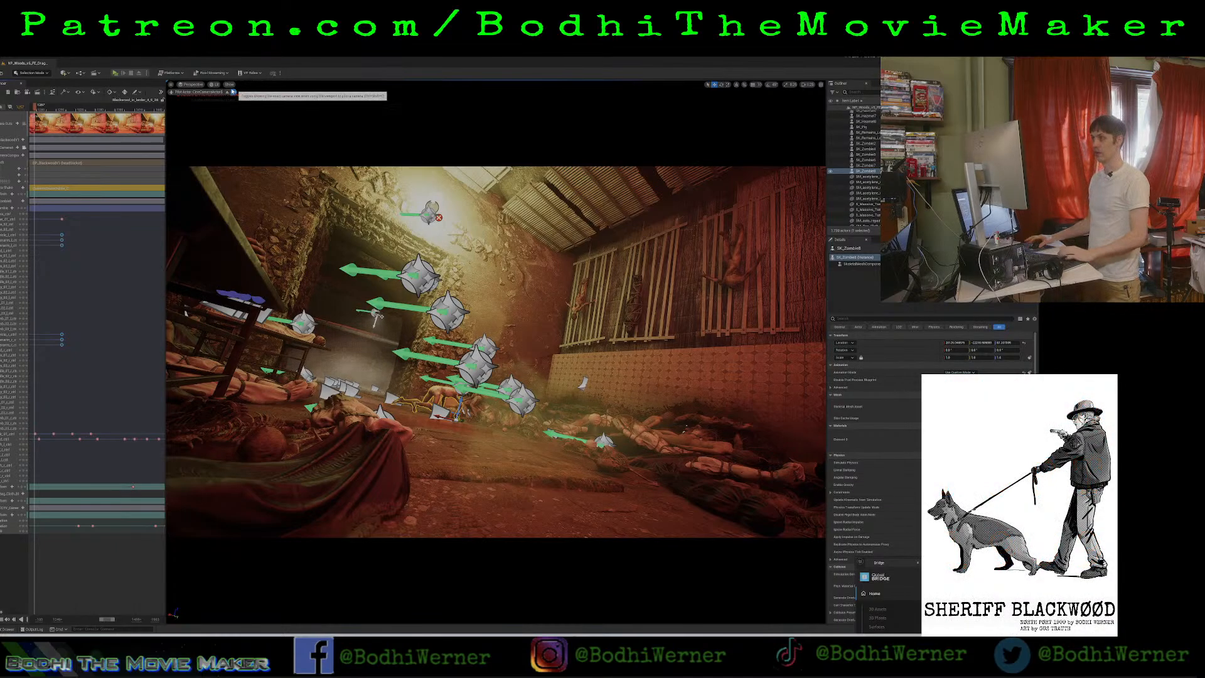
{"action": "left_click", "coordinate": [232, 92]}
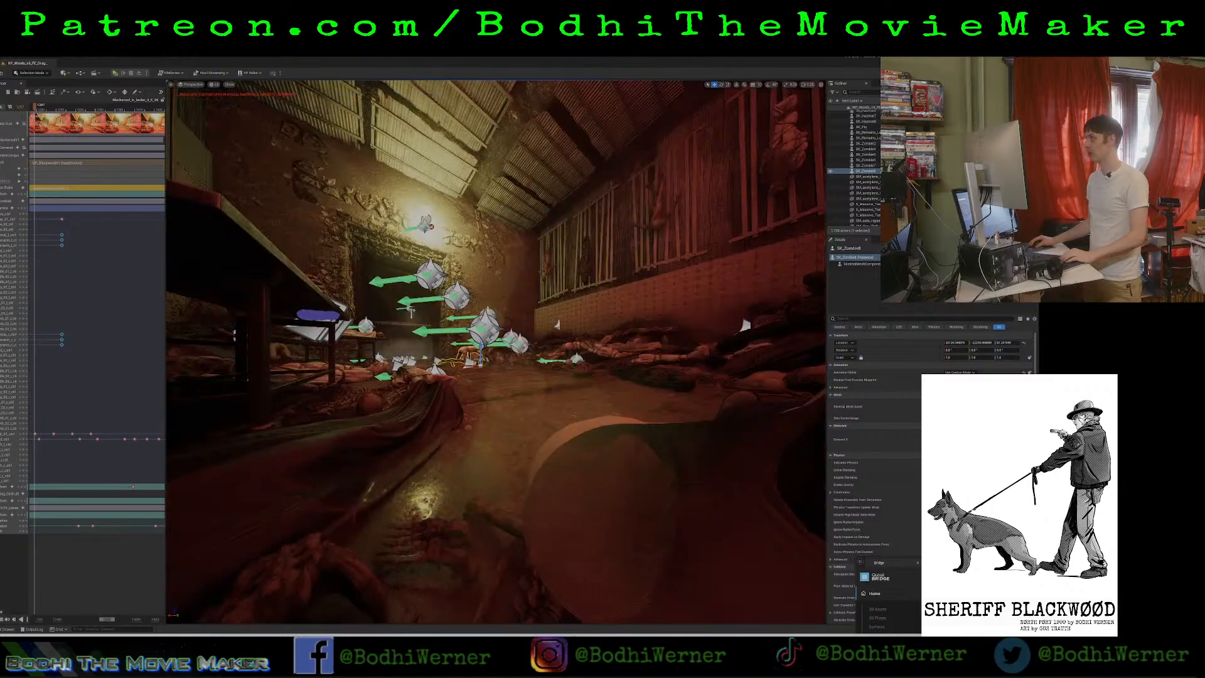